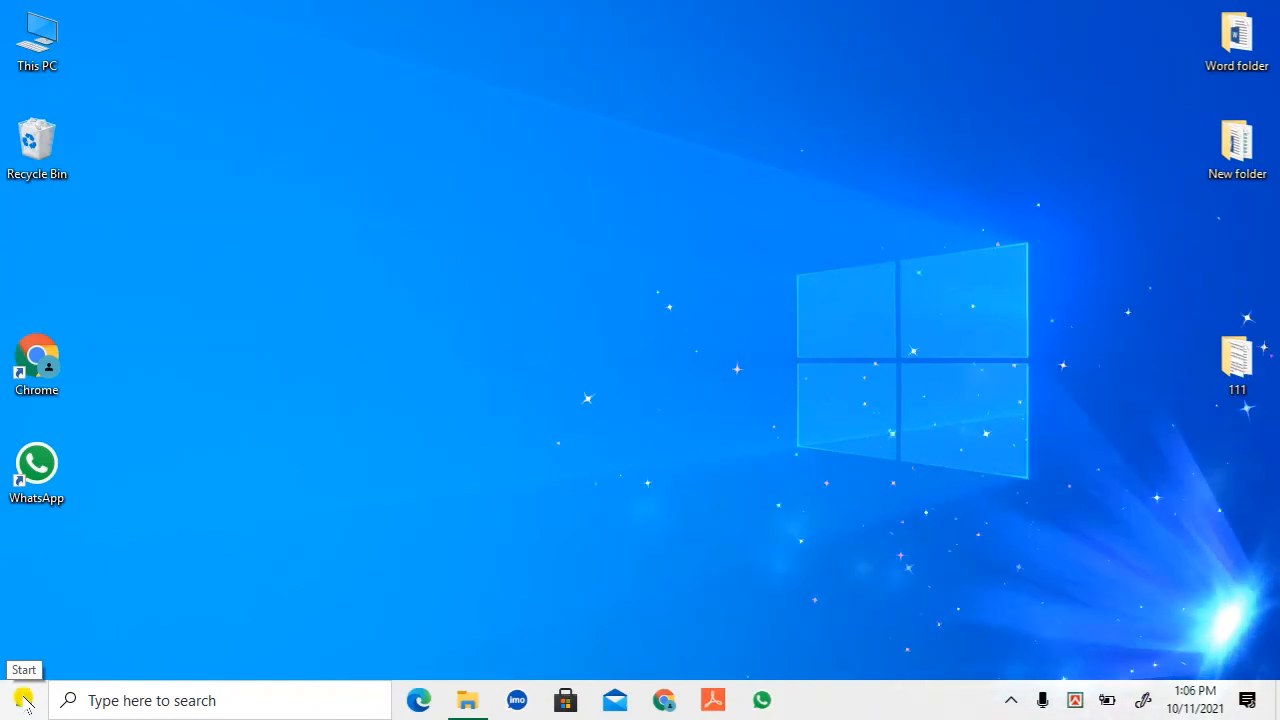
Launch Word 2016 from the alphabetical list of installed apps.
{"action": "left_click", "coordinate": [24, 700]}
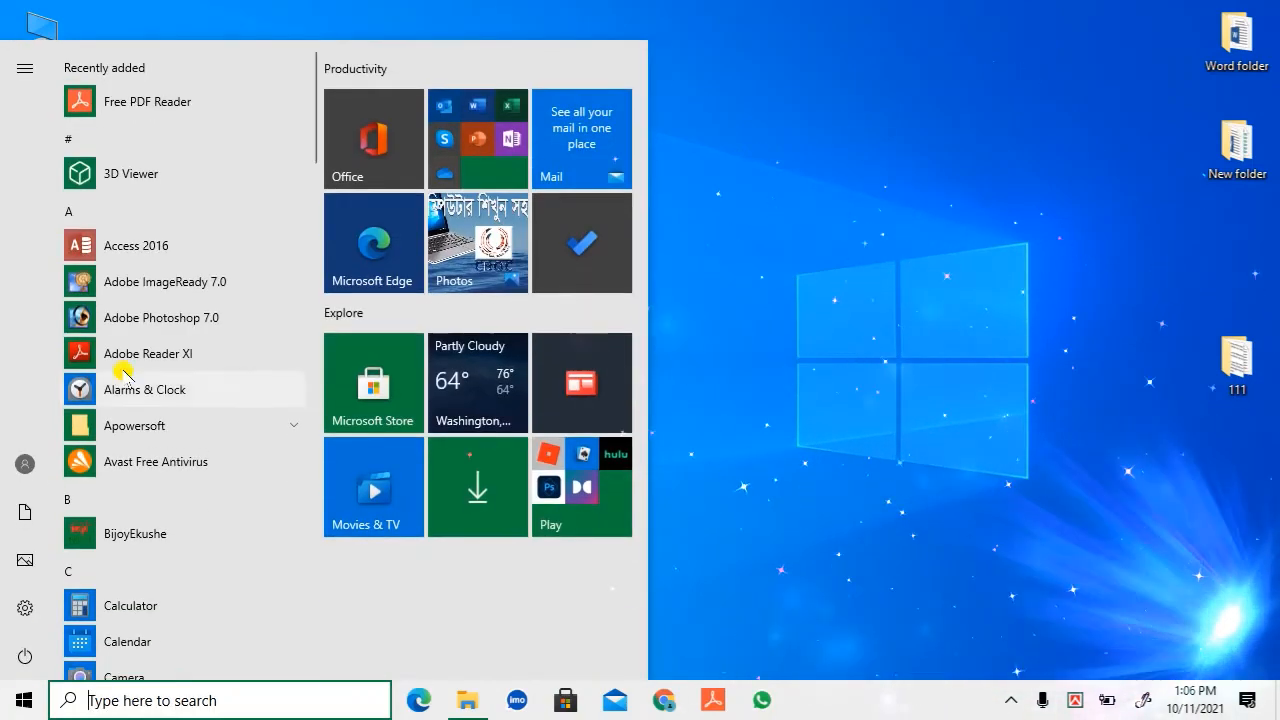
{"action": "scroll", "coordinate": [177, 114], "scroll_direction": "down", "scroll_amount": 15}
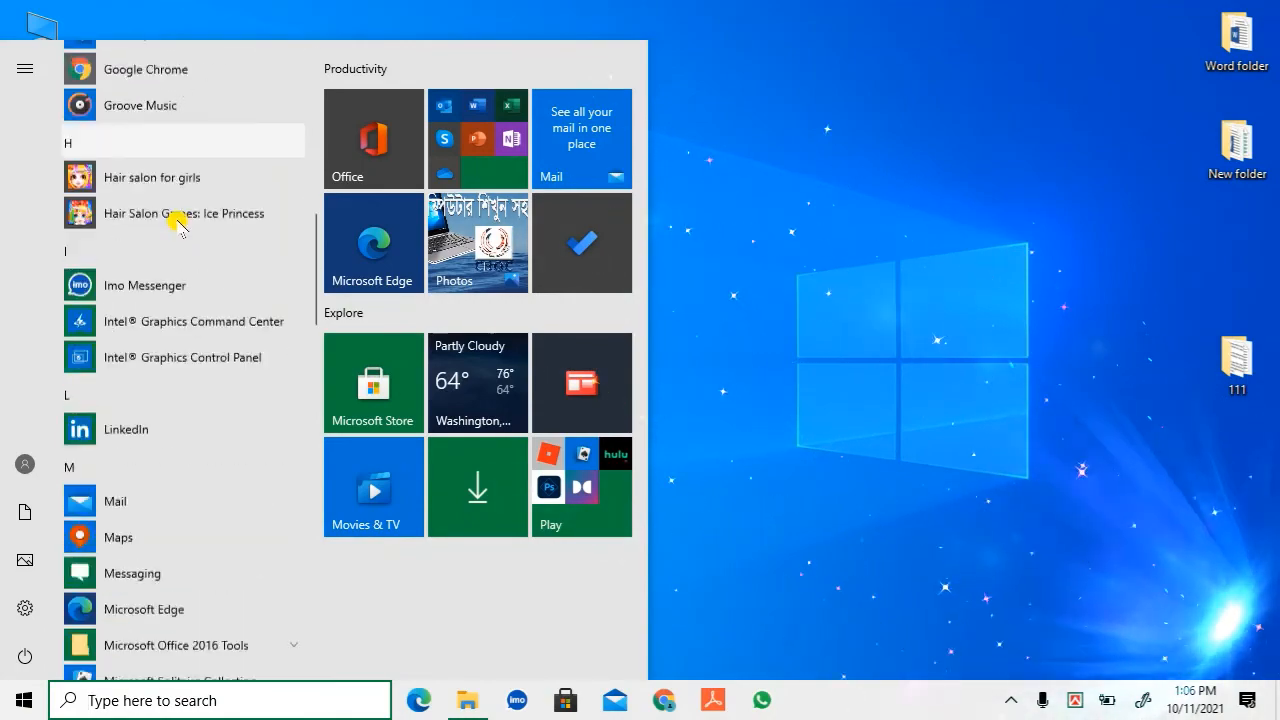
{"action": "scroll", "coordinate": [177, 287], "scroll_direction": "up", "scroll_amount": 15}
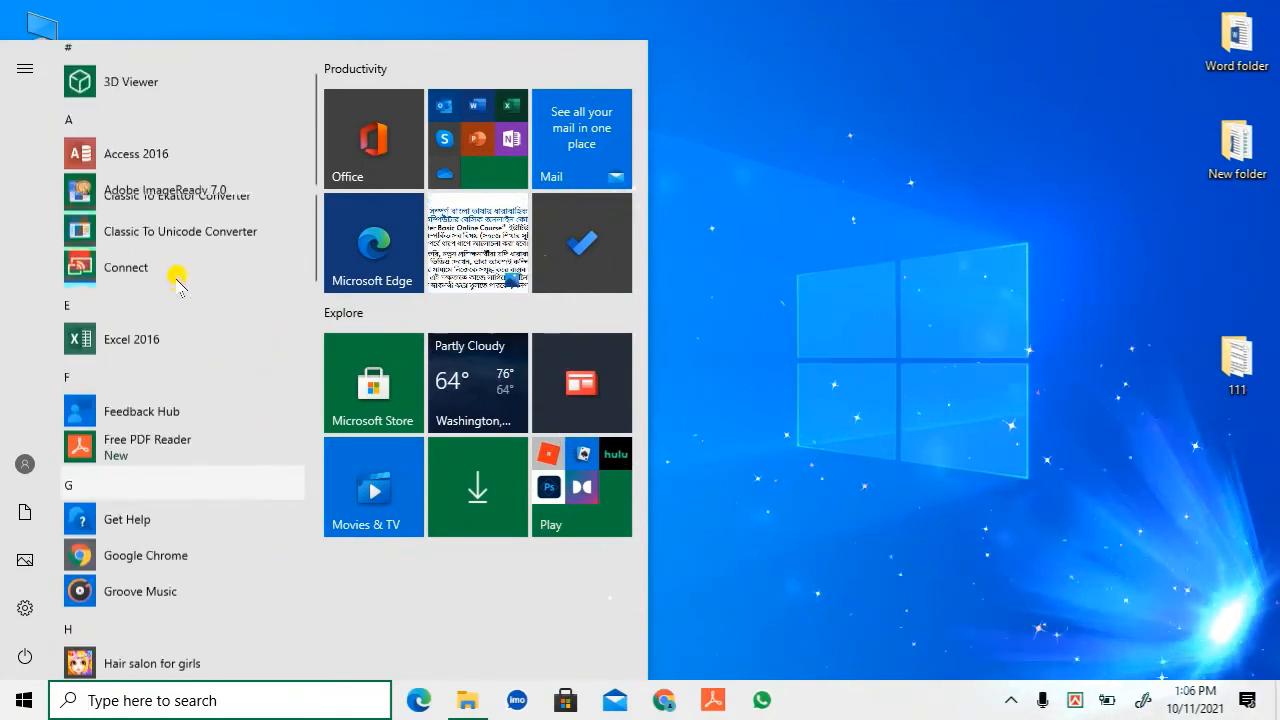
{"action": "scroll", "coordinate": [157, 180], "scroll_direction": "down", "scroll_amount": 6}
{"action": "scroll", "coordinate": [163, 194], "scroll_direction": "up", "scroll_amount": 6}
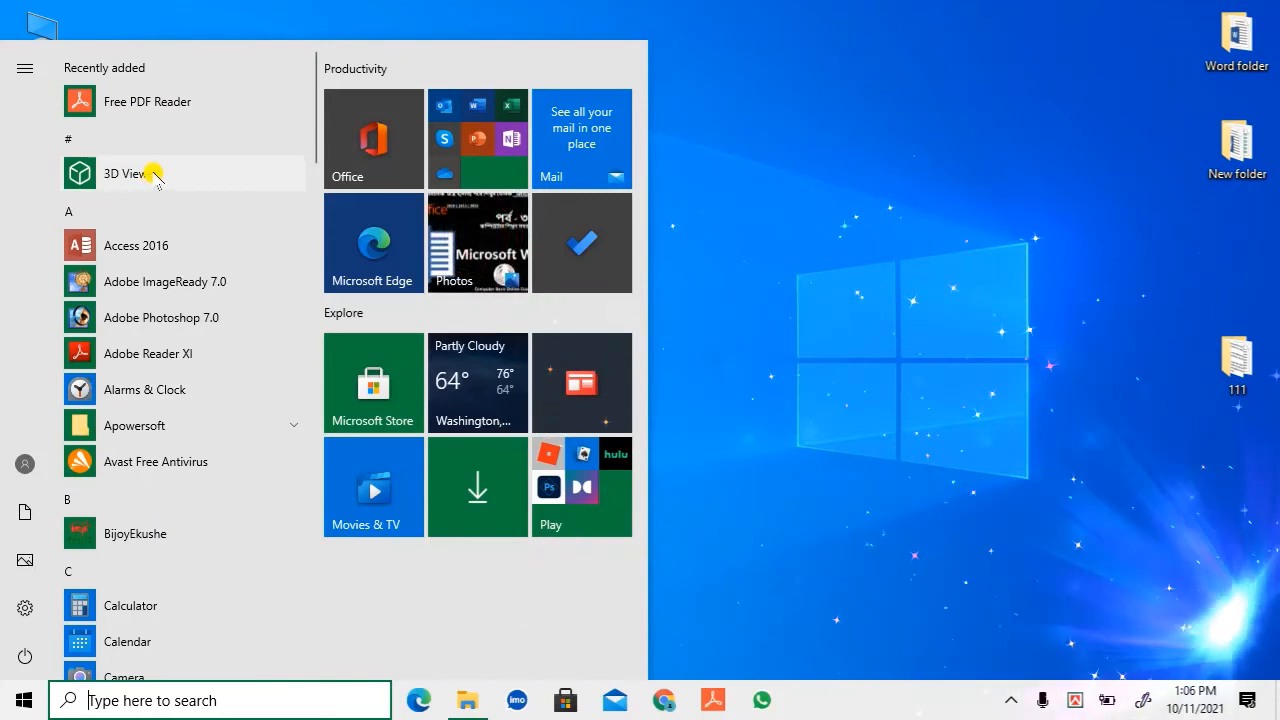
{"action": "scroll", "coordinate": [166, 210], "scroll_direction": "down", "scroll_amount": 3}
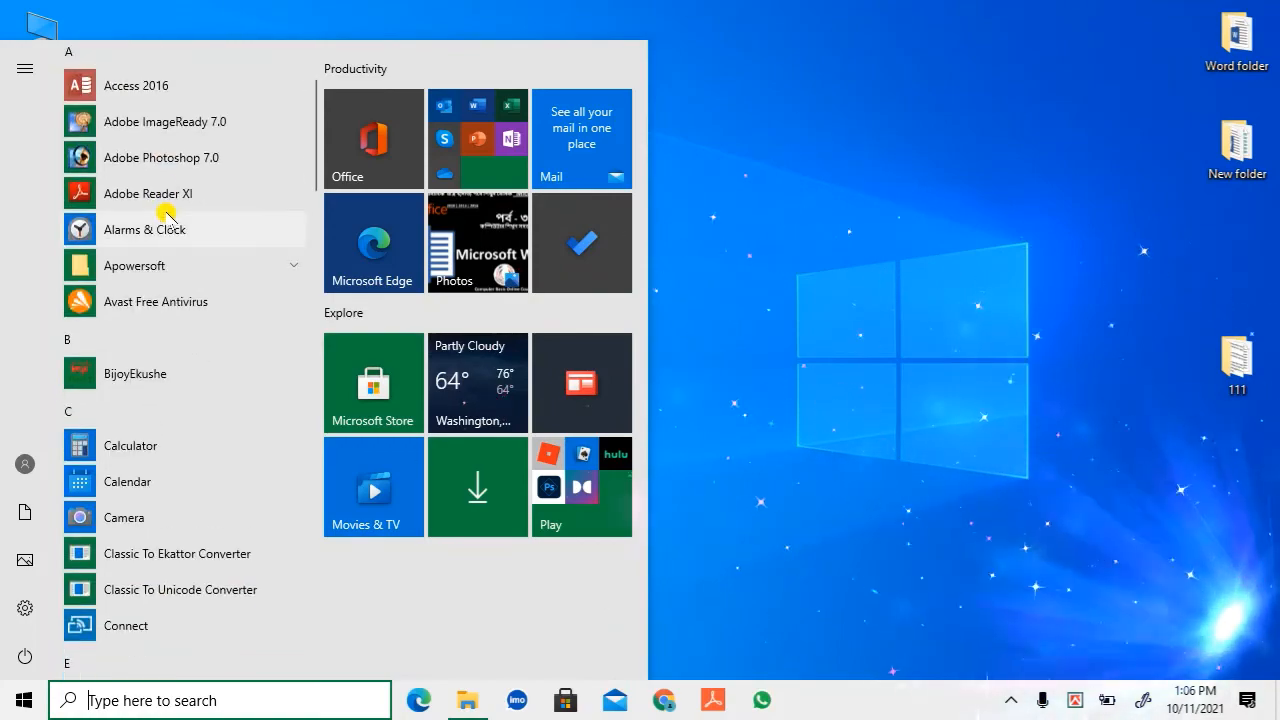
{"action": "scroll", "coordinate": [166, 210], "scroll_direction": "down", "scroll_amount": 5}
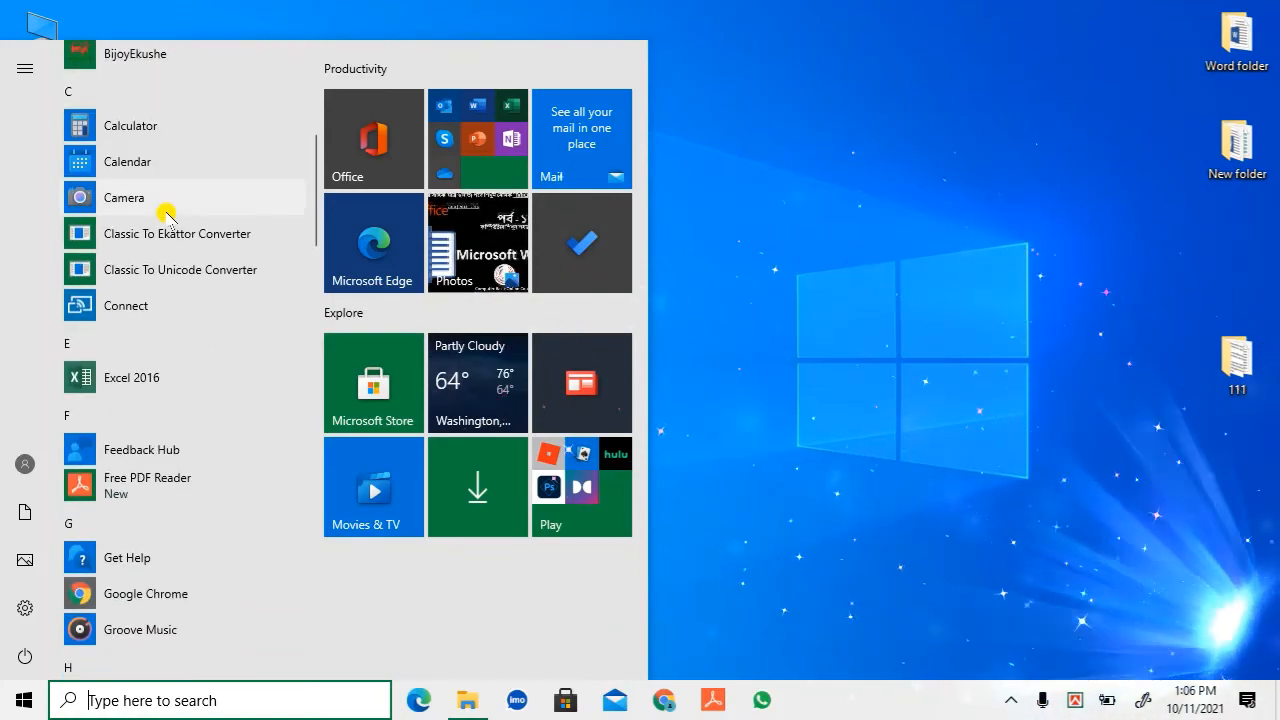
{"action": "scroll", "coordinate": [166, 212], "scroll_direction": "down", "scroll_amount": 18}
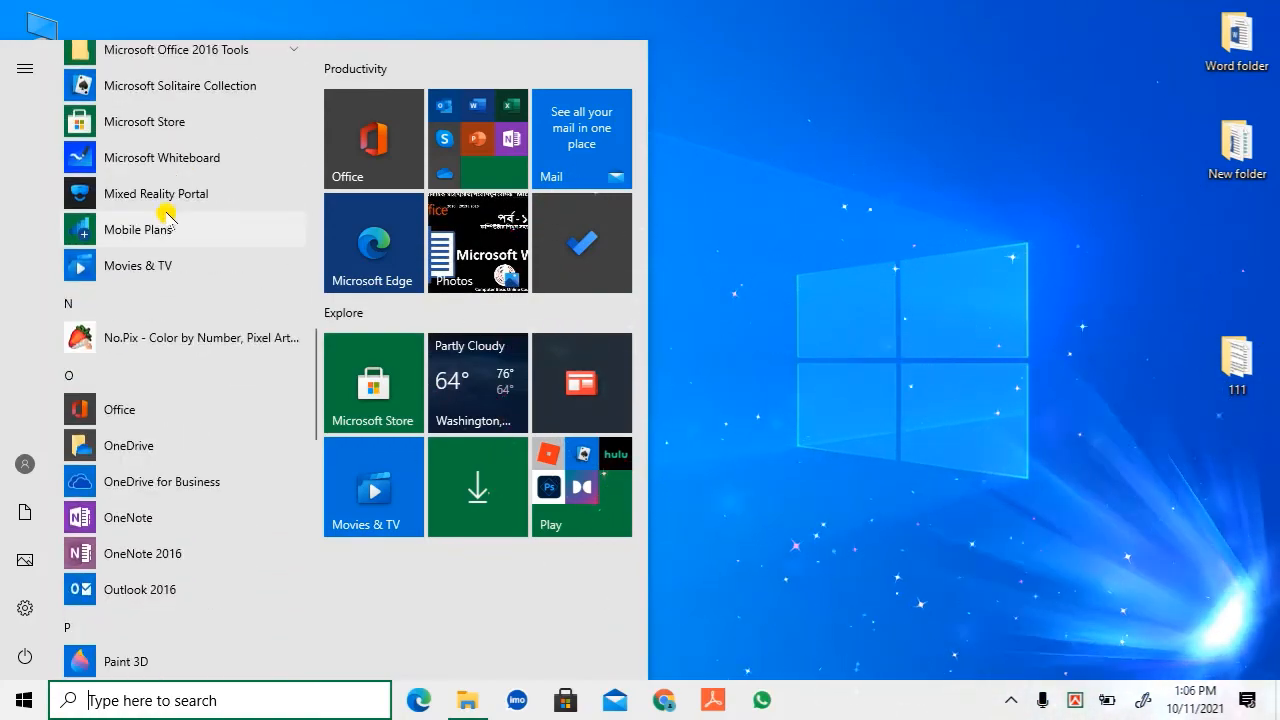
{"action": "scroll", "coordinate": [166, 212], "scroll_direction": "down", "scroll_amount": 13}
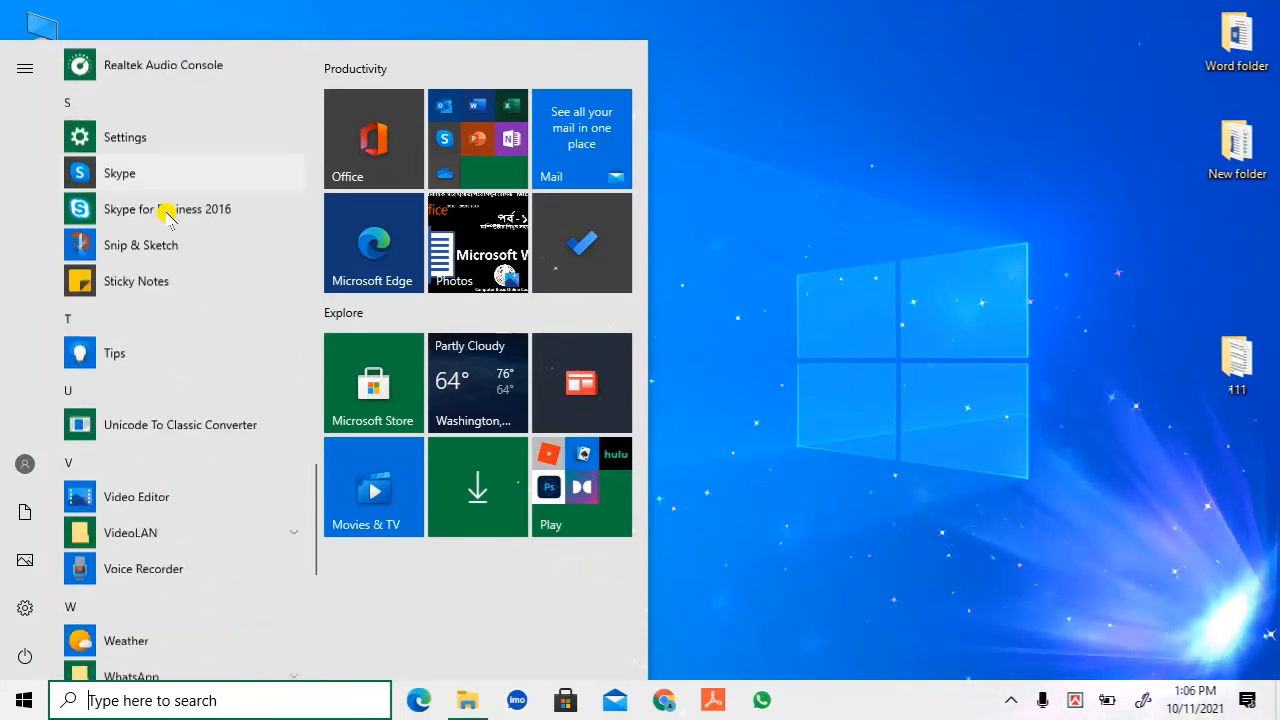
{"action": "scroll", "coordinate": [166, 212], "scroll_direction": "down", "scroll_amount": 8}
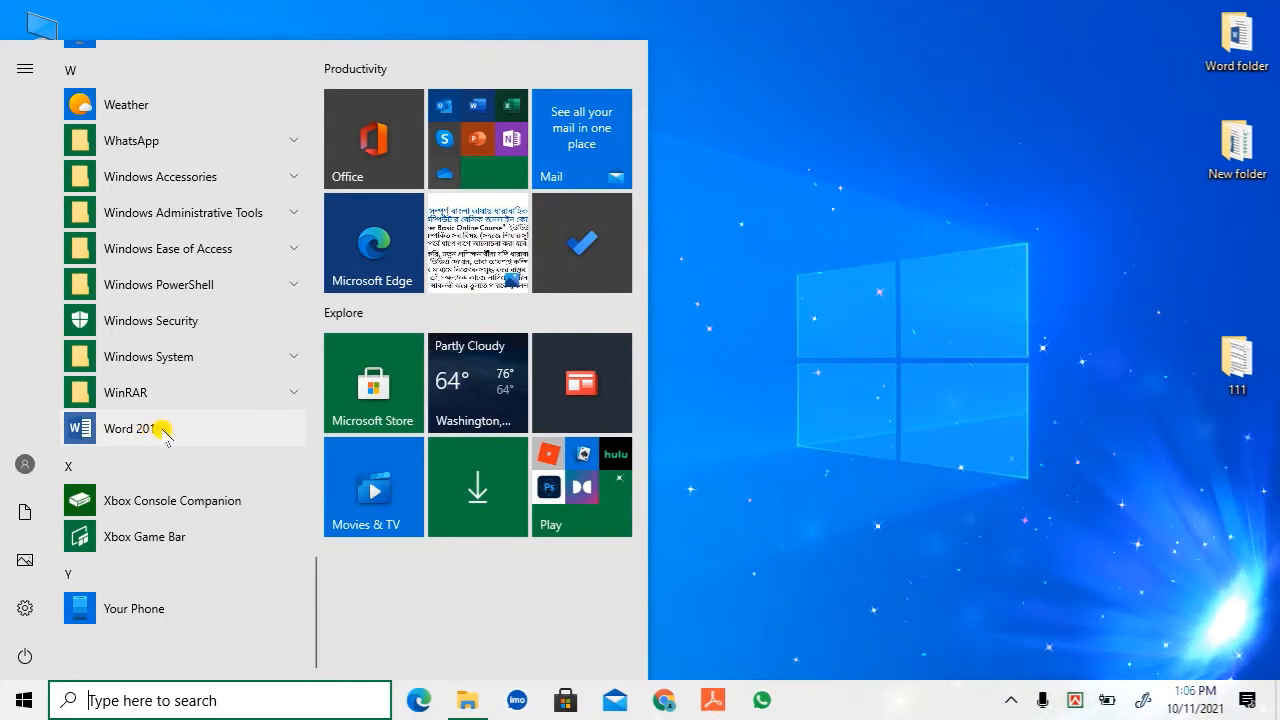
{"action": "left_click", "coordinate": [85, 430]}
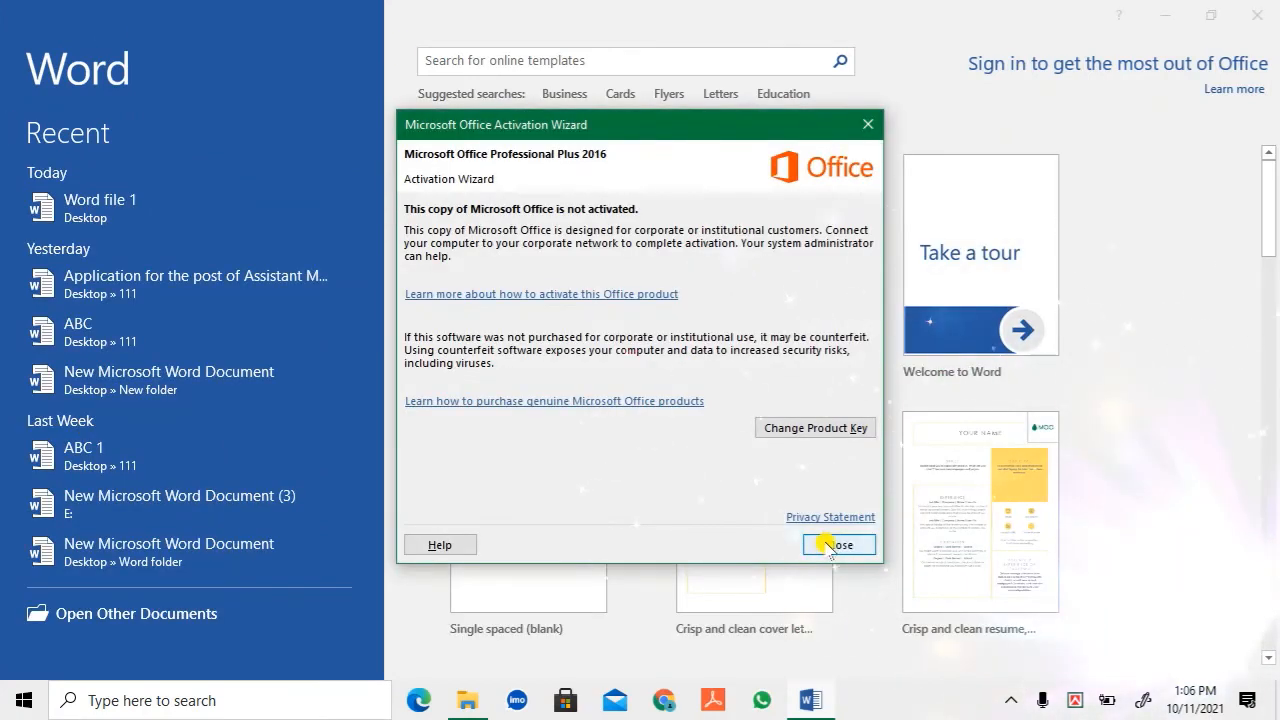
Dismiss the Office activation notice to create a blank document, and close Word.
{"action": "left_click", "coordinate": [829, 546]}
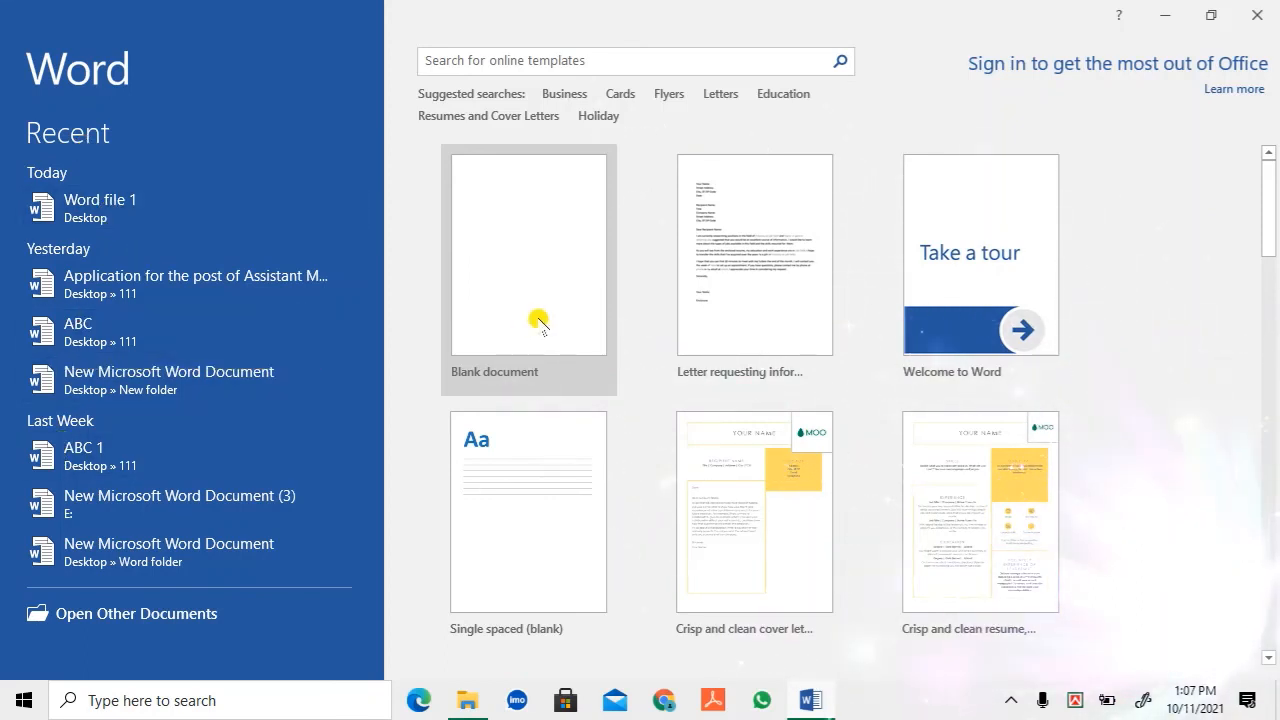
{"action": "left_click", "coordinate": [520, 220]}
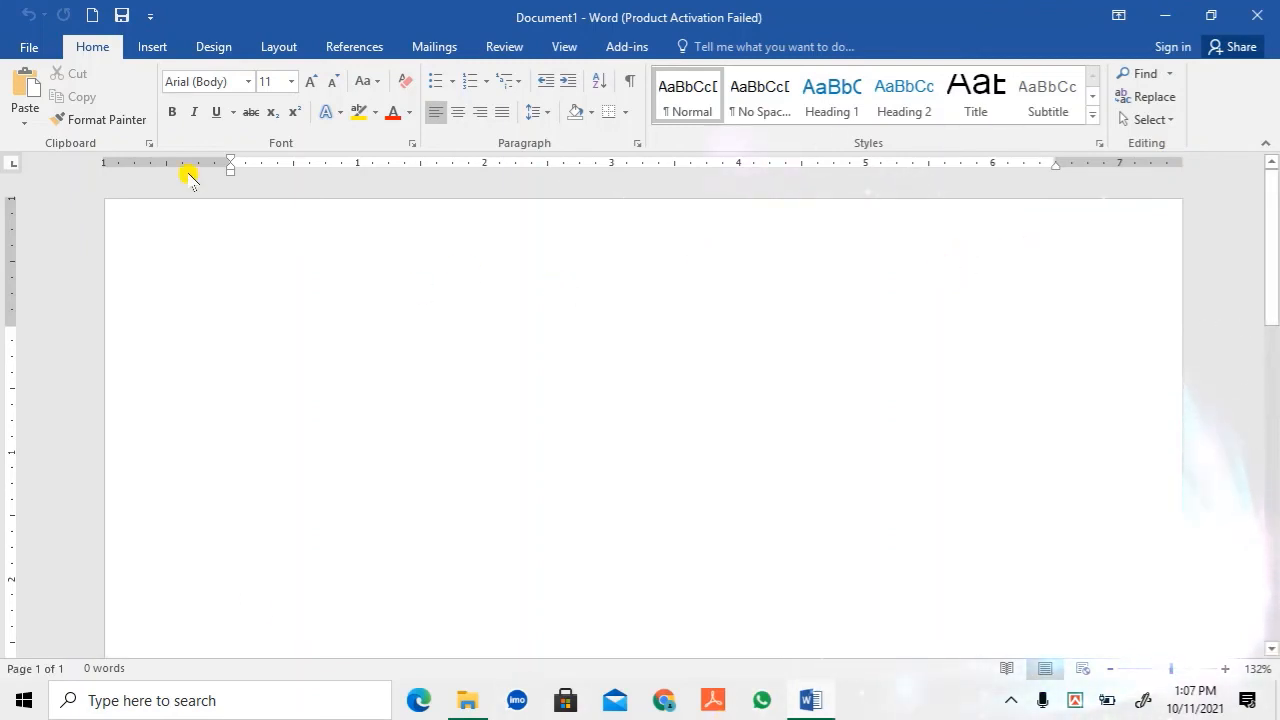
{"action": "left_click", "coordinate": [1266, 18]}
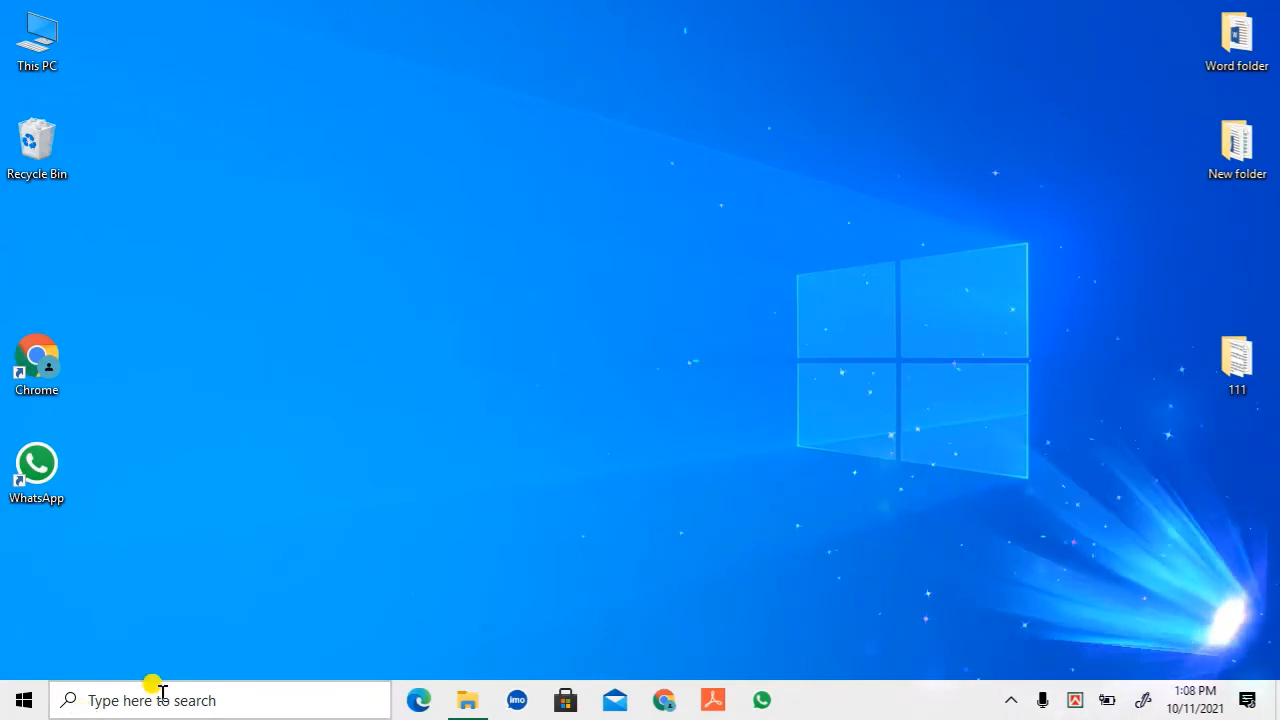
Launch Word 2016 through a Windows search for "word", and close it from its start screen after dismissing the activation notice.
{"action": "left_click", "coordinate": [160, 695]}
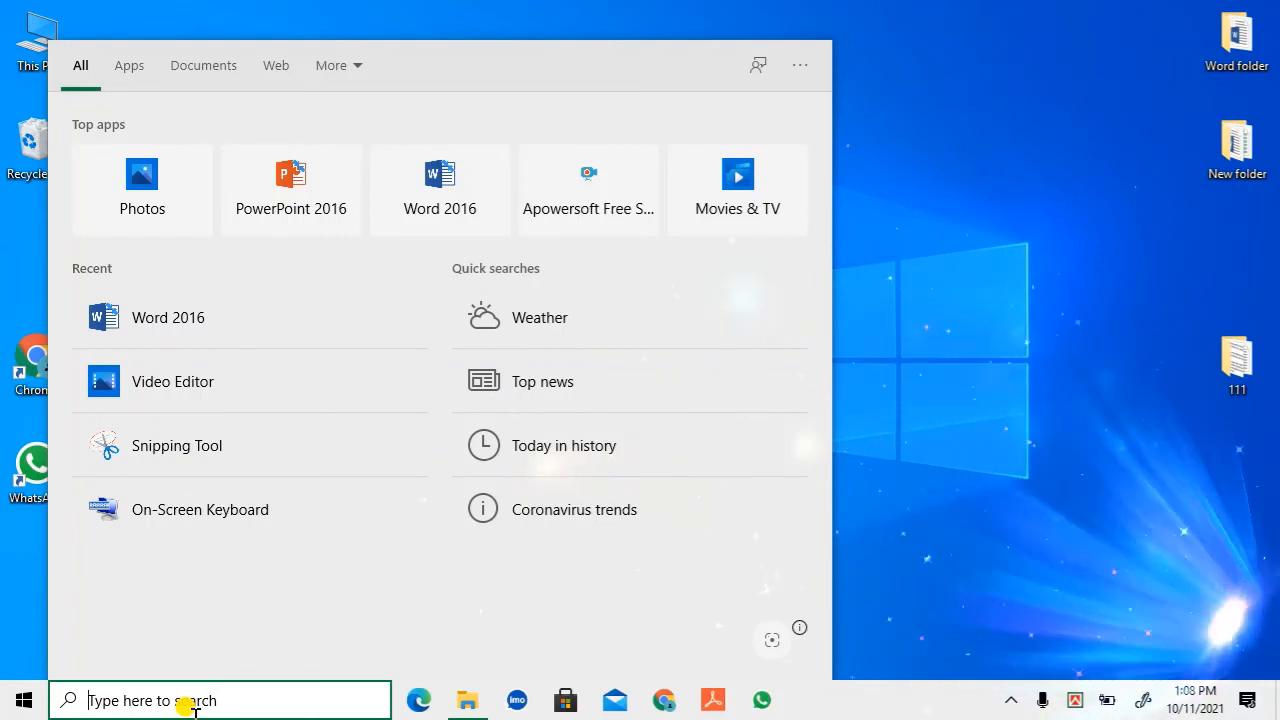
{"action": "type", "text": "wo"}
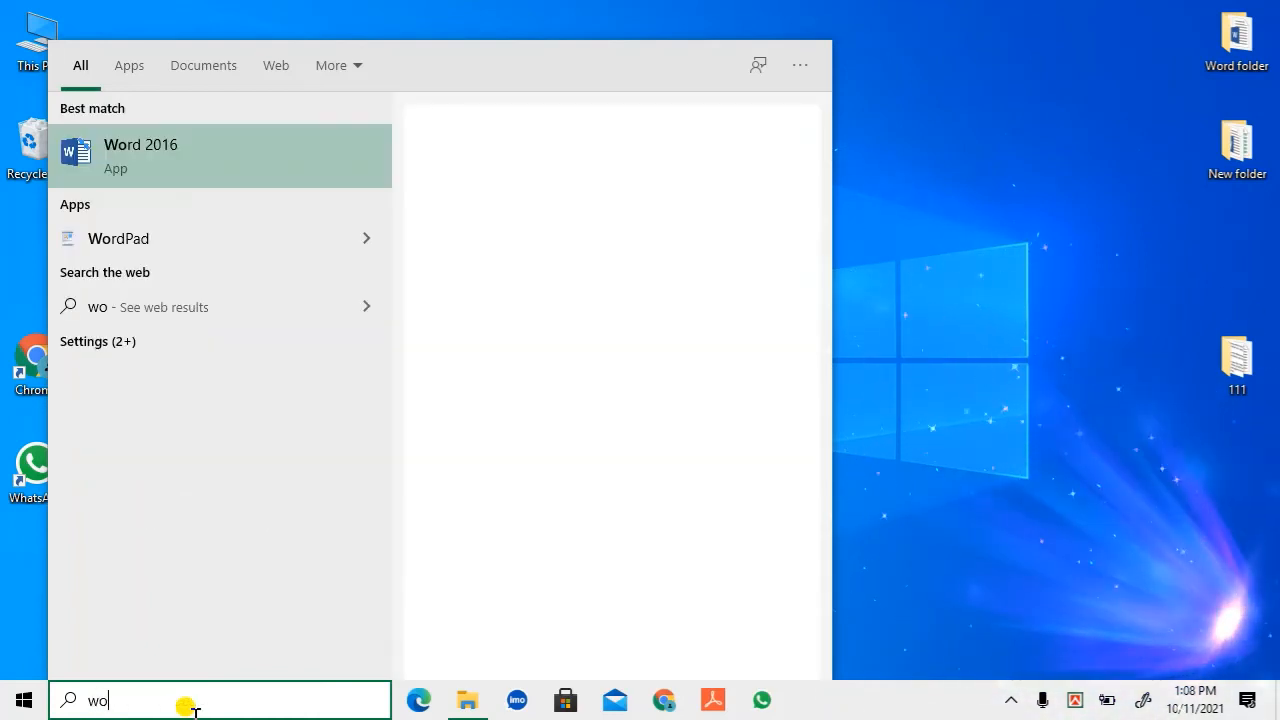
{"action": "type", "text": "rd"}
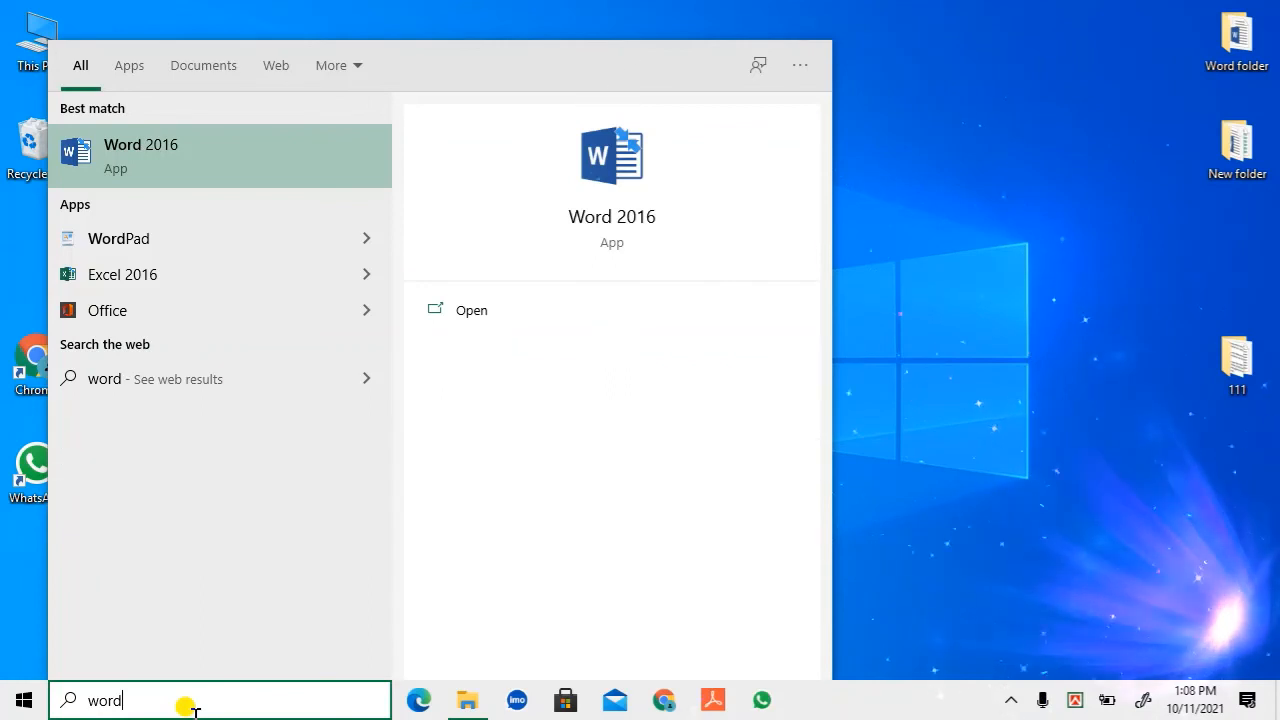
{"action": "left_click", "coordinate": [110, 150]}
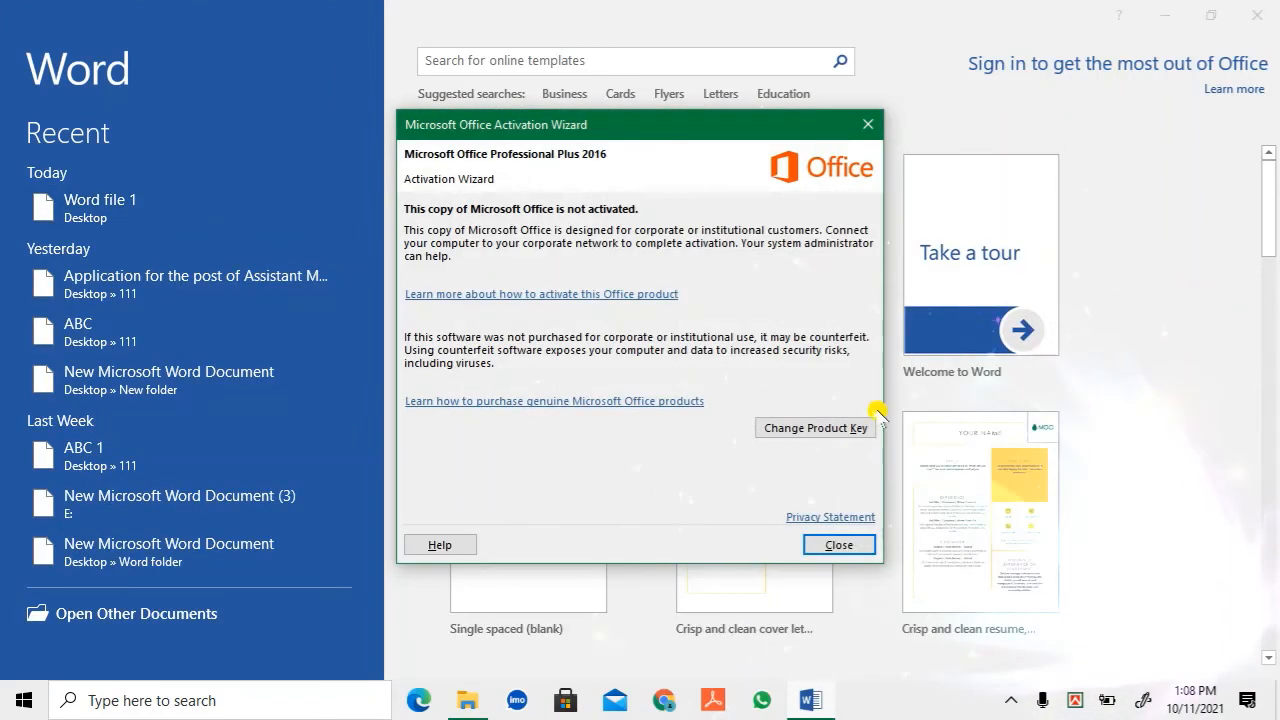
{"action": "left_click", "coordinate": [838, 545]}
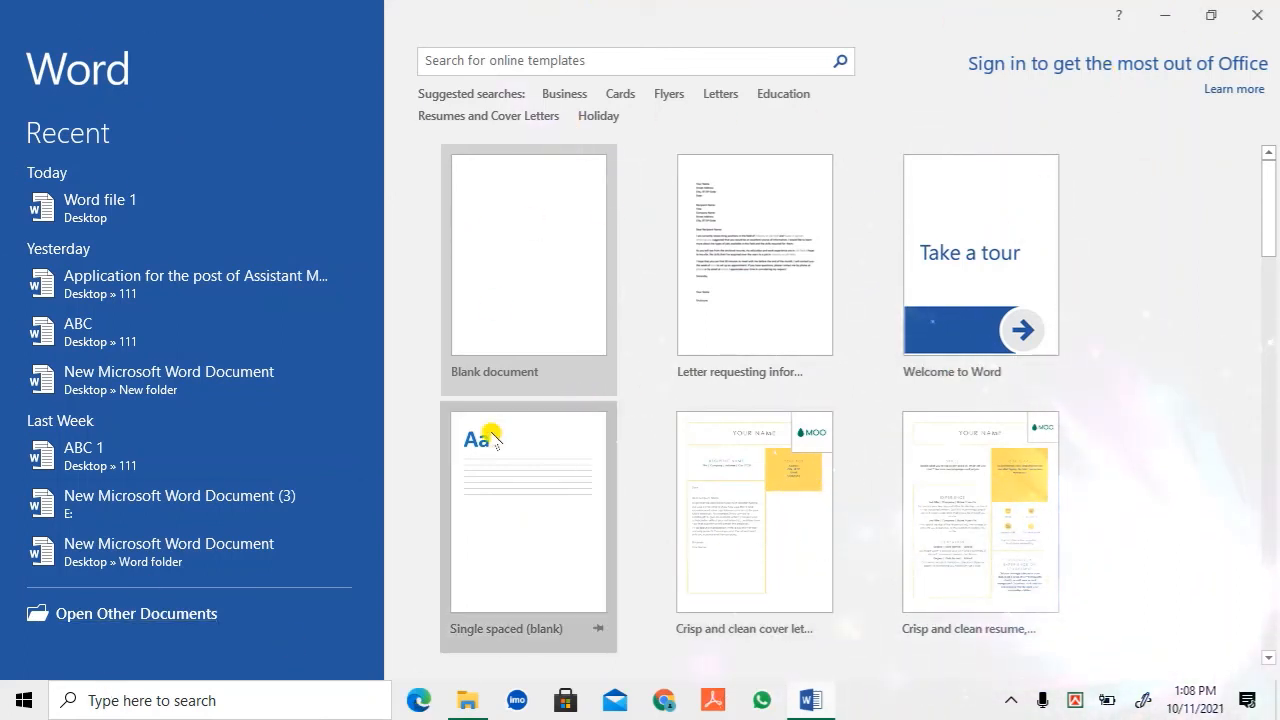
{"action": "left_click", "coordinate": [1258, 14]}
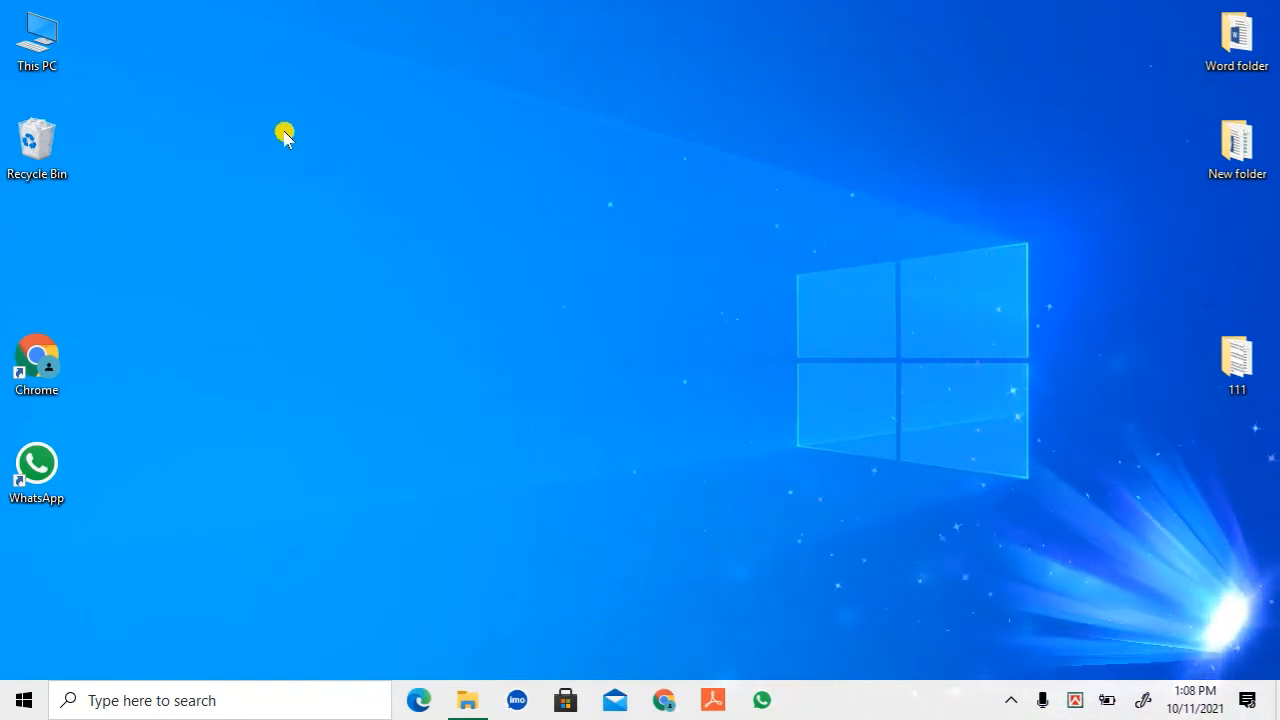
Create a new Microsoft Word document on the desktop and name it 123.
{"action": "right_click", "coordinate": [536, 200]}
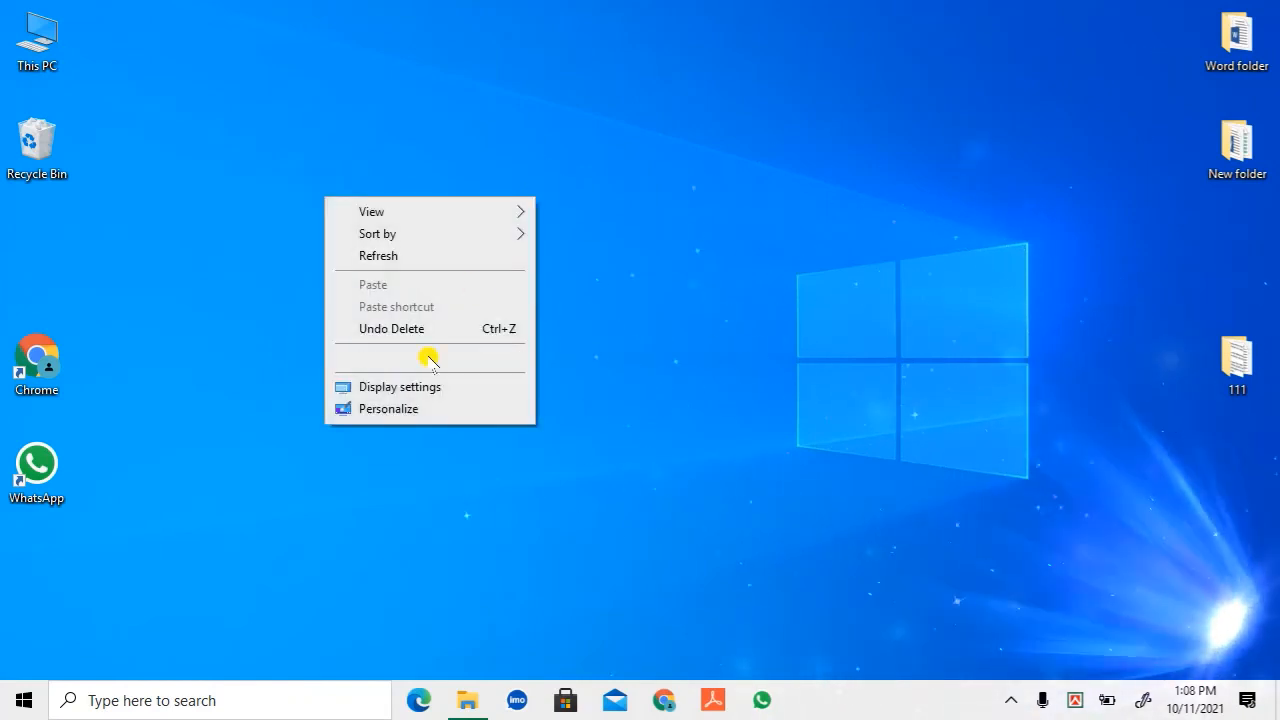
{"action": "mouse_move", "coordinate": [428, 208]}
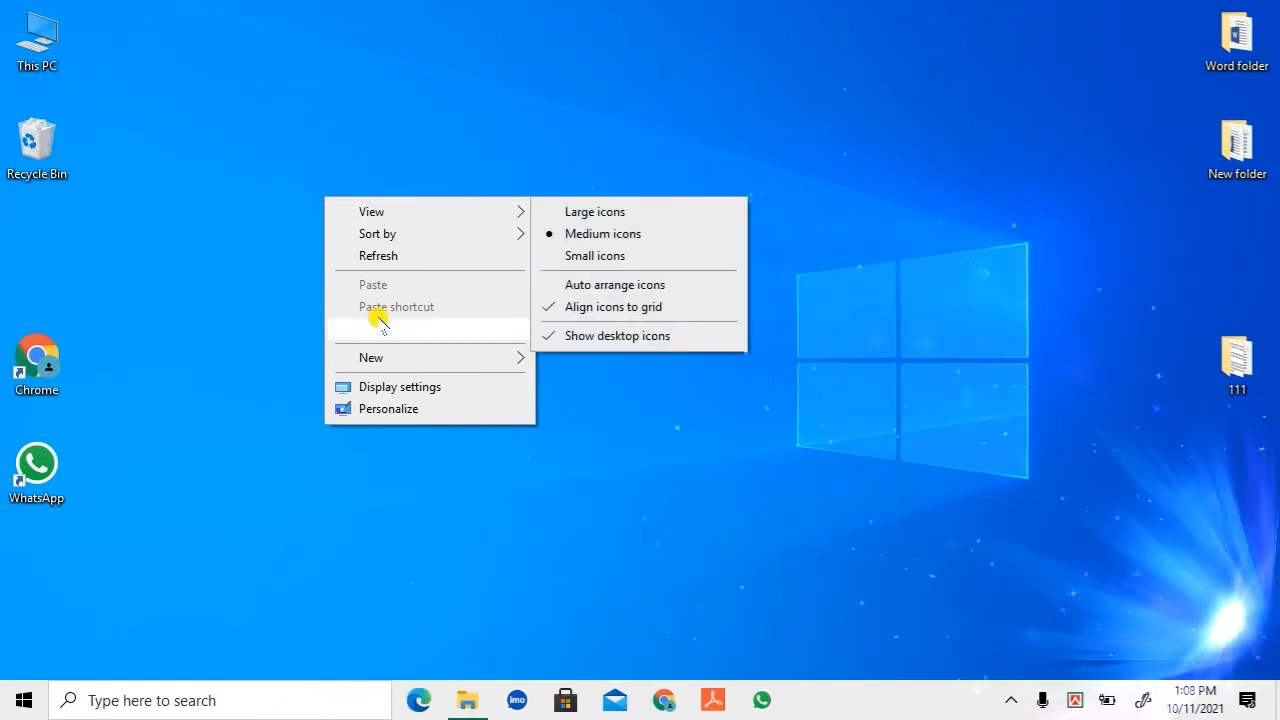
{"action": "mouse_move", "coordinate": [362, 365]}
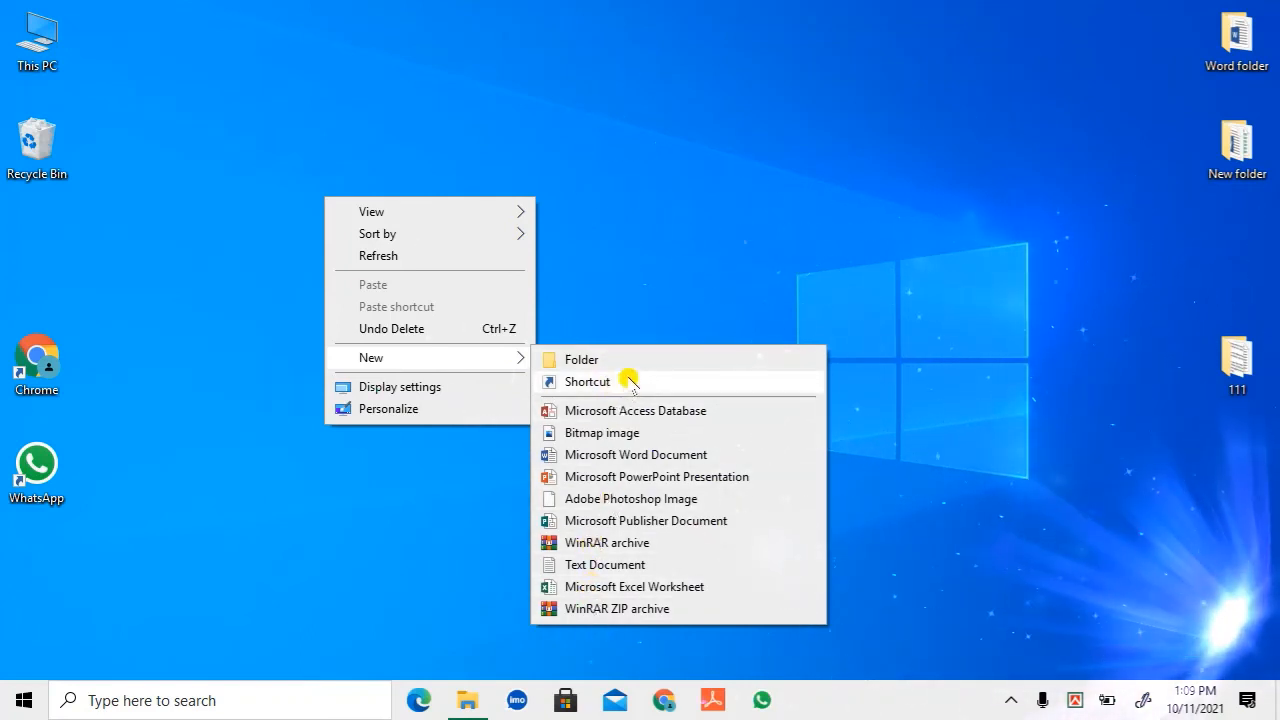
{"action": "left_click", "coordinate": [636, 454]}
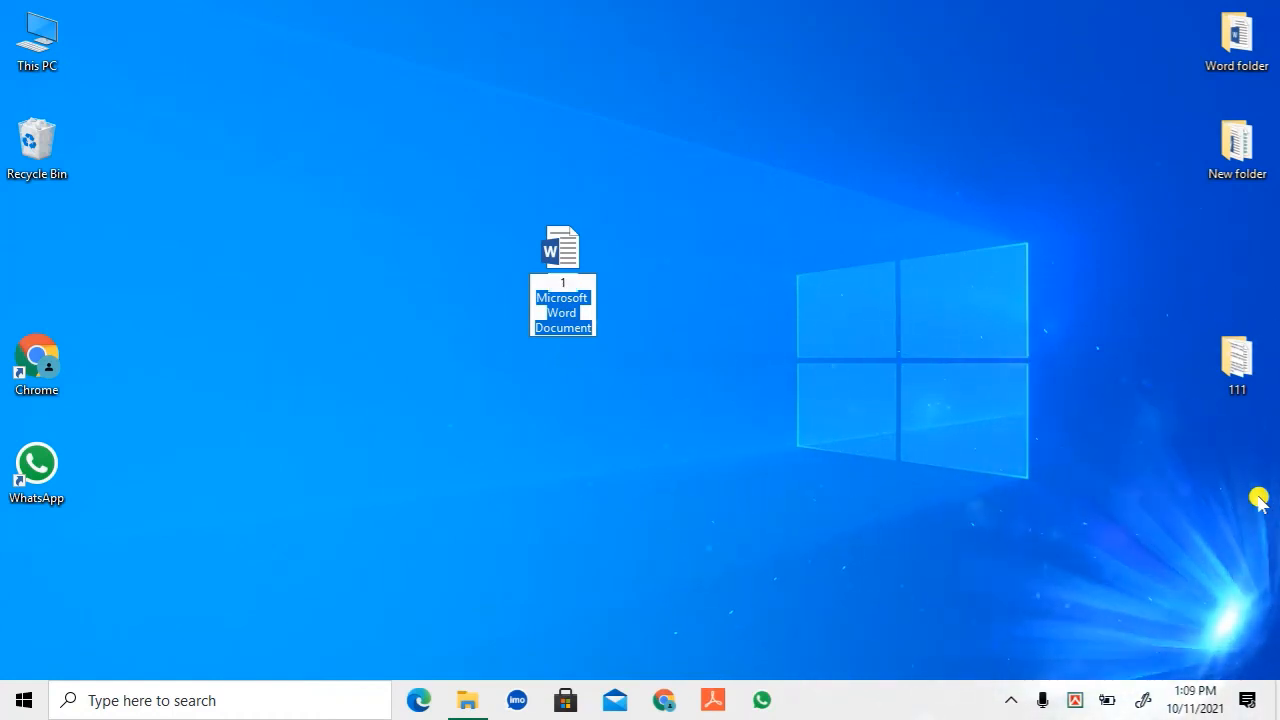
{"action": "type", "text": "123"}
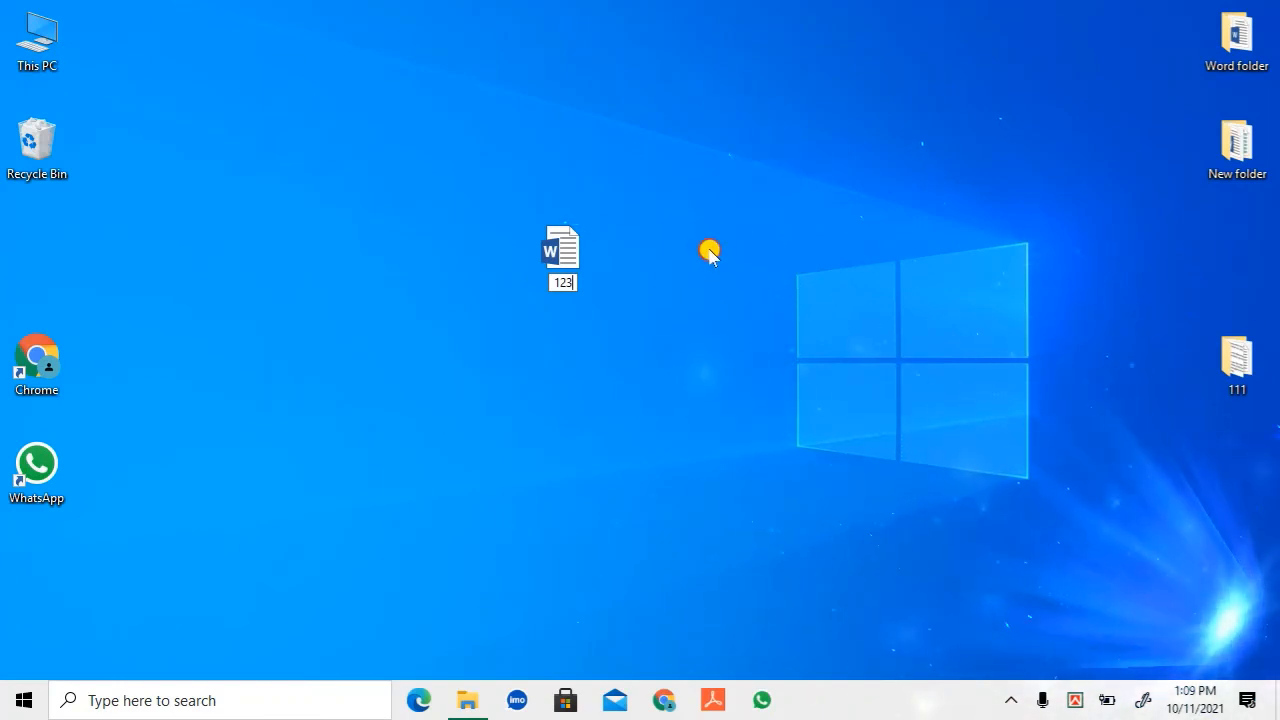
{"action": "key", "text": "Return"}
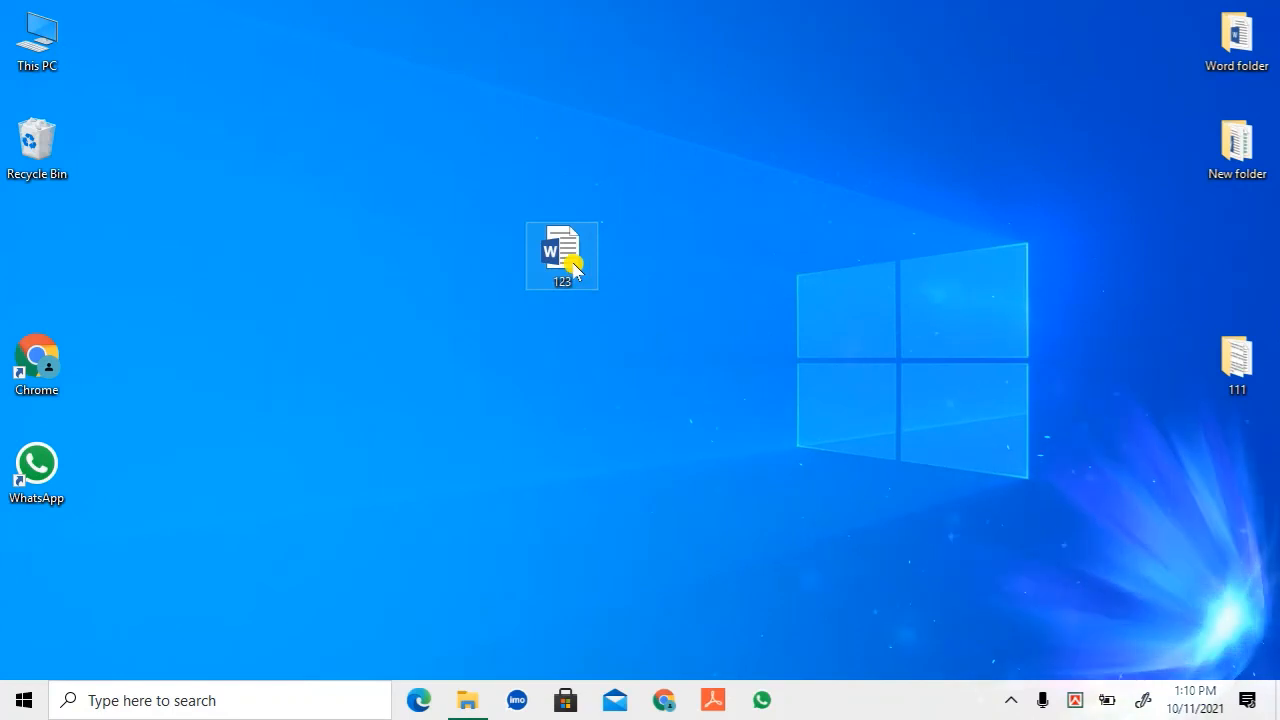
Rename the desktop document 123 as "Word file".
{"action": "mouse_move", "coordinate": [573, 268]}
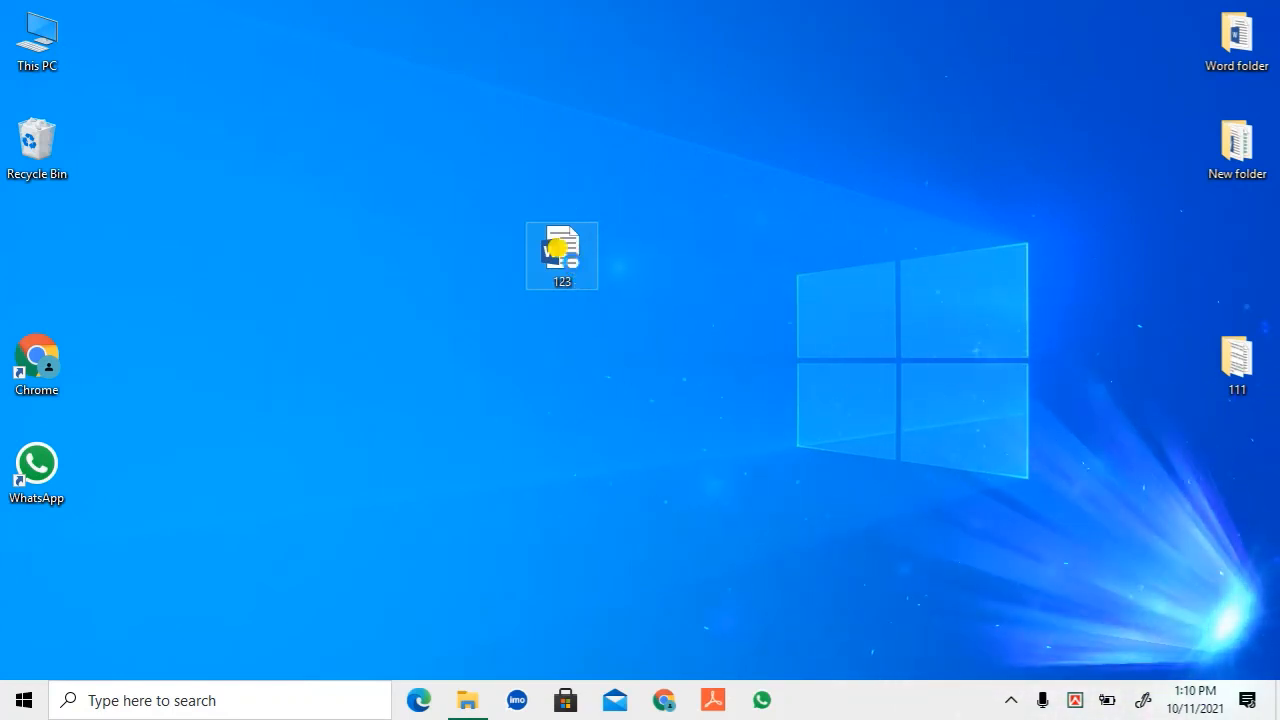
{"action": "right_click", "coordinate": [573, 268]}
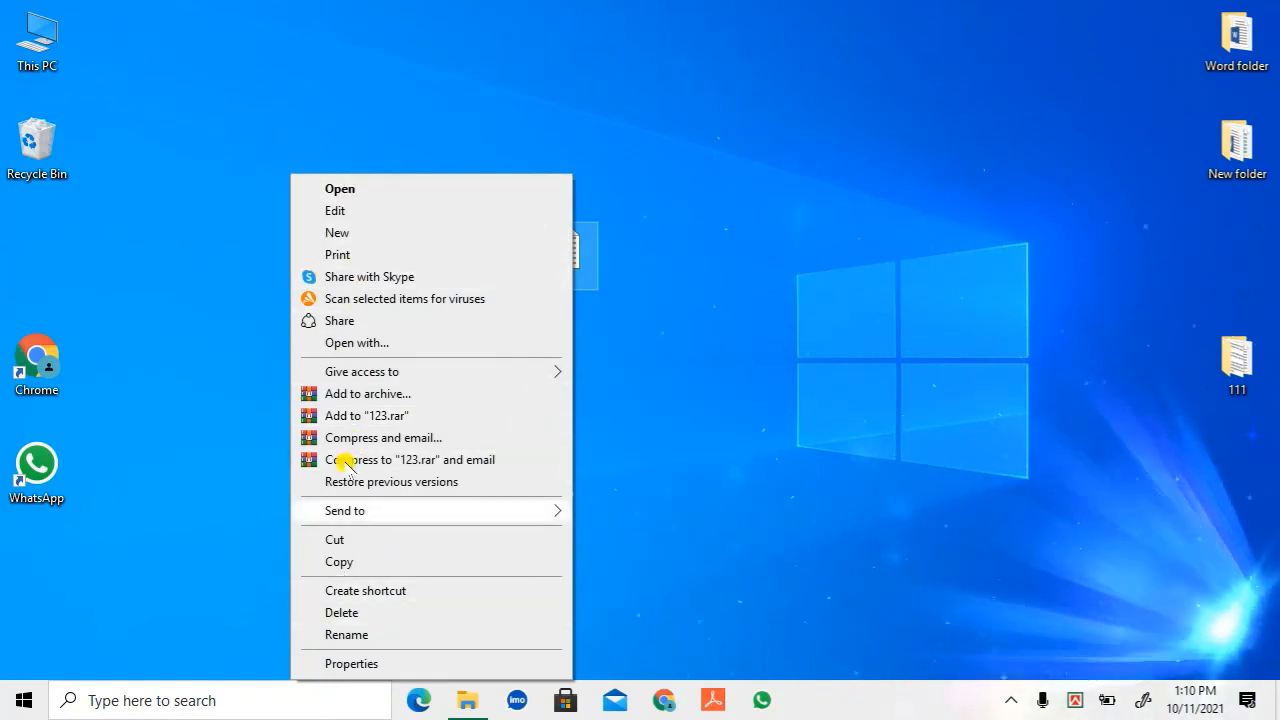
{"action": "left_click", "coordinate": [343, 635]}
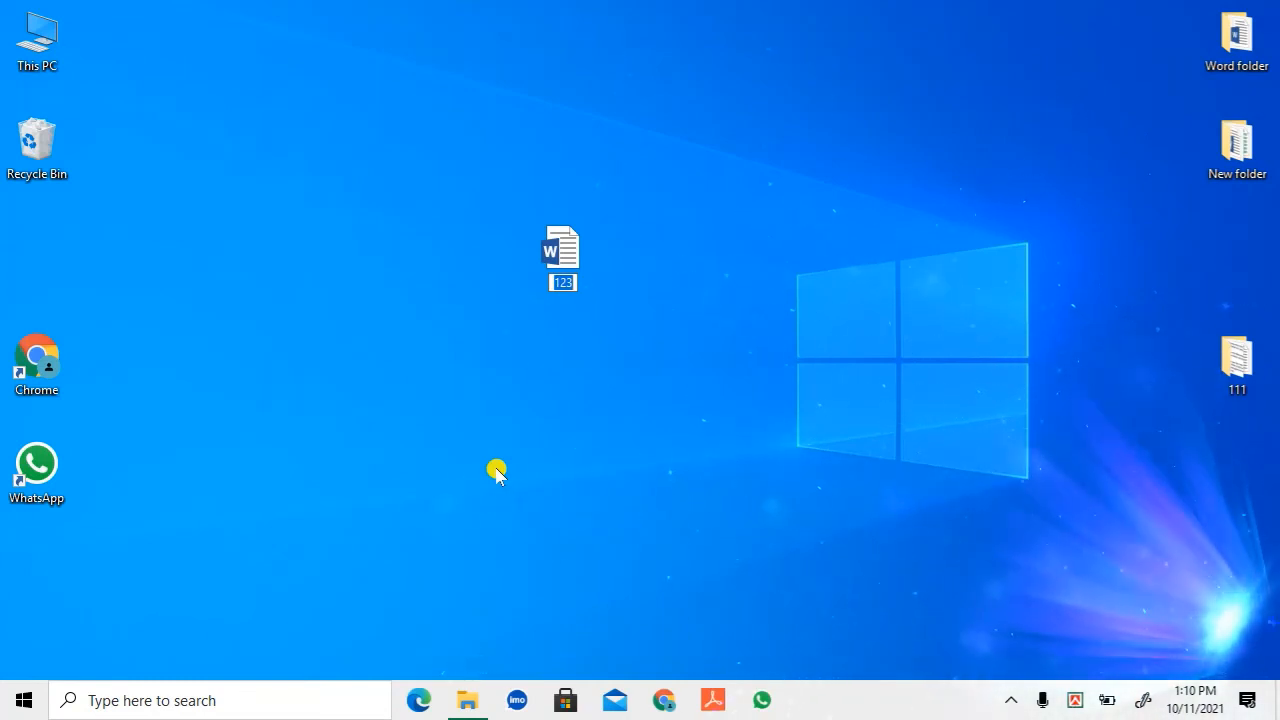
{"action": "type", "text": "Wor"}
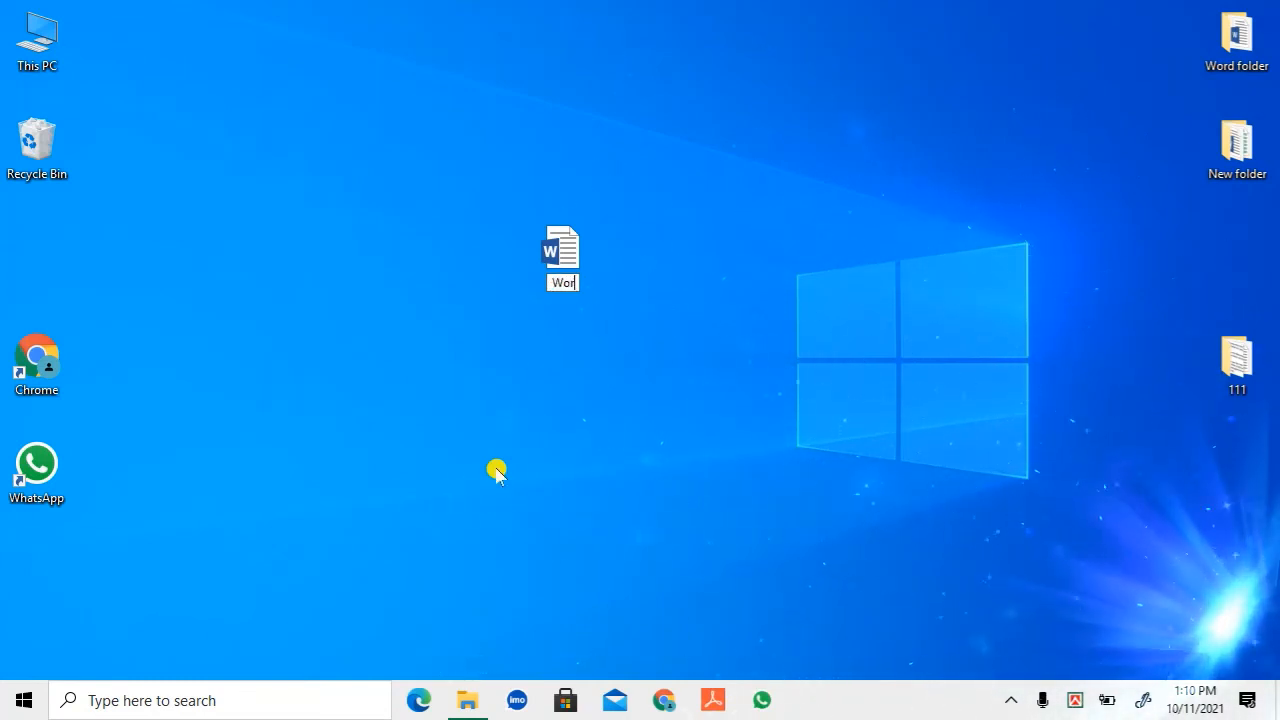
{"action": "type", "text": "d"}
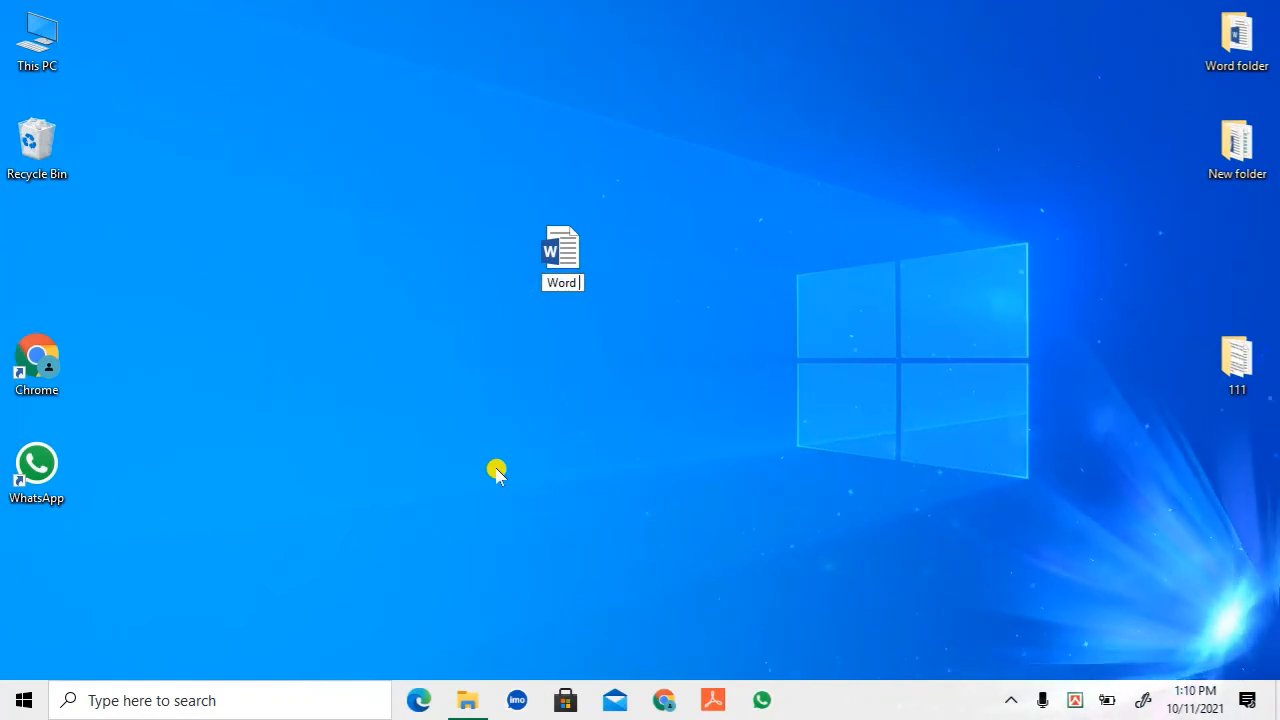
{"action": "type", "text": " file"}
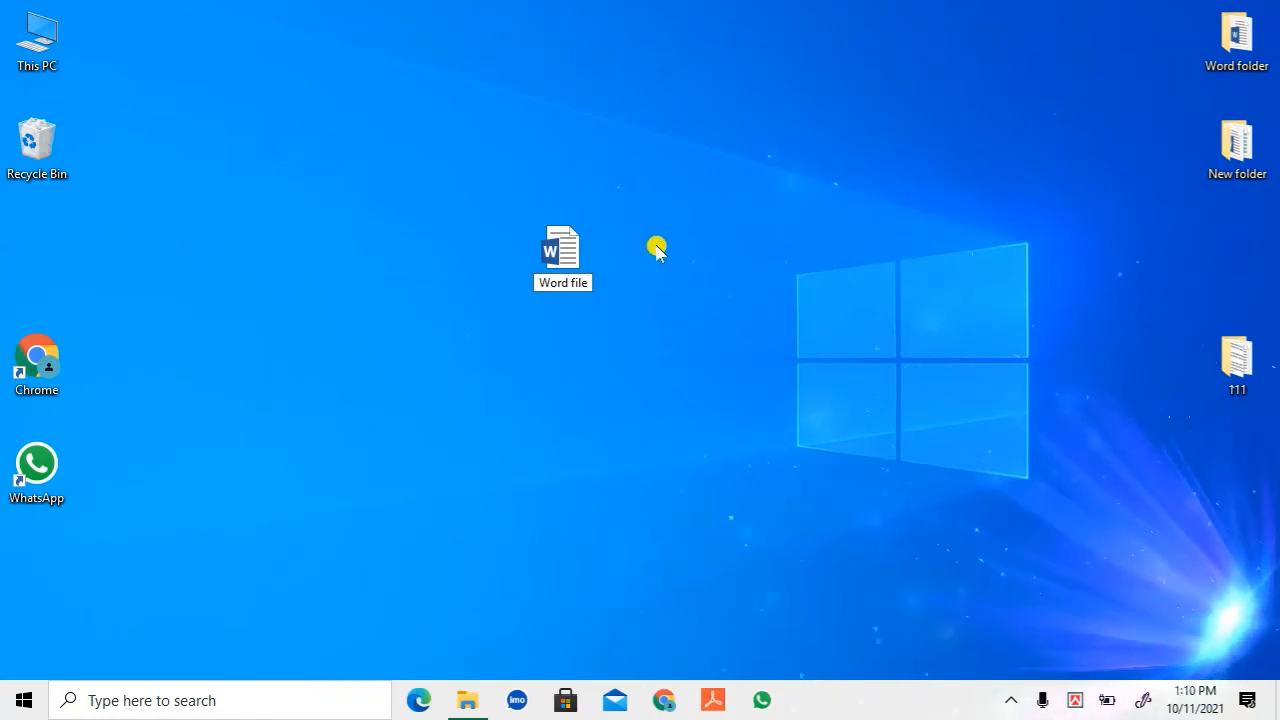
{"action": "key", "text": "Return"}
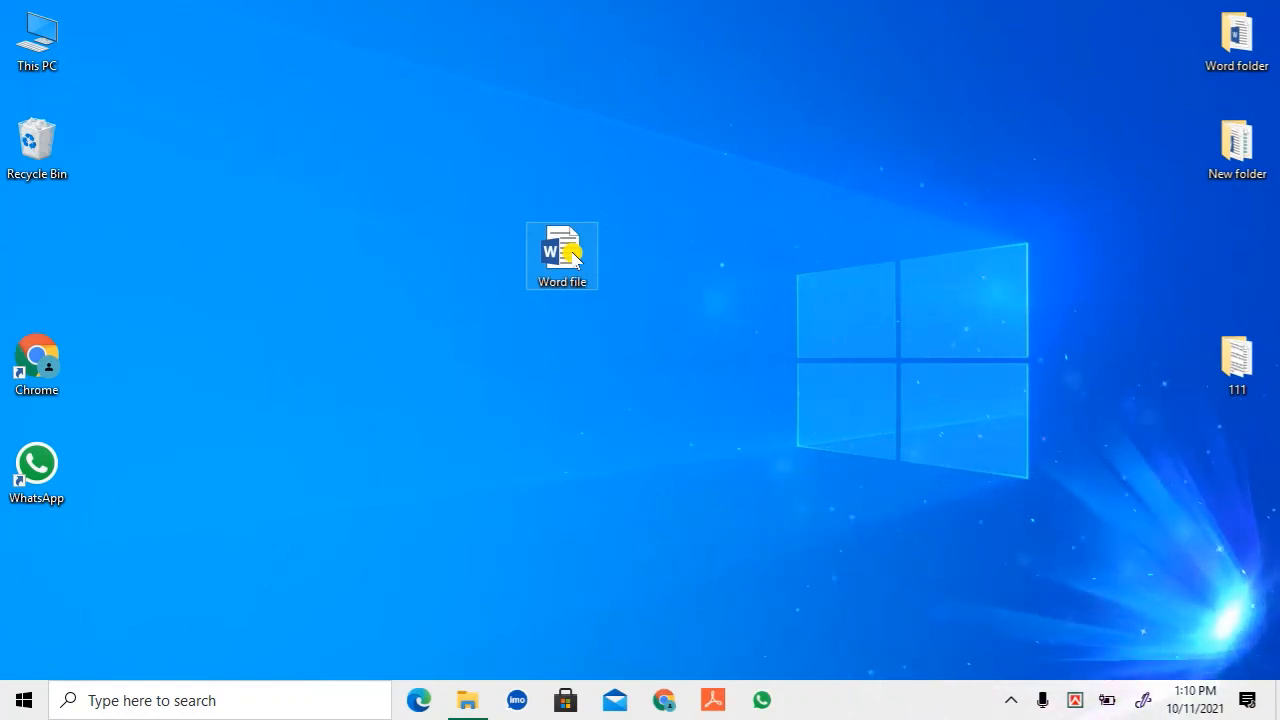
Rename the desktop document "Word file" as "Word file 1".
{"action": "key", "text": "F2"}
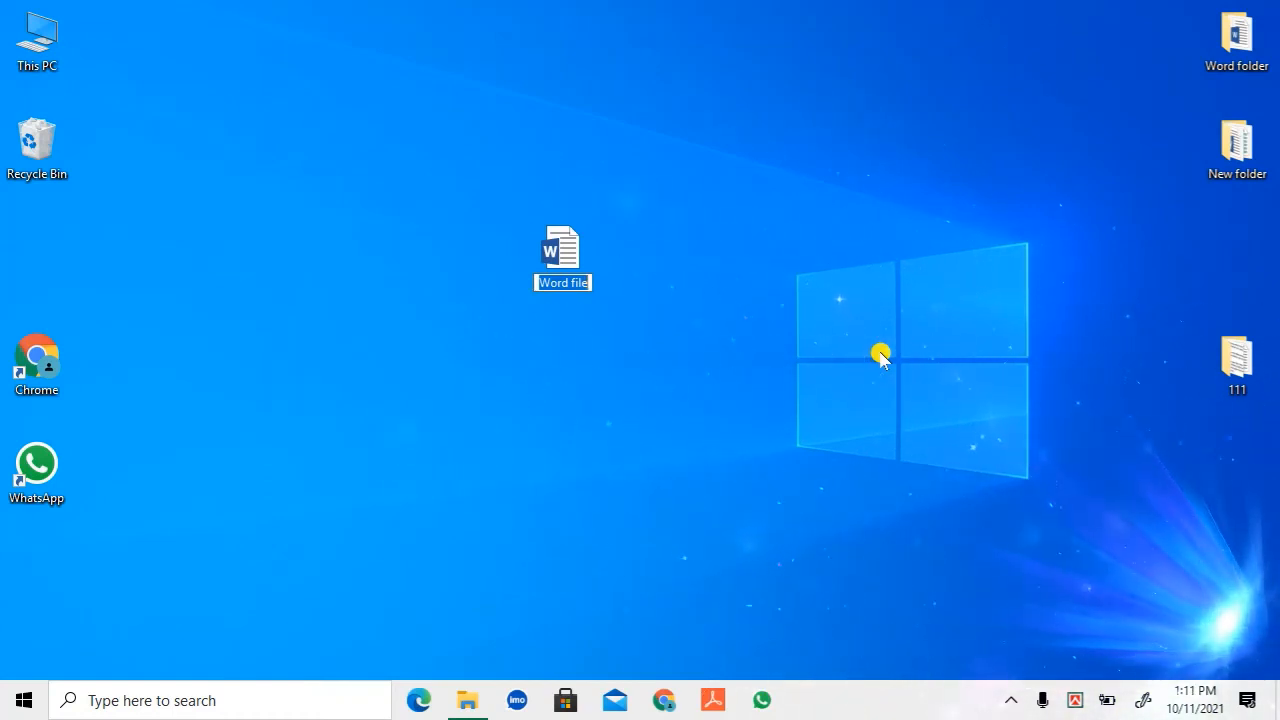
{"action": "type", "text": "W"}
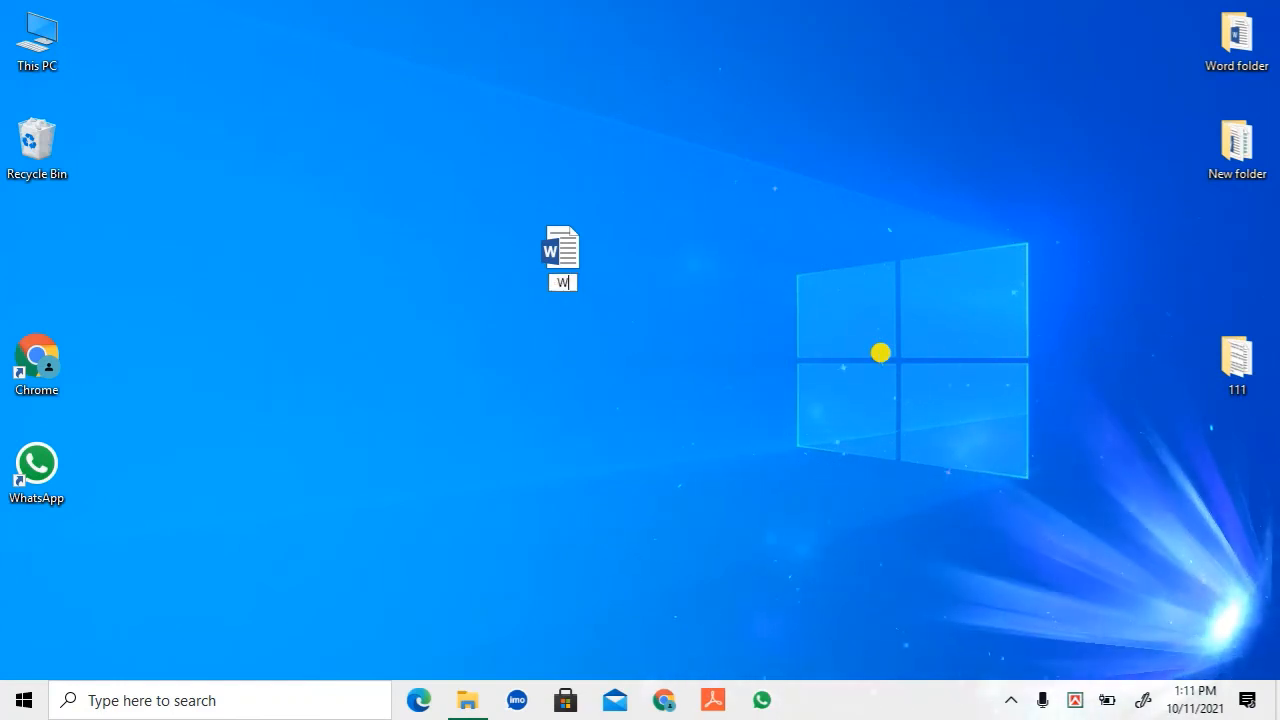
{"action": "type", "text": "ord fi"}
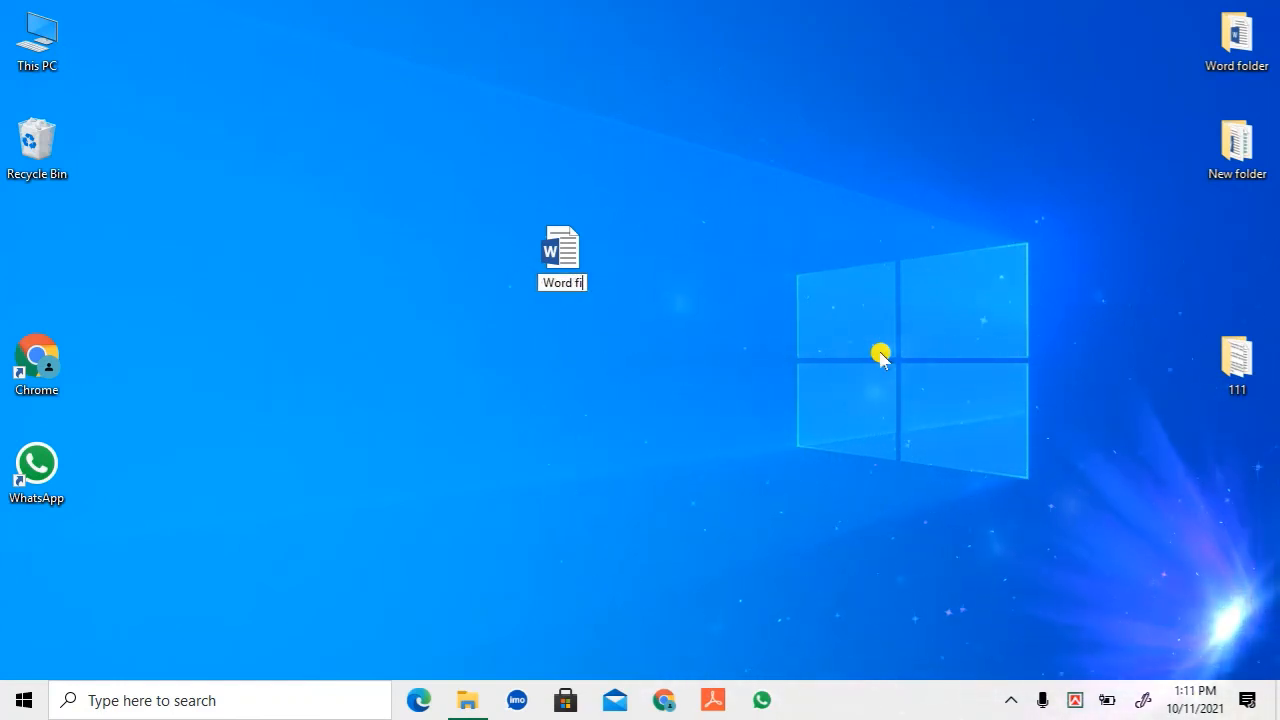
{"action": "type", "text": "le 1"}
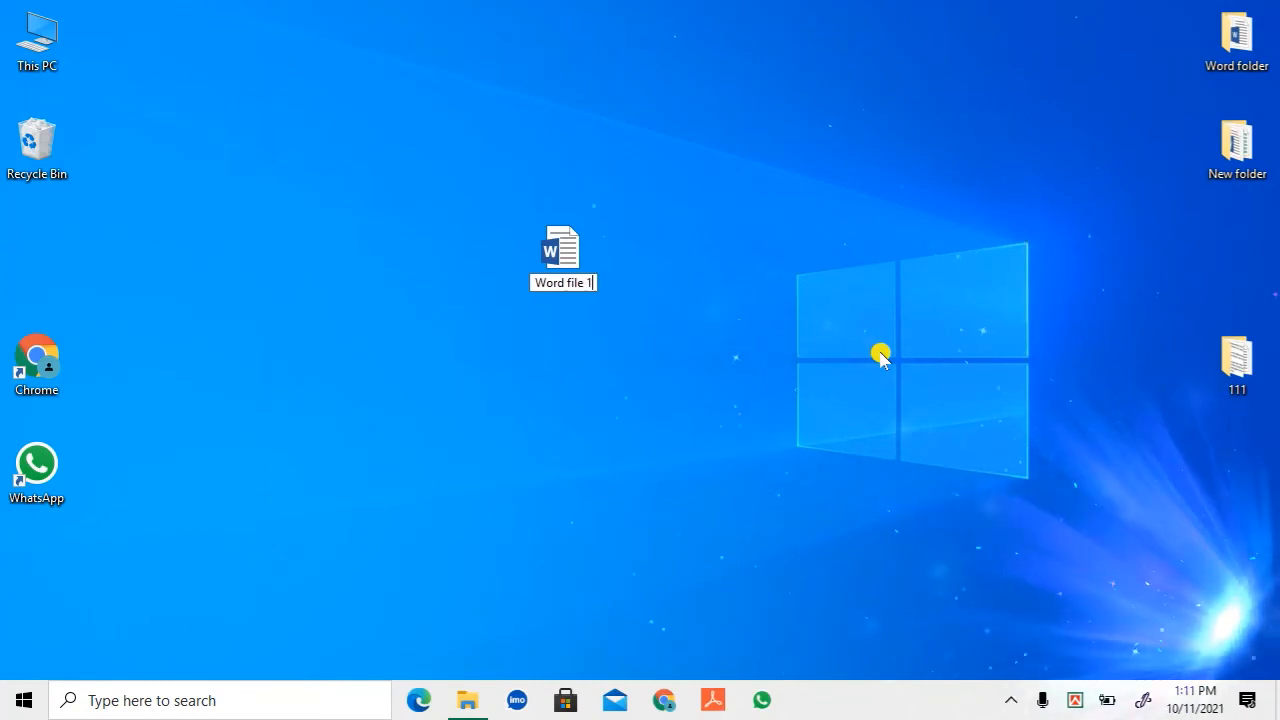
{"action": "key", "text": "Return"}
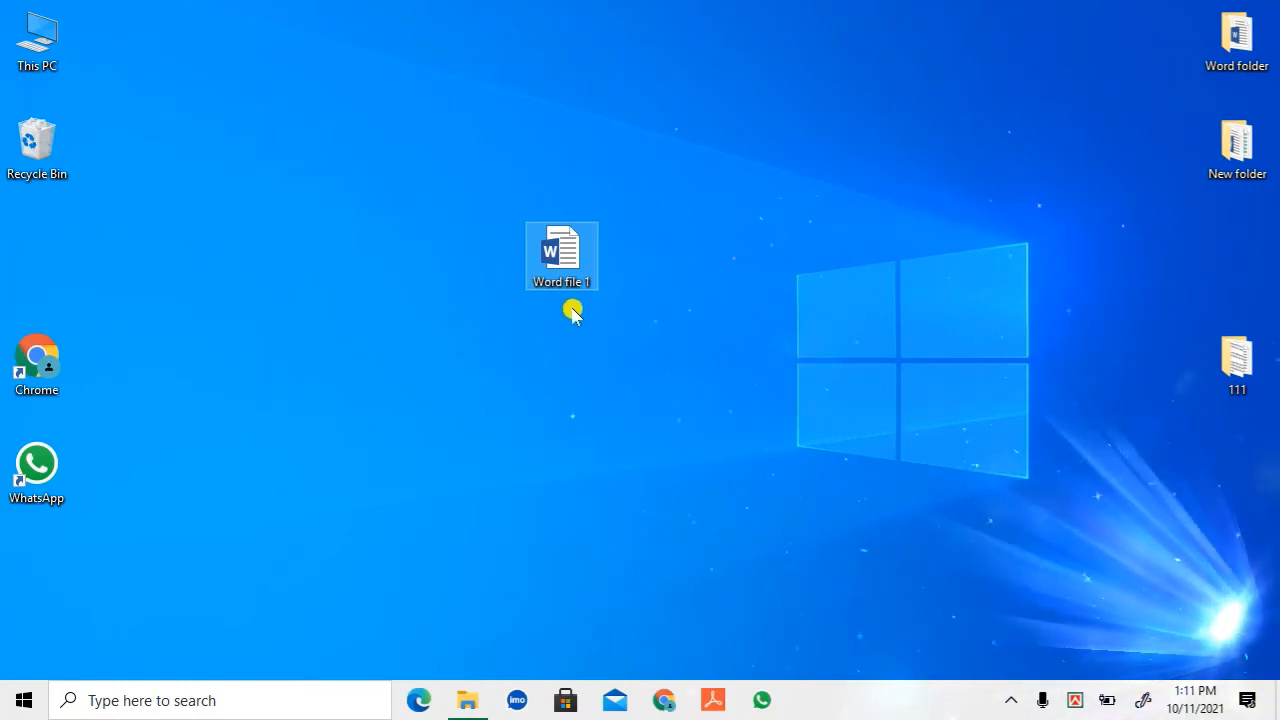
Open Word file 1 from the desktop, and dismiss the Office activation notice after minimizing and restoring the document window.
{"action": "left_click_drag", "start_coordinate": [410, 197], "coordinate": [814, 410]}
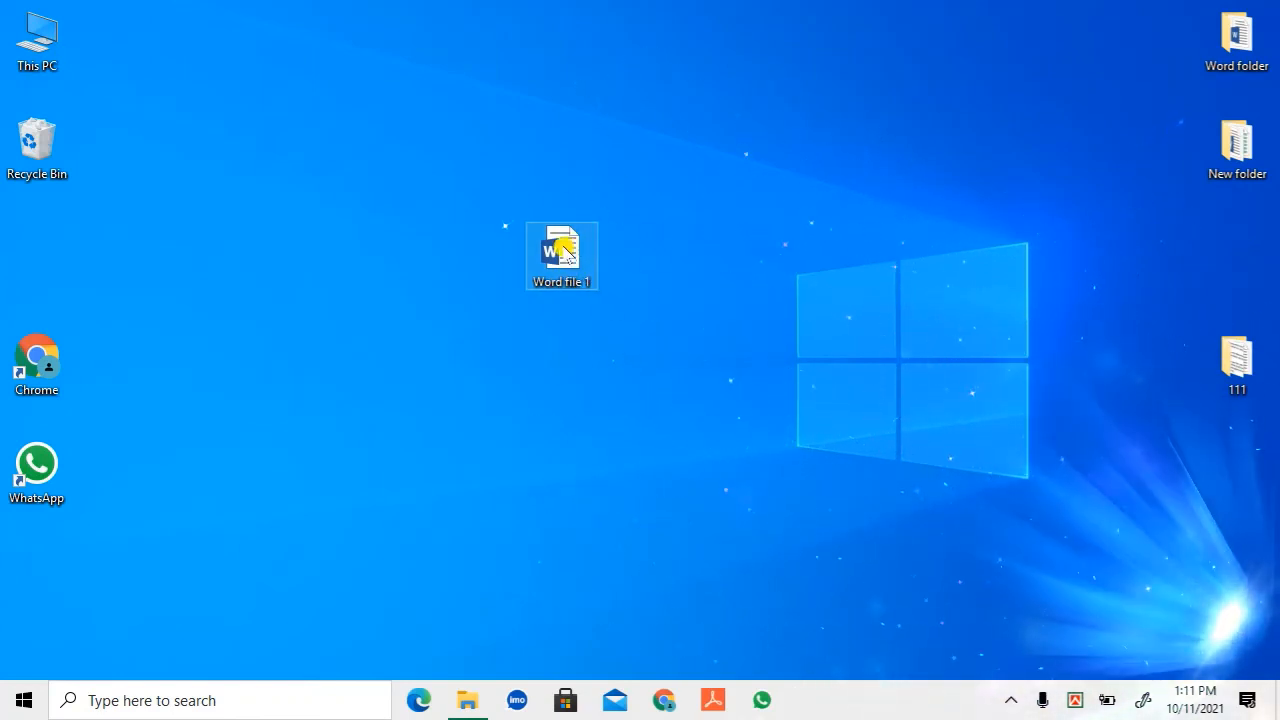
{"action": "double_click", "coordinate": [561, 254]}
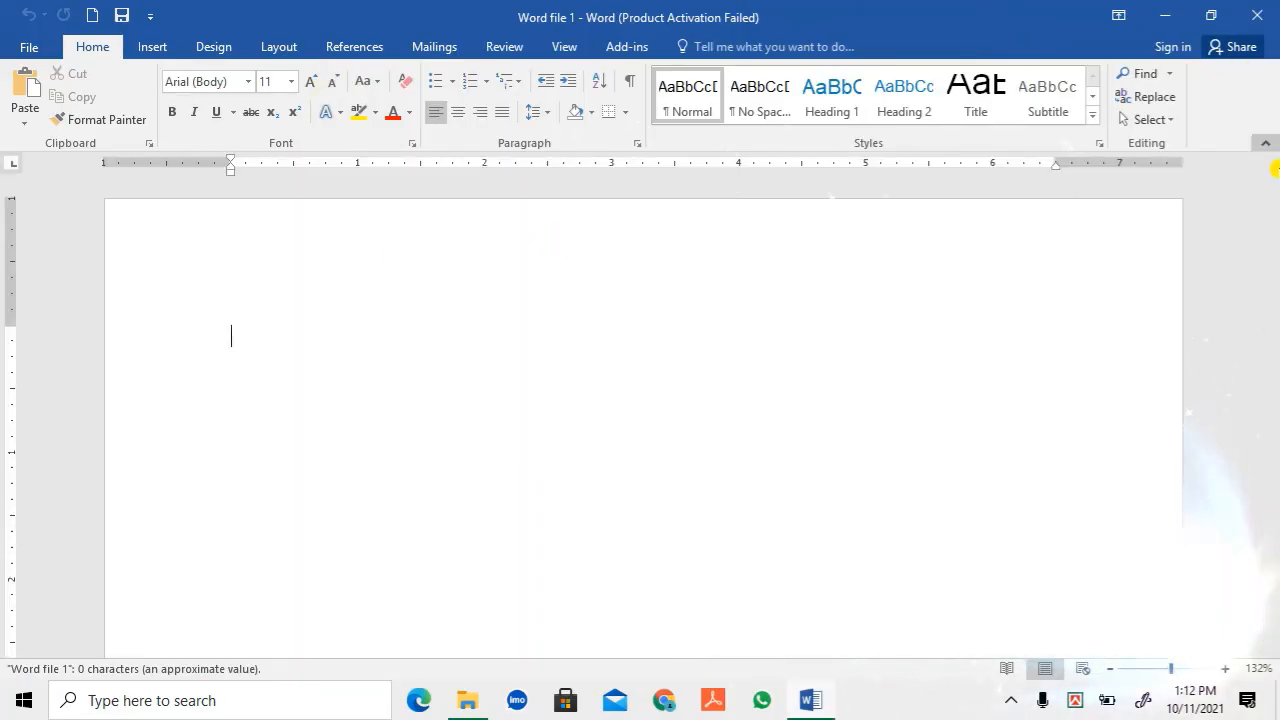
{"action": "left_click", "coordinate": [1160, 17]}
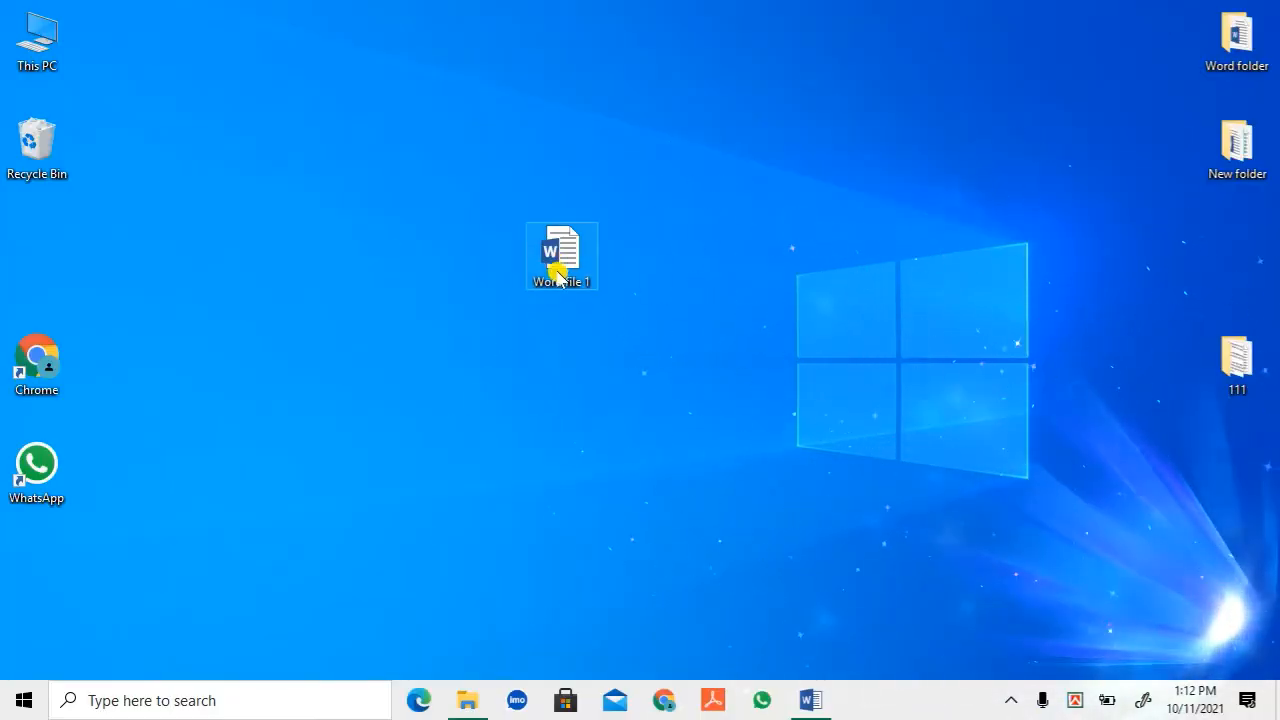
{"action": "left_click", "coordinate": [808, 703]}
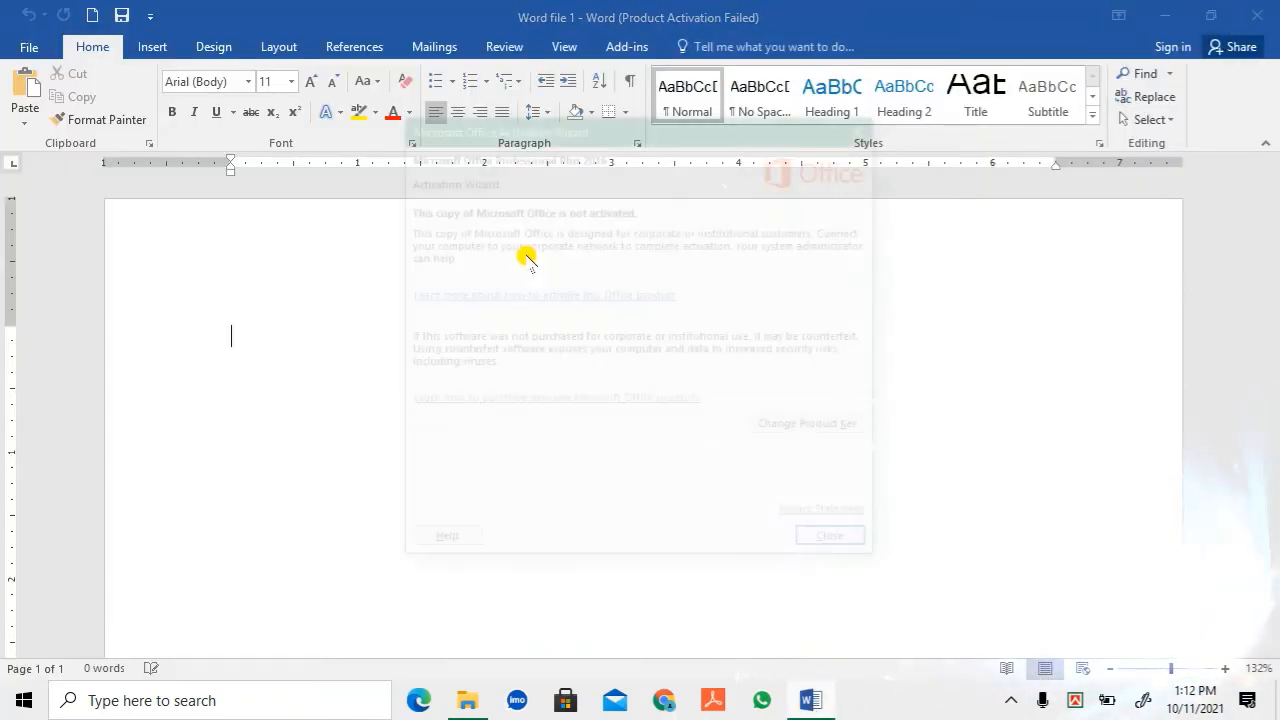
{"action": "left_click", "coordinate": [839, 545]}
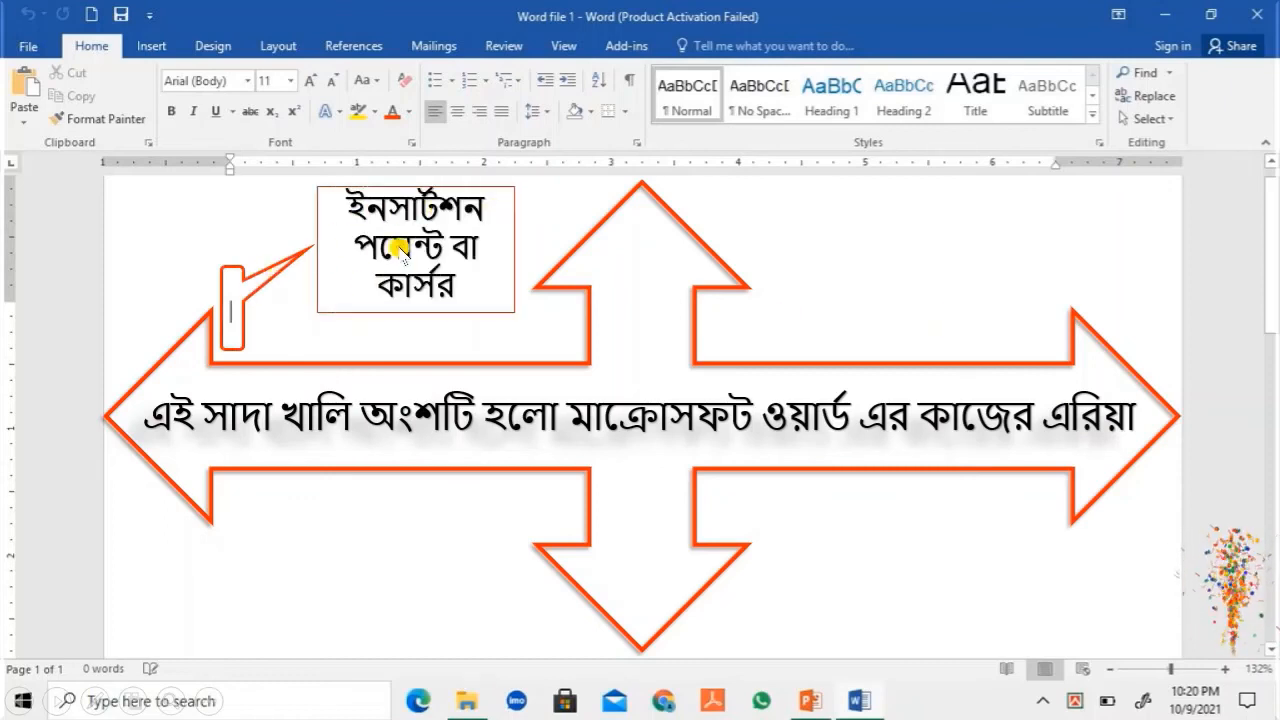
Examine the positions of the left and right indent markers on the horizontal ruler with their guide lines.
{"action": "left_click", "coordinate": [794, 300]}
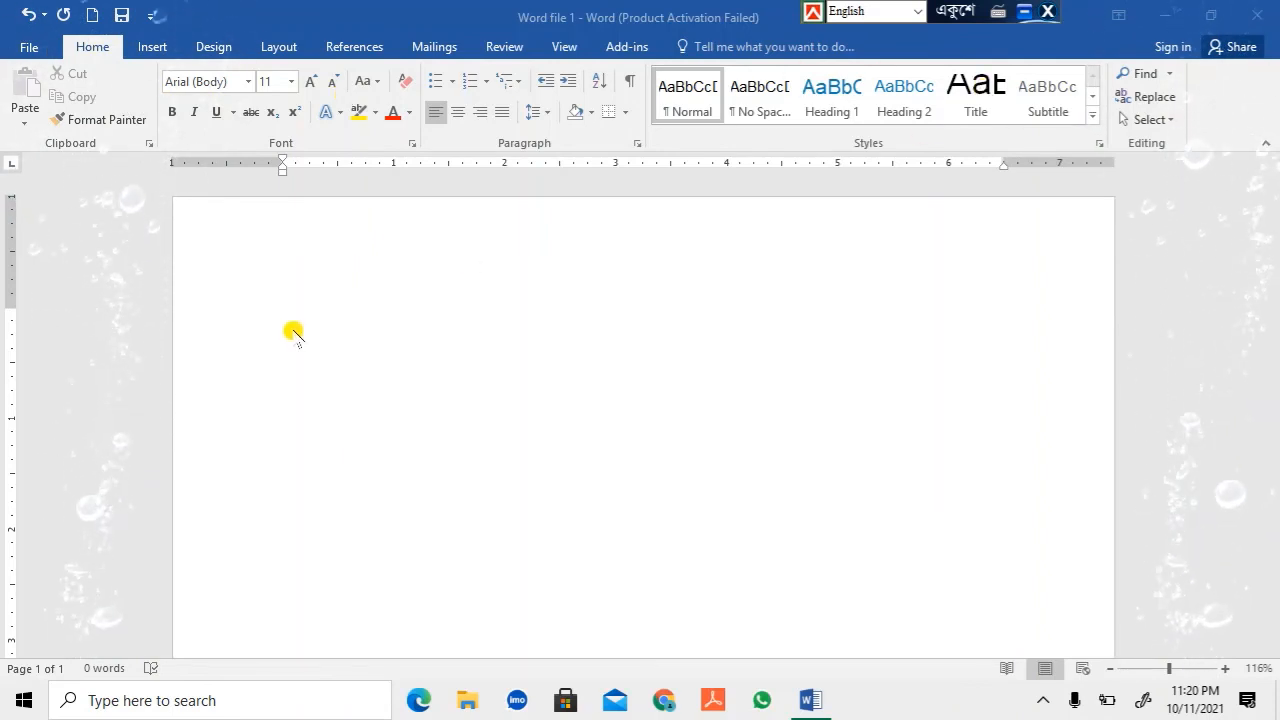
{"action": "left_click", "coordinate": [341, 320]}
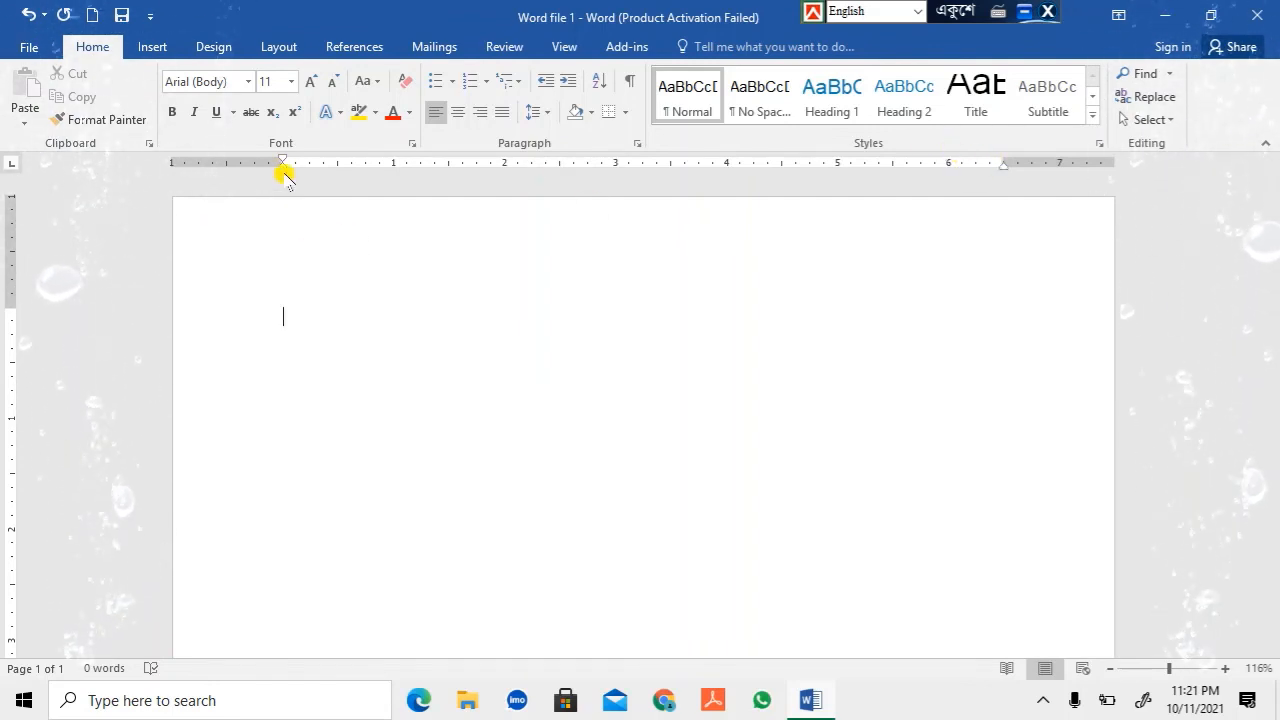
{"action": "left_click_drag", "start_coordinate": [284, 172], "coordinate": [283, 171]}
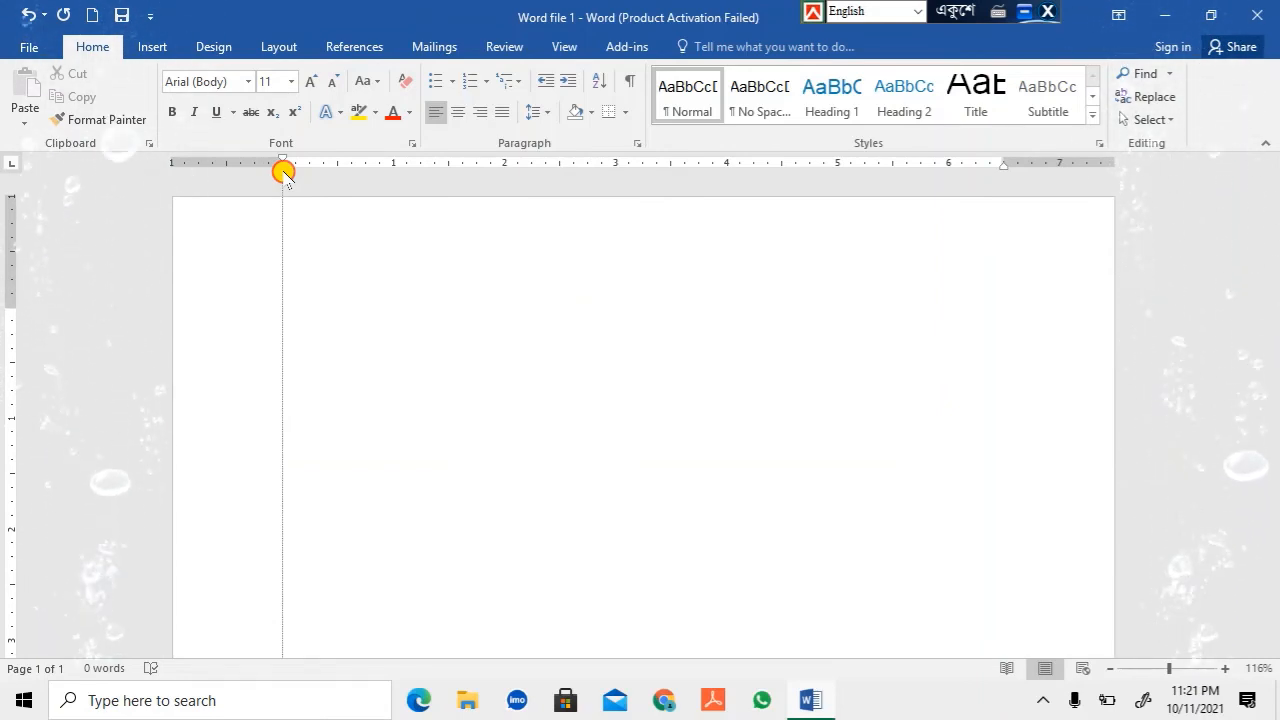
{"action": "left_click_drag", "start_coordinate": [284, 172], "coordinate": [283, 172]}
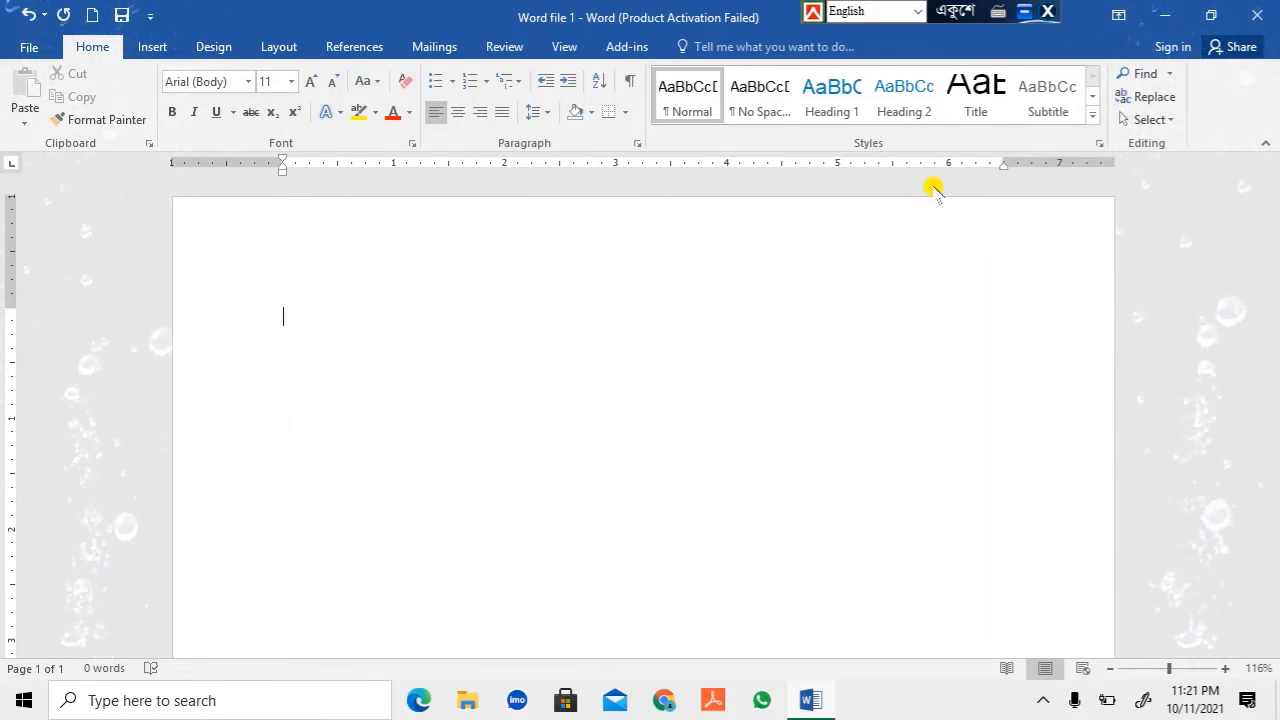
{"action": "left_click_drag", "start_coordinate": [1004, 166], "coordinate": [1004, 166]}
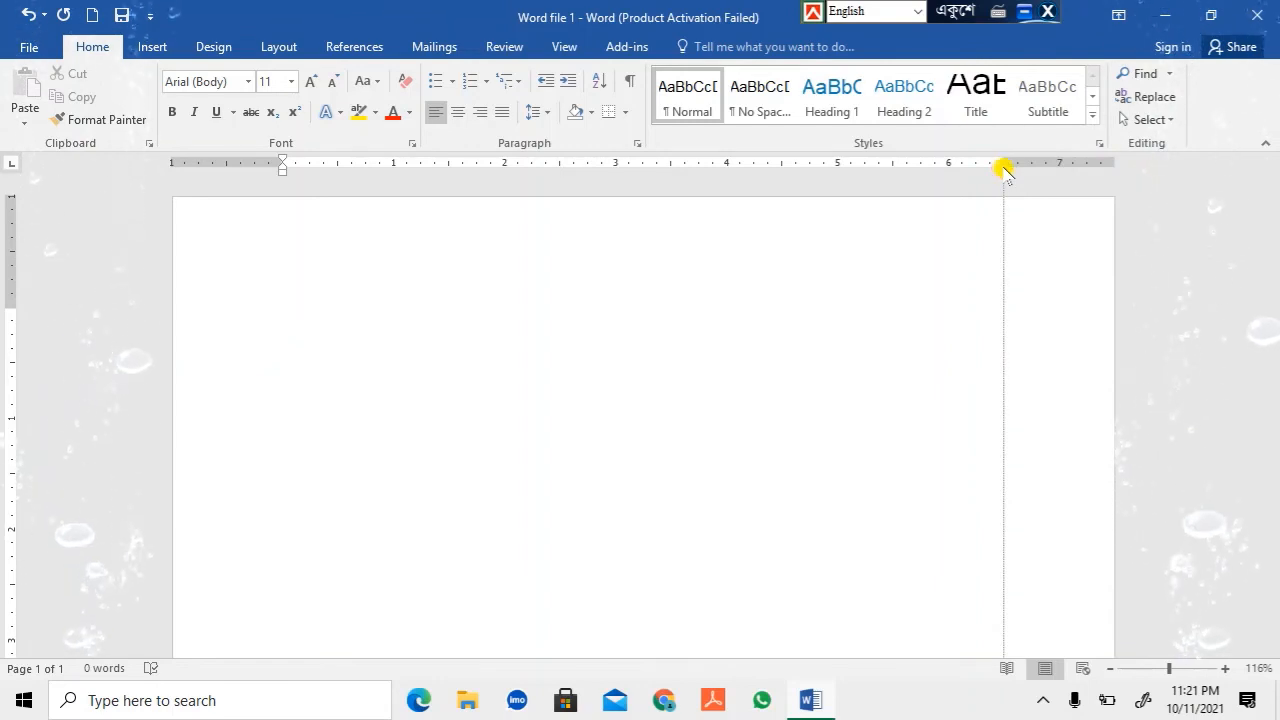
{"action": "left_click_drag", "start_coordinate": [1004, 166], "coordinate": [1004, 166]}
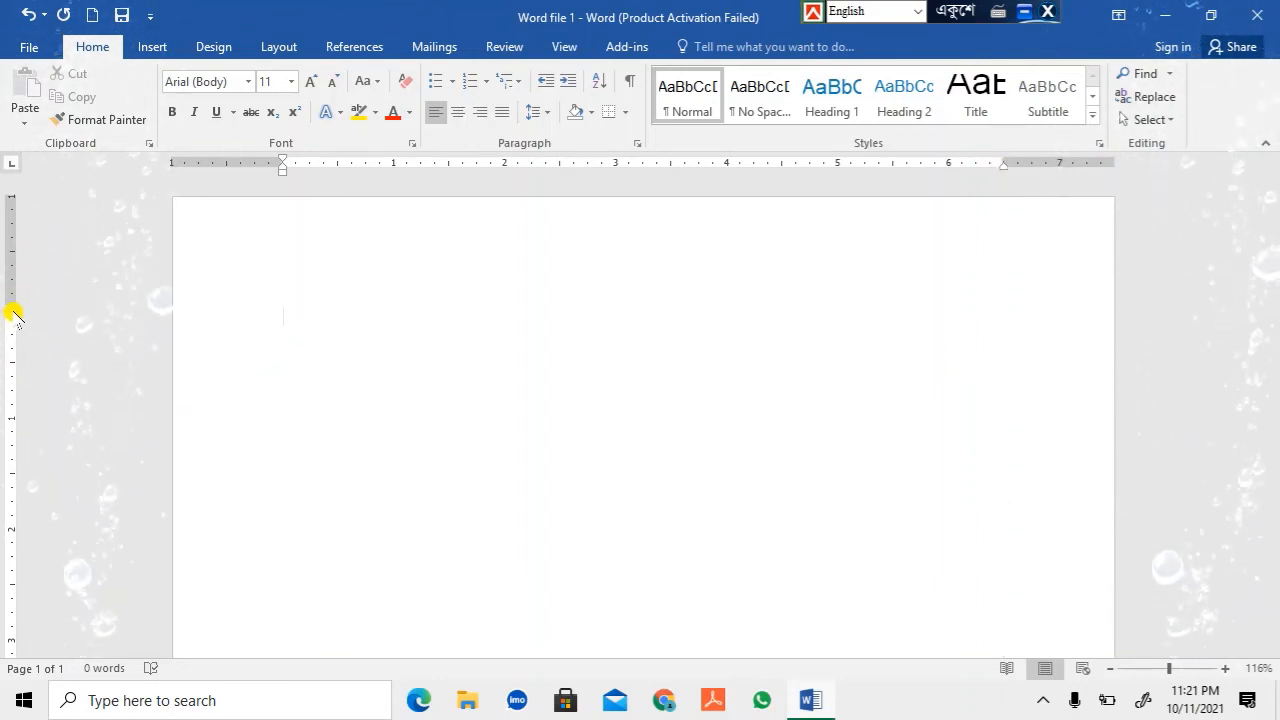
Reduce the page's top margin to about 0.75 inch on the vertical ruler.
{"action": "left_click_drag", "start_coordinate": [13, 313], "coordinate": [12, 273]}
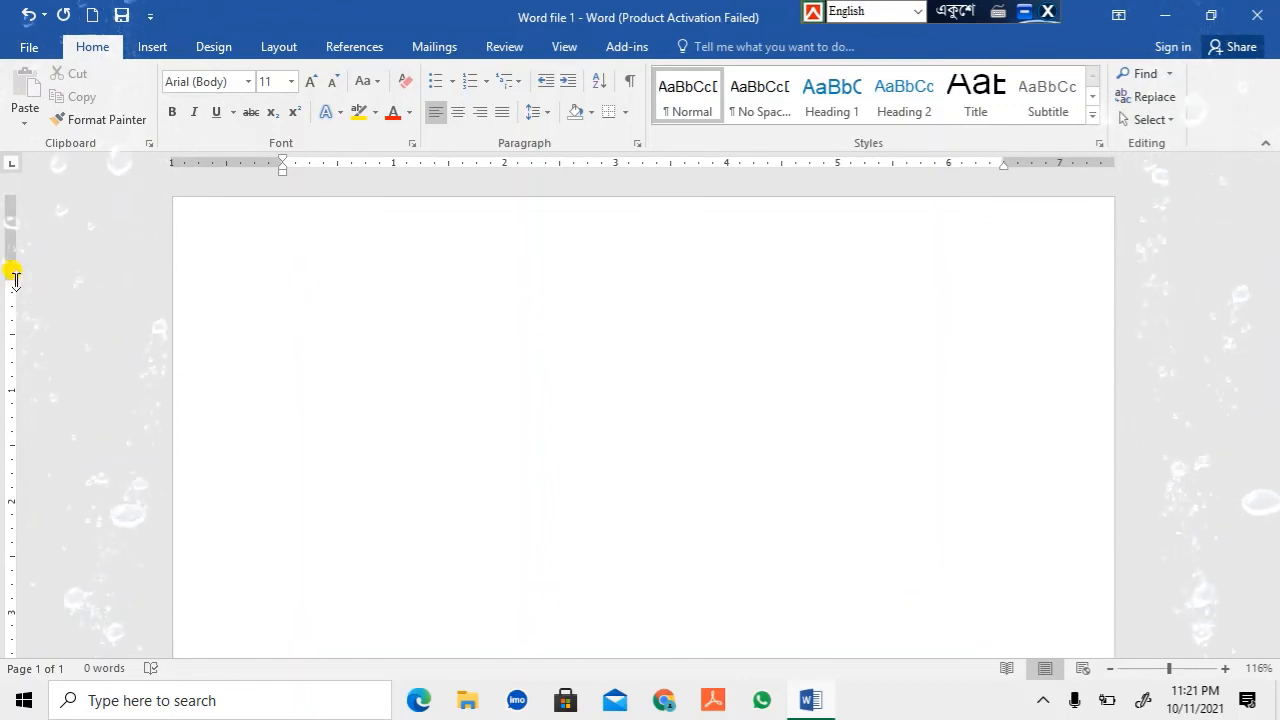
{"action": "mouse_move", "coordinate": [1001, 163]}
{"action": "left_mouse_down"}
{"action": "mouse_move", "coordinate": [946, 170]}
{"action": "mouse_move", "coordinate": [1054, 174]}
{"action": "mouse_move", "coordinate": [1004, 172]}
{"action": "left_mouse_up"}
{"action": "mouse_move", "coordinate": [280, 163]}
{"action": "left_mouse_down"}
{"action": "mouse_move", "coordinate": [260, 174]}
{"action": "mouse_move", "coordinate": [283, 174]}
{"action": "left_mouse_up"}
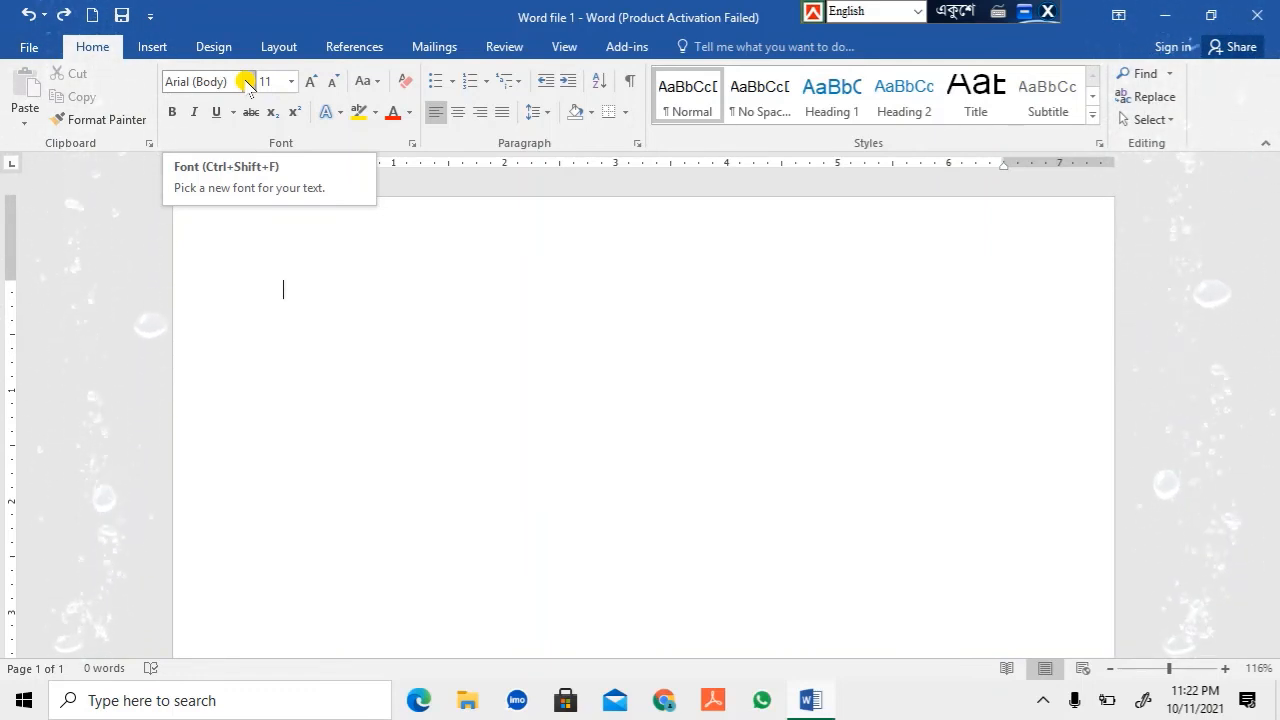
Set the text font to Times New Roman and the font size to 20.
{"action": "left_click", "coordinate": [245, 81]}
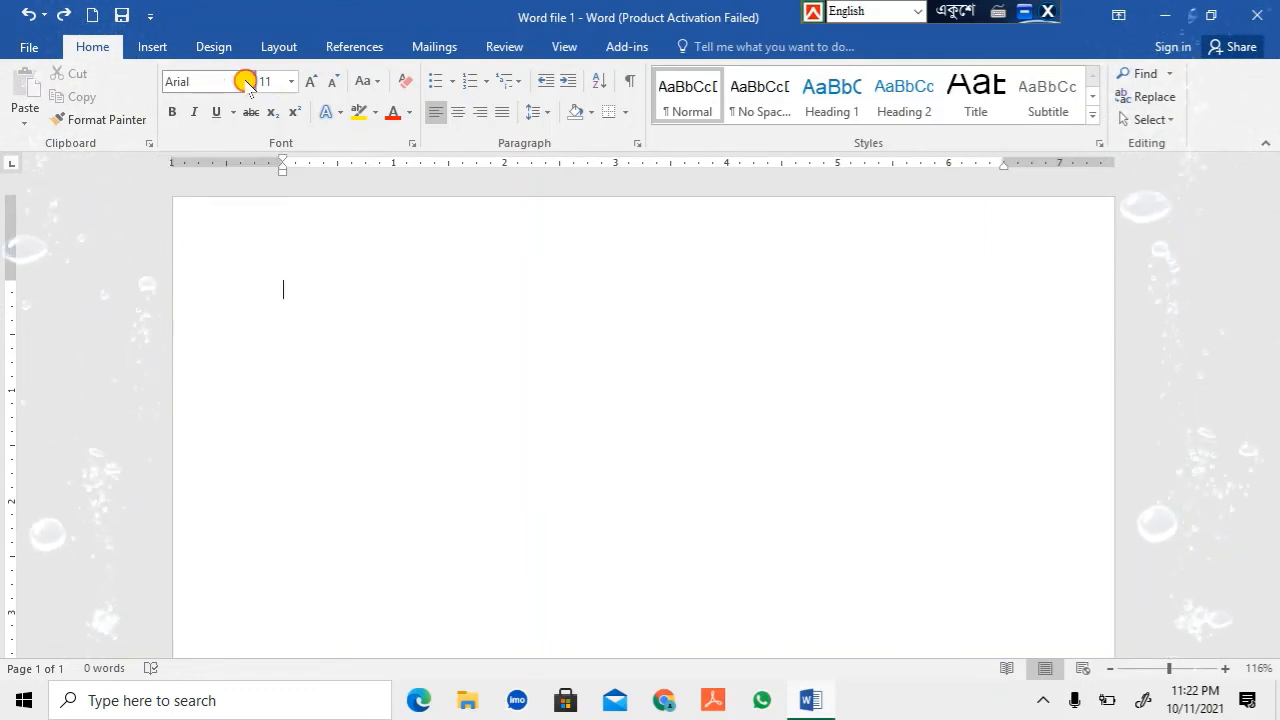
{"action": "left_click", "coordinate": [245, 81]}
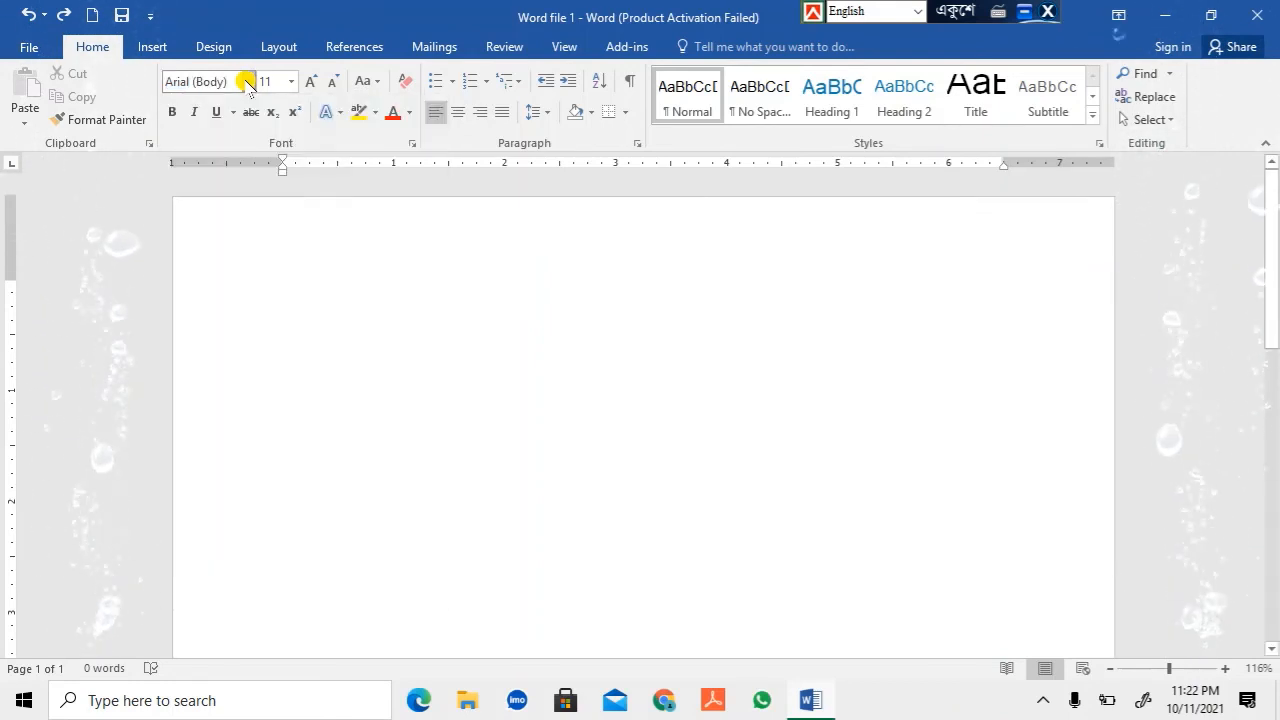
{"action": "left_click", "coordinate": [245, 81]}
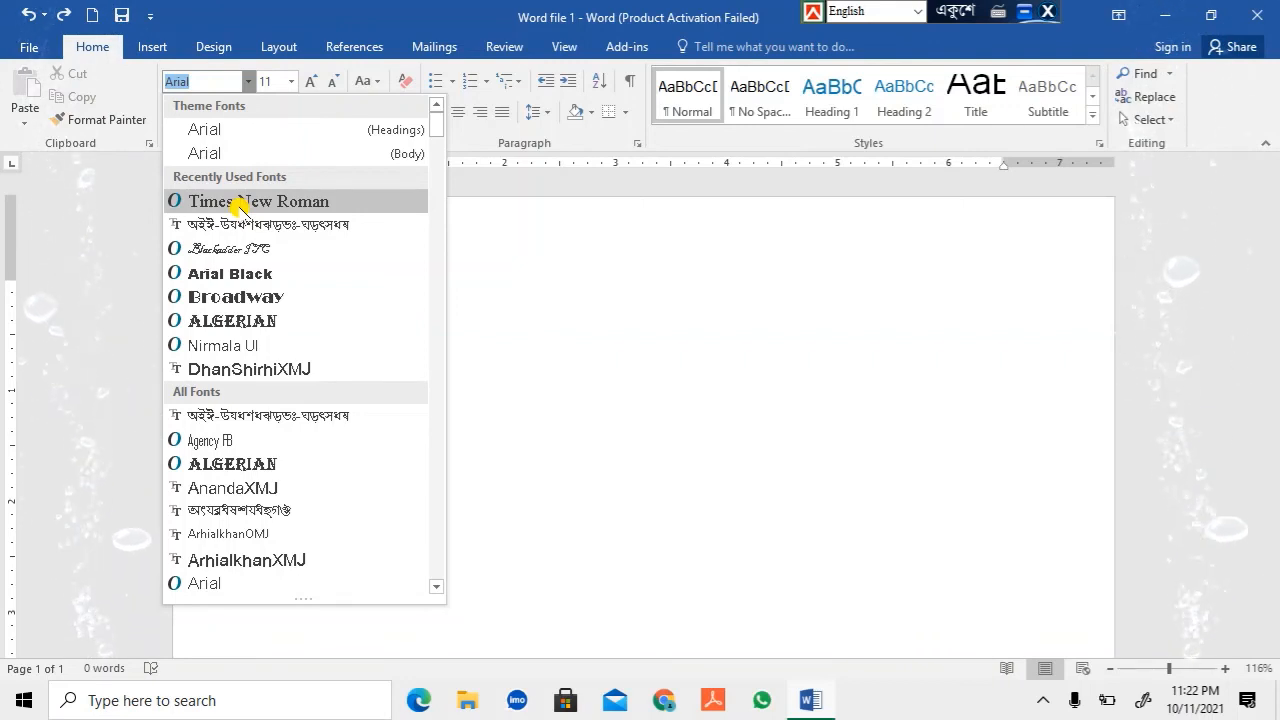
{"action": "left_click", "coordinate": [300, 201]}
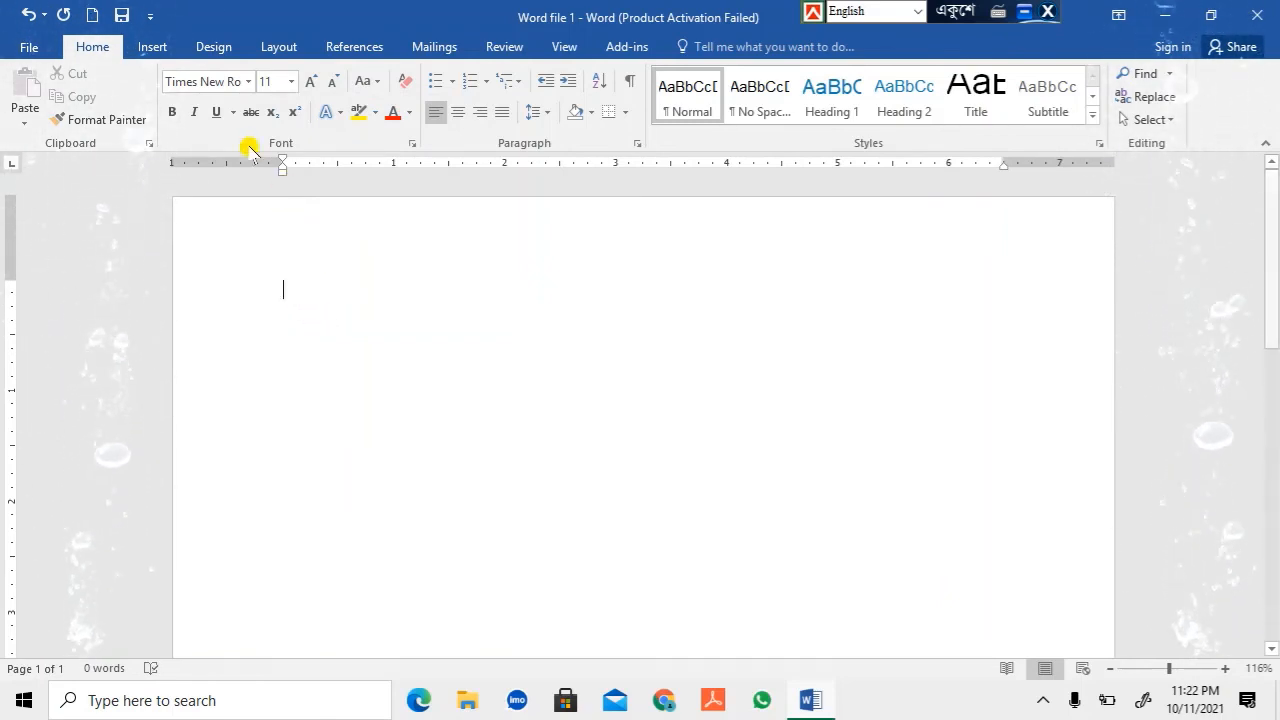
{"action": "left_click", "coordinate": [290, 82]}
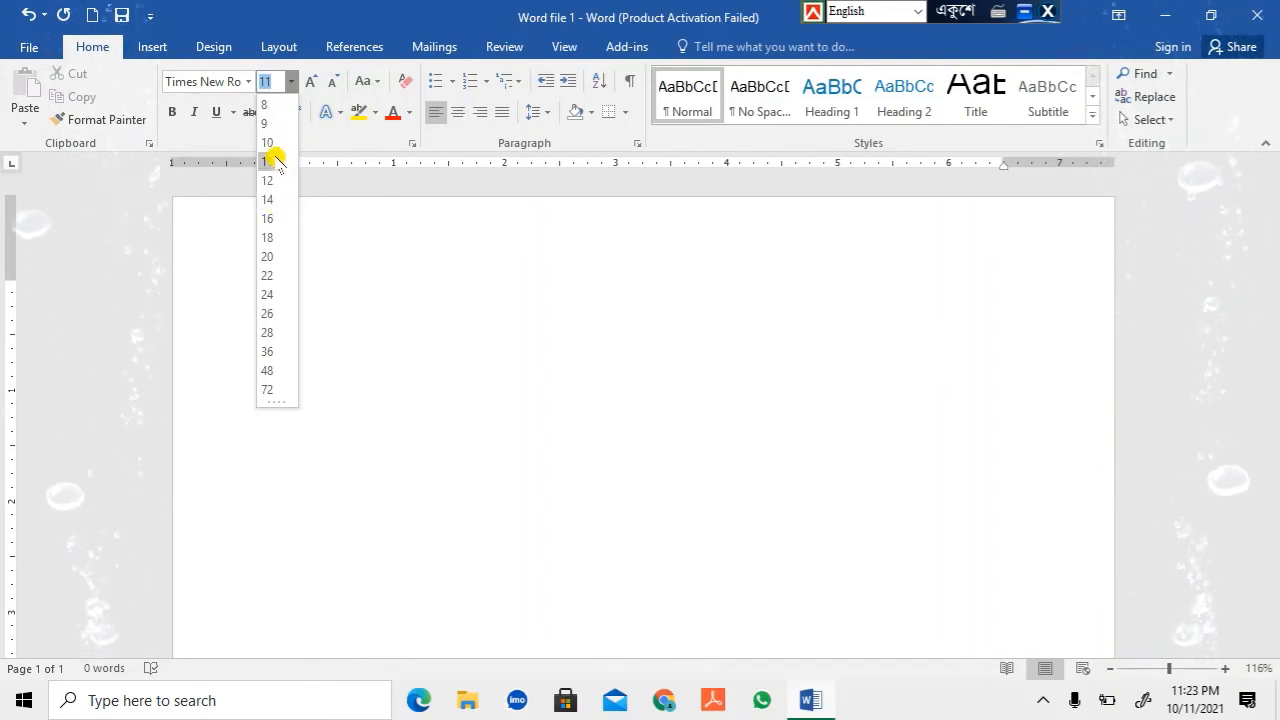
{"action": "left_click", "coordinate": [273, 256]}
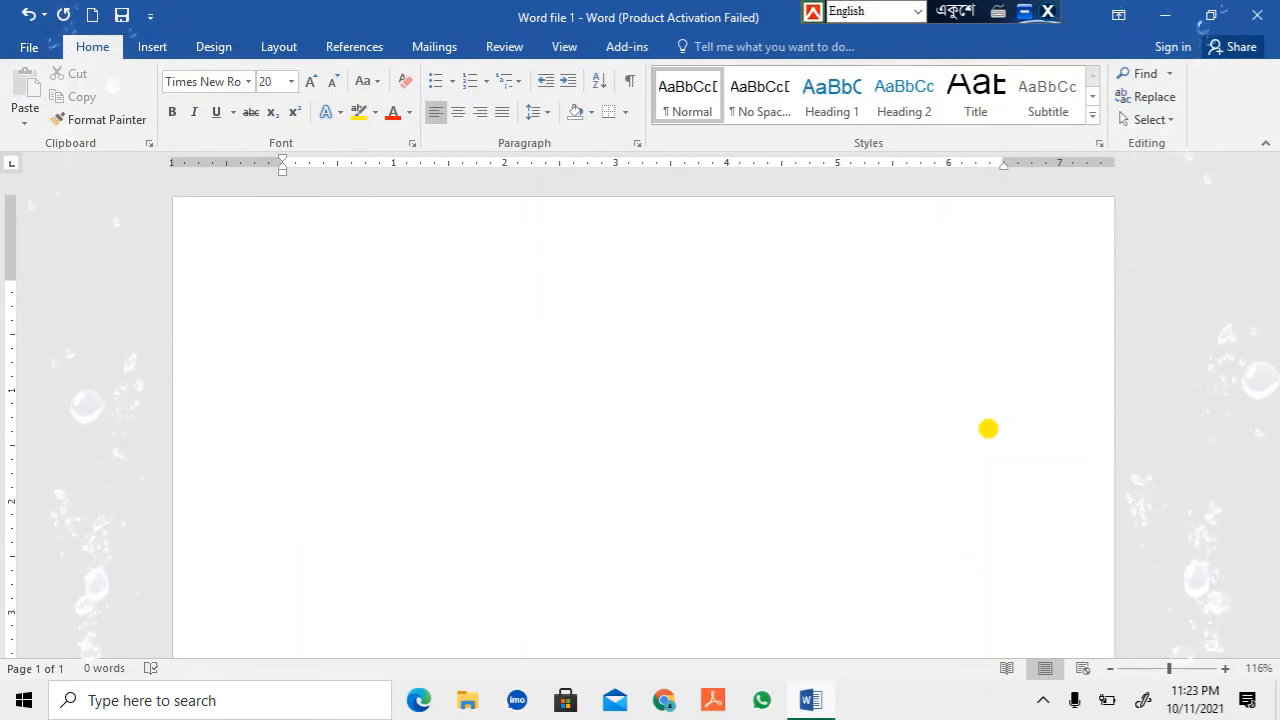
Write "computer basic online course" at the start of the document and begin a new paragraph after it.
{"action": "type", "text": "com"}
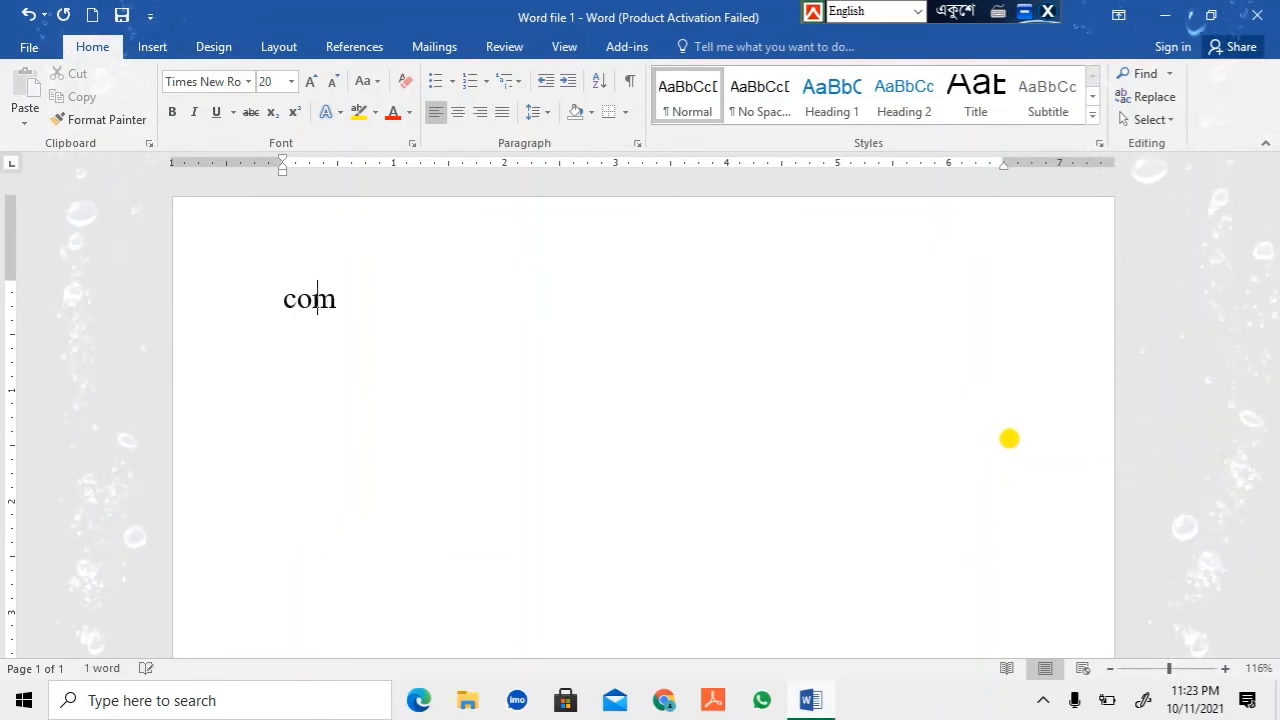
{"action": "type", "text": "puter ba"}
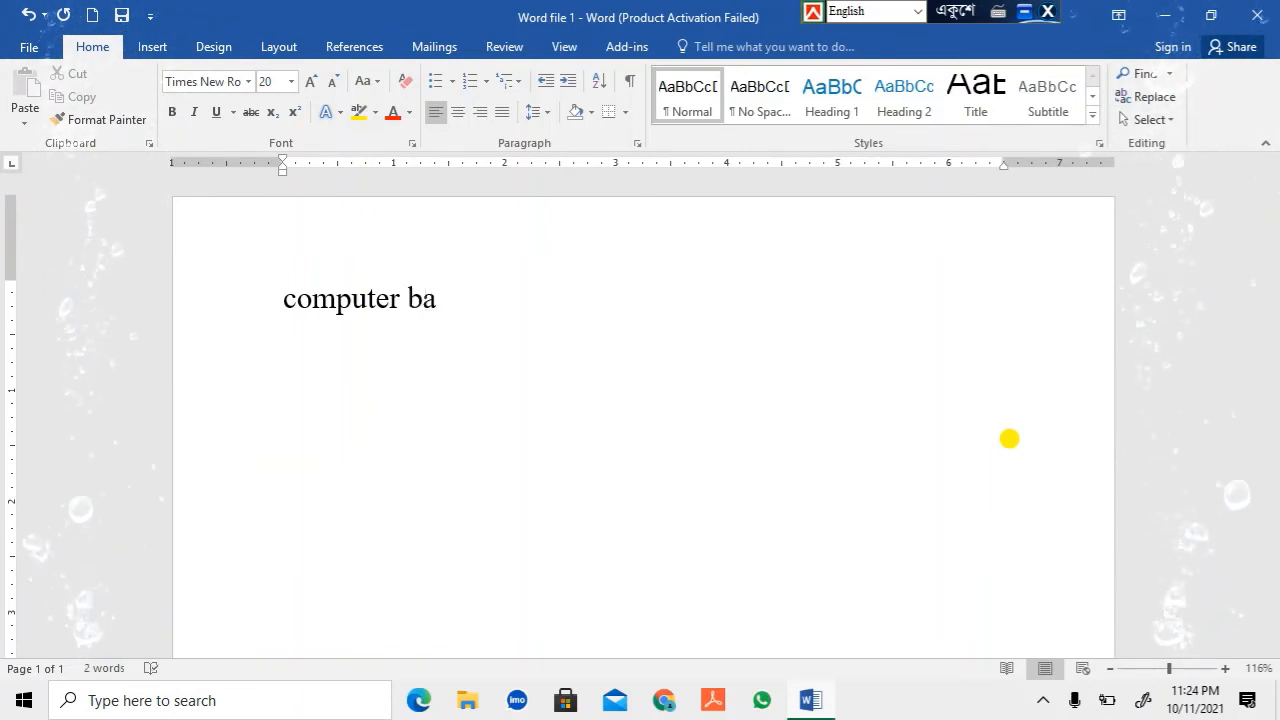
{"action": "type", "text": "sic"}
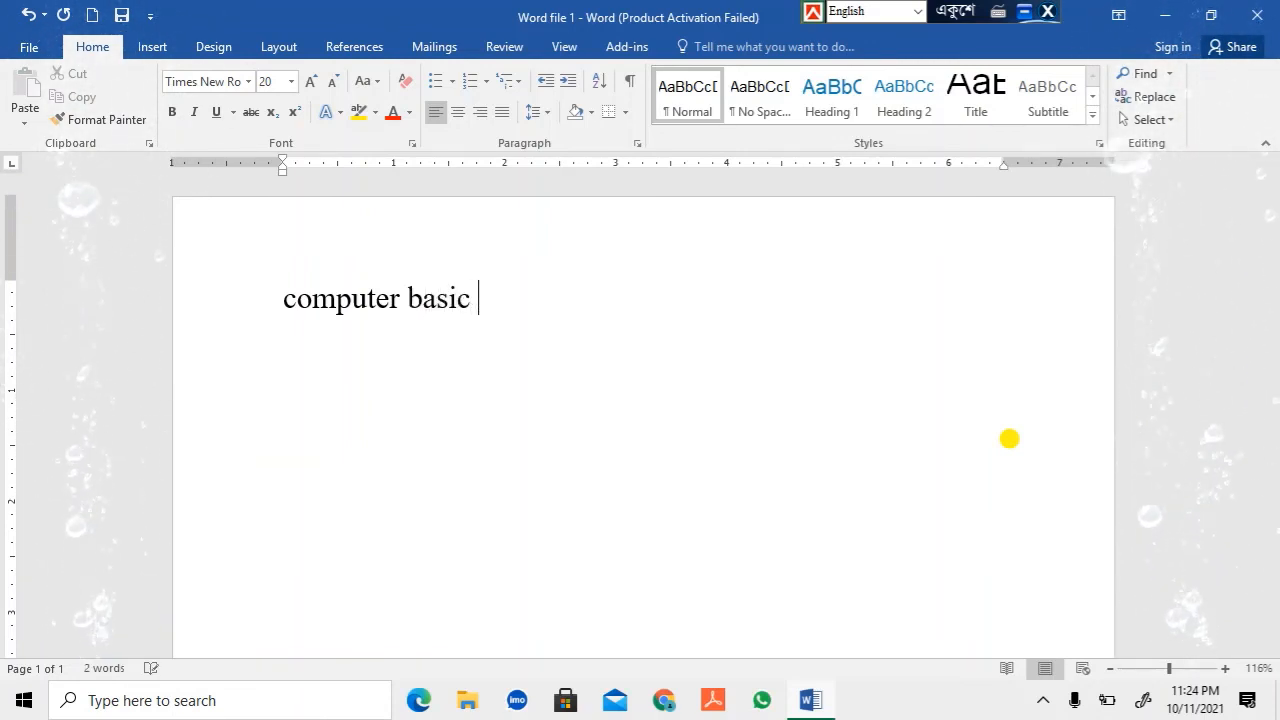
{"action": "type", "text": " onli"}
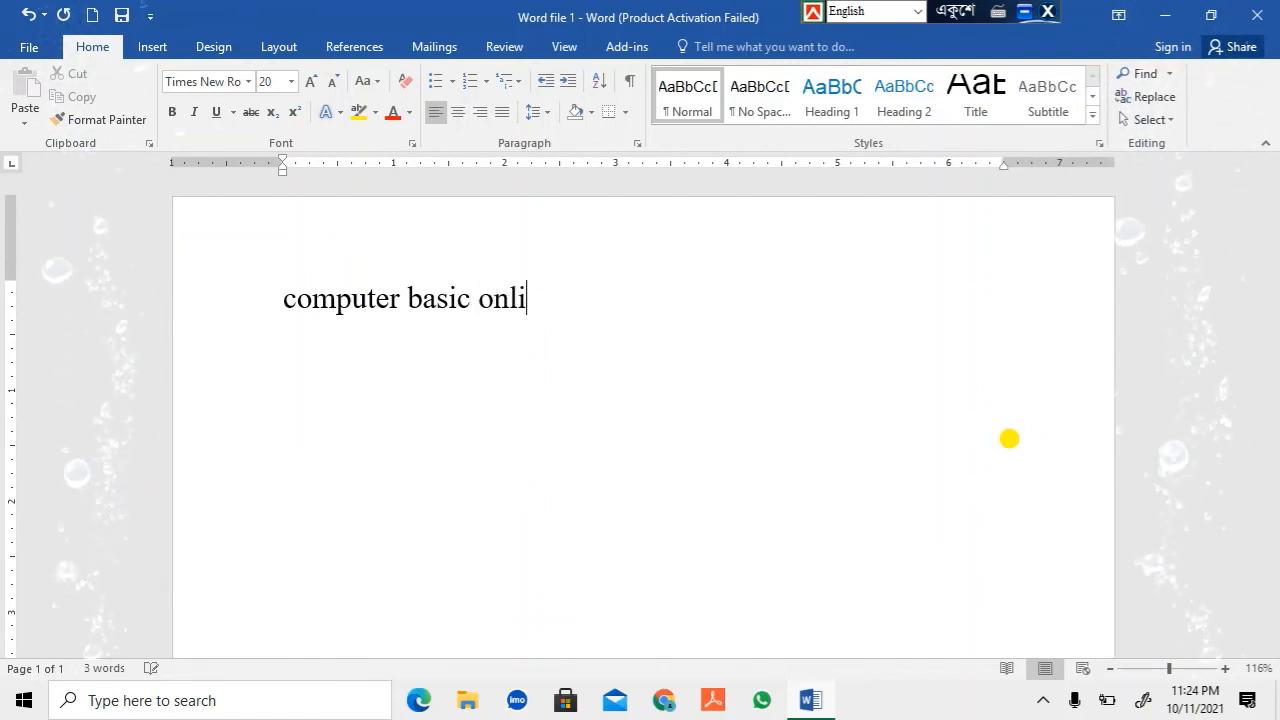
{"action": "type", "text": "ne"}
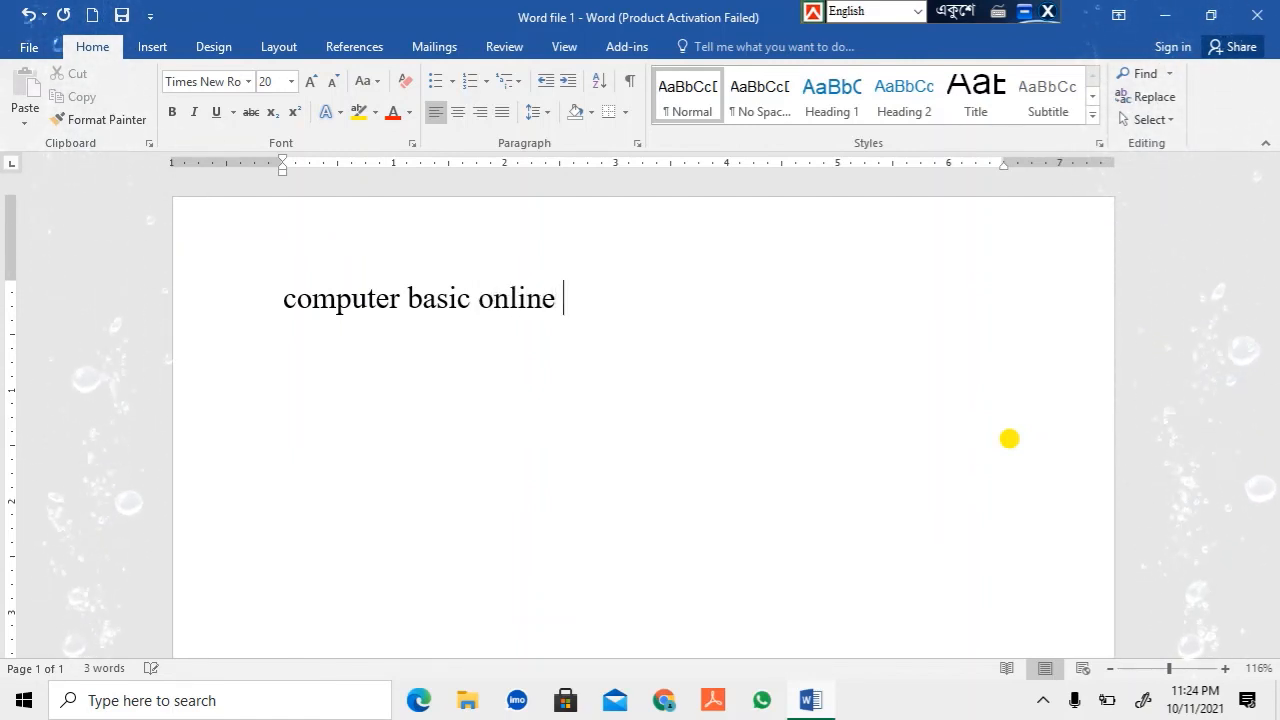
{"action": "type", "text": " cours"}
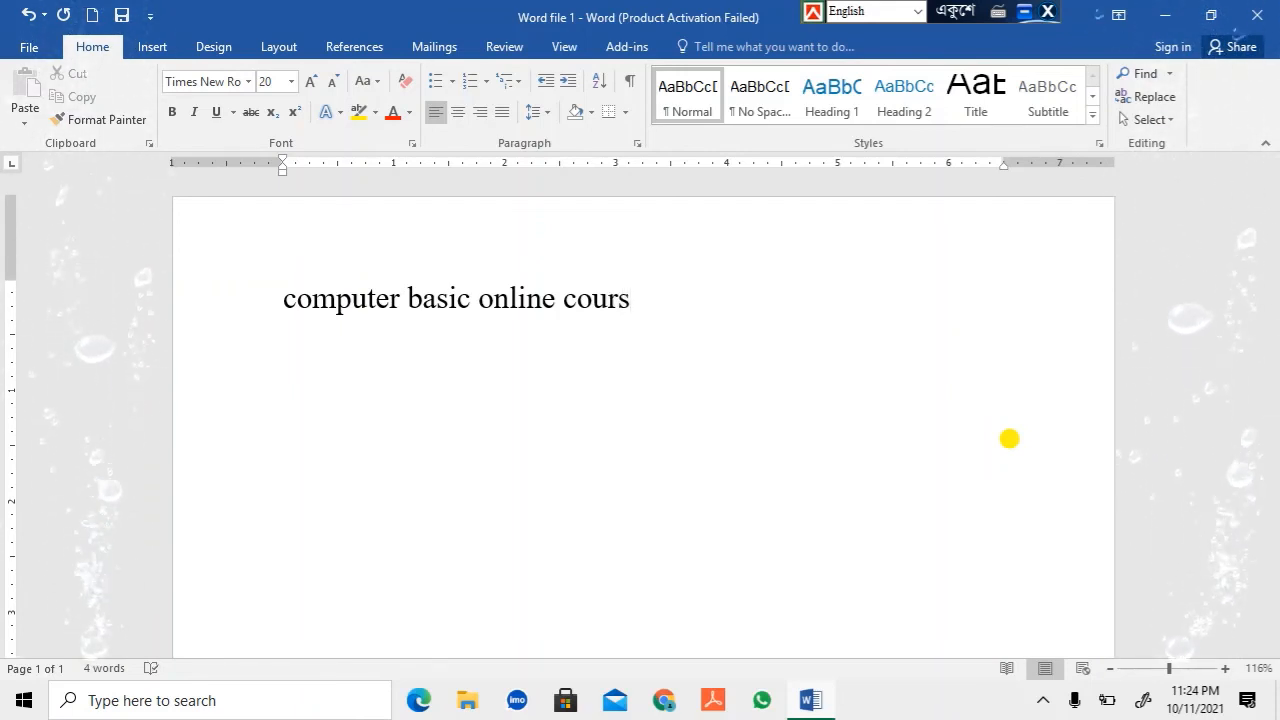
{"action": "type", "text": "e"}
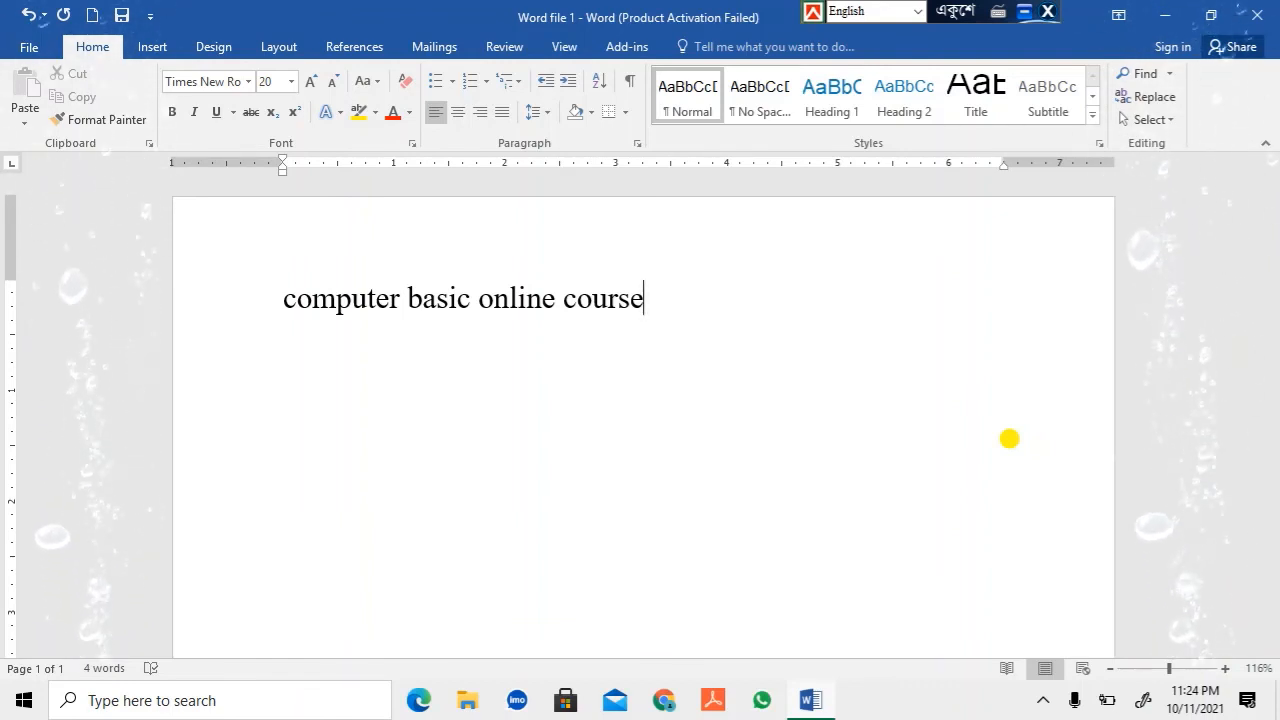
{"action": "key", "text": "Return"}
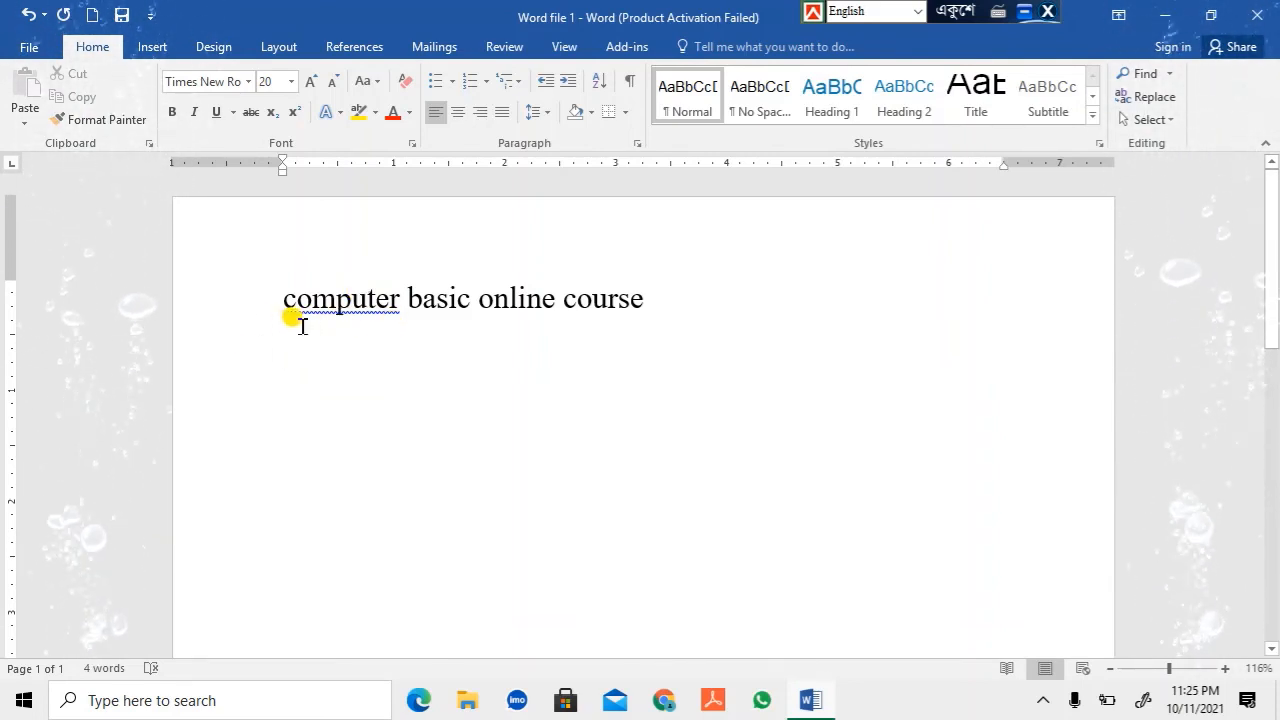
Apply the grammar suggestion that capitalizes "Computer" at the start of the line, and select its first letter.
{"action": "right_click", "coordinate": [352, 296]}
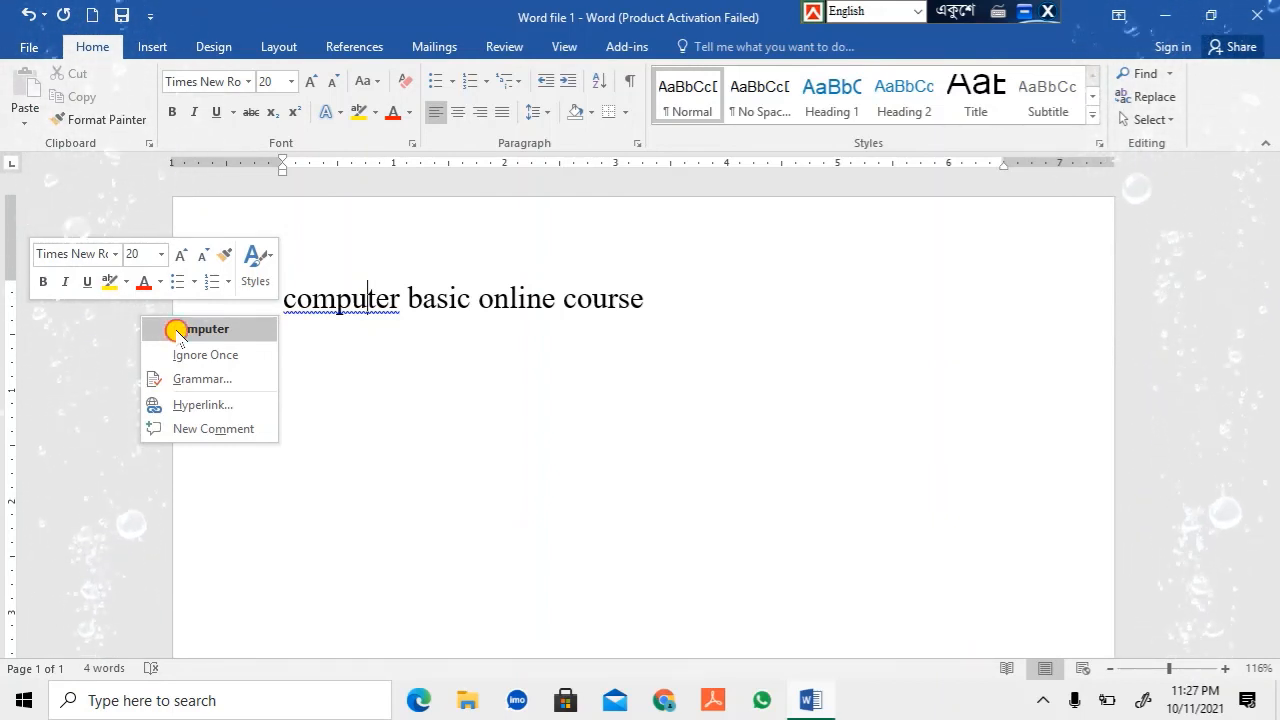
{"action": "left_click", "coordinate": [190, 329]}
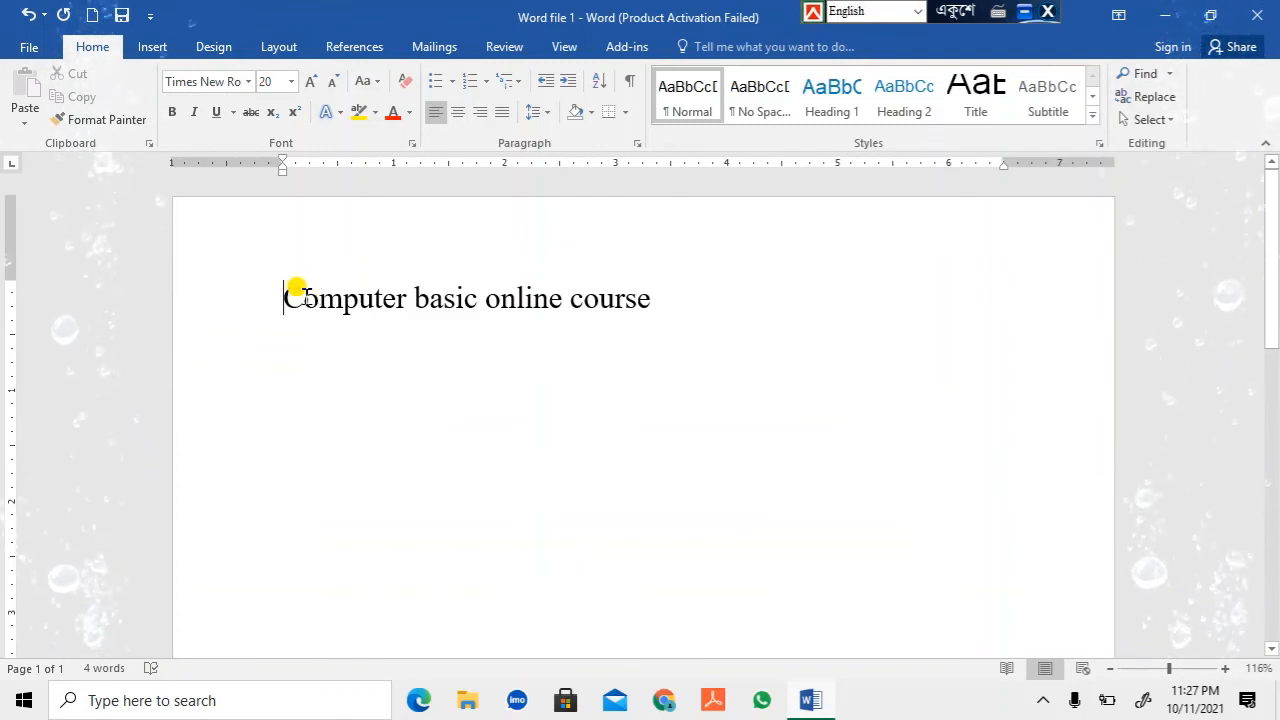
{"action": "left_click_drag", "start_coordinate": [294, 290], "coordinate": [265, 291]}
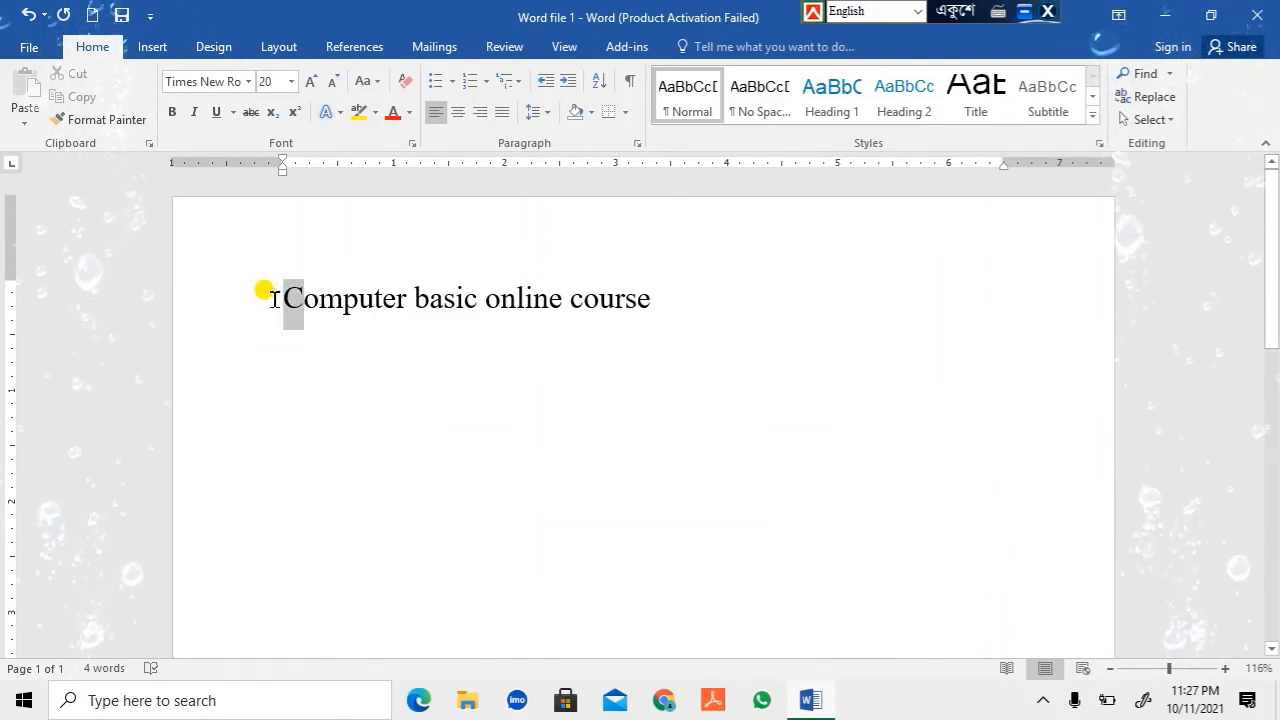
Write "COMPUTER" in capital letters on a new line below the first one, and begin another paragraph after it.
{"action": "left_click", "coordinate": [652, 298]}
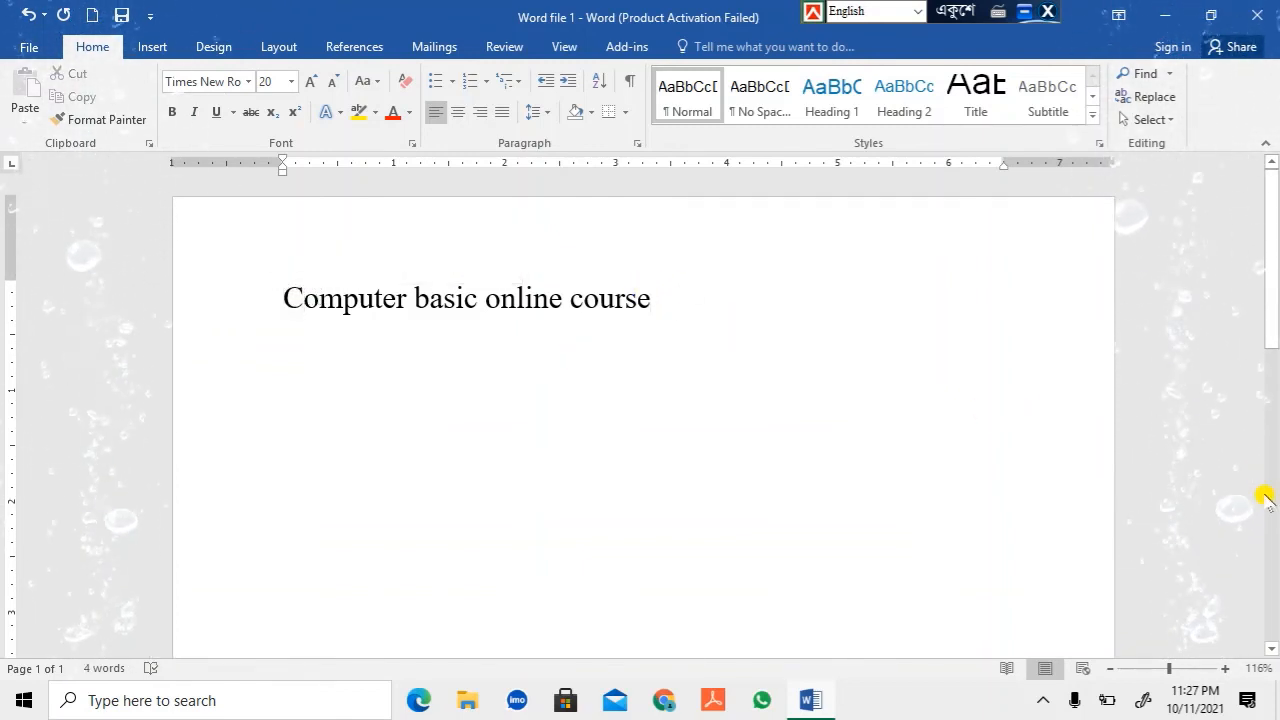
{"action": "key", "text": "Return"}
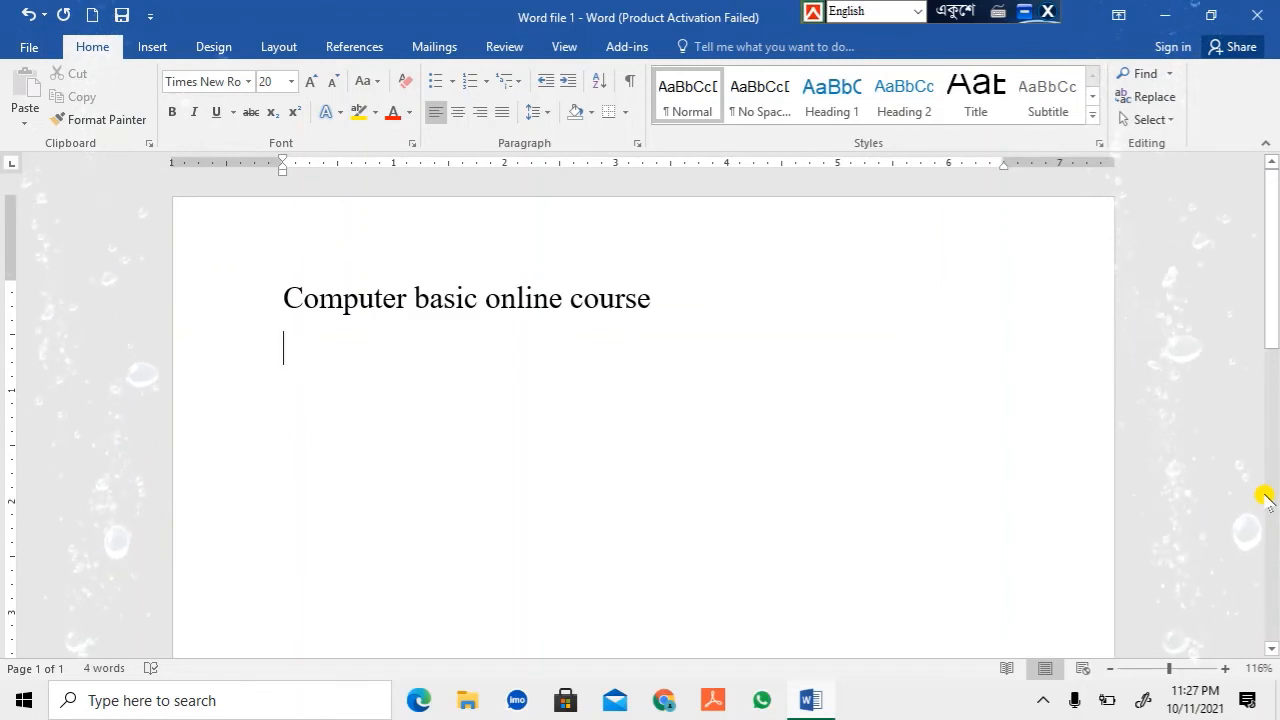
{"action": "type", "text": "C"}
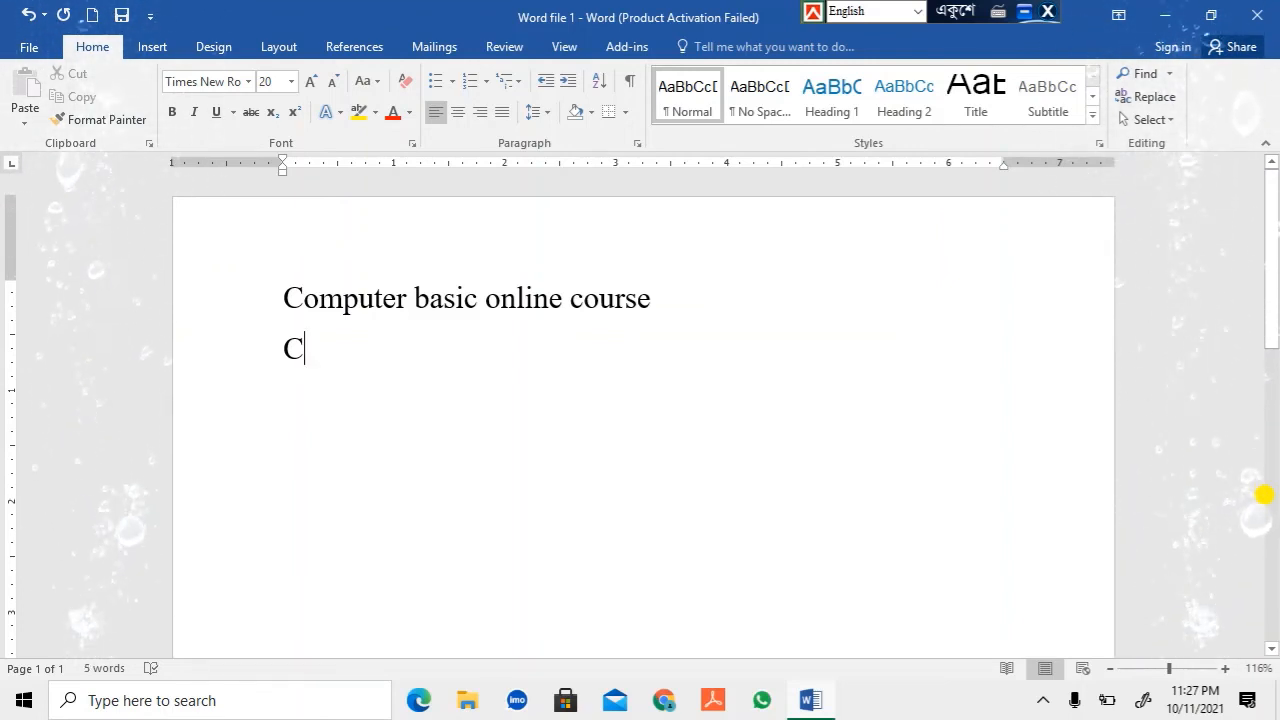
{"action": "type", "text": "OM"}
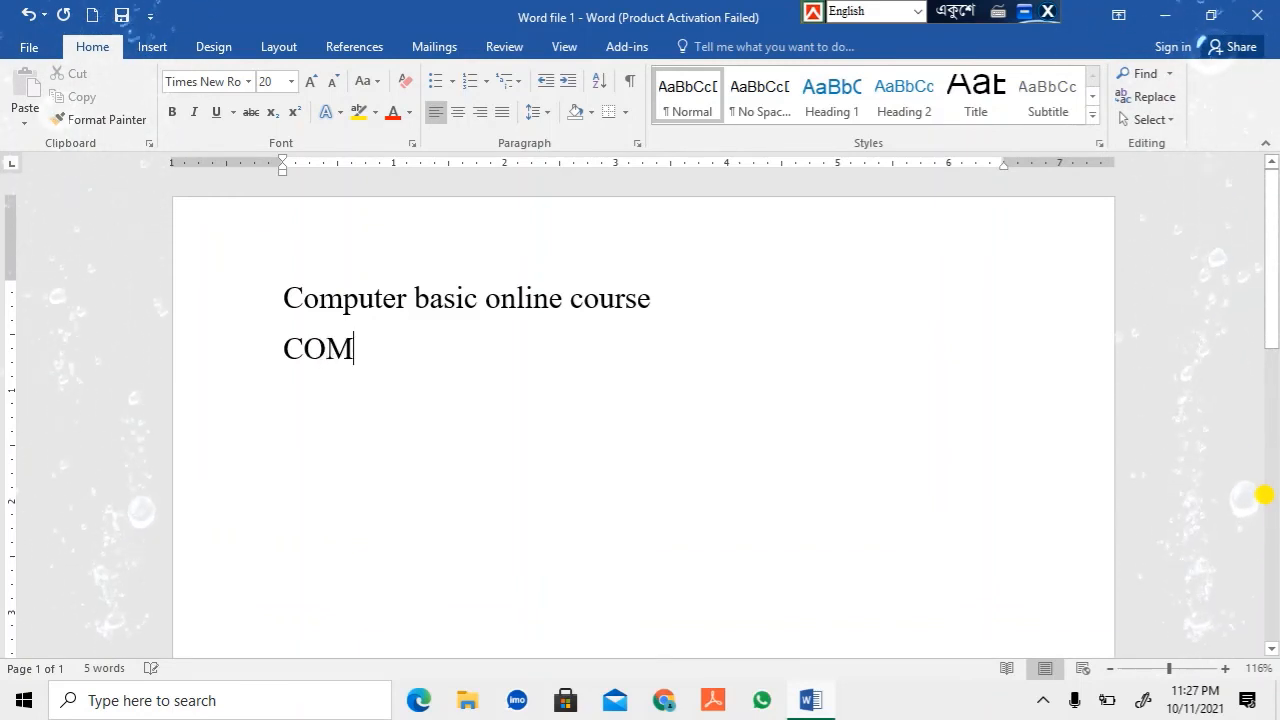
{"action": "type", "text": "PU"}
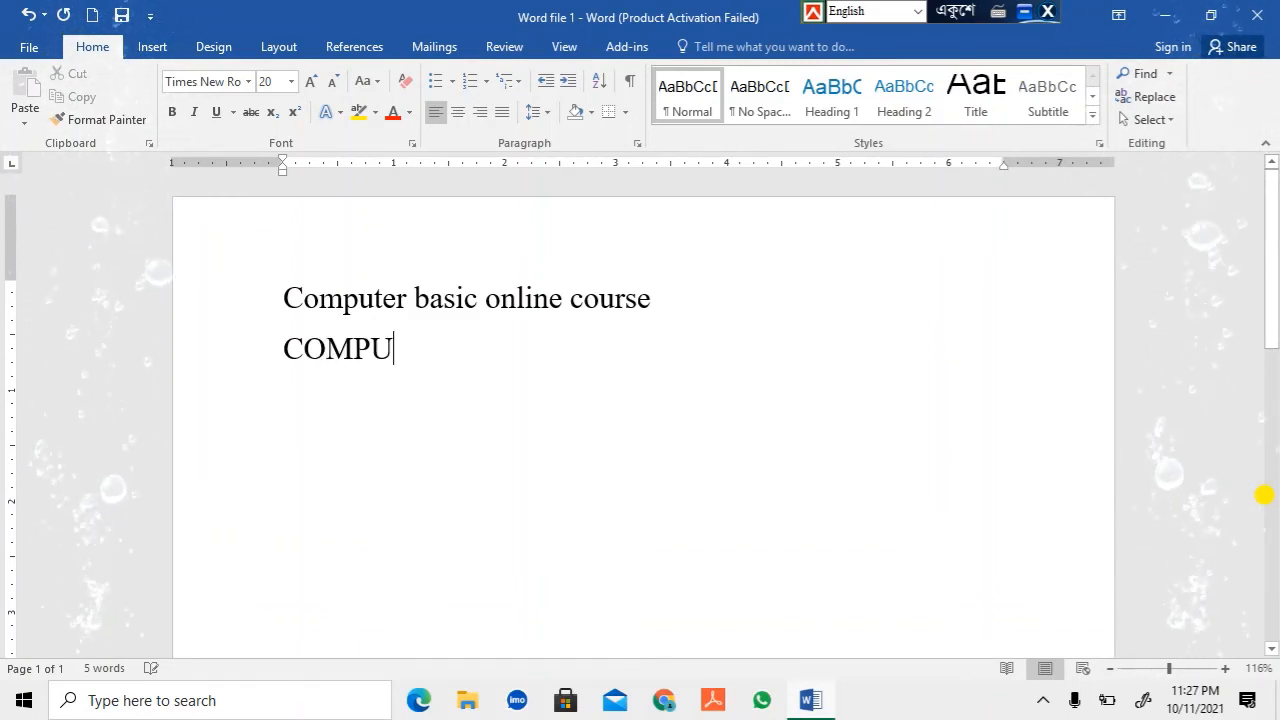
{"action": "type", "text": "TER"}
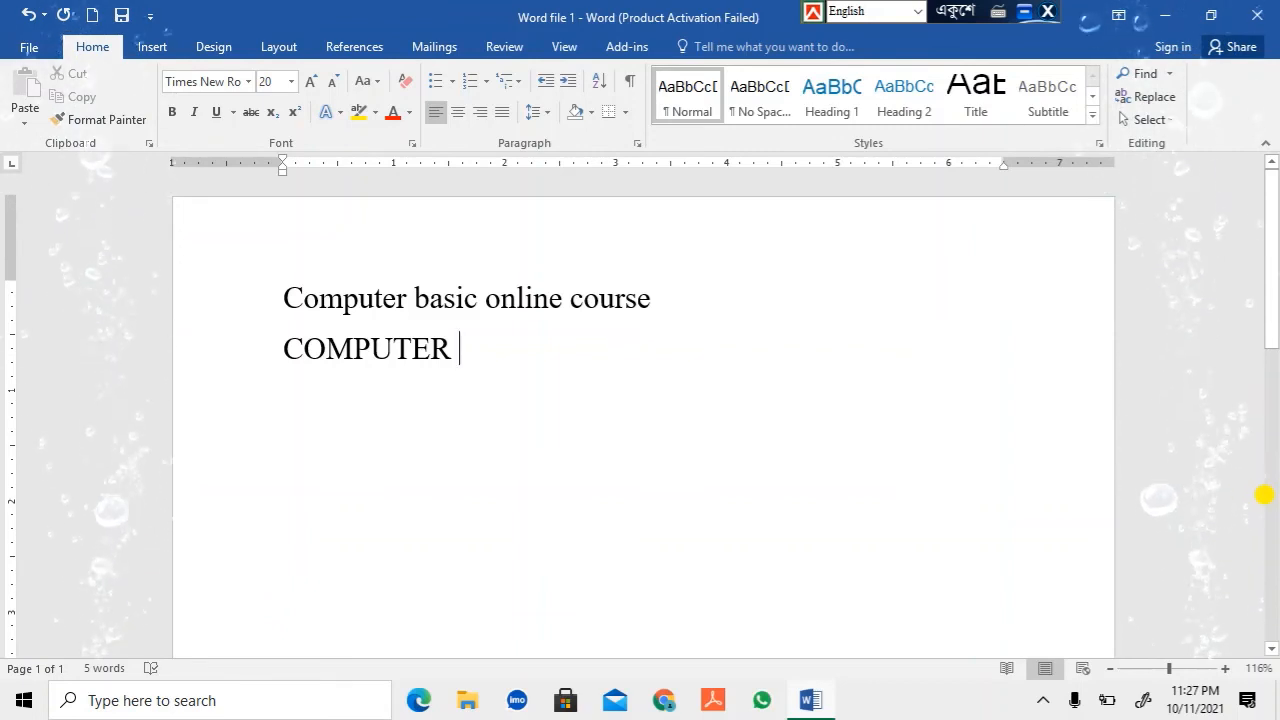
{"action": "key", "text": "Return"}
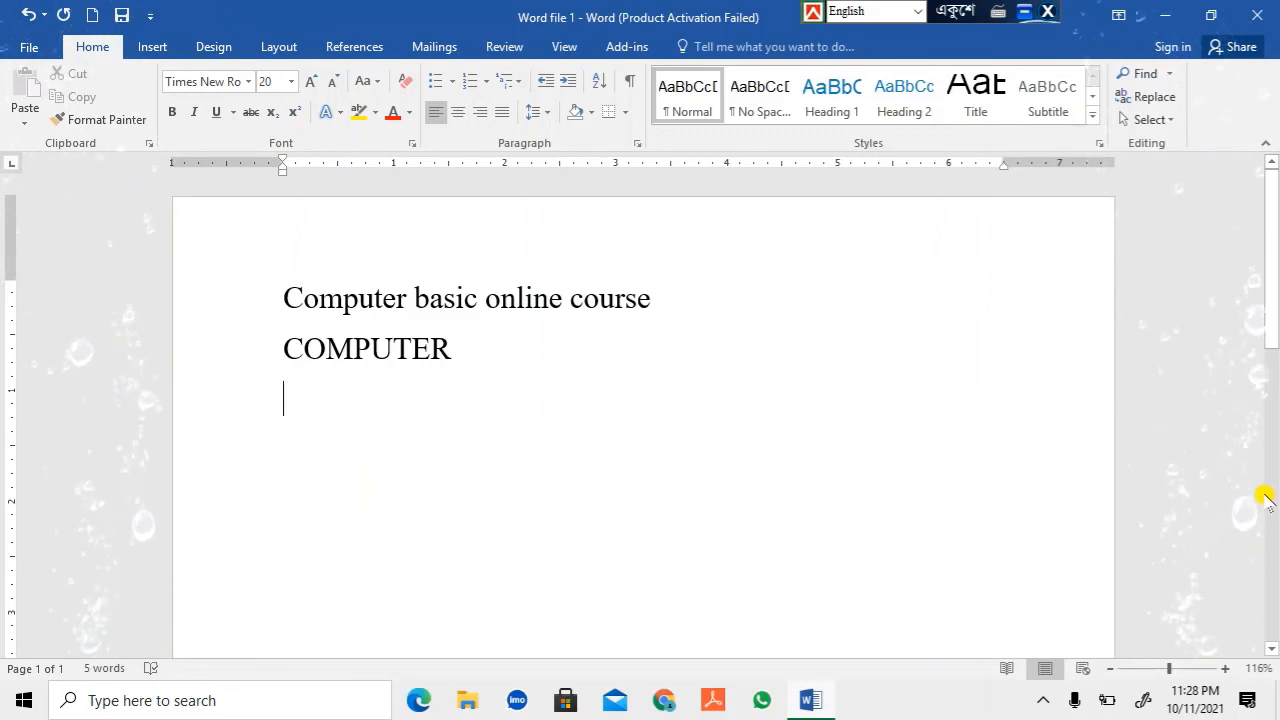
{"action": "type", "text": "c"}
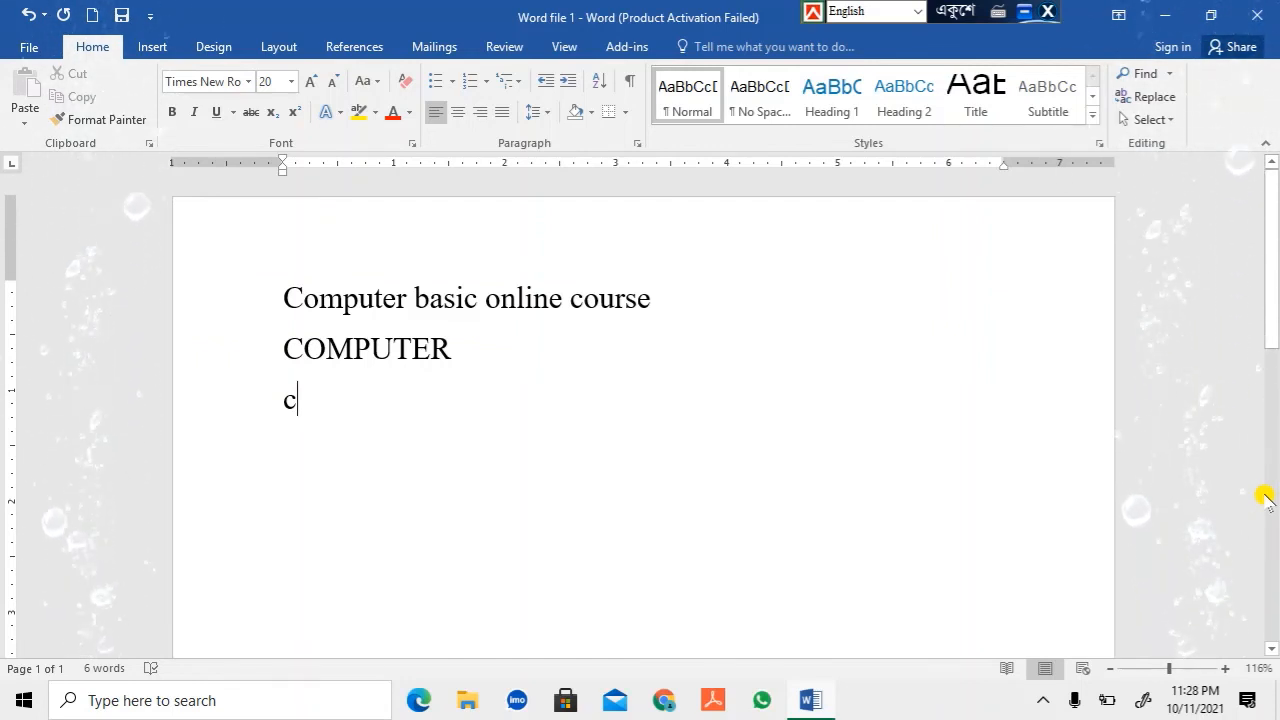
{"action": "type", "text": "C"}
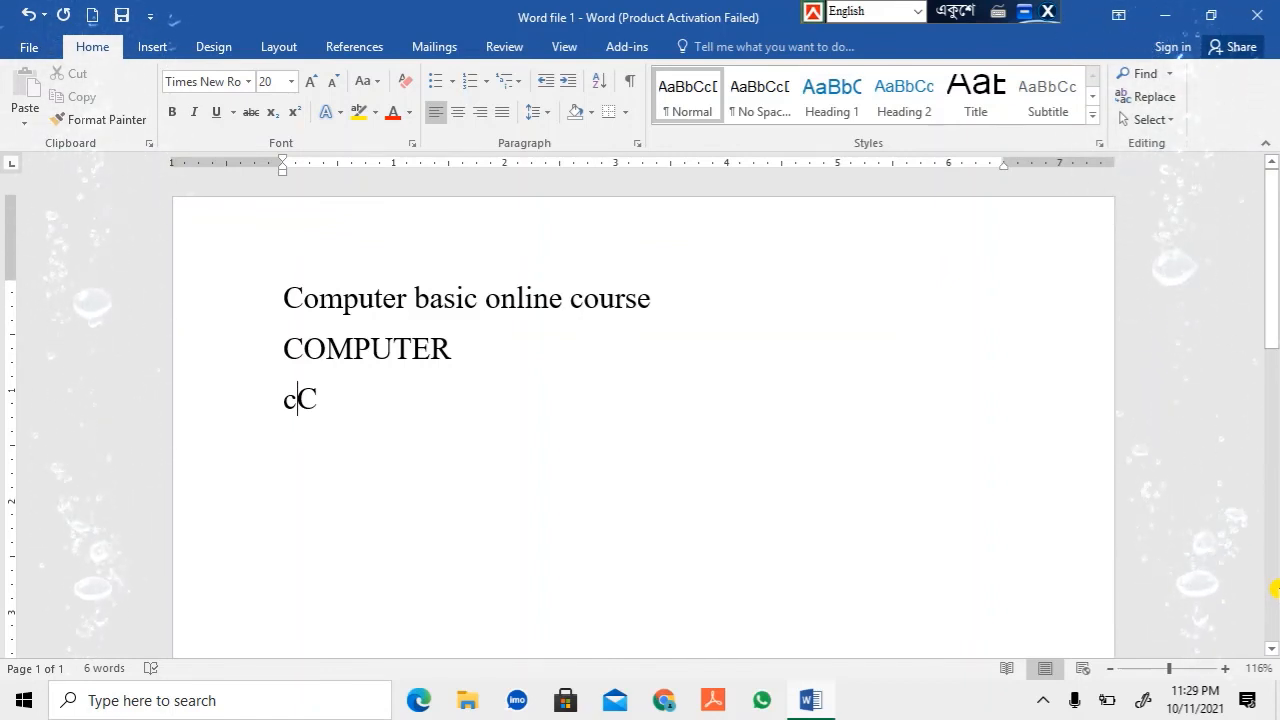
{"action": "scroll", "coordinate": [1275, 590], "scroll_direction": "down", "scroll_amount": 1}
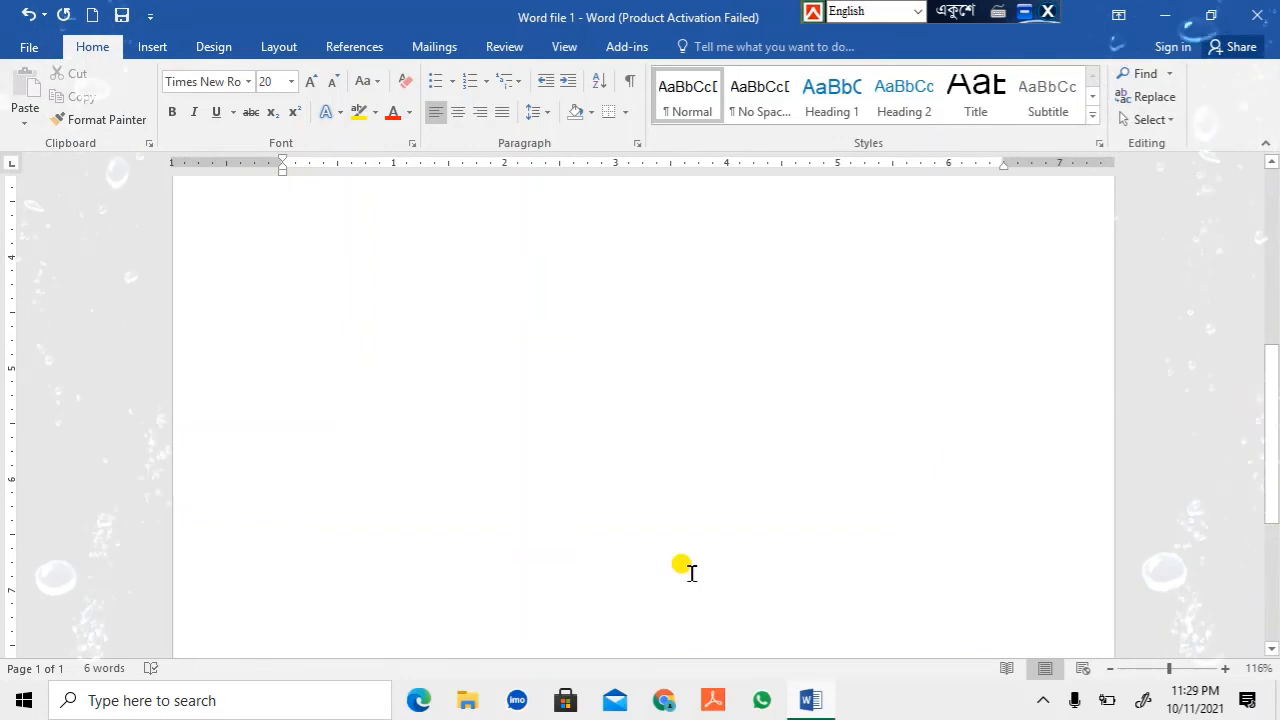
{"action": "scroll", "coordinate": [483, 363], "scroll_direction": "up", "scroll_amount": 1}
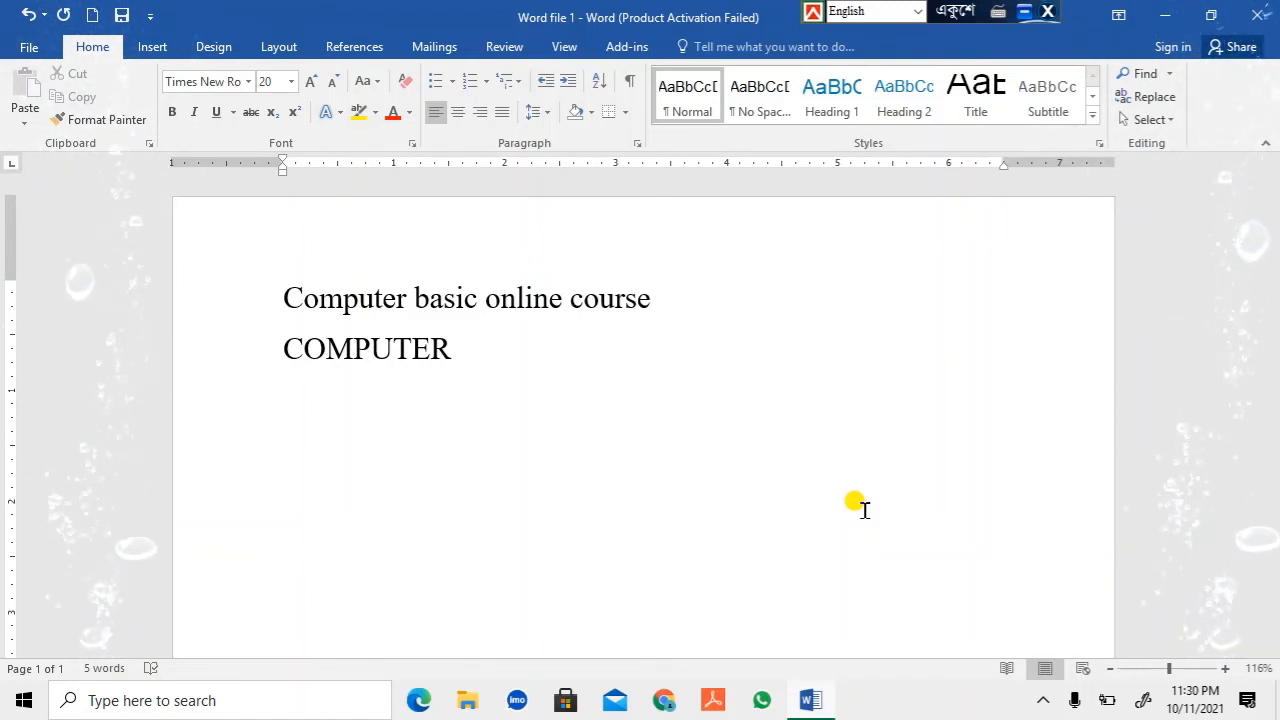
{"action": "type", "text": "CO"}
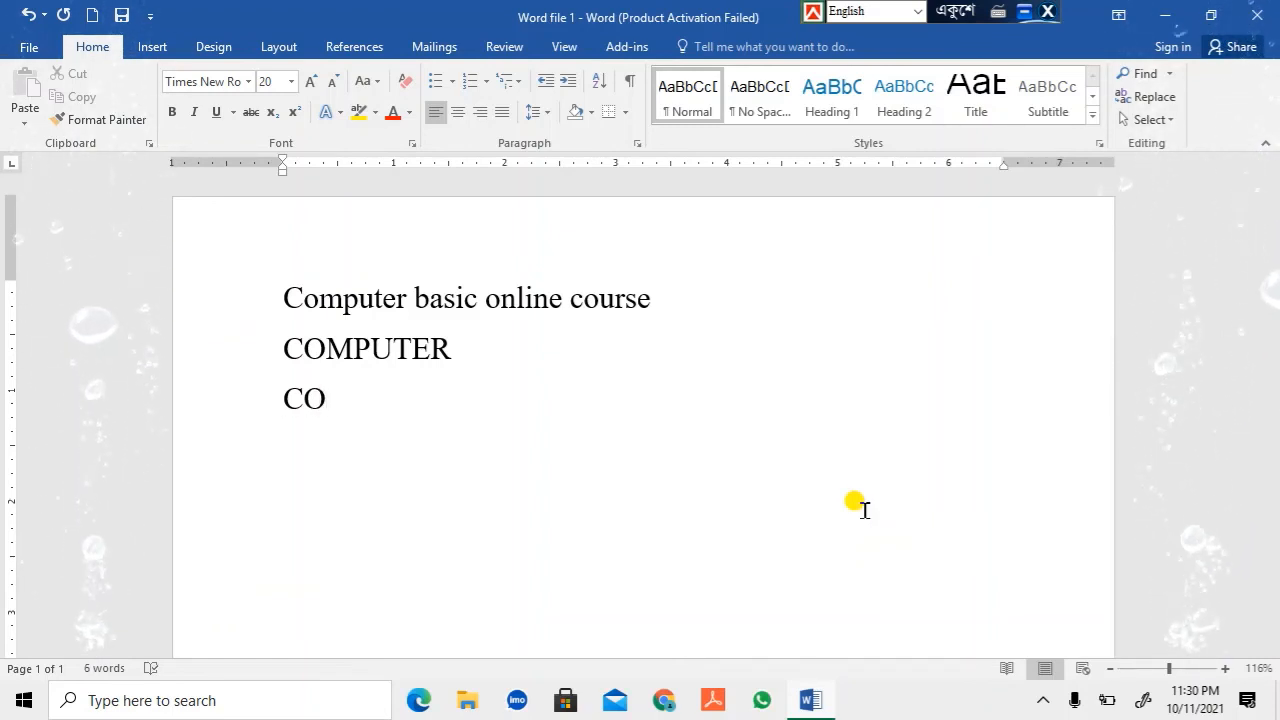
{"action": "key", "text": "BackSpace"}
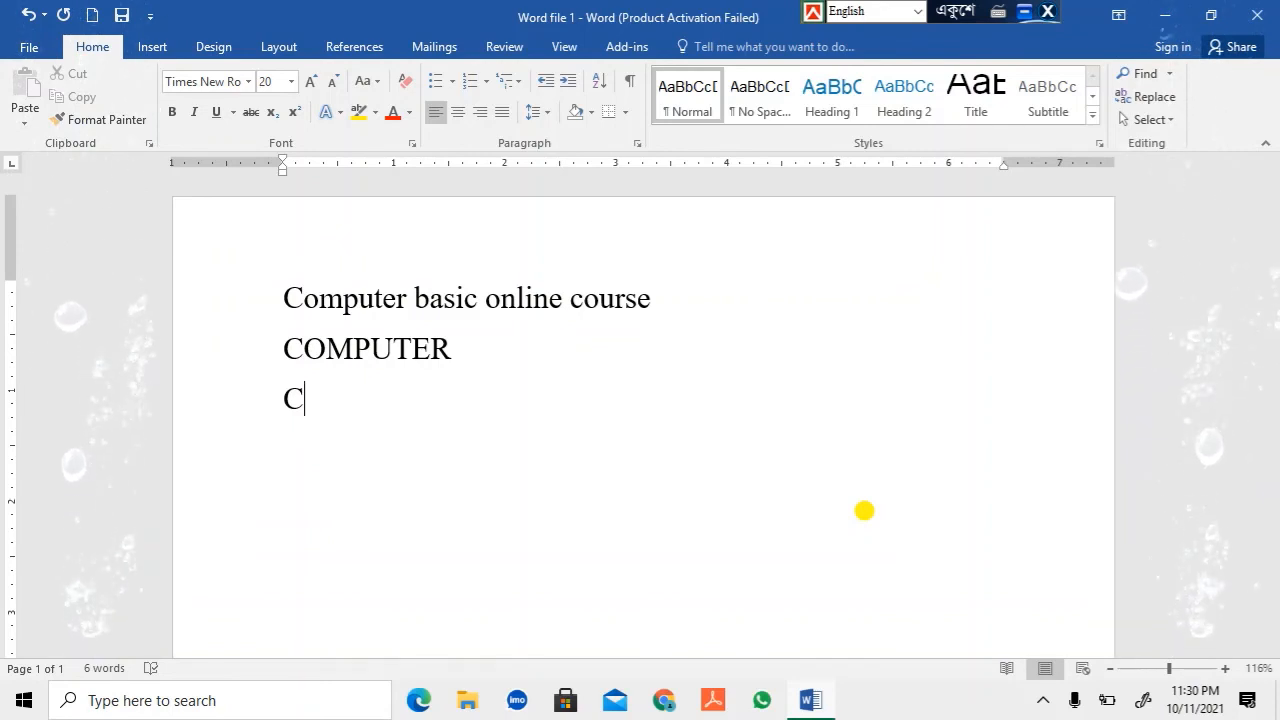
{"action": "key", "text": "BackSpace"}
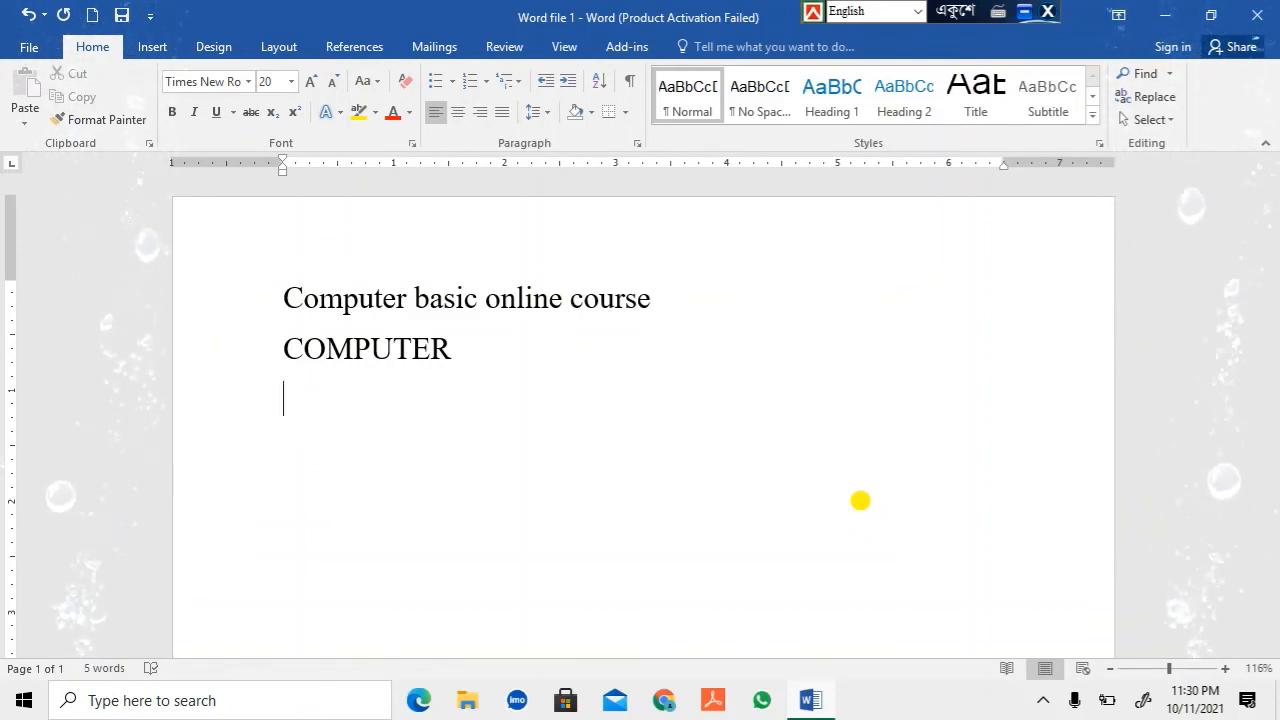
Write "Computer Basic Online Course" on the third line, capitalizing the first letter of each word.
{"action": "type", "text": "C"}
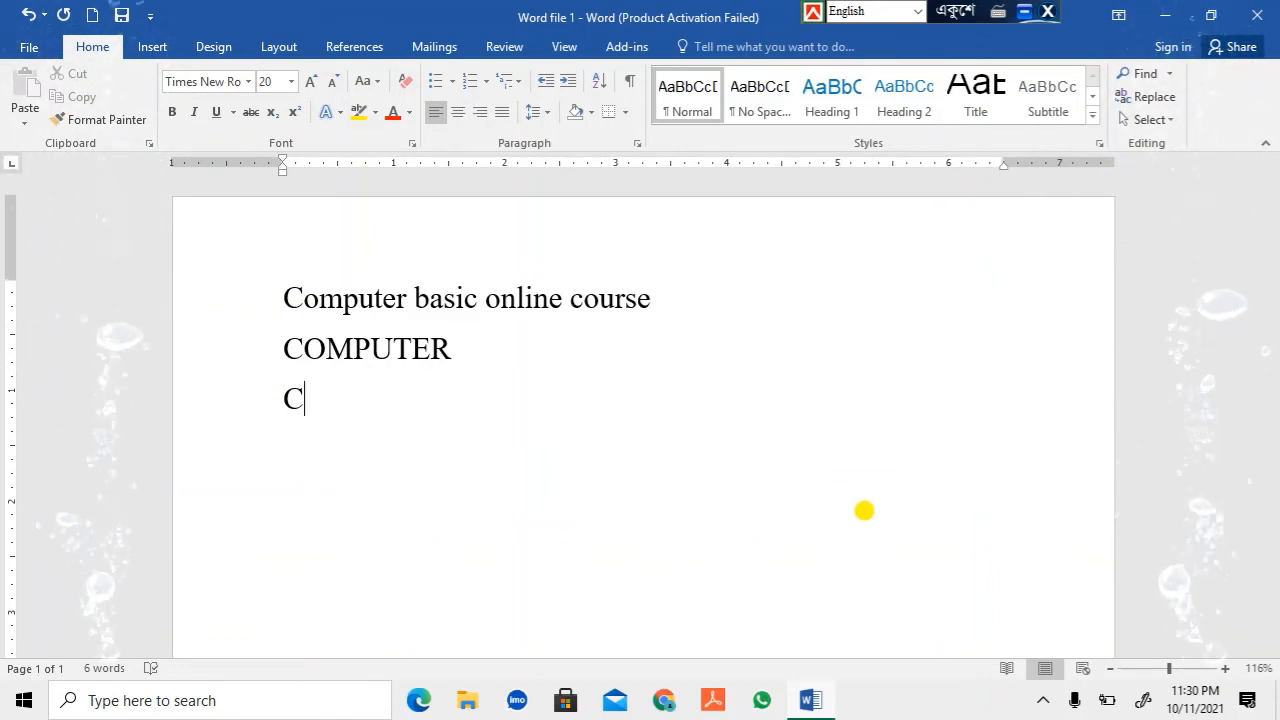
{"action": "type", "text": "omp"}
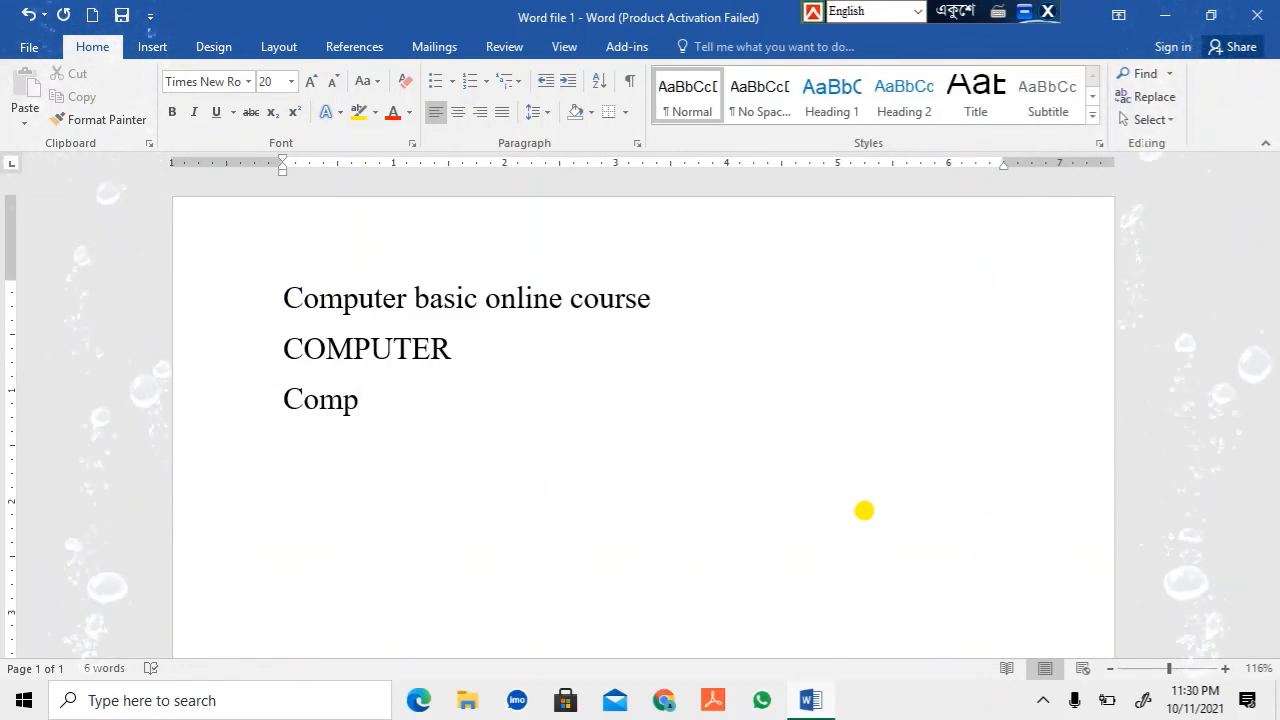
{"action": "type", "text": "uter"}
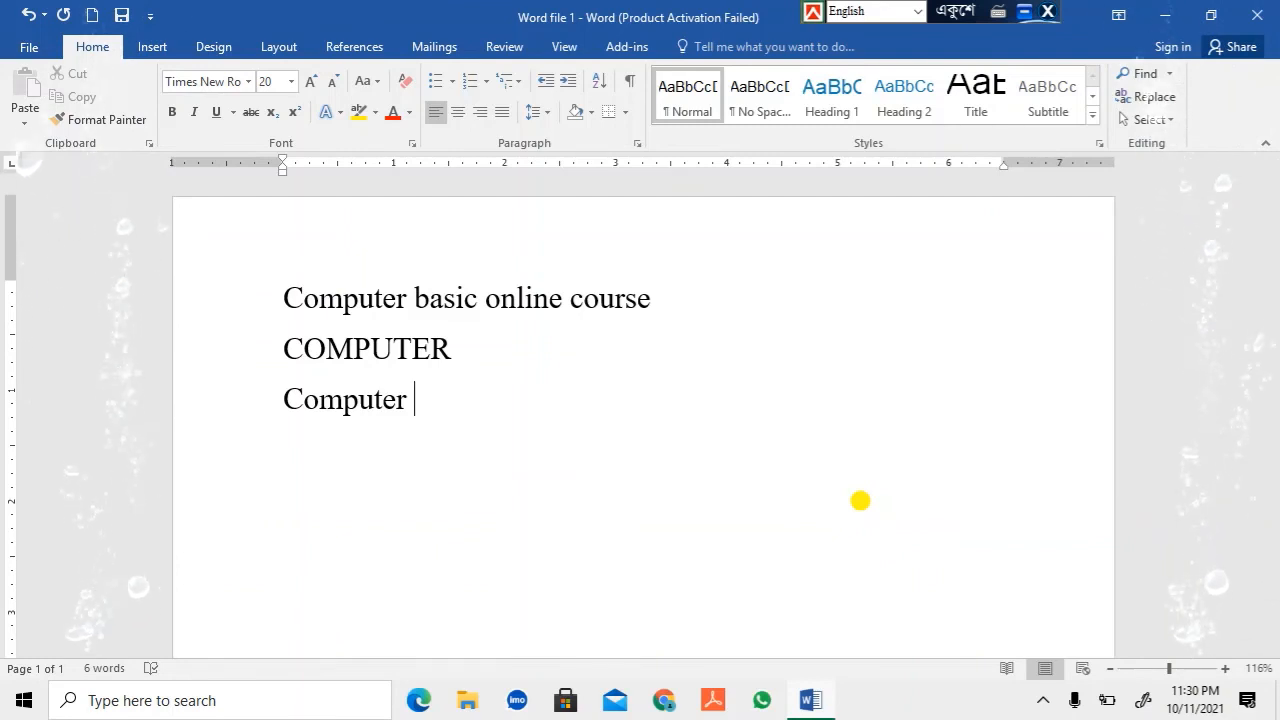
{"action": "type", "text": " B"}
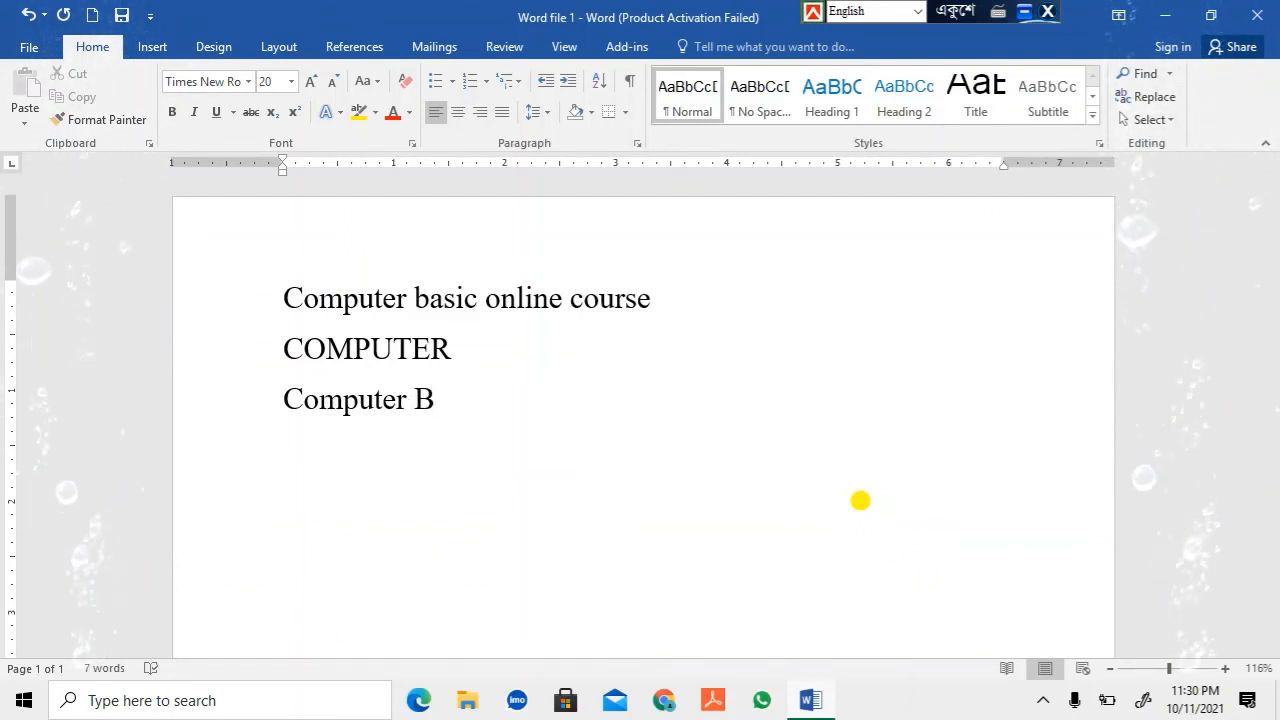
{"action": "type", "text": "a"}
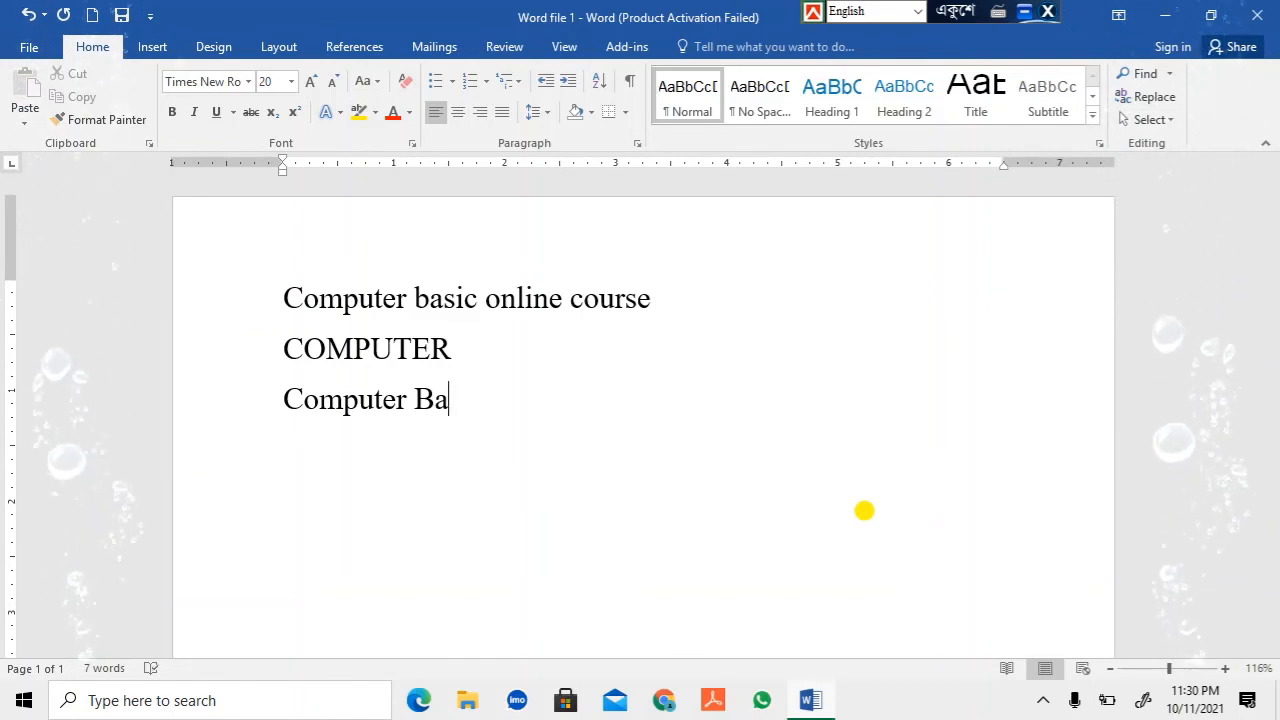
{"action": "type", "text": "sice"}
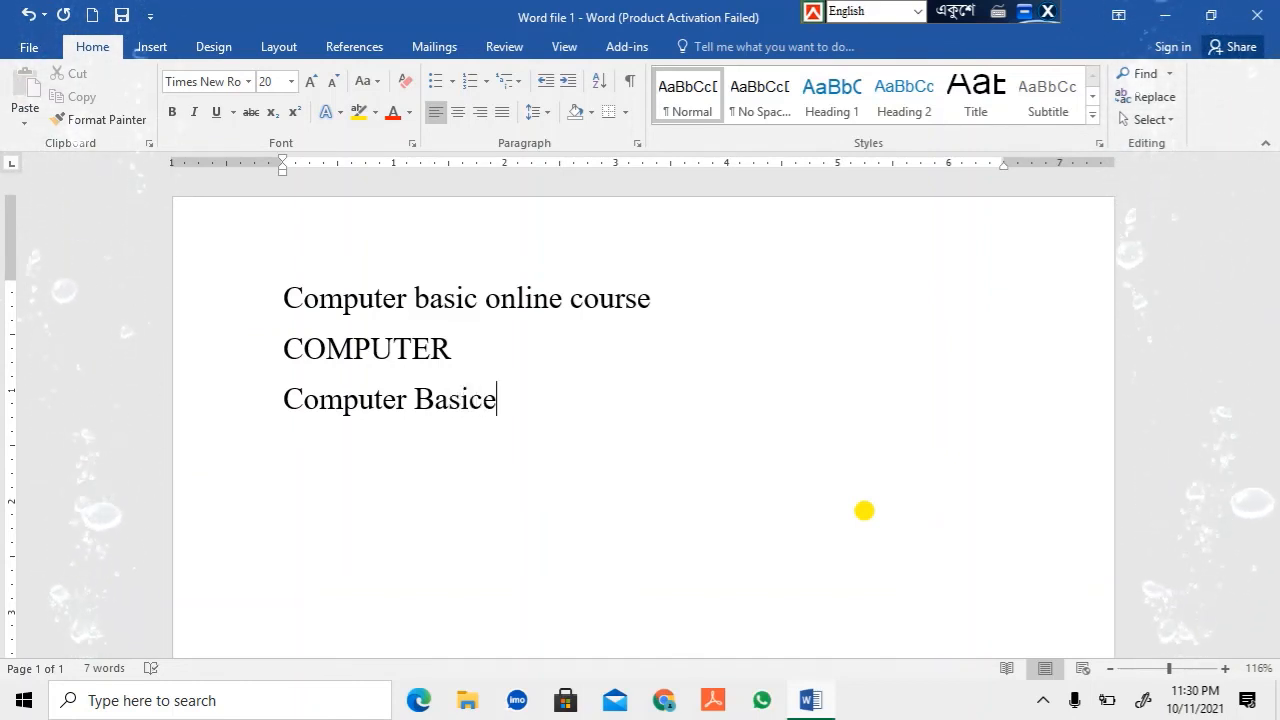
{"action": "key", "text": "BackSpace"}
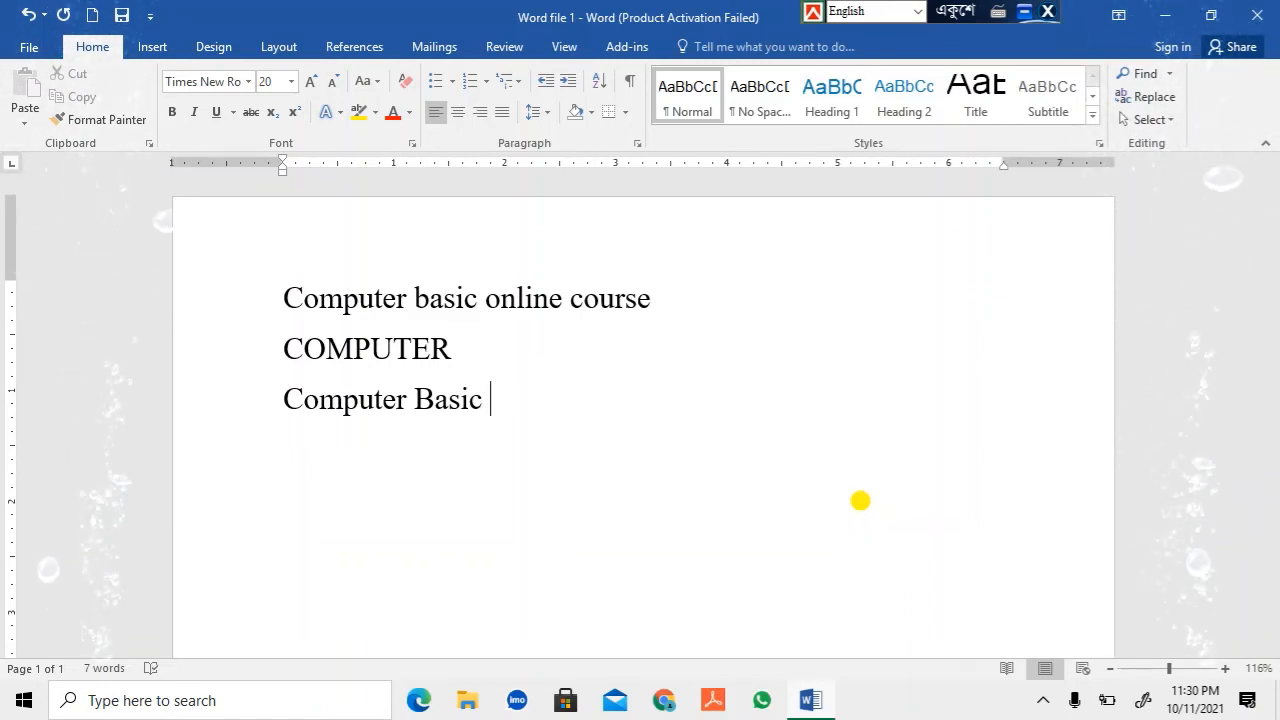
{"action": "type", "text": "O"}
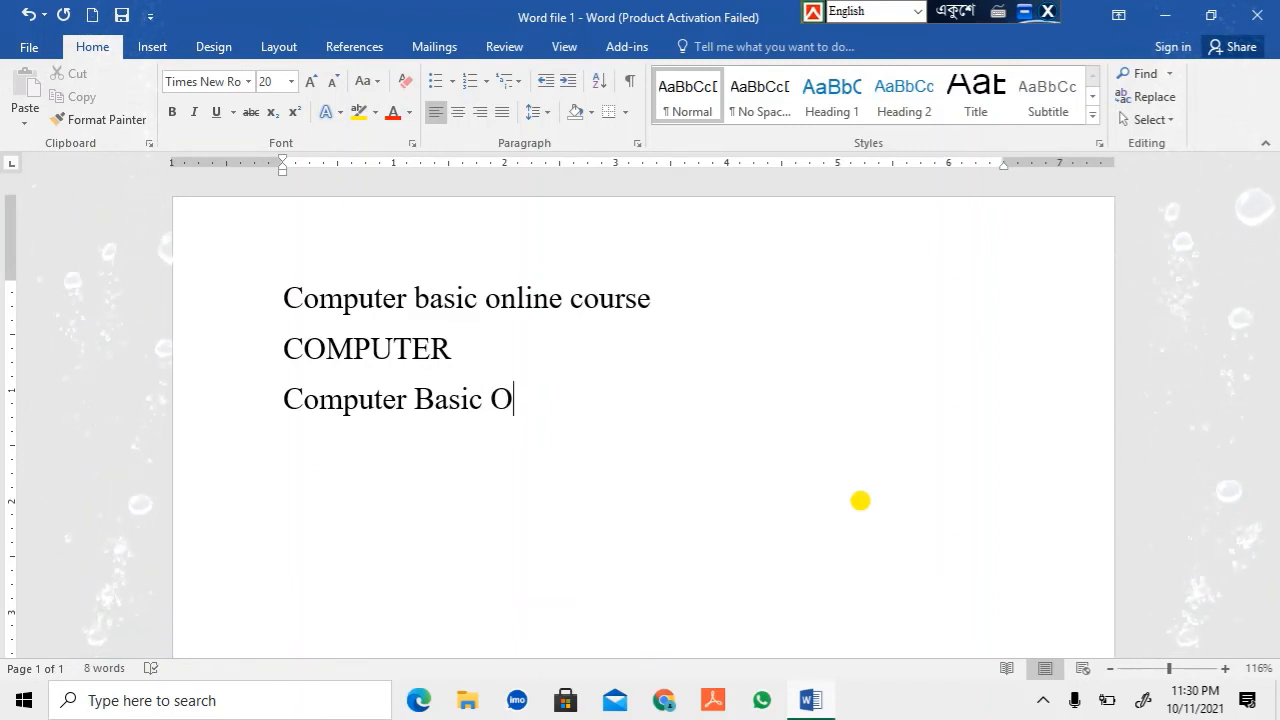
{"action": "type", "text": "nline"}
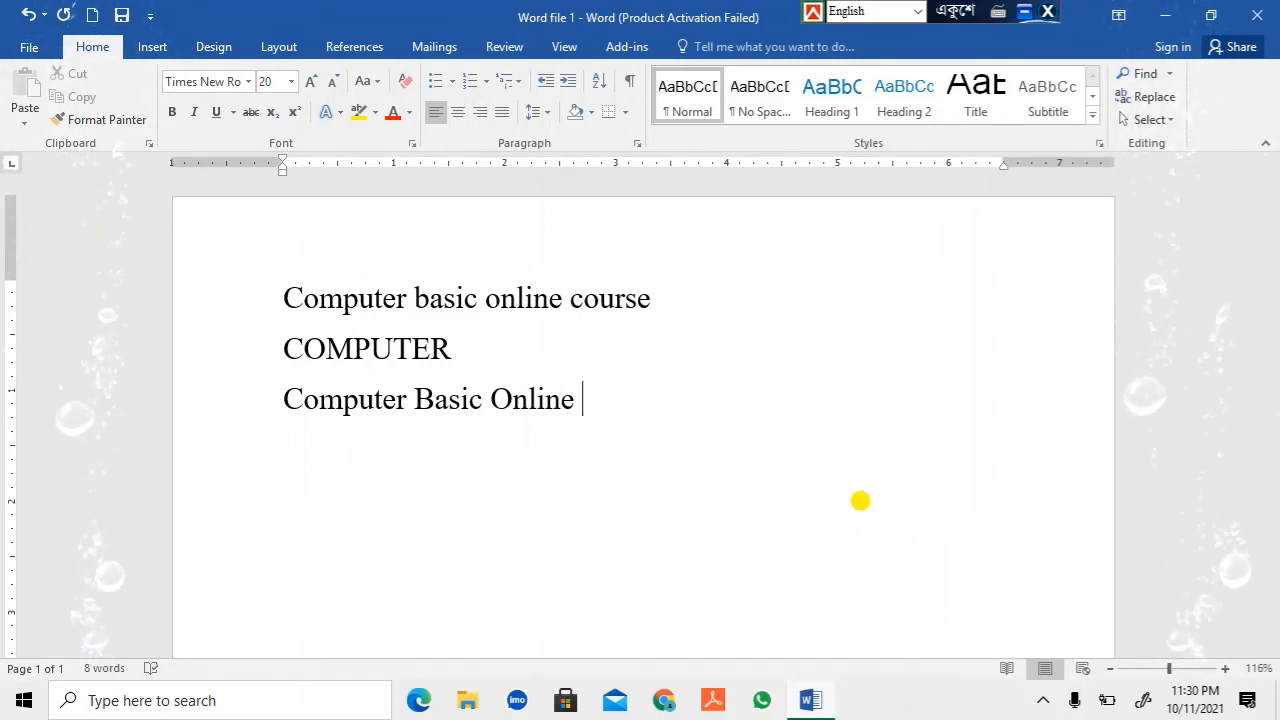
{"action": "type", "text": " Co"}
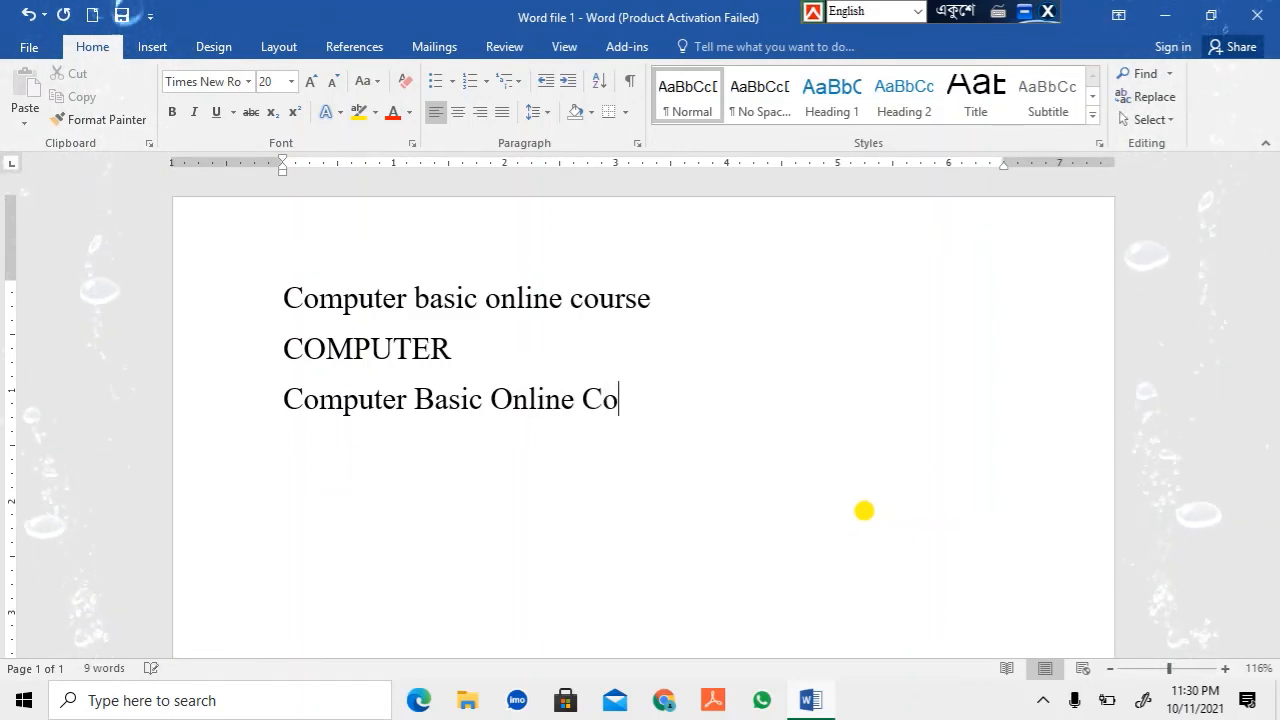
{"action": "type", "text": "u"}
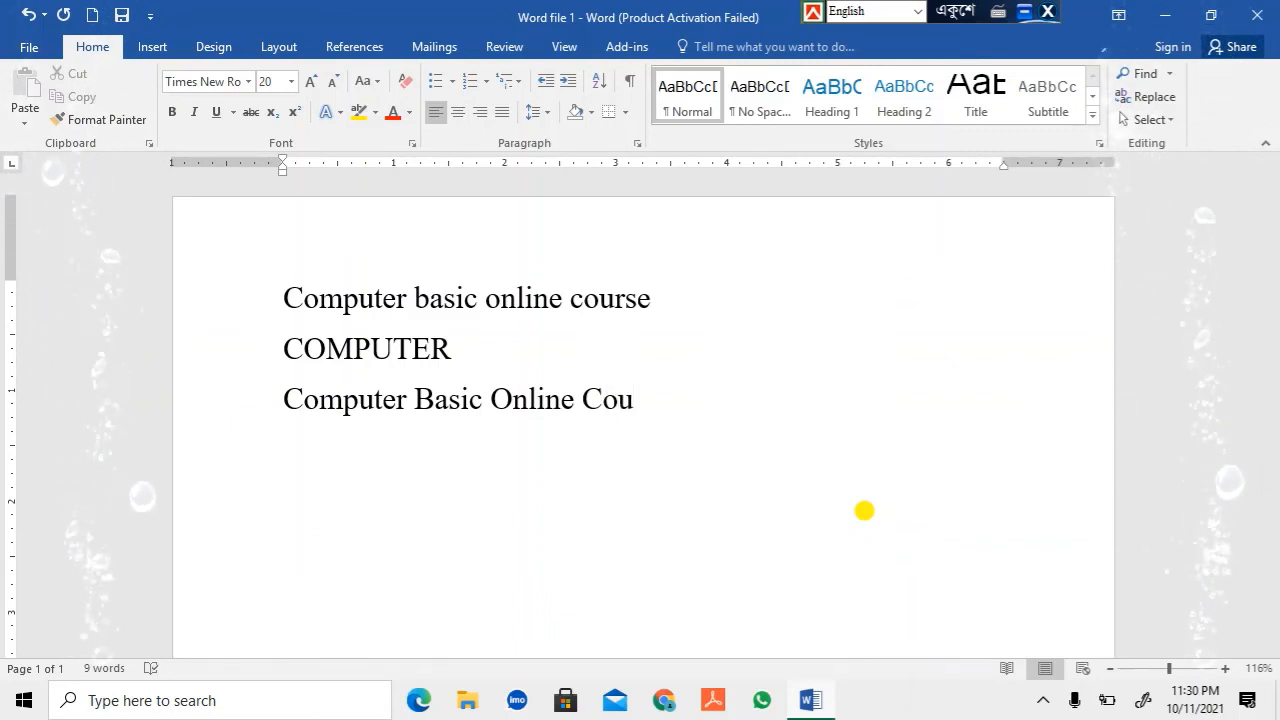
{"action": "type", "text": "r"}
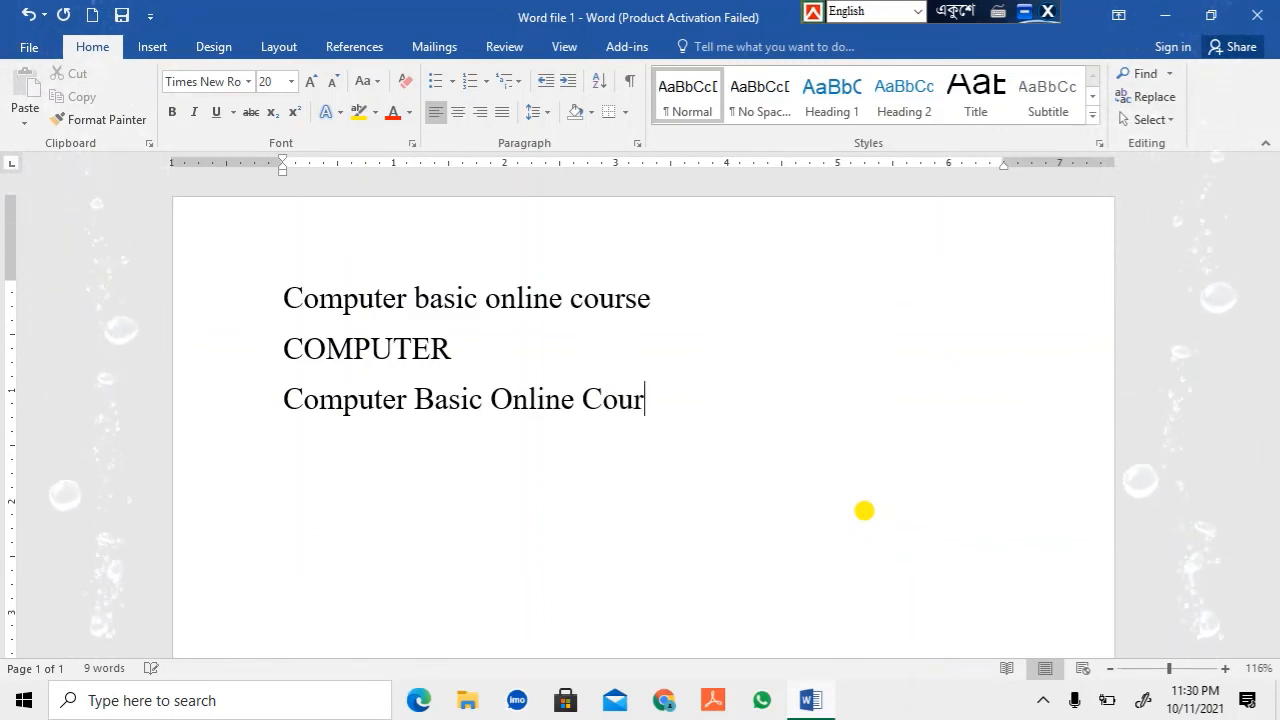
{"action": "type", "text": "se"}
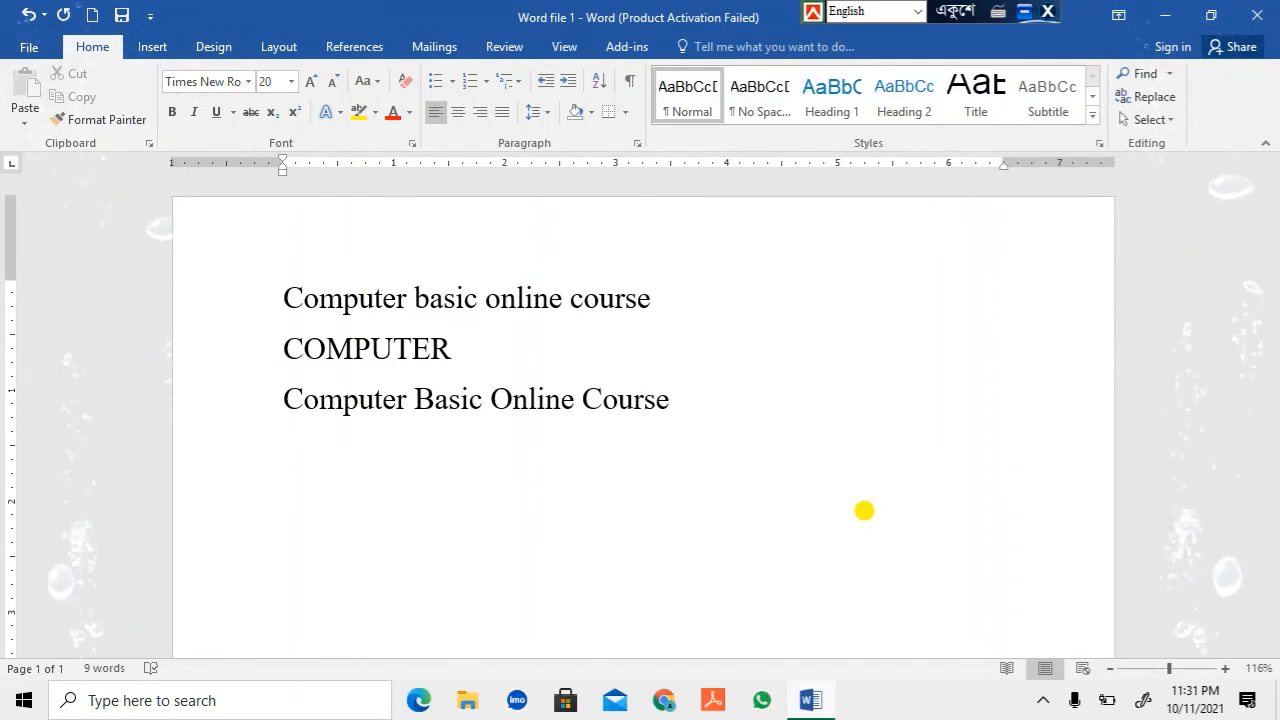
Write "We live in Bangladesh" on a new line below the third one, and place the cursor within that sentence.
{"action": "type", "text": "e"}
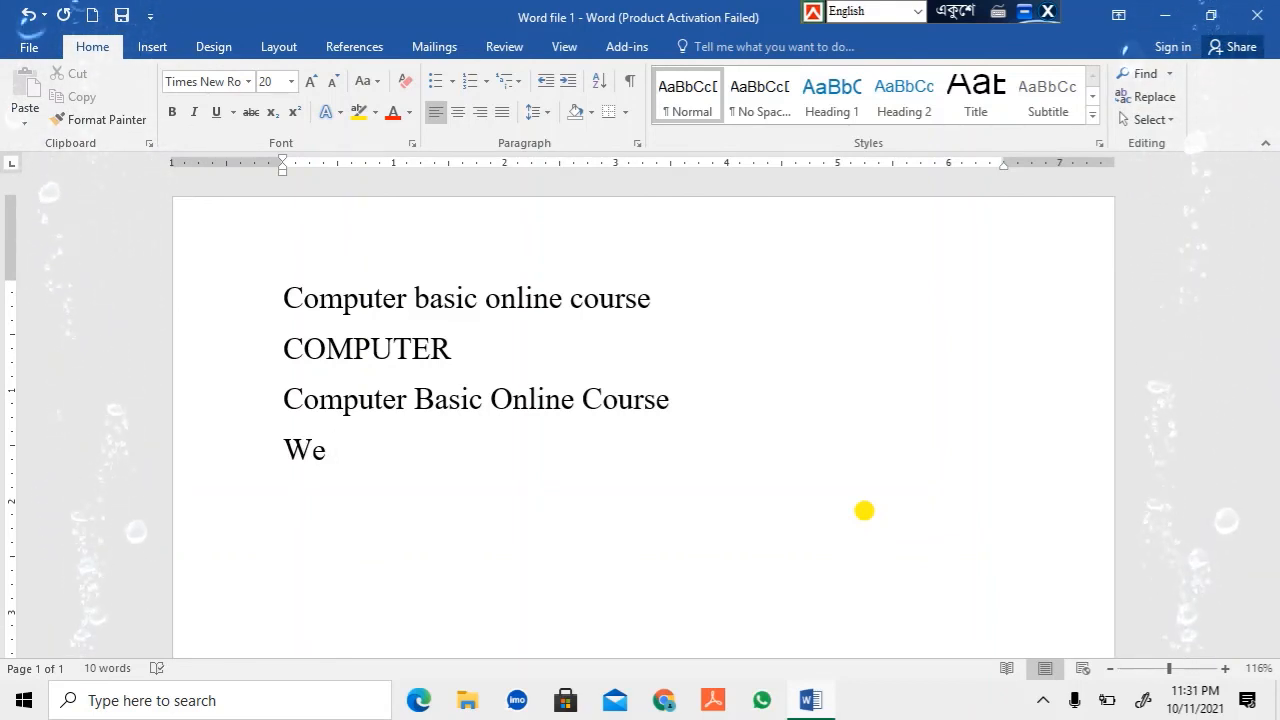
{"action": "type", "text": "liv"}
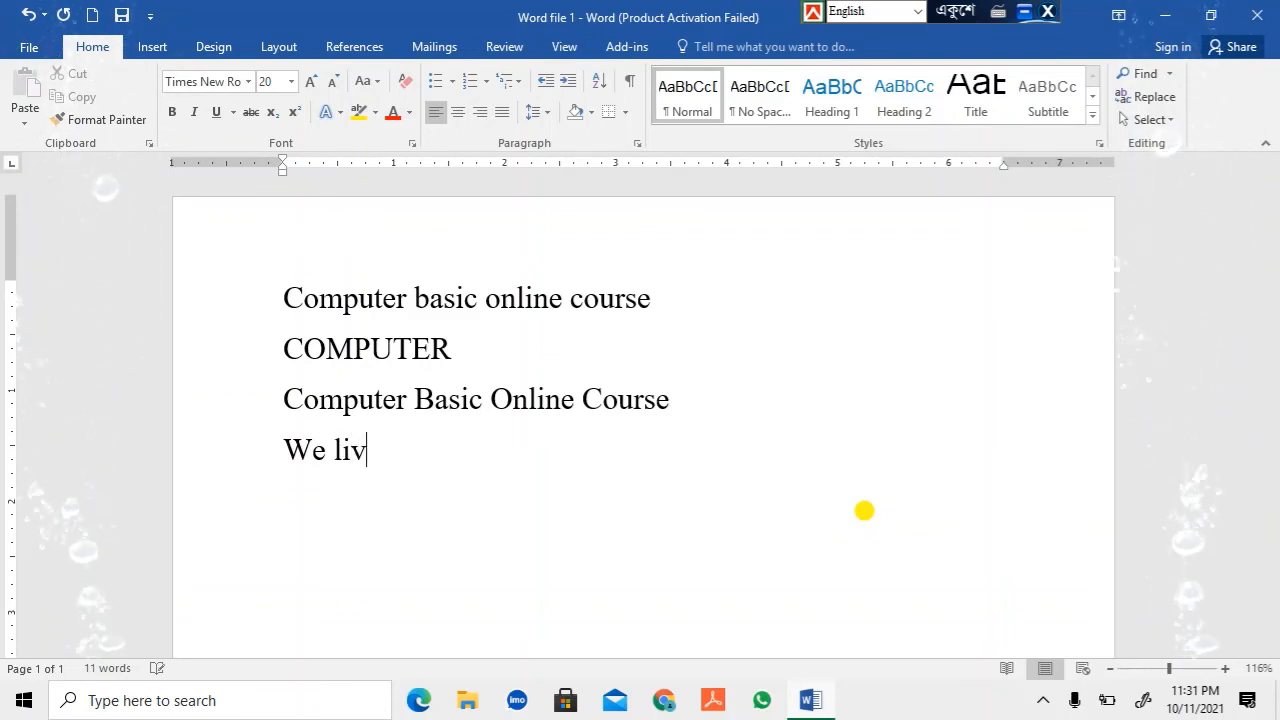
{"action": "type", "text": "e"}
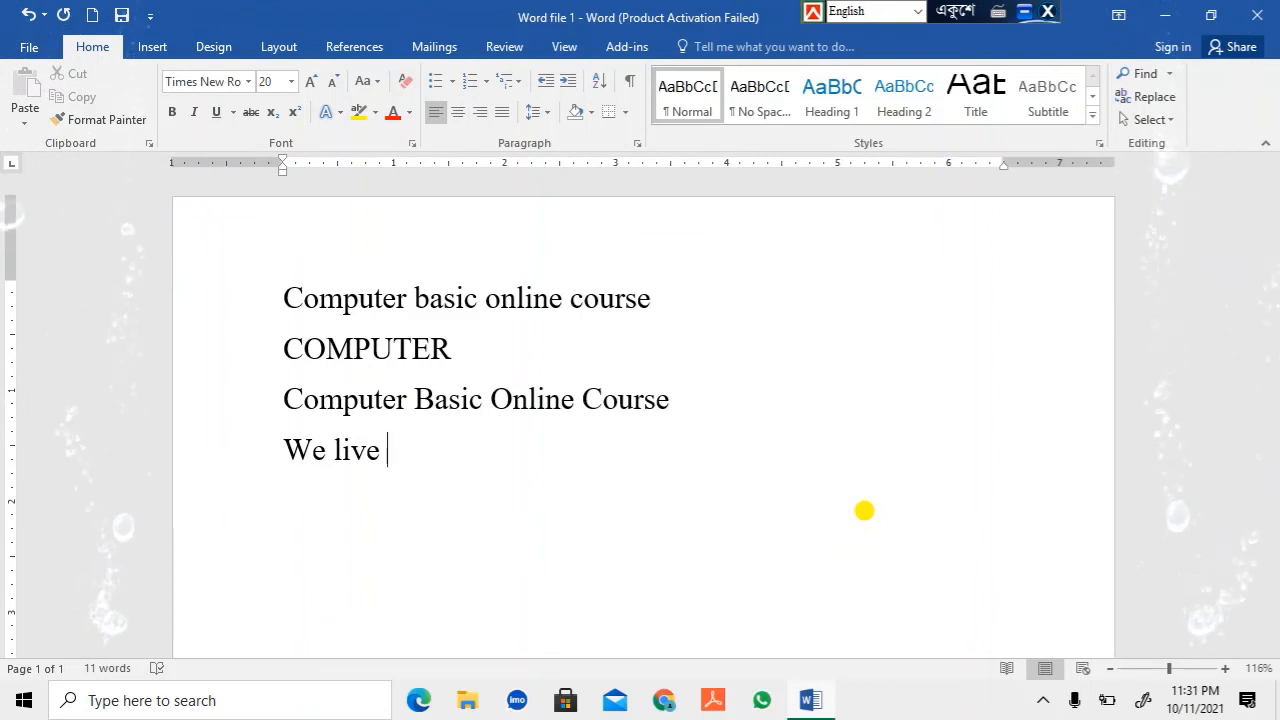
{"action": "type", "text": " in "}
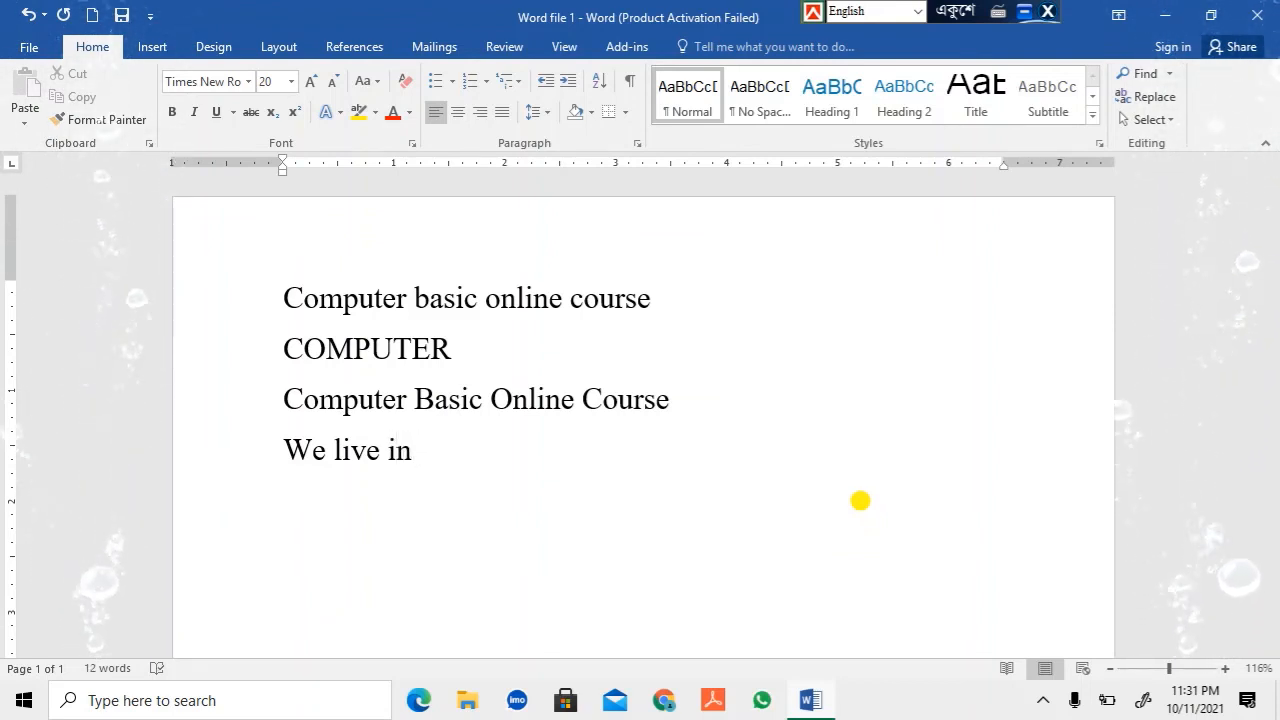
{"action": "type", "text": "bang"}
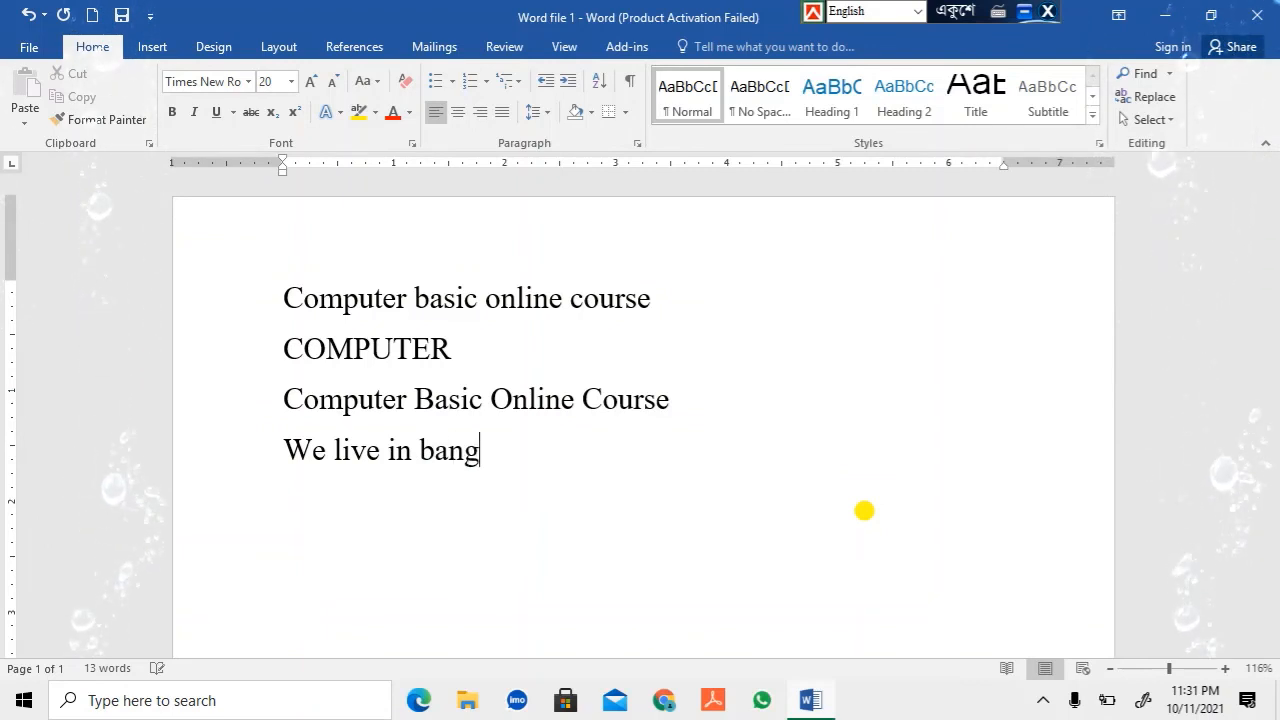
{"action": "type", "text": "ladesh"}
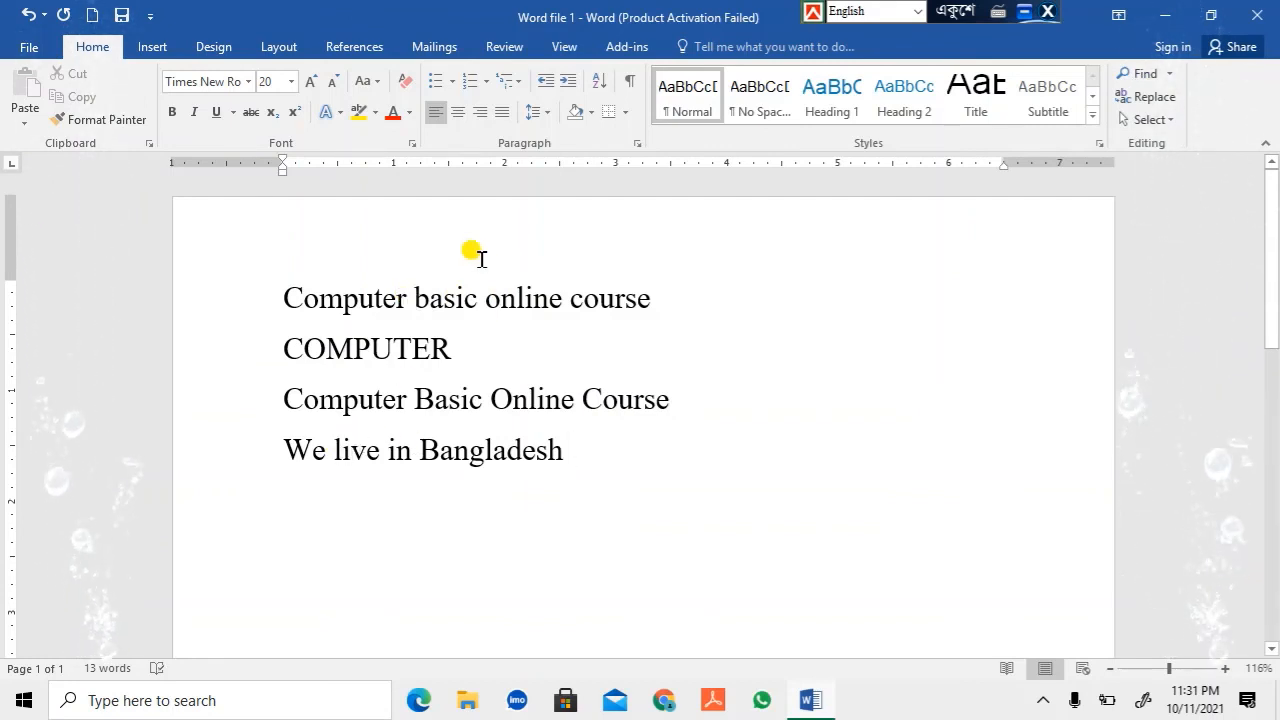
{"action": "left_click", "coordinate": [336, 458]}
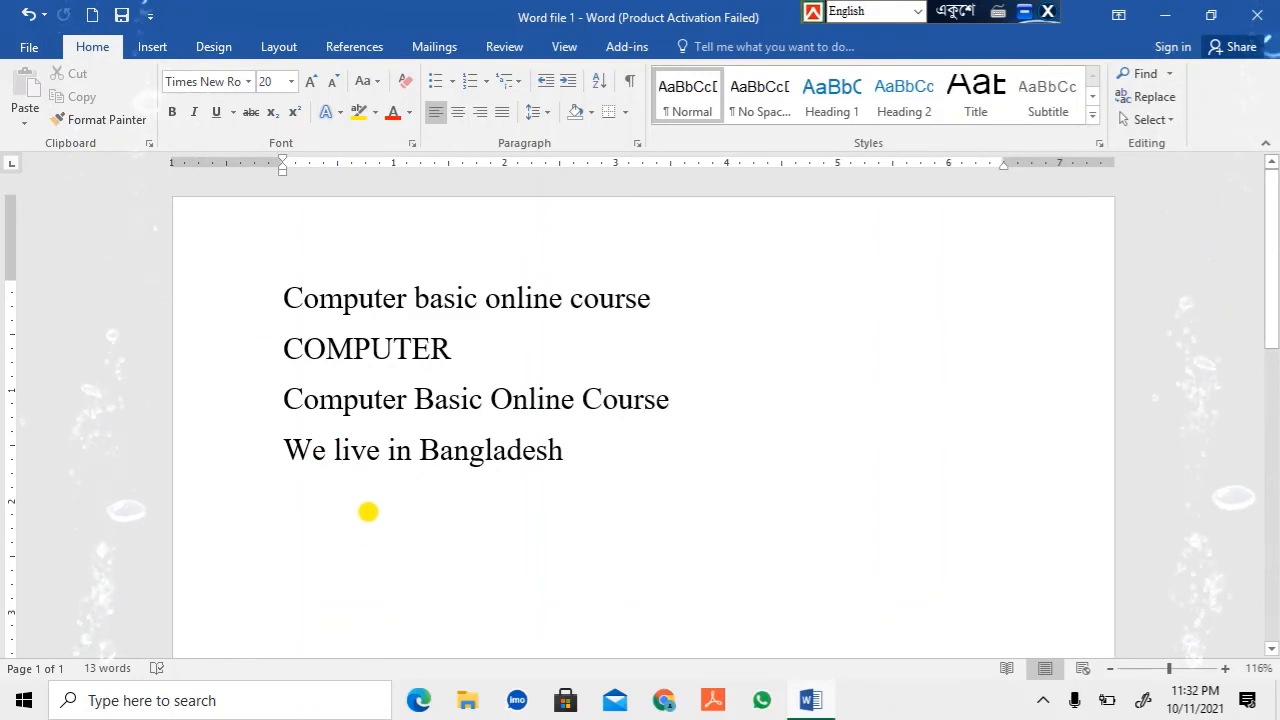
{"action": "left_click", "coordinate": [396, 446]}
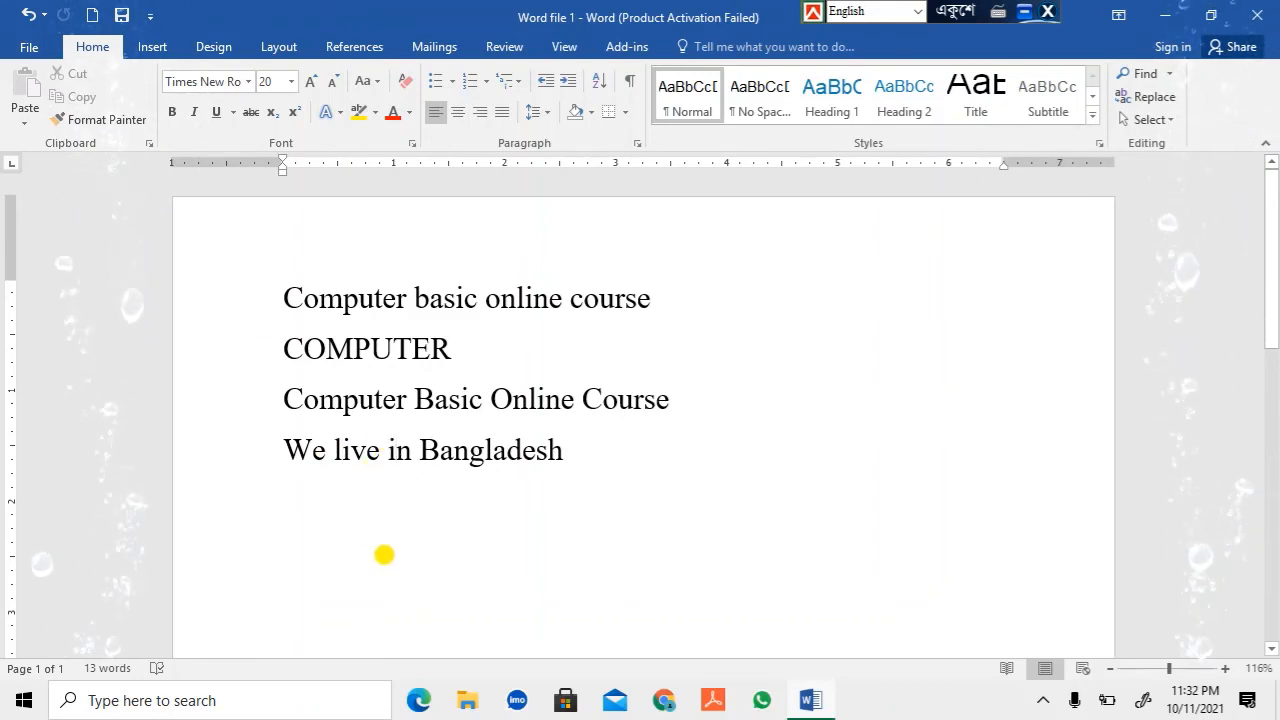
{"action": "left_click_drag", "start_coordinate": [396, 441], "coordinate": [340, 461]}
{"action": "left_click", "coordinate": [340, 457]}
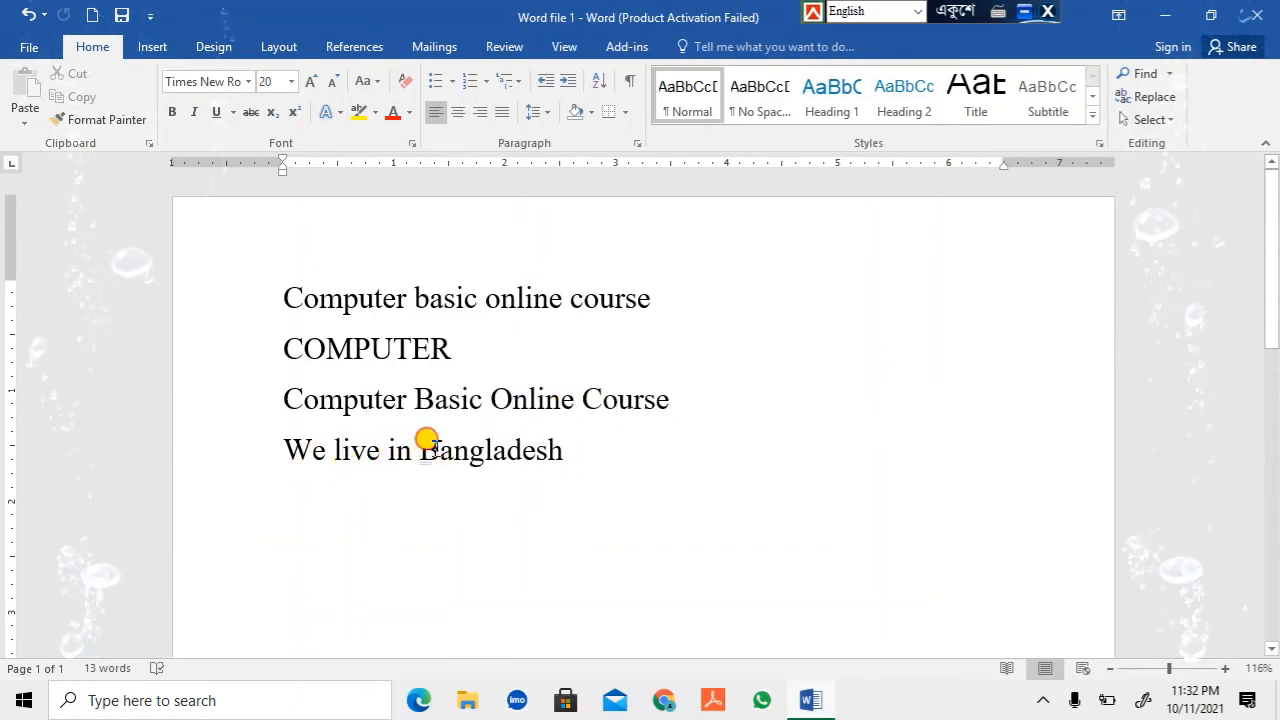
{"action": "left_click_drag", "start_coordinate": [432, 446], "coordinate": [414, 447]}
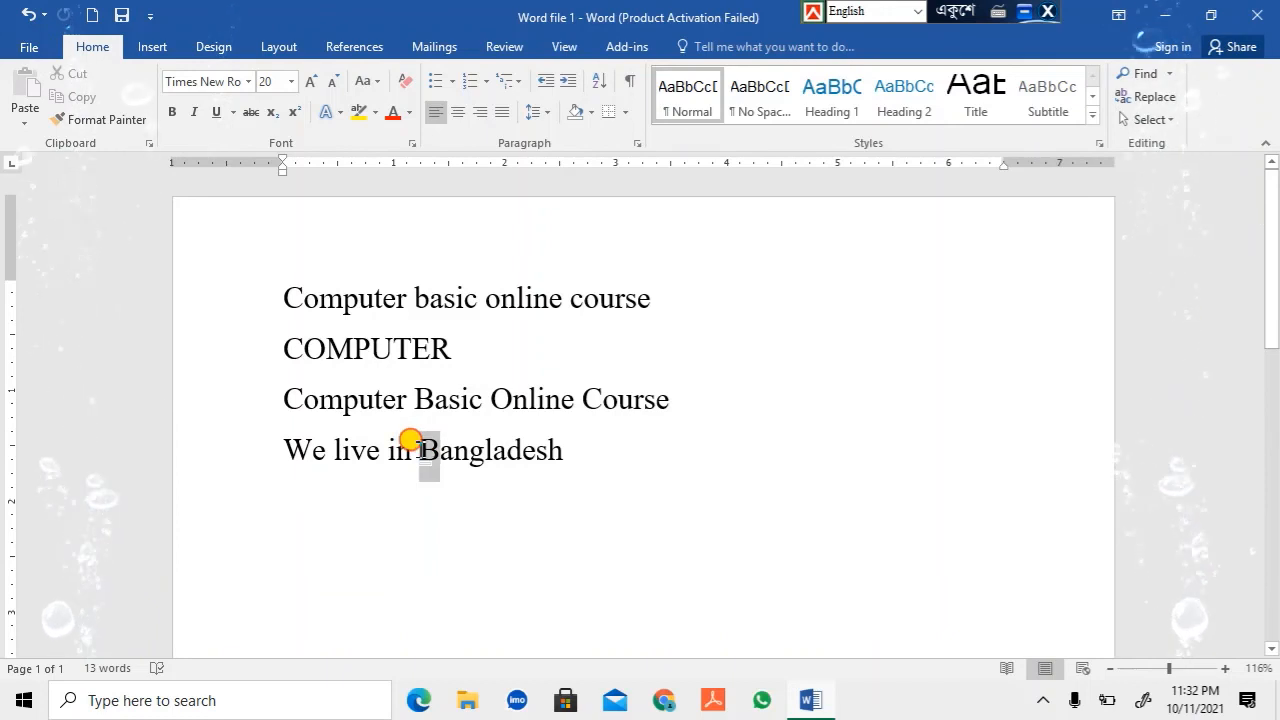
Write "You live in india" on a new line below "We live in Bangladesh", leaving the country name in lowercase.
{"action": "left_click", "coordinate": [564, 466]}
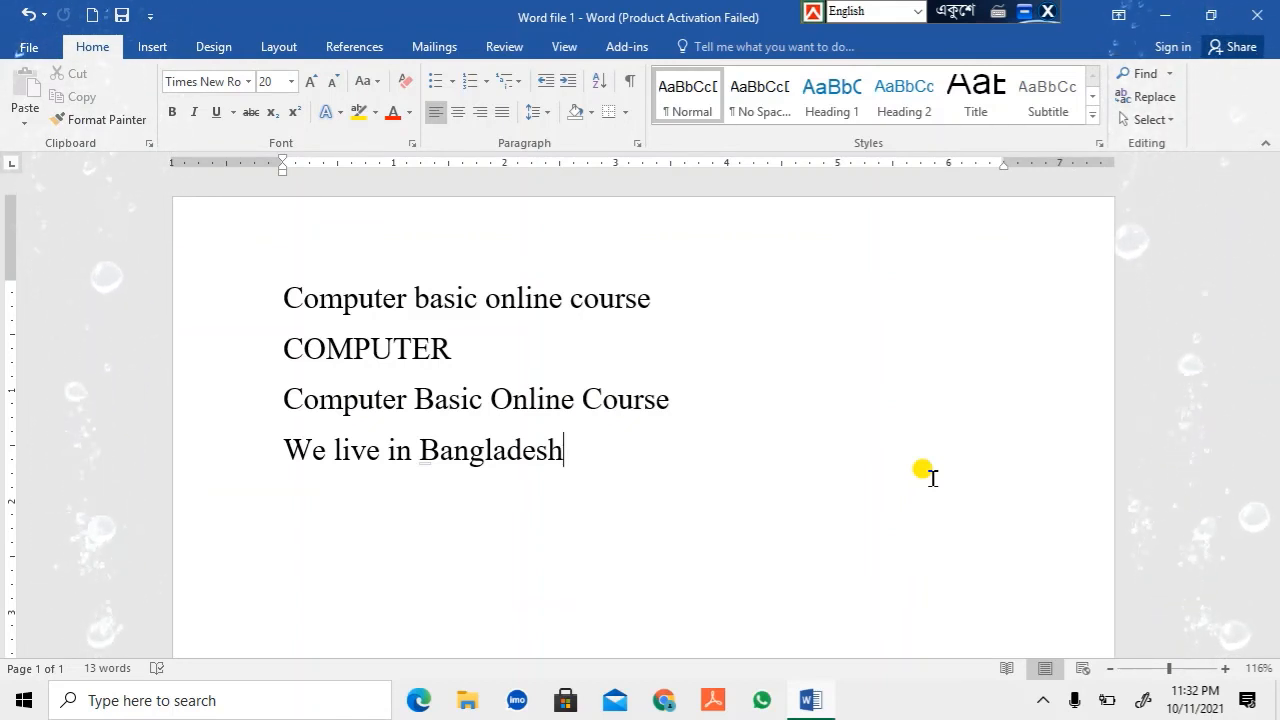
{"action": "key", "text": "Return"}
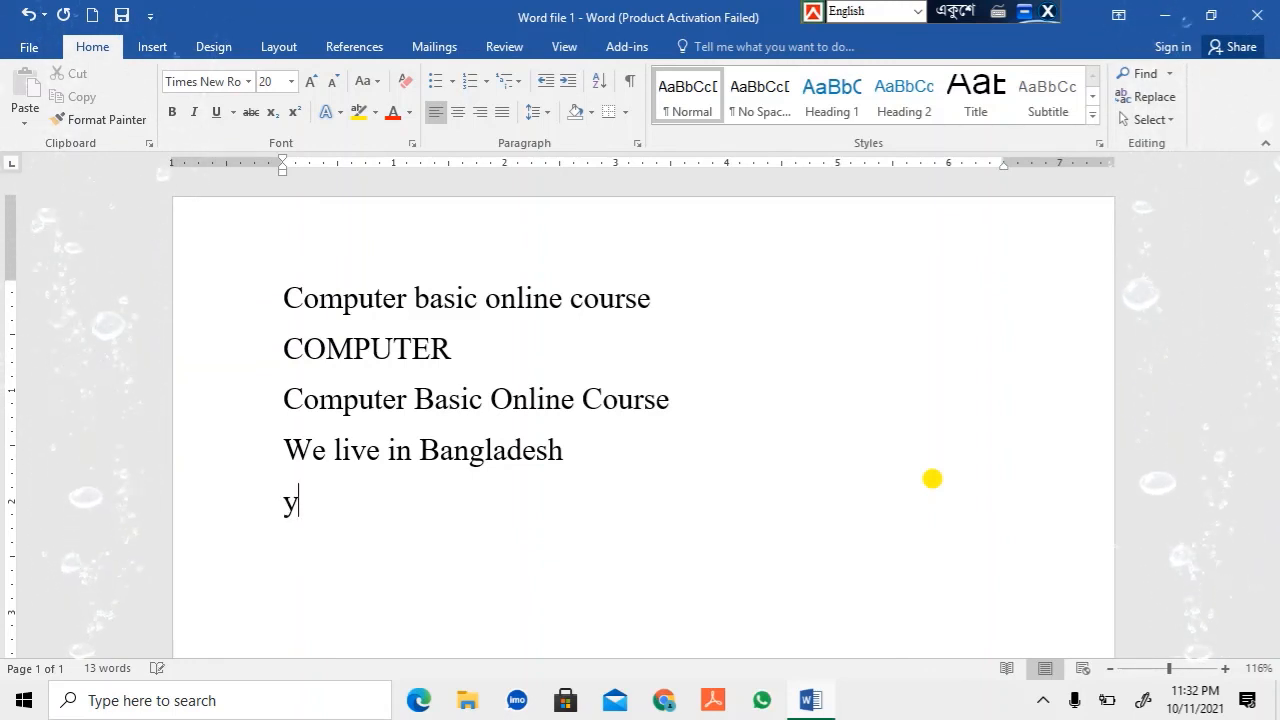
{"action": "type", "text": "ou"}
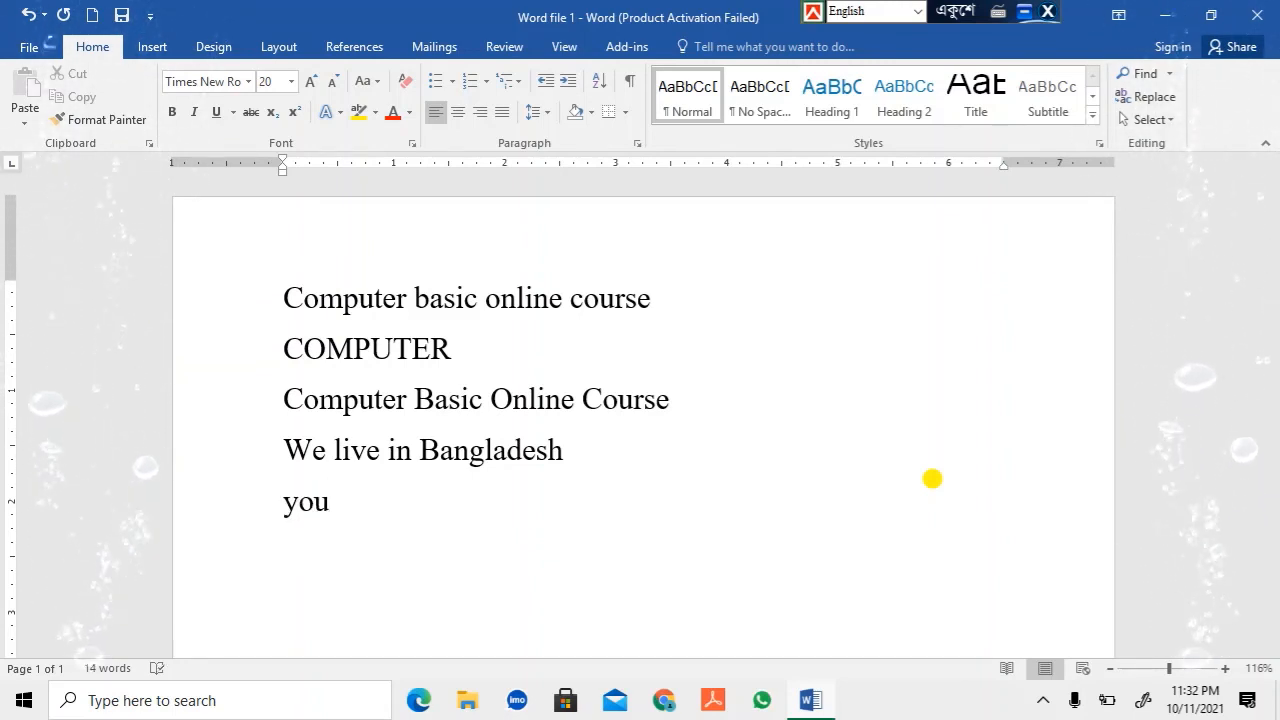
{"action": "type", "text": " liv"}
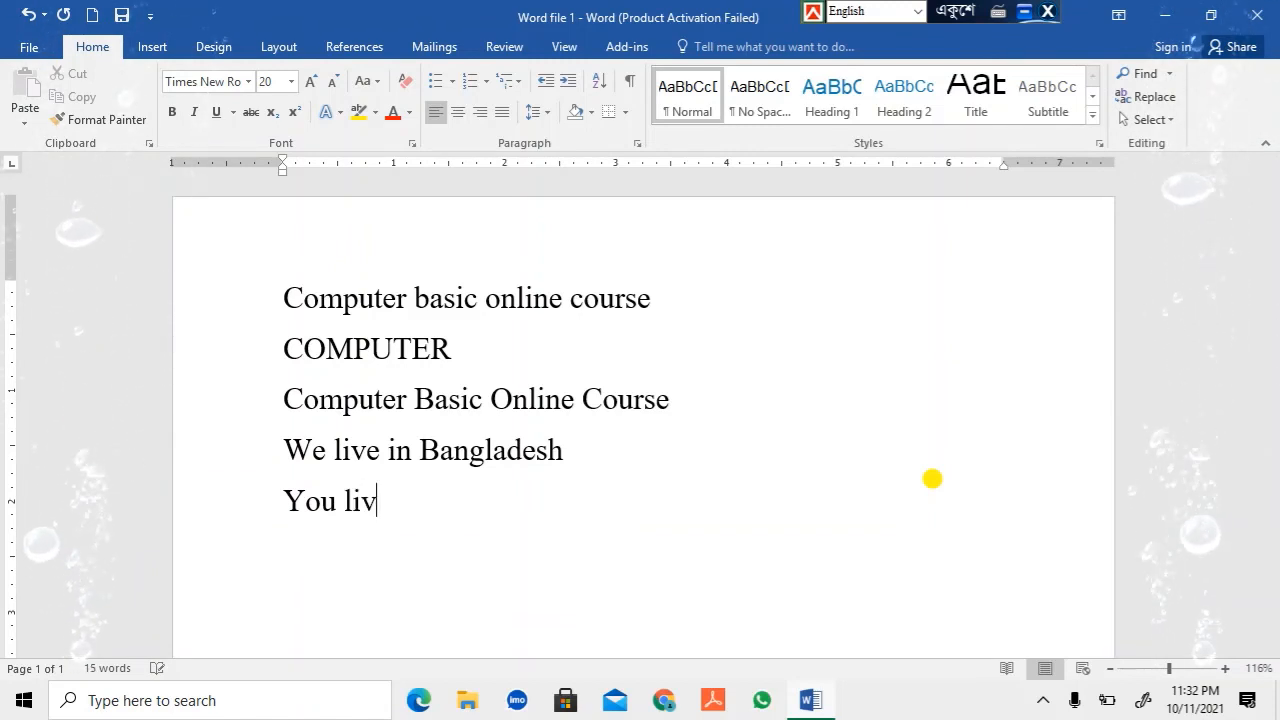
{"action": "type", "text": "e"}
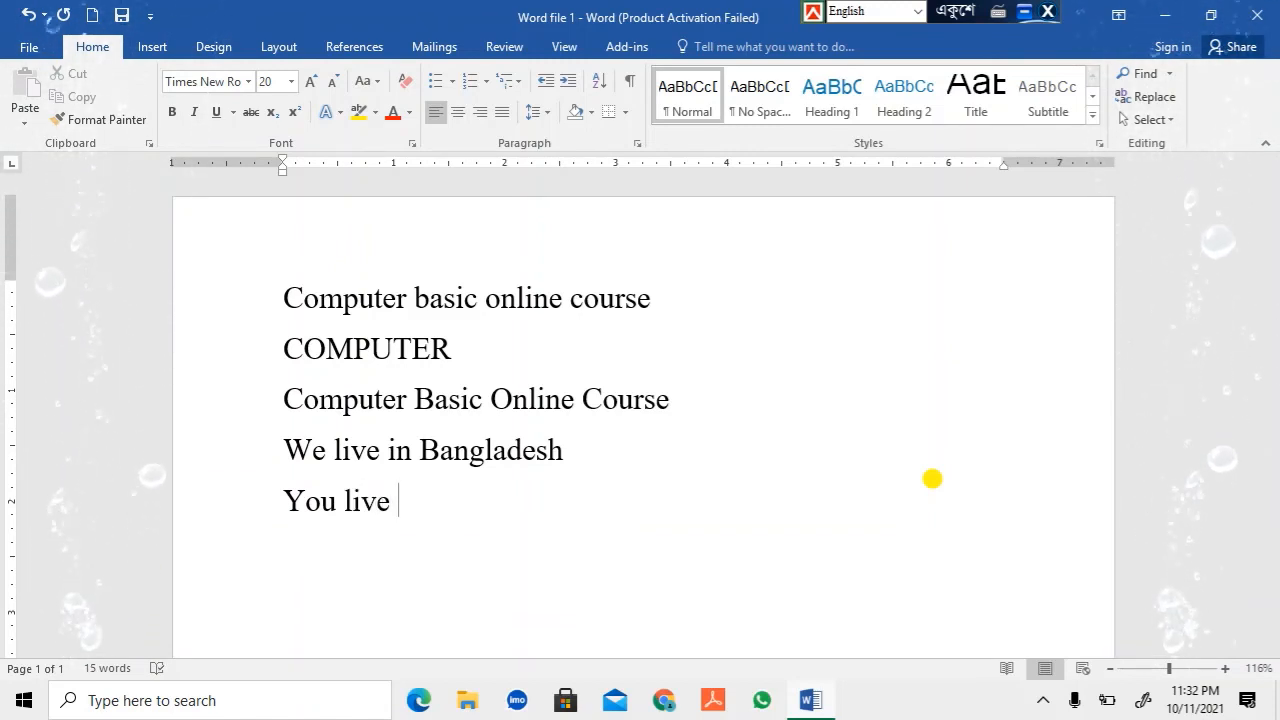
{"action": "type", "text": " i"}
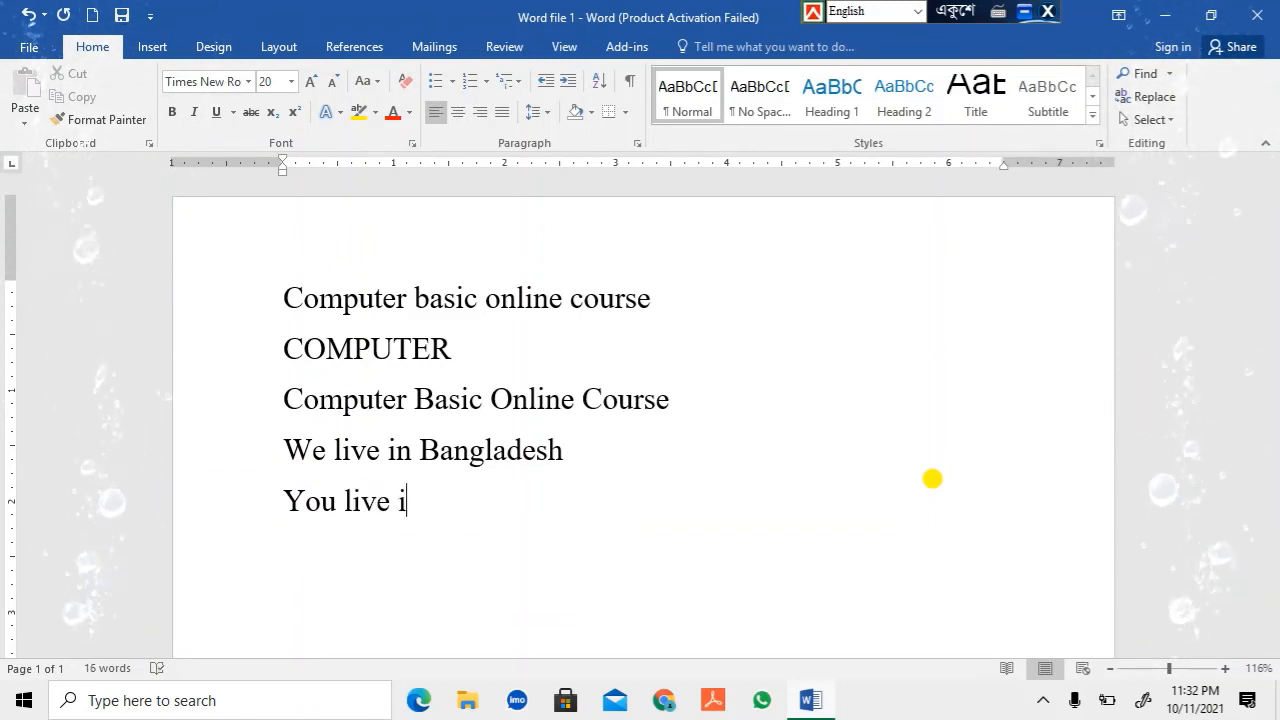
{"action": "type", "text": "n in "}
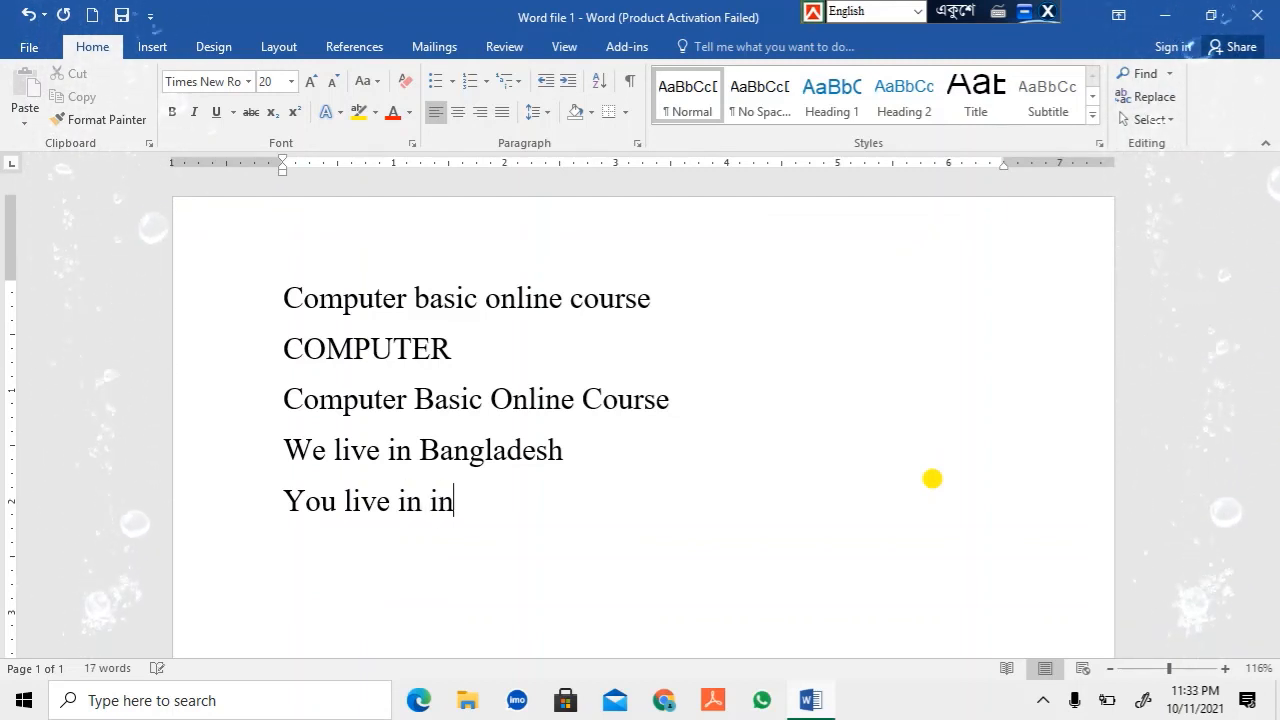
{"action": "type", "text": "india"}
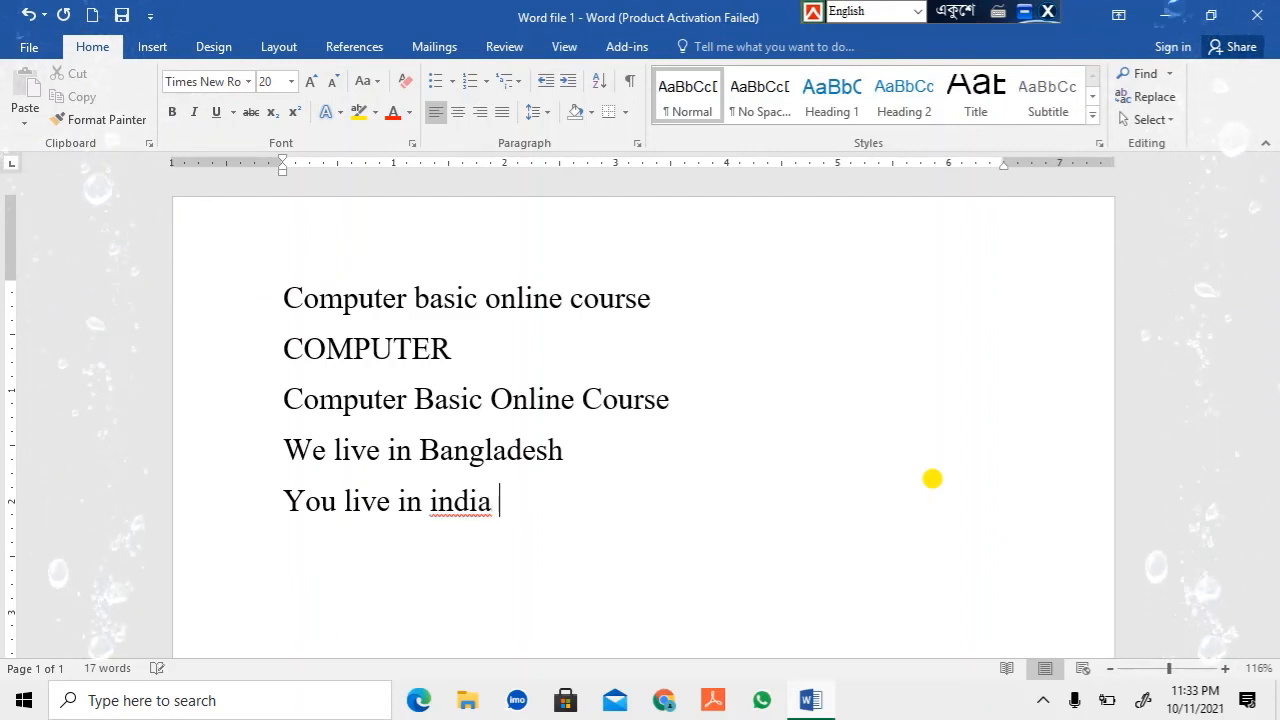
Replace the misspelled "india" in the fifth line with the spelling suggestion "India".
{"action": "right_click", "coordinate": [469, 500]}
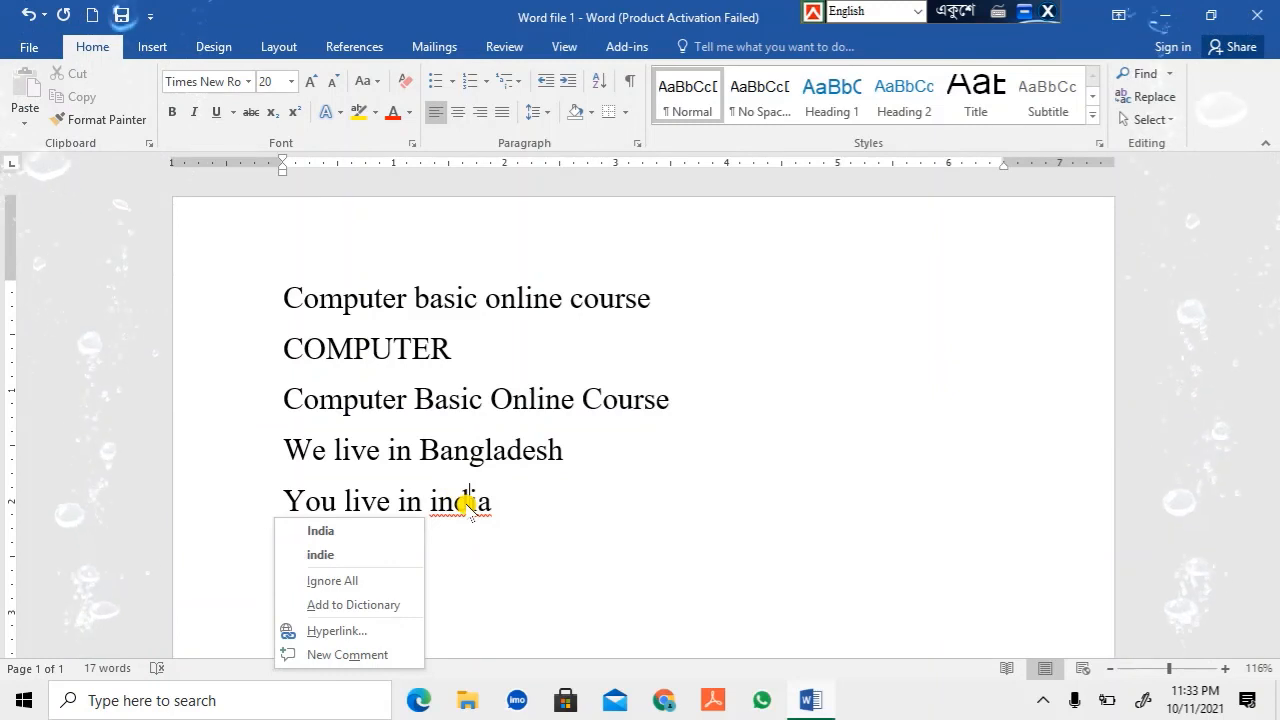
{"action": "left_click", "coordinate": [618, 527]}
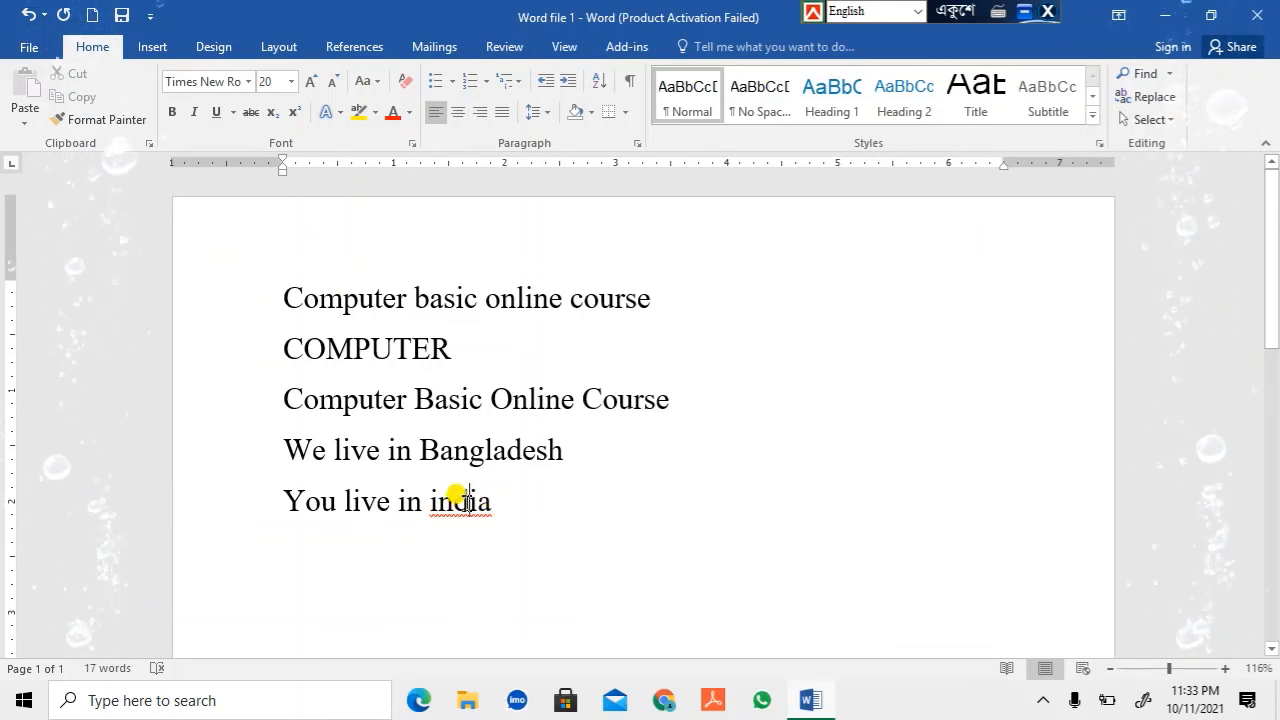
{"action": "right_click", "coordinate": [467, 500]}
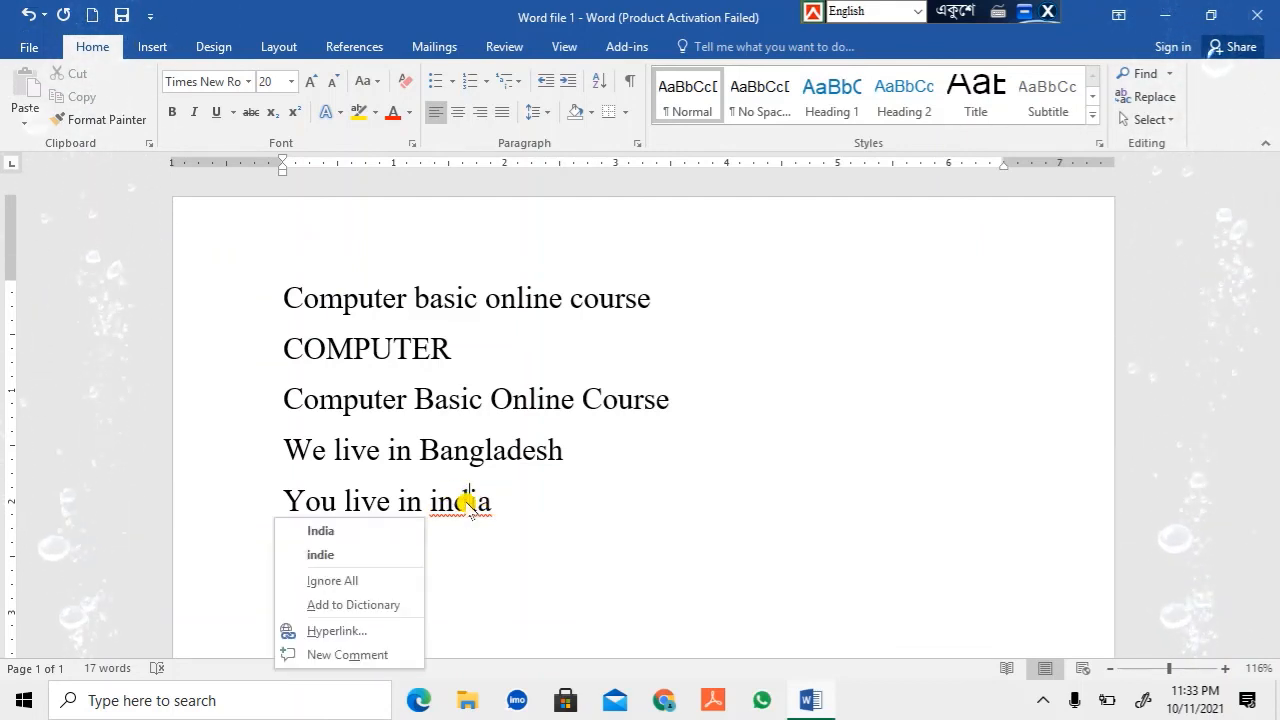
{"action": "left_click", "coordinate": [329, 532]}
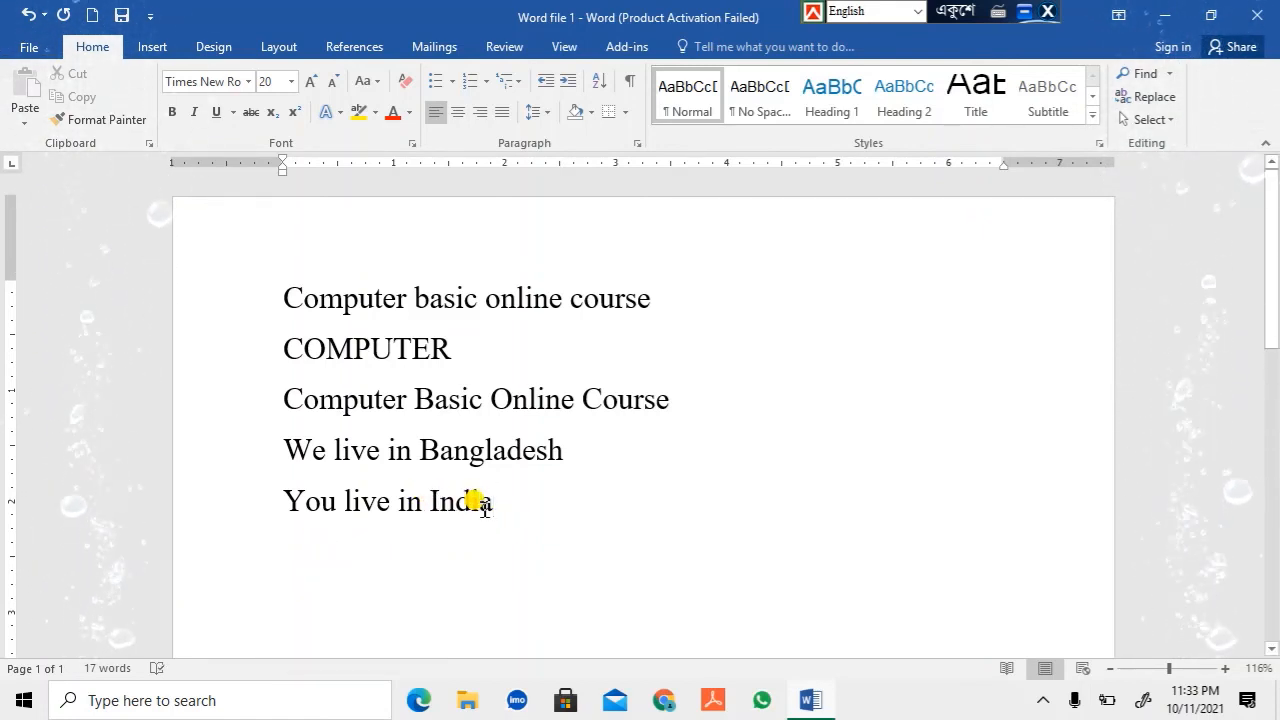
{"action": "left_click_drag", "start_coordinate": [503, 501], "coordinate": [432, 501]}
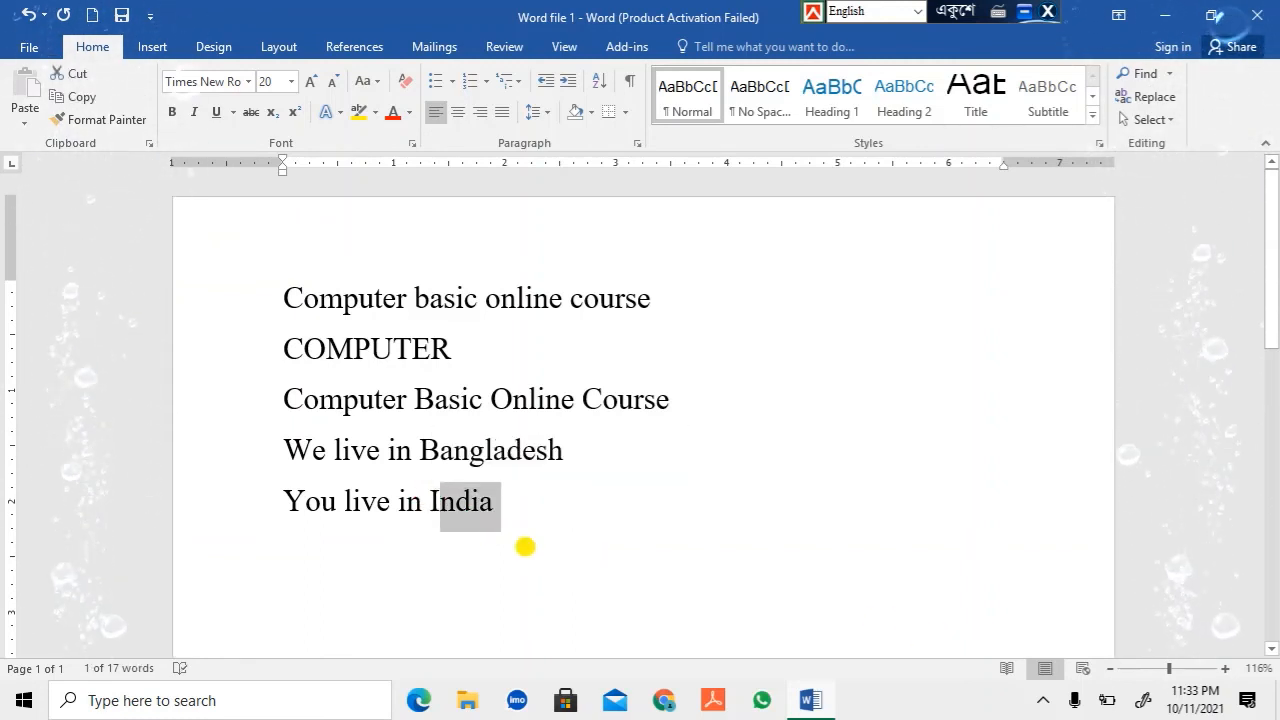
{"action": "left_click", "coordinate": [463, 516]}
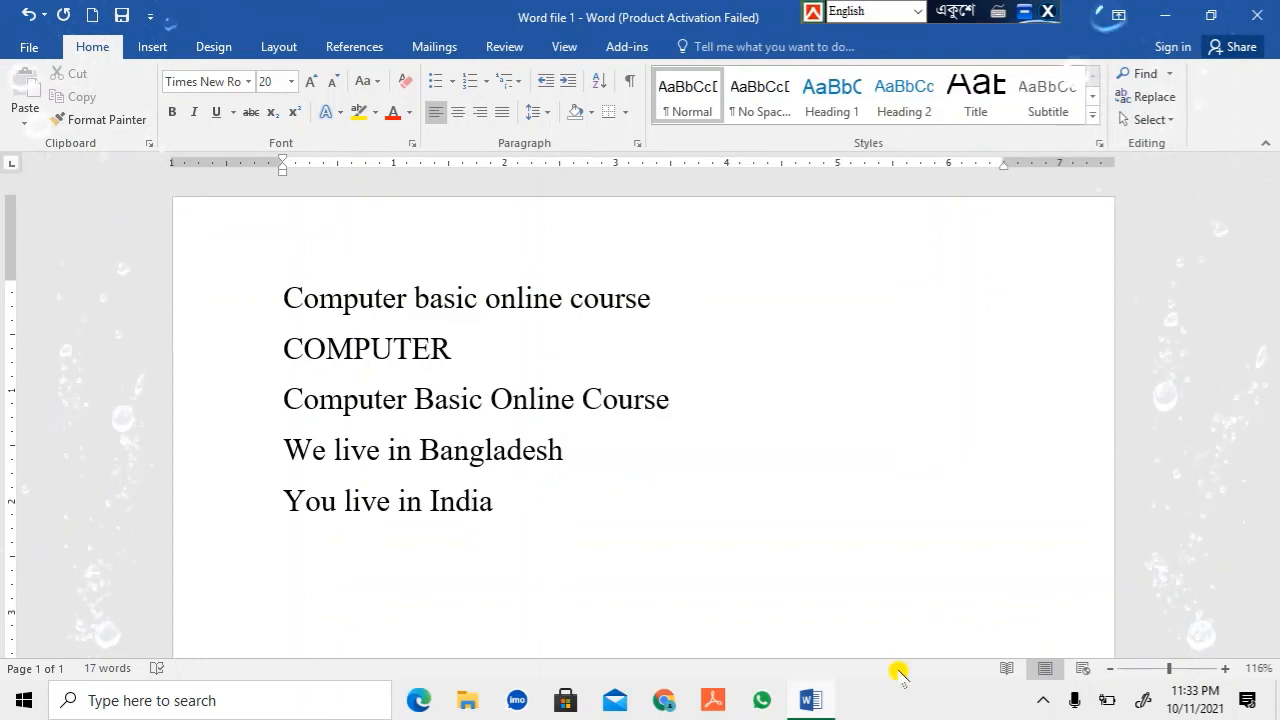
{"action": "left_click", "coordinate": [493, 495]}
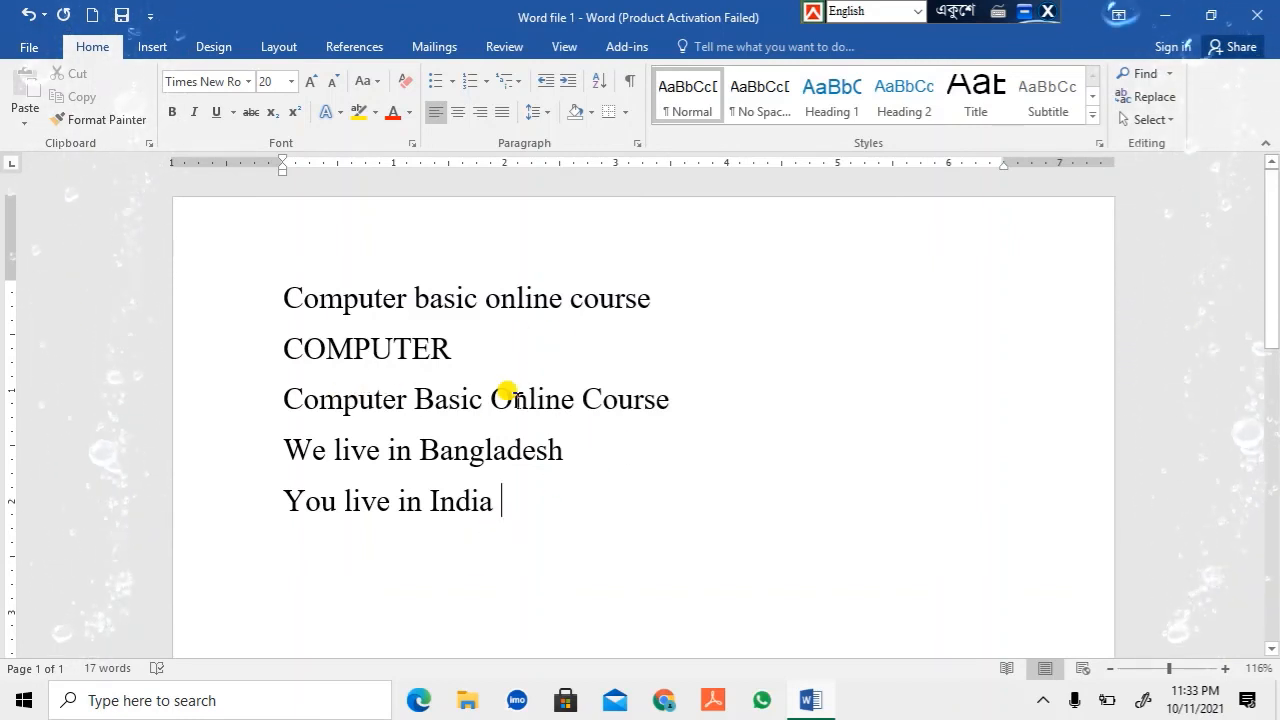
{"action": "left_click", "coordinate": [558, 397]}
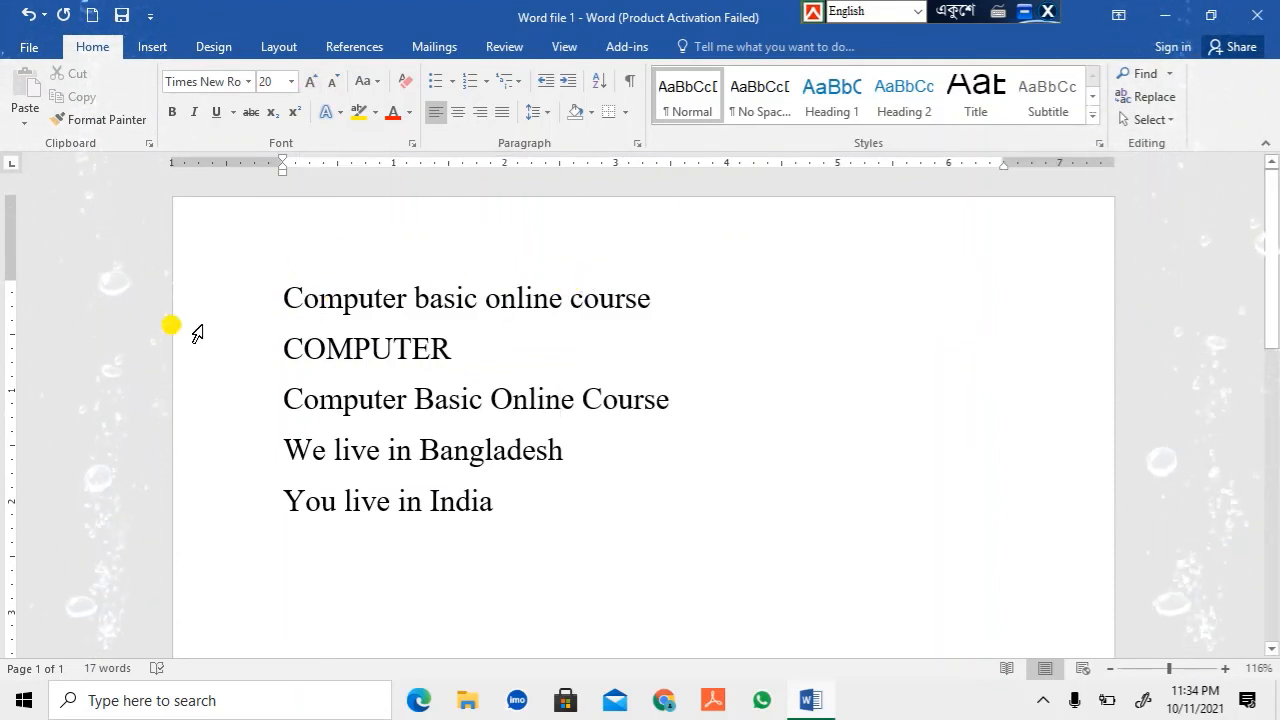
Enlarge only the first letter "C" of the first line in increments up to font size 72.
{"action": "left_click_drag", "start_coordinate": [285, 297], "coordinate": [297, 297]}
{"action": "left_click", "coordinate": [283, 299]}
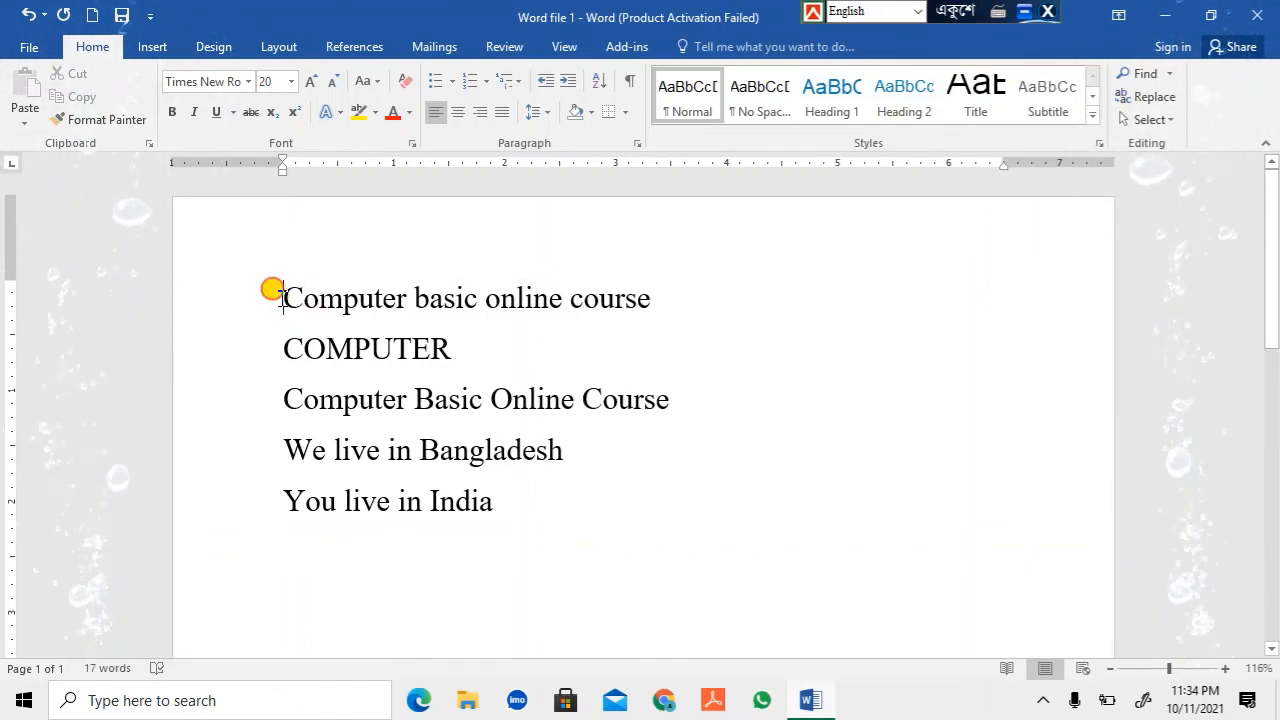
{"action": "left_click_drag", "start_coordinate": [283, 297], "coordinate": [643, 292]}
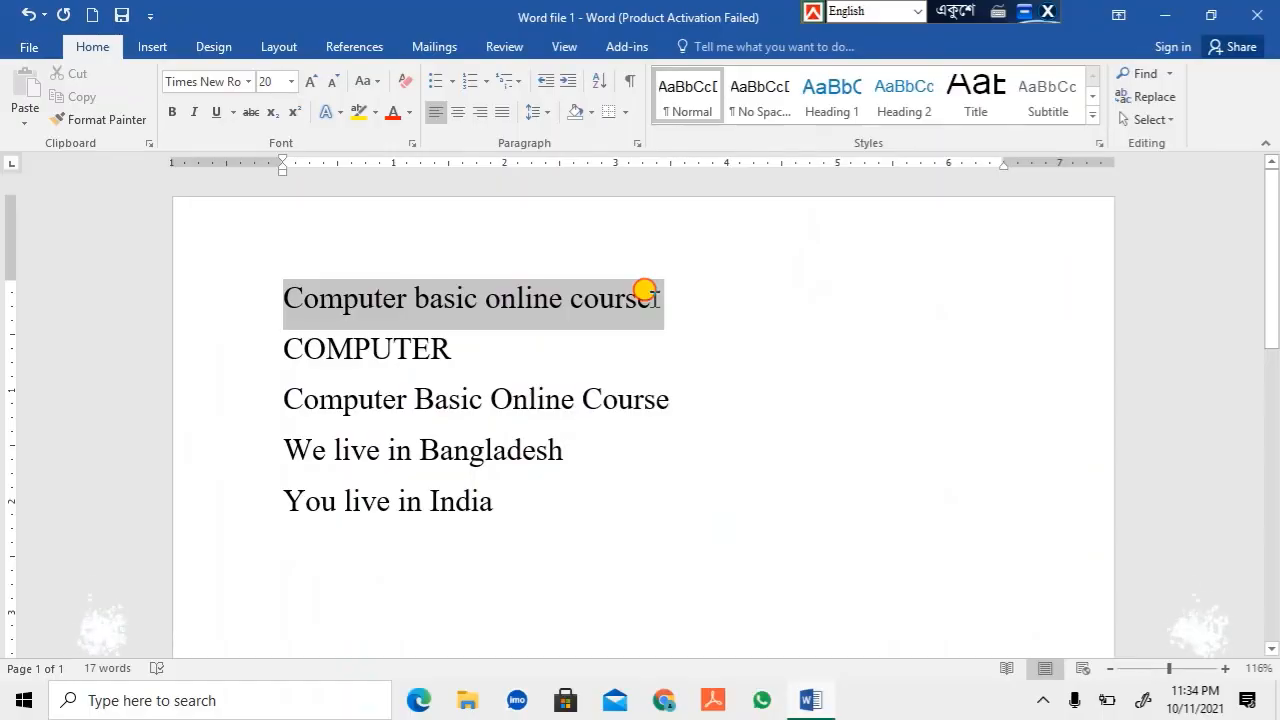
{"action": "left_click_drag", "start_coordinate": [645, 291], "coordinate": [288, 294]}
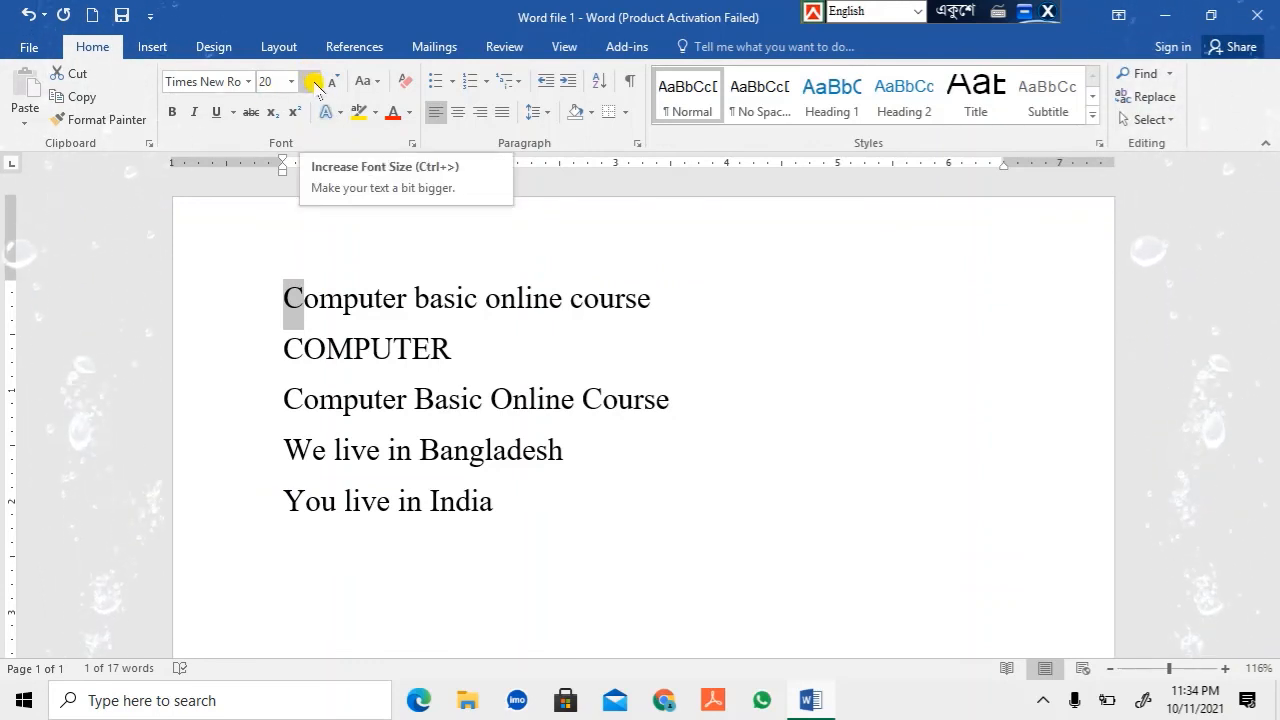
{"action": "left_click", "coordinate": [314, 84]}
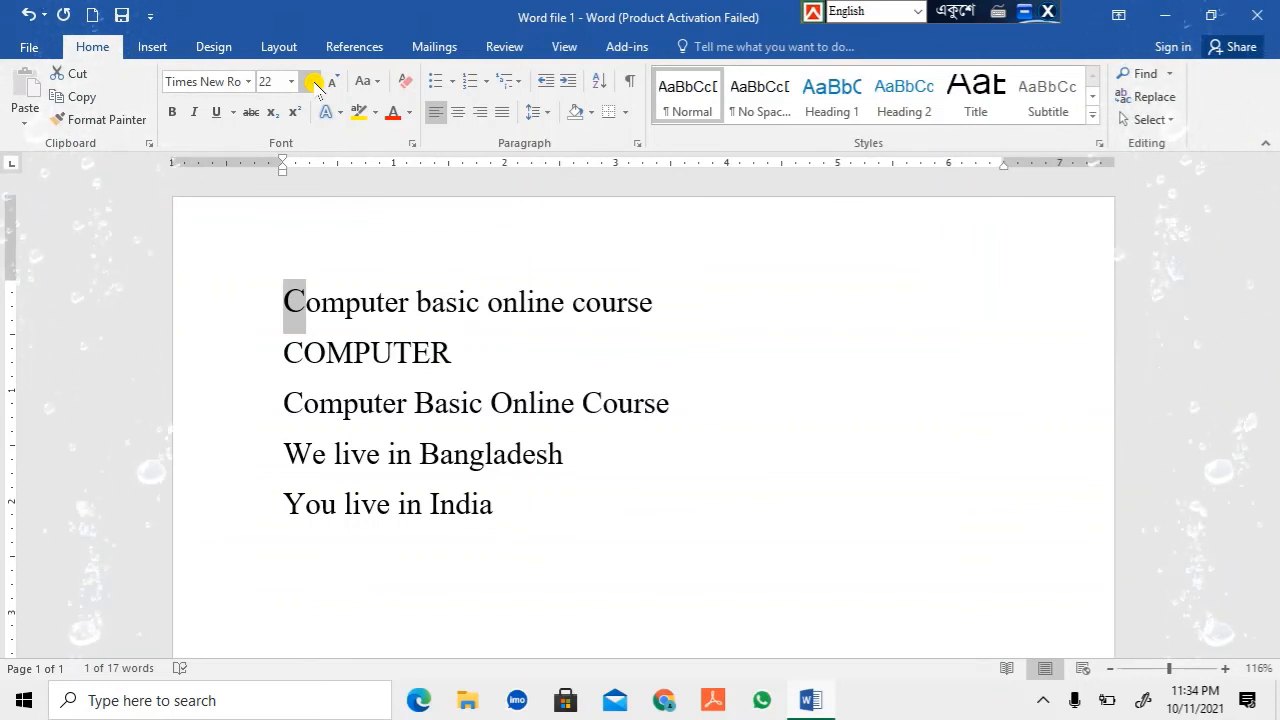
{"action": "left_click", "coordinate": [314, 84]}
{"action": "left_click", "coordinate": [314, 84]}
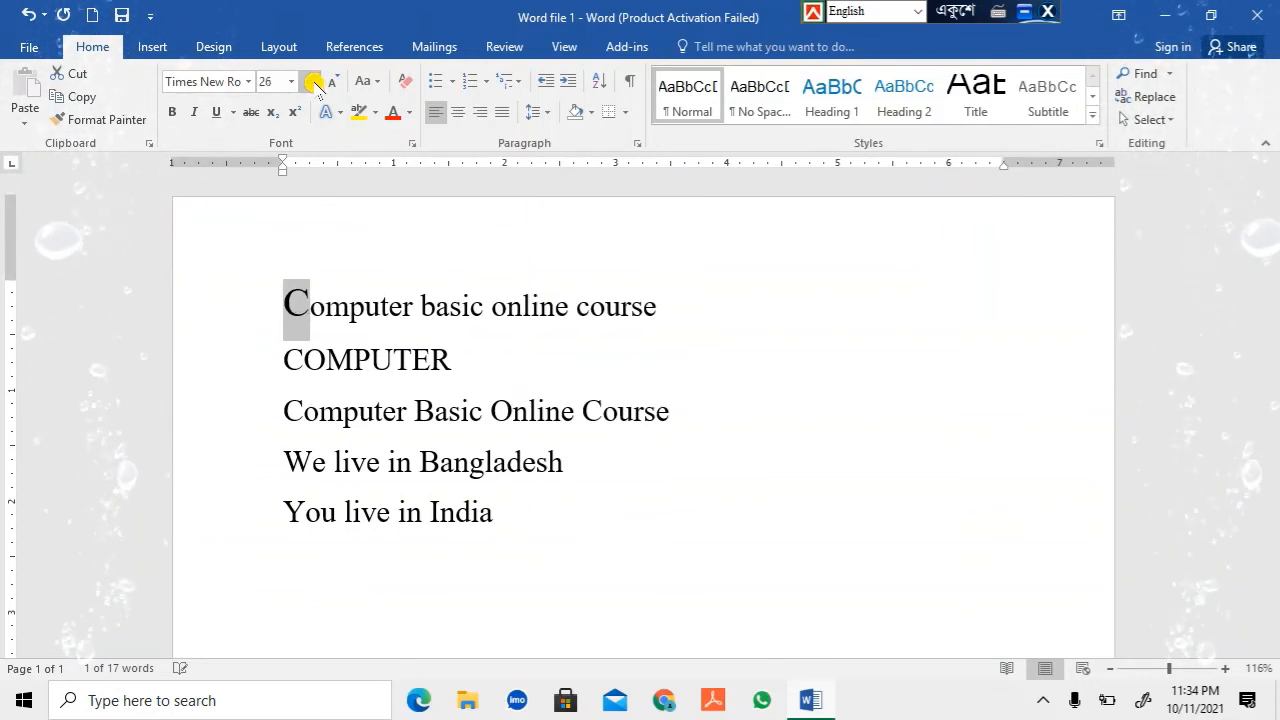
{"action": "left_click", "coordinate": [314, 84]}
{"action": "left_click", "coordinate": [314, 84]}
{"action": "left_click", "coordinate": [314, 84]}
{"action": "left_click", "coordinate": [314, 84]}
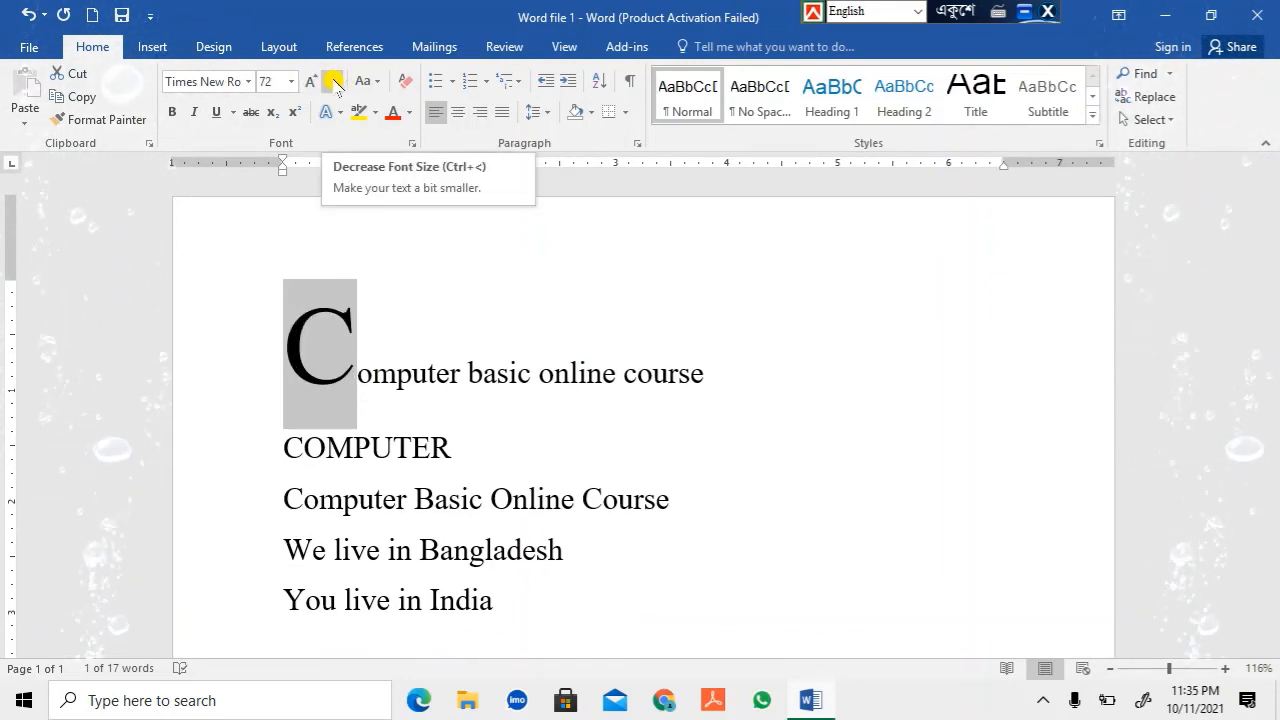
Shrink the first letter "C" of the first line in increments down to font size 20, and deselect it.
{"action": "left_click", "coordinate": [333, 82]}
{"action": "left_click", "coordinate": [333, 82]}
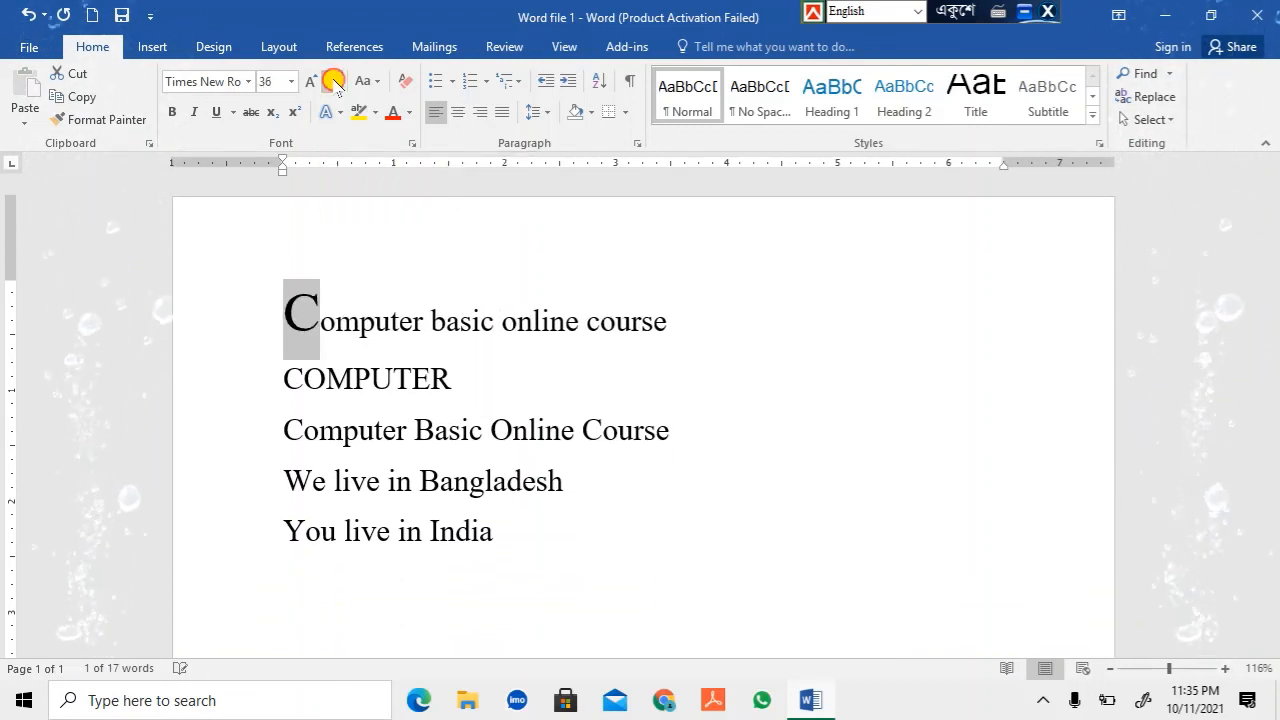
{"action": "left_click", "coordinate": [333, 82]}
{"action": "left_click", "coordinate": [333, 82]}
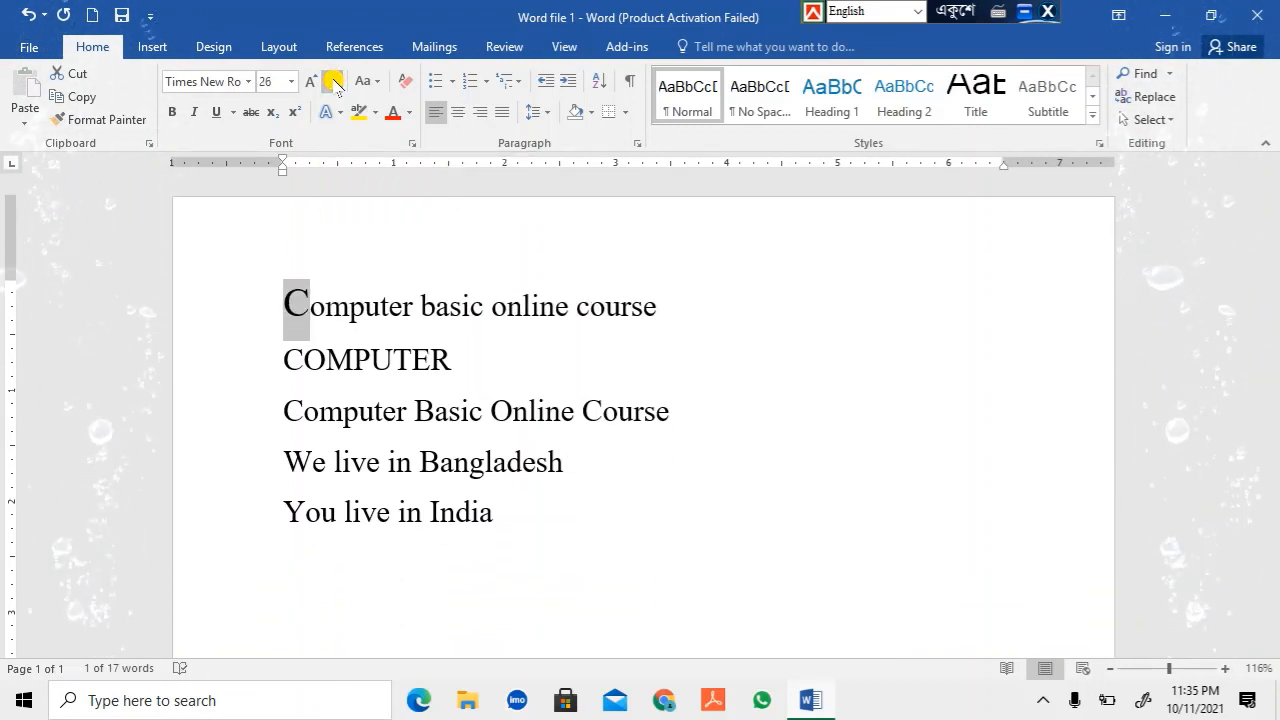
{"action": "left_click", "coordinate": [333, 82]}
{"action": "left_click", "coordinate": [333, 82]}
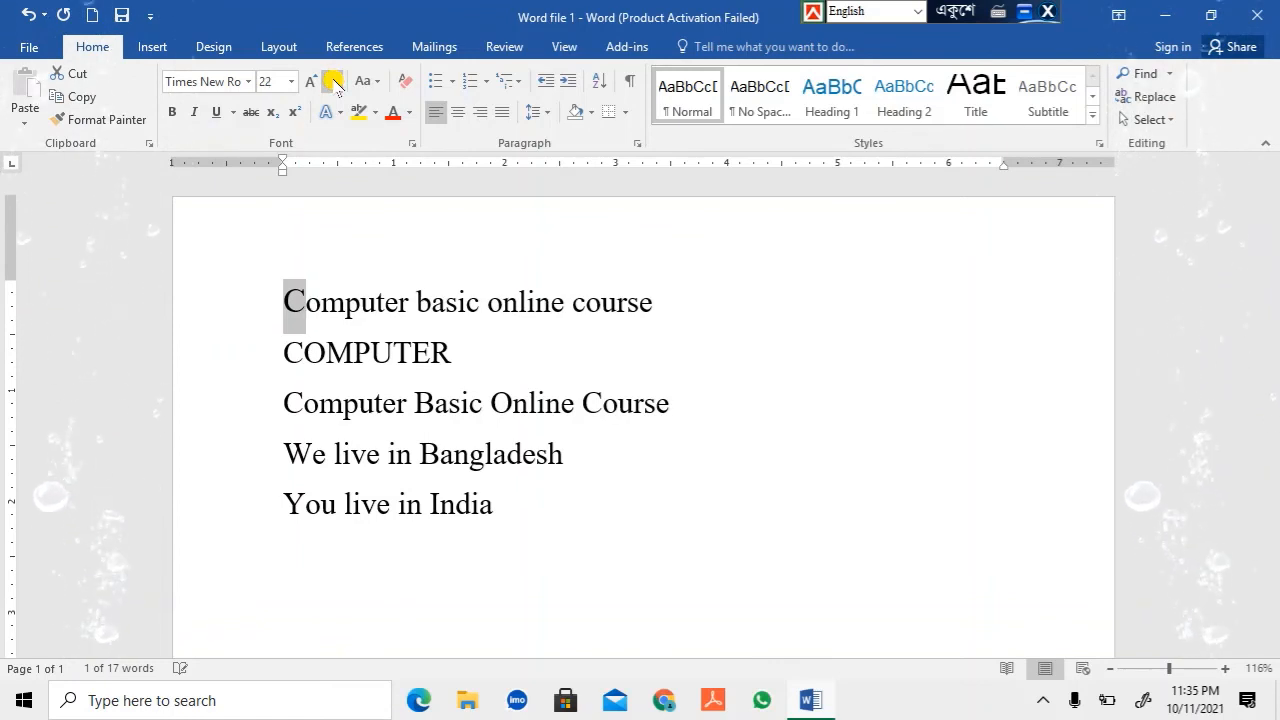
{"action": "left_click", "coordinate": [333, 82]}
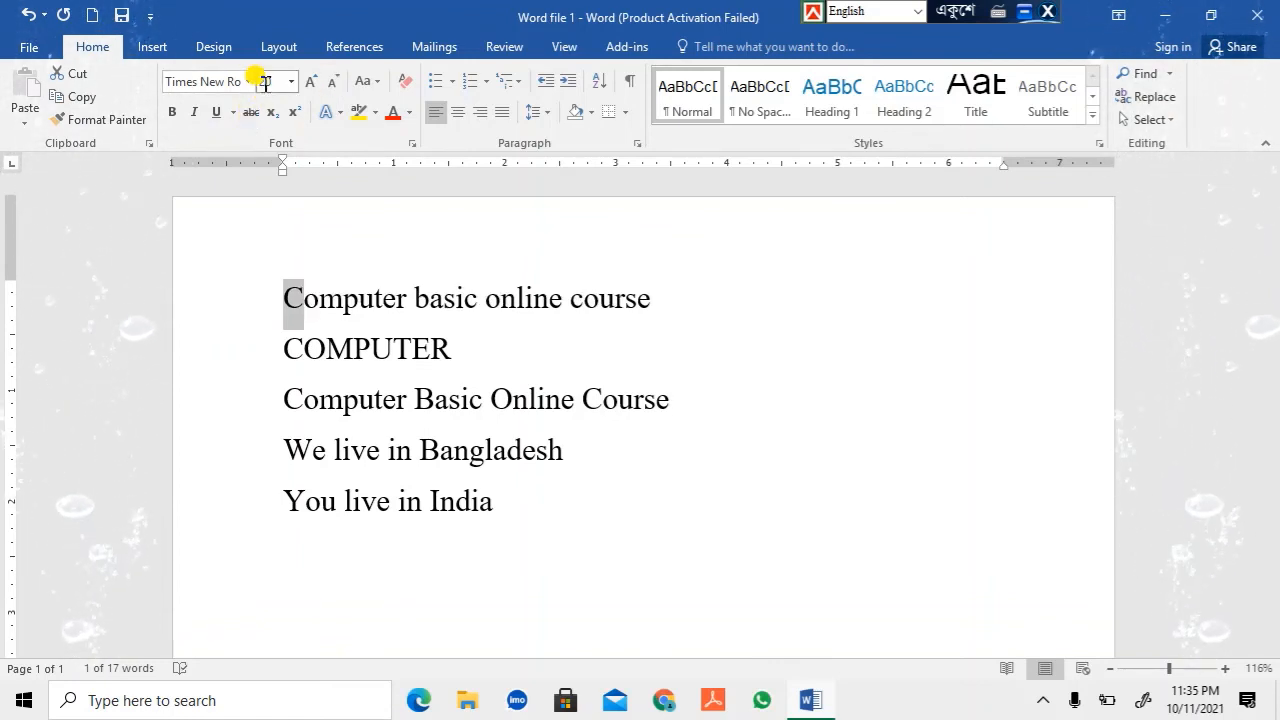
{"action": "left_click", "coordinate": [320, 298]}
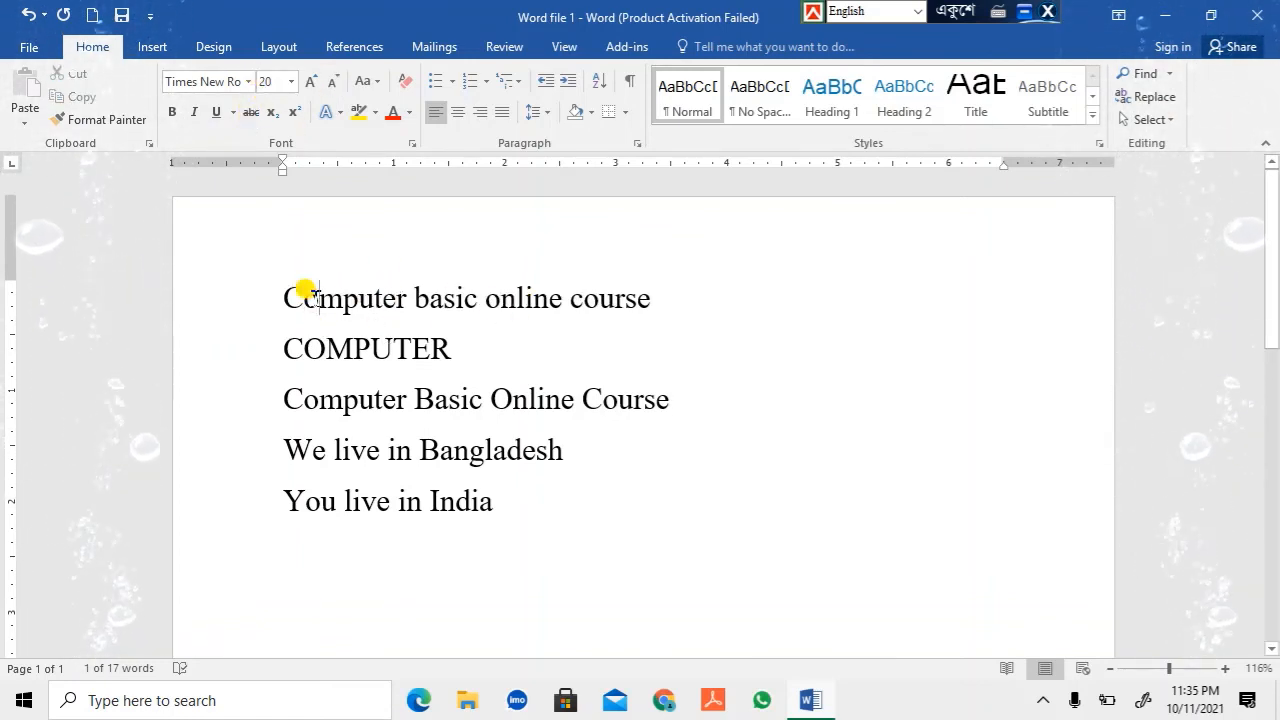
Select the entire first line, enlarge its text in increments, and shrink it back to font size 22.
{"action": "left_click_drag", "start_coordinate": [283, 292], "coordinate": [637, 286]}
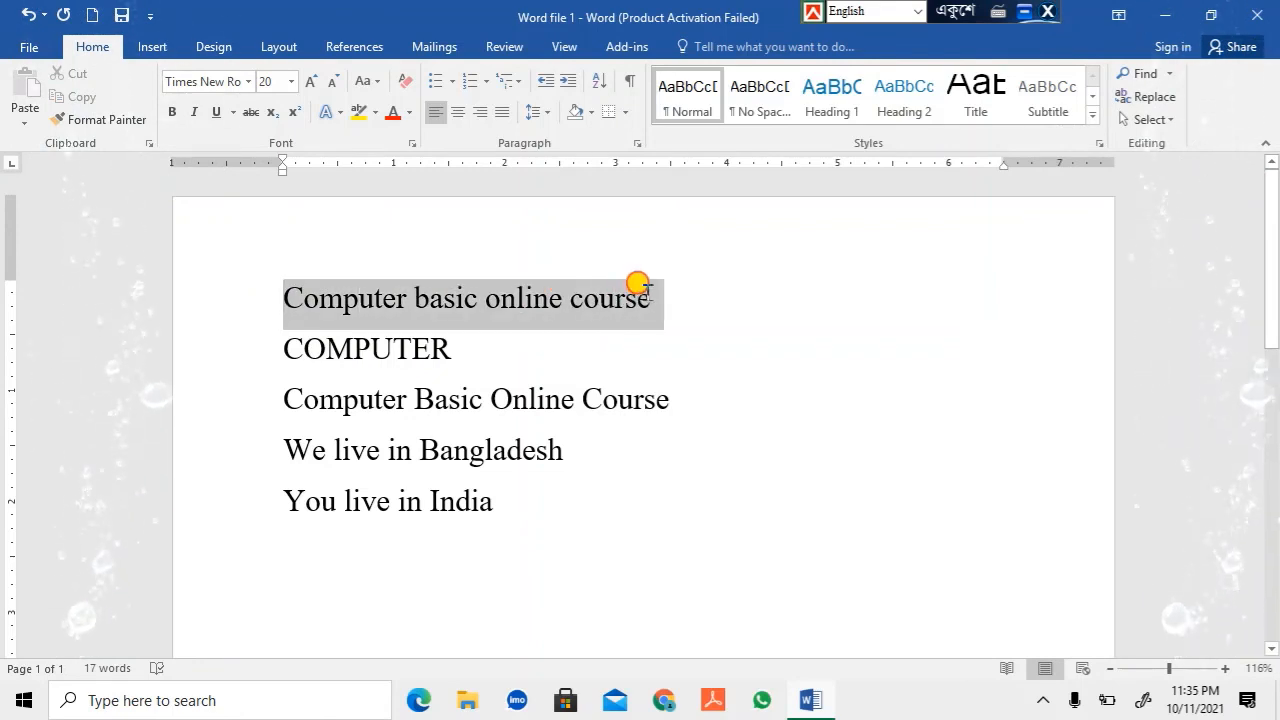
{"action": "left_click", "coordinate": [310, 80]}
{"action": "left_click", "coordinate": [310, 80]}
{"action": "left_click", "coordinate": [310, 80]}
{"action": "left_click", "coordinate": [310, 80]}
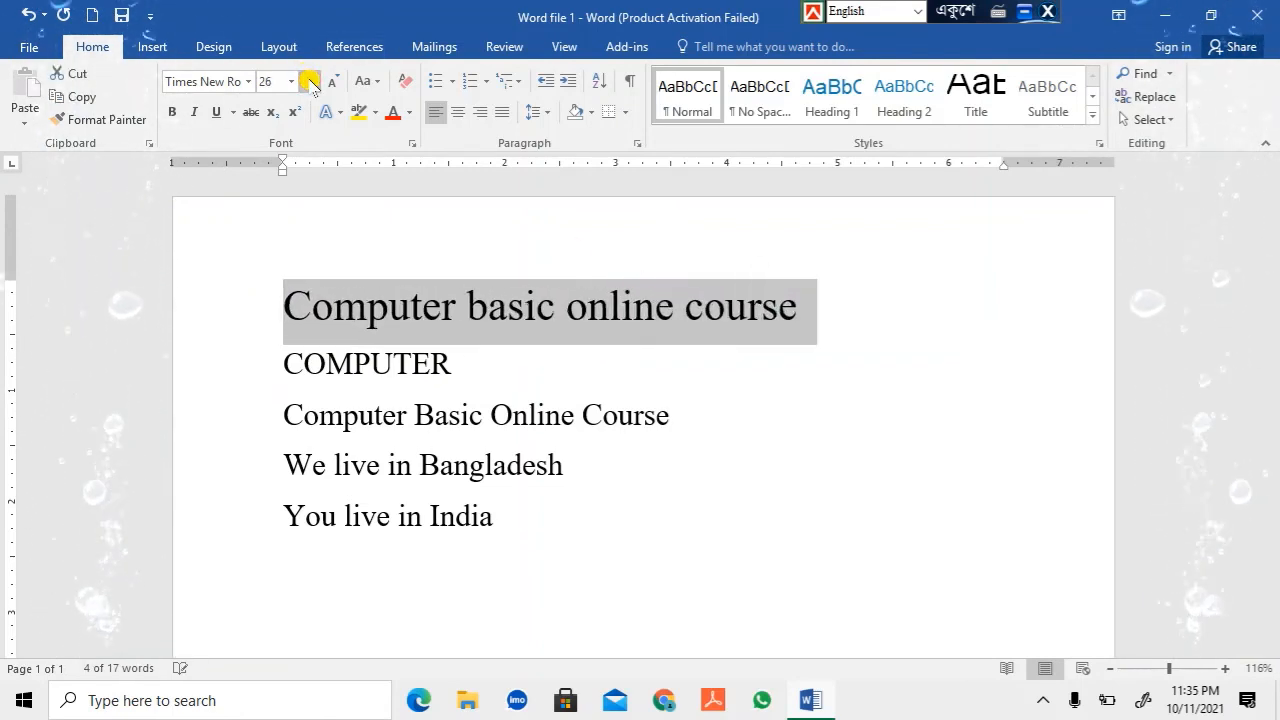
{"action": "left_click", "coordinate": [333, 81]}
{"action": "left_click", "coordinate": [333, 81]}
{"action": "left_click", "coordinate": [333, 81]}
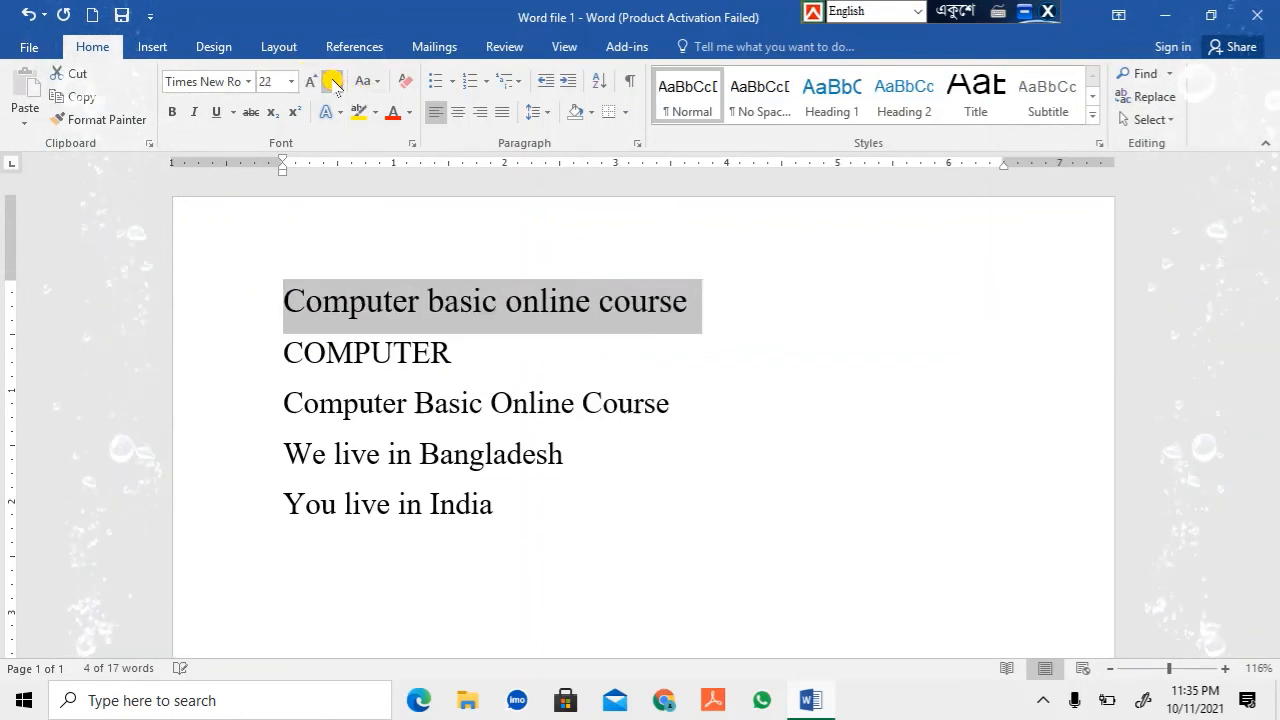
Enlarge the selected first line in increments up to font size 48.
{"action": "left_click", "coordinate": [310, 82]}
{"action": "left_click", "coordinate": [310, 82]}
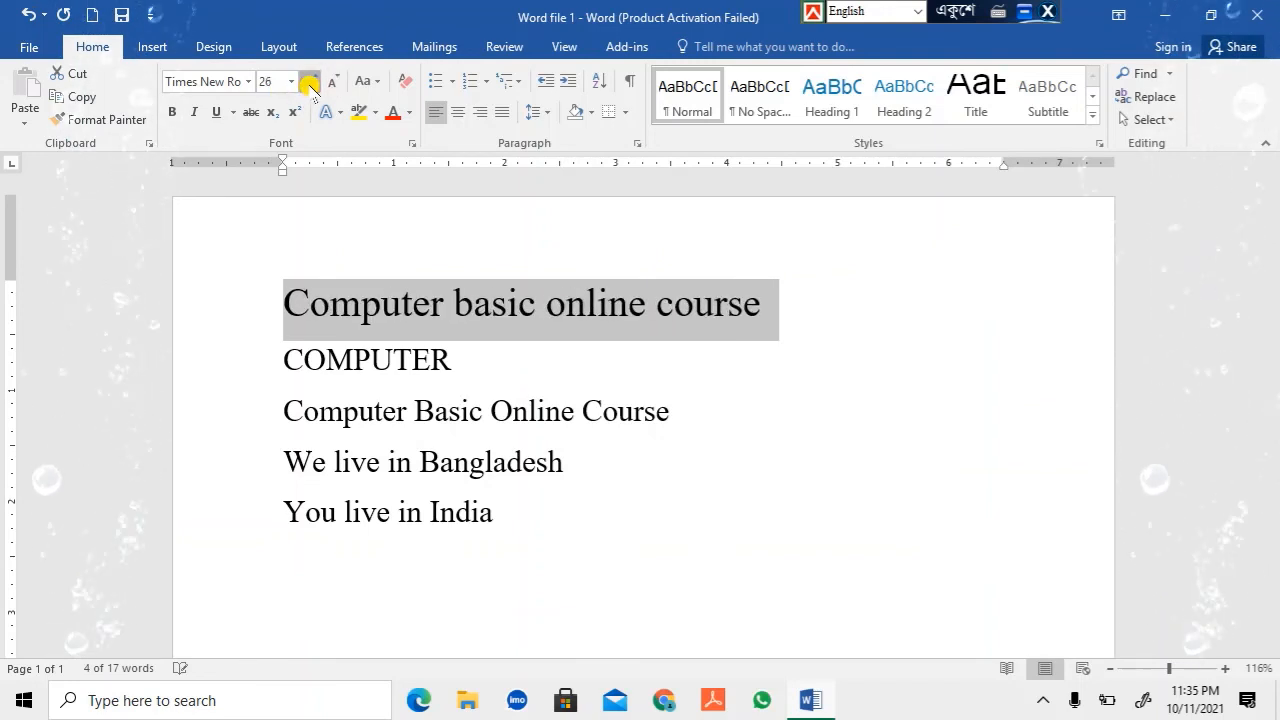
{"action": "left_click", "coordinate": [310, 82]}
{"action": "left_click", "coordinate": [310, 82]}
{"action": "left_click", "coordinate": [310, 82]}
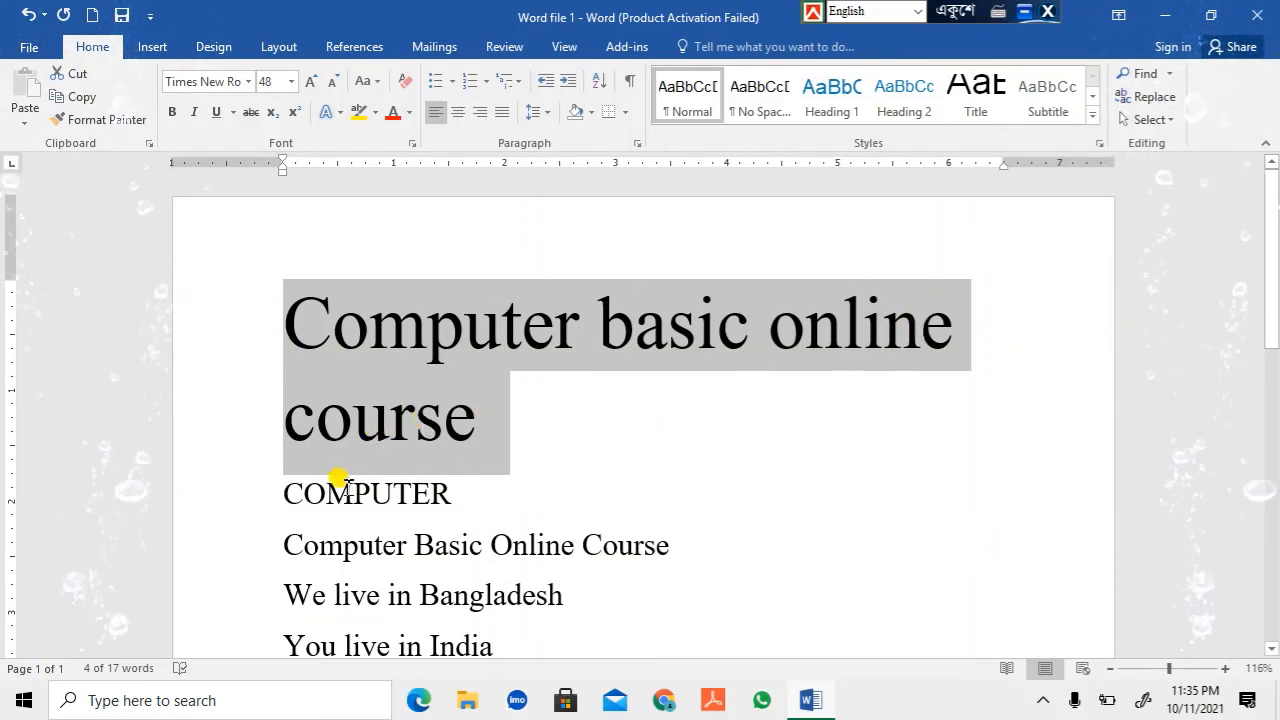
{"action": "left_click_drag", "start_coordinate": [284, 494], "coordinate": [452, 490]}
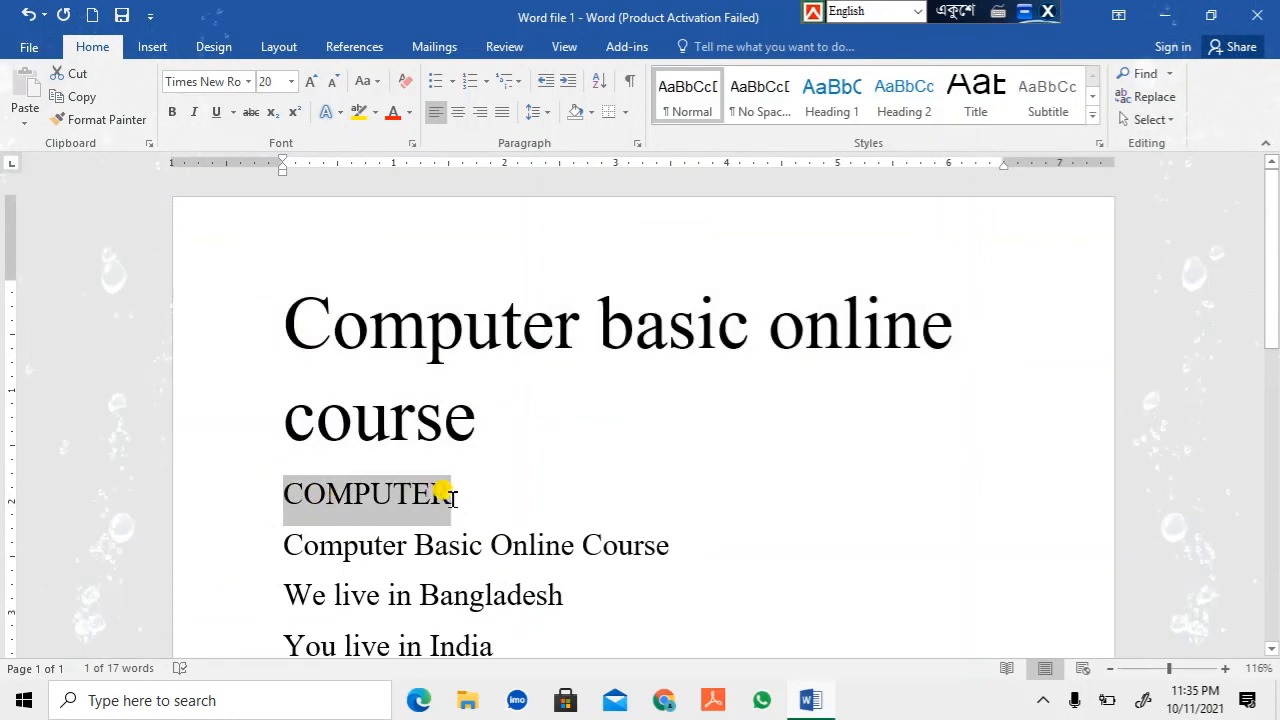
{"action": "left_click", "coordinate": [450, 497]}
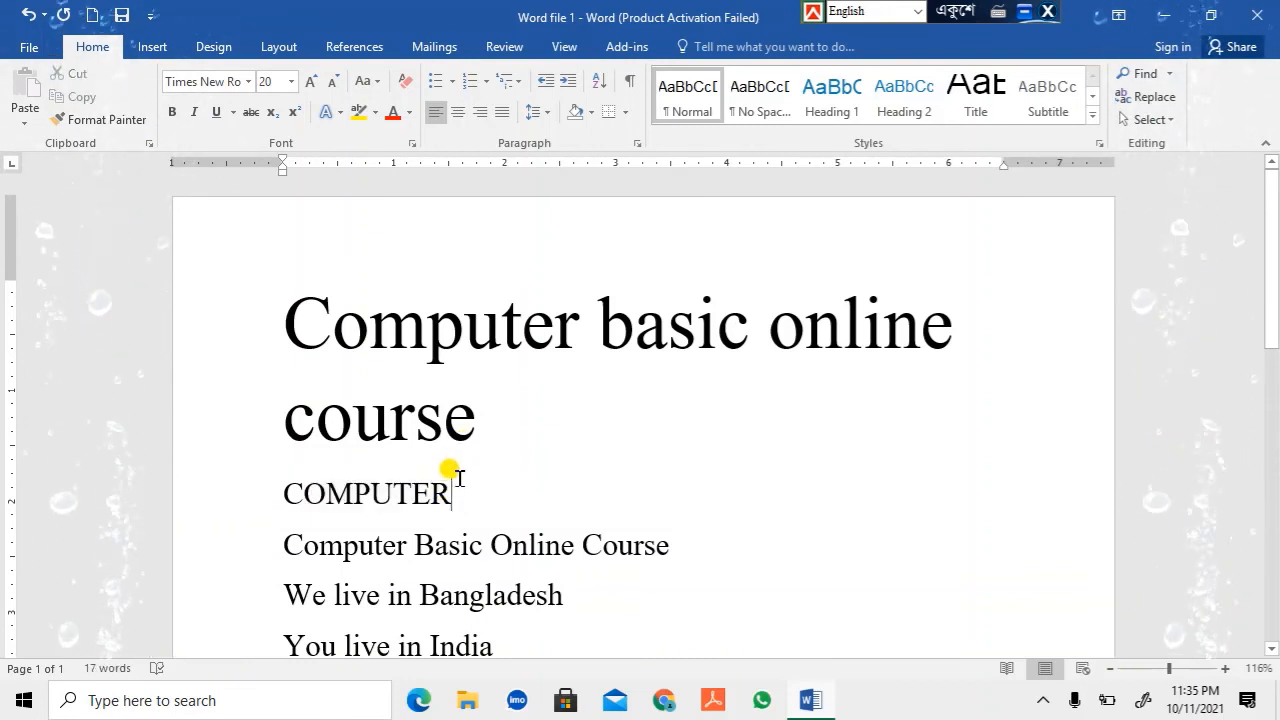
{"action": "left_click", "coordinate": [467, 410]}
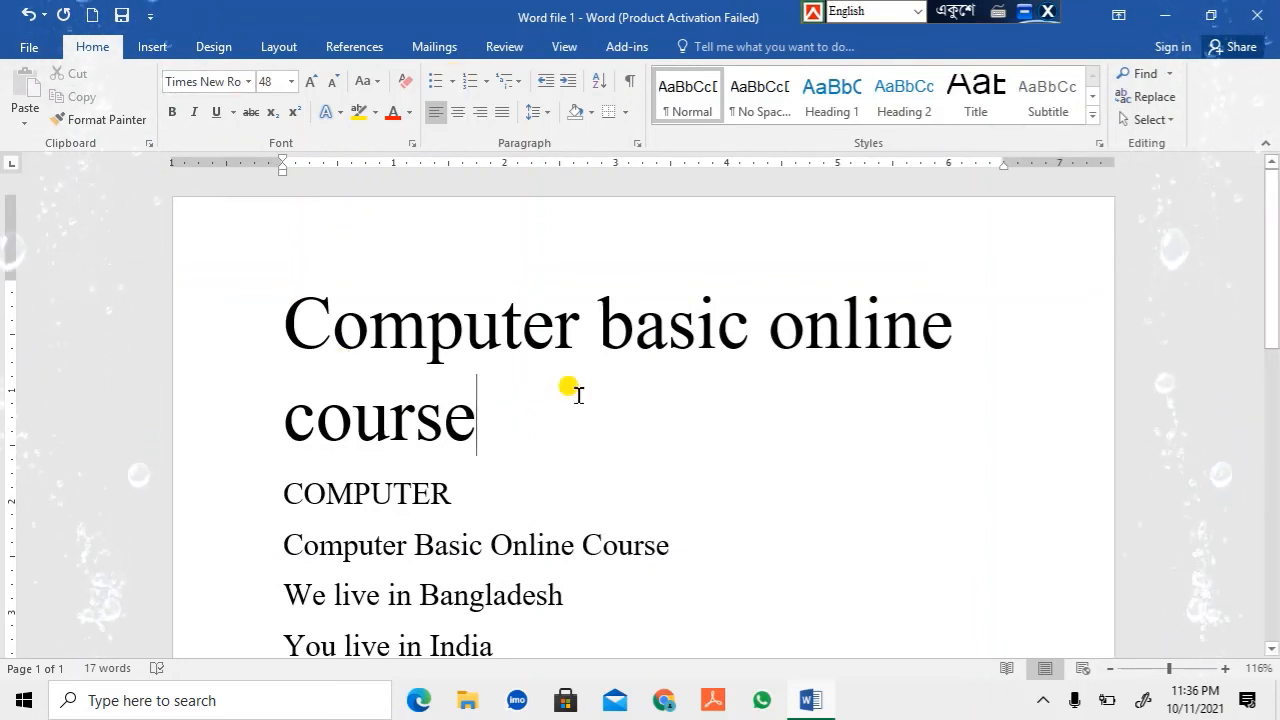
Select the entire first line, shrink its text by two font-size increments, and deselect it.
{"action": "scroll", "coordinate": [552, 393], "scroll_direction": "down", "scroll_amount": 1}
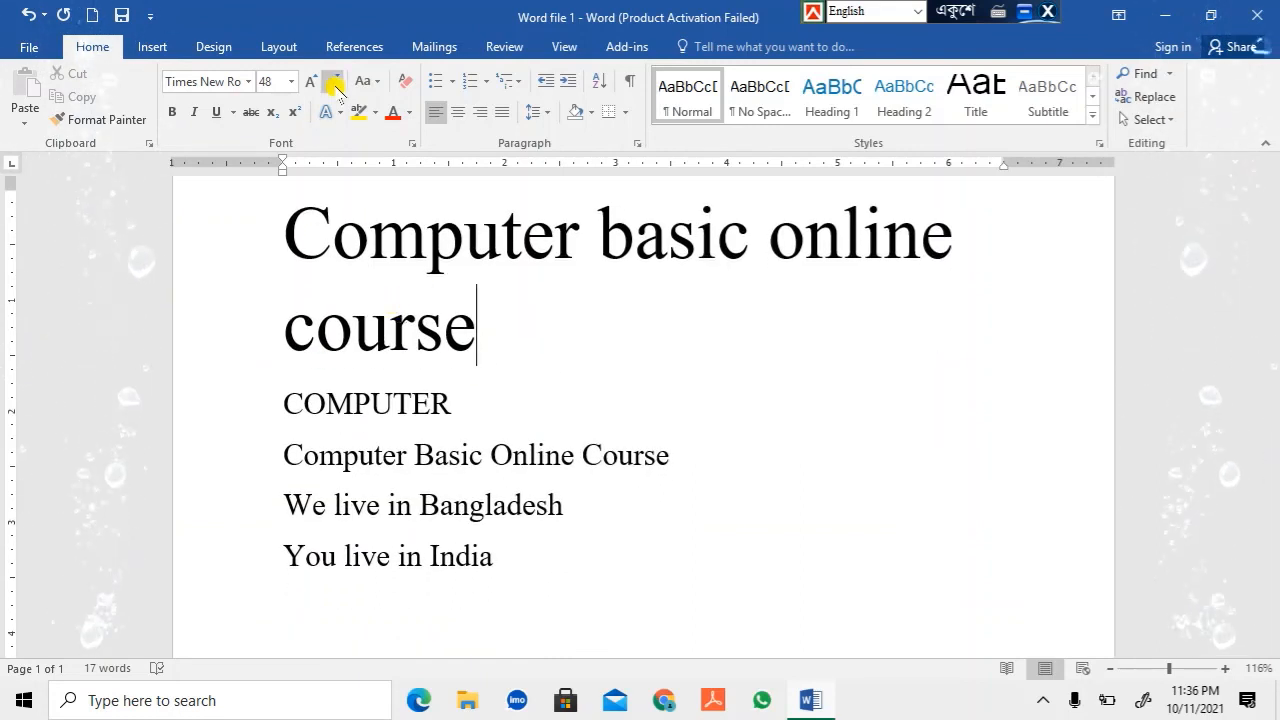
{"action": "left_click_drag", "start_coordinate": [280, 217], "coordinate": [480, 320]}
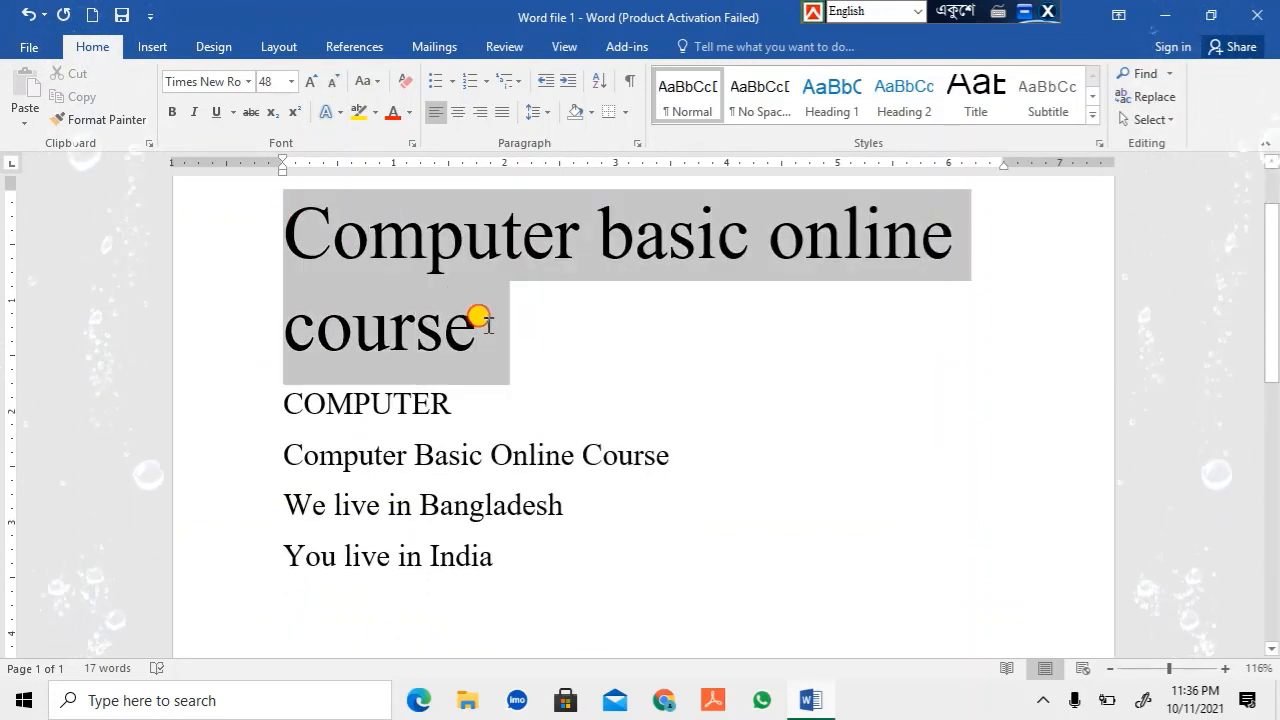
{"action": "left_click", "coordinate": [333, 81]}
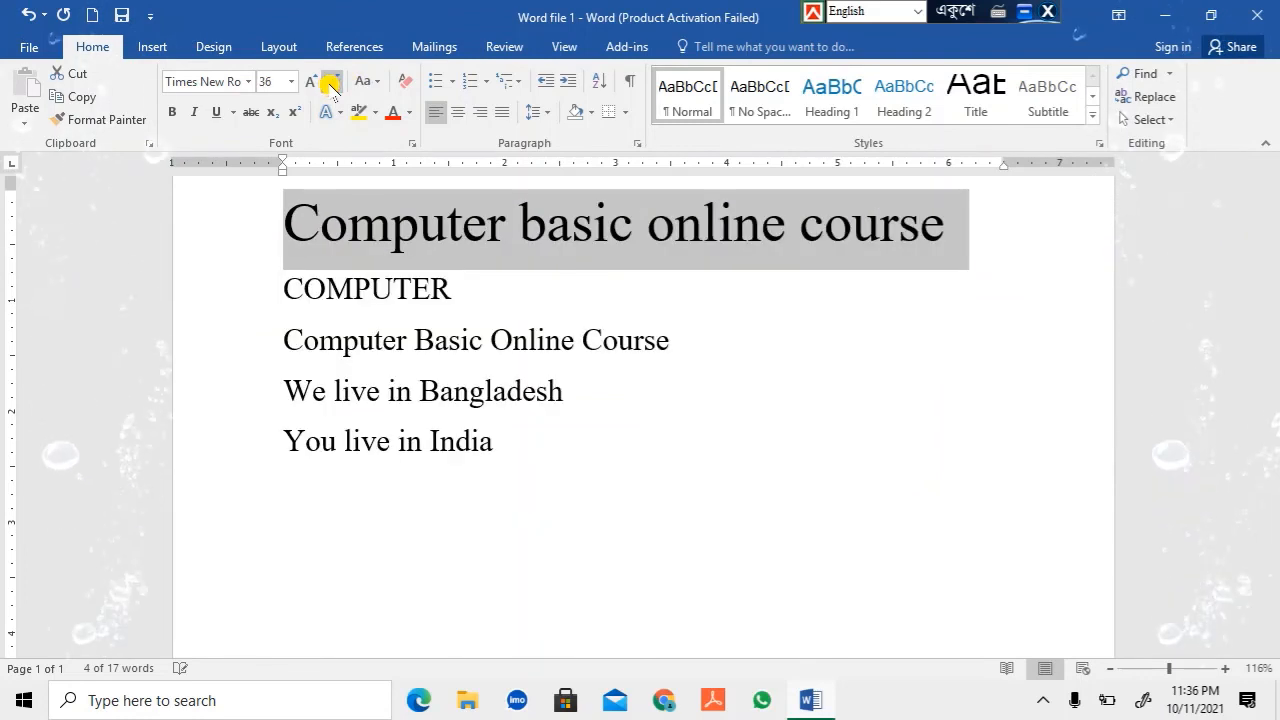
{"action": "left_click", "coordinate": [333, 81]}
{"action": "left_click", "coordinate": [845, 304]}
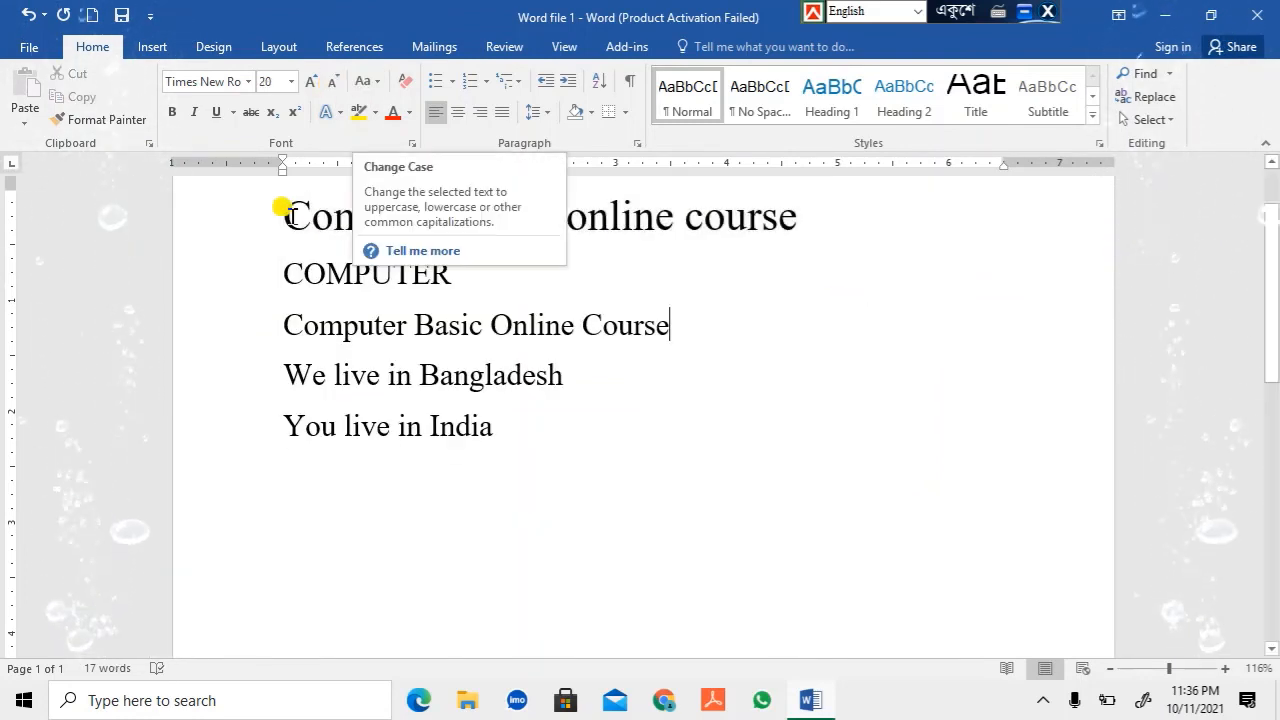
Select the third line, "Computer Basic Online Course", and change its case to lowercase.
{"action": "left_click_drag", "start_coordinate": [283, 276], "coordinate": [449, 277]}
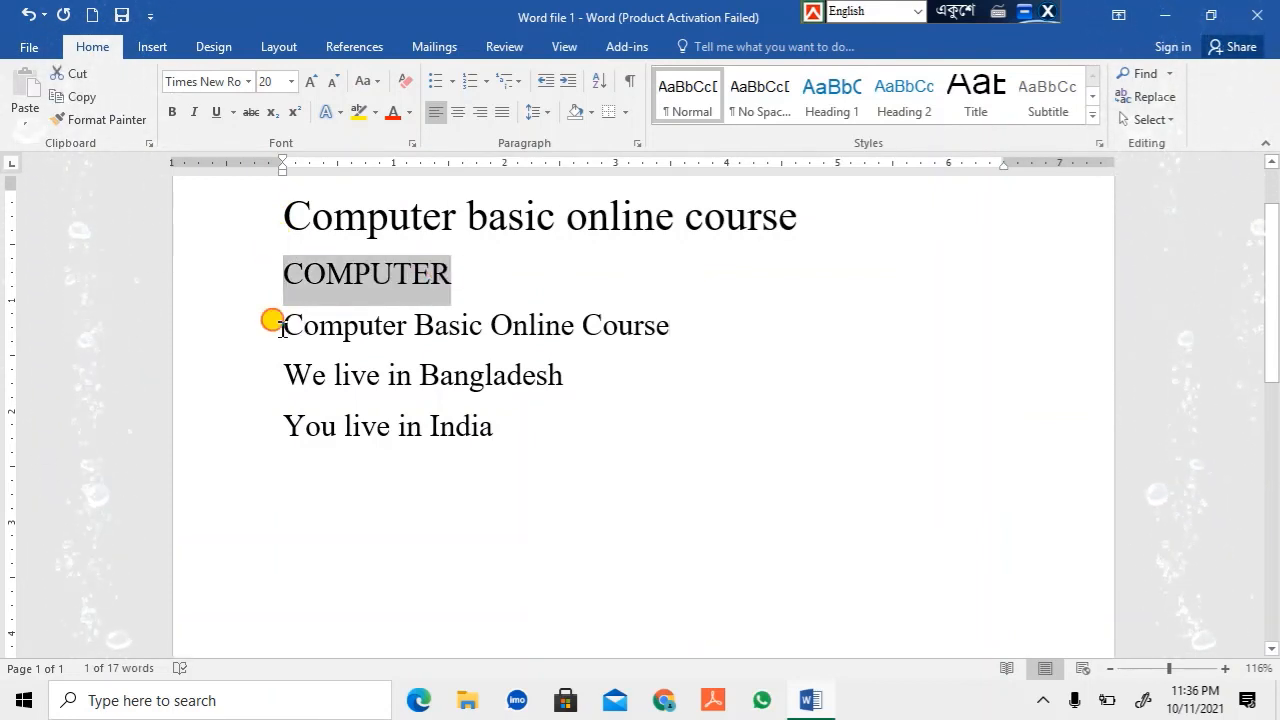
{"action": "left_click_drag", "start_coordinate": [273, 322], "coordinate": [673, 333]}
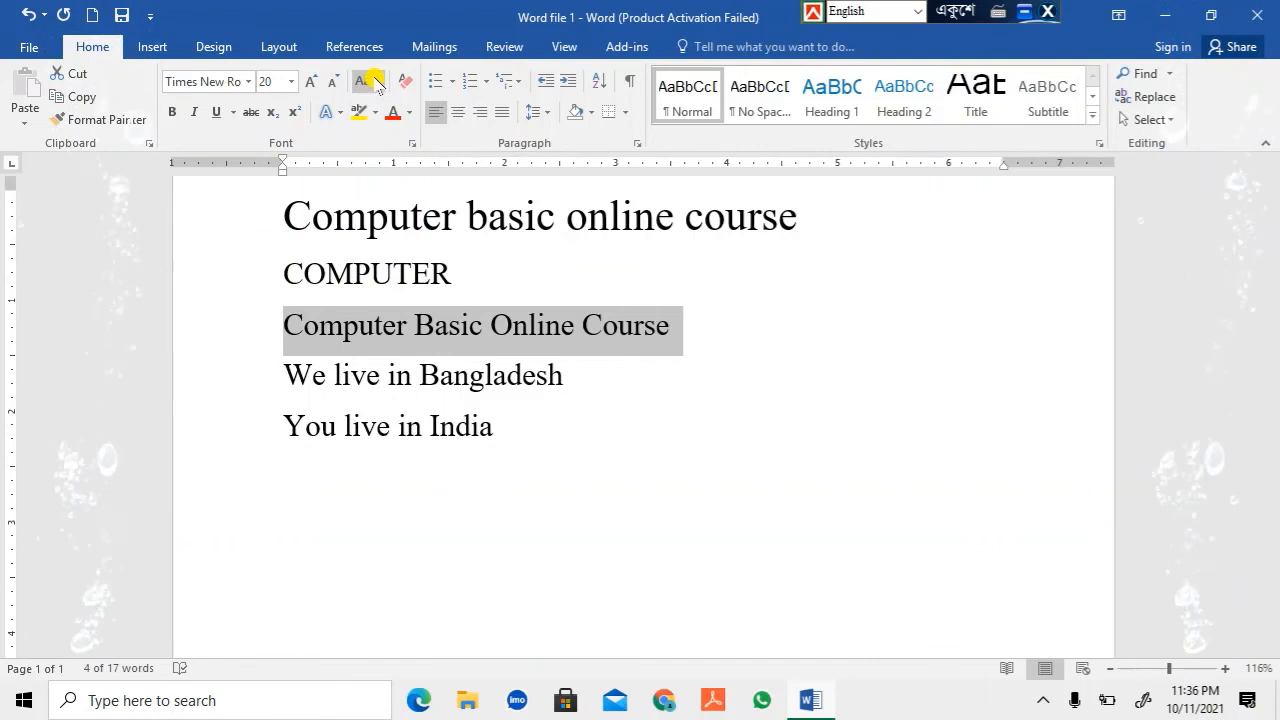
{"action": "left_click", "coordinate": [372, 82]}
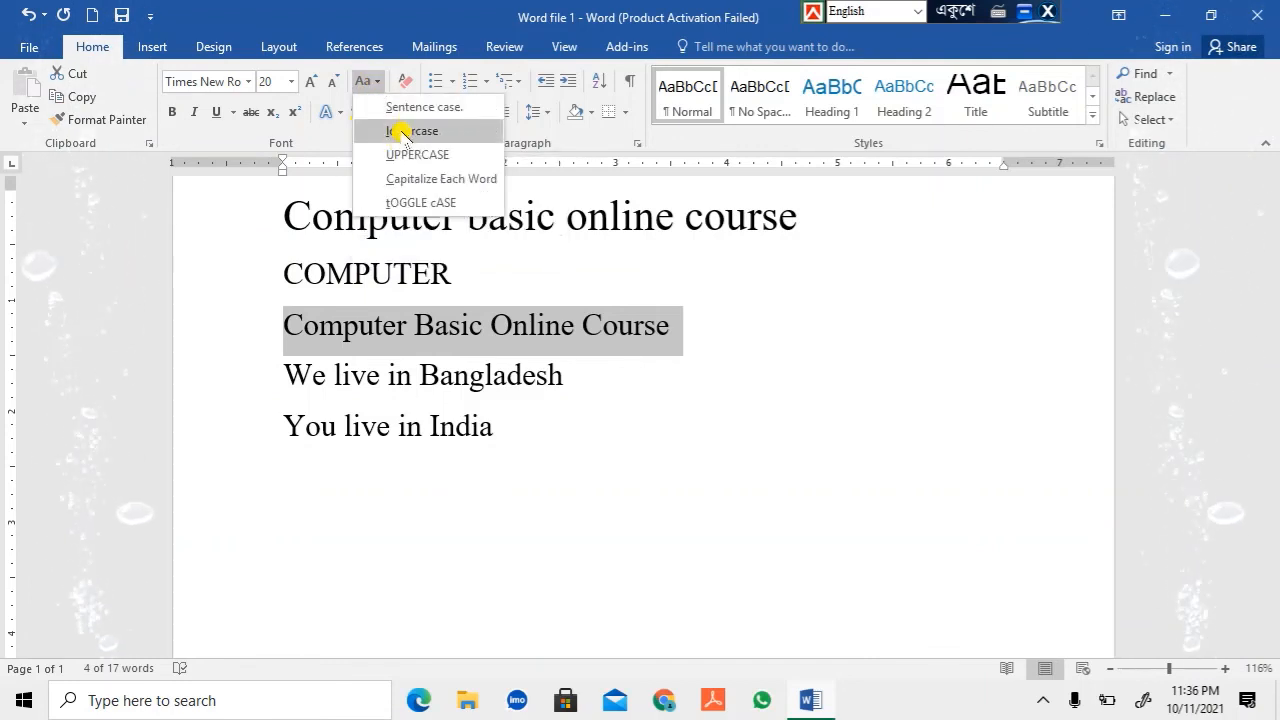
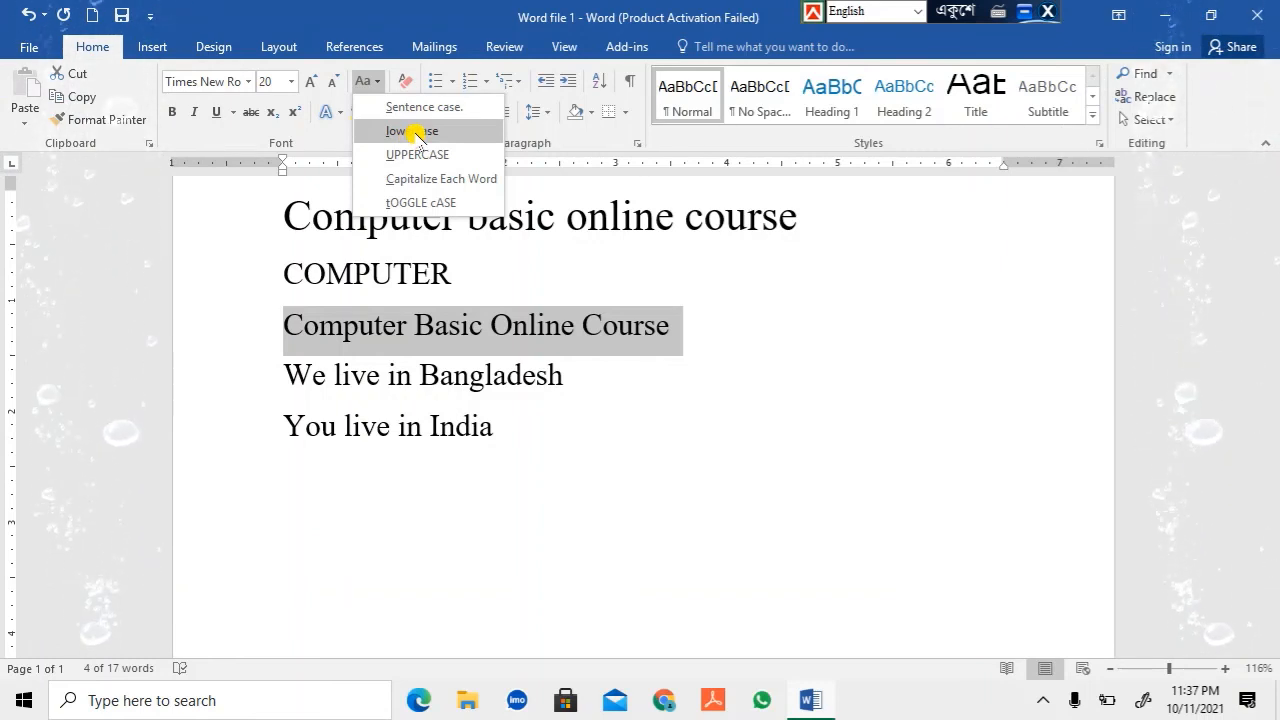
{"action": "left_click", "coordinate": [415, 131]}
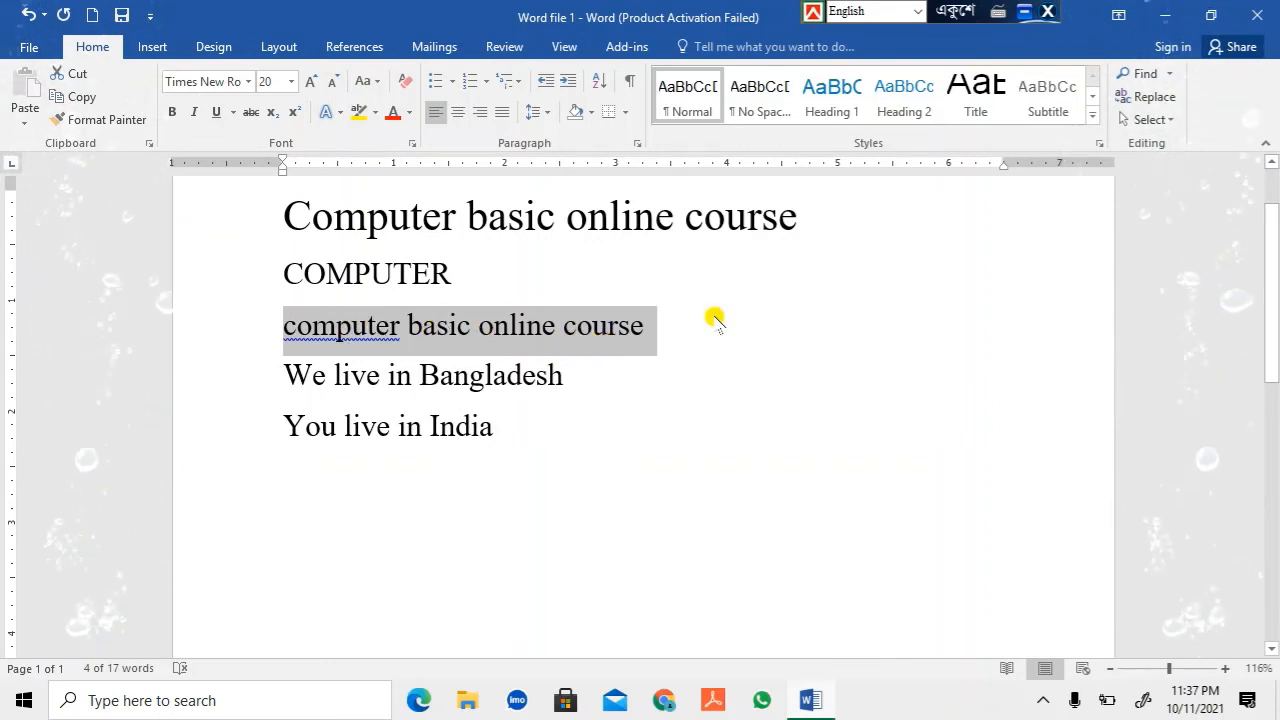
Change the selected third line to UPPERCASE, and then to Capitalize Each Word.
{"action": "left_click", "coordinate": [367, 81]}
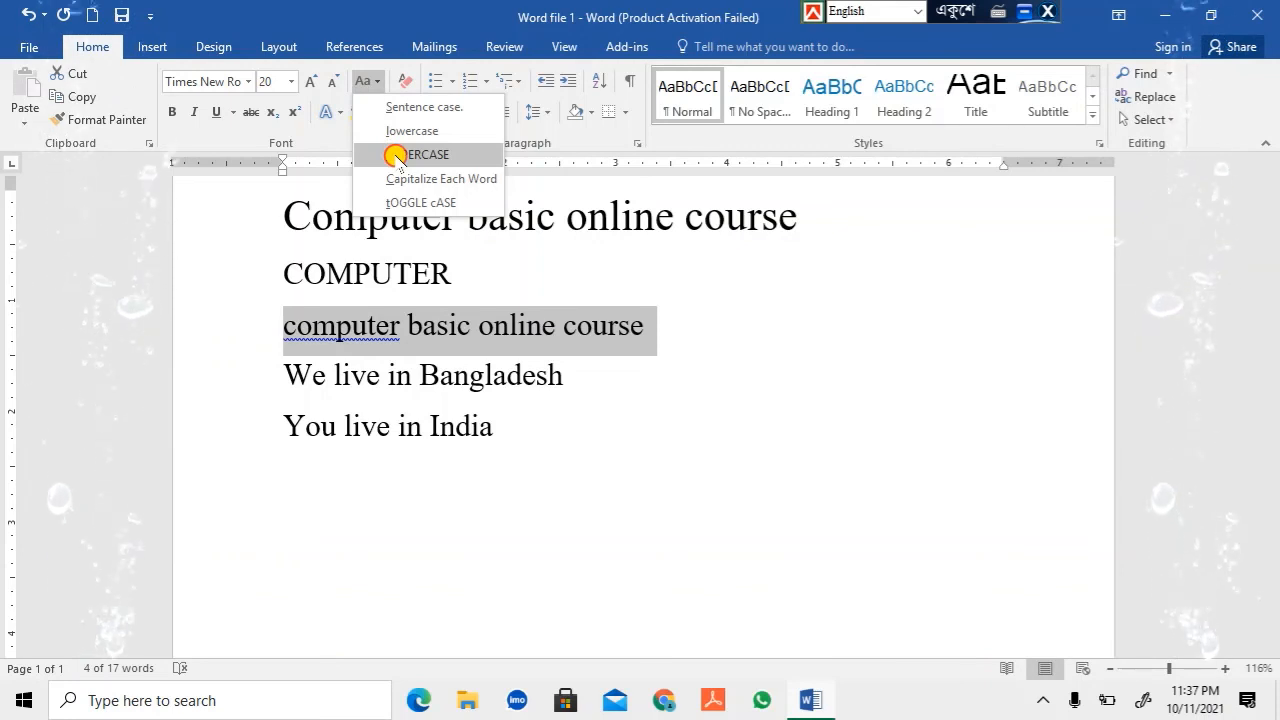
{"action": "left_click", "coordinate": [397, 156]}
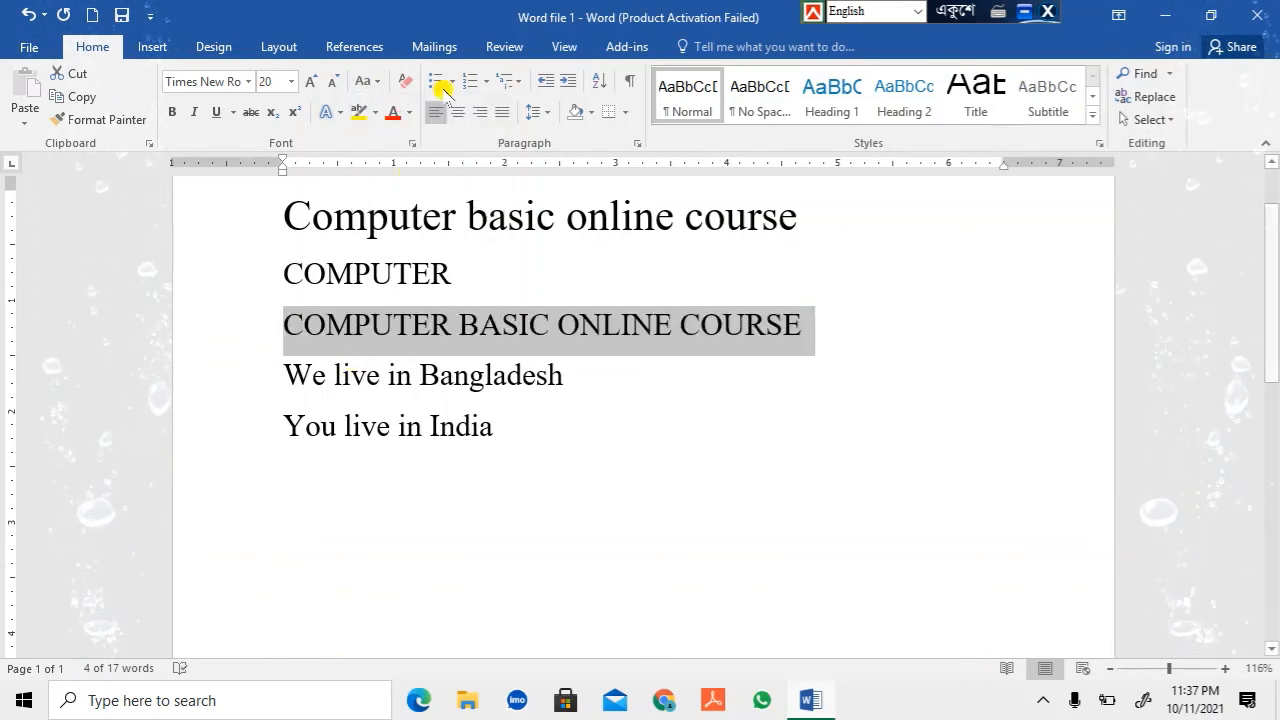
{"action": "left_click", "coordinate": [378, 82]}
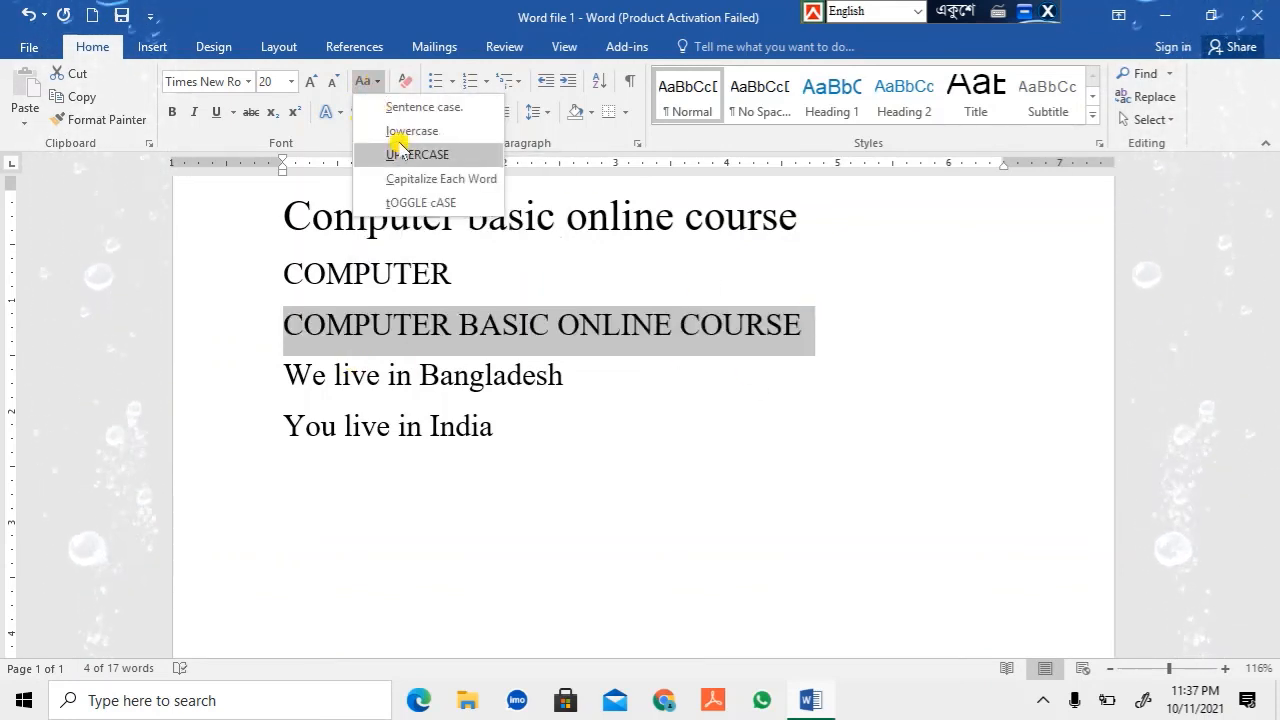
{"action": "left_click", "coordinate": [420, 182]}
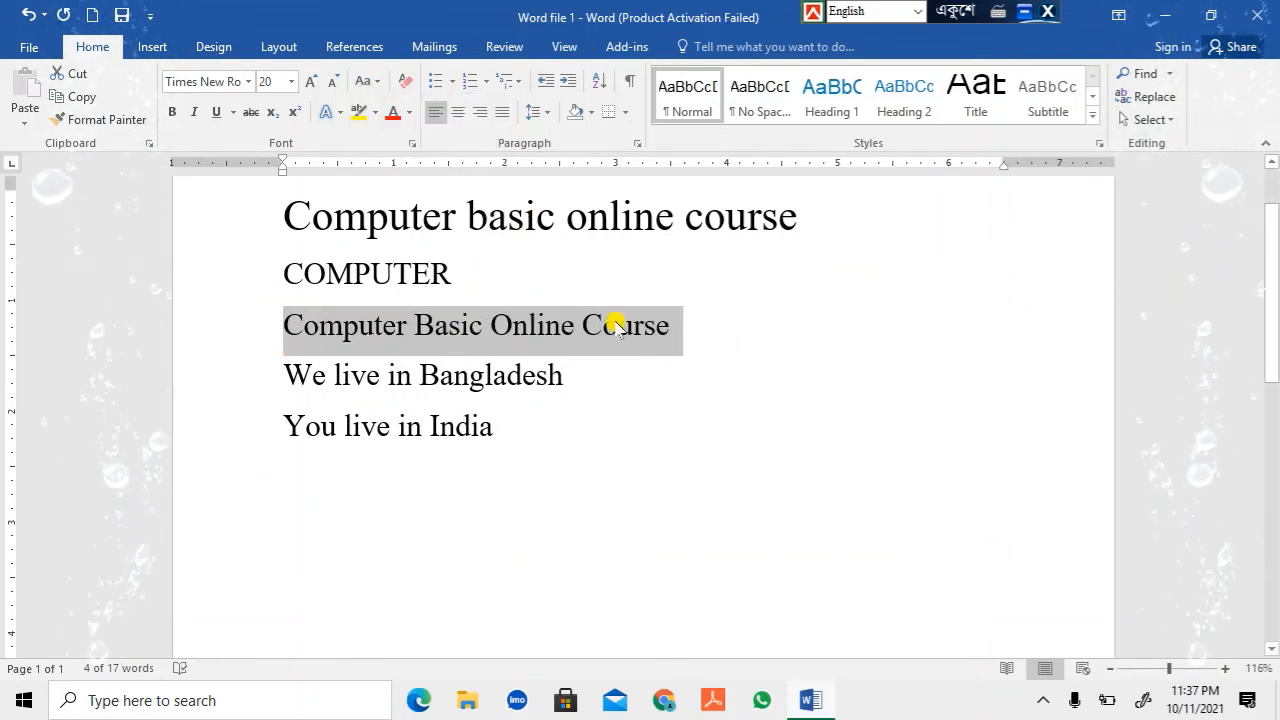
Reselect the whole third line and apply tOGGLE cASE to it.
{"action": "left_click", "coordinate": [291, 327]}
{"action": "left_click_drag", "start_coordinate": [304, 327], "coordinate": [271, 320]}
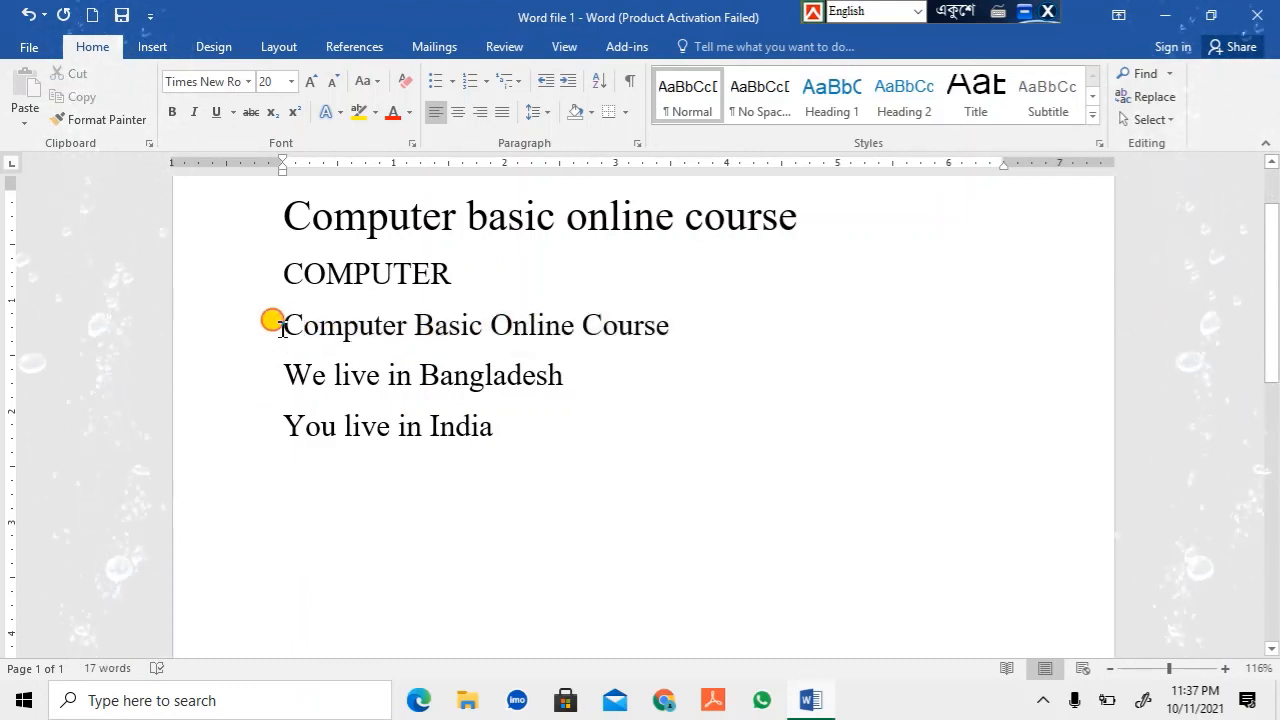
{"action": "left_click", "coordinate": [433, 328]}
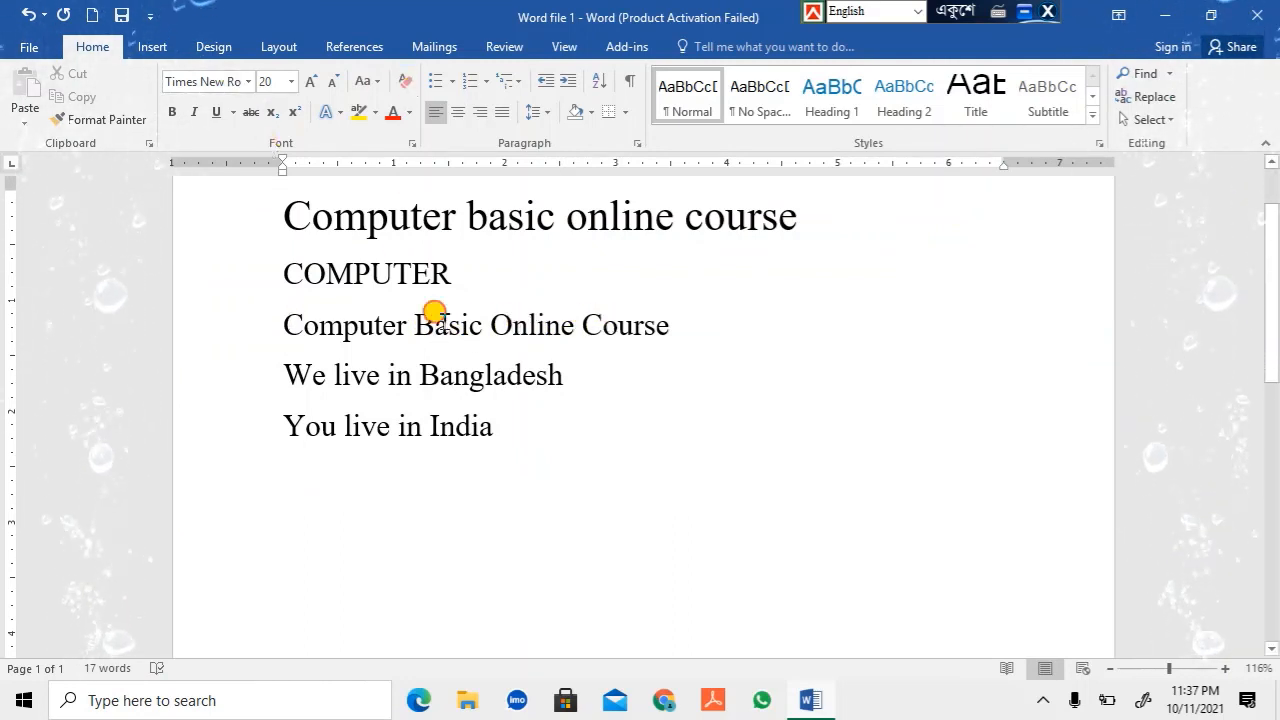
{"action": "left_click_drag", "start_coordinate": [434, 309], "coordinate": [670, 318]}
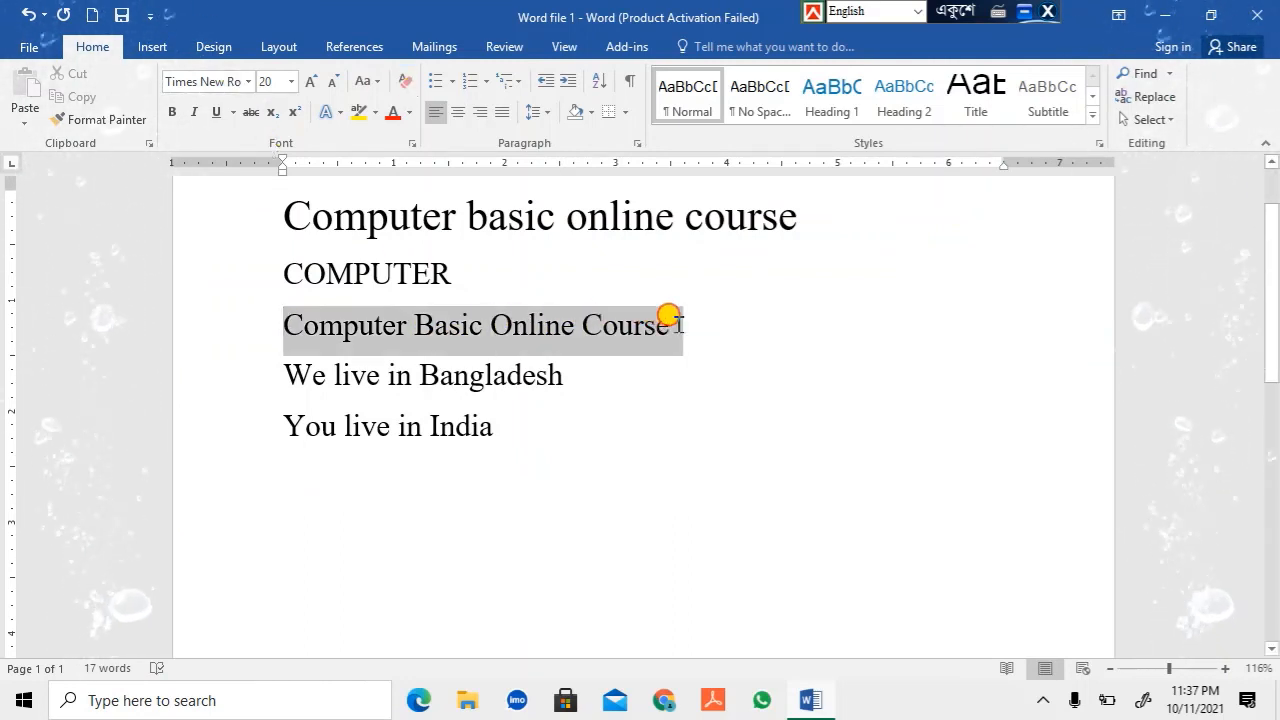
{"action": "left_click", "coordinate": [370, 81]}
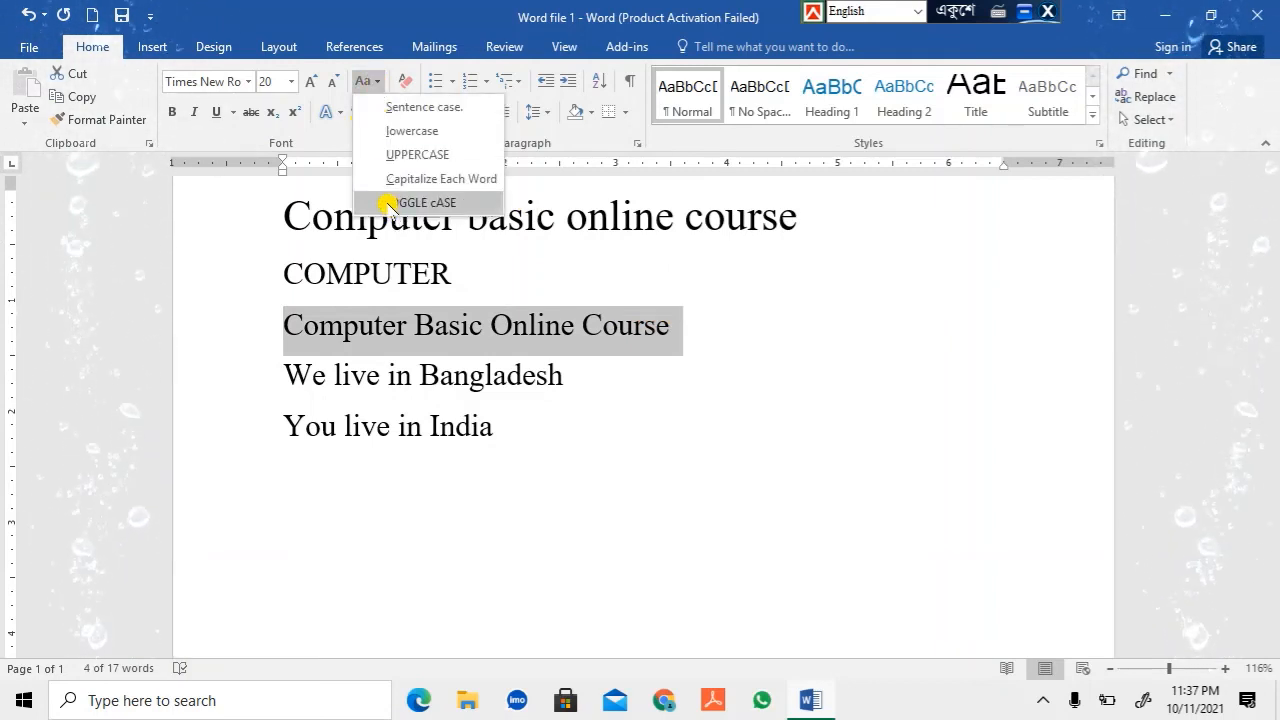
{"action": "left_click", "coordinate": [389, 203]}
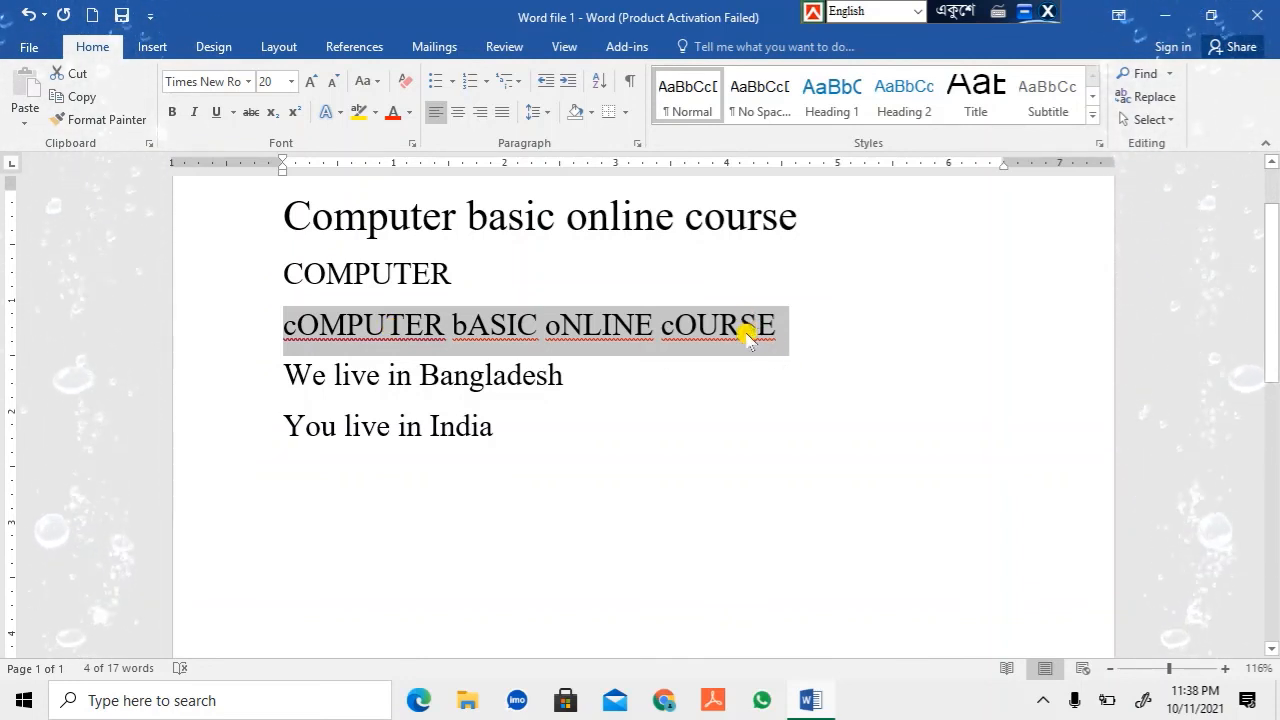
Replace the misspelled "cOMPUTER" in the third line with the spelling suggestion "computer".
{"action": "left_click", "coordinate": [392, 329]}
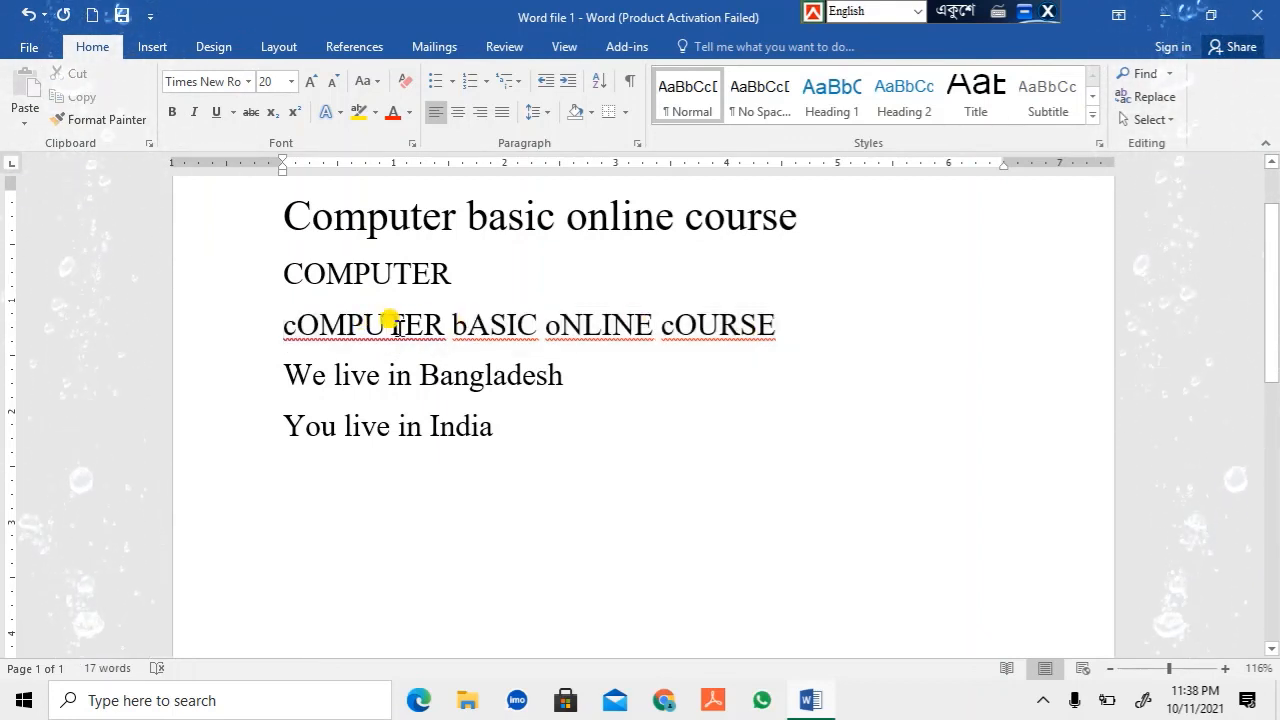
{"action": "right_click", "coordinate": [394, 325]}
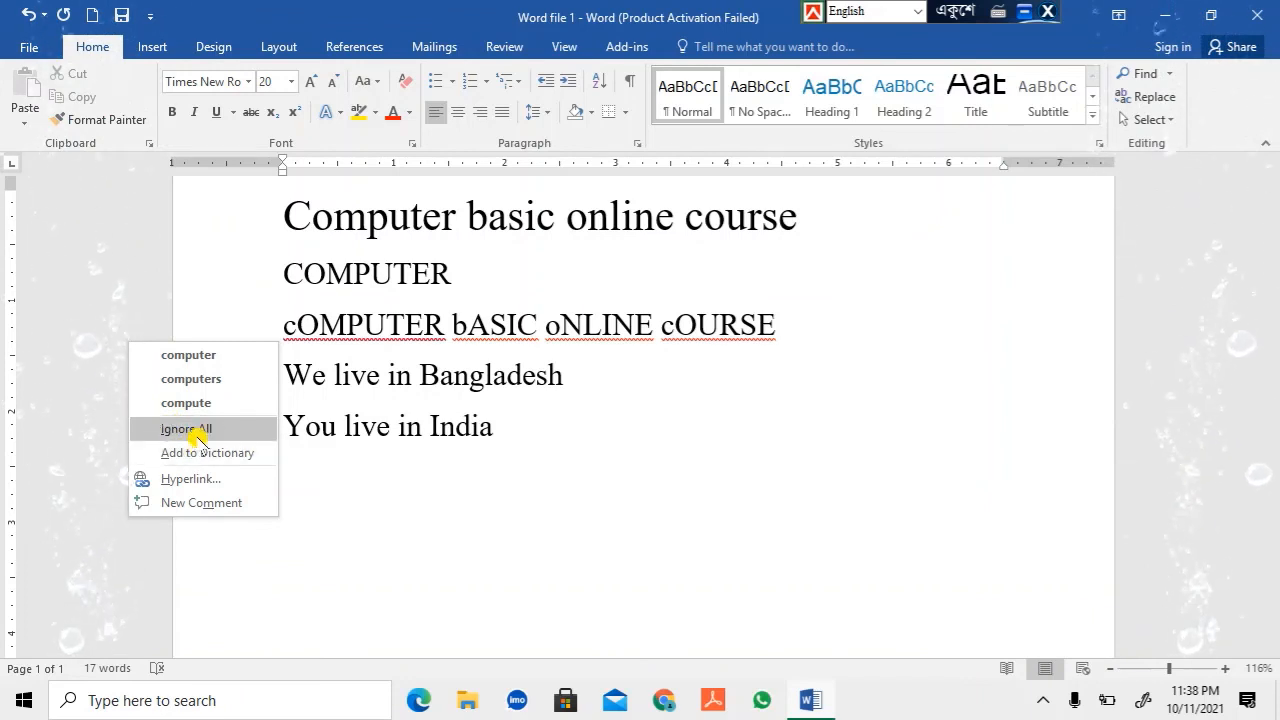
{"action": "left_click", "coordinate": [183, 356]}
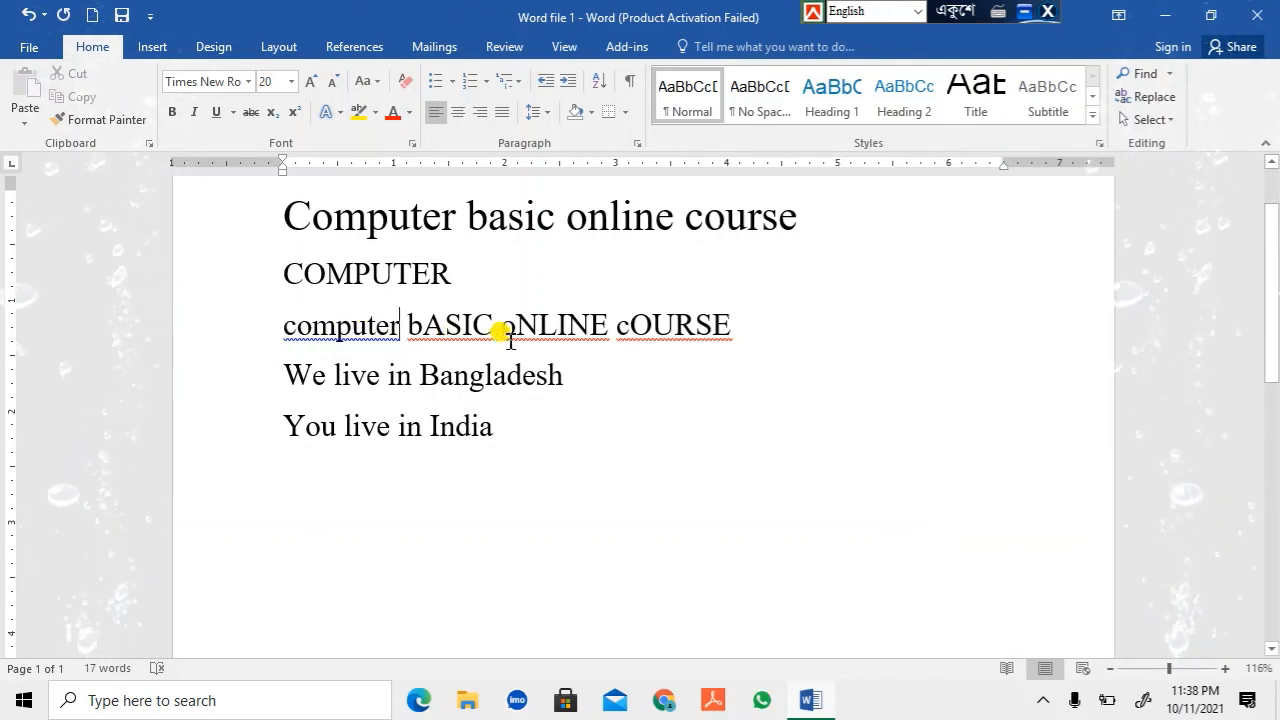
Replace the flagged "computer" at the start of the third line with the grammar suggestion "Computer".
{"action": "right_click", "coordinate": [352, 322]}
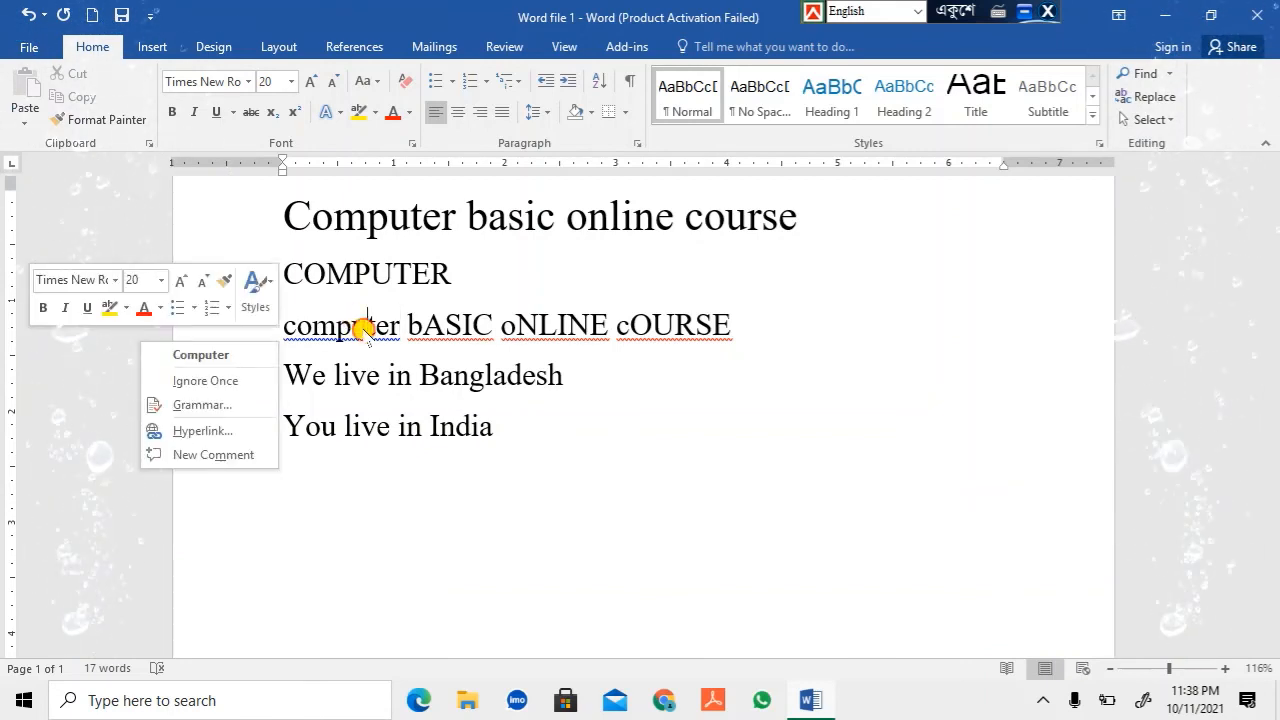
{"action": "left_click", "coordinate": [354, 323]}
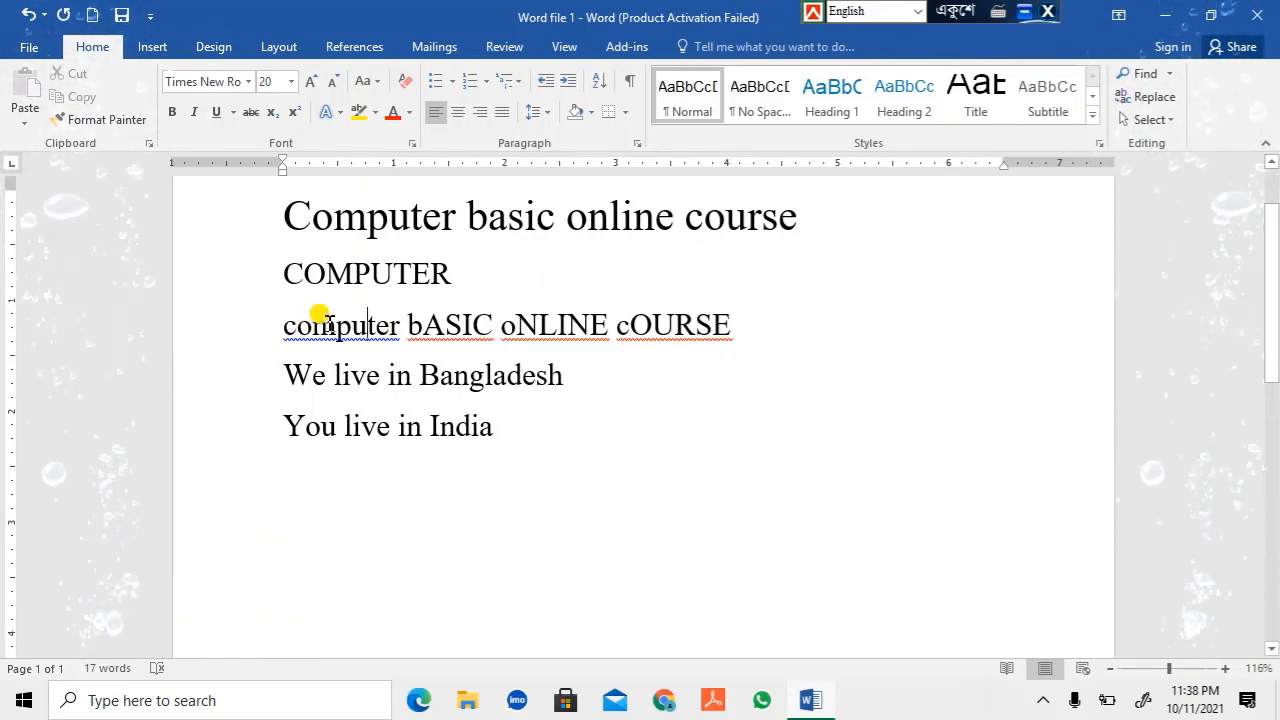
{"action": "right_click", "coordinate": [329, 324]}
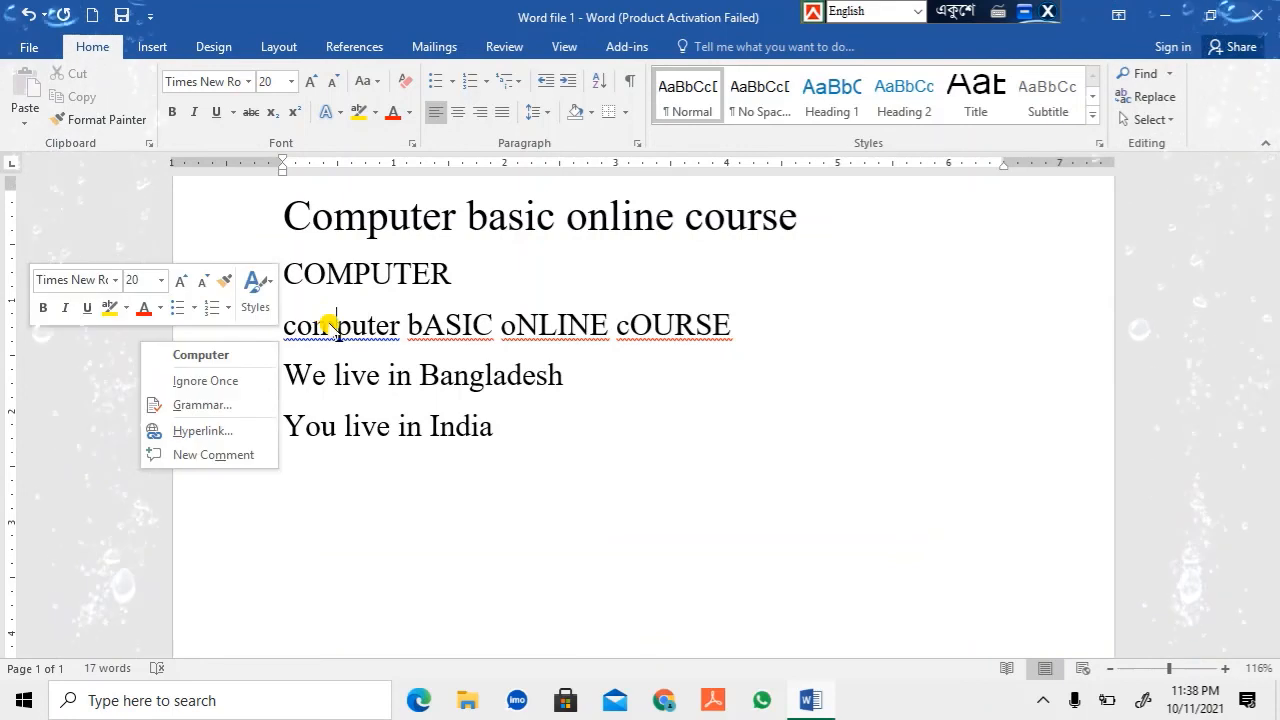
{"action": "left_click", "coordinate": [200, 355]}
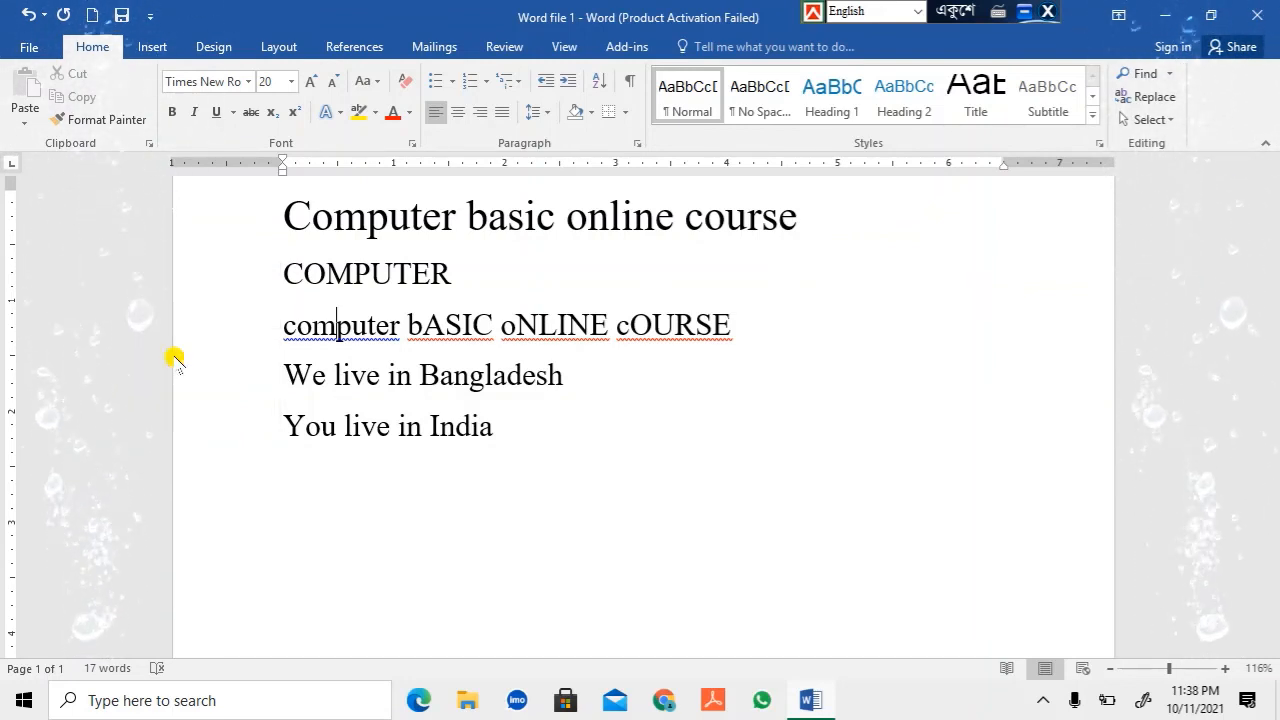
{"action": "left_click", "coordinate": [286, 325]}
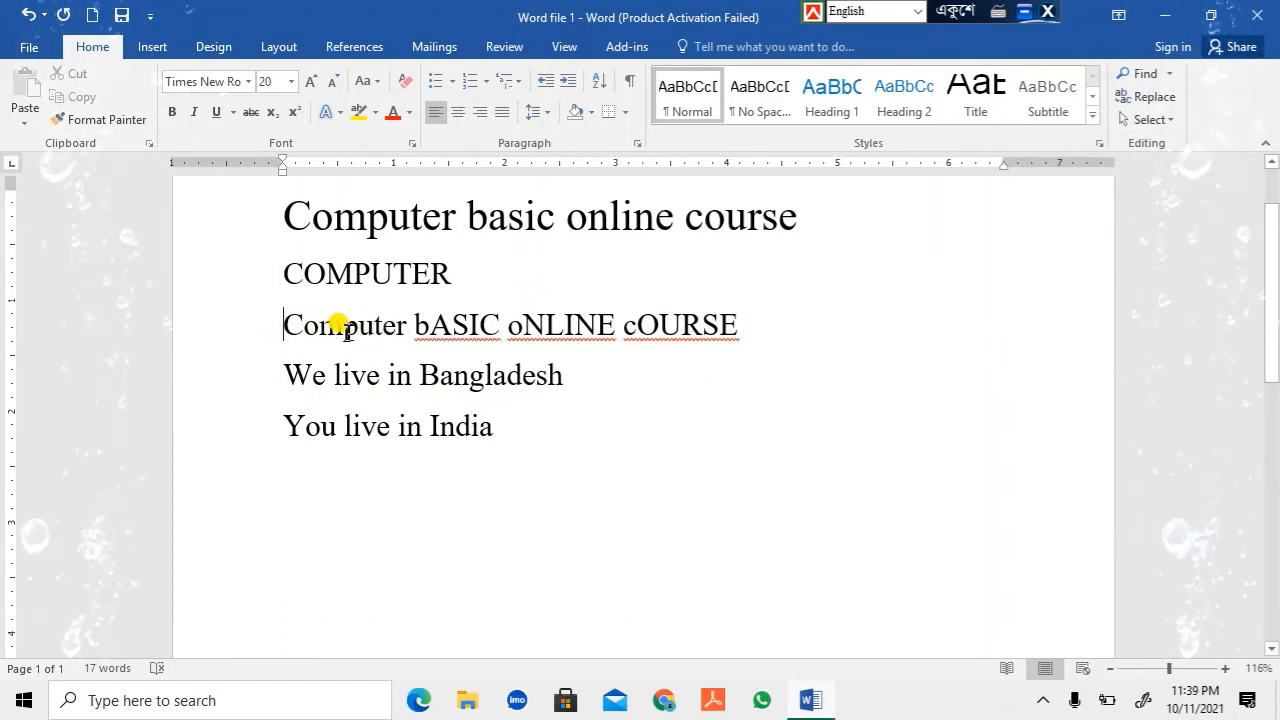
{"action": "left_click_drag", "start_coordinate": [291, 320], "coordinate": [258, 326]}
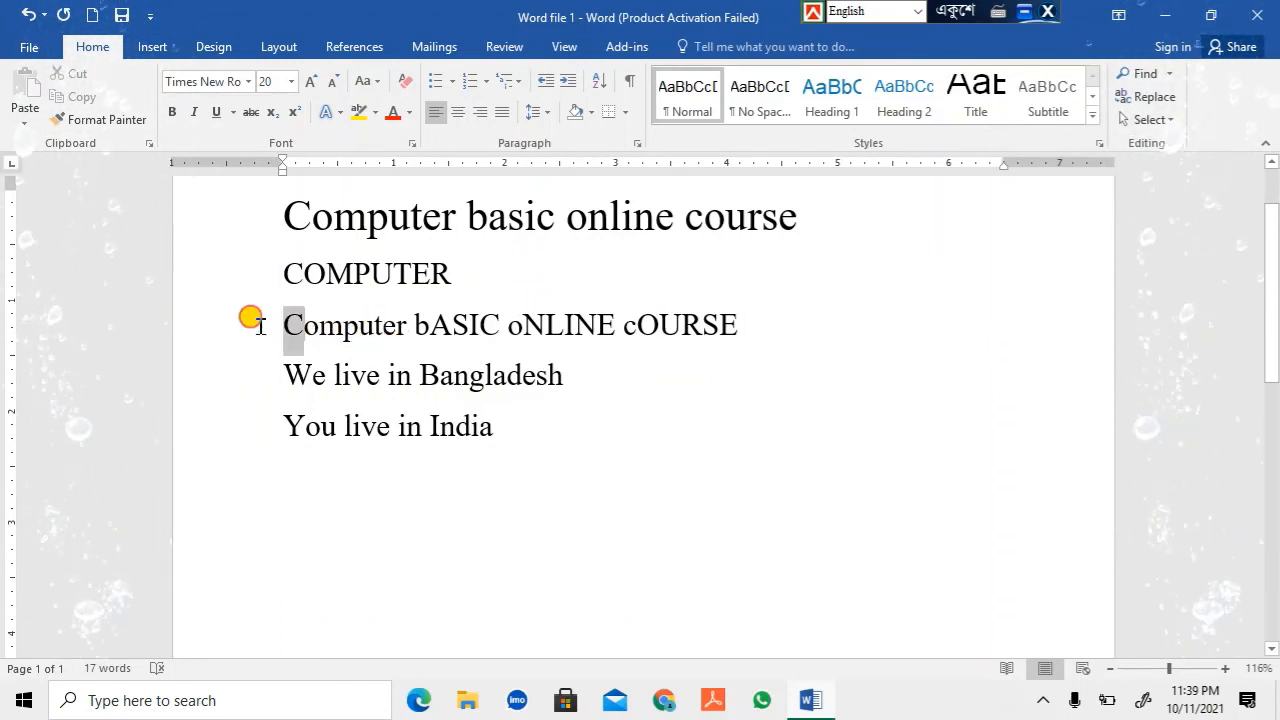
{"action": "left_click", "coordinate": [304, 329]}
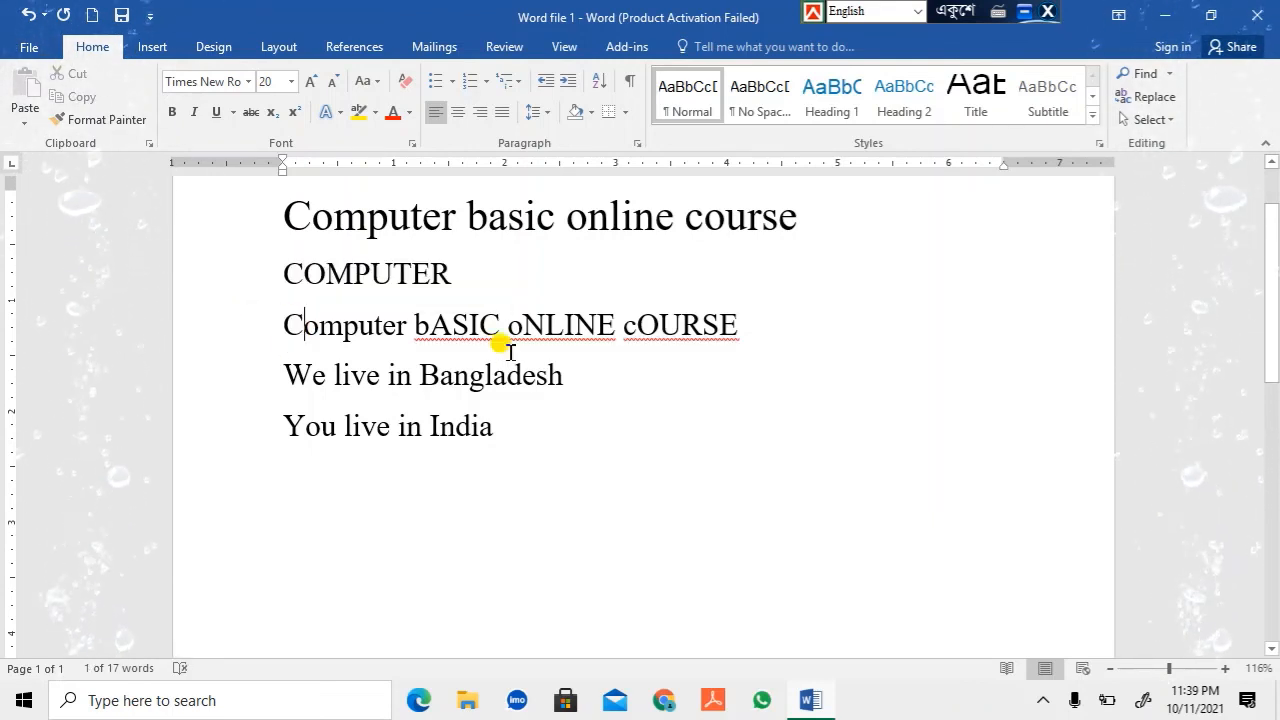
Replace "bASIC" and "oNLINE" in the third line with the spelling suggestions "basic" and "online".
{"action": "right_click", "coordinate": [472, 322]}
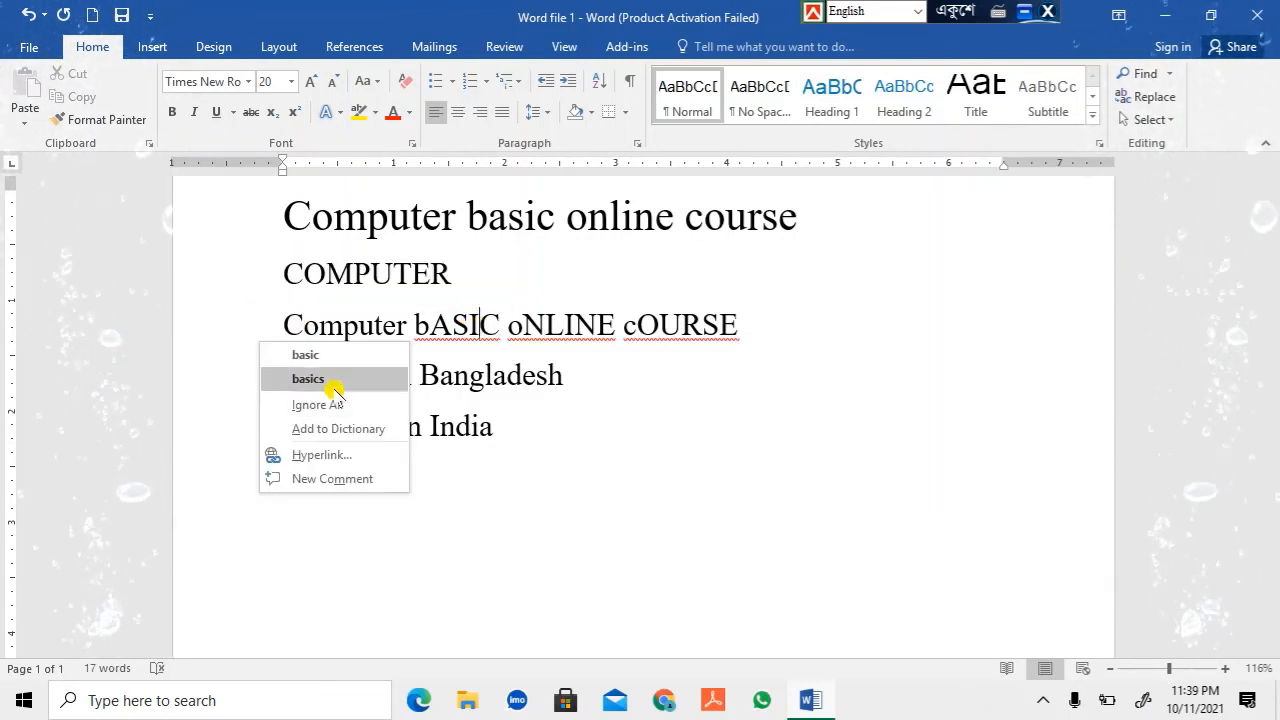
{"action": "left_click", "coordinate": [304, 355]}
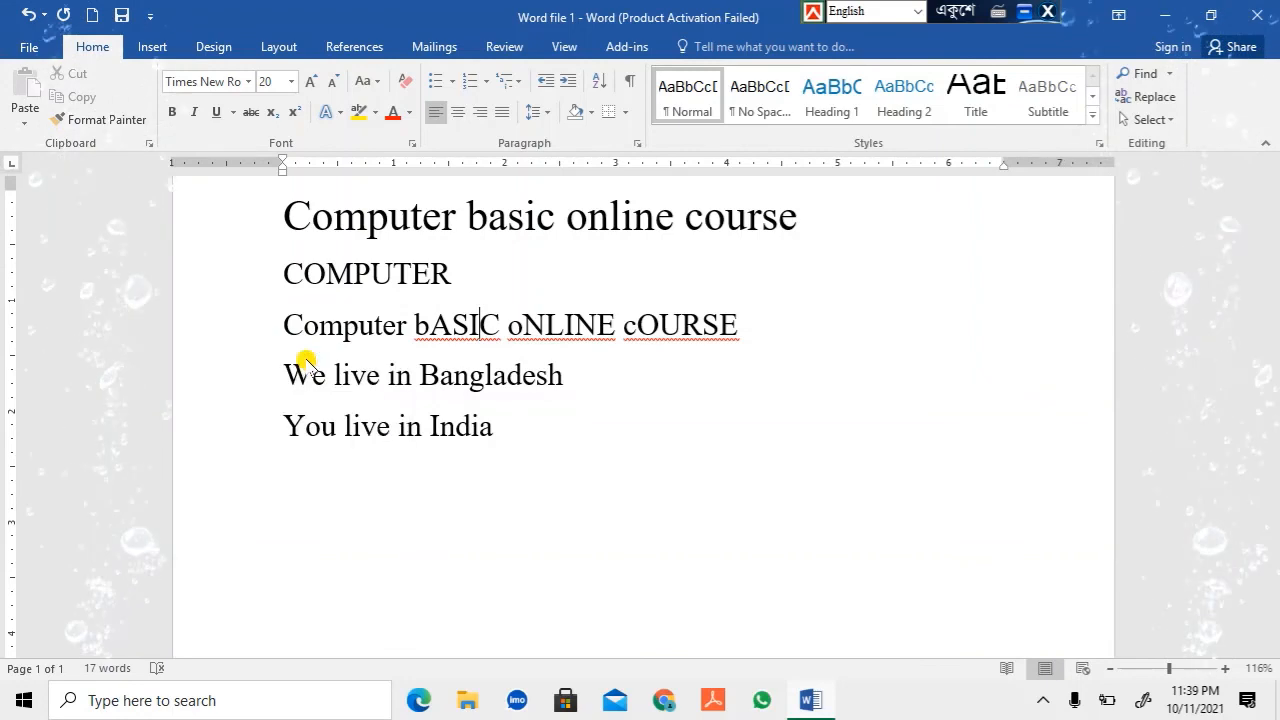
{"action": "right_click", "coordinate": [548, 323]}
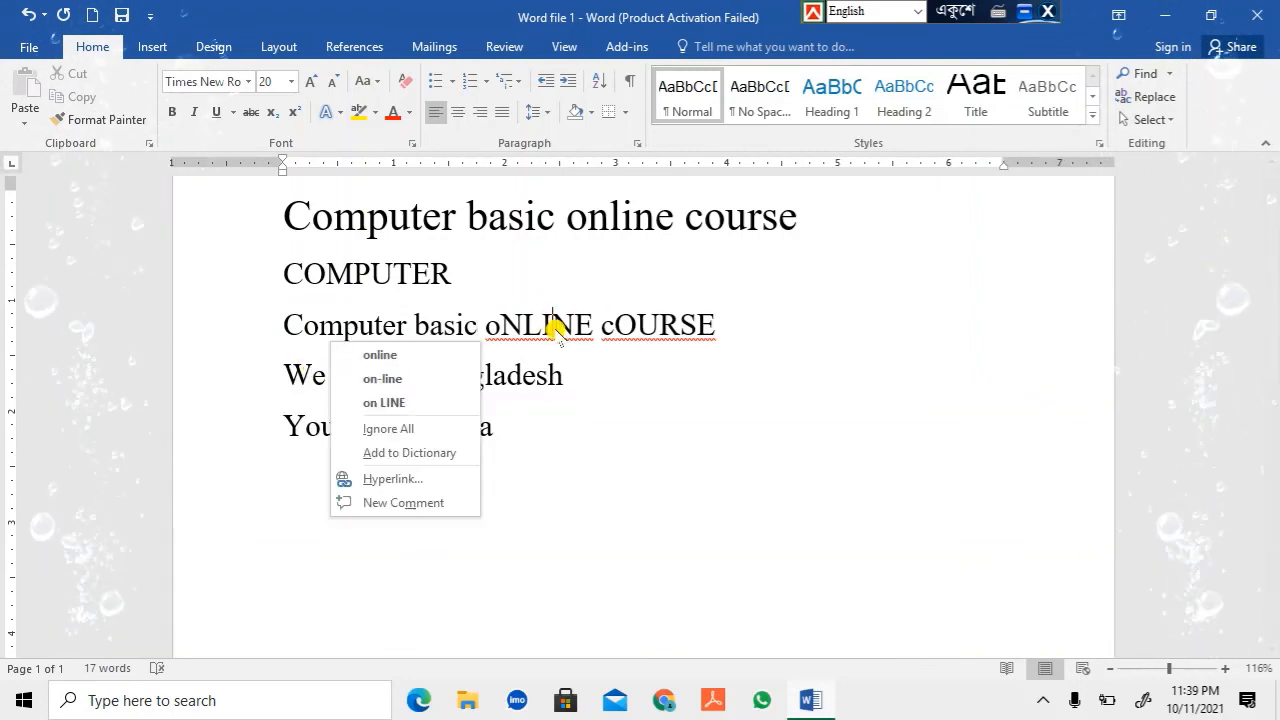
{"action": "left_click", "coordinate": [380, 355]}
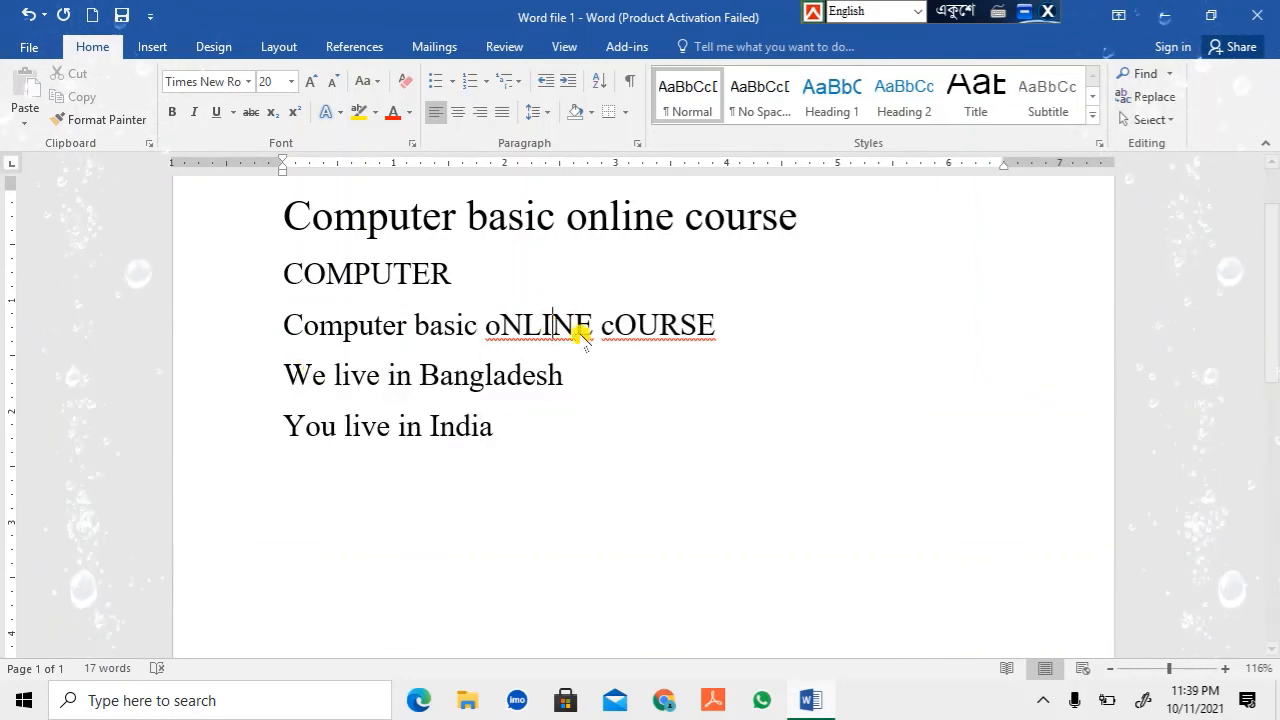
Replace "cOURSE" in the third line with the spelling suggestion "course", and apply Capitalize Each Word to the whole line.
{"action": "right_click", "coordinate": [648, 323]}
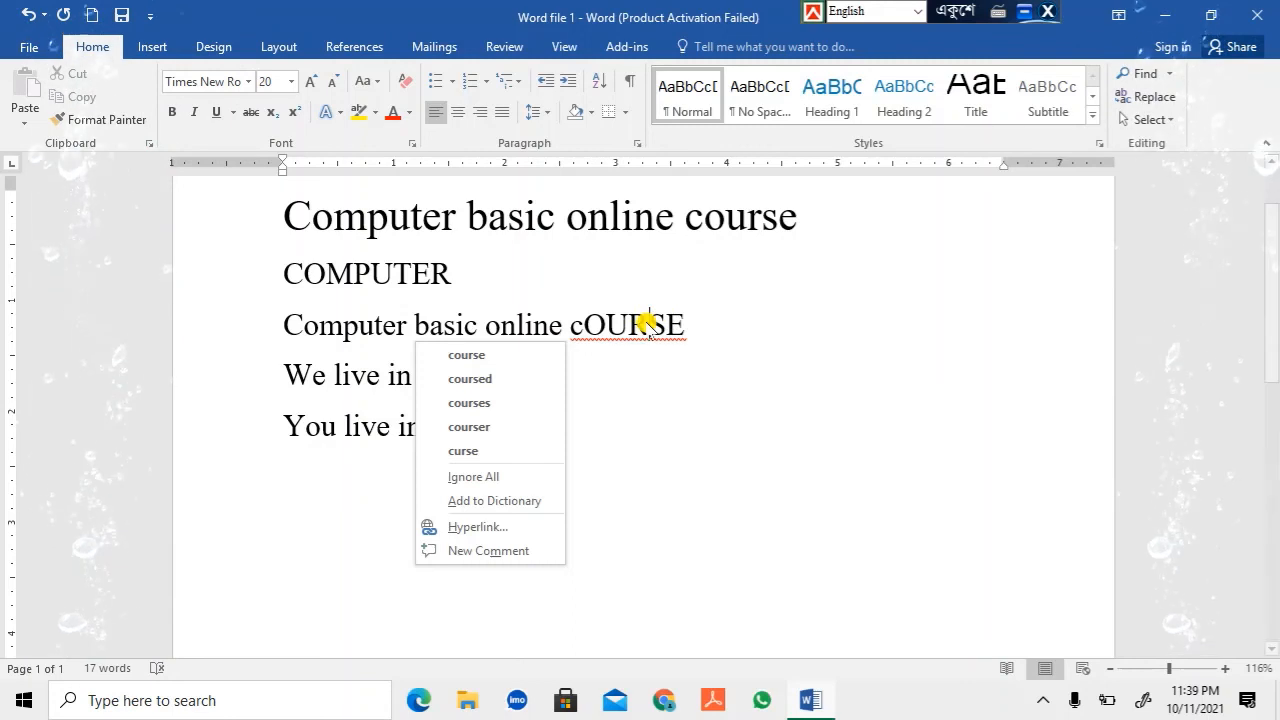
{"action": "left_click", "coordinate": [455, 356]}
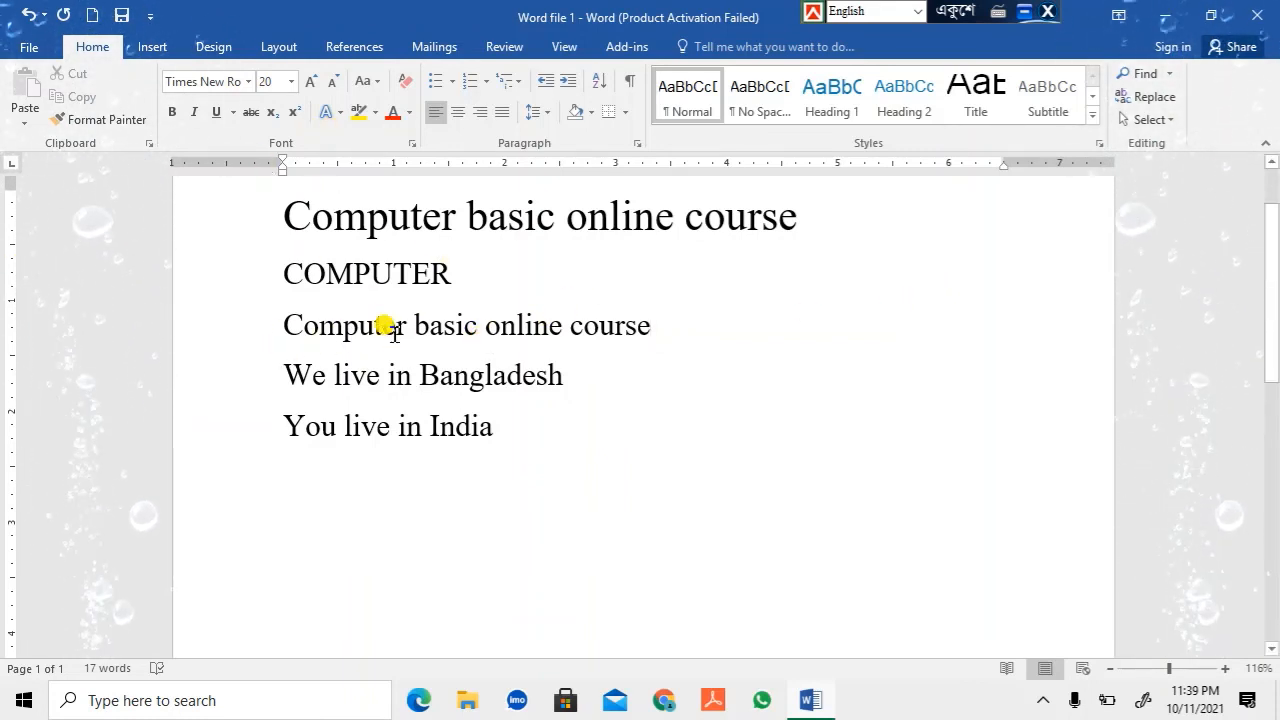
{"action": "left_click_drag", "start_coordinate": [360, 323], "coordinate": [686, 323]}
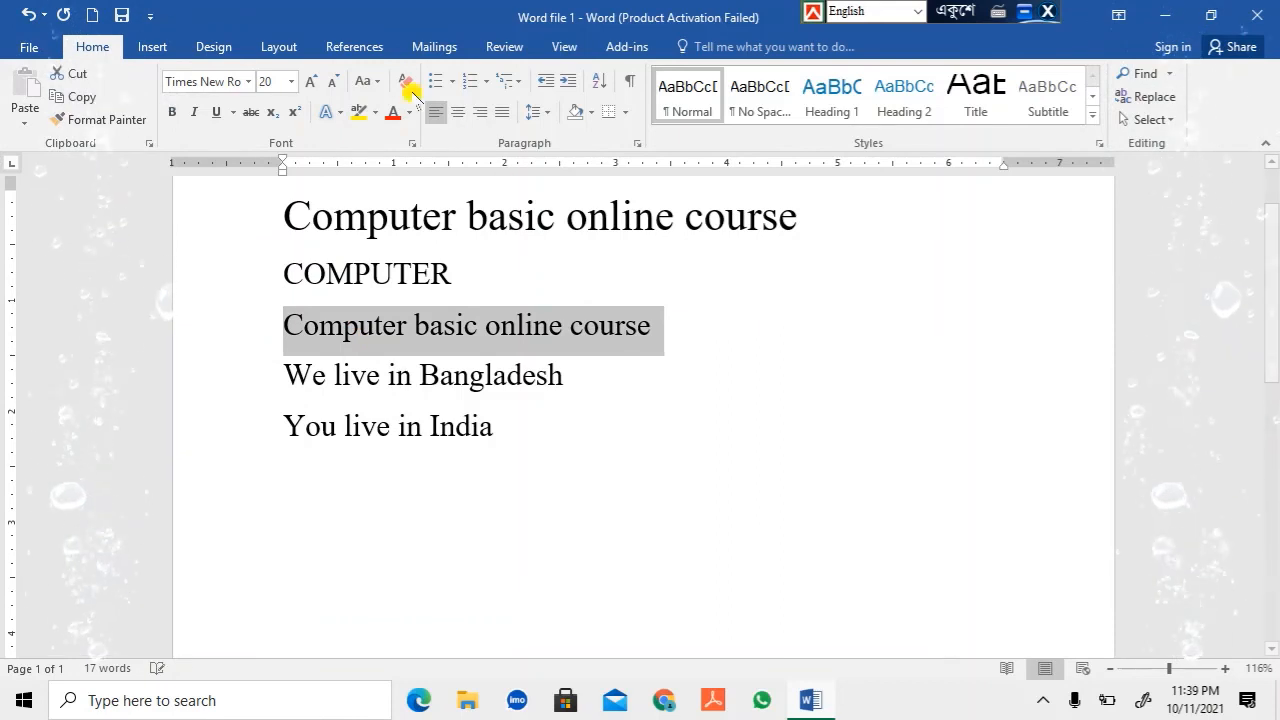
{"action": "left_click", "coordinate": [372, 82]}
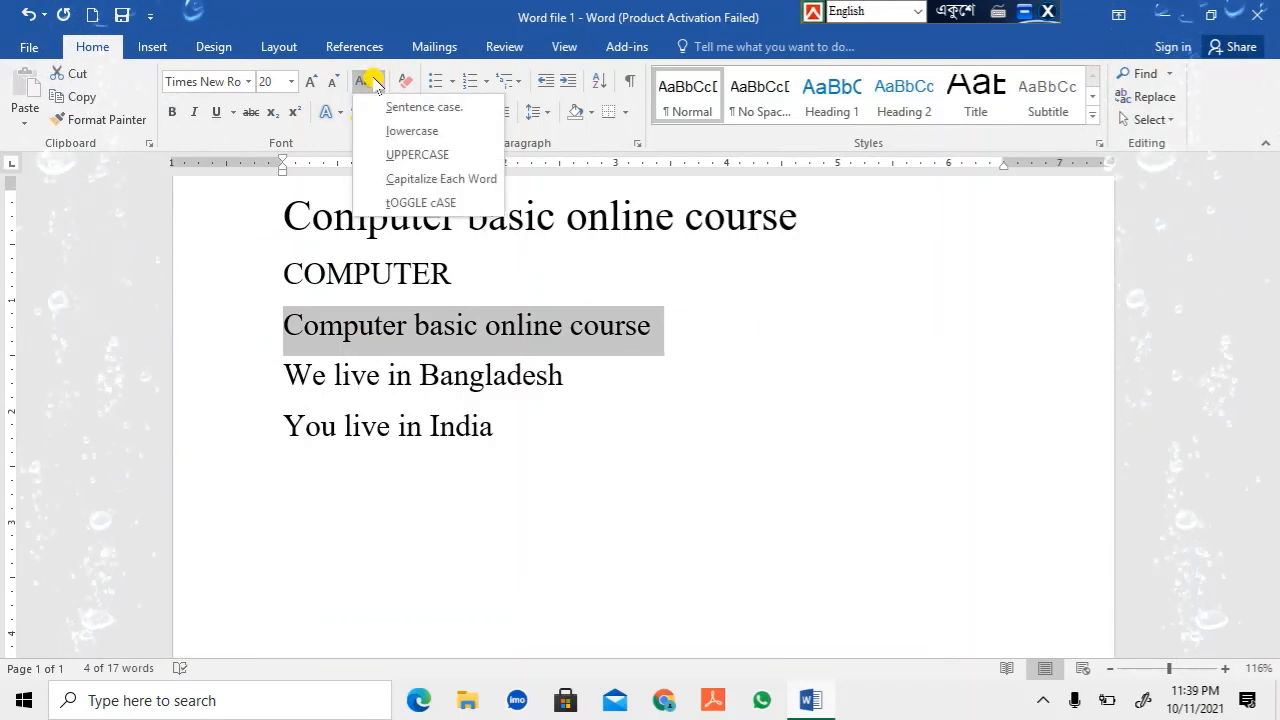
{"action": "left_click", "coordinate": [407, 180]}
{"action": "left_click", "coordinate": [900, 385]}
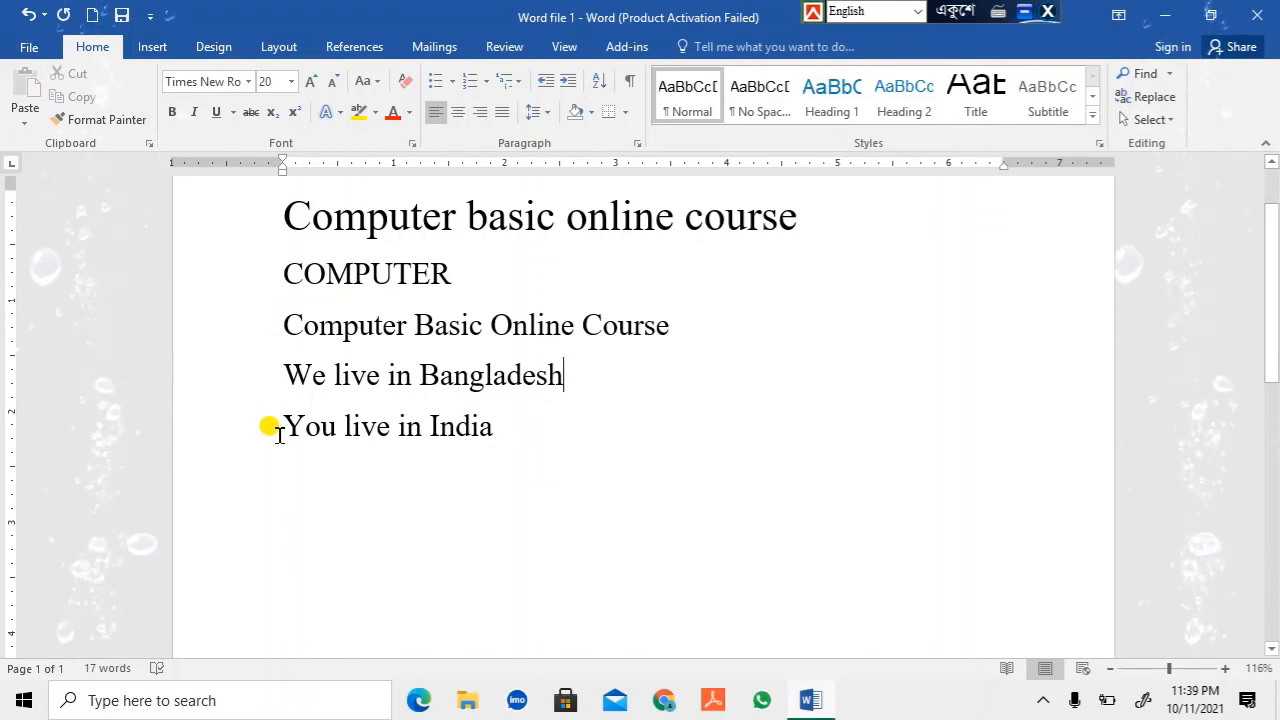
Make the last line, "You live in India", bold.
{"action": "left_click_drag", "start_coordinate": [276, 425], "coordinate": [503, 417]}
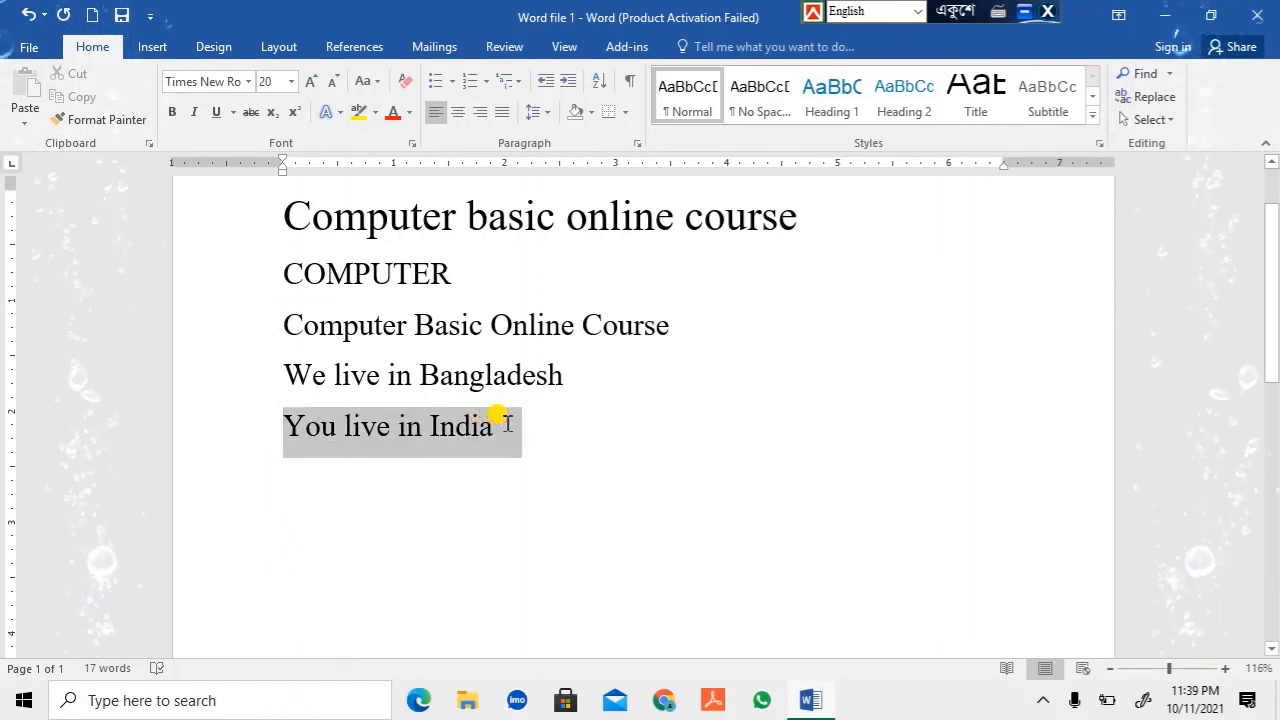
{"action": "left_click", "coordinate": [175, 114]}
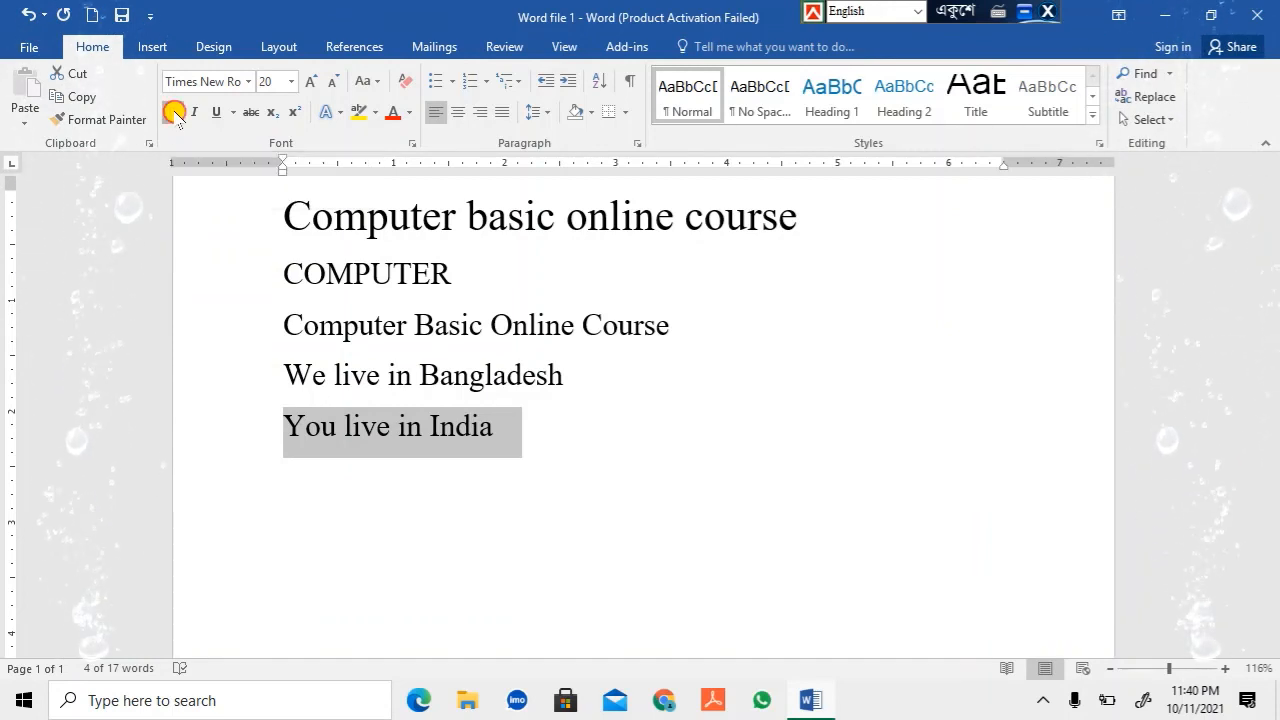
{"action": "left_click", "coordinate": [533, 443]}
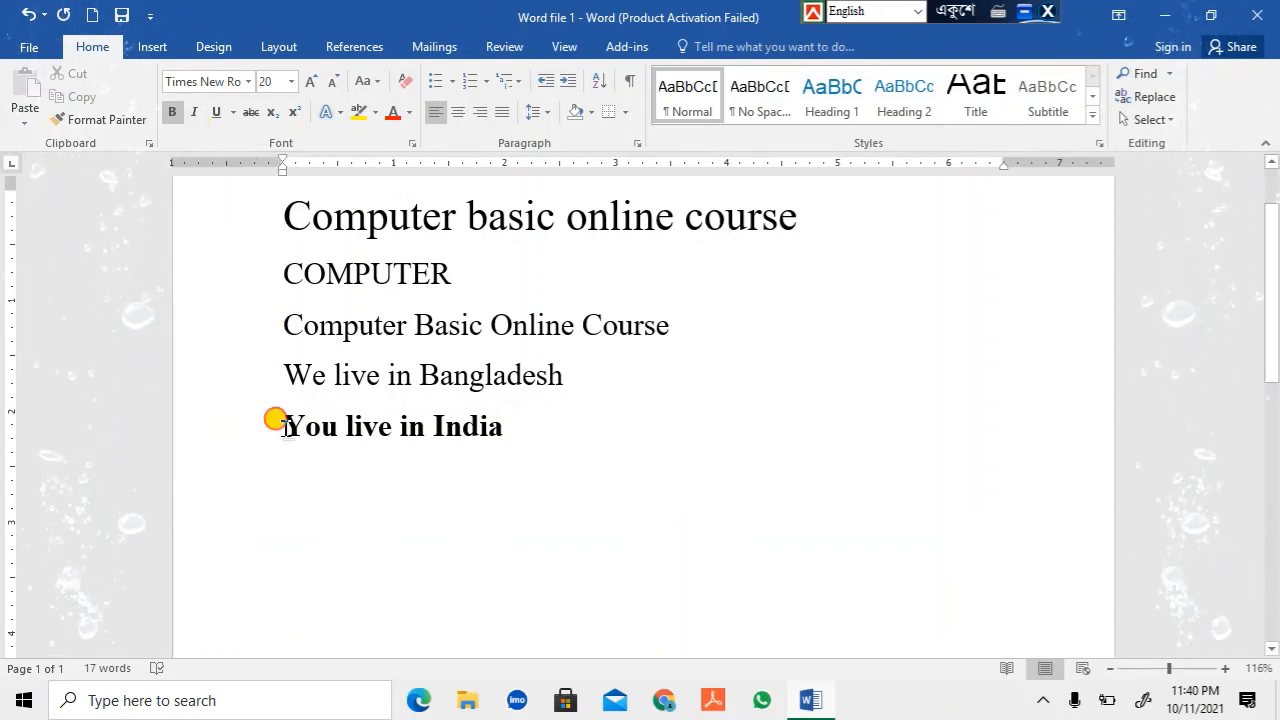
Apply italic and a single underline to the line "You live in India".
{"action": "left_click_drag", "start_coordinate": [274, 420], "coordinate": [516, 424]}
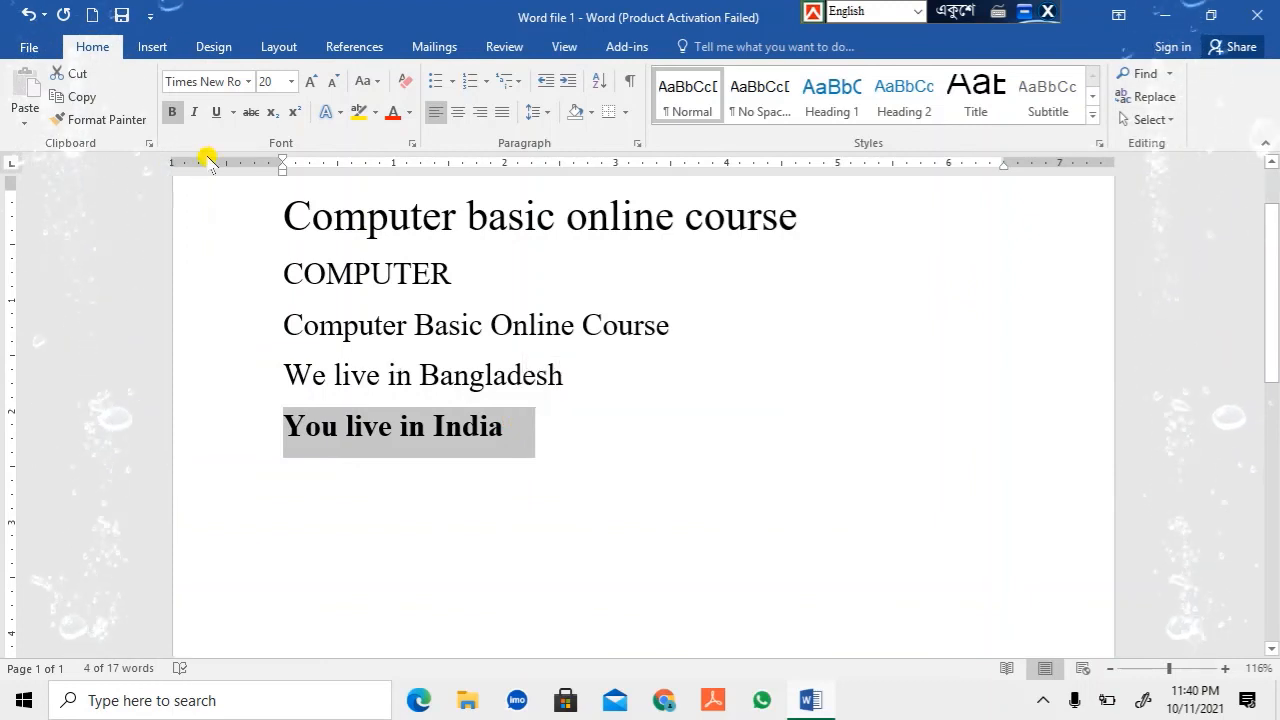
{"action": "left_click", "coordinate": [196, 111]}
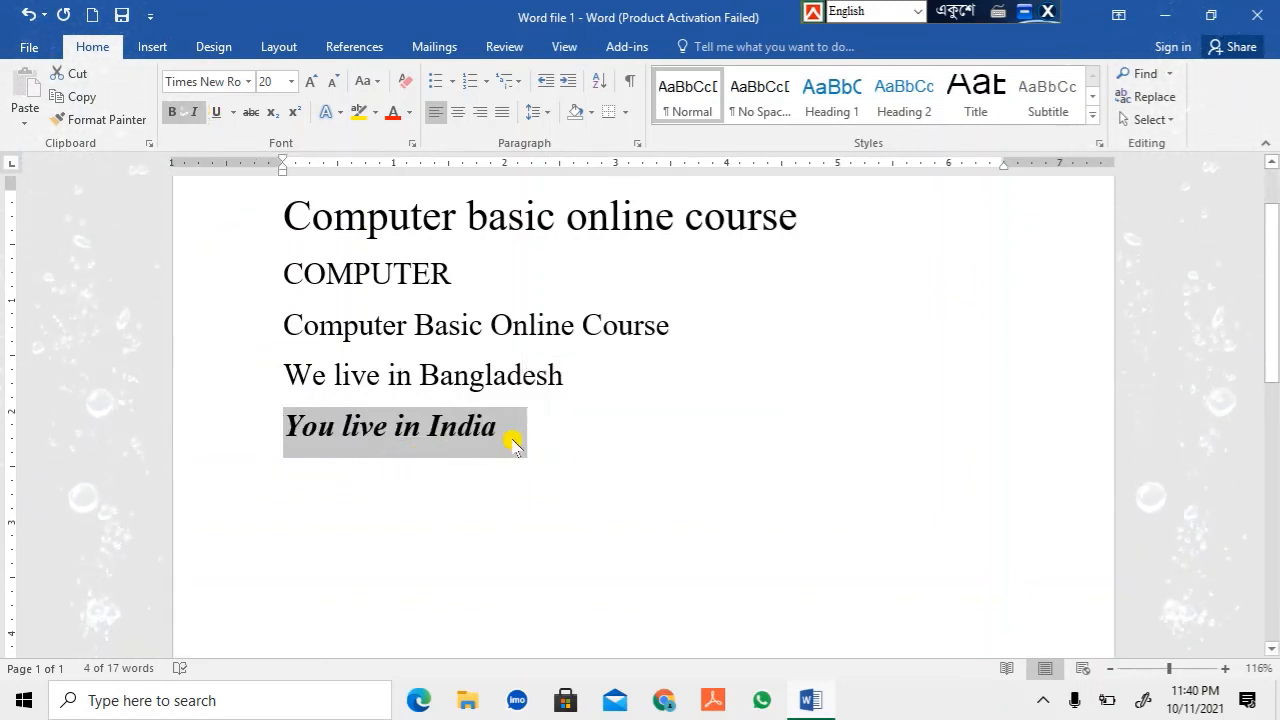
{"action": "left_click", "coordinate": [216, 111]}
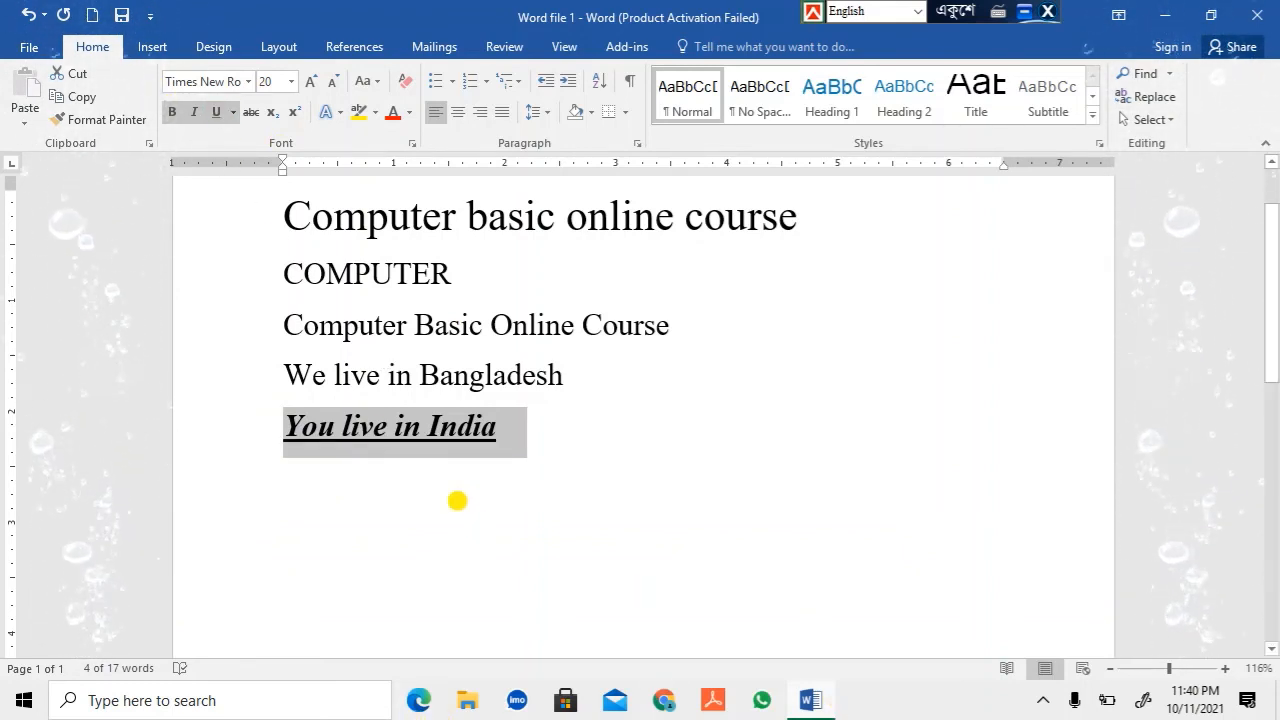
{"action": "left_click", "coordinate": [648, 458]}
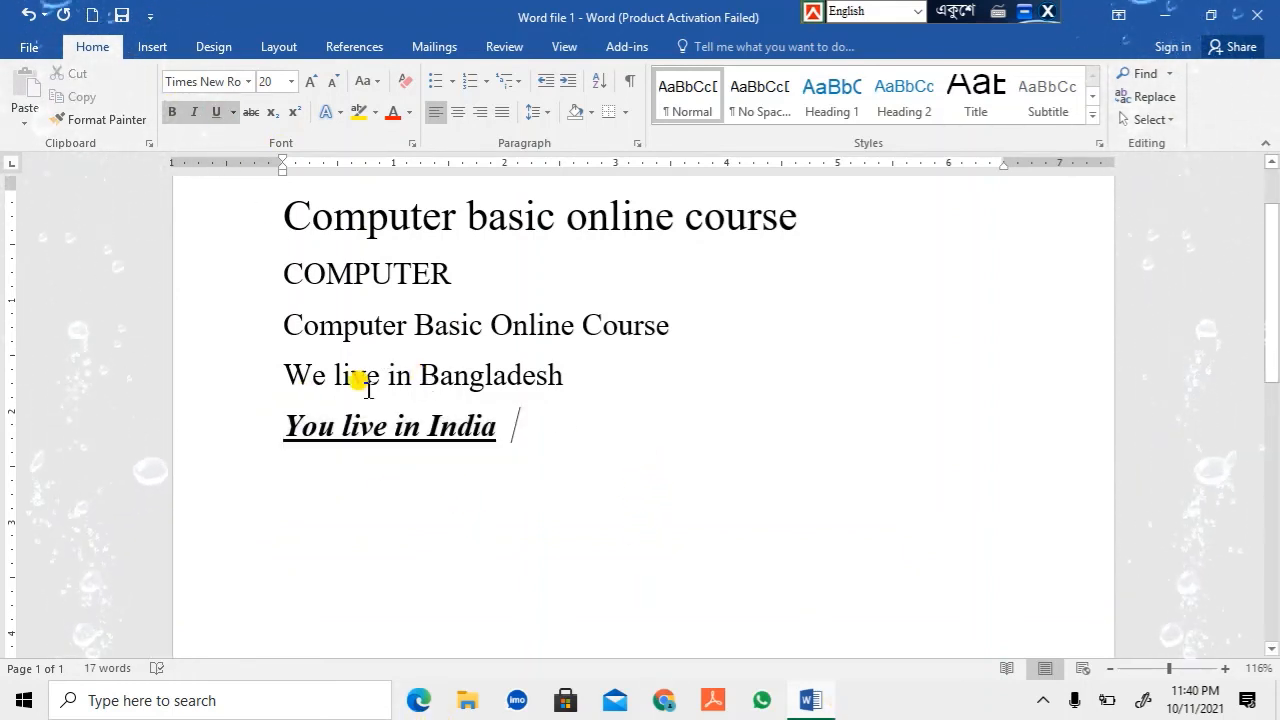
Remove the bold and italic formatting from the line "You live in India".
{"action": "double_click", "coordinate": [299, 431]}
{"action": "left_click", "coordinate": [299, 431]}
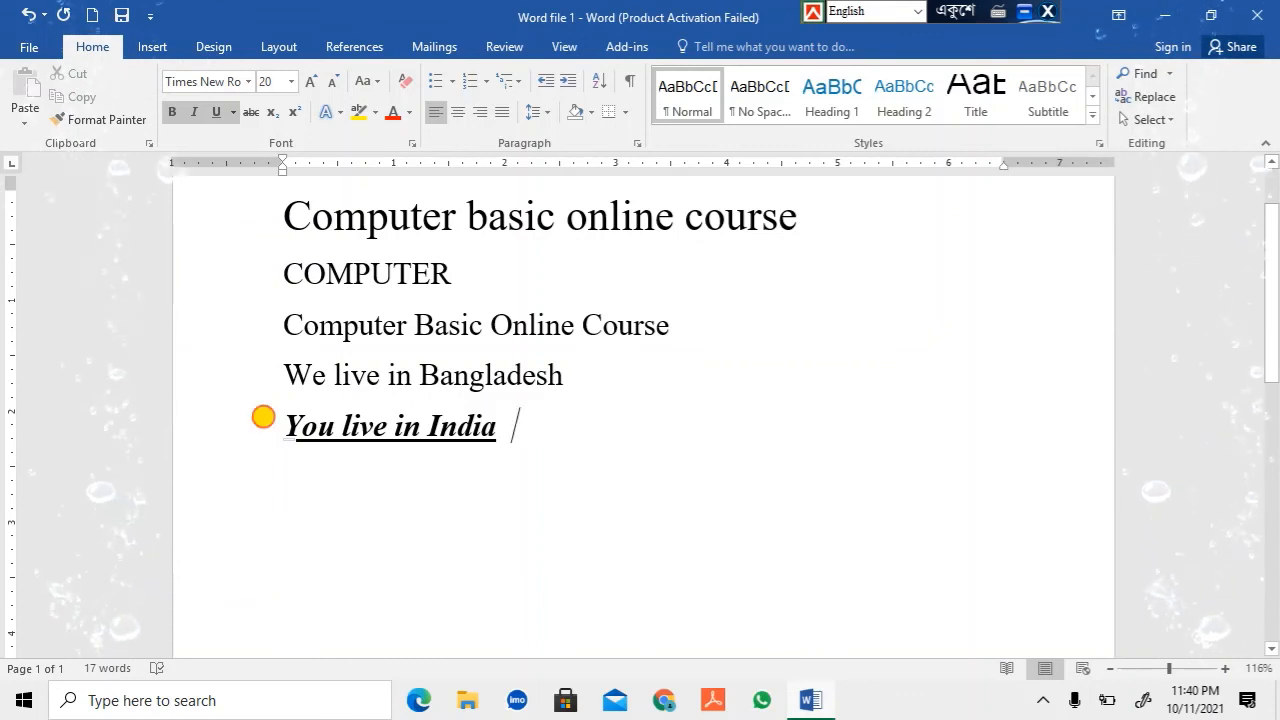
{"action": "left_click_drag", "start_coordinate": [263, 417], "coordinate": [494, 417]}
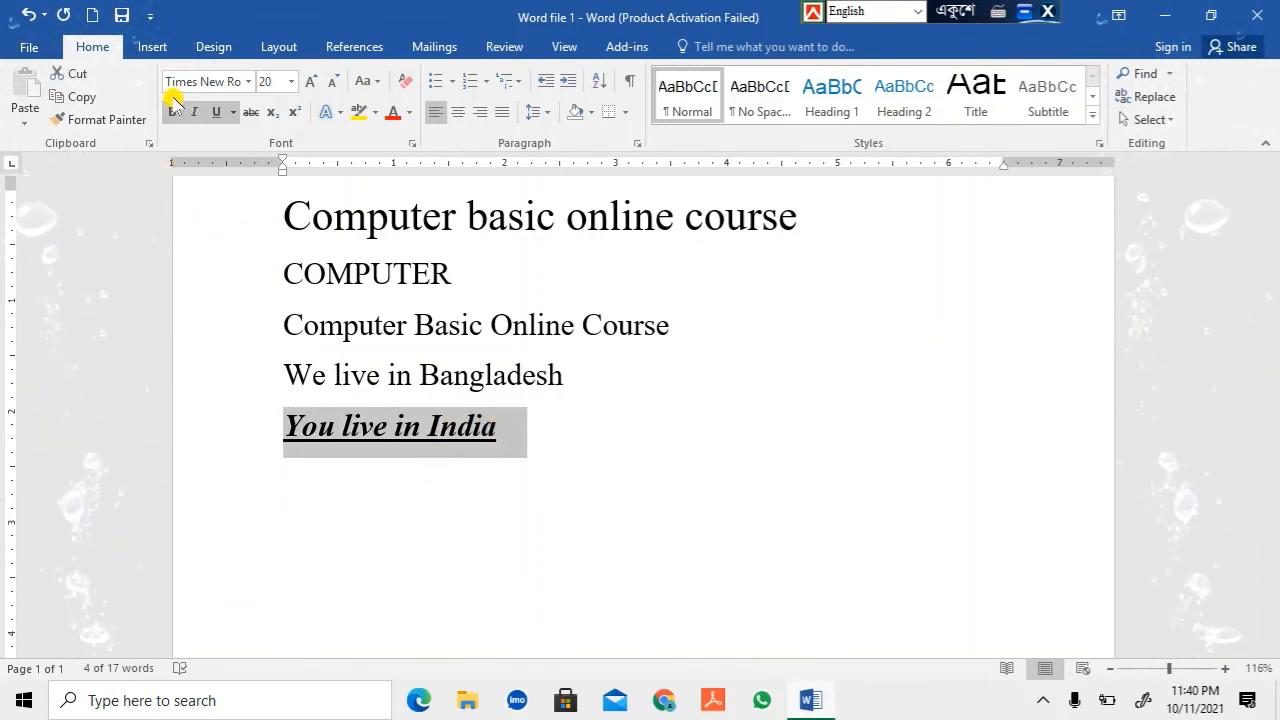
{"action": "left_click", "coordinate": [174, 113]}
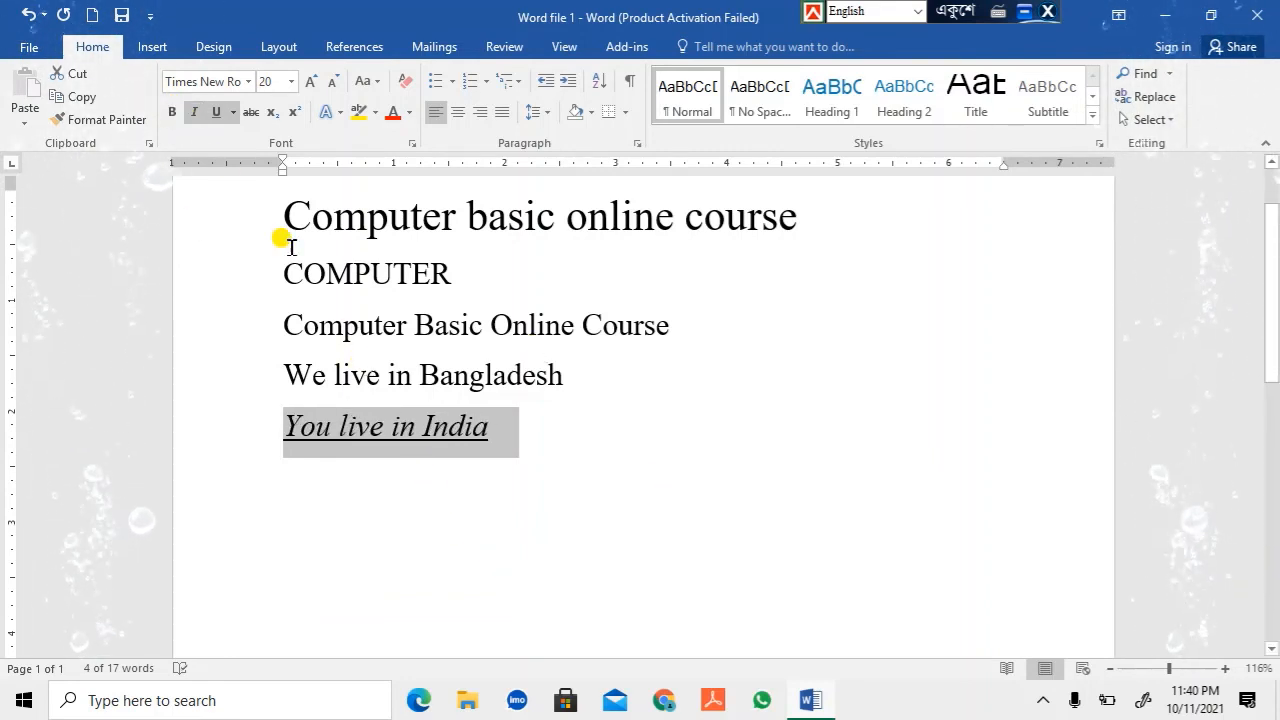
{"action": "left_click", "coordinate": [195, 113]}
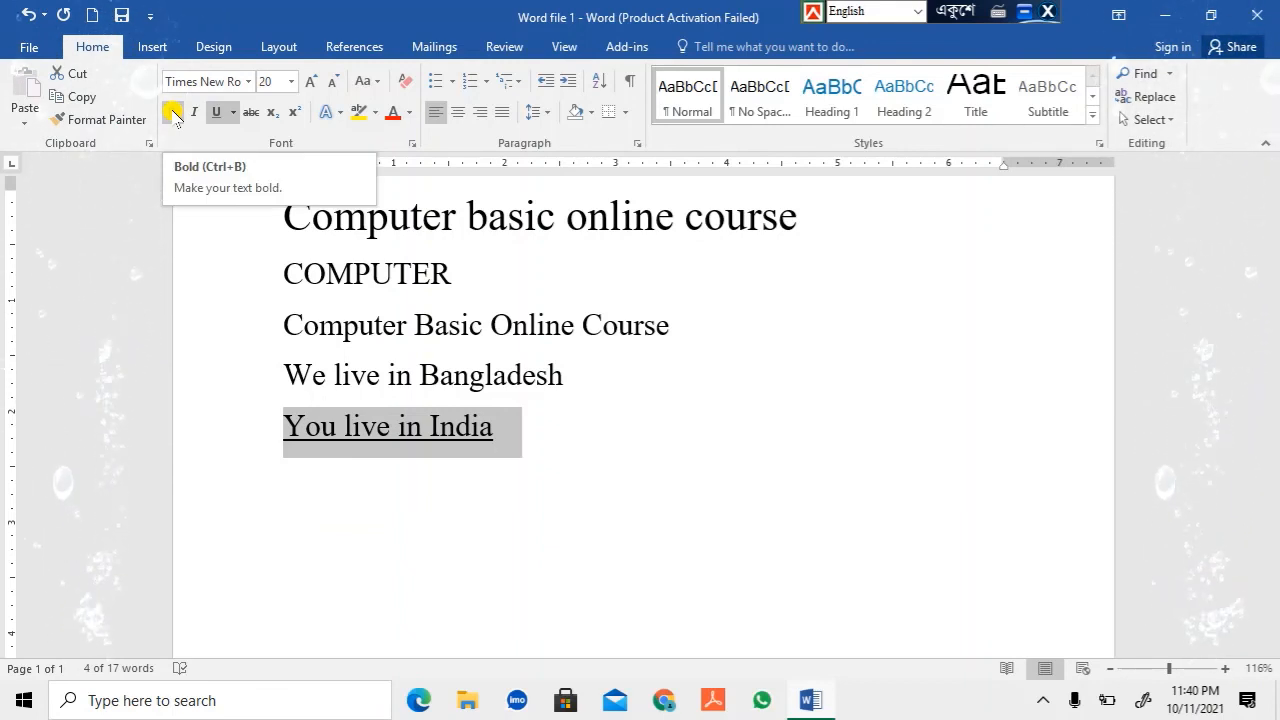
Change the underline style of "You live in India" to a double line.
{"action": "left_click", "coordinate": [230, 113]}
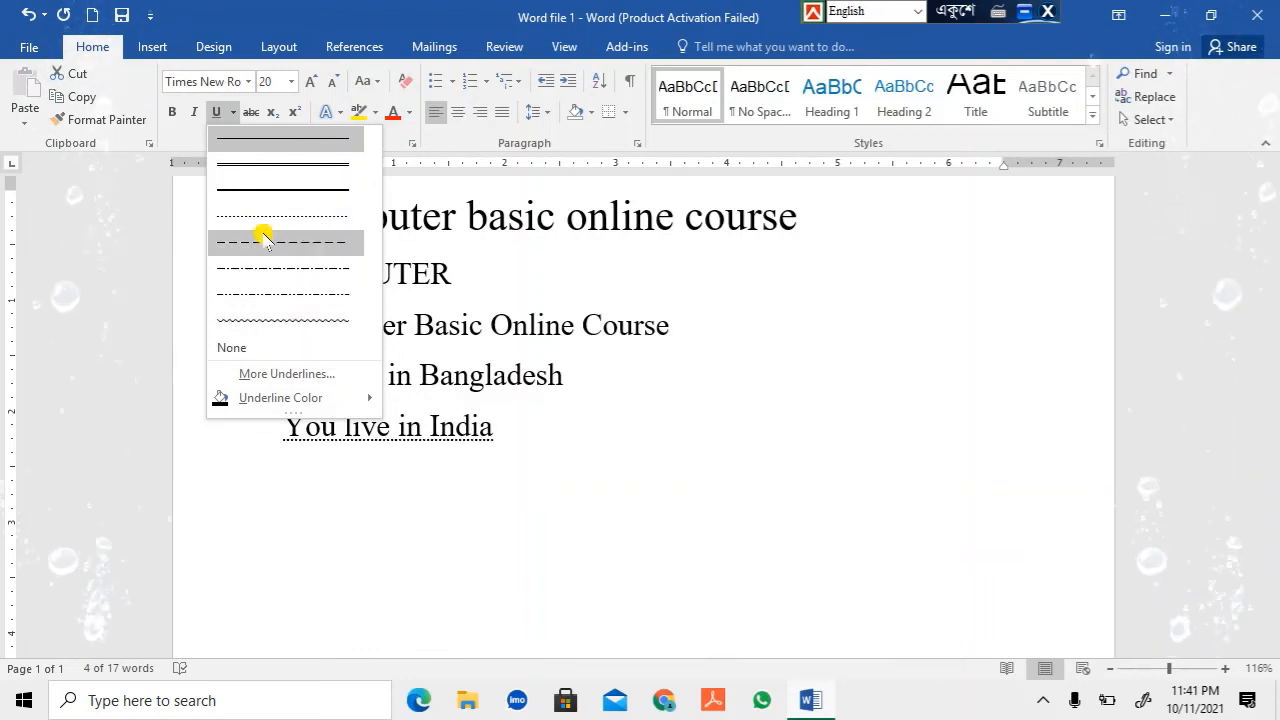
{"action": "left_click", "coordinate": [276, 163]}
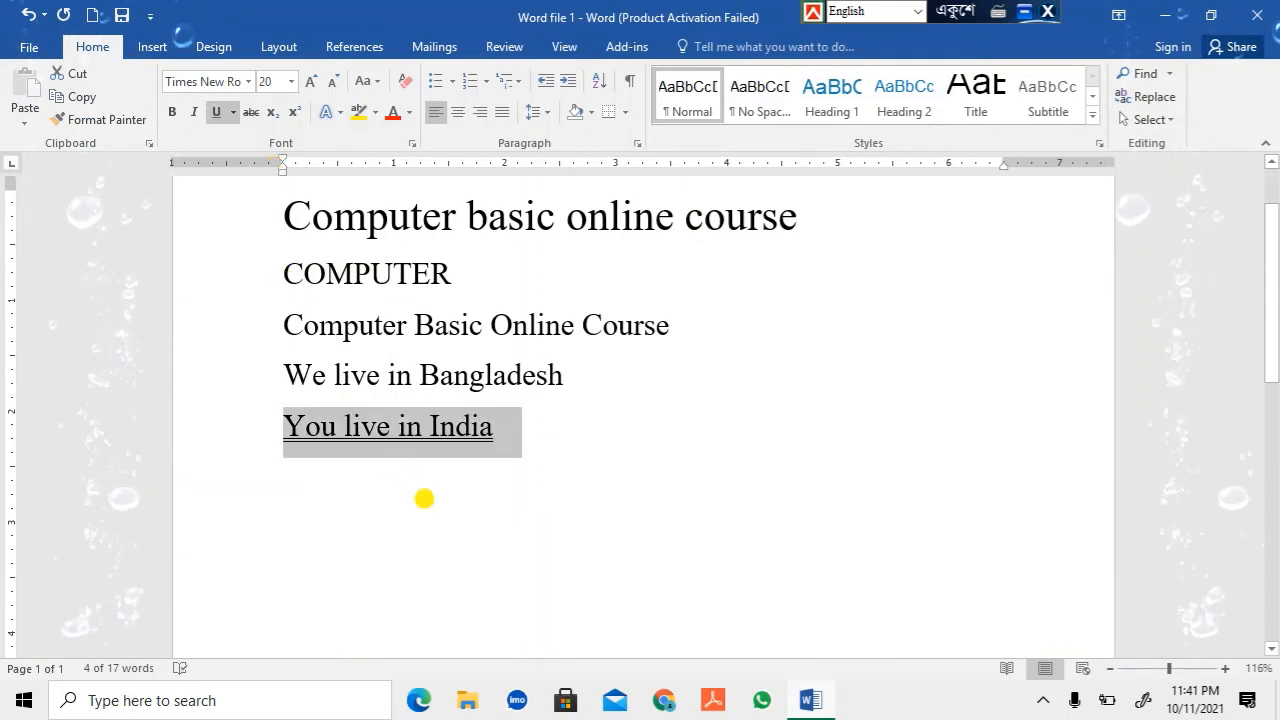
{"action": "left_click", "coordinate": [637, 501]}
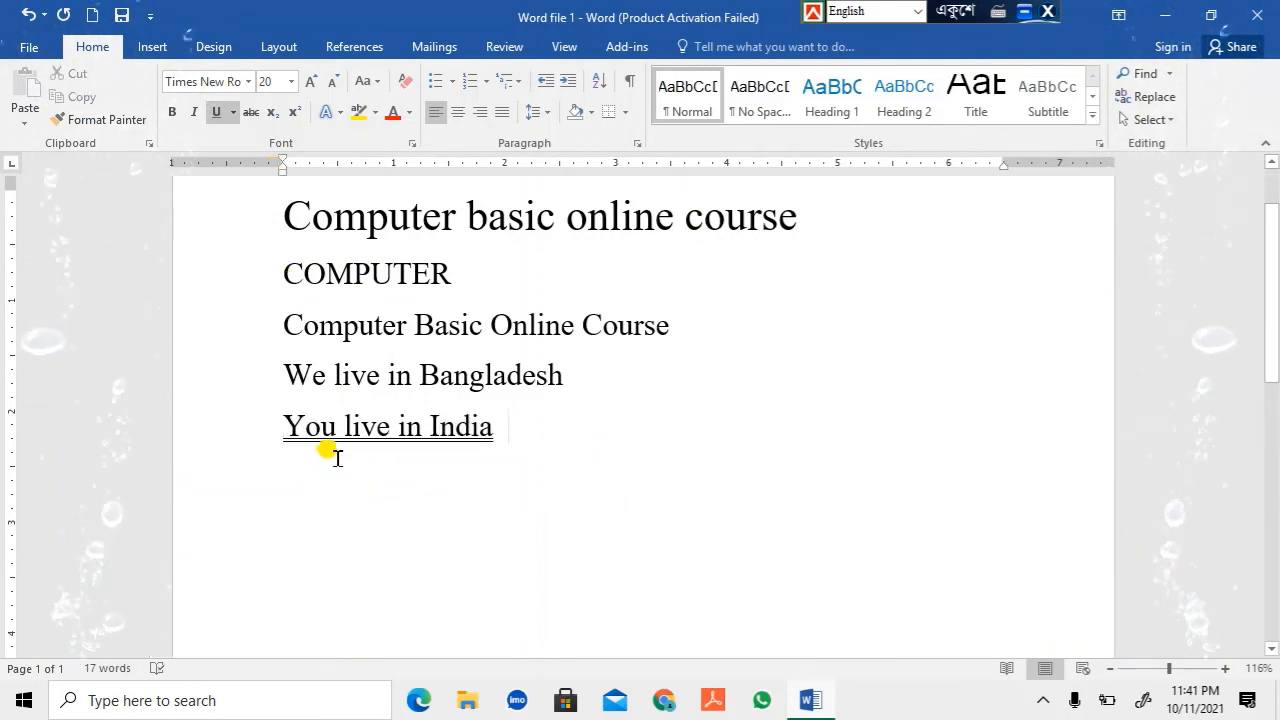
Set the underline color of "You live in India" to the standard red.
{"action": "left_click_drag", "start_coordinate": [286, 424], "coordinate": [489, 421]}
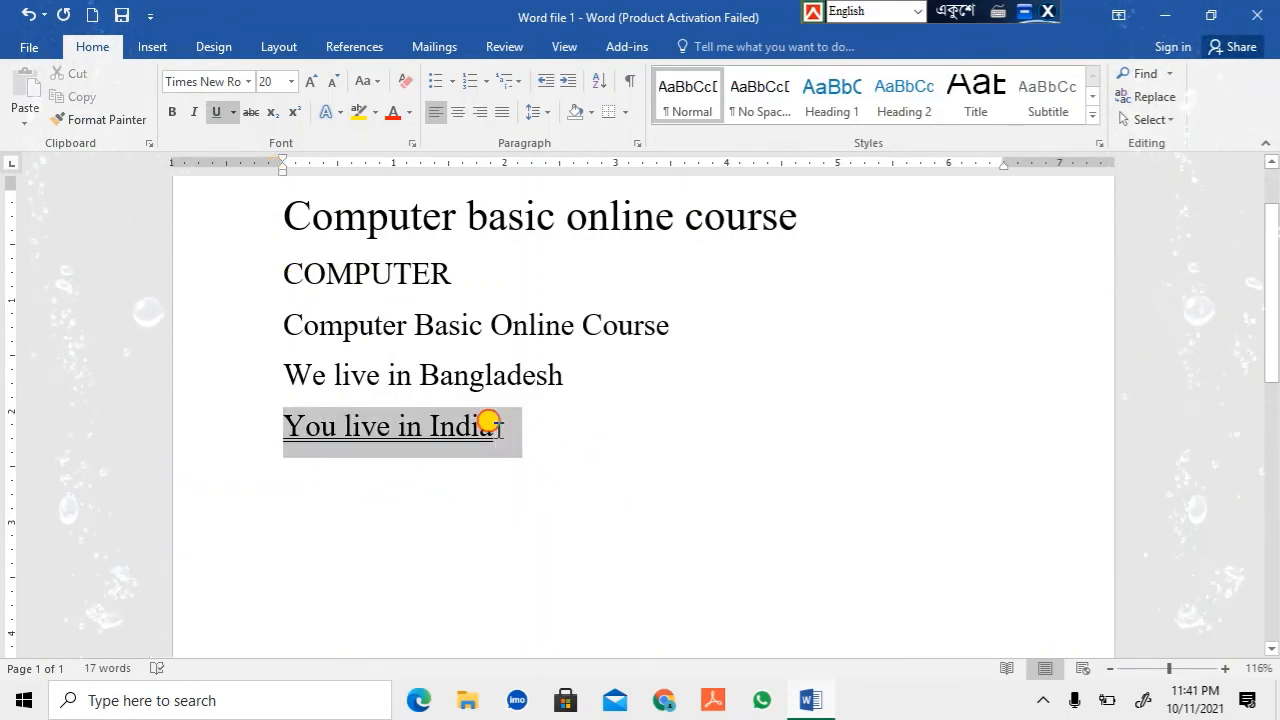
{"action": "left_click", "coordinate": [233, 112]}
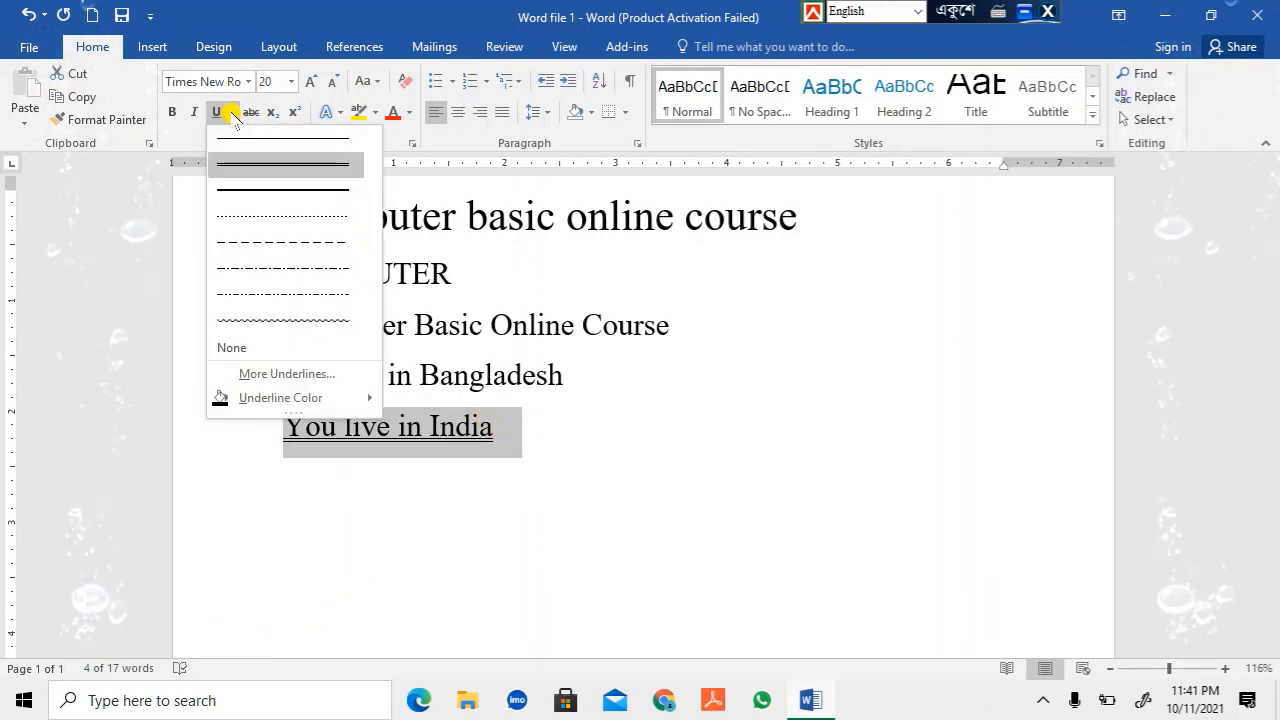
{"action": "mouse_move", "coordinate": [248, 400]}
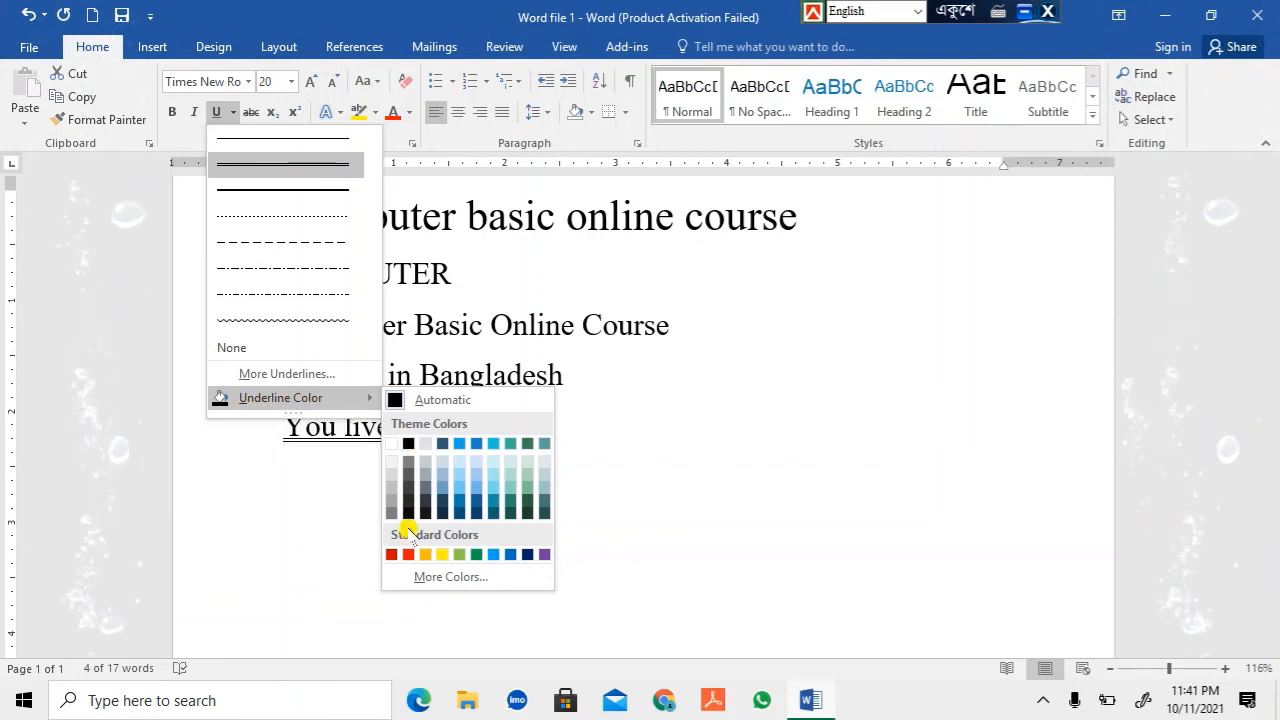
{"action": "left_click", "coordinate": [407, 555]}
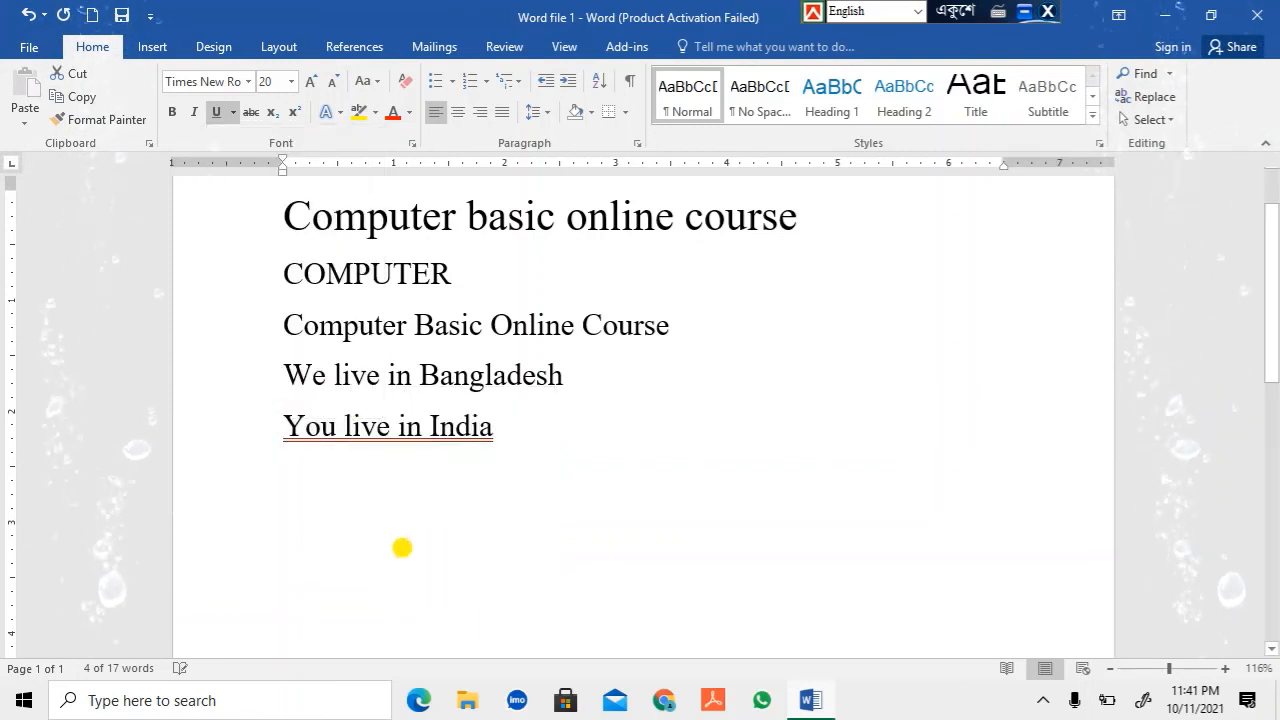
{"action": "left_click", "coordinate": [566, 451]}
Change the underline of "You live in India" to a single line and set its color to Automatic.
{"action": "left_click_drag", "start_coordinate": [281, 424], "coordinate": [540, 424]}
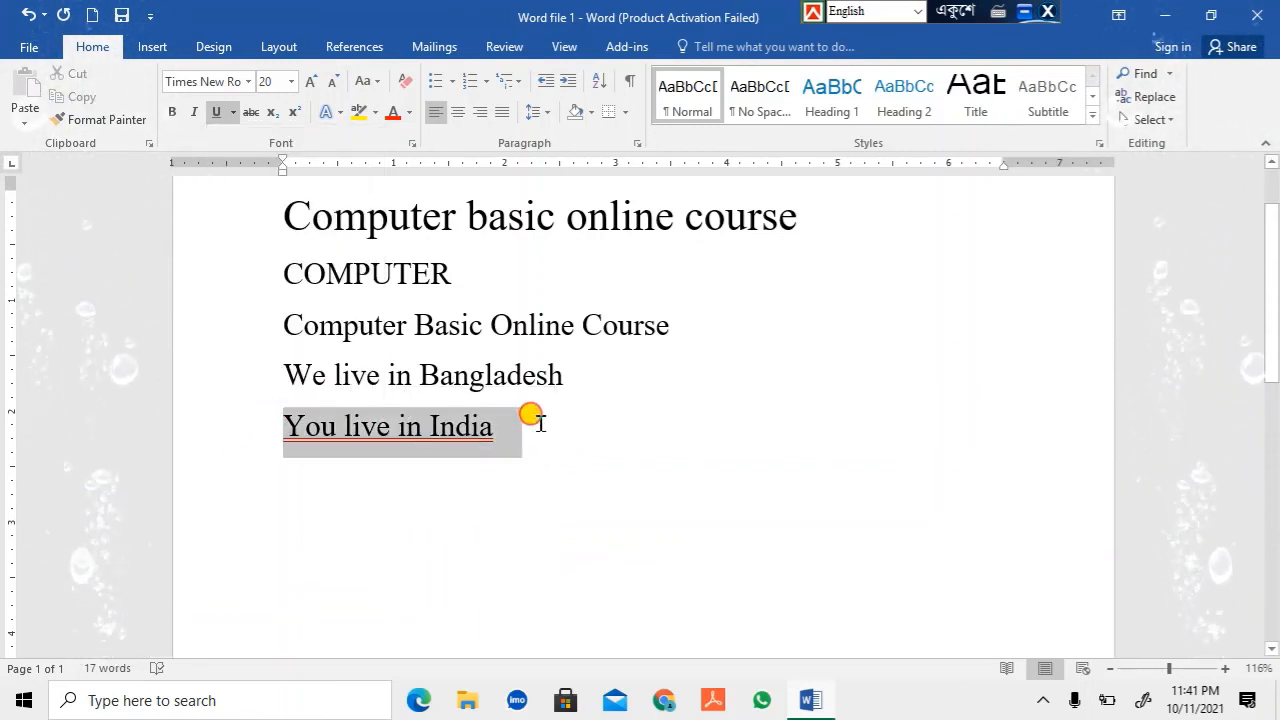
{"action": "left_click", "coordinate": [234, 112]}
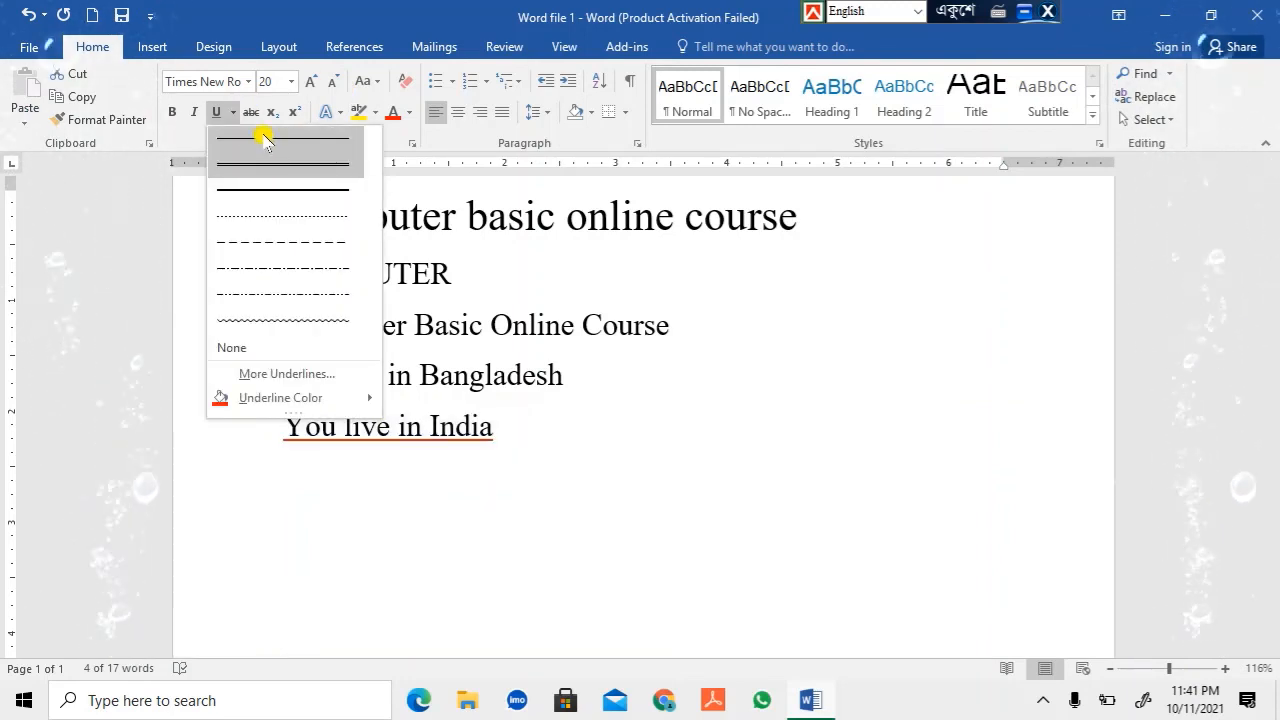
{"action": "left_click", "coordinate": [264, 140]}
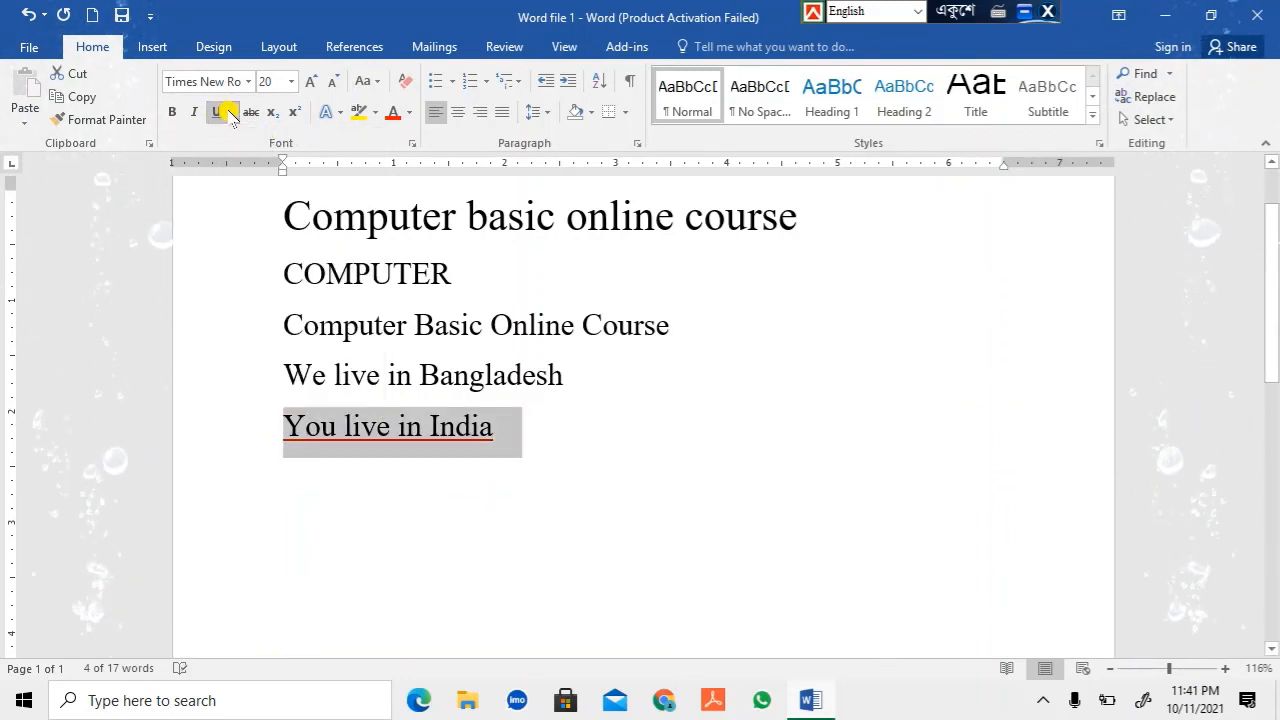
{"action": "left_click", "coordinate": [233, 112]}
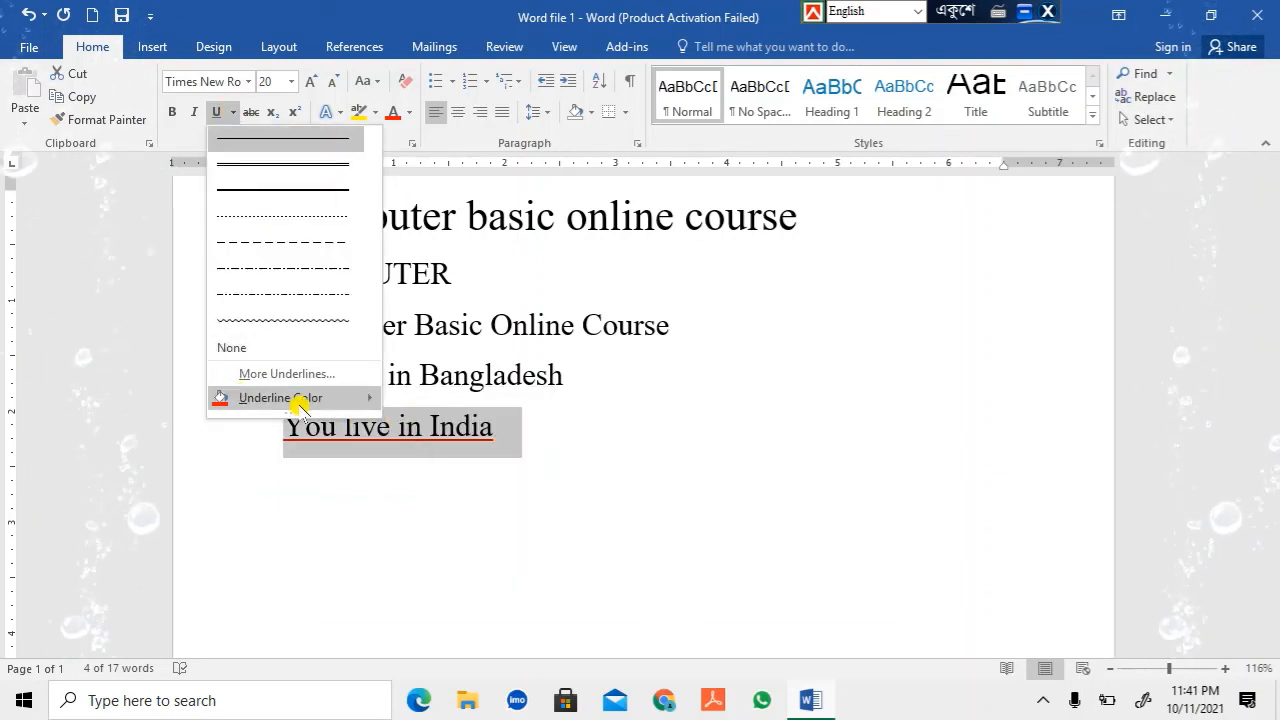
{"action": "mouse_move", "coordinate": [302, 400]}
{"action": "left_click", "coordinate": [400, 400]}
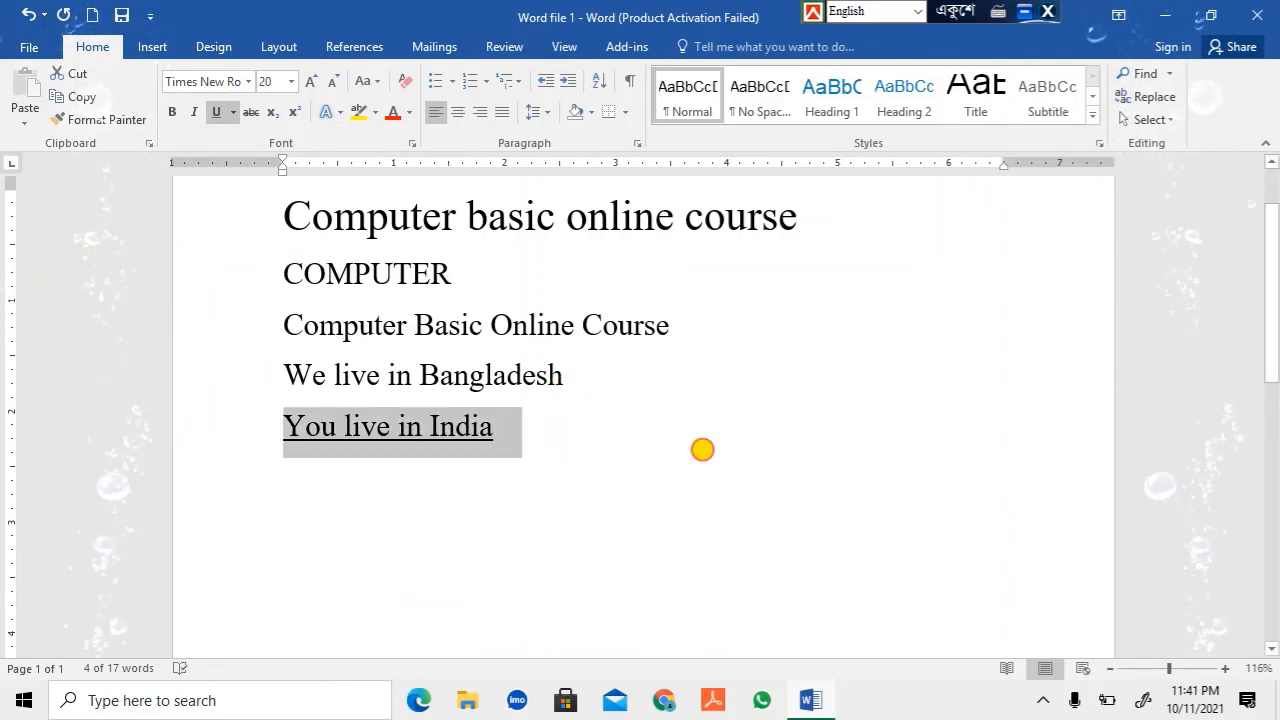
{"action": "left_click", "coordinate": [700, 449]}
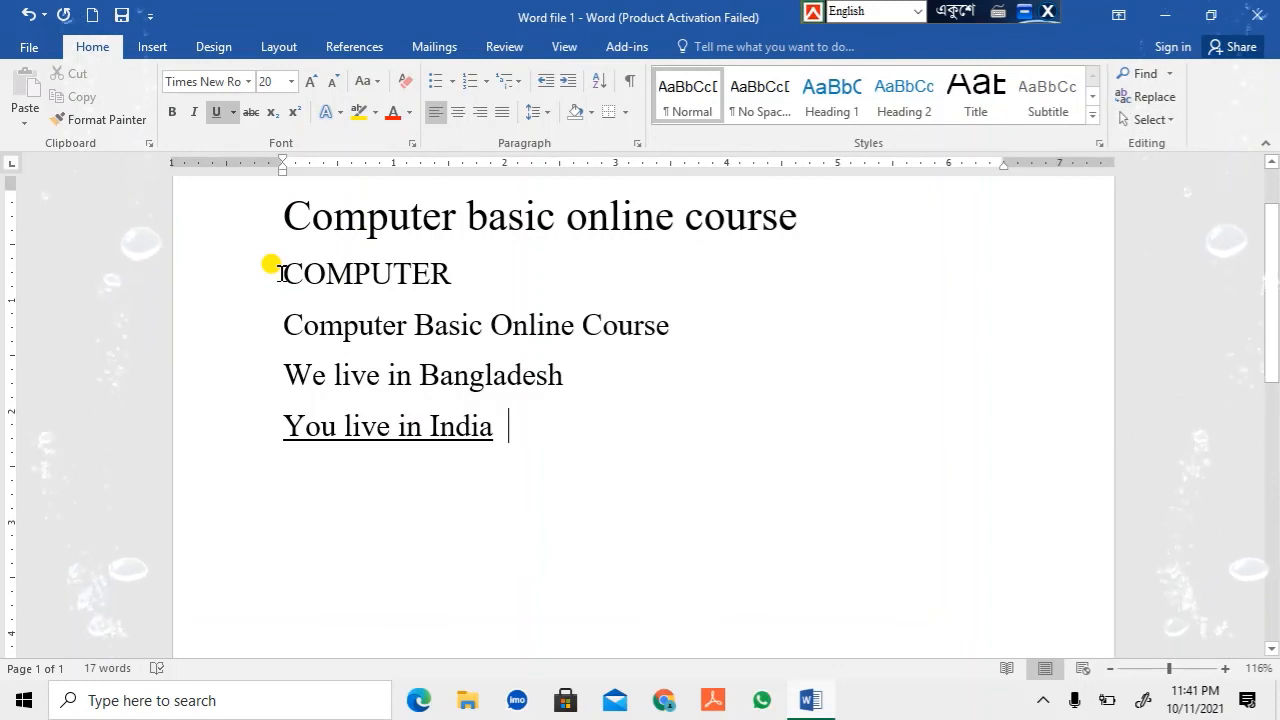
{"action": "left_click_drag", "start_coordinate": [282, 272], "coordinate": [437, 262]}
{"action": "left_click", "coordinate": [326, 275]}
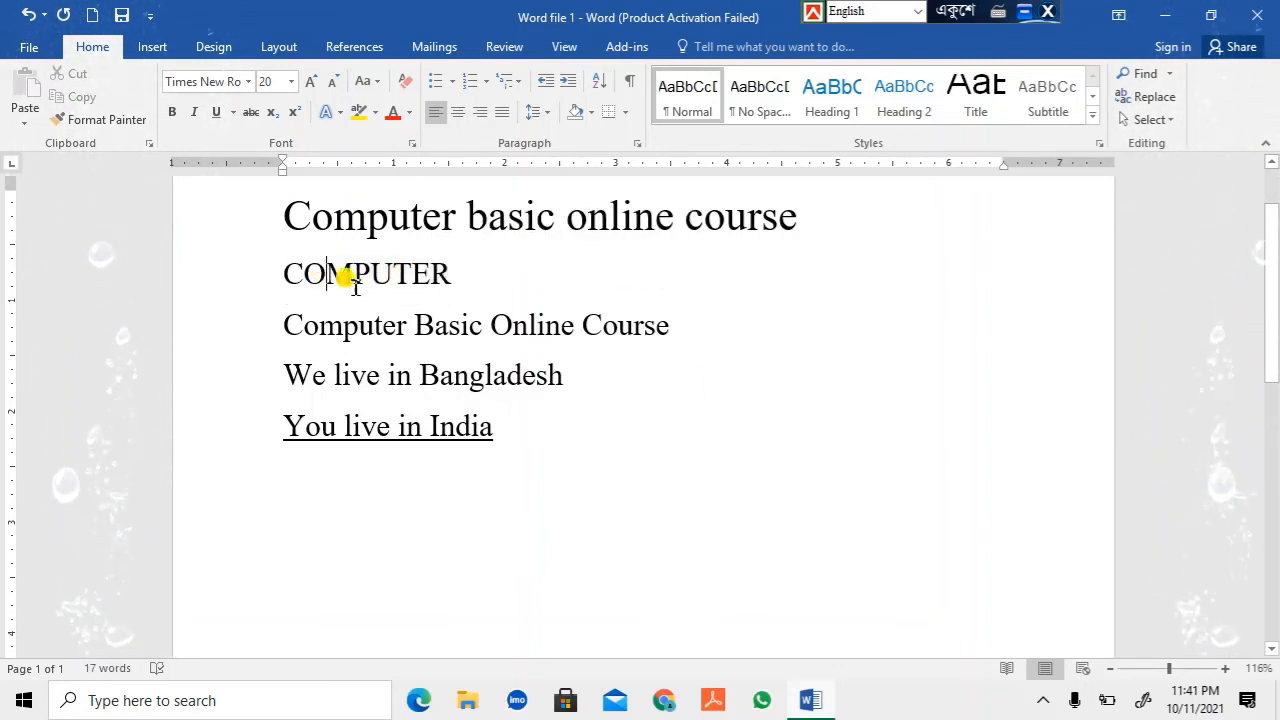
Start a new line below "You live in India" and enter the deliberately misspelled word "Cumpute".
{"action": "left_click", "coordinate": [580, 497]}
{"action": "key", "text": "Return"}
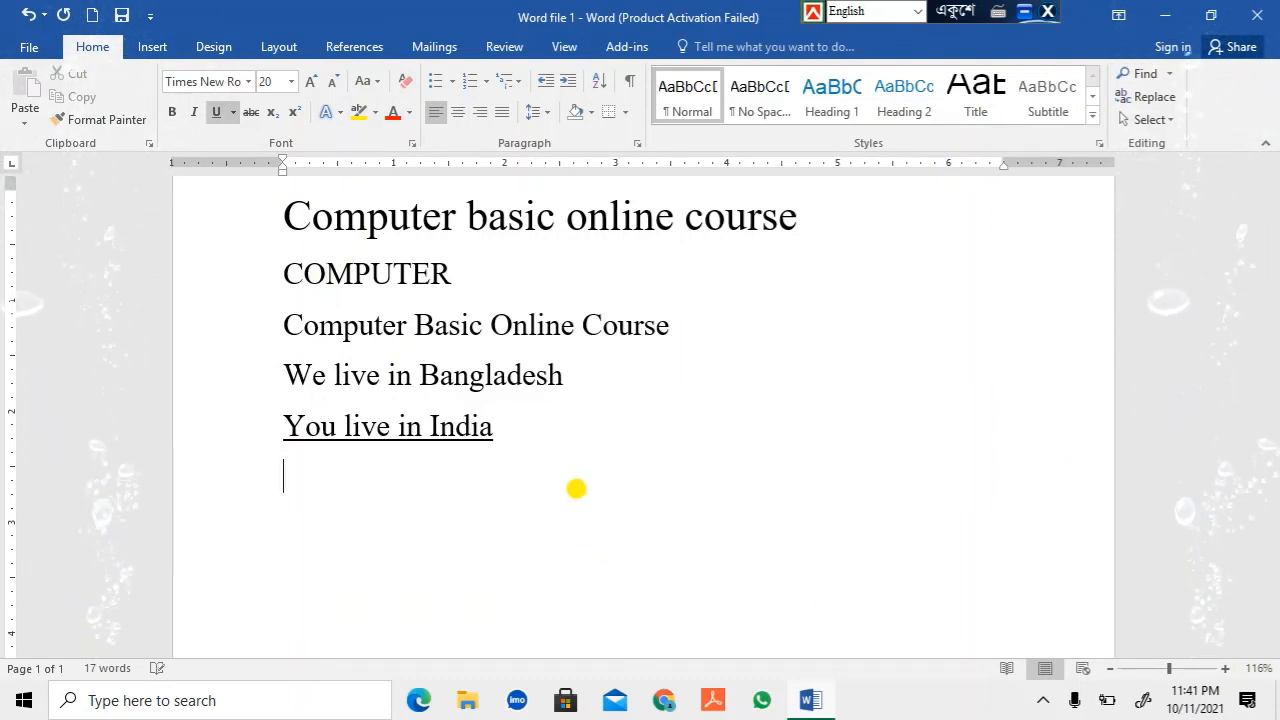
{"action": "type", "text": "C"}
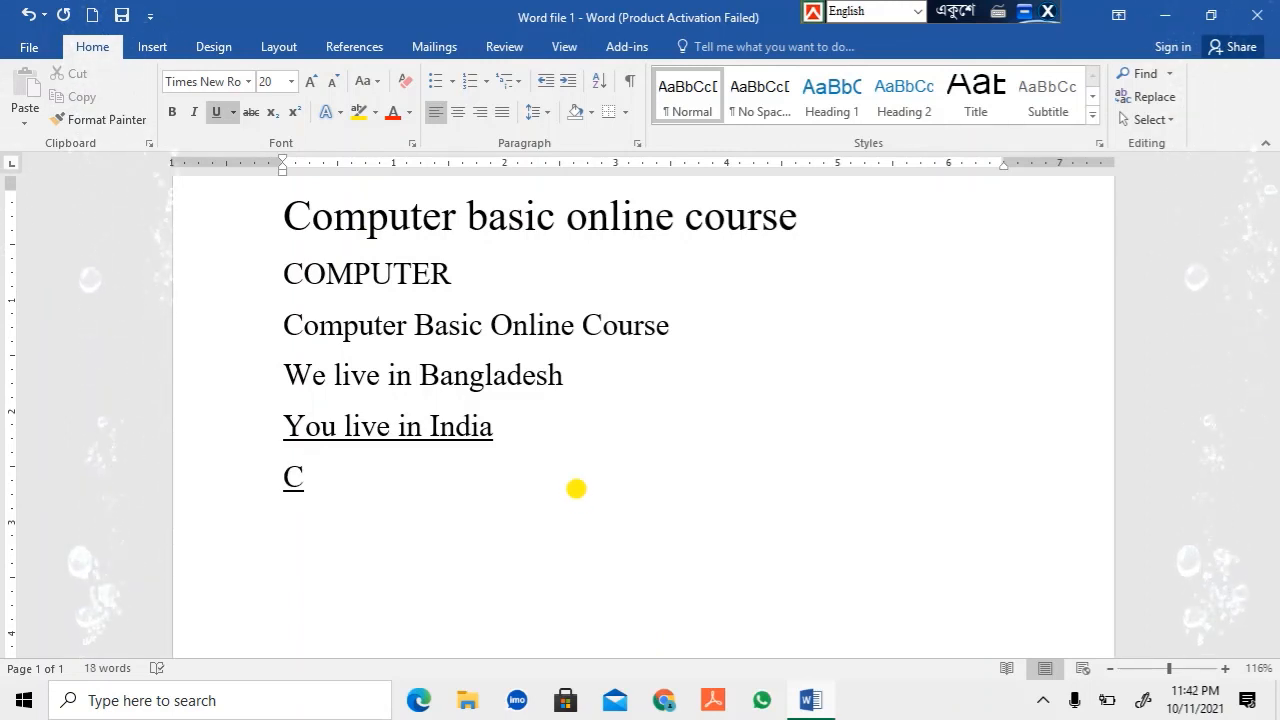
{"action": "type", "text": "ump"}
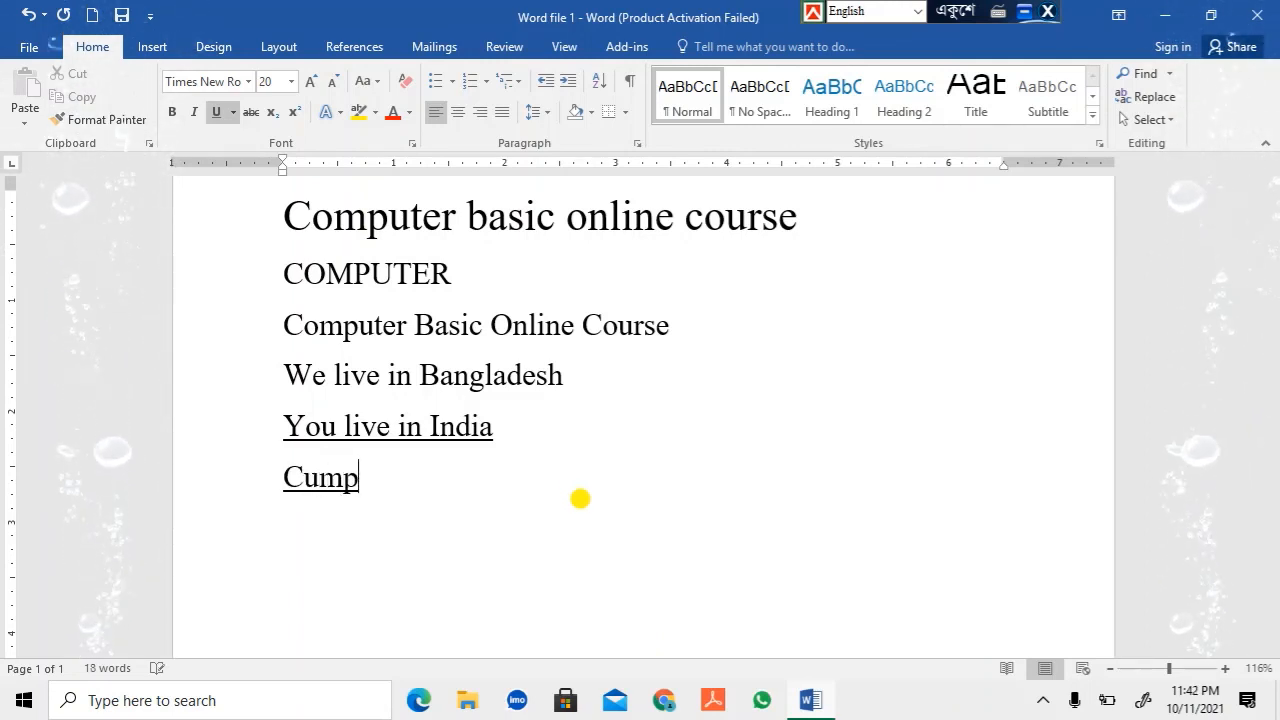
{"action": "type", "text": "ute"}
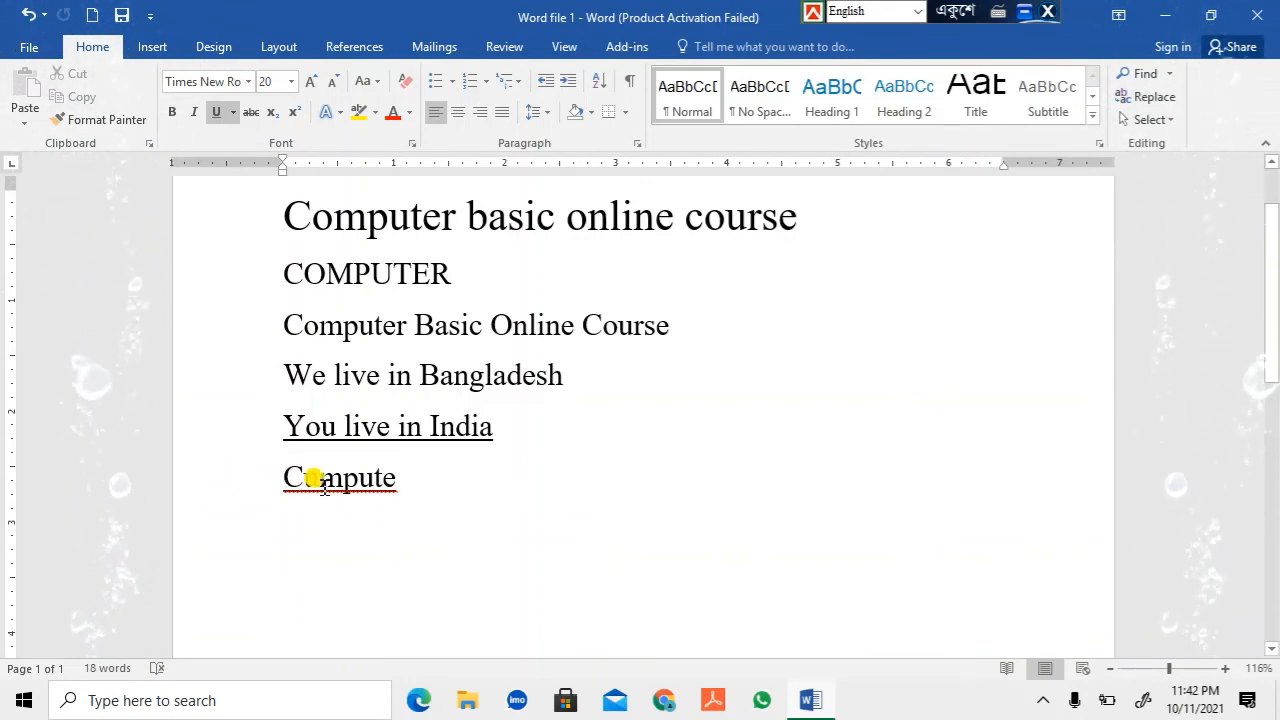
{"action": "left_click", "coordinate": [494, 430]}
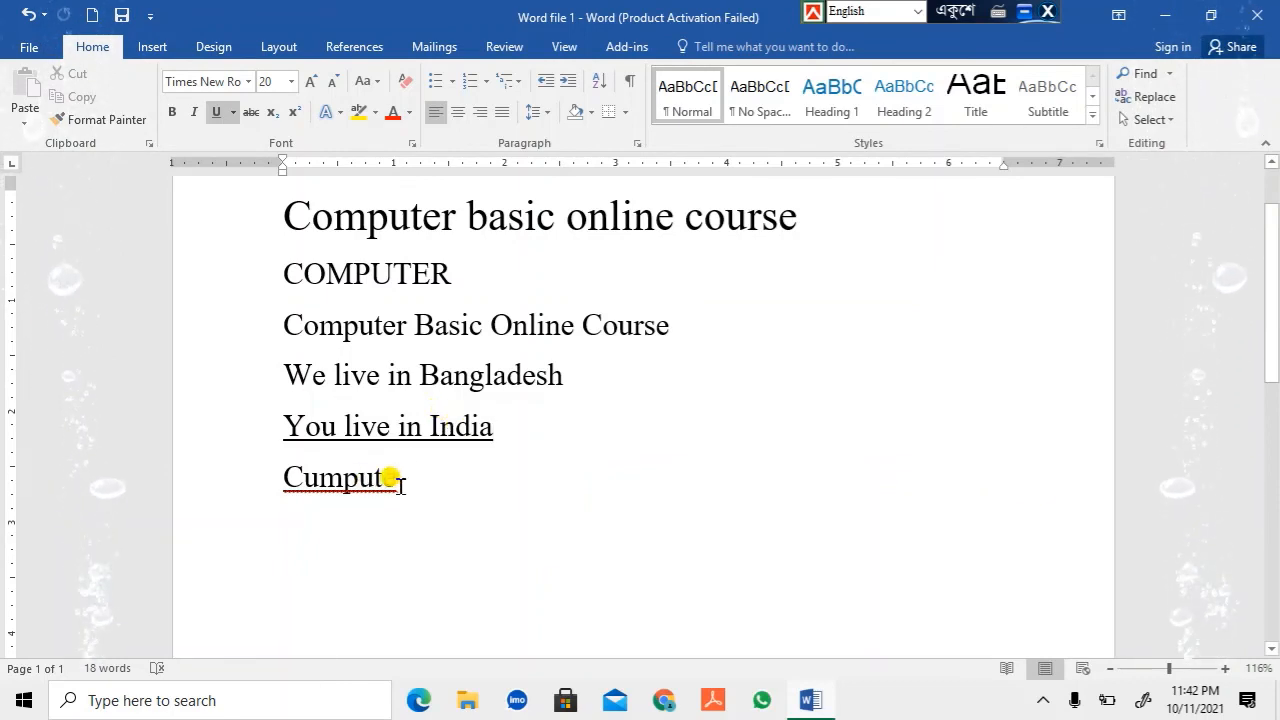
Remove the underline from the misspelled word "Cumpute" on the last line.
{"action": "left_click_drag", "start_coordinate": [389, 480], "coordinate": [374, 478]}
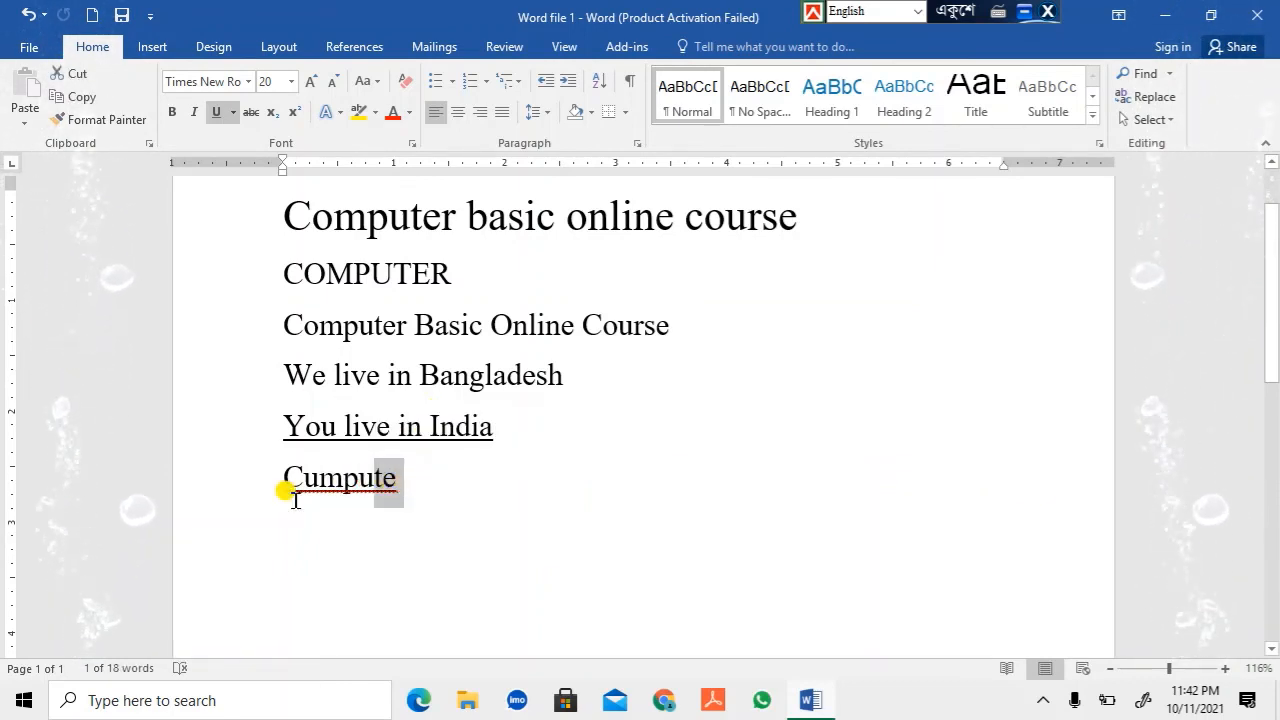
{"action": "left_click_drag", "start_coordinate": [271, 480], "coordinate": [410, 470]}
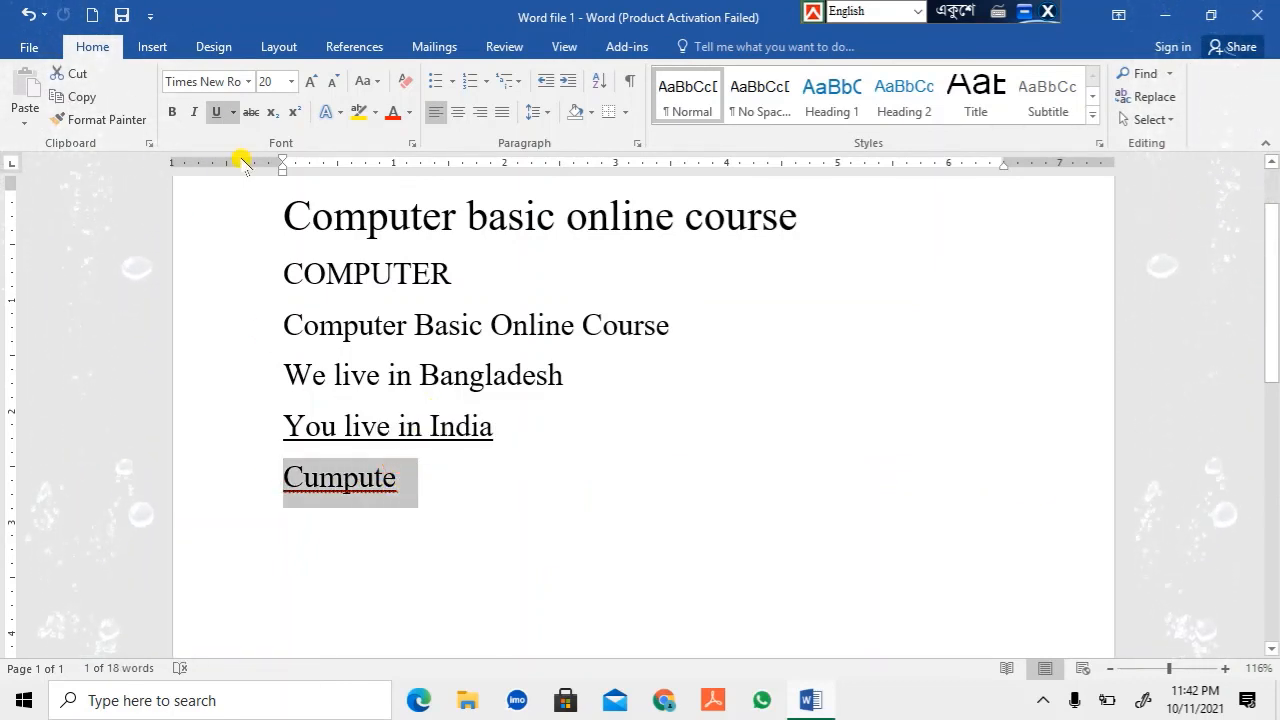
{"action": "left_click", "coordinate": [216, 111]}
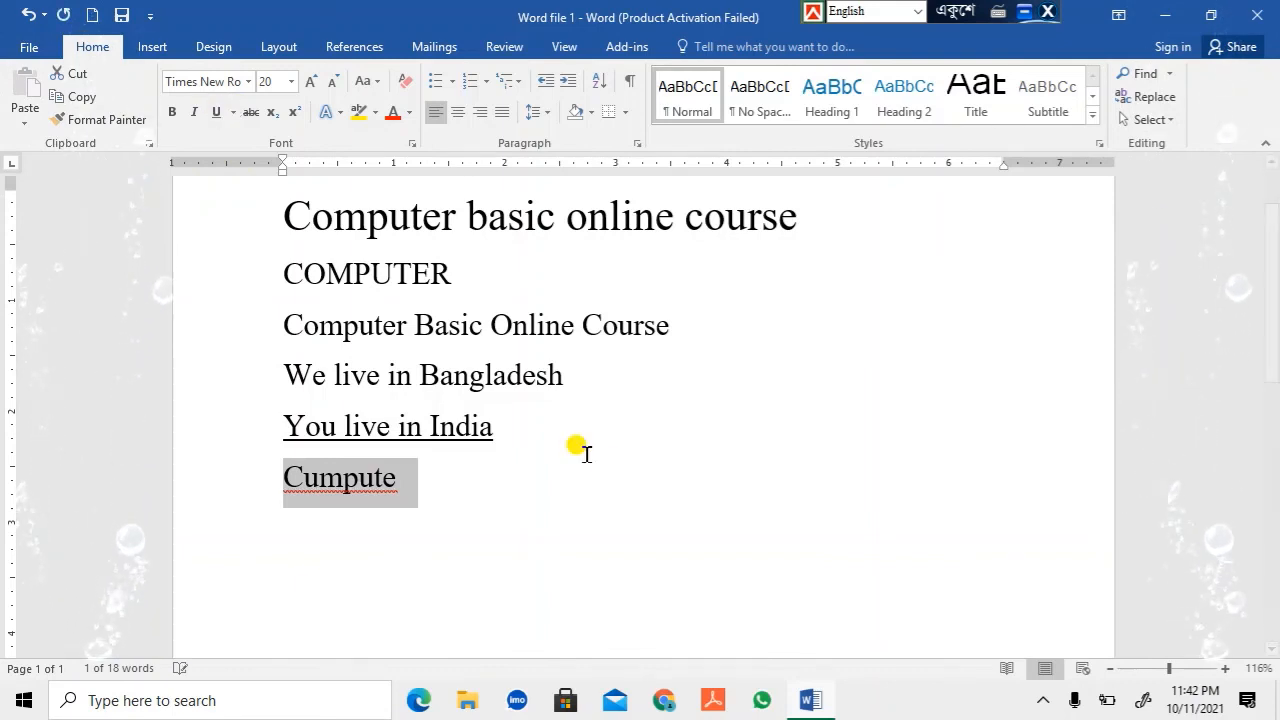
Add the correctly spelled word "Computer" after "Cumpute" on the same line.
{"action": "left_click", "coordinate": [460, 497]}
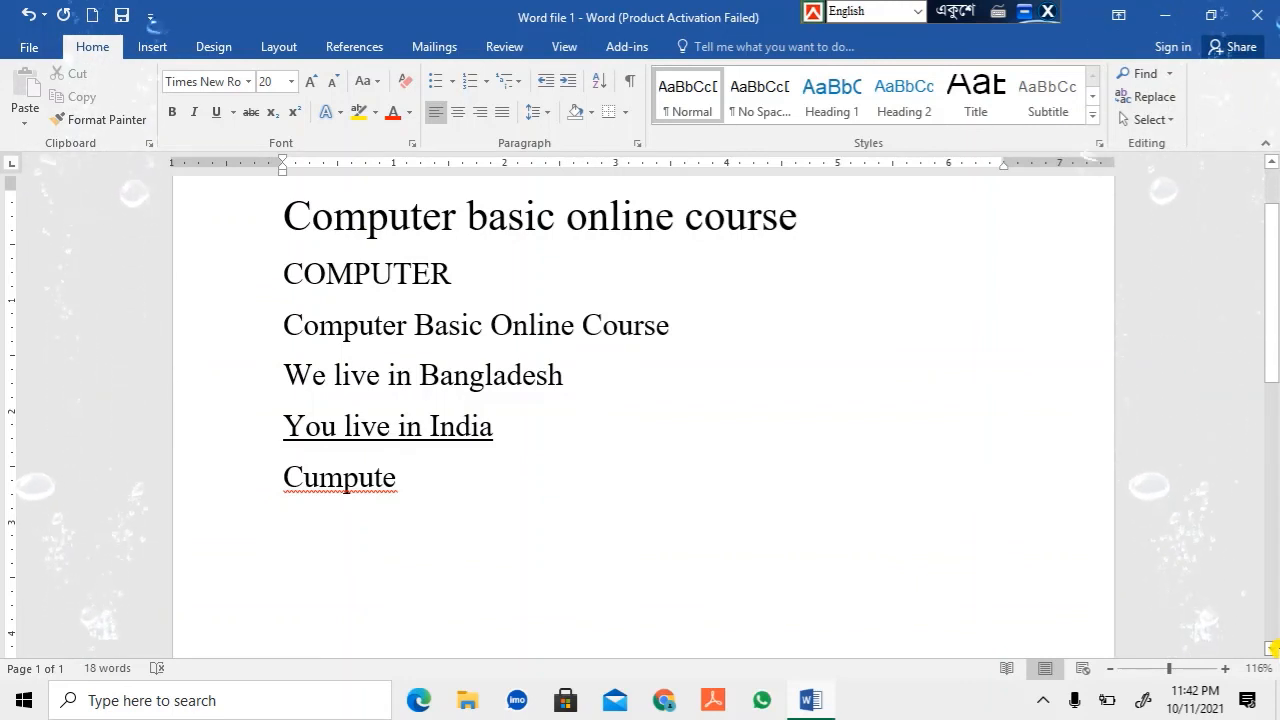
{"action": "type", "text": "C"}
{"action": "type", "text": "om"}
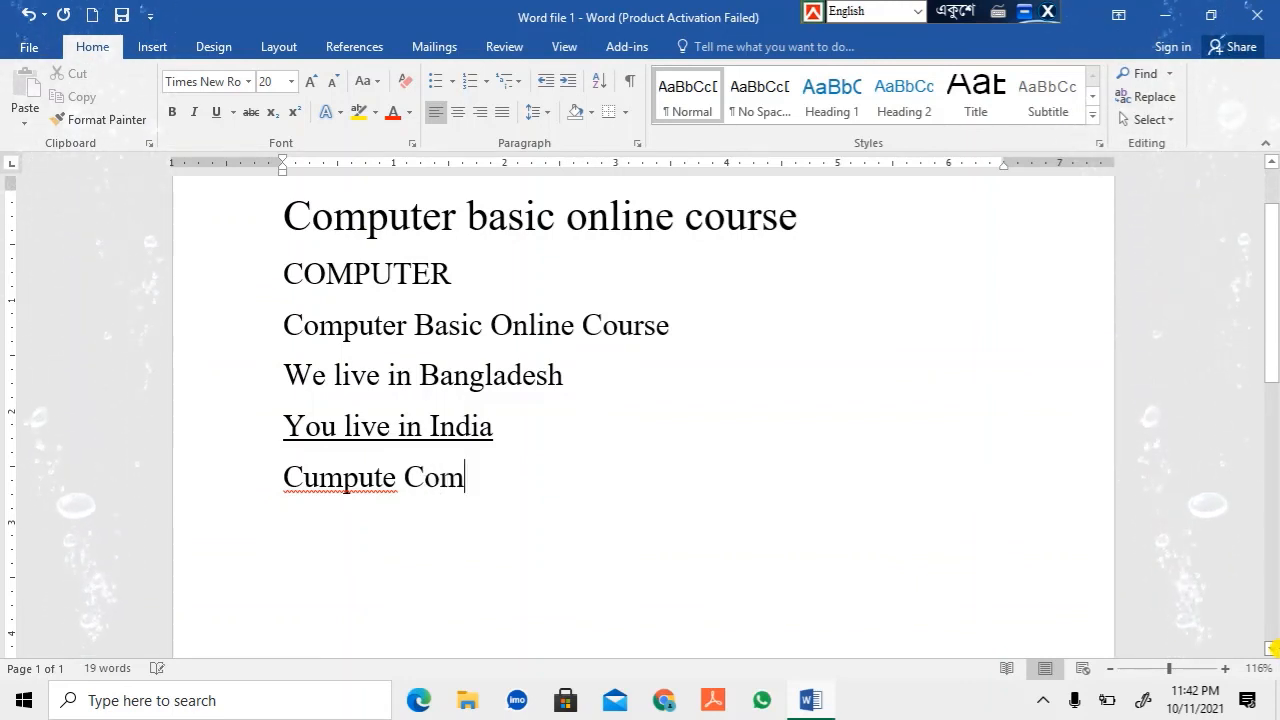
{"action": "type", "text": "puter"}
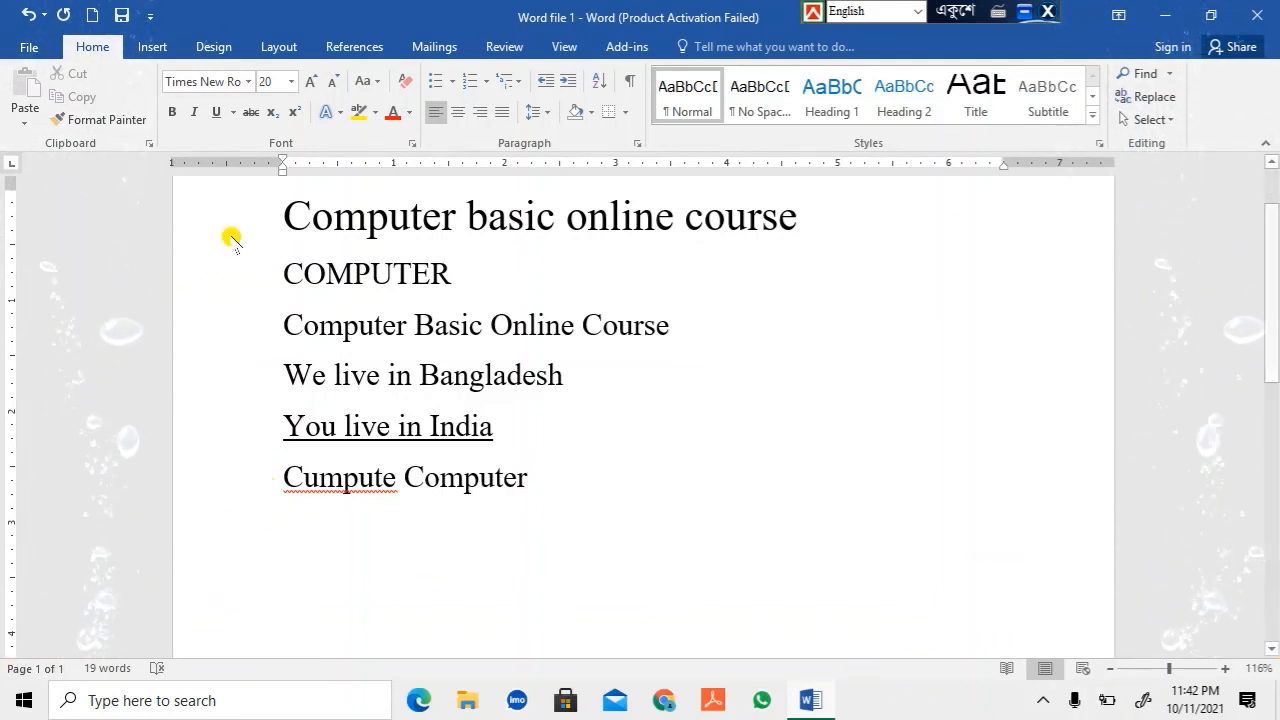
Apply strikethrough to the misspelled word "Cumpute", leaving "Computer" beside it unformatted.
{"action": "left_click_drag", "start_coordinate": [283, 470], "coordinate": [396, 477]}
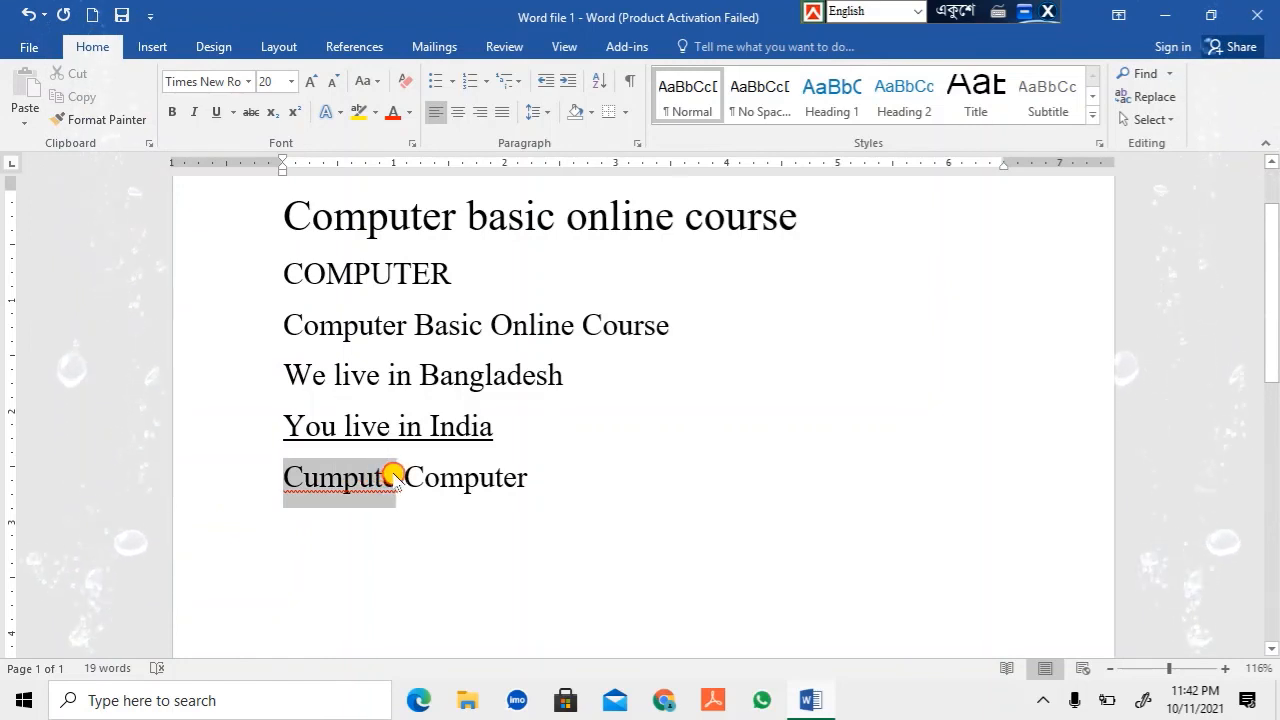
{"action": "left_click", "coordinate": [251, 112]}
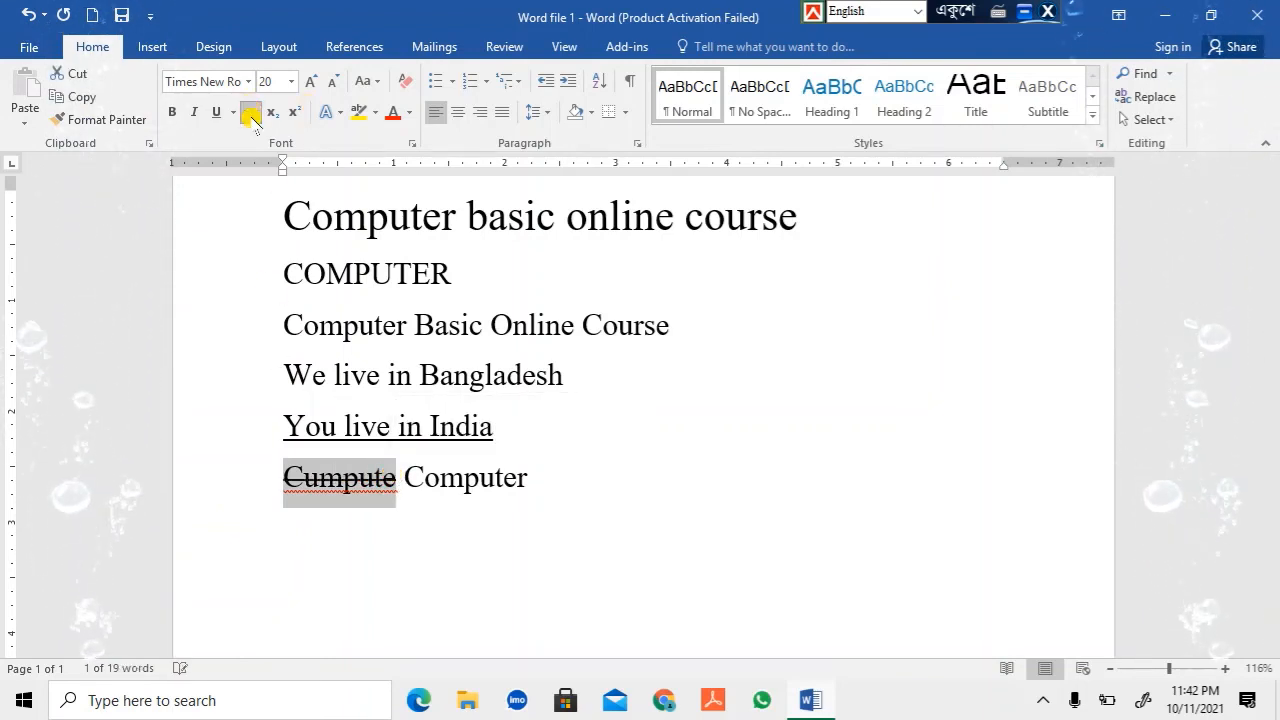
{"action": "left_click", "coordinate": [795, 484]}
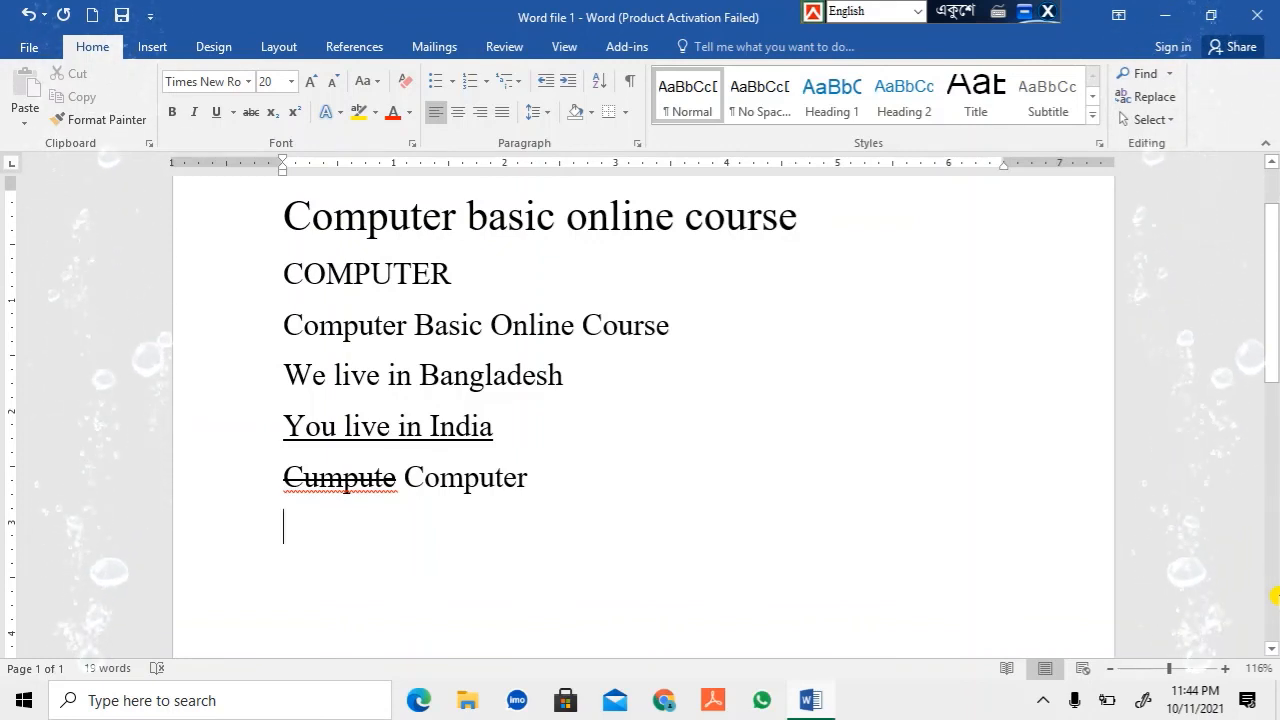
Enter "H2O" on the new line below "Cumpute Computer" and format its 2 as subscript.
{"action": "type", "text": "H"}
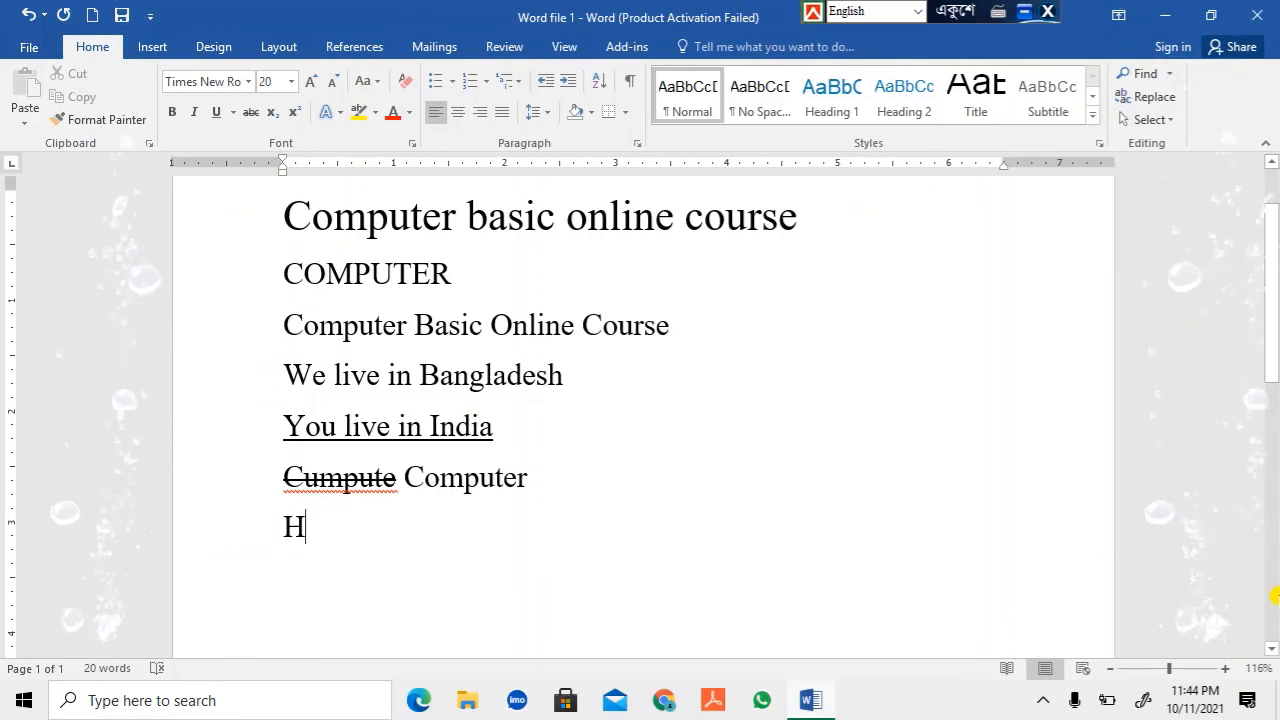
{"action": "type", "text": "2"}
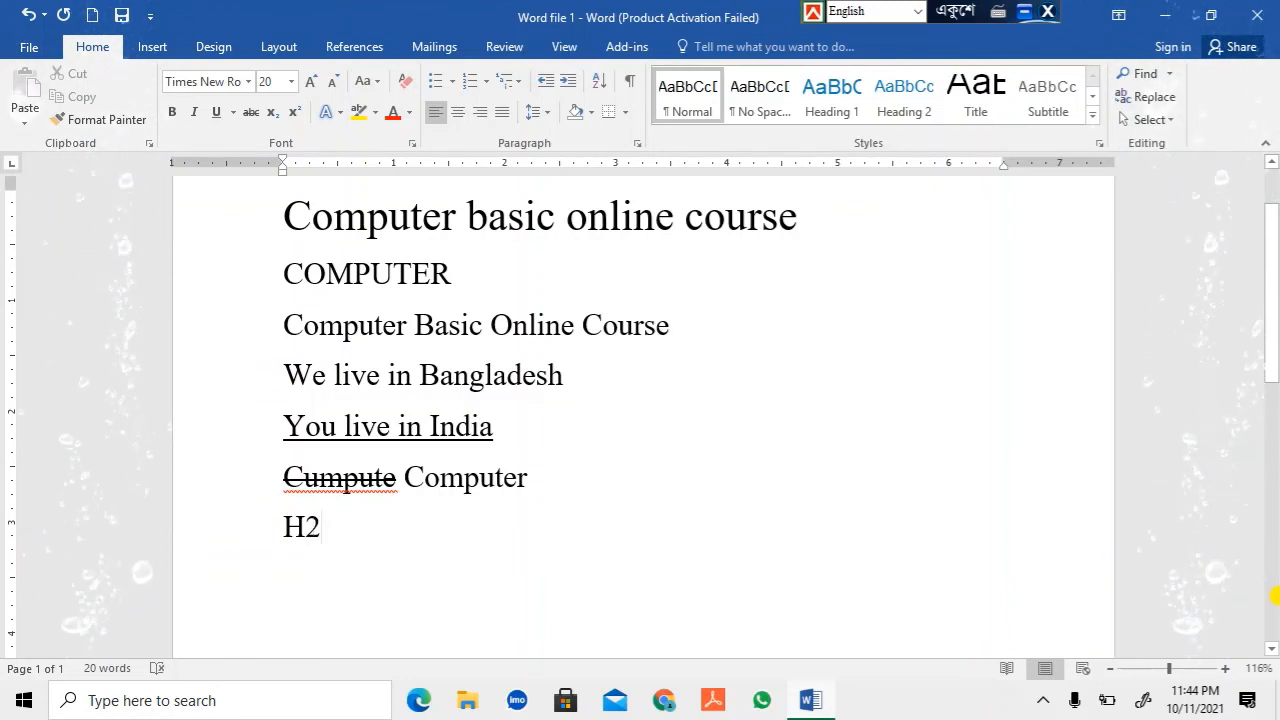
{"action": "type", "text": "O"}
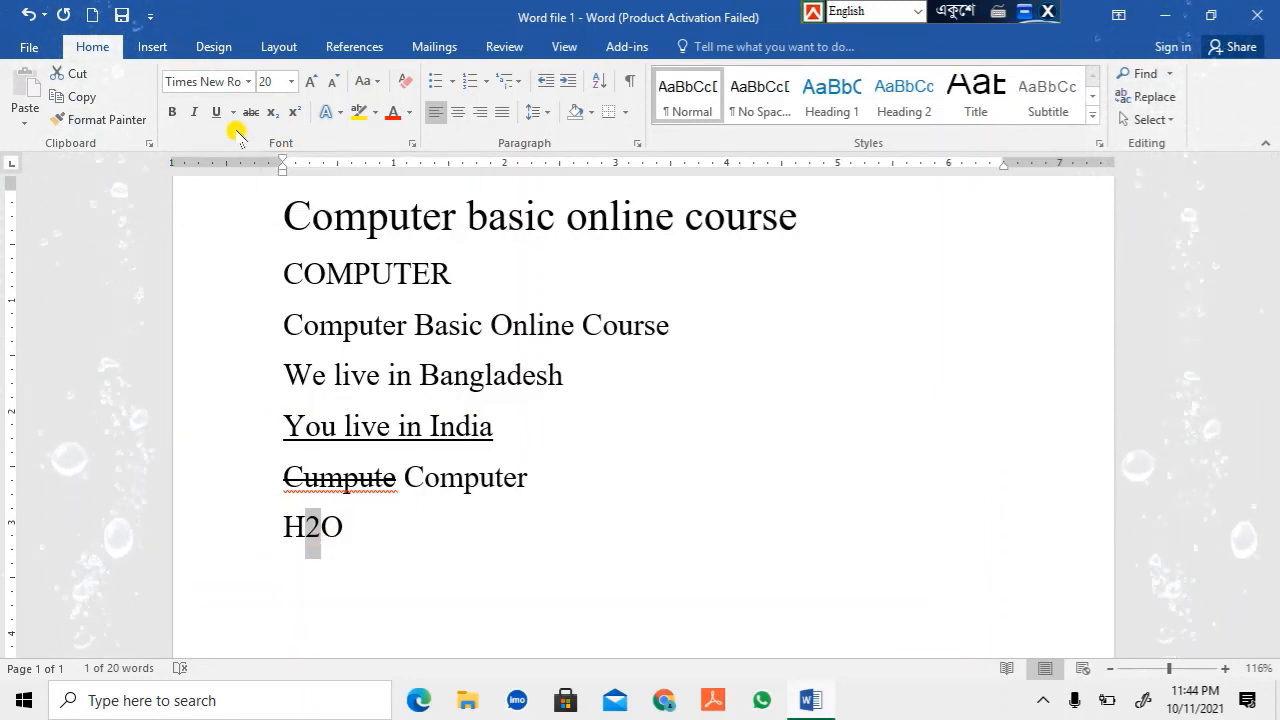
{"action": "left_click", "coordinate": [272, 112]}
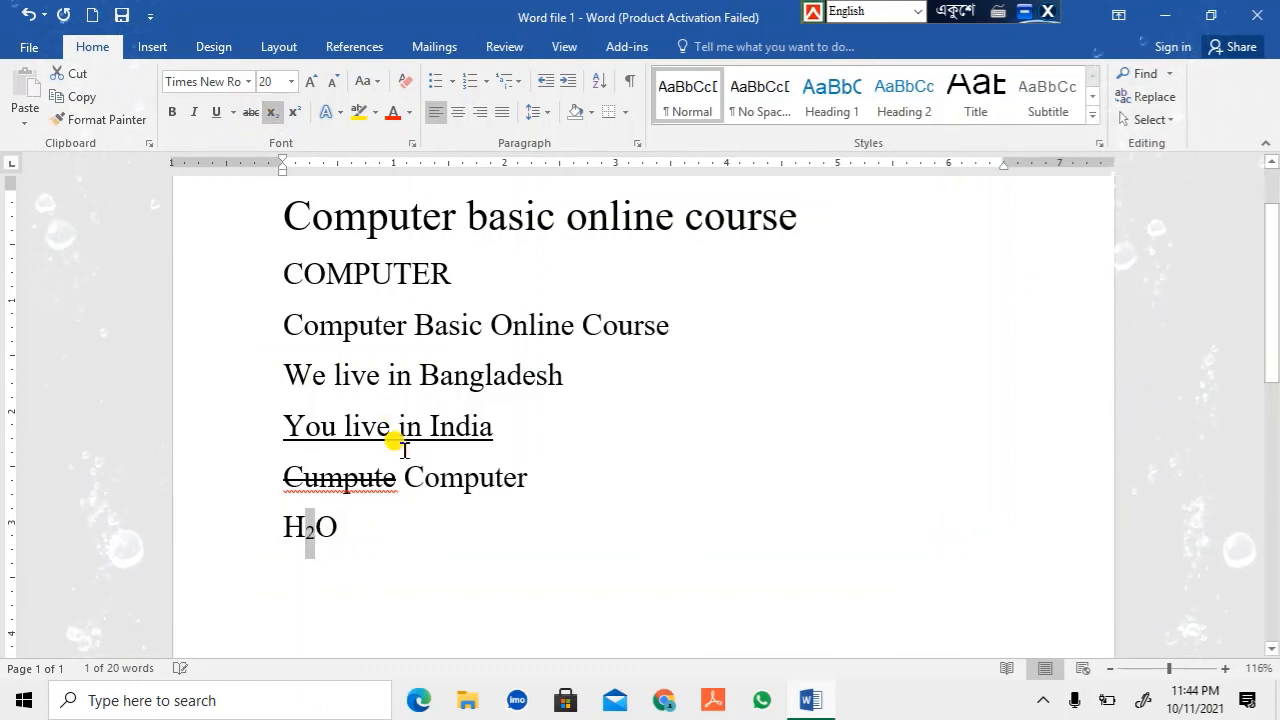
{"action": "left_click", "coordinate": [352, 528]}
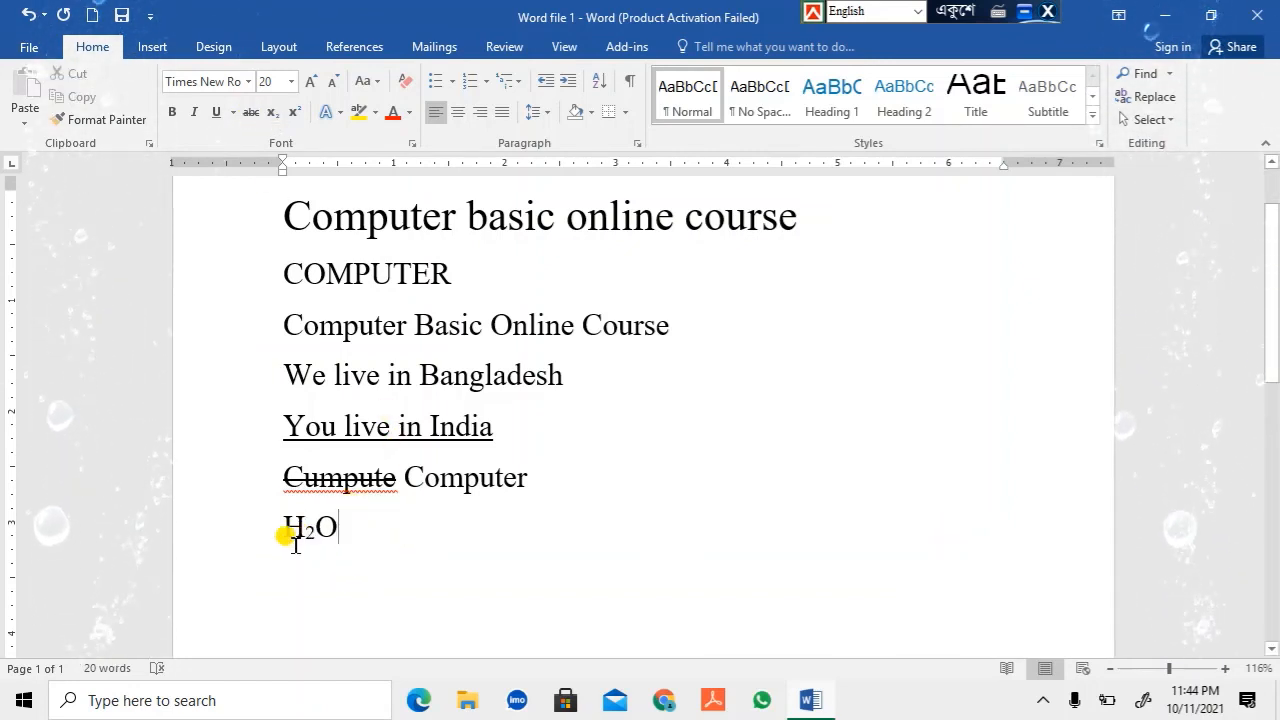
{"action": "left_click_drag", "start_coordinate": [280, 530], "coordinate": [380, 528]}
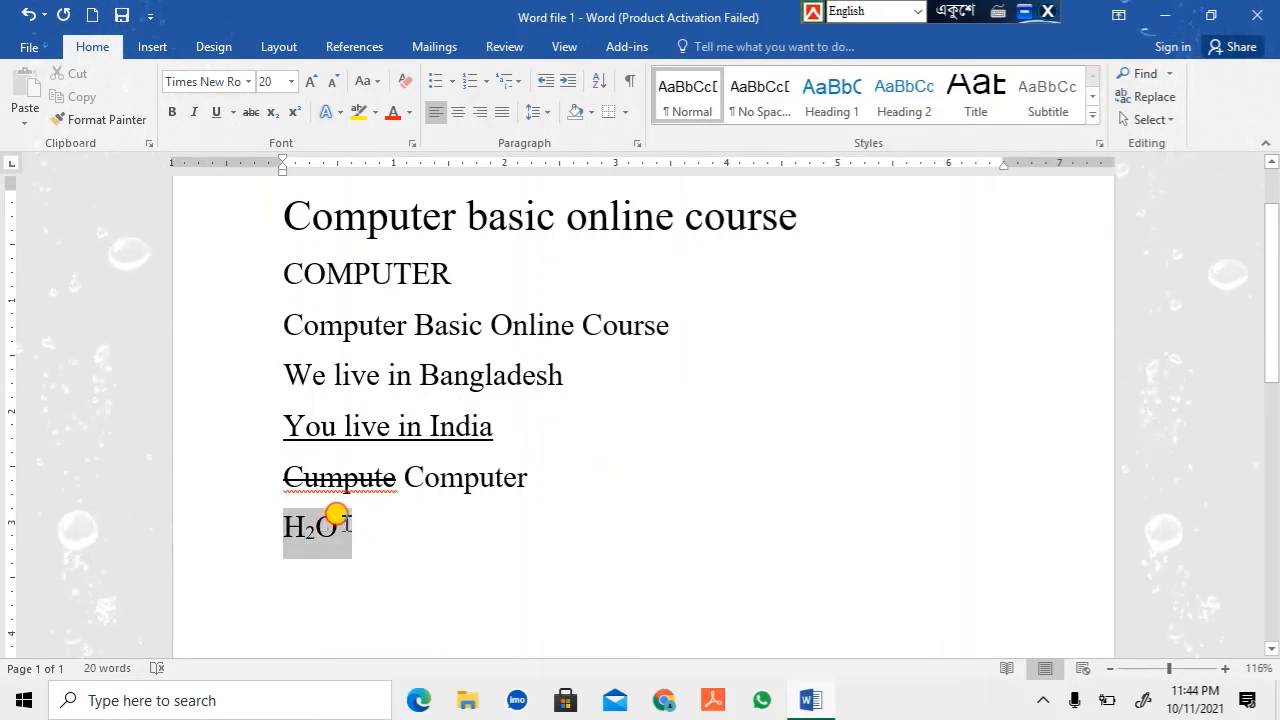
{"action": "left_click", "coordinate": [338, 527]}
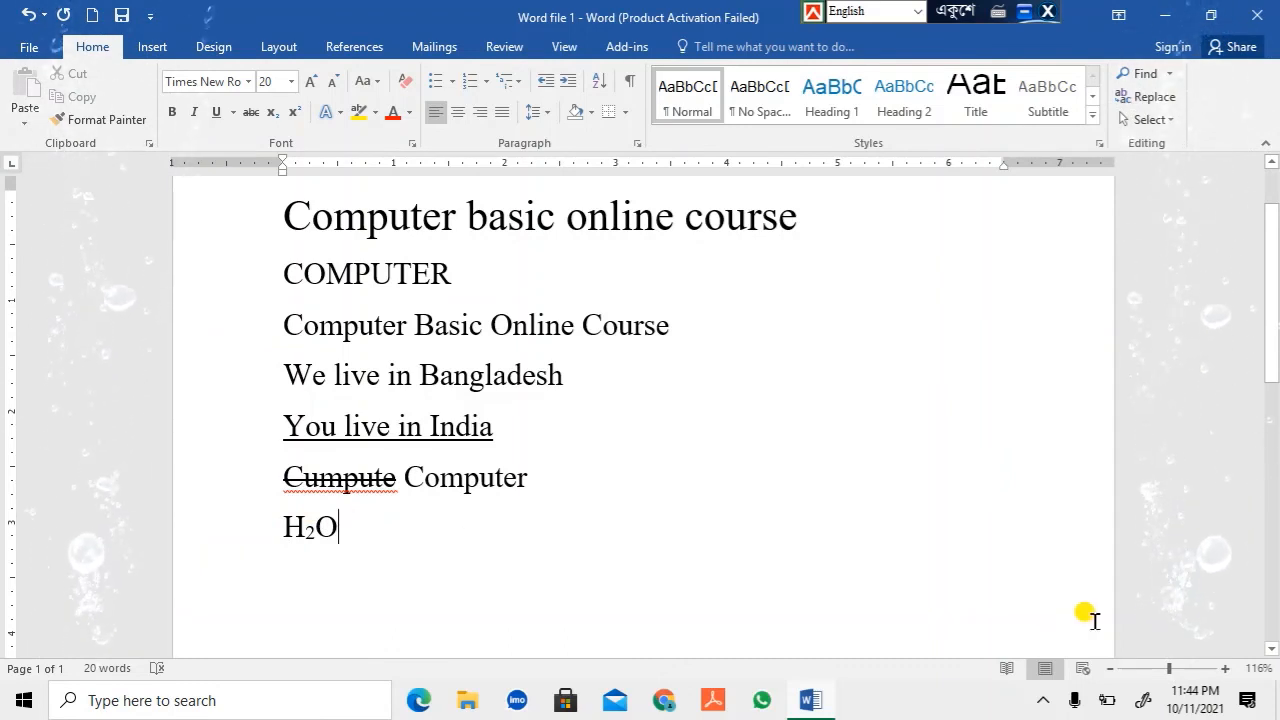
Try subscript and superscript on "basic online course" in the title line, returning the text to normal each time.
{"action": "left_click", "coordinate": [565, 218]}
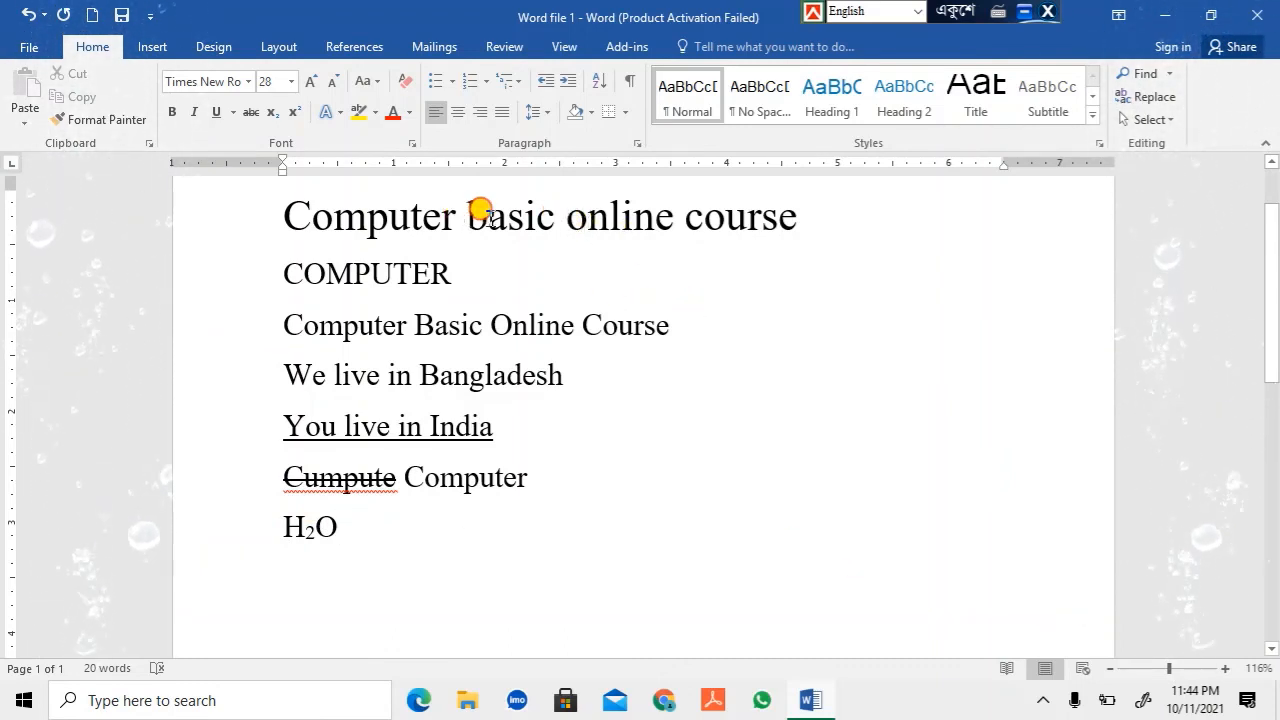
{"action": "left_click_drag", "start_coordinate": [481, 212], "coordinate": [777, 219]}
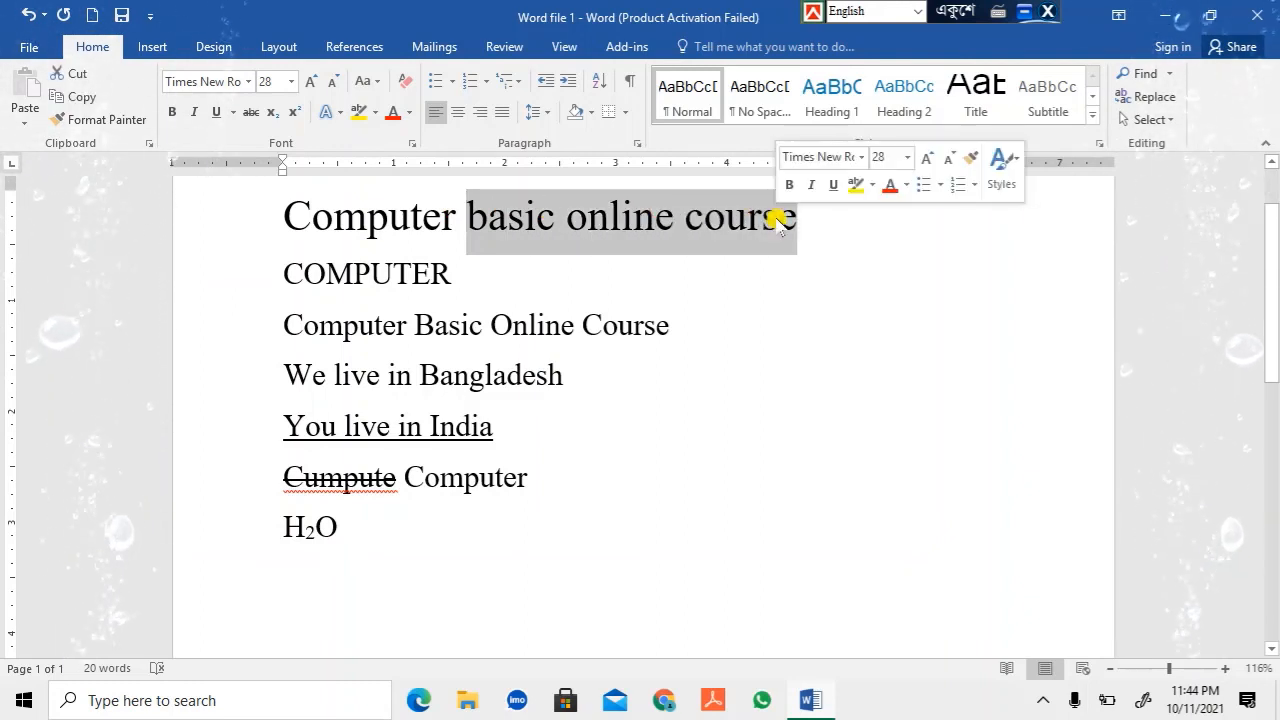
{"action": "left_click", "coordinate": [272, 112]}
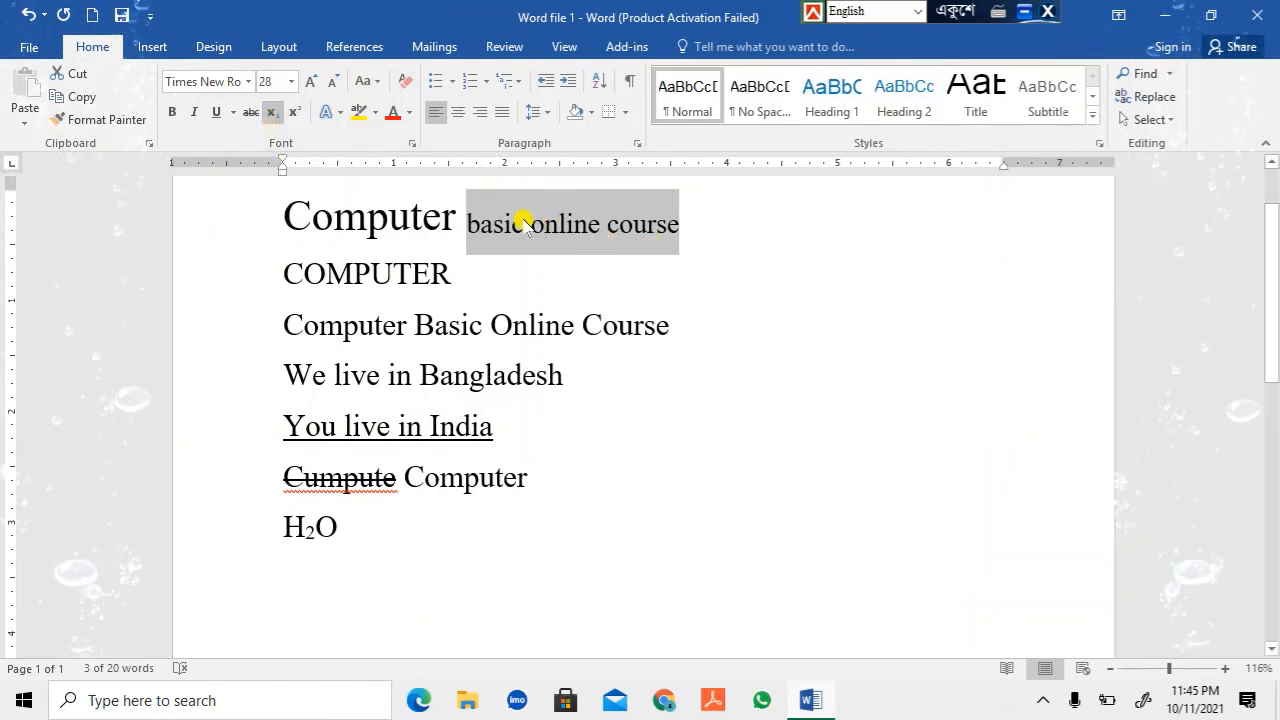
{"action": "left_click", "coordinate": [272, 112]}
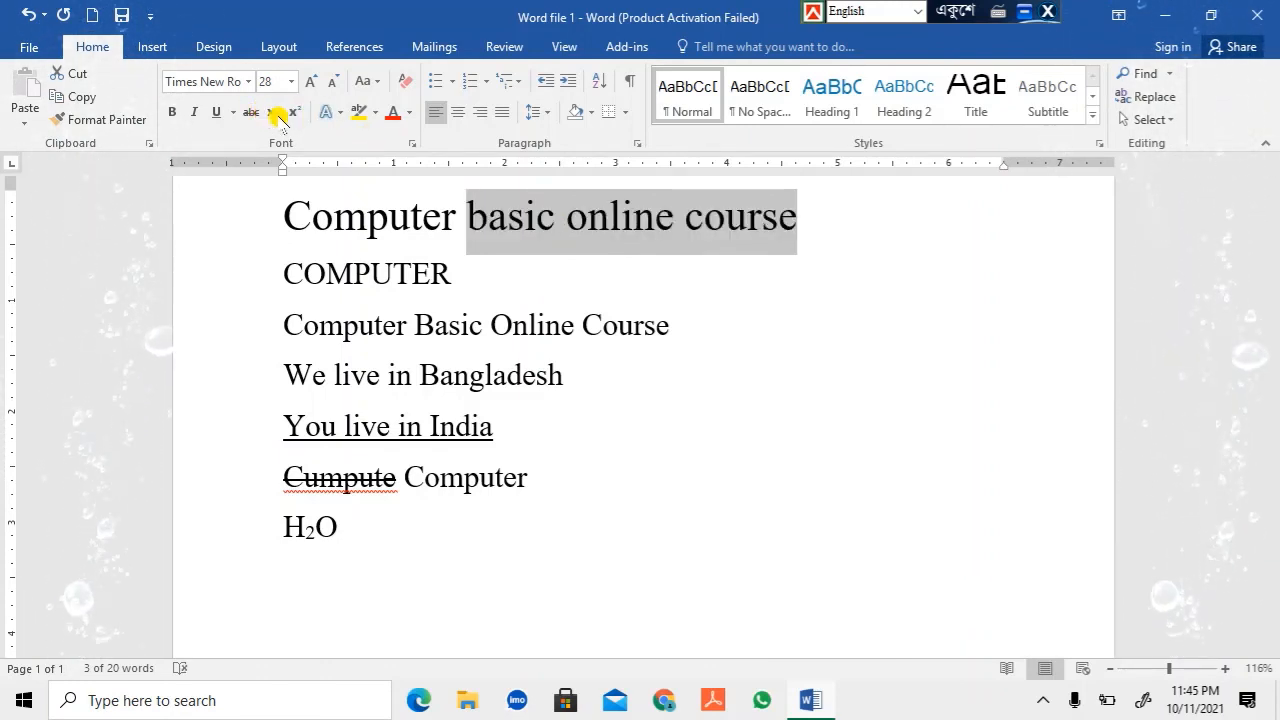
{"action": "left_click", "coordinate": [273, 112]}
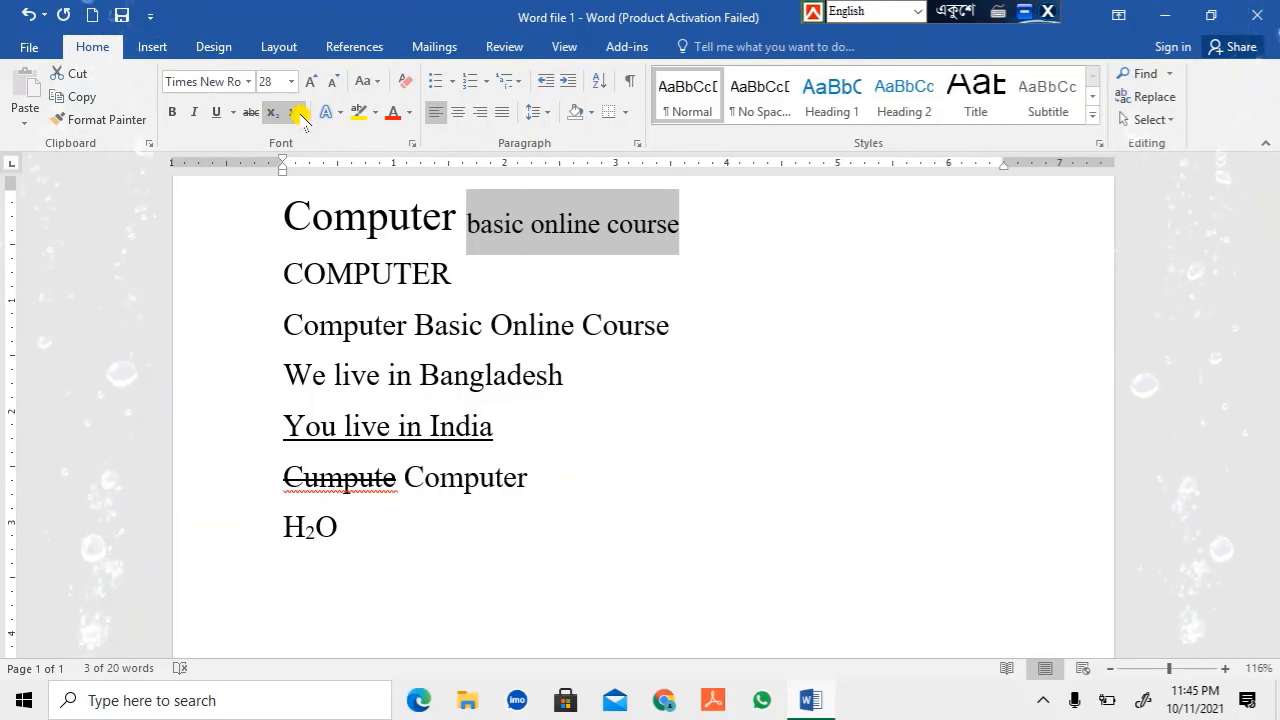
{"action": "left_click", "coordinate": [296, 112]}
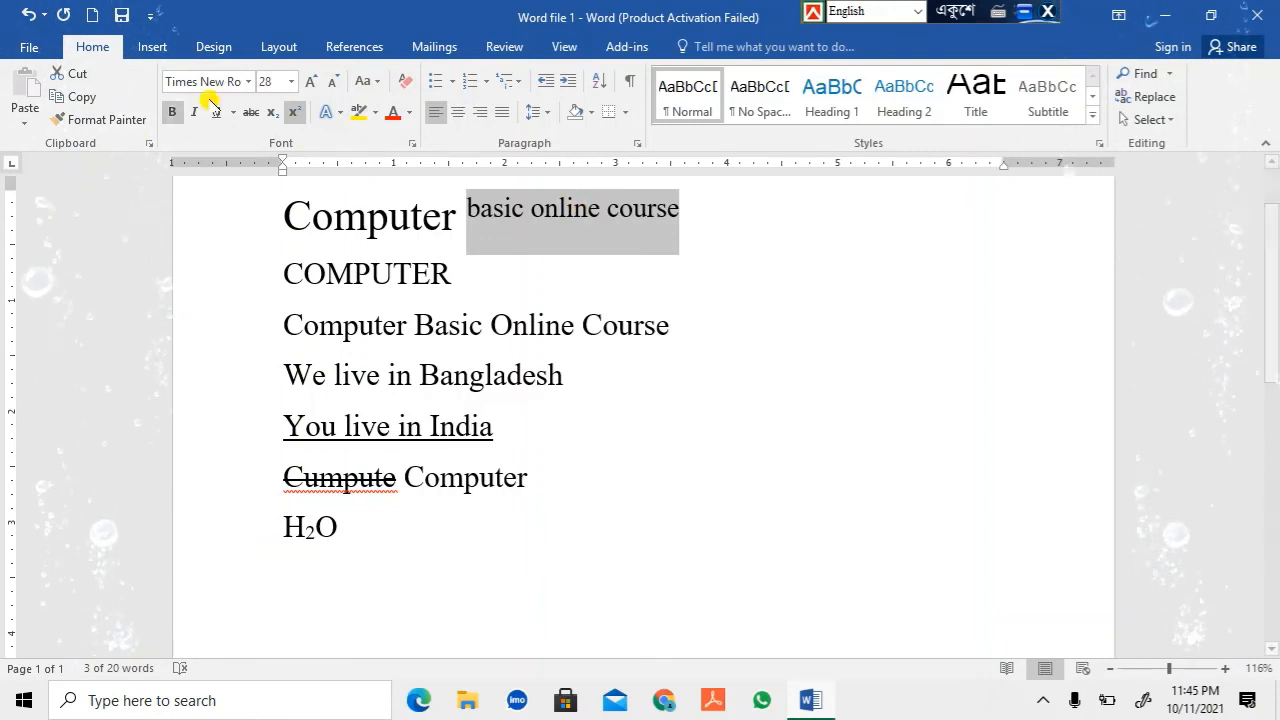
{"action": "left_click", "coordinate": [296, 112]}
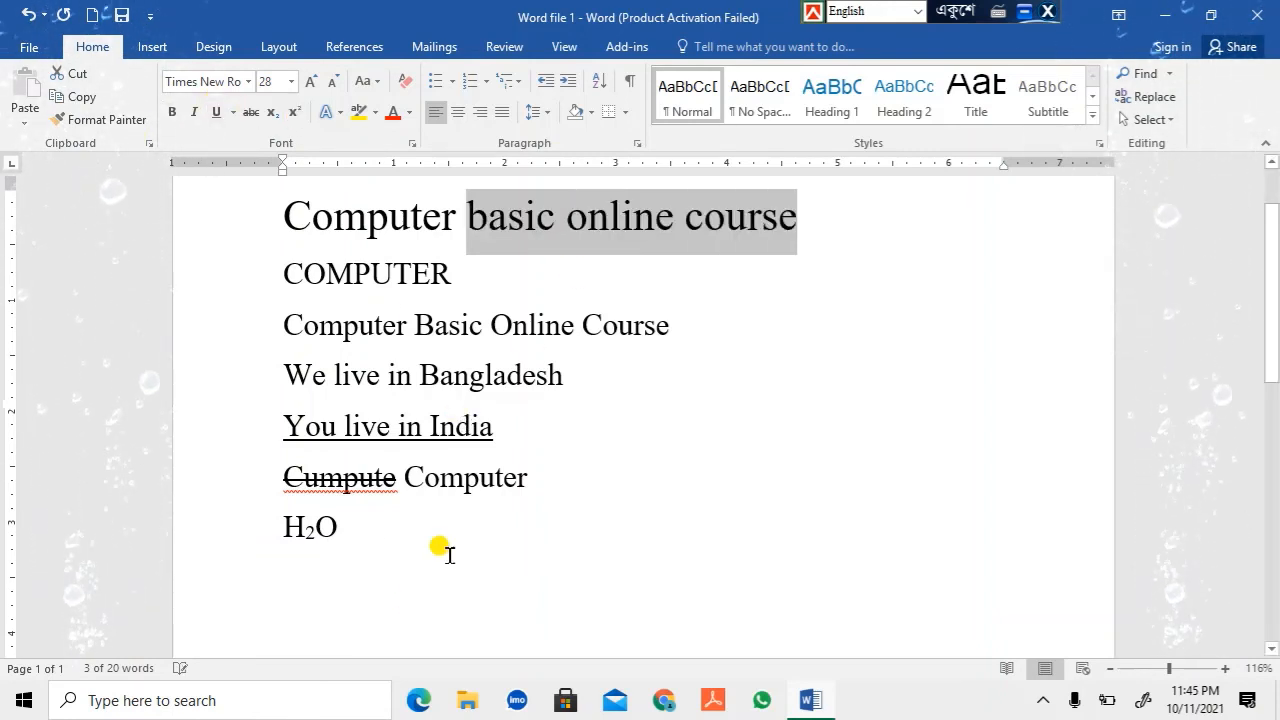
Add a new line below the H2O formula and enter "A2+b2".
{"action": "left_click", "coordinate": [352, 564]}
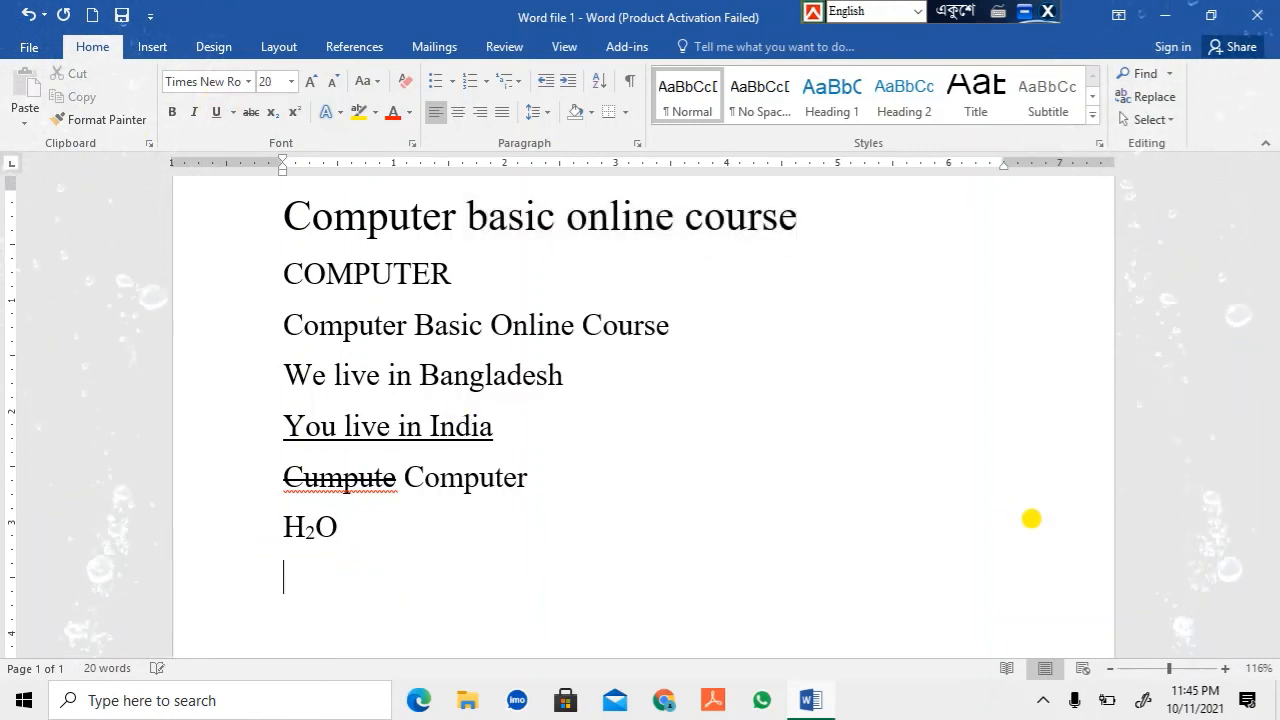
{"action": "key", "text": "Return"}
{"action": "type", "text": "a"}
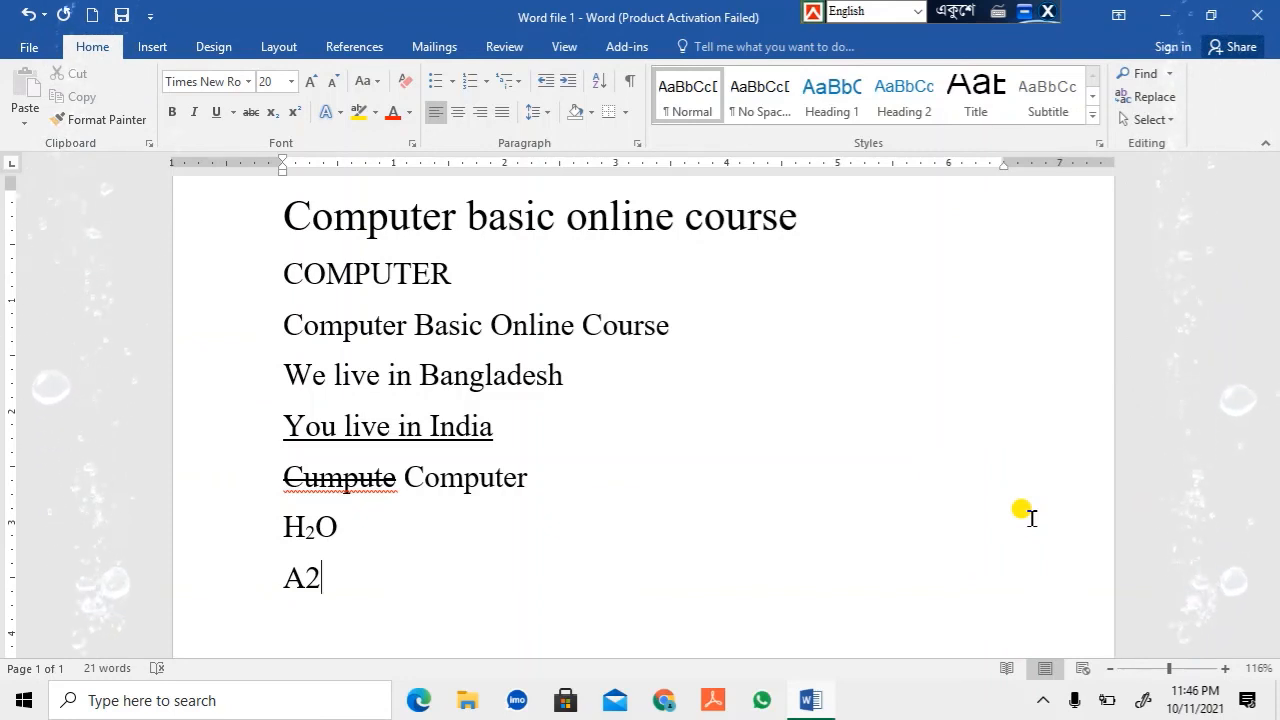
{"action": "type", "text": "+"}
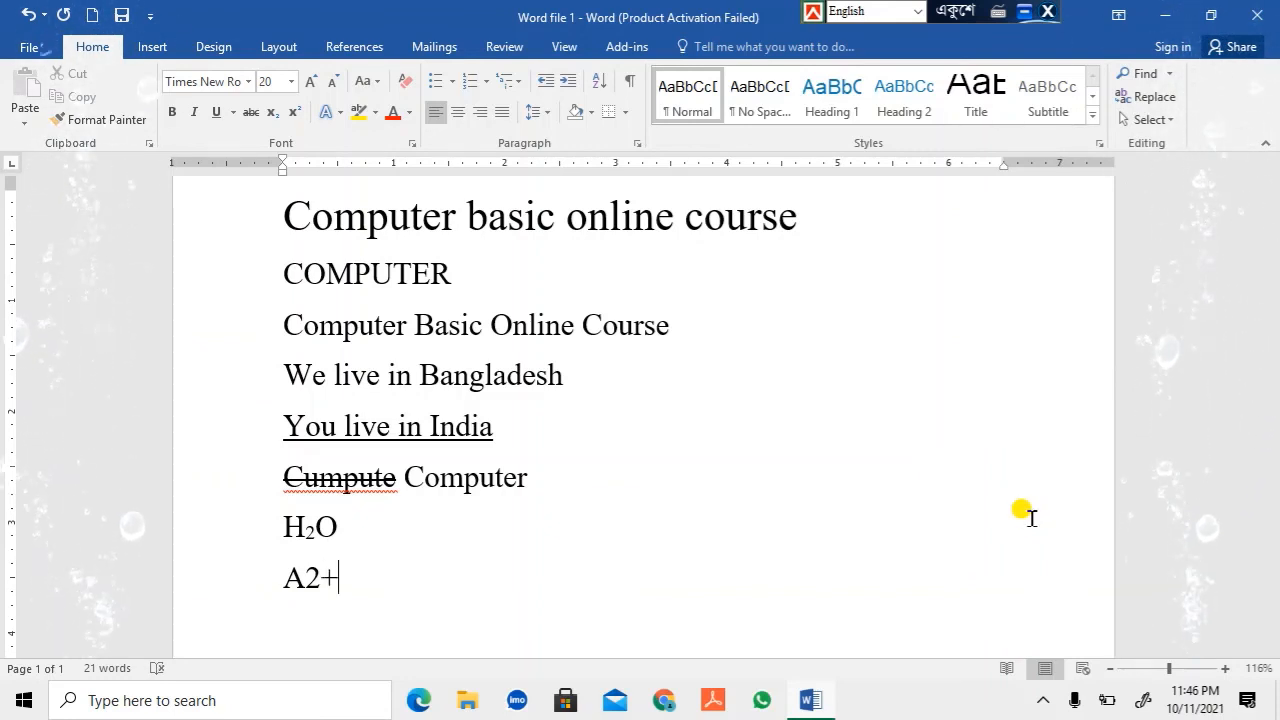
{"action": "type", "text": "b"}
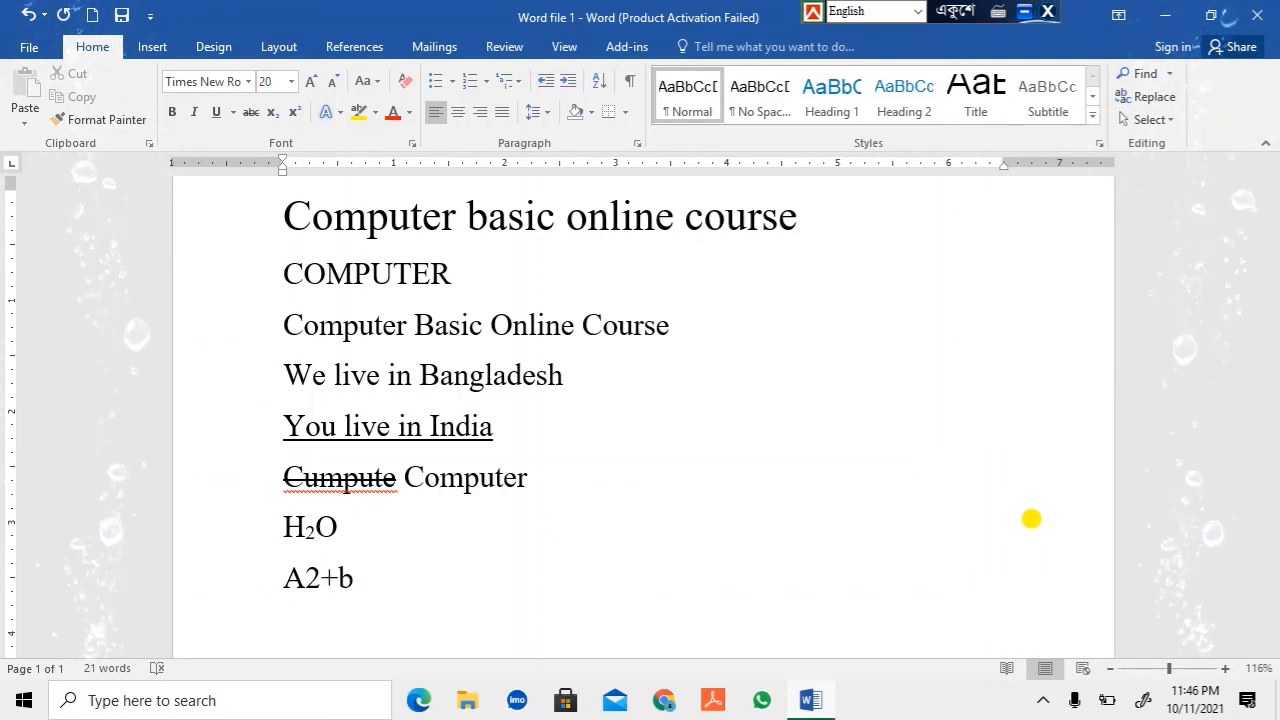
{"action": "type", "text": "2"}
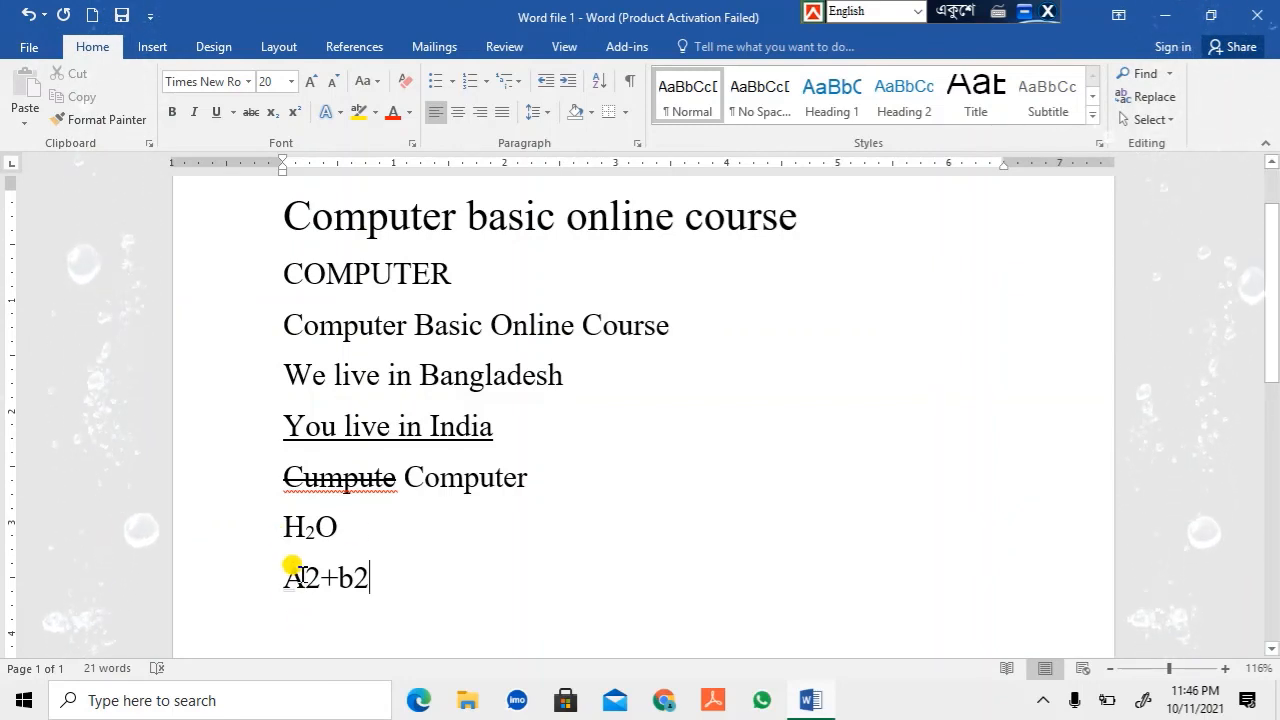
Replace the capital A at the start of "A2+b2" with a lowercase a.
{"action": "left_click", "coordinate": [302, 577]}
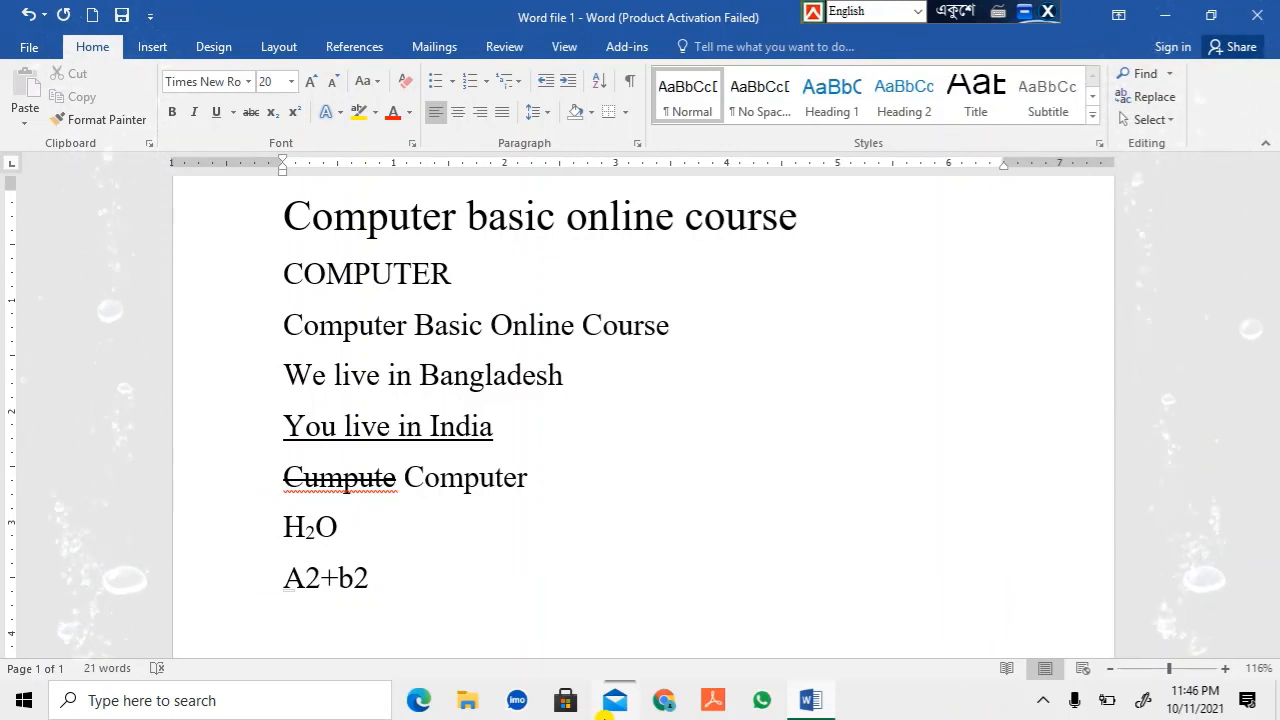
{"action": "key", "text": "BackSpace"}
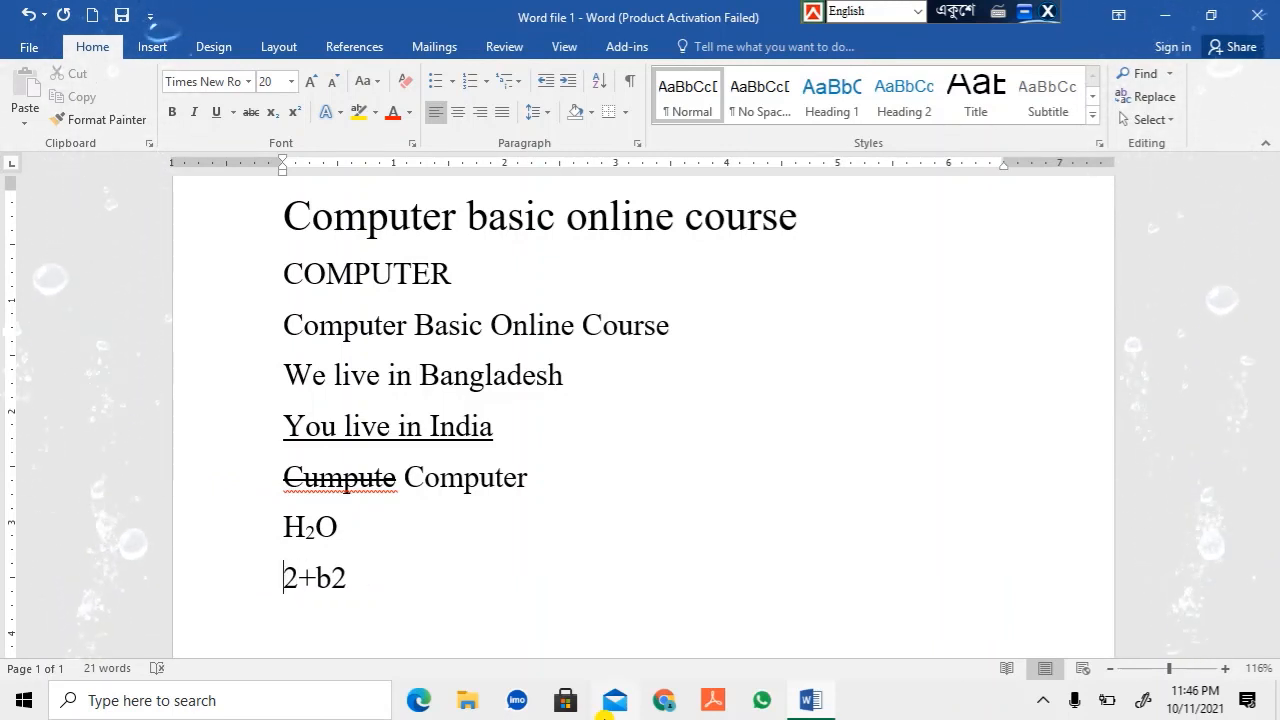
{"action": "type", "text": "a"}
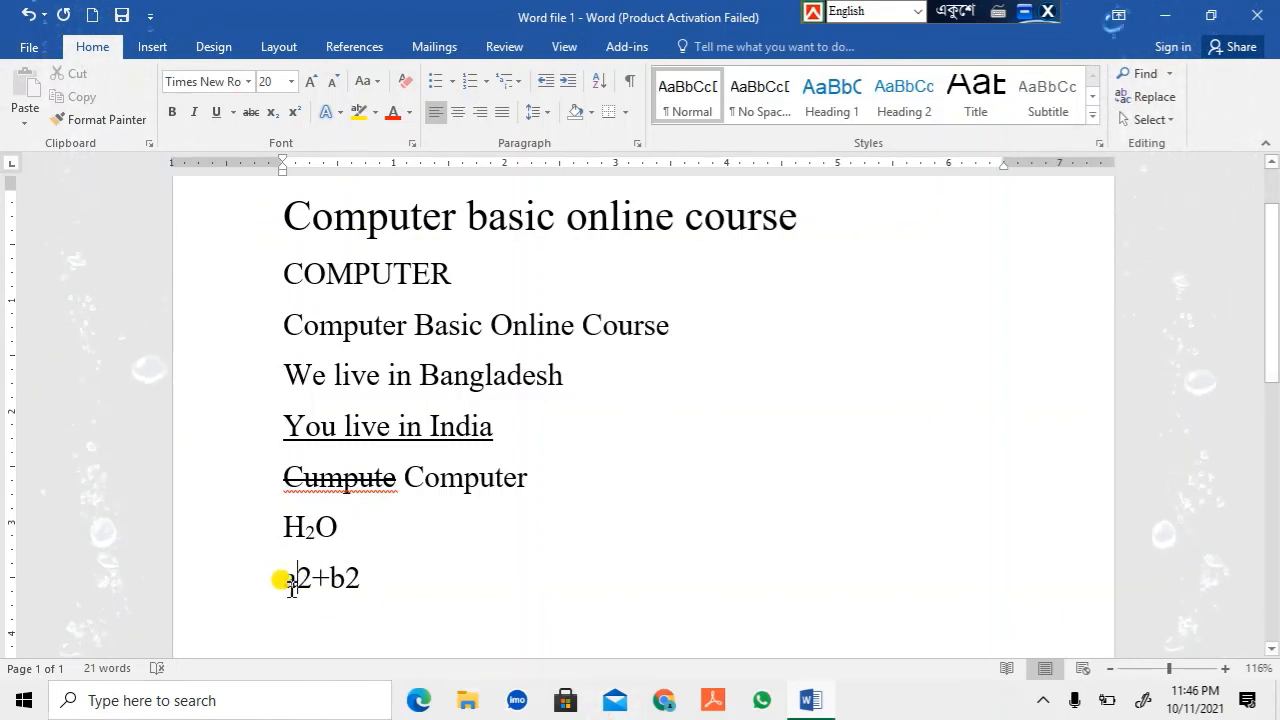
{"action": "left_click", "coordinate": [362, 576]}
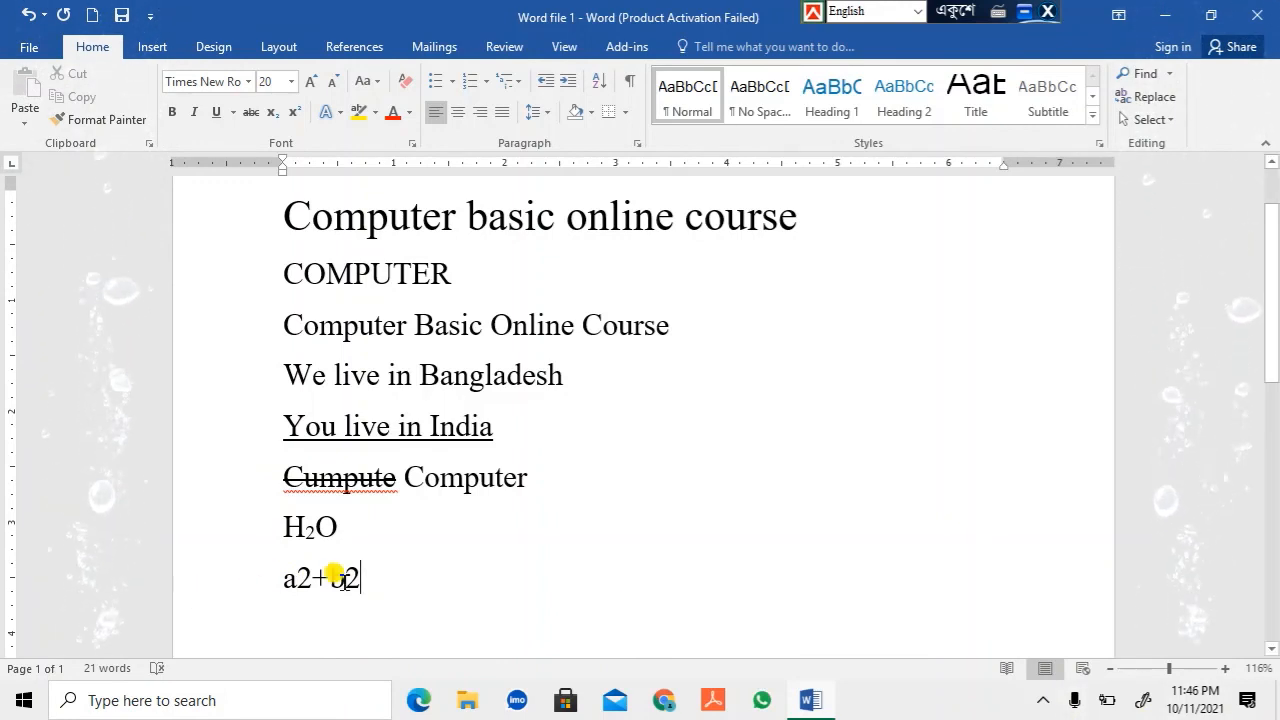
{"action": "type", "text": "="}
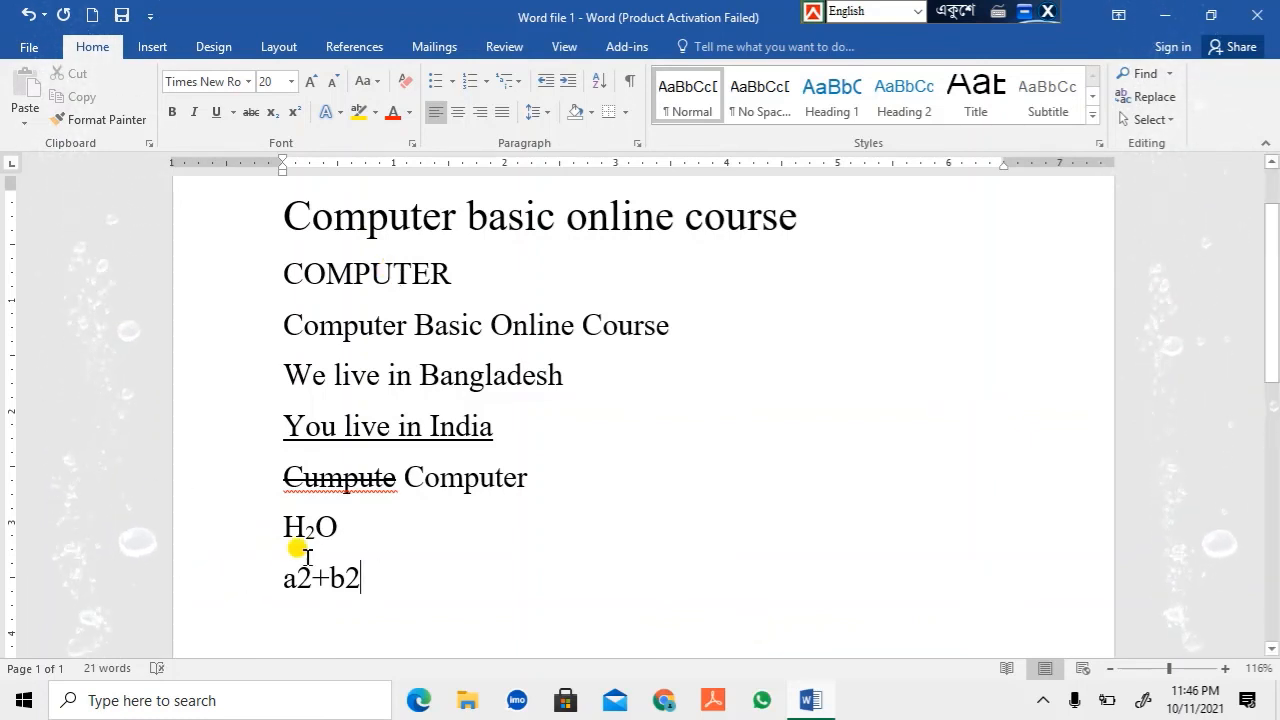
Format the 2 after the a in "a2+b2" as superscript.
{"action": "left_click_drag", "start_coordinate": [297, 570], "coordinate": [312, 576]}
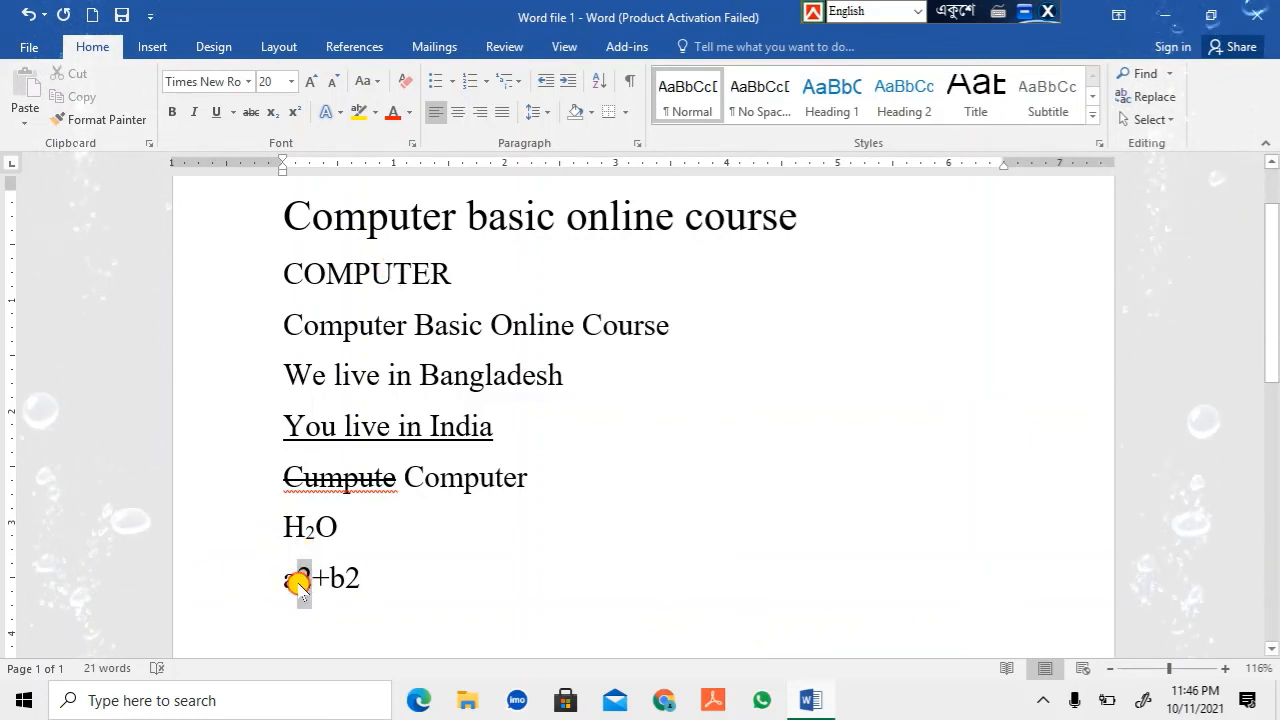
{"action": "left_click", "coordinate": [295, 113]}
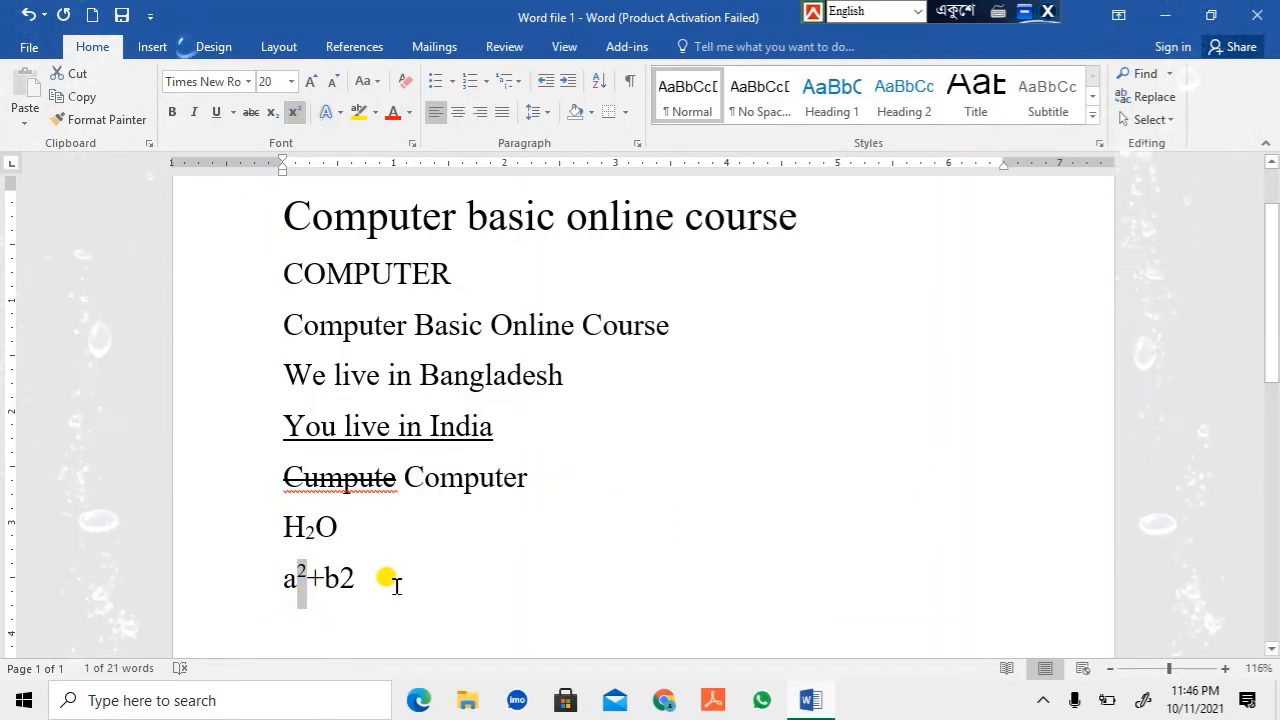
Try superscript on the 2 after b in the formula line, returning it to normal text.
{"action": "left_click_drag", "start_coordinate": [350, 572], "coordinate": [338, 572]}
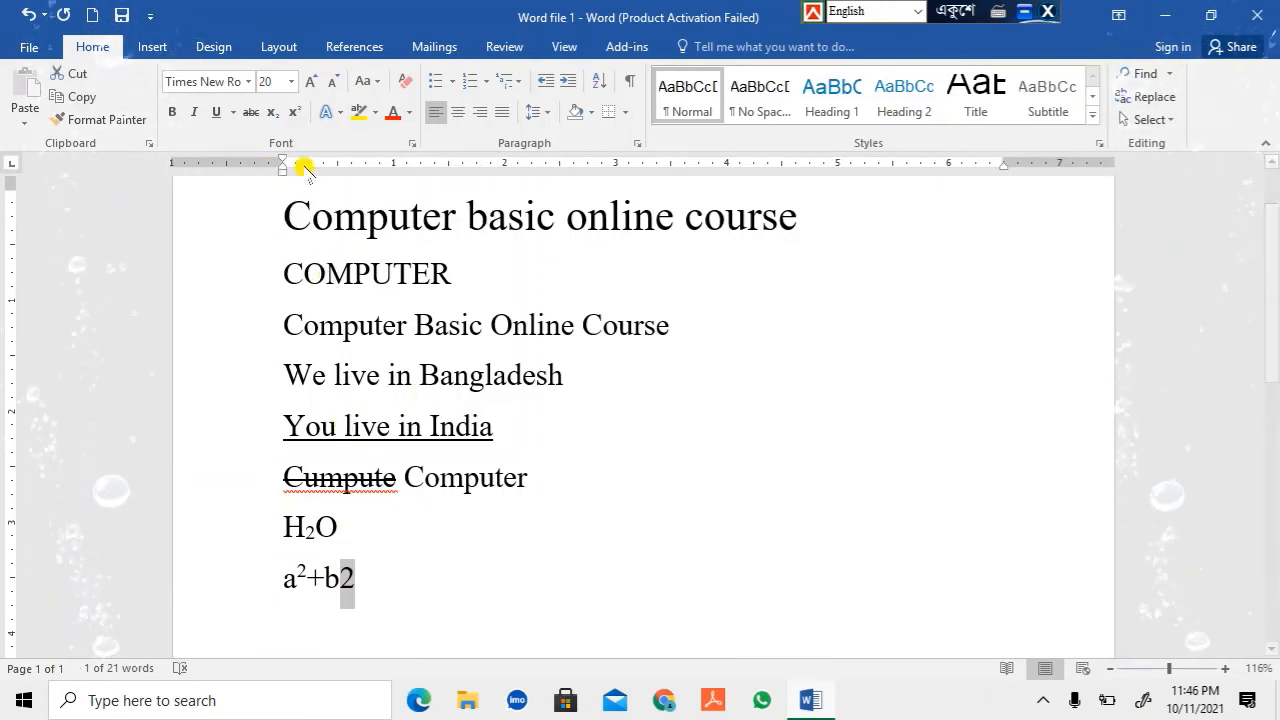
{"action": "left_click", "coordinate": [294, 112]}
{"action": "left_click", "coordinate": [294, 112]}
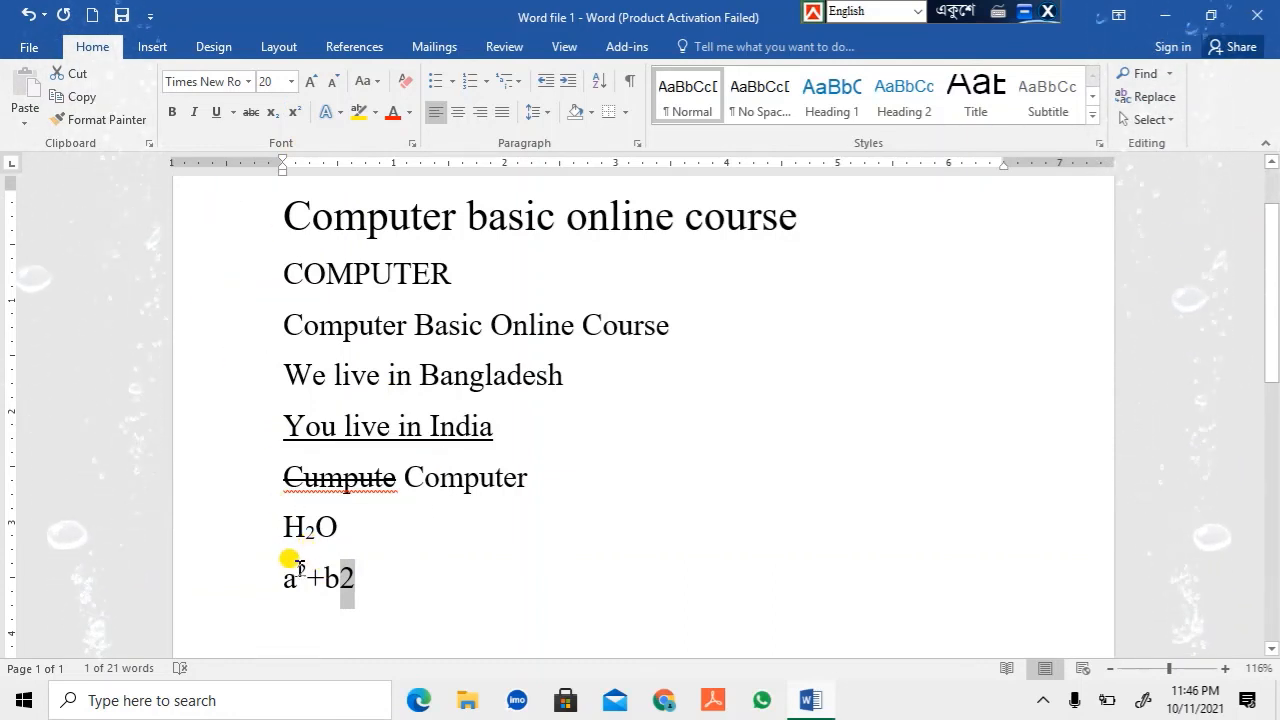
Copy the superscript formatting from the 2 after a onto the 2 after b with Format Painter.
{"action": "left_click_drag", "start_coordinate": [307, 576], "coordinate": [297, 578]}
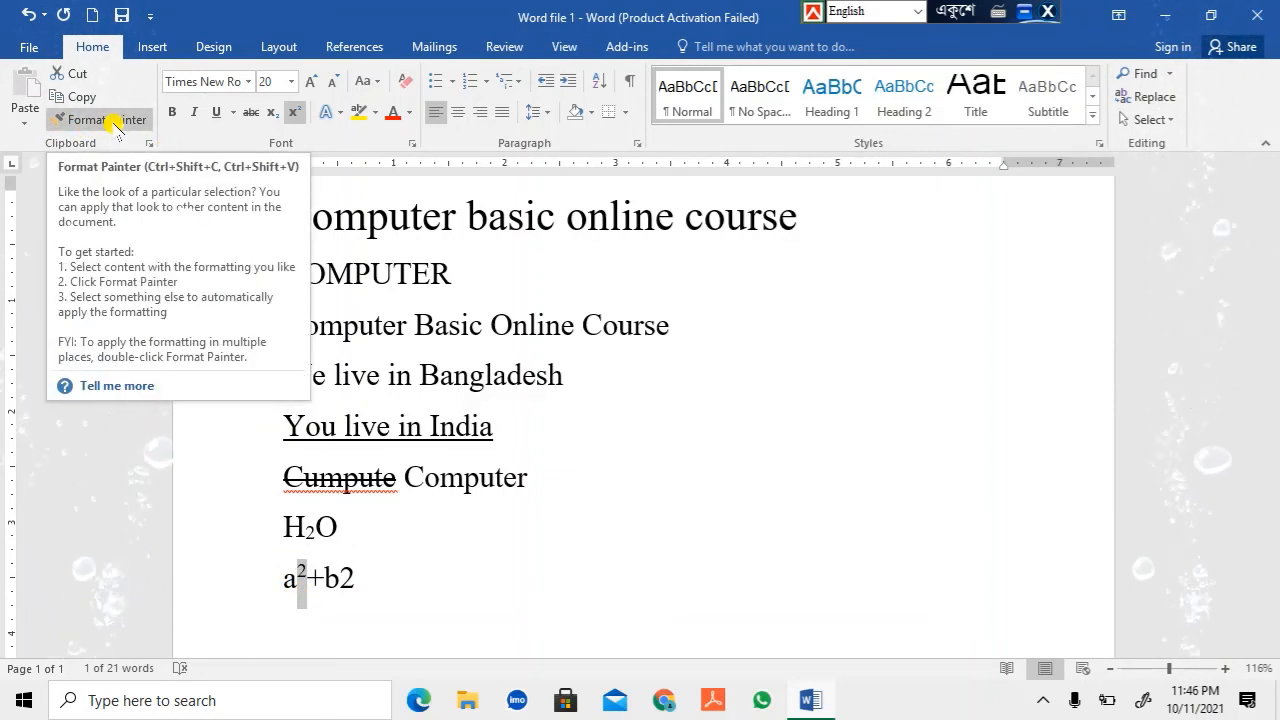
{"action": "left_click", "coordinate": [114, 121]}
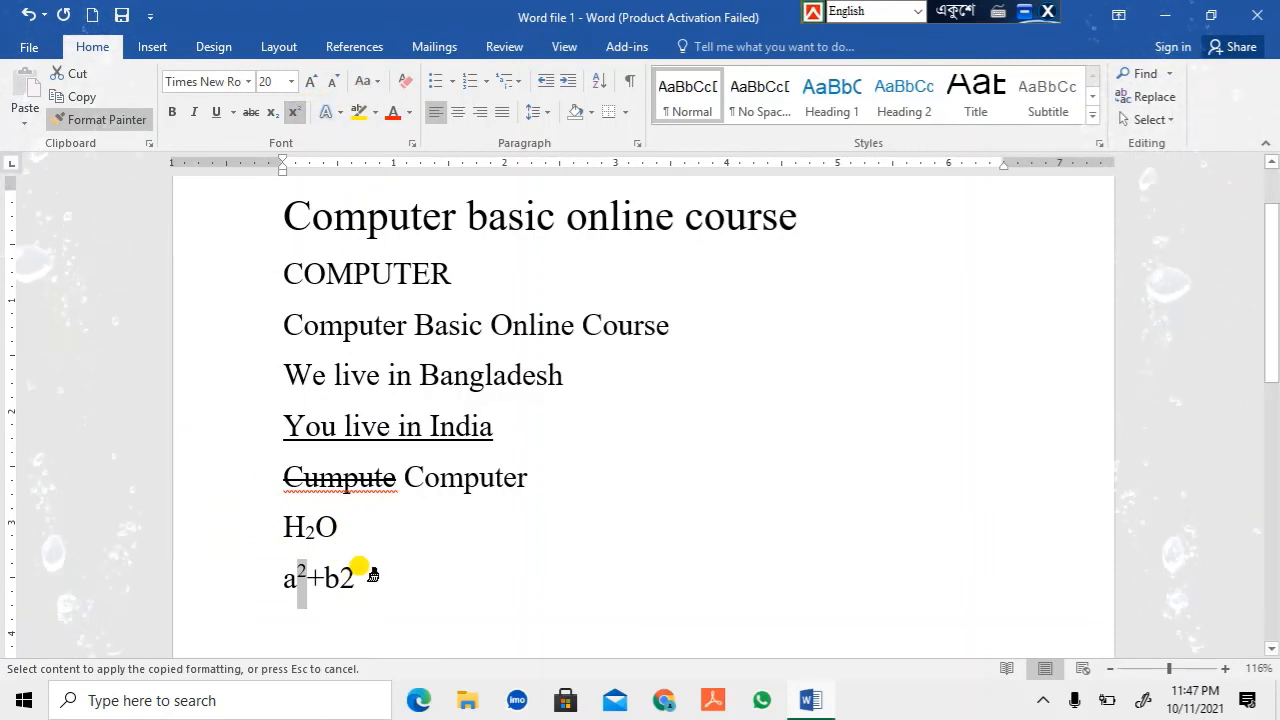
{"action": "left_click_drag", "start_coordinate": [372, 575], "coordinate": [342, 579]}
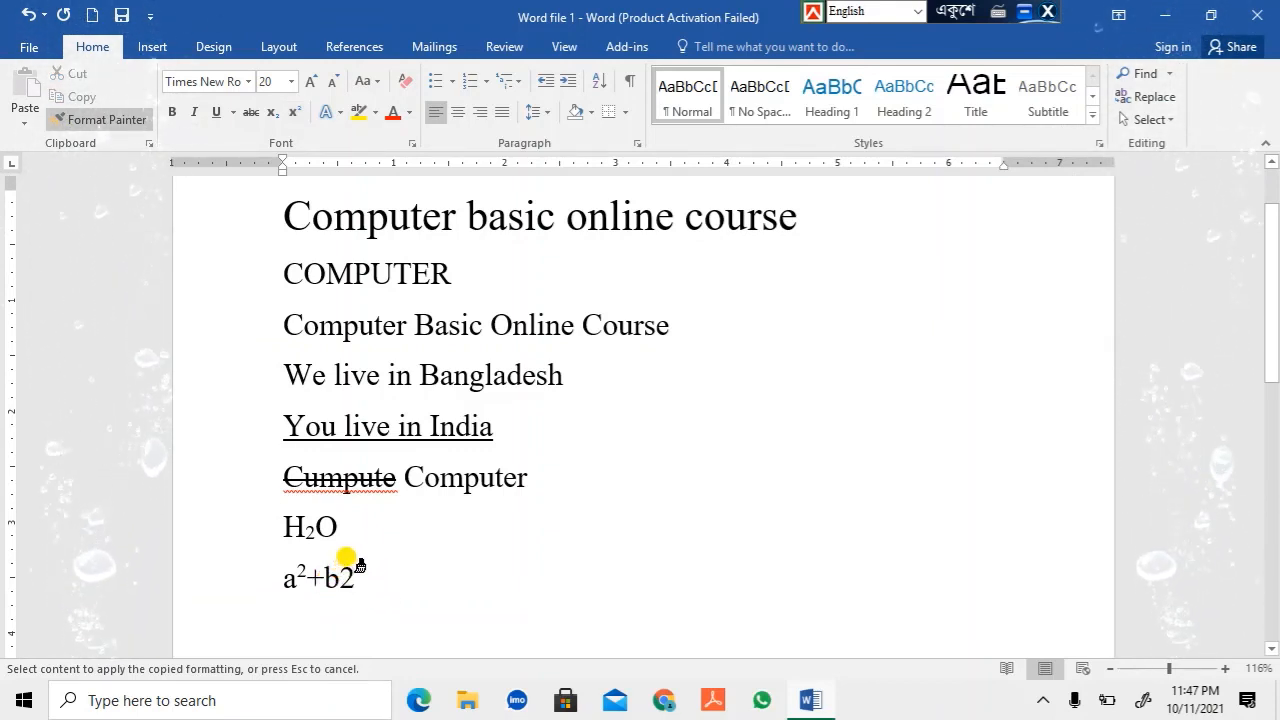
{"action": "mouse_move", "coordinate": [349, 587]}
{"action": "left_mouse_down"}
{"action": "mouse_move", "coordinate": [293, 604]}
{"action": "mouse_move", "coordinate": [337, 591]}
{"action": "left_mouse_up"}
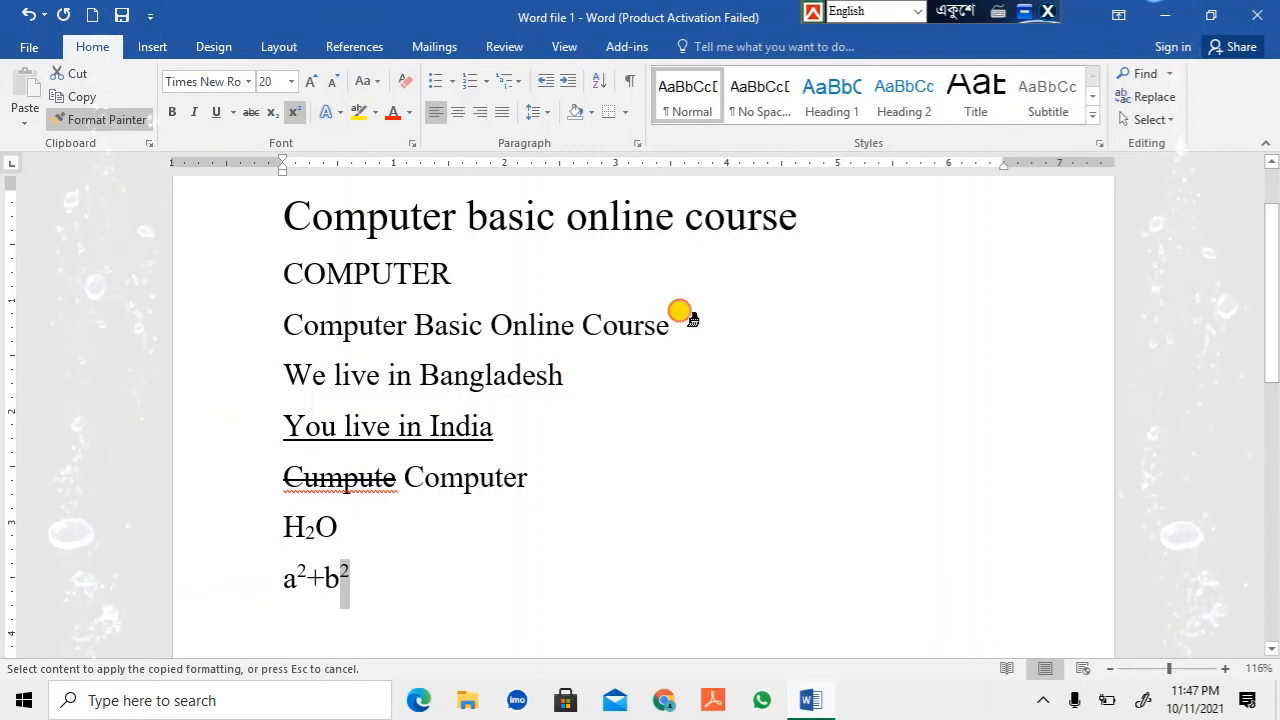
Apply the copied superscript format to "Course" in the "Computer Basic Online Course" line and delete that word.
{"action": "left_click_drag", "start_coordinate": [692, 318], "coordinate": [577, 318]}
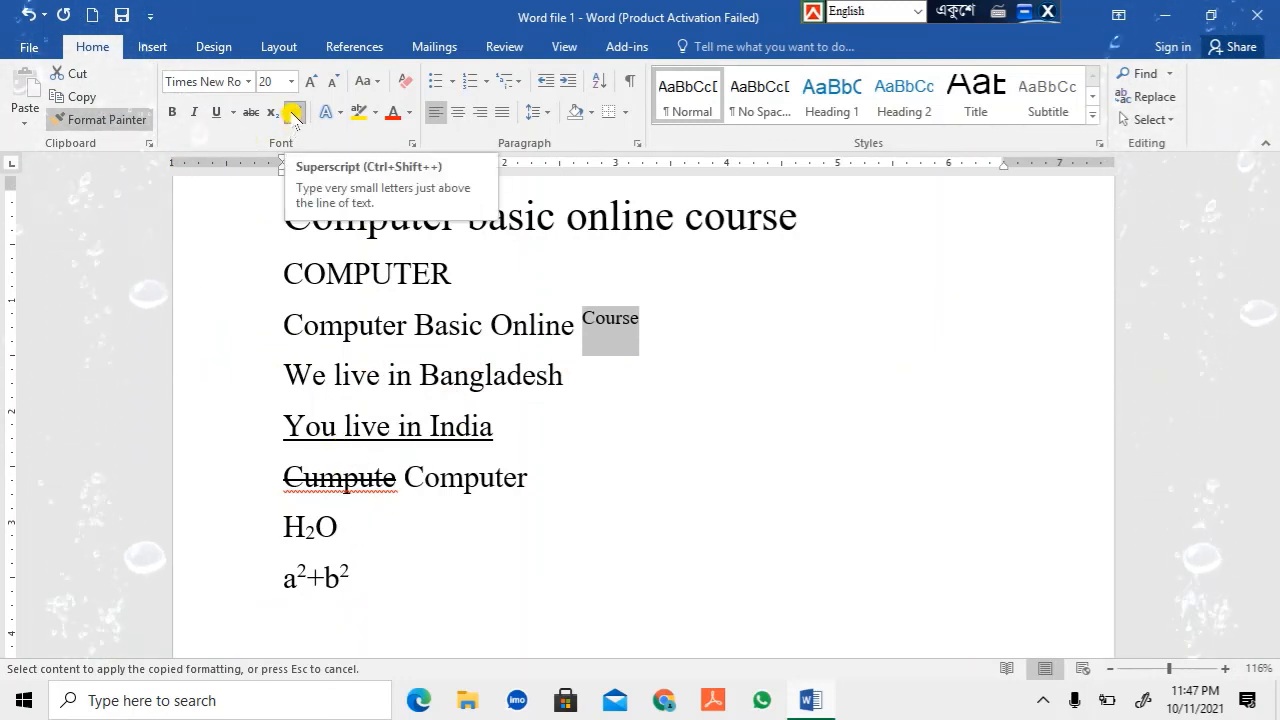
{"action": "key", "text": "Delete"}
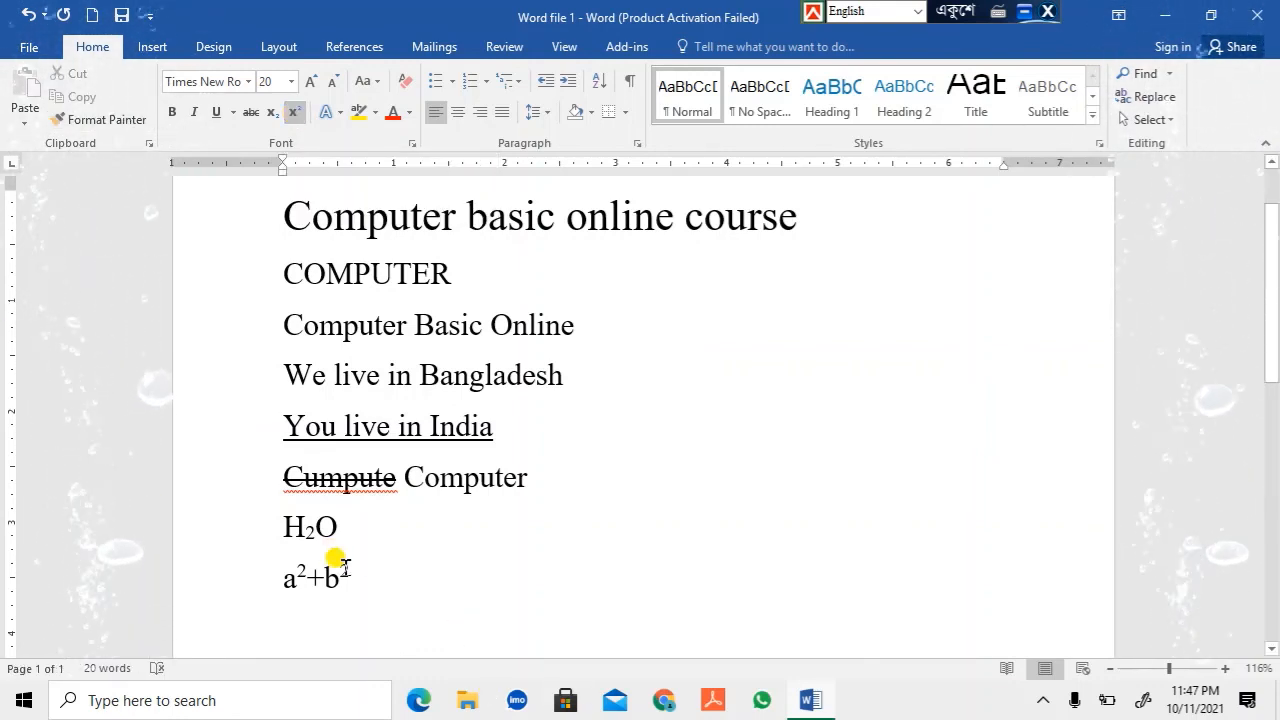
Turn off superscript at the end of the a²+b² line and add "=?" in normal script.
{"action": "left_click", "coordinate": [372, 582]}
{"action": "type", "text": "+"}
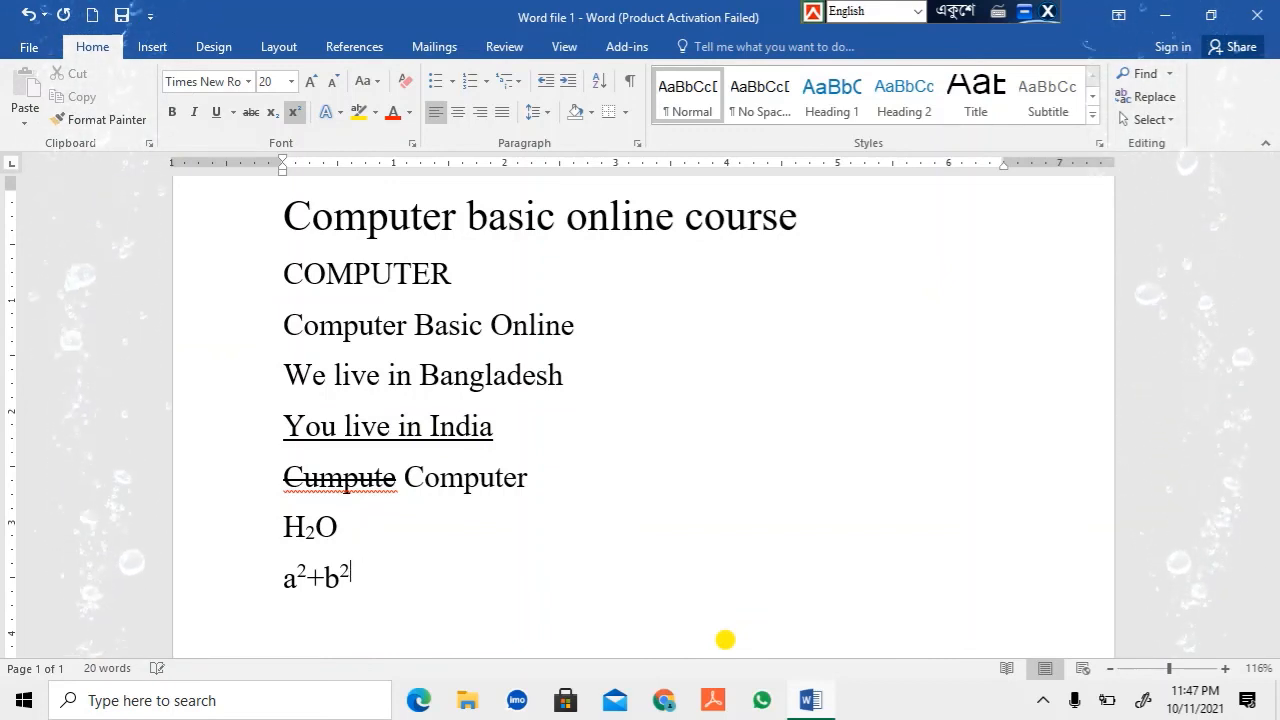
{"action": "left_click", "coordinate": [296, 113]}
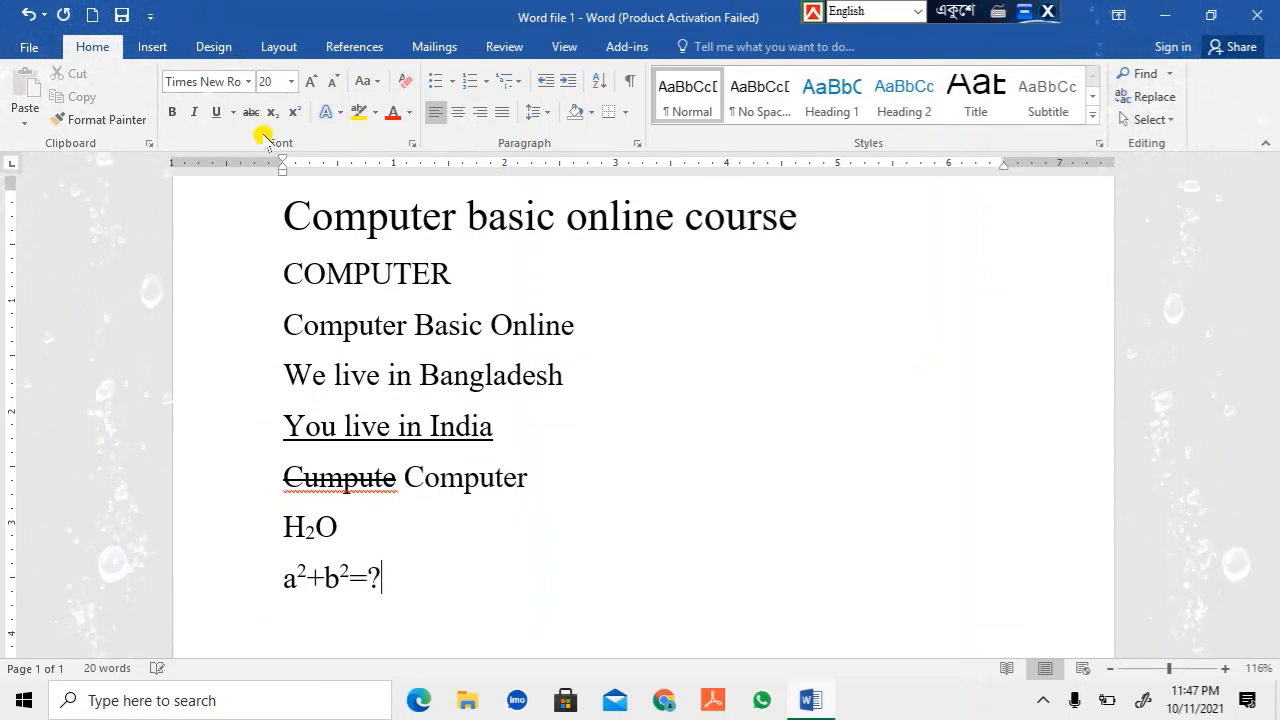
Apply the first black preset from the text effects gallery to the formula line a²+b²=?
{"action": "left_click", "coordinate": [340, 113]}
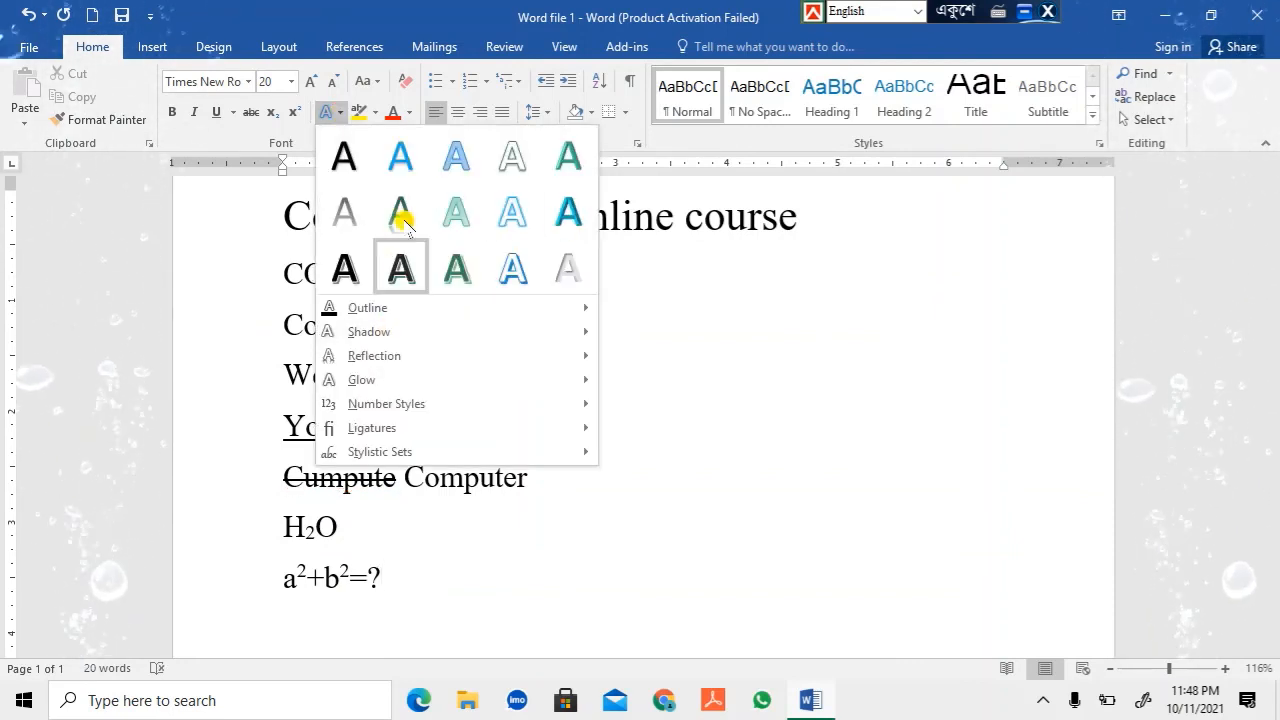
{"action": "left_click", "coordinate": [493, 533]}
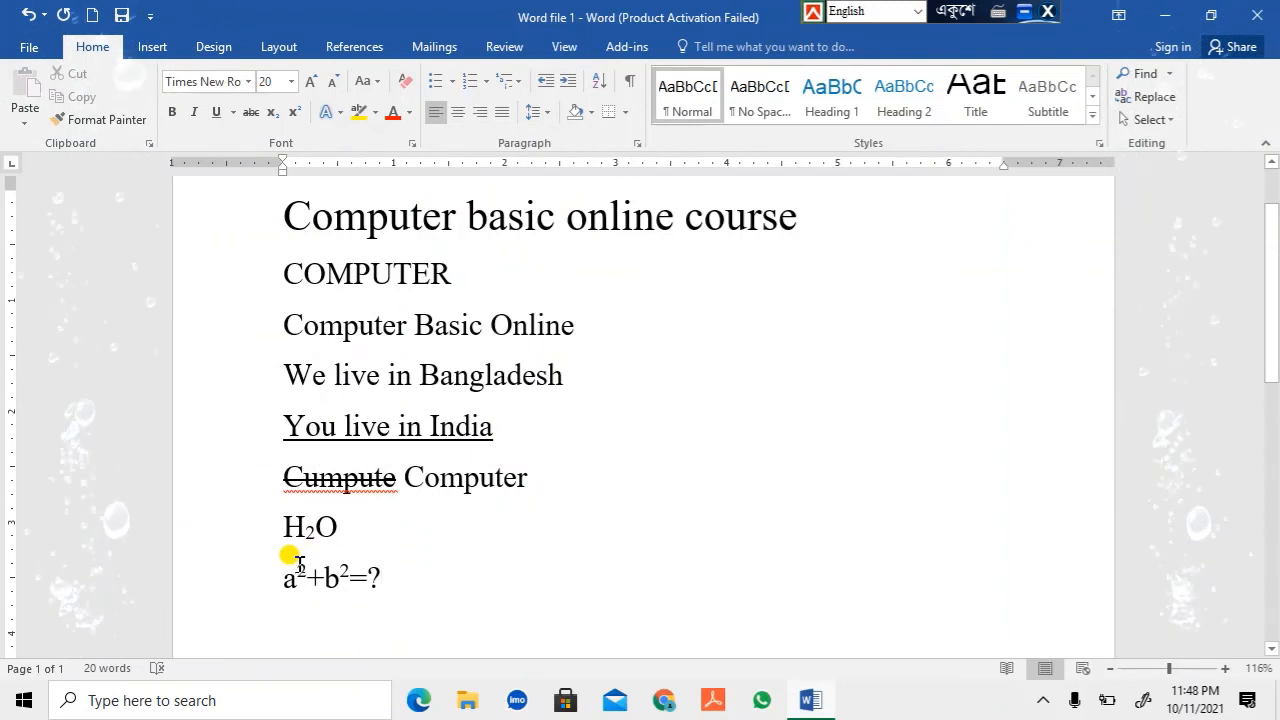
{"action": "left_click_drag", "start_coordinate": [276, 568], "coordinate": [378, 567]}
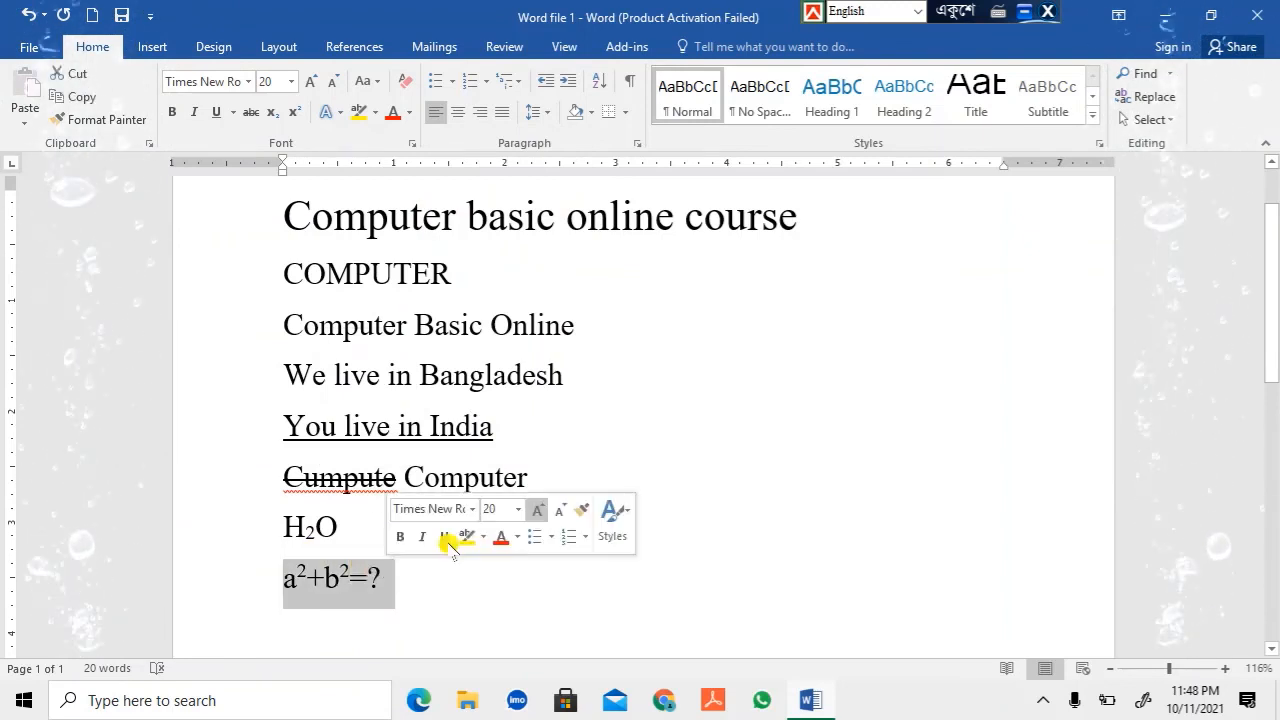
{"action": "left_click", "coordinate": [328, 112]}
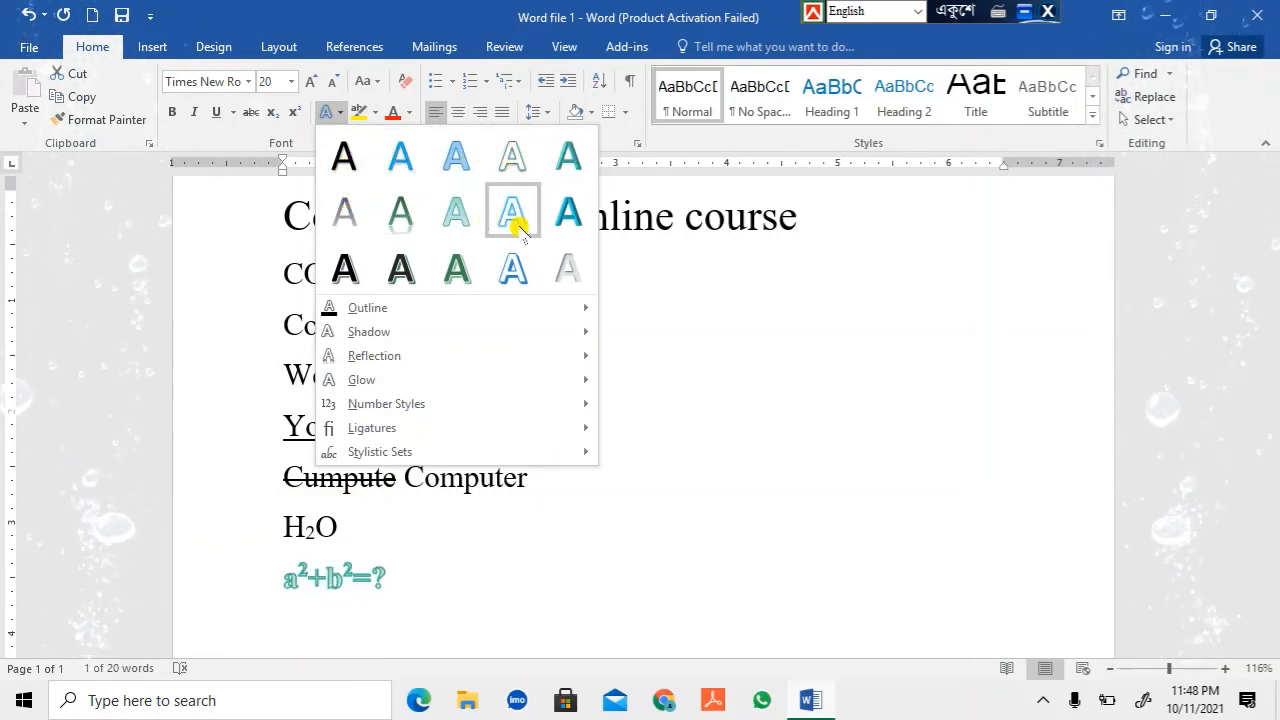
{"action": "mouse_move", "coordinate": [390, 316]}
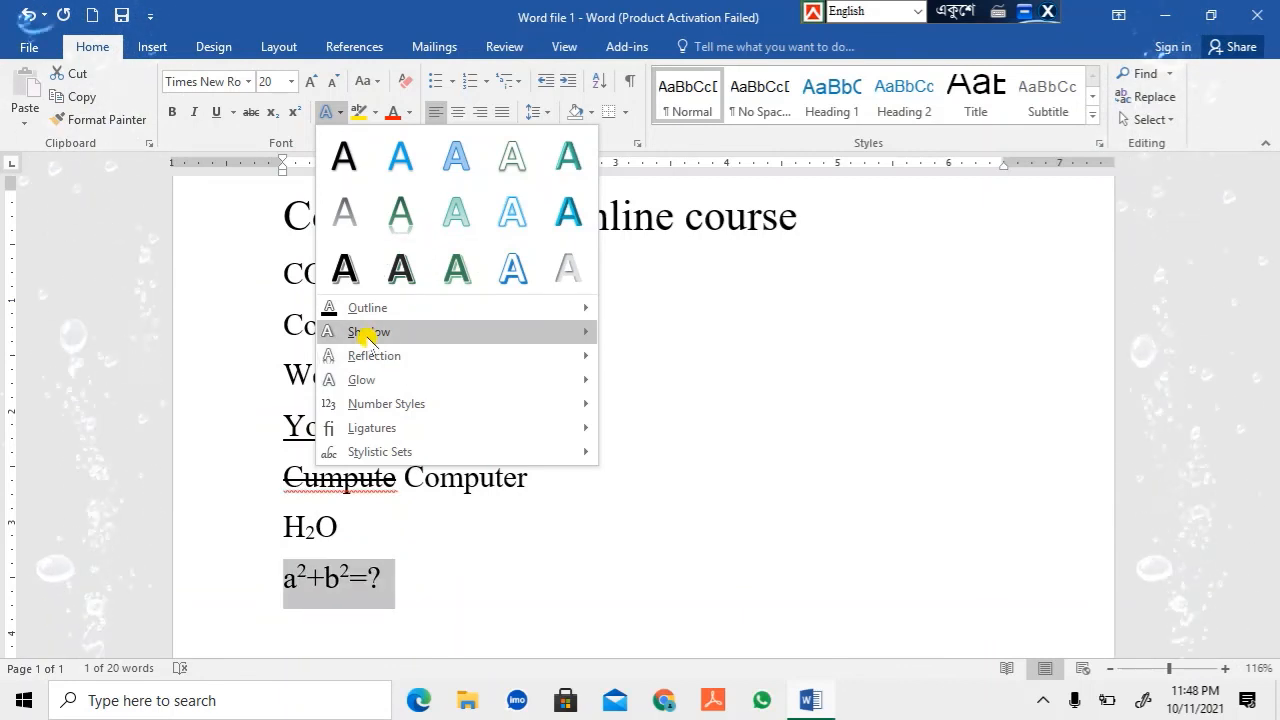
{"action": "mouse_move", "coordinate": [376, 338]}
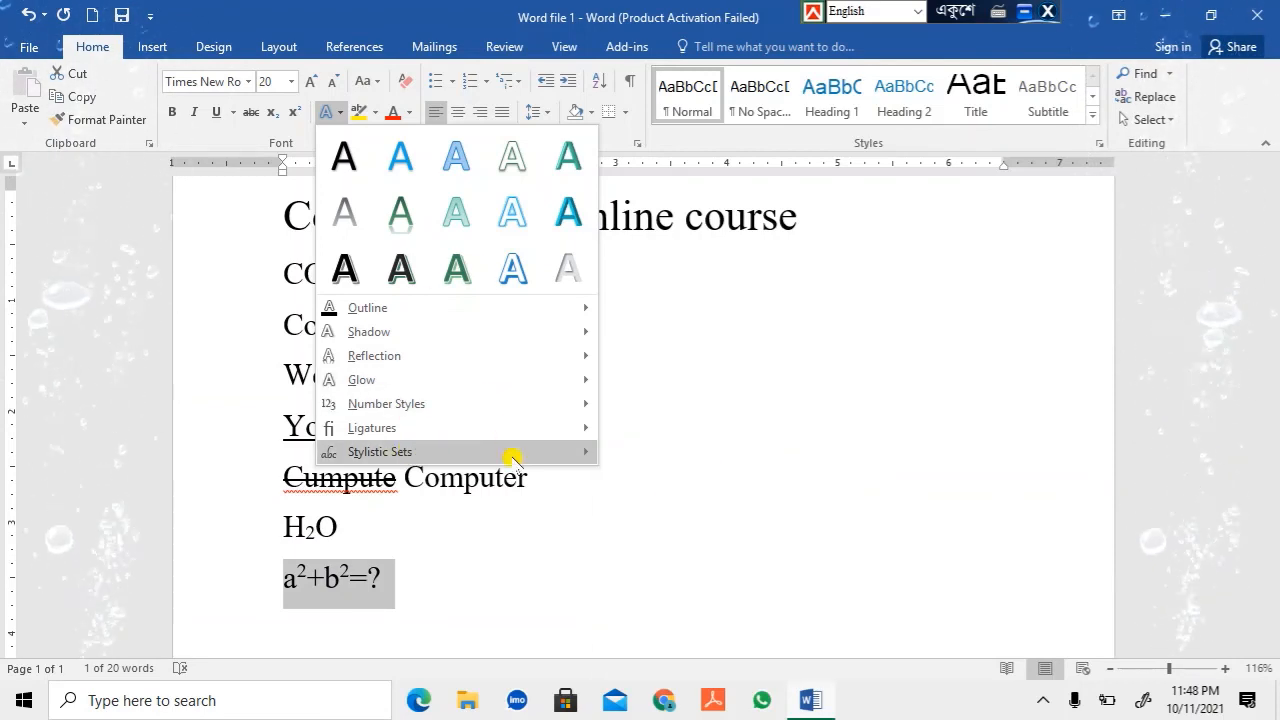
{"action": "mouse_move", "coordinate": [512, 457]}
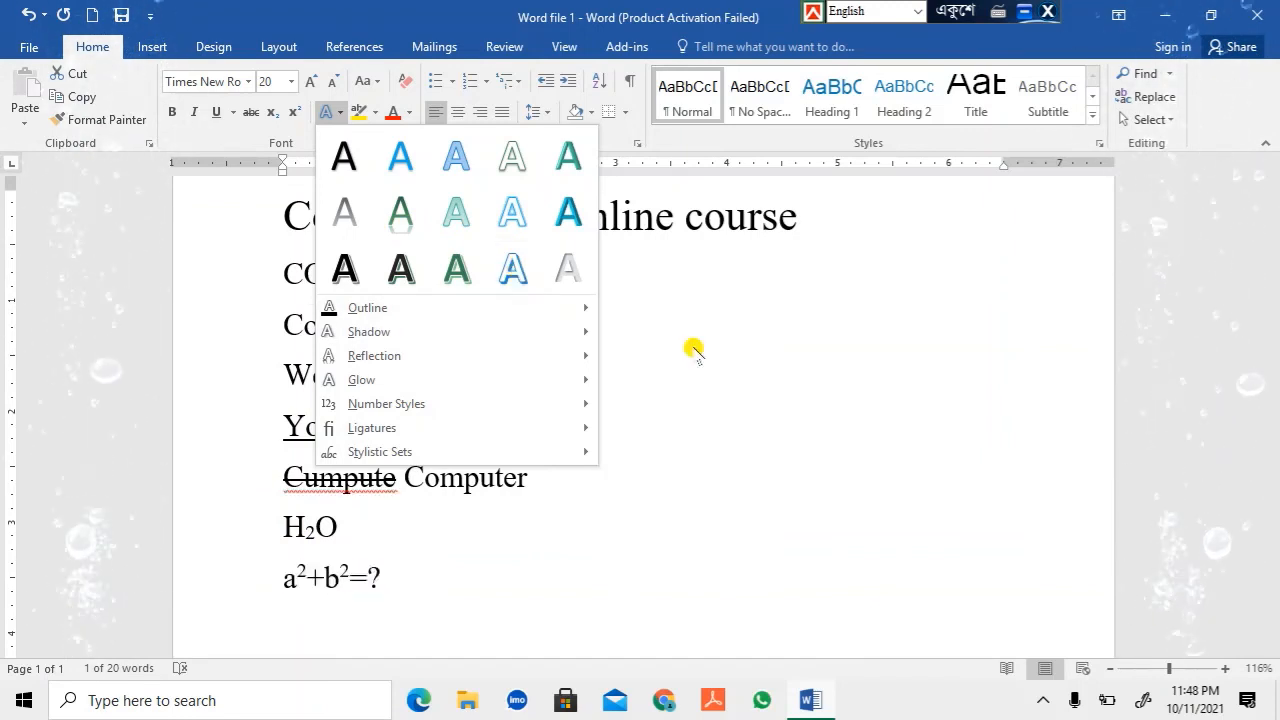
{"action": "left_click", "coordinate": [350, 162]}
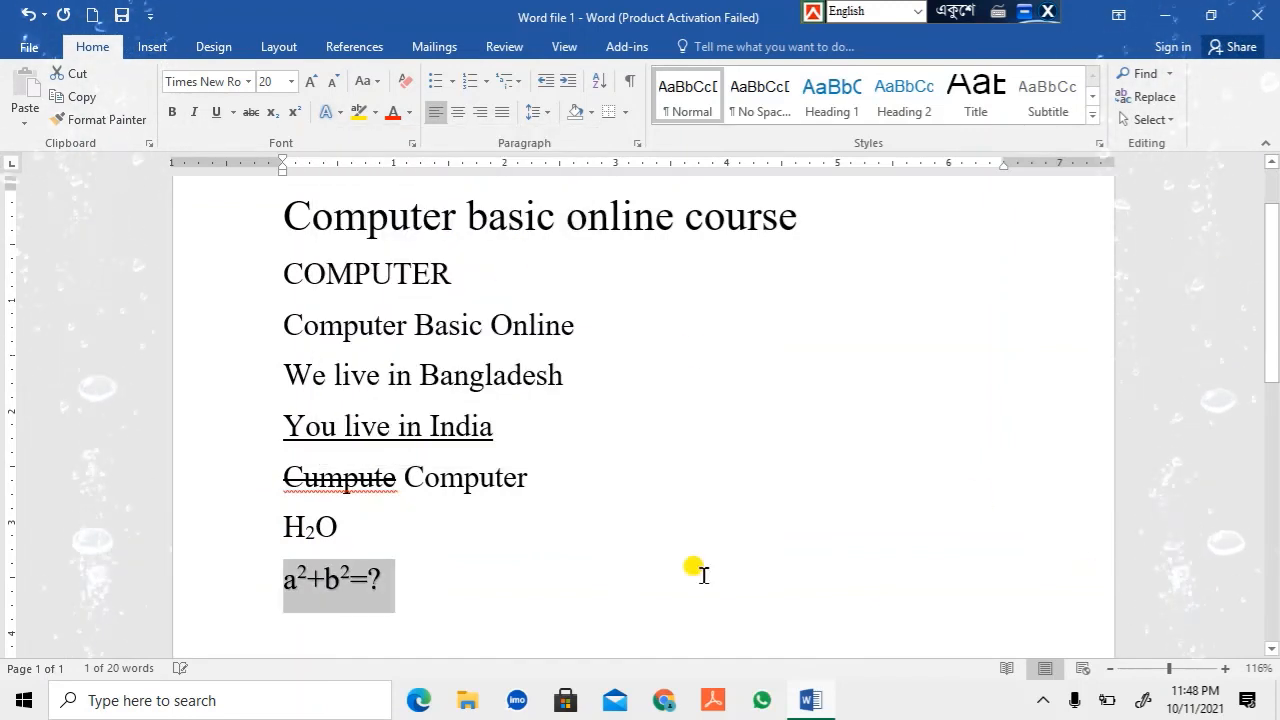
{"action": "left_click", "coordinate": [686, 514]}
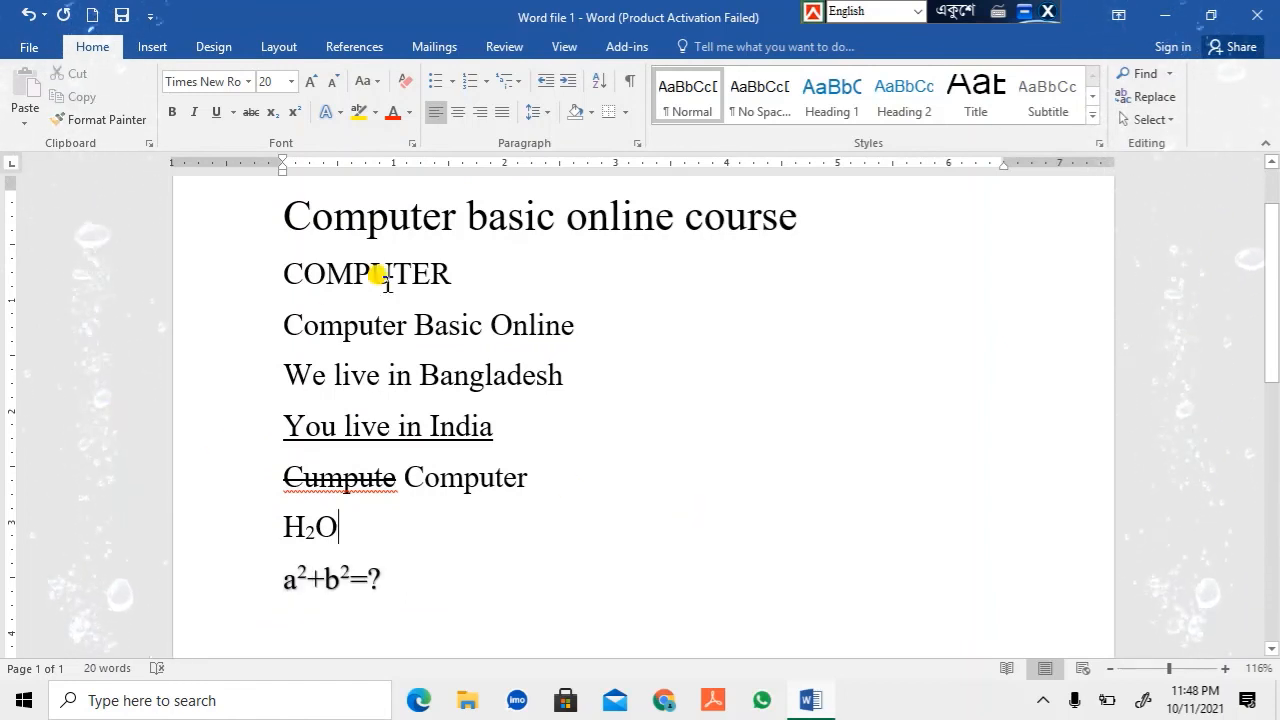
Highlight the line "You live in India" in bright green.
{"action": "left_click", "coordinate": [376, 112]}
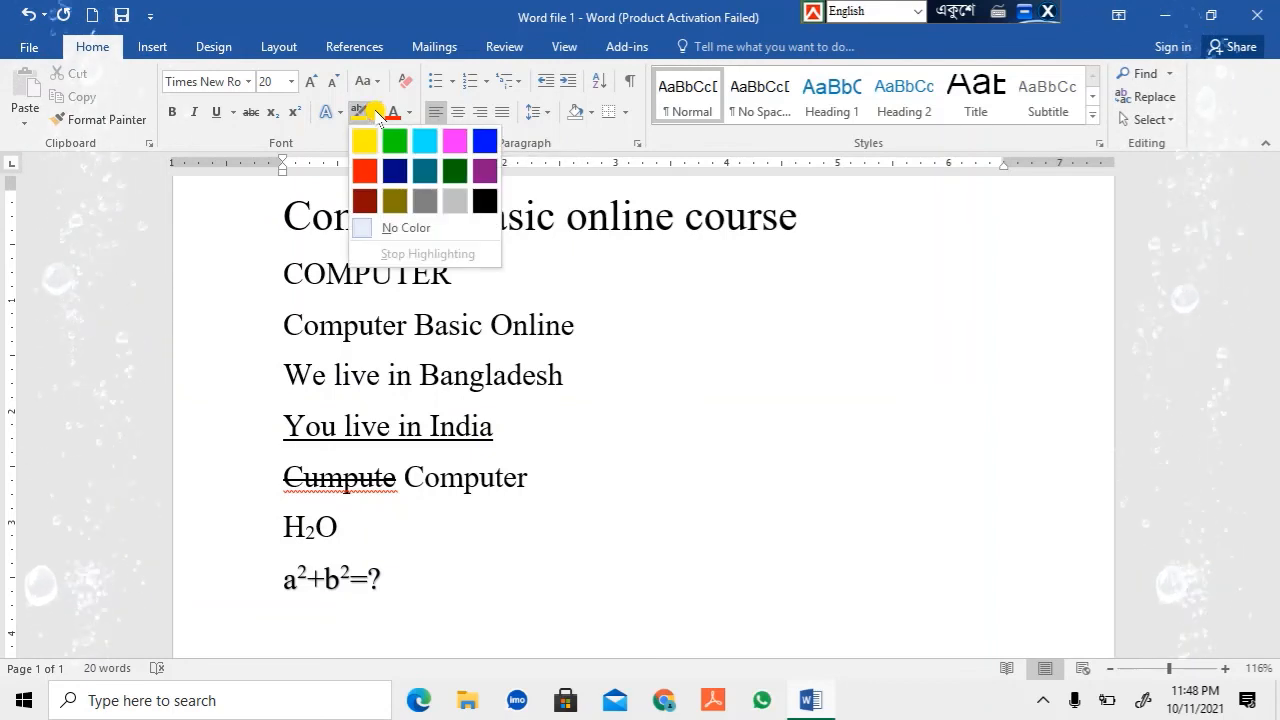
{"action": "left_click", "coordinate": [378, 116]}
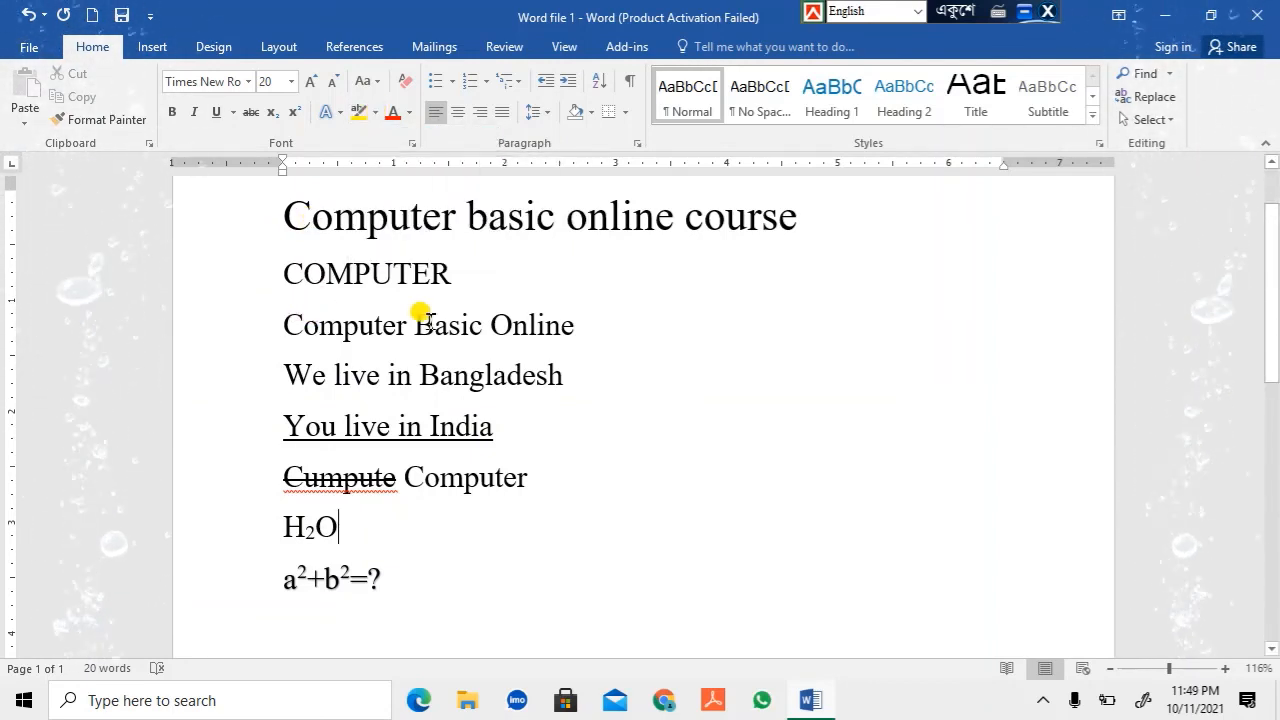
{"action": "left_click", "coordinate": [376, 113]}
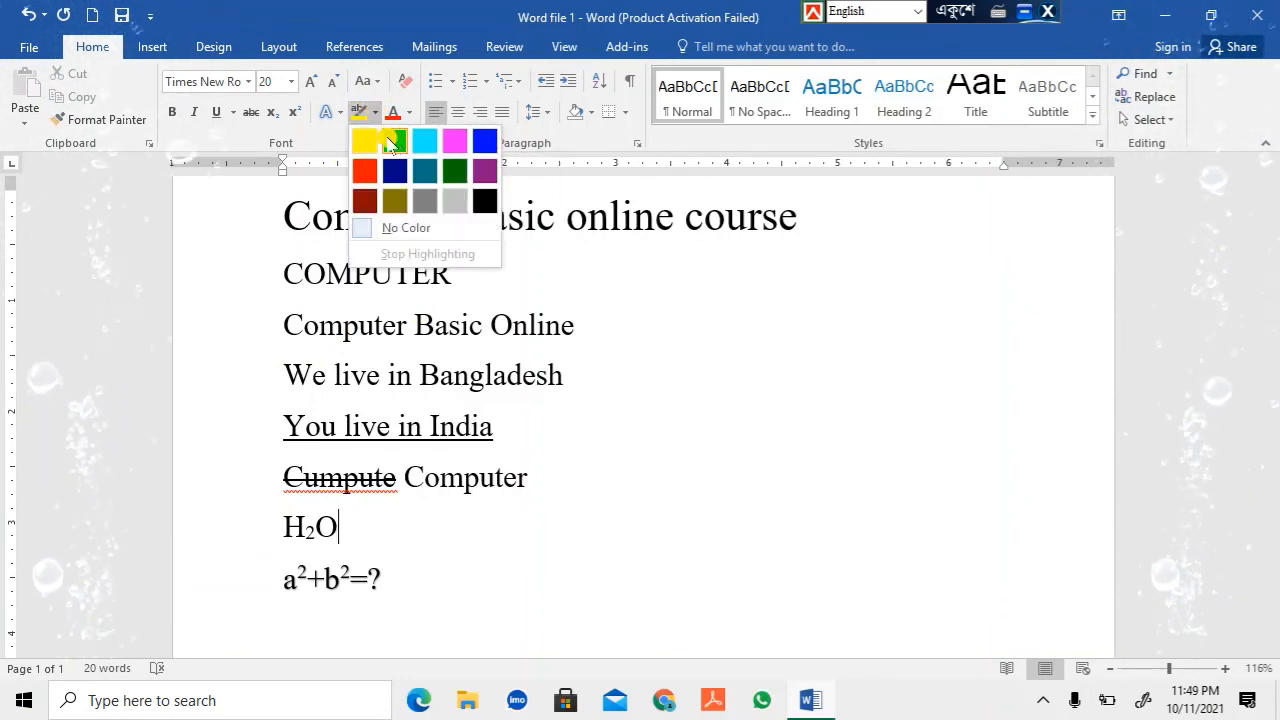
{"action": "left_click", "coordinate": [383, 145]}
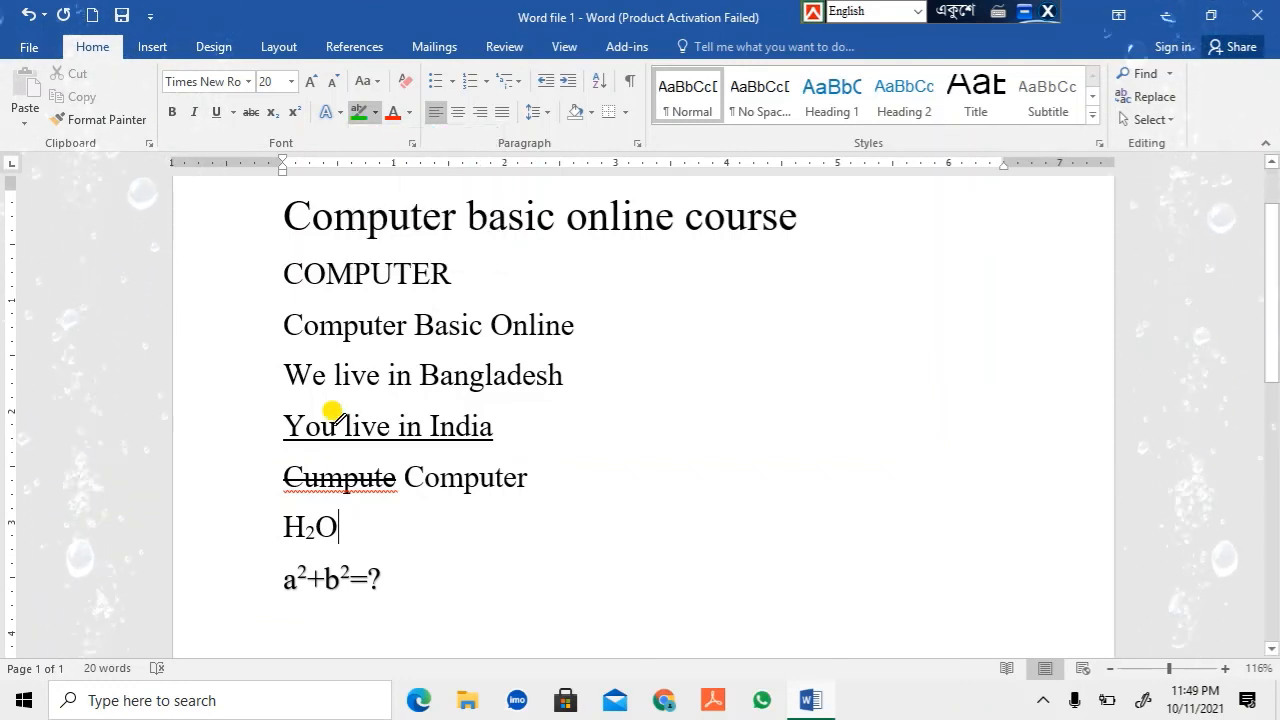
{"action": "left_click_drag", "start_coordinate": [287, 404], "coordinate": [503, 408]}
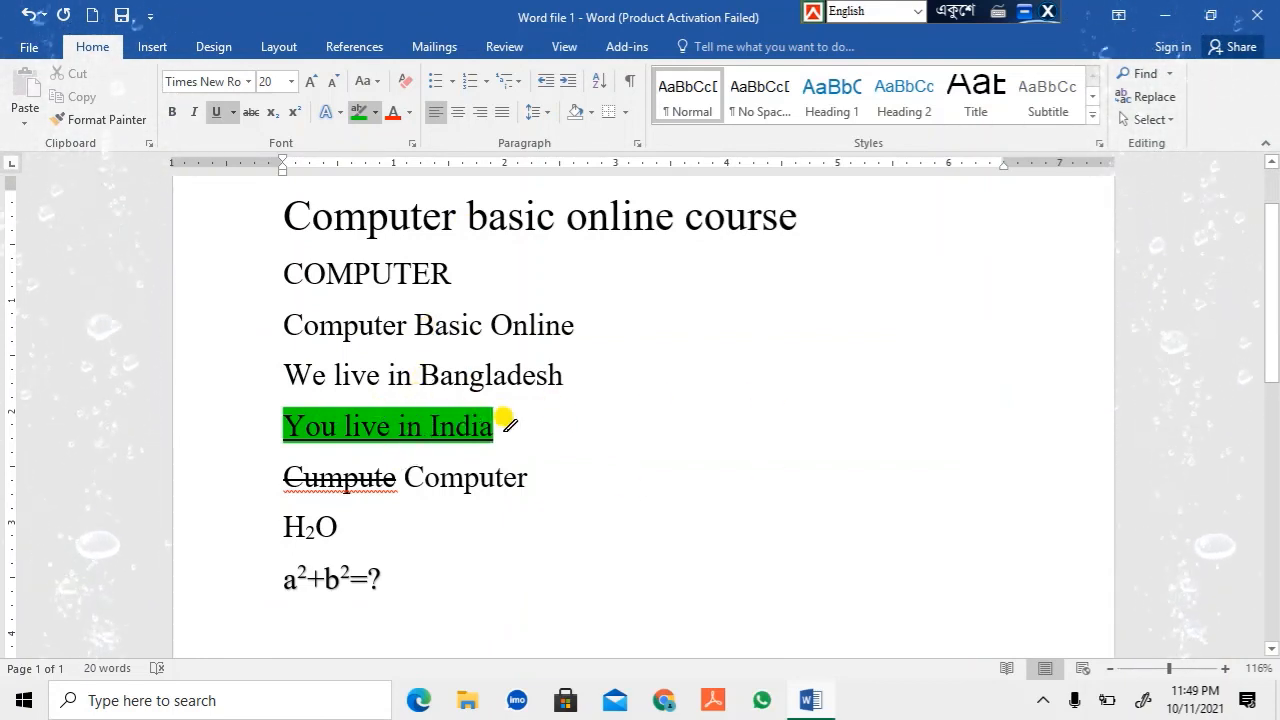
Remove the green highlight from "You live in India" using No Color.
{"action": "left_click", "coordinate": [376, 113]}
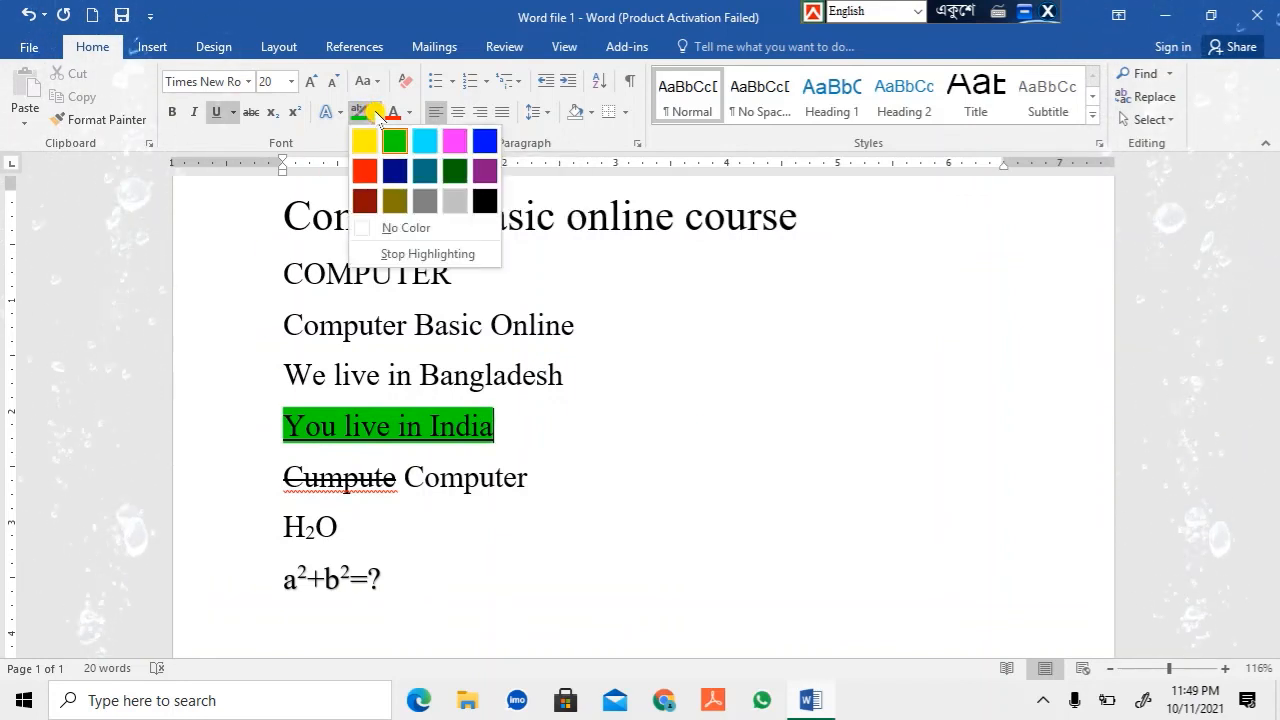
{"action": "left_click", "coordinate": [364, 230]}
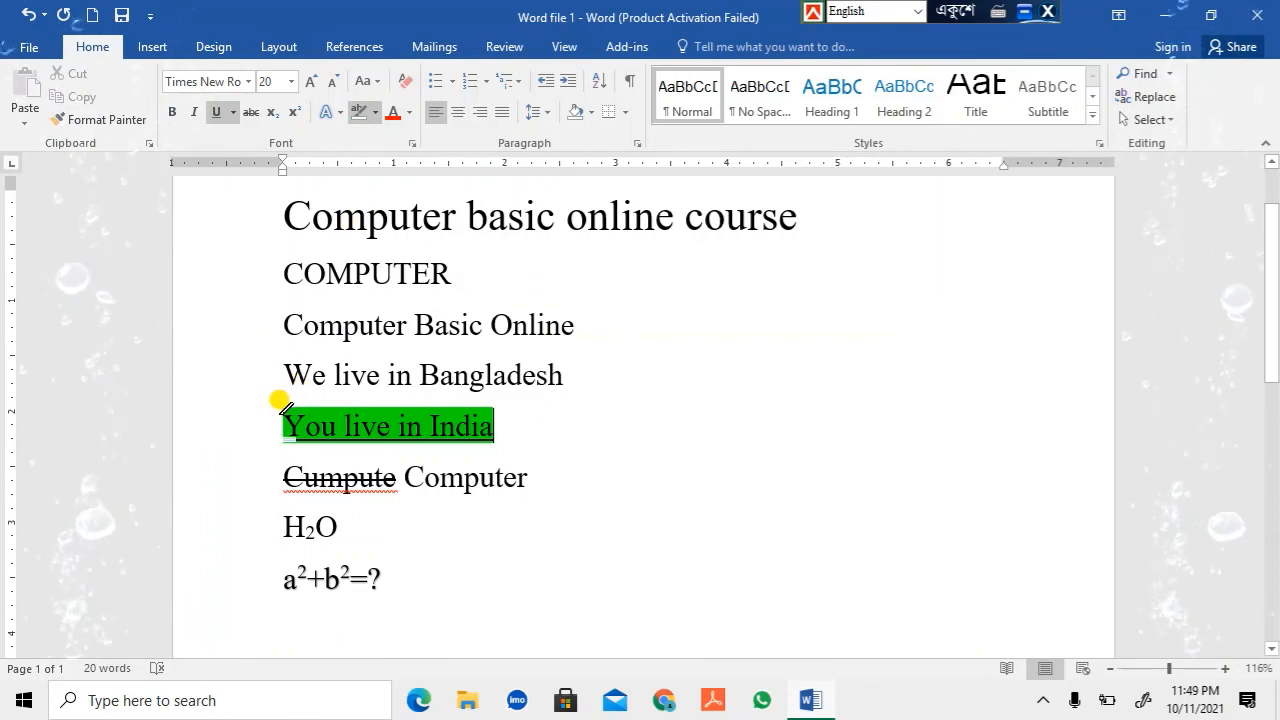
{"action": "left_click_drag", "start_coordinate": [281, 402], "coordinate": [541, 415]}
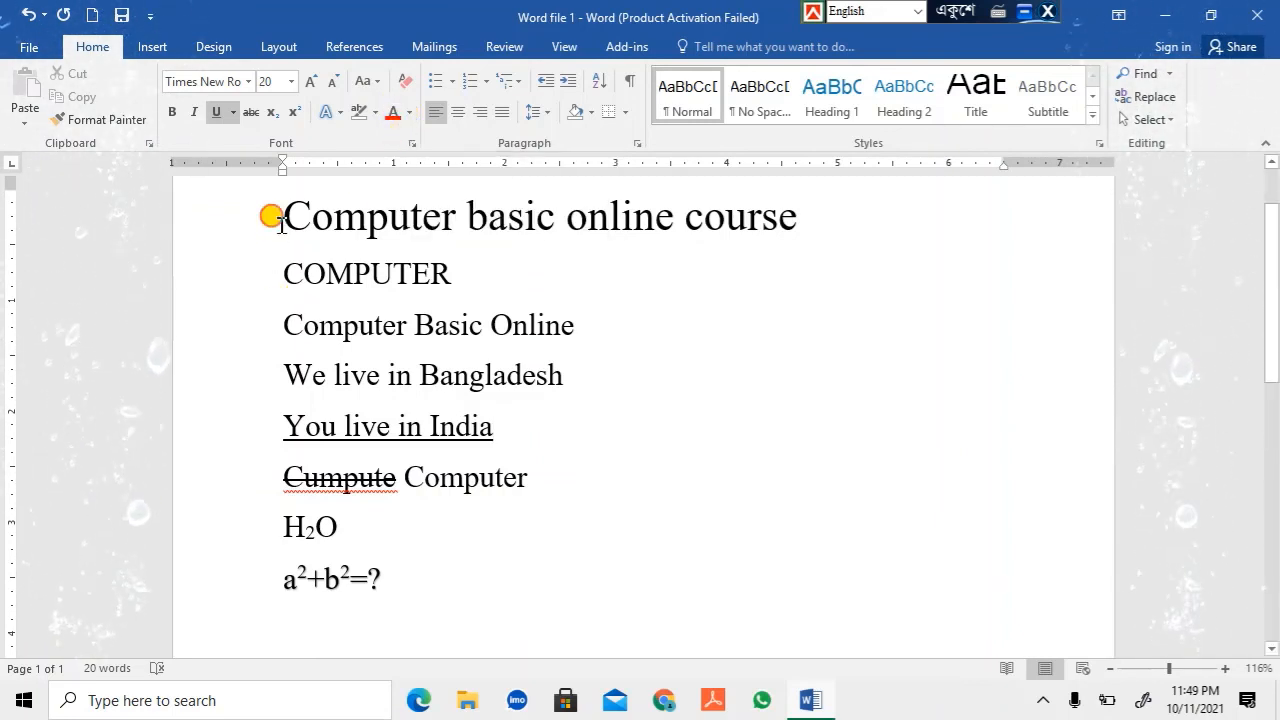
Change the font colour of the title line "Computer basic online course" to standard red.
{"action": "triple_click", "coordinate": [740, 210]}
{"action": "left_click_drag", "start_coordinate": [777, 210], "coordinate": [811, 211]}
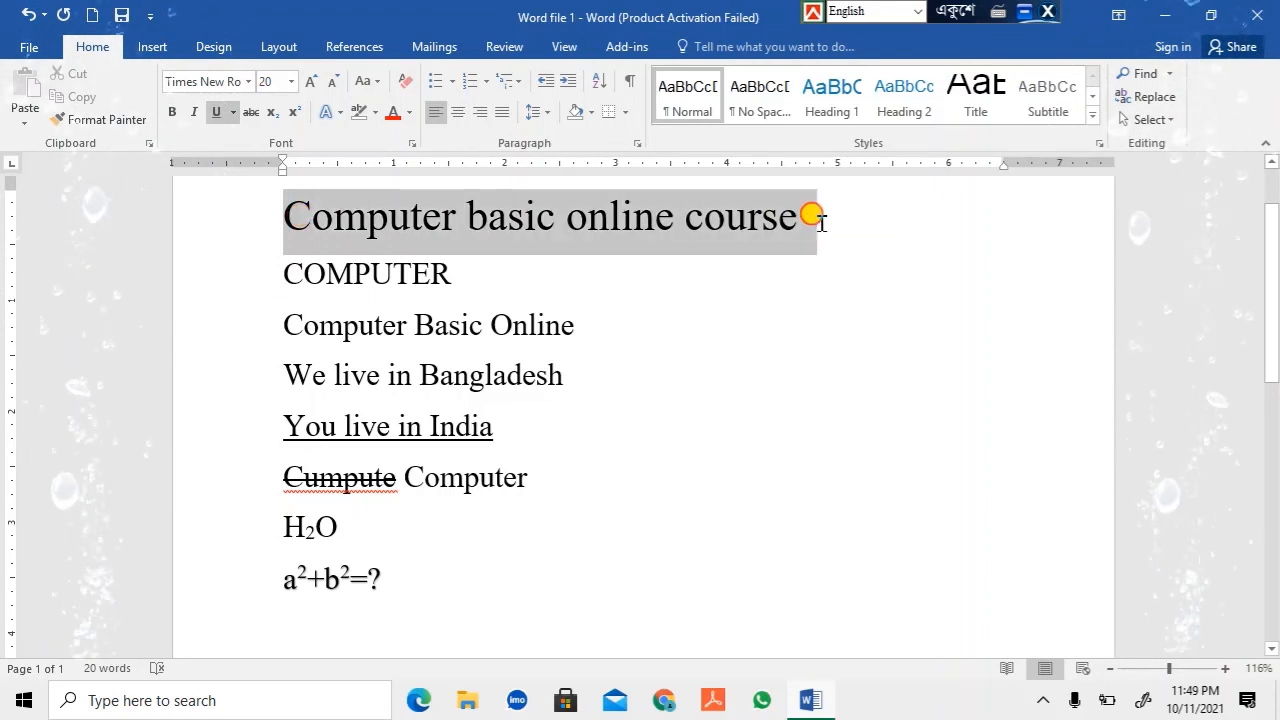
{"action": "left_click", "coordinate": [409, 112]}
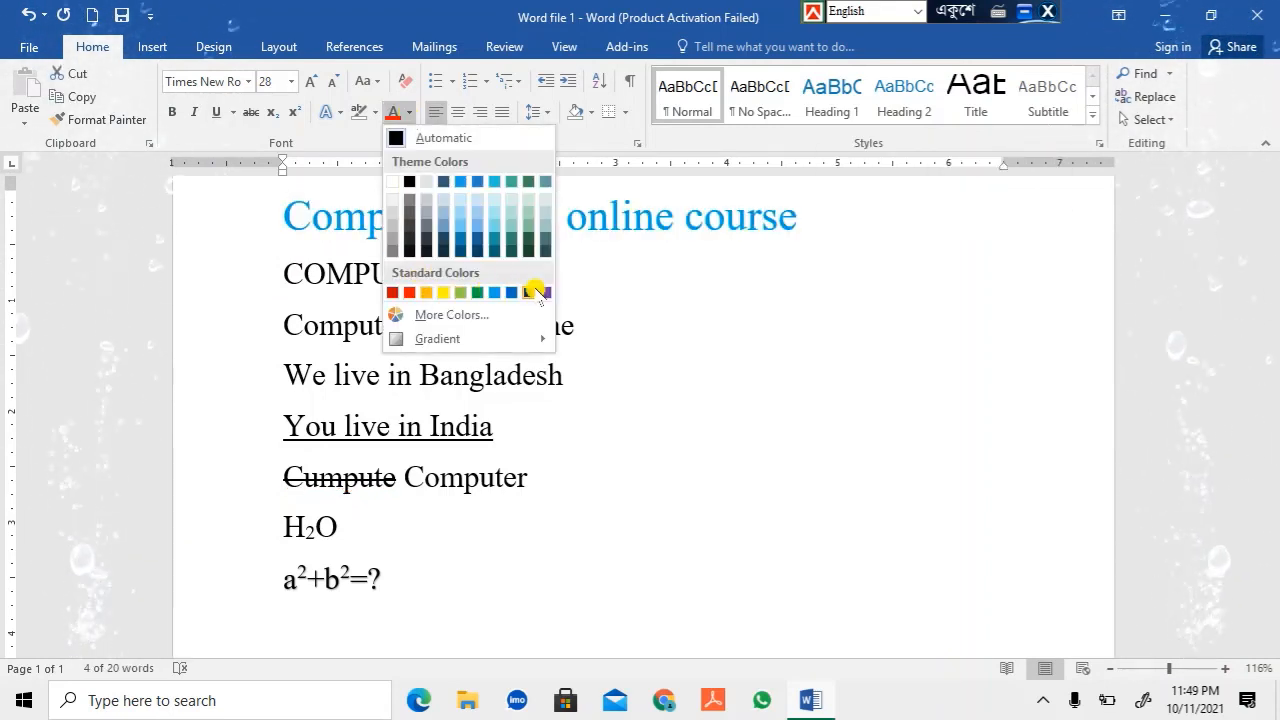
{"action": "left_click", "coordinate": [409, 291]}
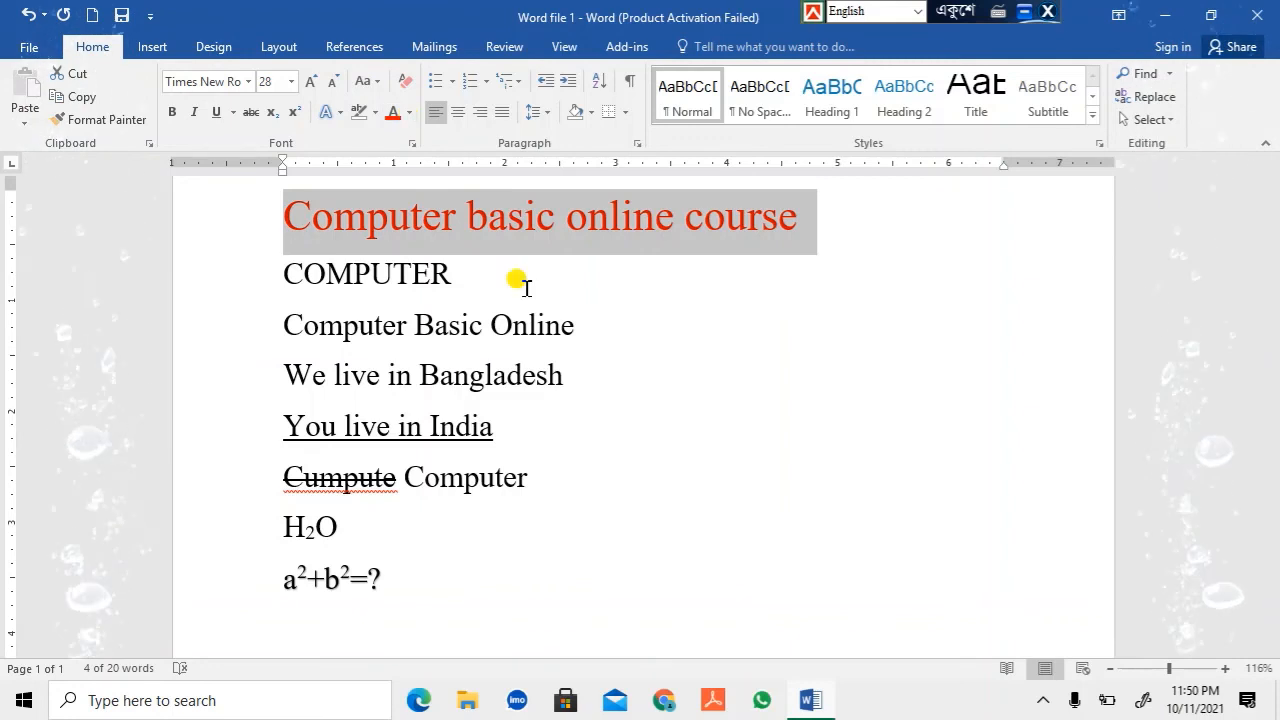
{"action": "left_click", "coordinate": [580, 272]}
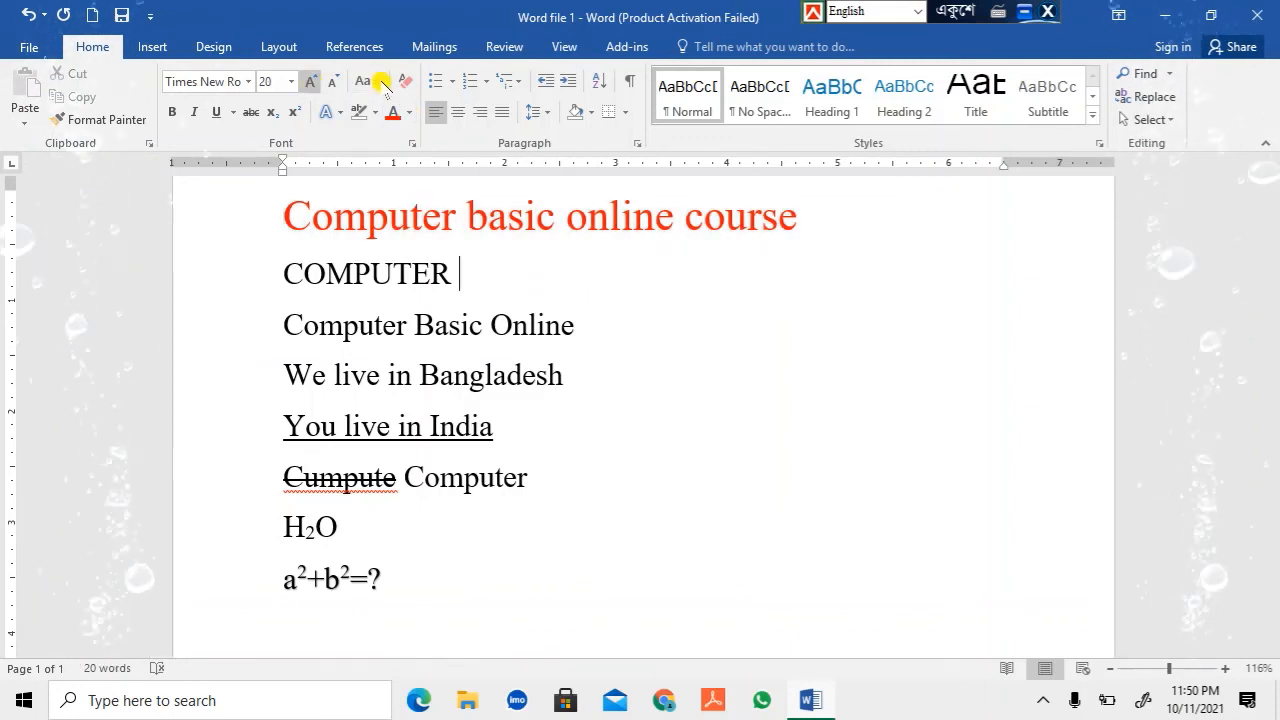
Select all the text from the title down to the formula line and clear the selection.
{"action": "scroll", "coordinate": [314, 214], "scroll_direction": "up", "scroll_amount": 2}
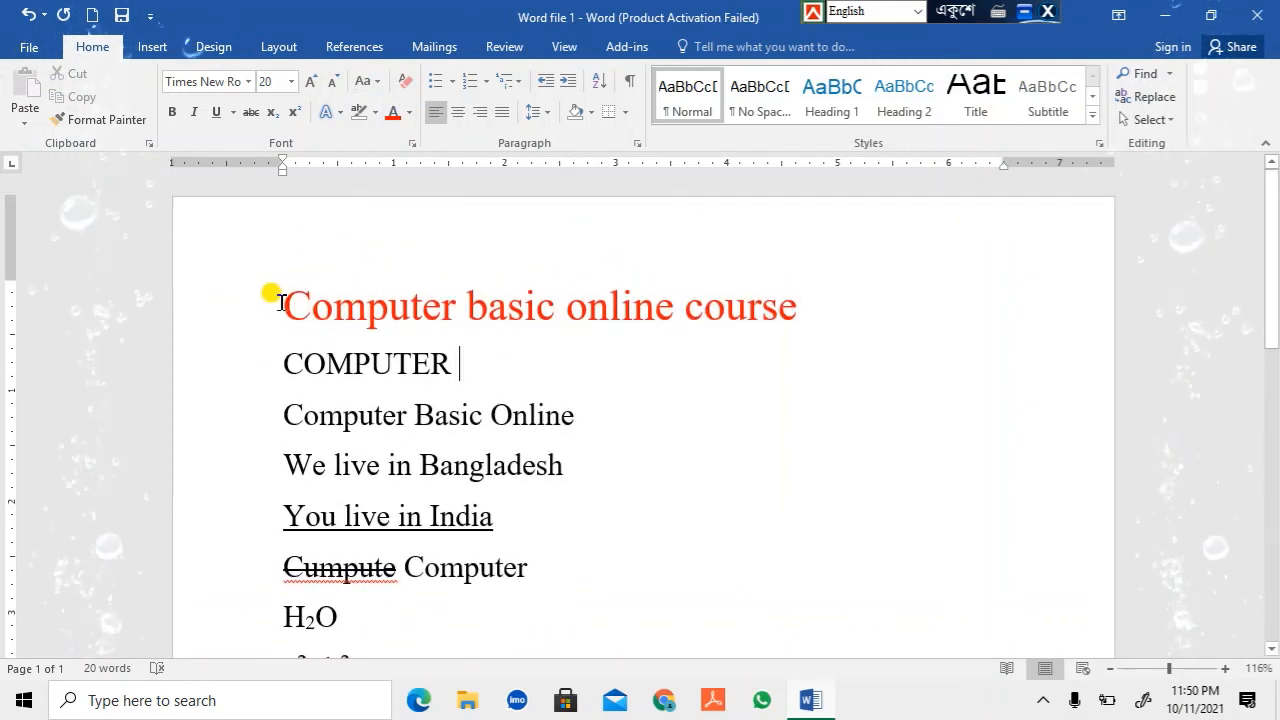
{"action": "left_click_drag", "start_coordinate": [279, 302], "coordinate": [497, 570]}
{"action": "scroll", "coordinate": [514, 486], "scroll_direction": "up", "scroll_amount": 5}
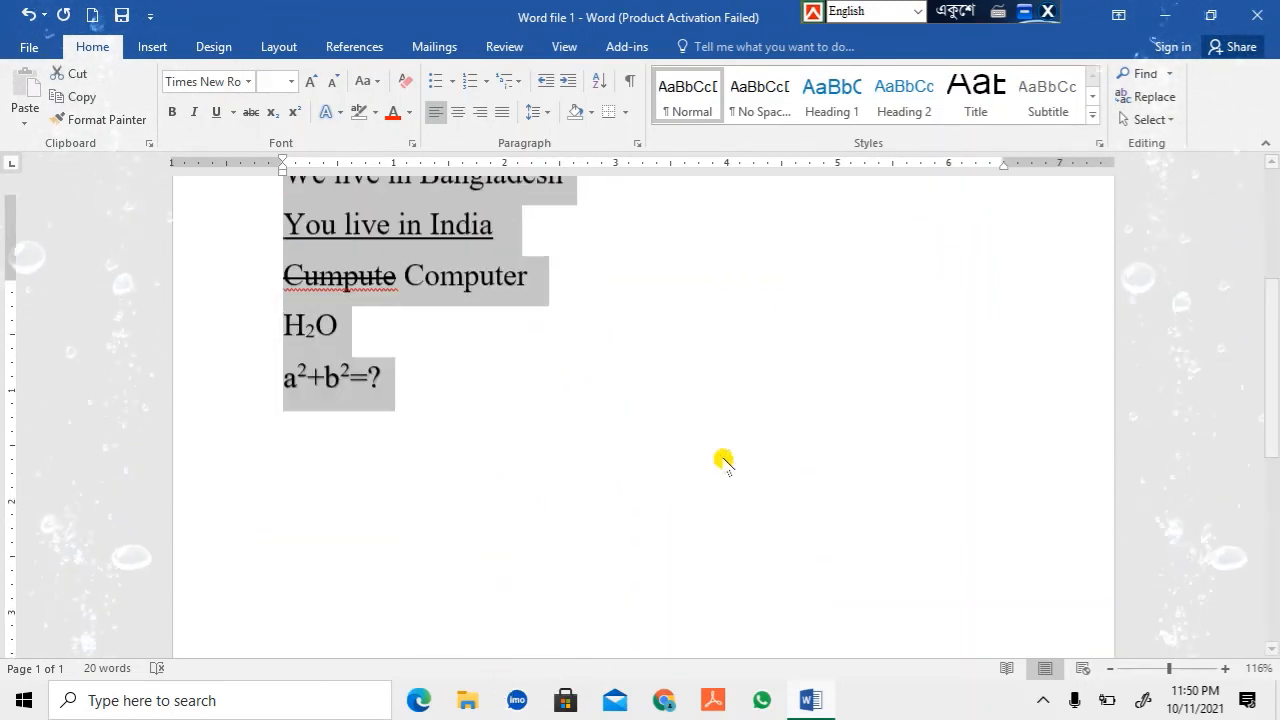
{"action": "left_click", "coordinate": [759, 459]}
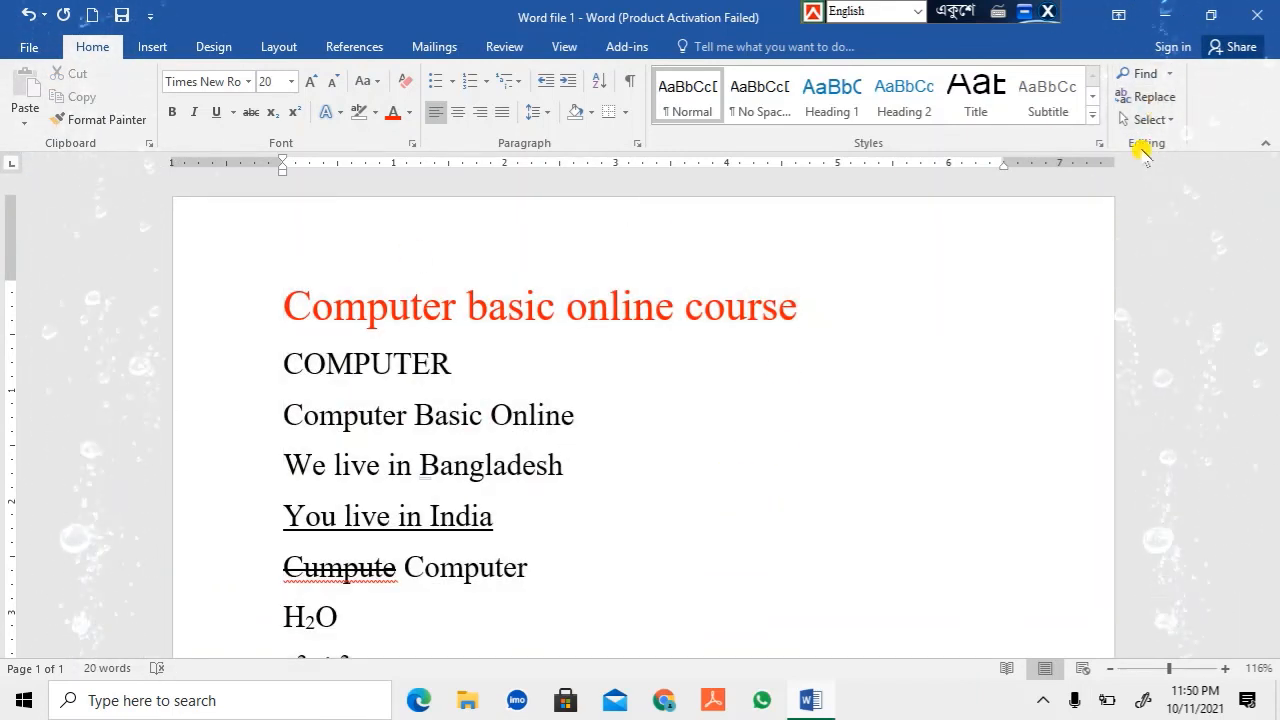
Select all the text in the document and clear the selection, twice.
{"action": "left_click", "coordinate": [1148, 119]}
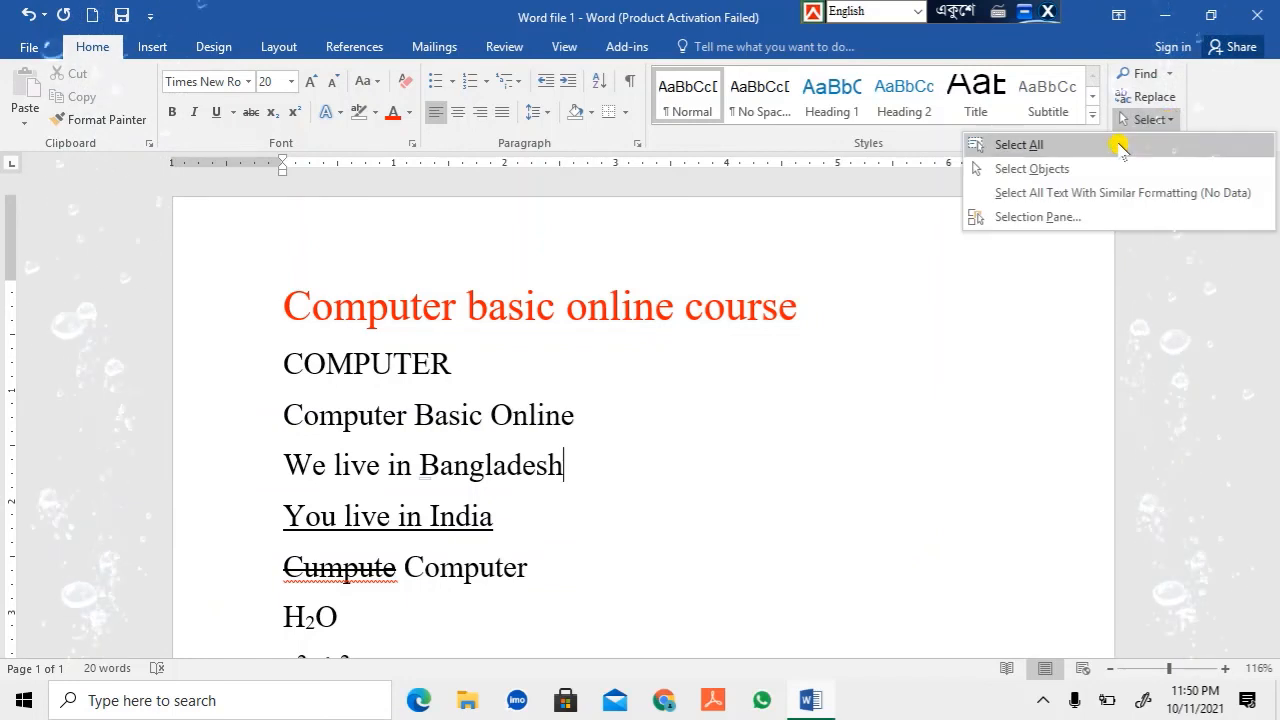
{"action": "left_click", "coordinate": [1030, 145]}
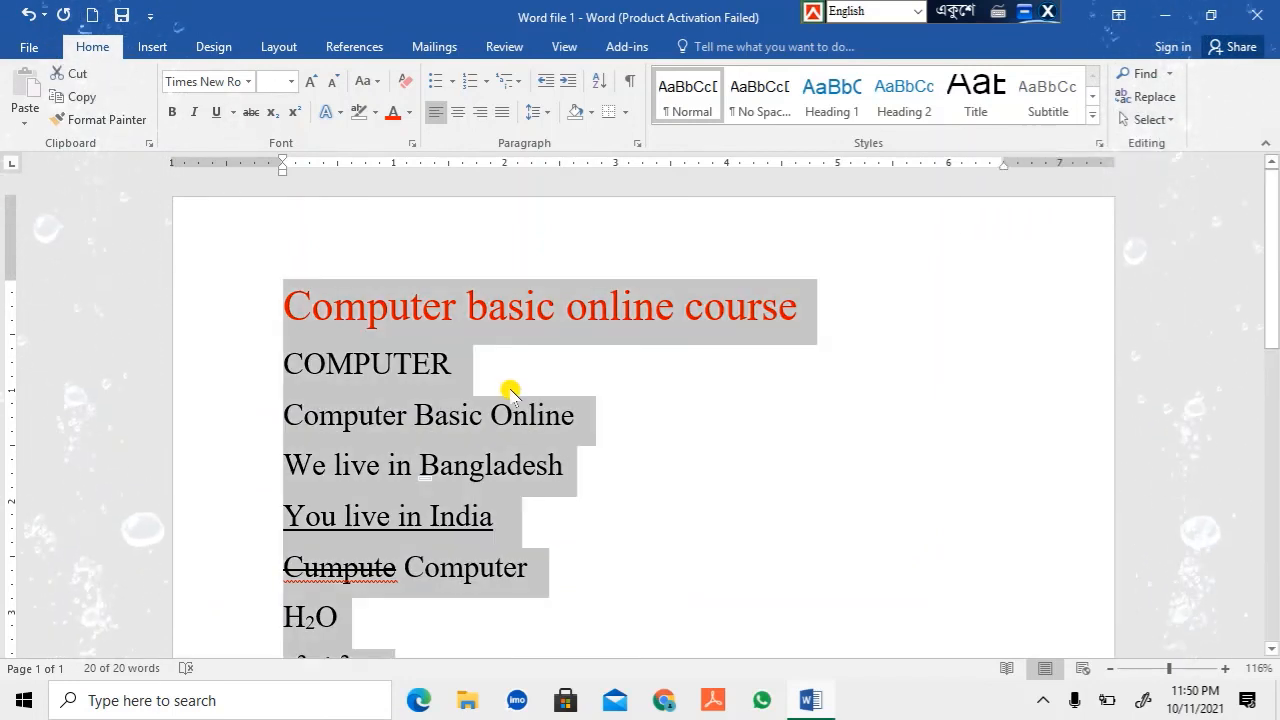
{"action": "left_click", "coordinate": [897, 462]}
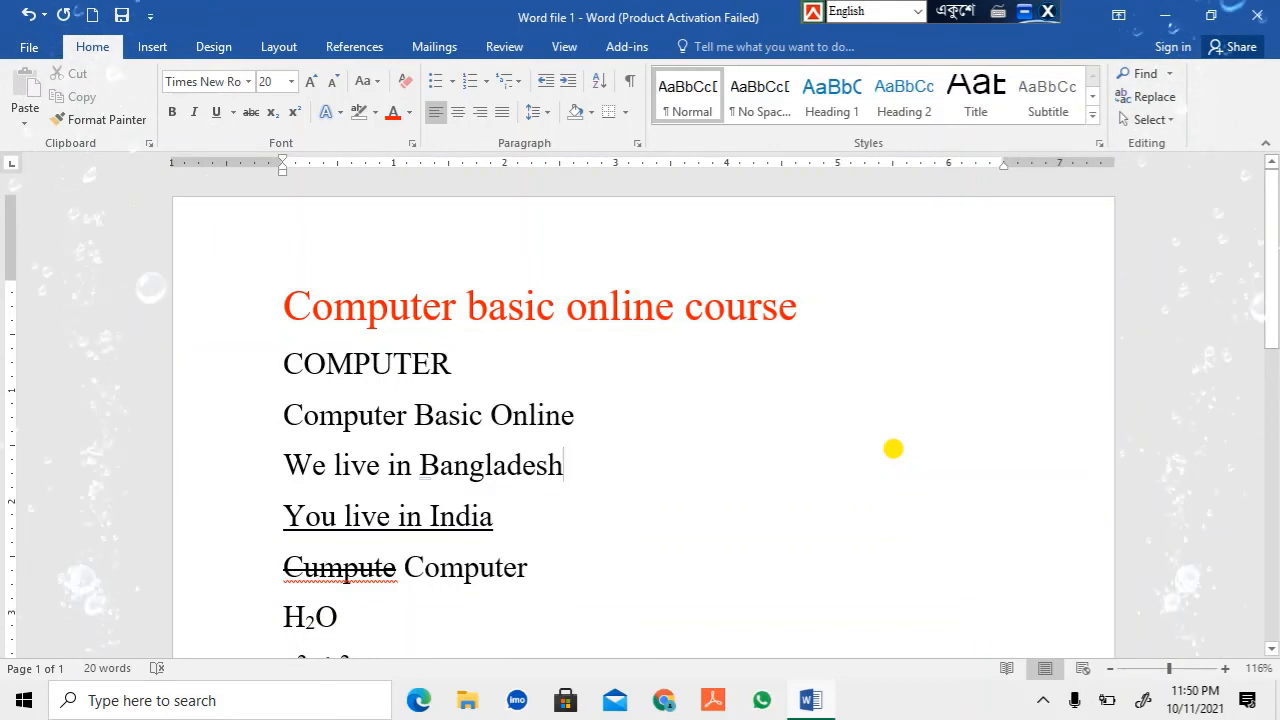
{"action": "key", "text": "ctrl+a"}
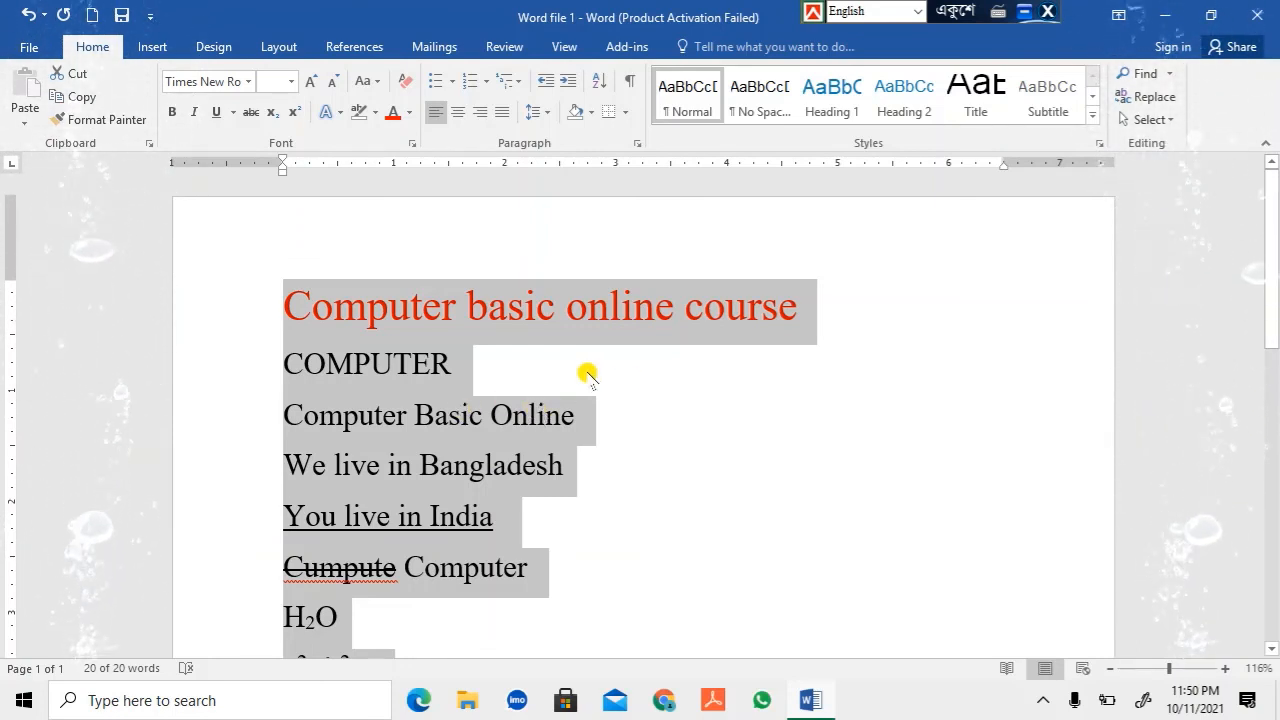
{"action": "left_click", "coordinate": [641, 411]}
{"action": "left_click_drag", "start_coordinate": [287, 313], "coordinate": [682, 618]}
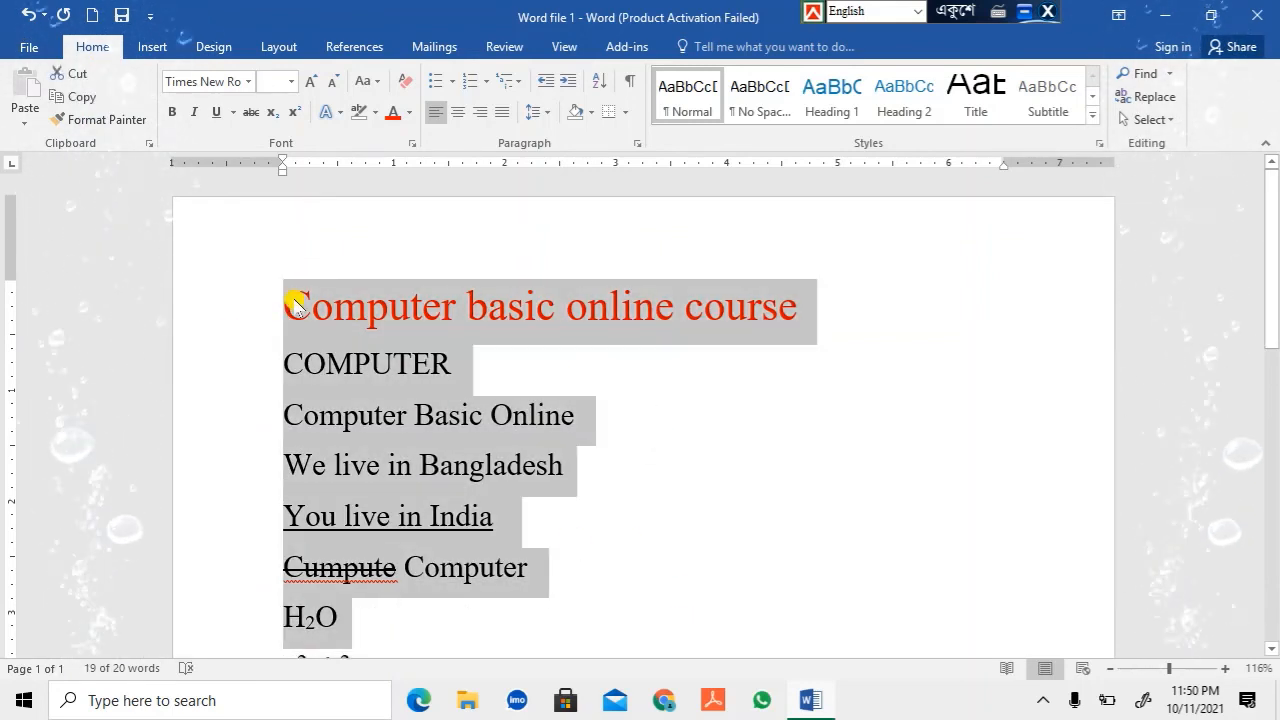
{"action": "left_click", "coordinate": [290, 305]}
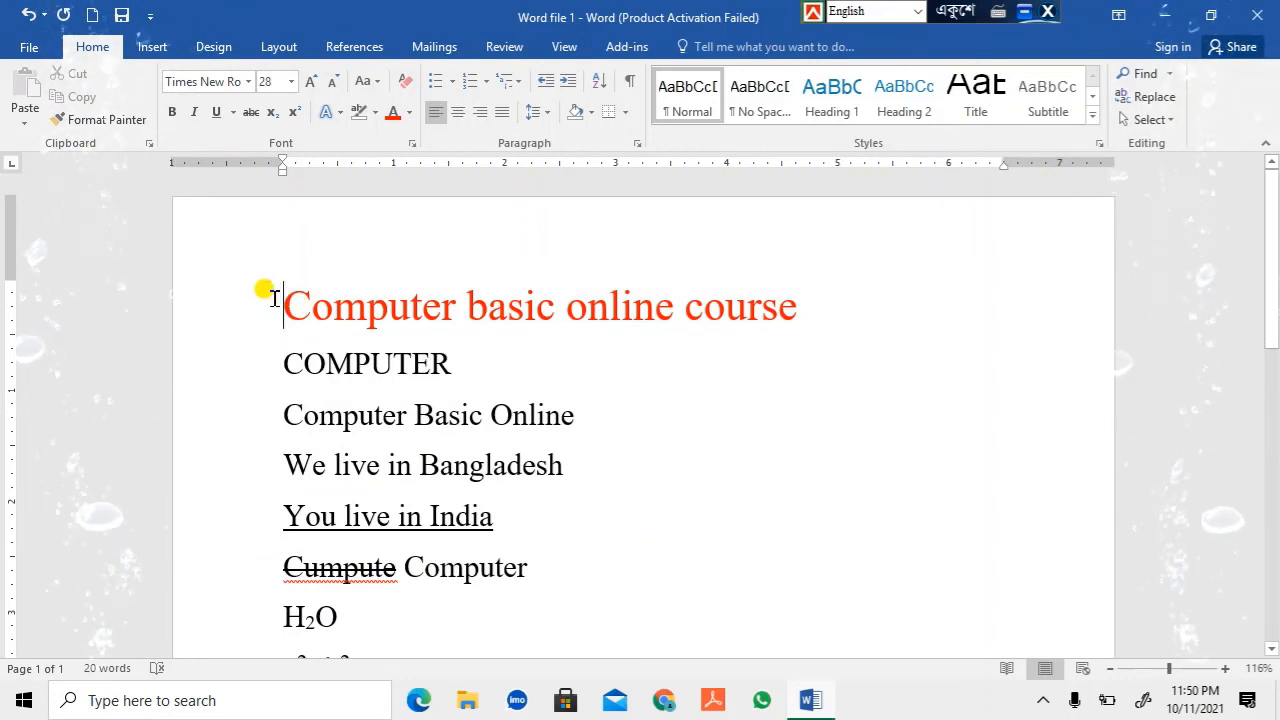
{"action": "left_click_drag", "start_coordinate": [273, 298], "coordinate": [672, 500]}
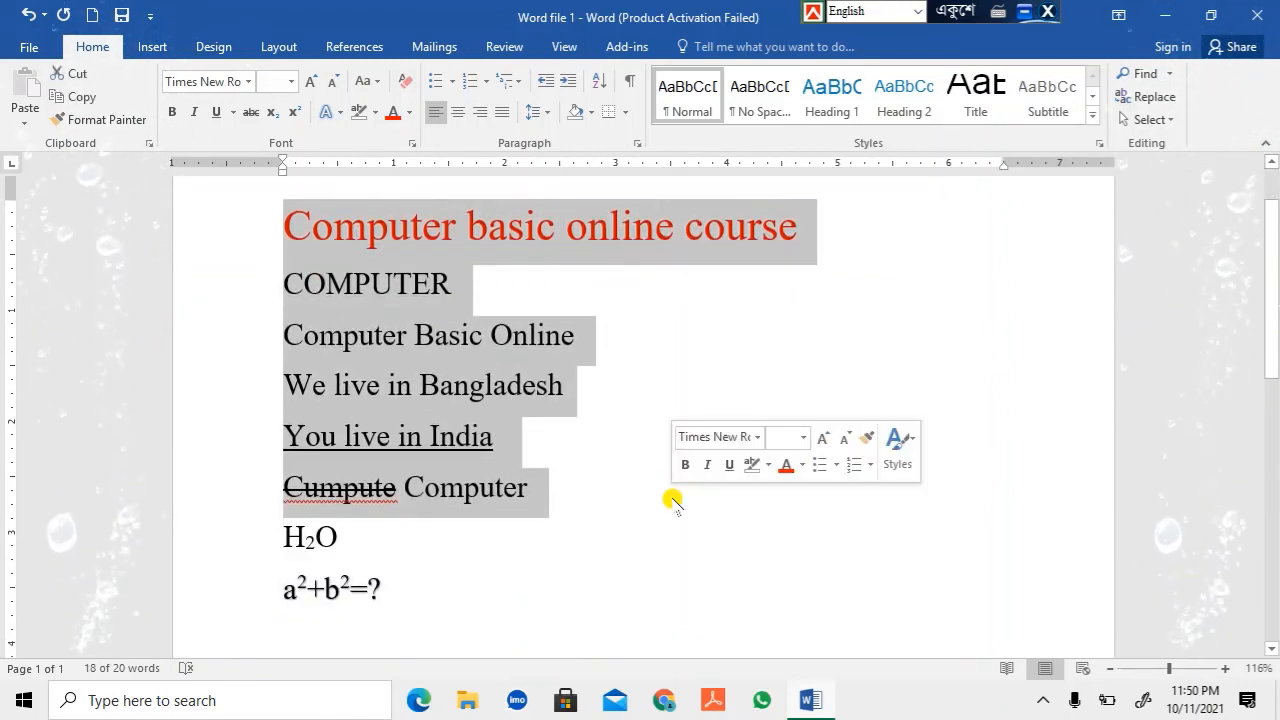
{"action": "left_click", "coordinate": [309, 245]}
Clear all formatting from the text, from the title line down to the formula line.
{"action": "left_click_drag", "start_coordinate": [281, 225], "coordinate": [686, 600]}
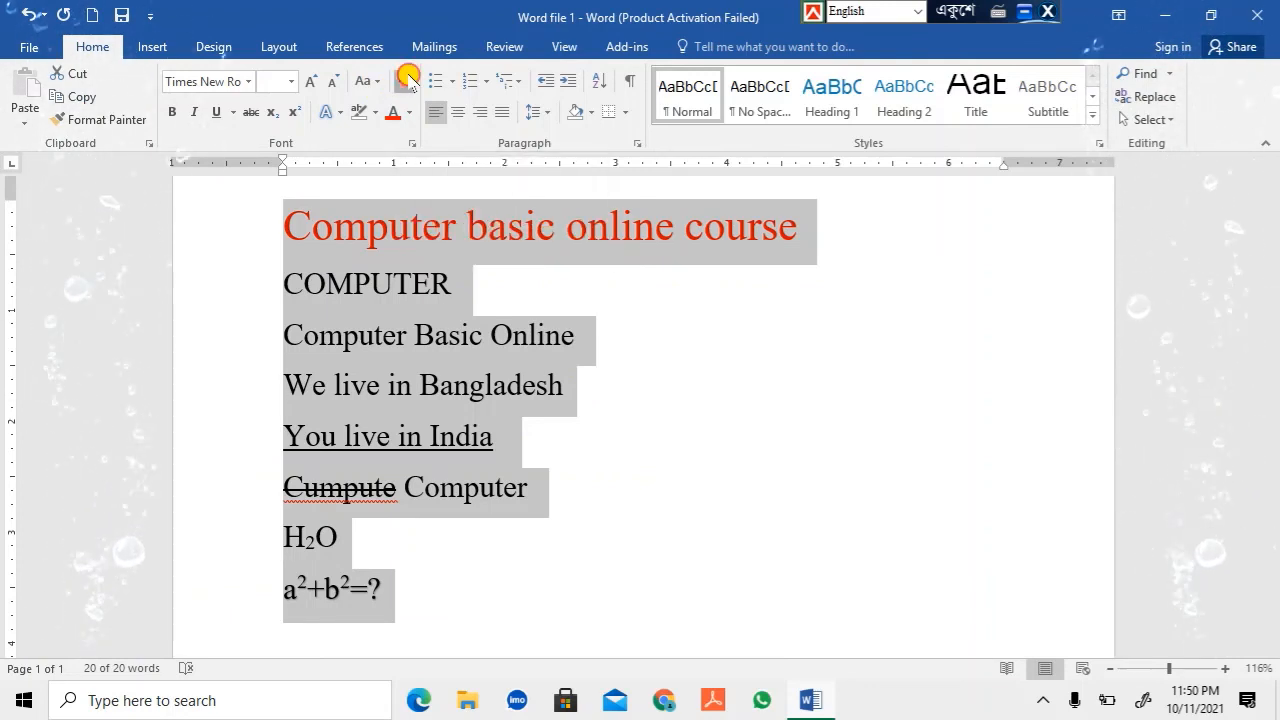
{"action": "left_click", "coordinate": [406, 80]}
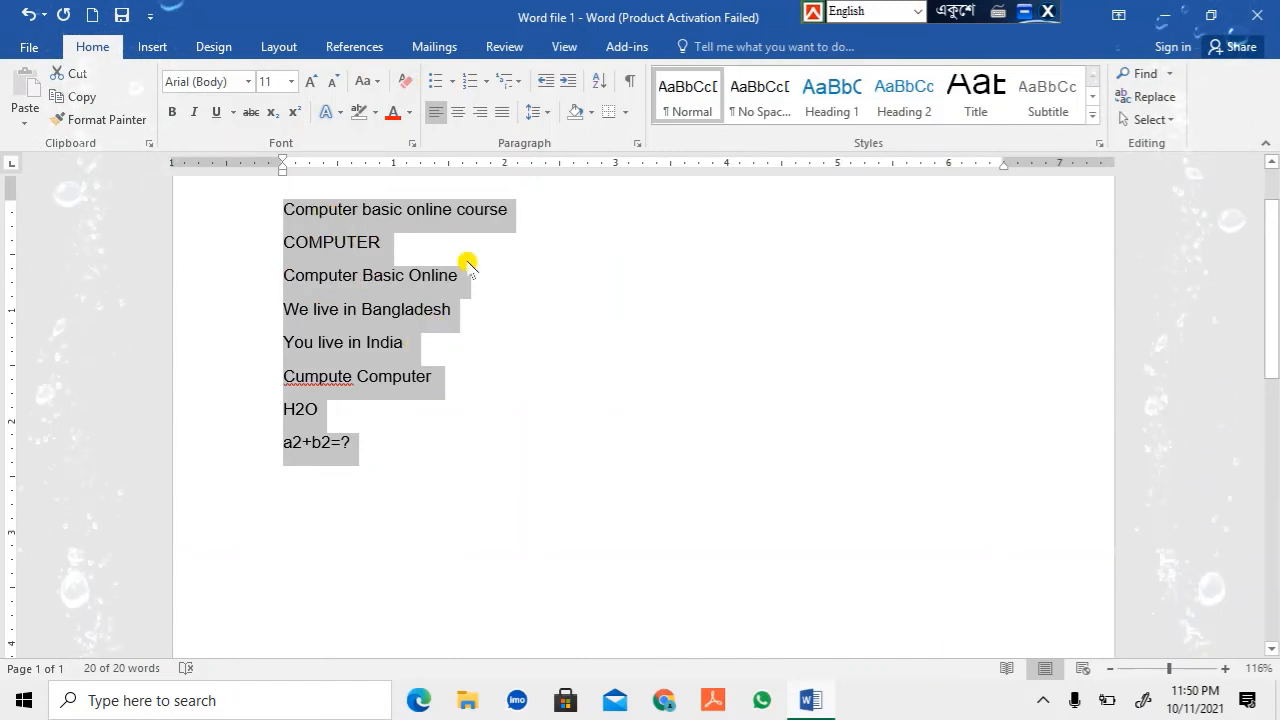
{"action": "scroll", "coordinate": [597, 369], "scroll_direction": "up", "scroll_amount": 2}
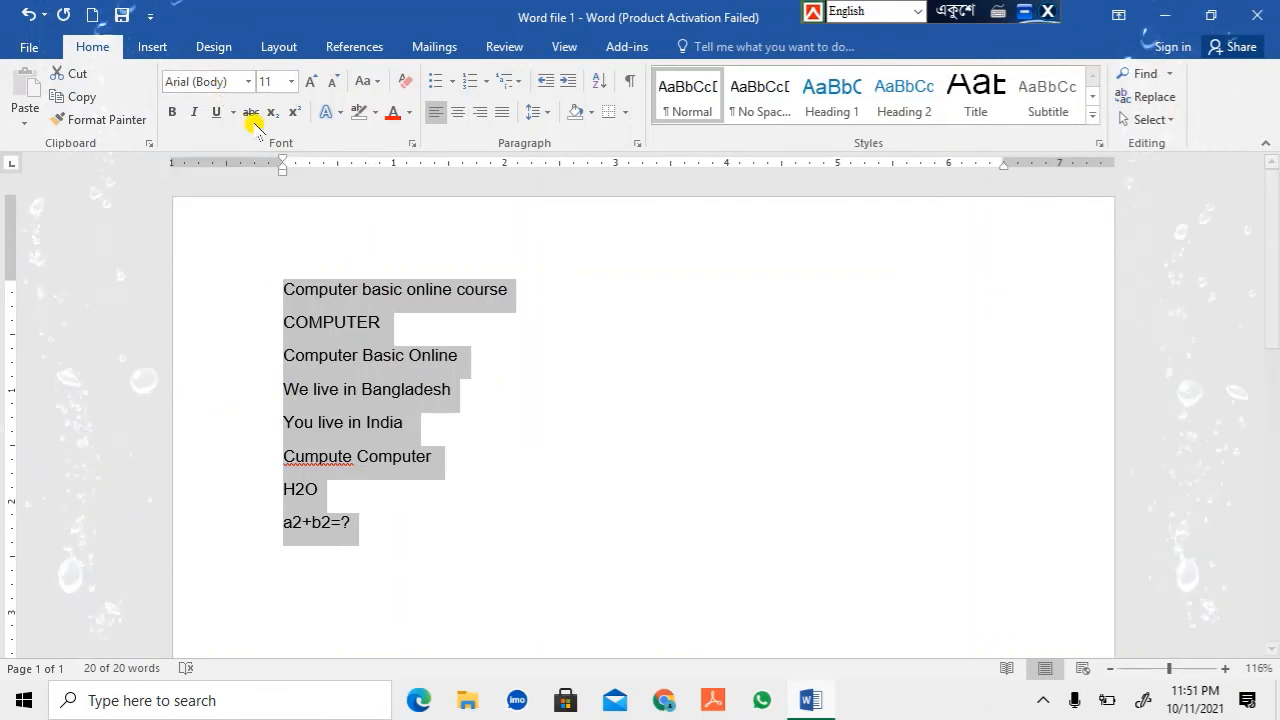
Set all the text to the Broadway font, enlarge it to size 20 and deselect it.
{"action": "left_click", "coordinate": [245, 80]}
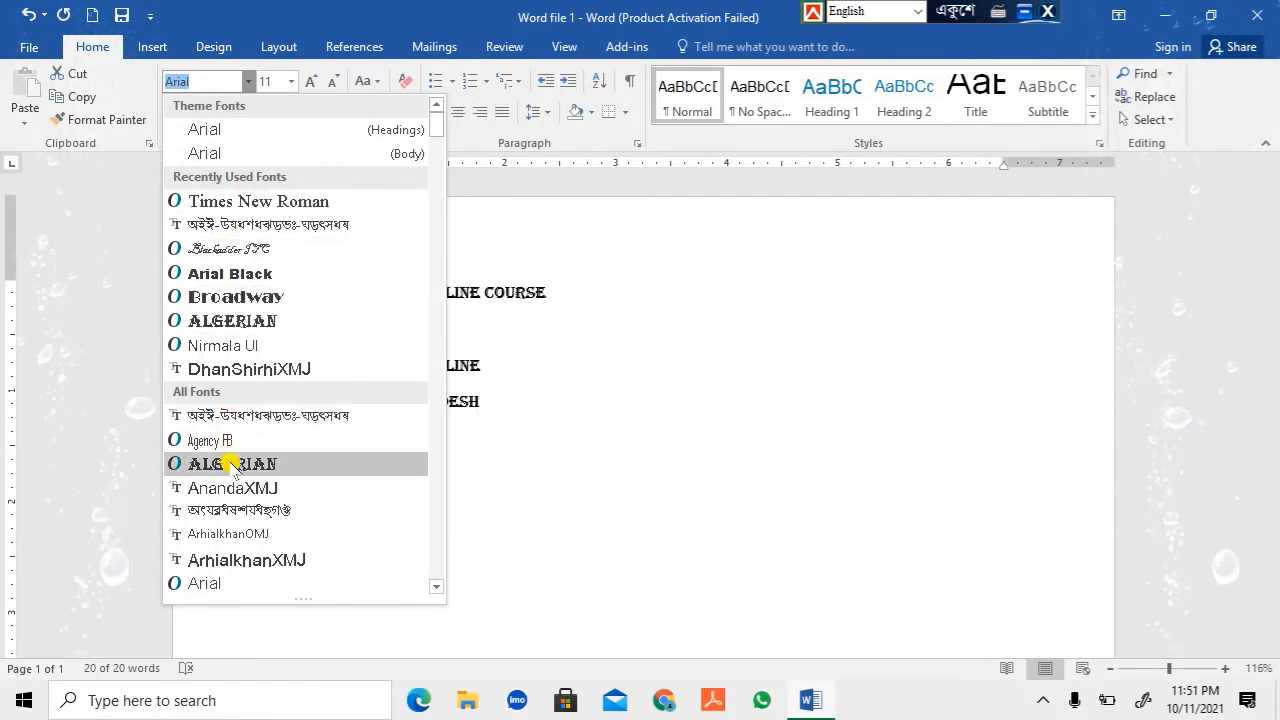
{"action": "left_click", "coordinate": [232, 296]}
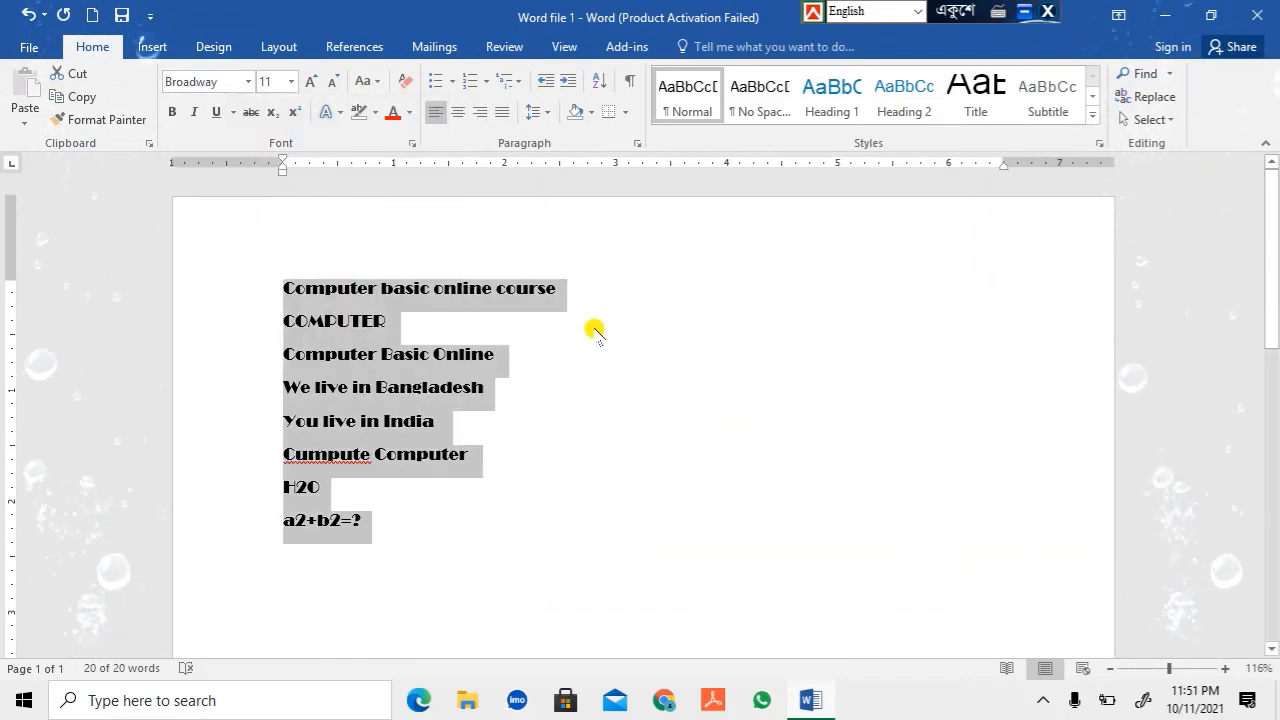
{"action": "left_click", "coordinate": [311, 81]}
{"action": "left_click", "coordinate": [311, 81]}
{"action": "left_click", "coordinate": [311, 81]}
{"action": "left_click", "coordinate": [311, 81]}
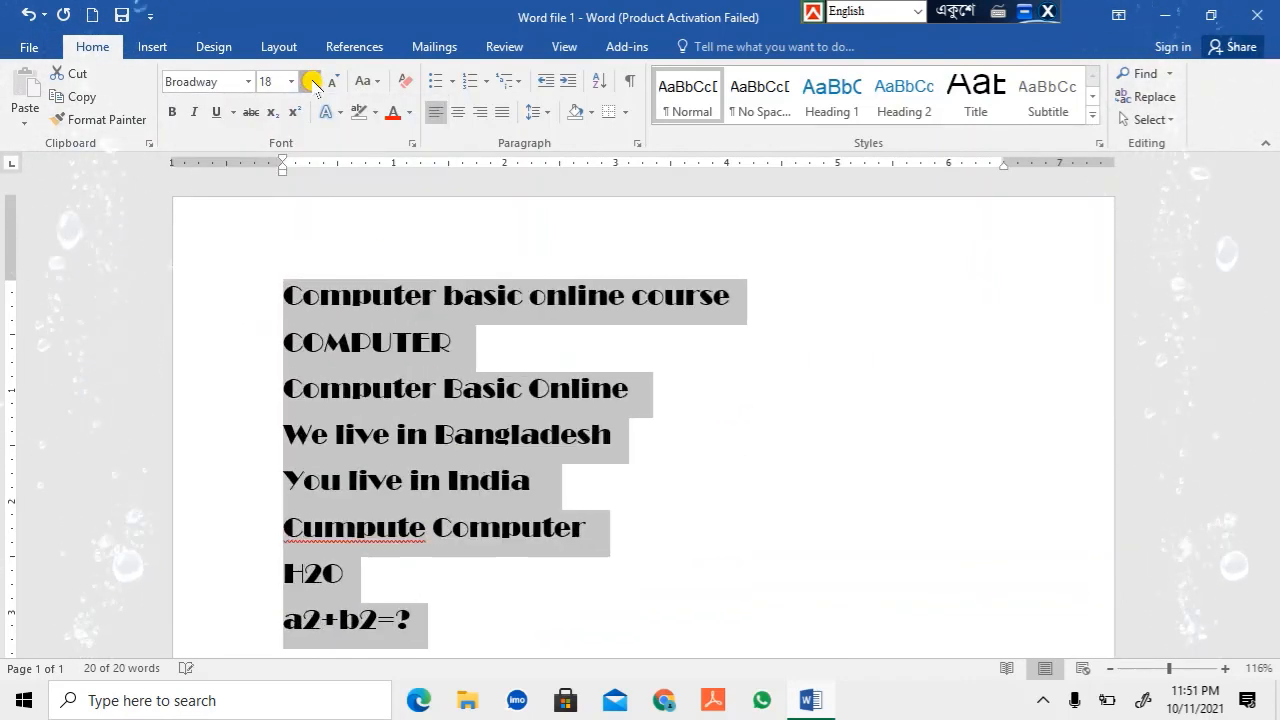
{"action": "left_click", "coordinate": [311, 81]}
{"action": "left_click", "coordinate": [871, 418]}
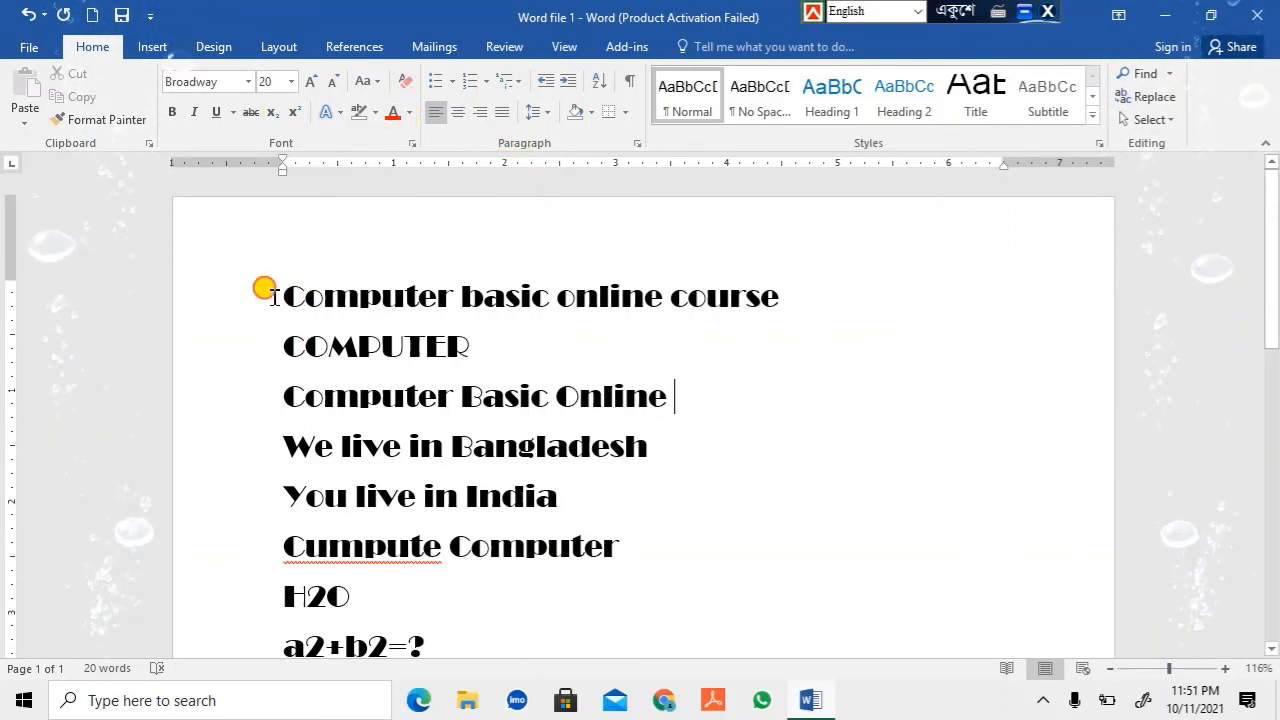
Select the first three lines, from the title to "Computer Basic Online", and clear the selection.
{"action": "left_click_drag", "start_coordinate": [272, 296], "coordinate": [715, 400]}
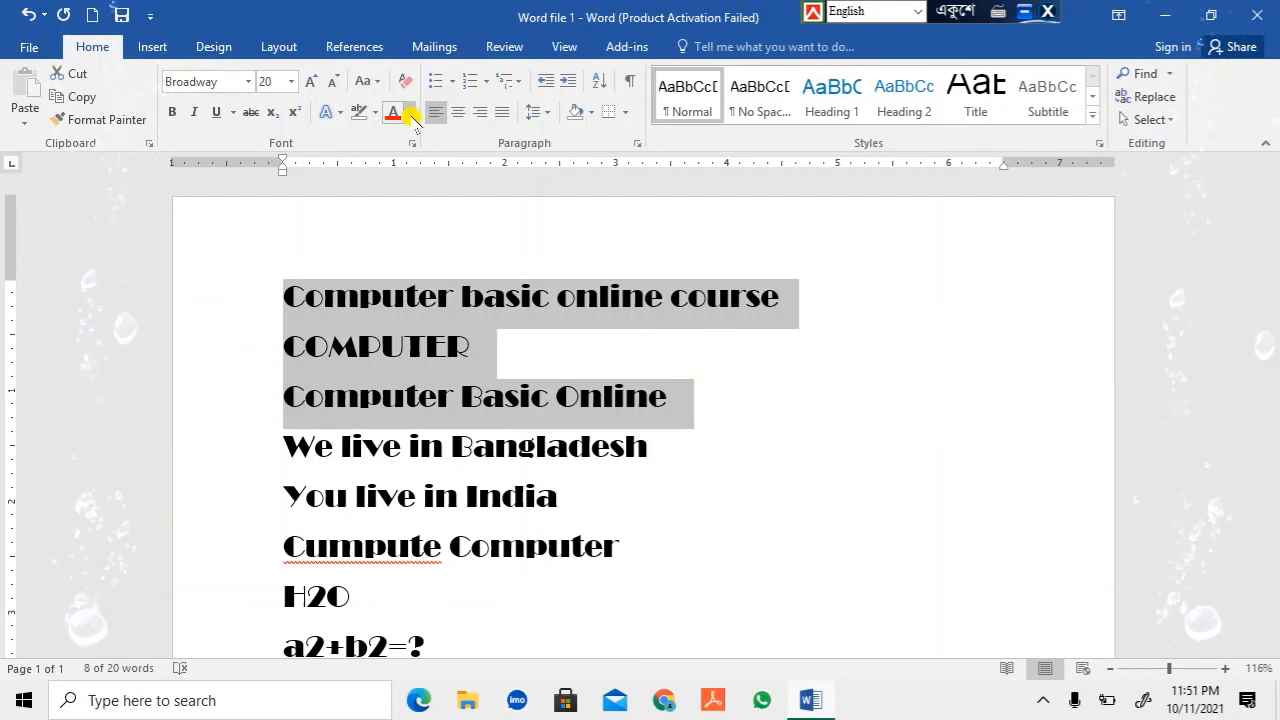
{"action": "left_click", "coordinate": [803, 369]}
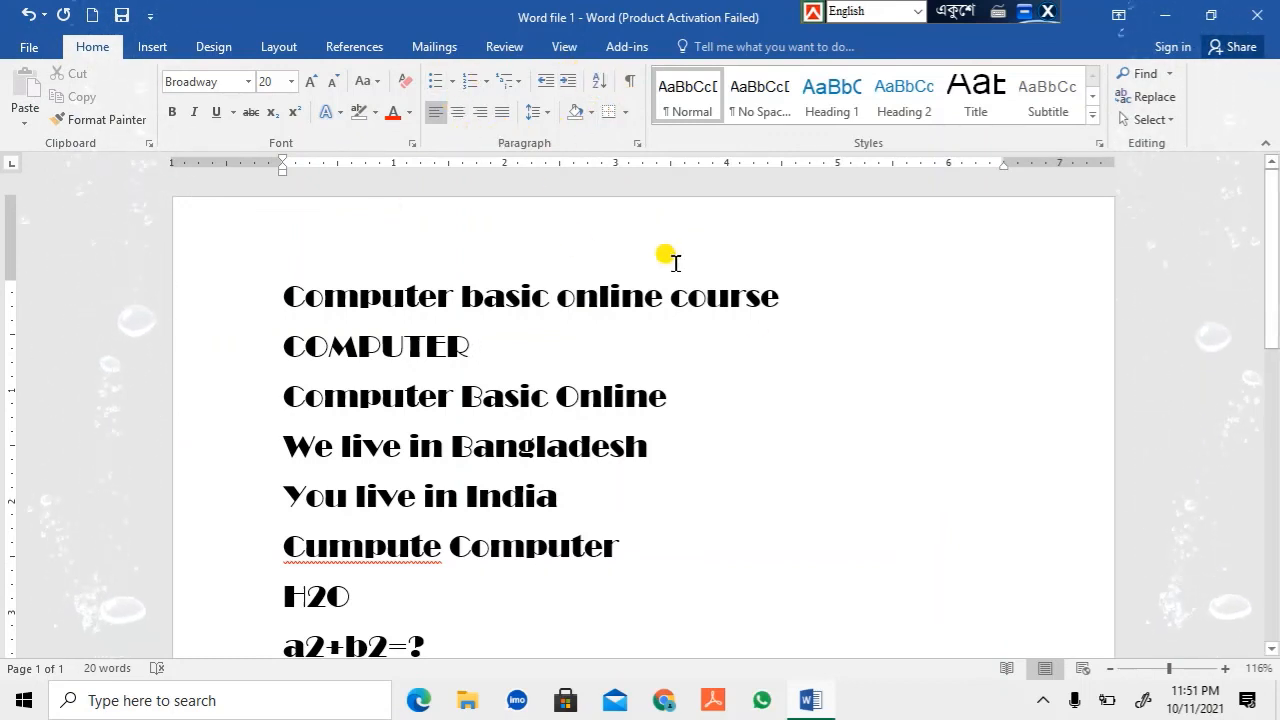
{"action": "left_click", "coordinate": [815, 393]}
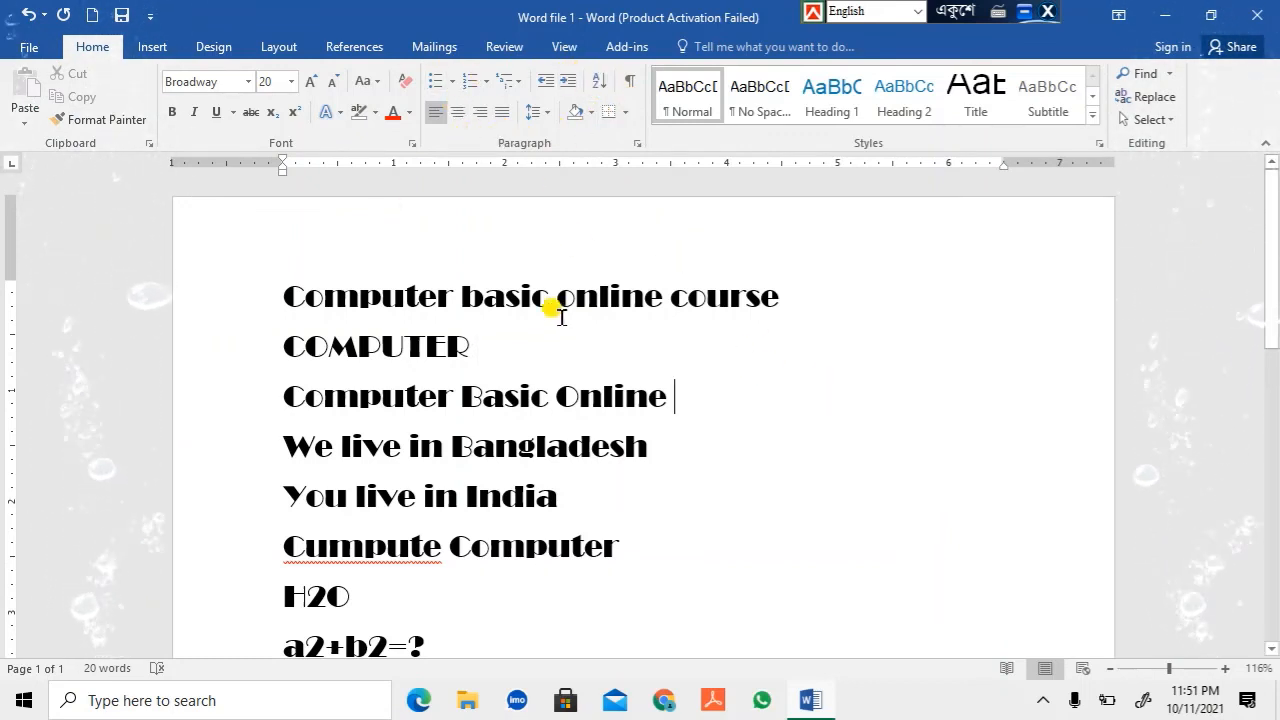
Browse to the folder 111 on the Desktop and open the document "Application for the post of Assistant Manager".
{"action": "left_click", "coordinate": [25, 46]}
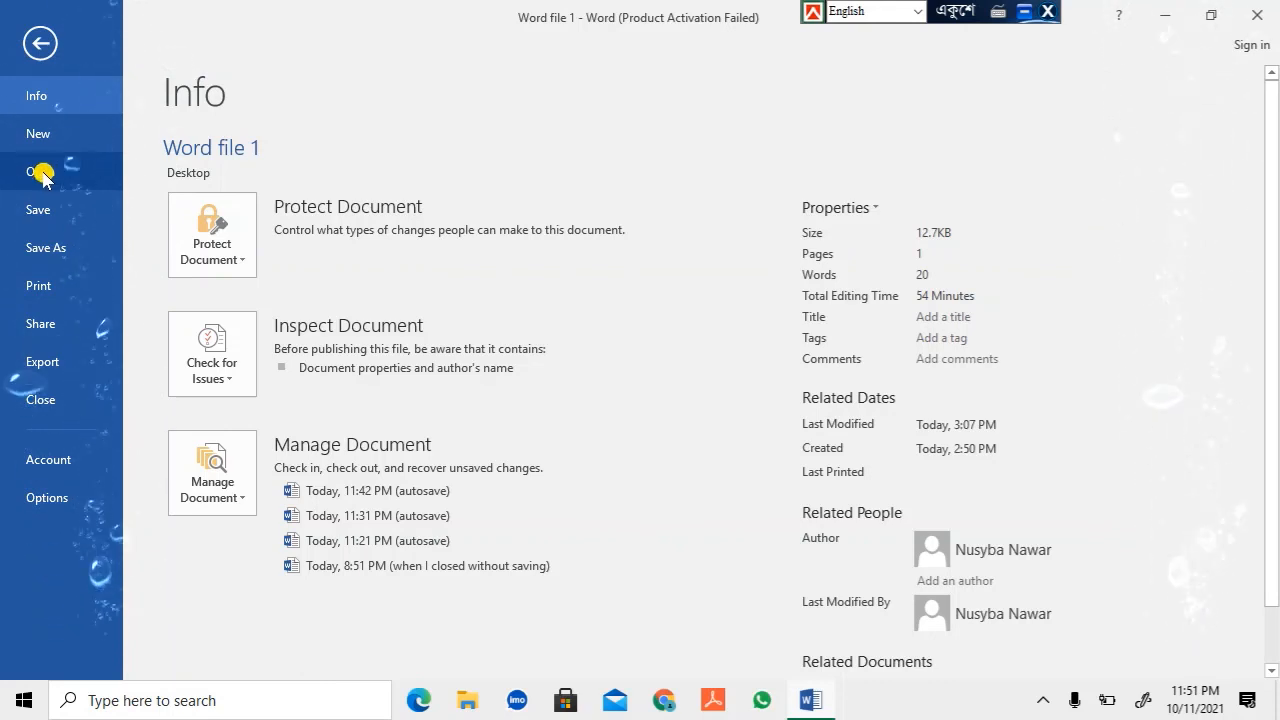
{"action": "left_click", "coordinate": [42, 174]}
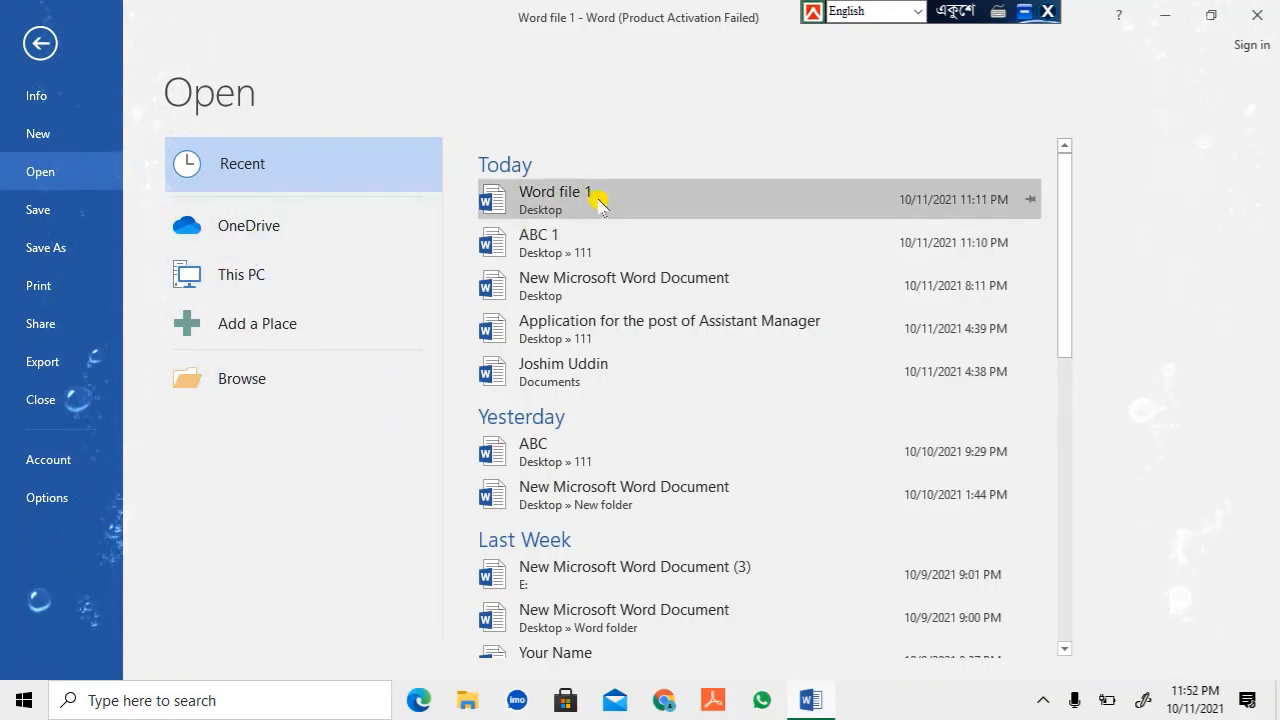
{"action": "left_click", "coordinate": [237, 380]}
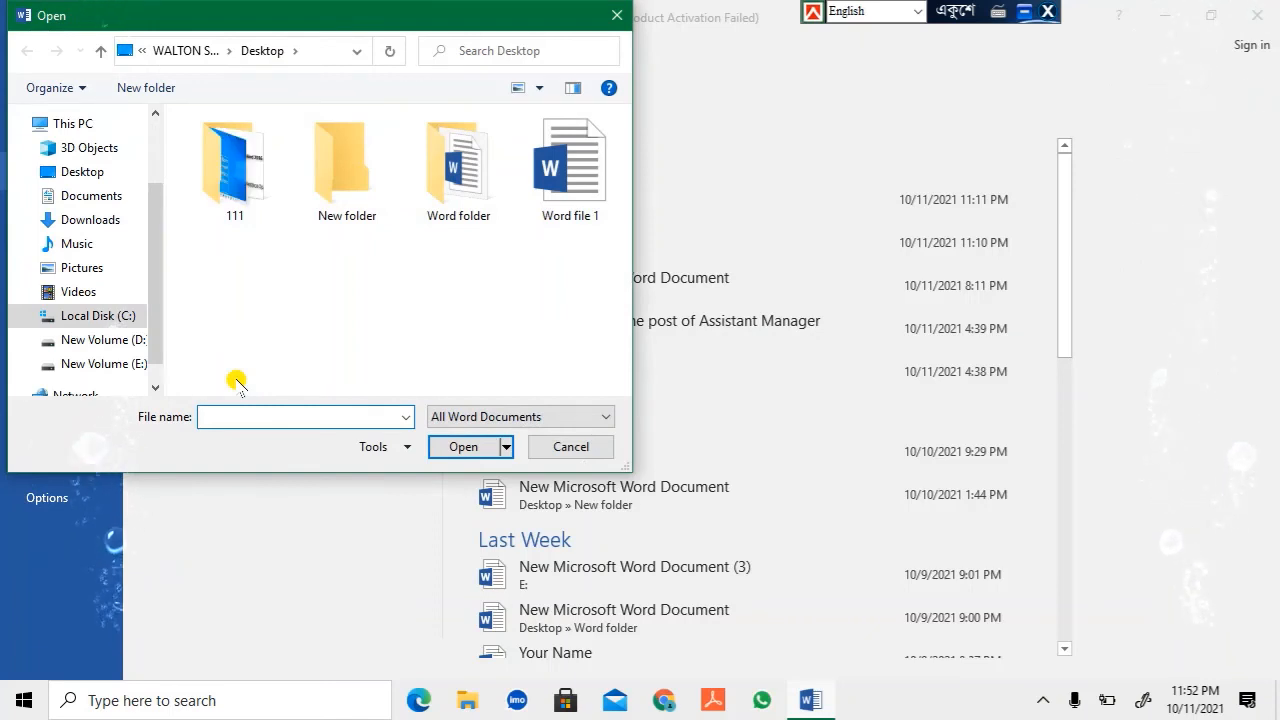
{"action": "left_click_drag", "start_coordinate": [150, 190], "coordinate": [141, 290]}
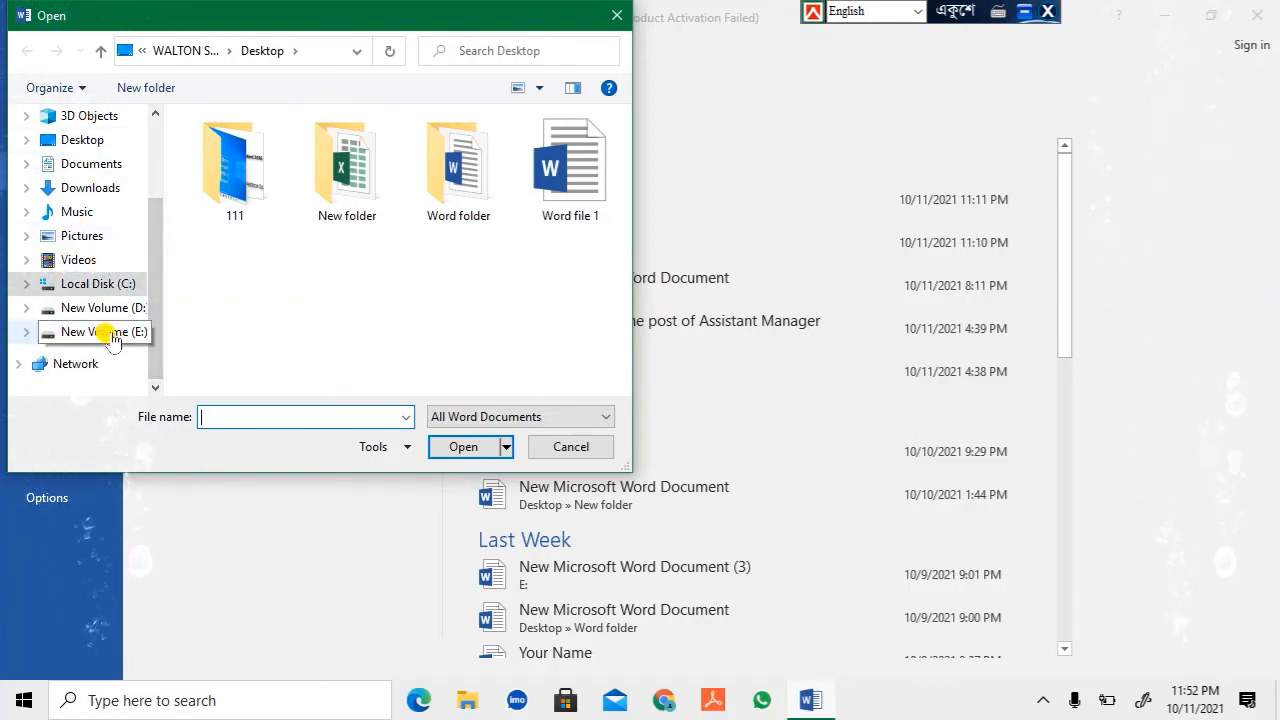
{"action": "left_click", "coordinate": [86, 141]}
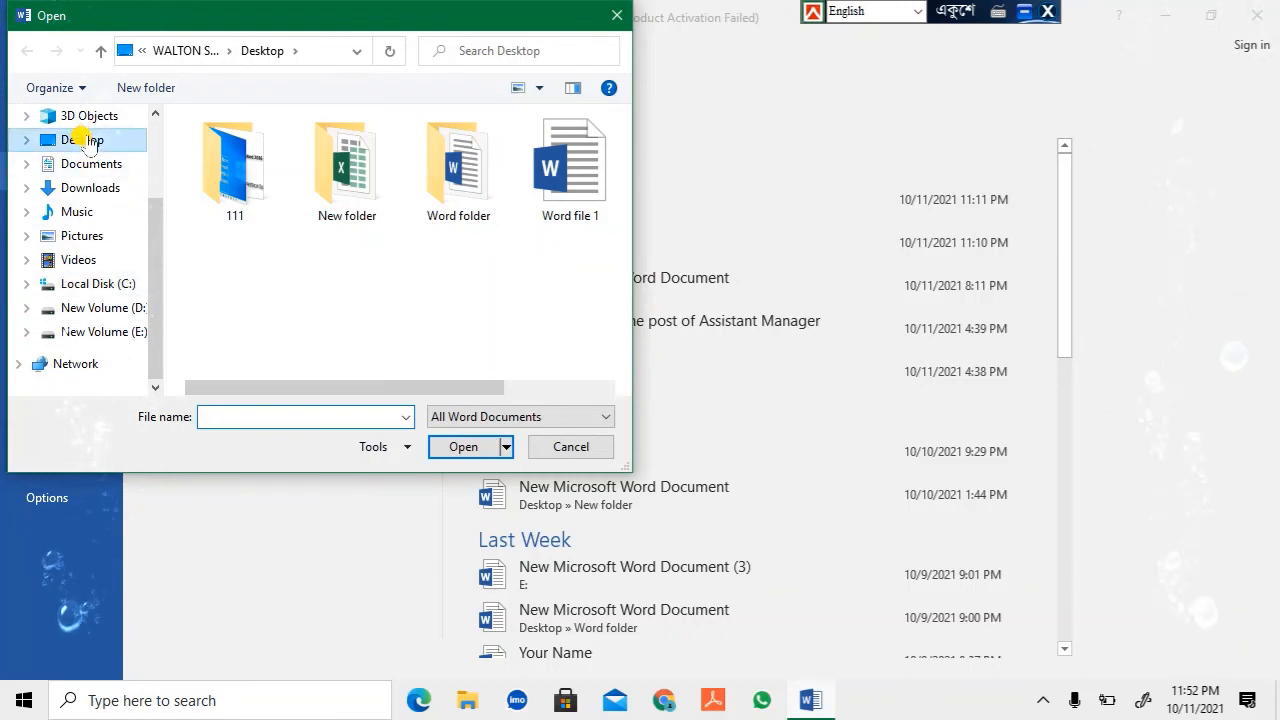
{"action": "double_click", "coordinate": [203, 146]}
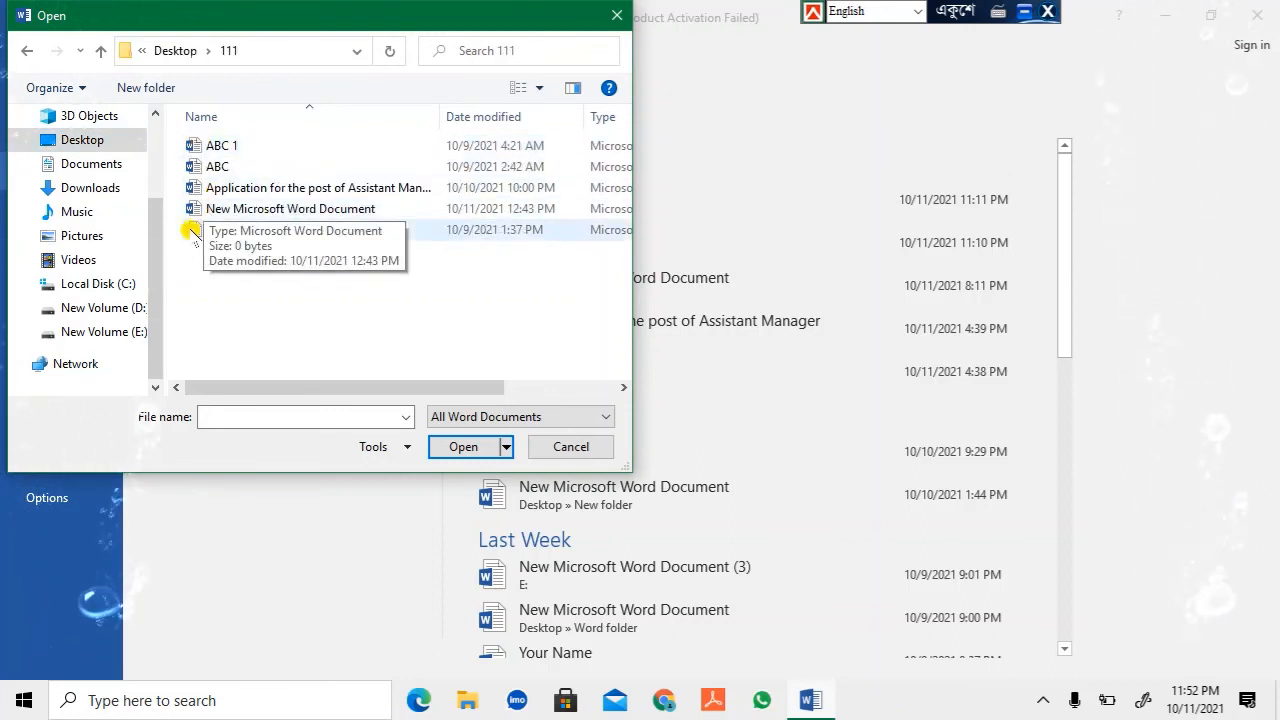
{"action": "left_click", "coordinate": [278, 188]}
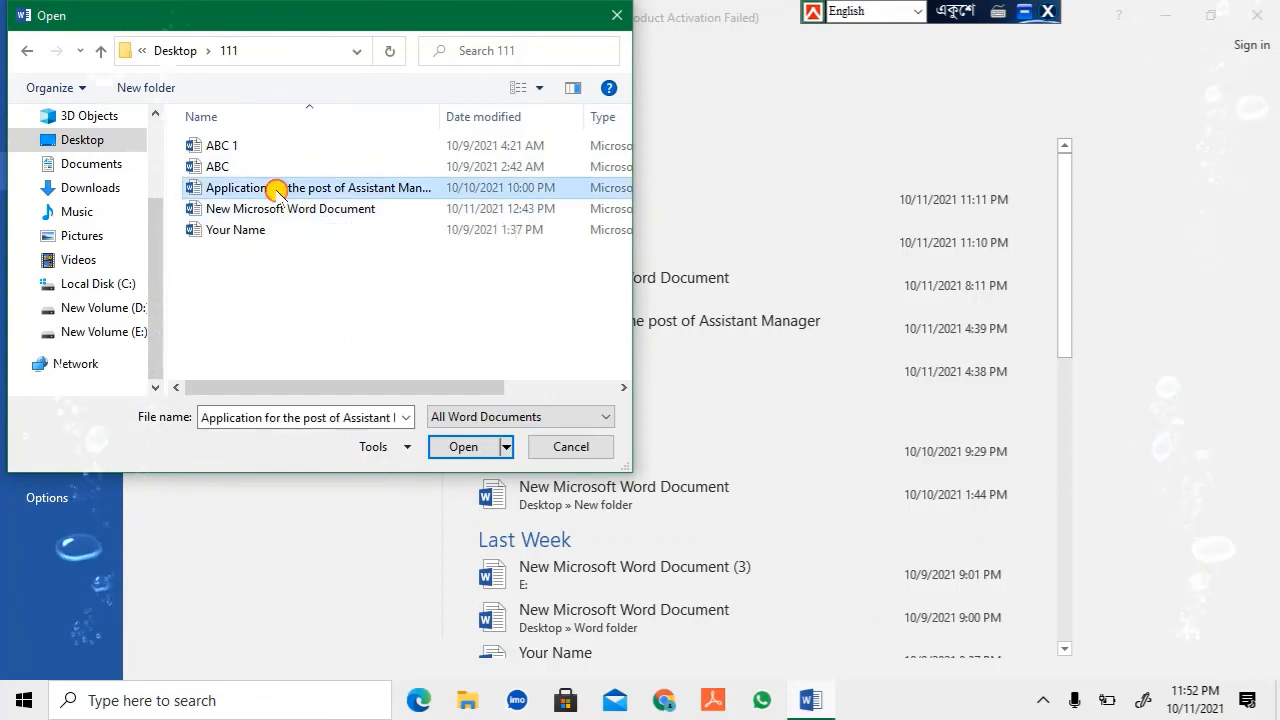
{"action": "left_click", "coordinate": [462, 447]}
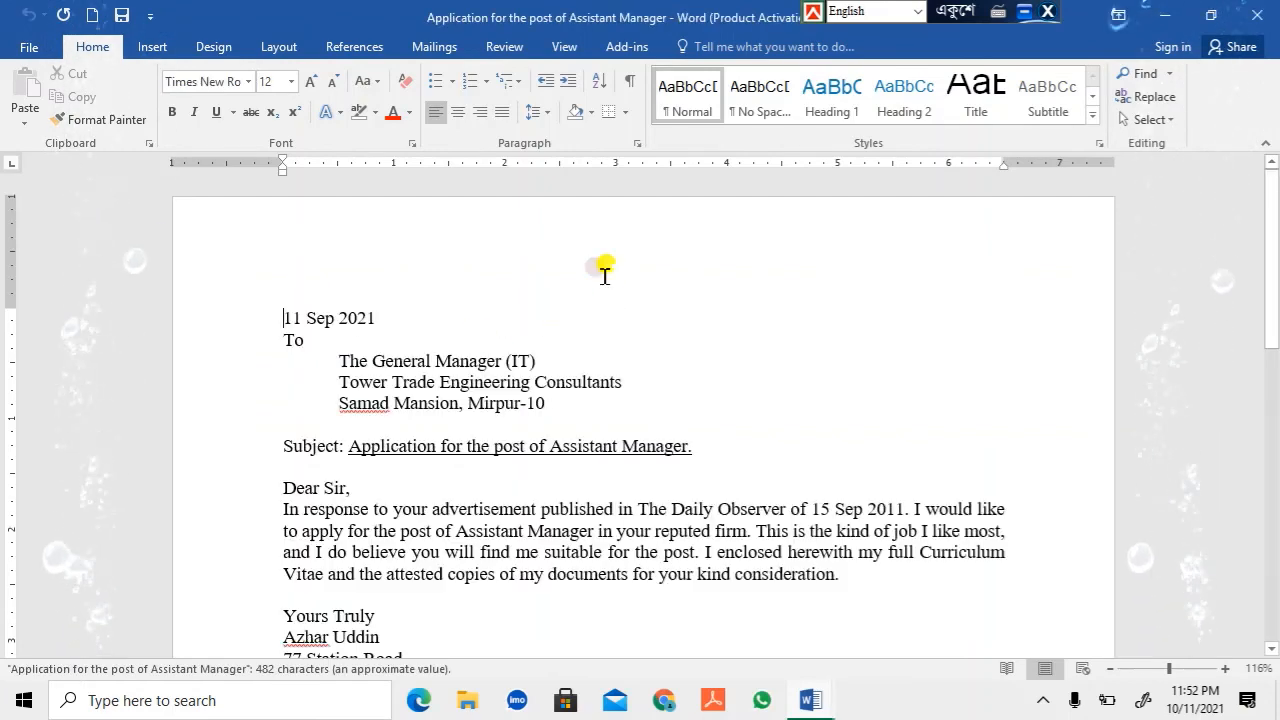
{"action": "scroll", "coordinate": [970, 627], "scroll_direction": "down", "scroll_amount": 2}
Switch between the two open documents, Word file 1 and the Assistant Manager application, ending on Word file 1.
{"action": "mouse_move", "coordinate": [810, 700]}
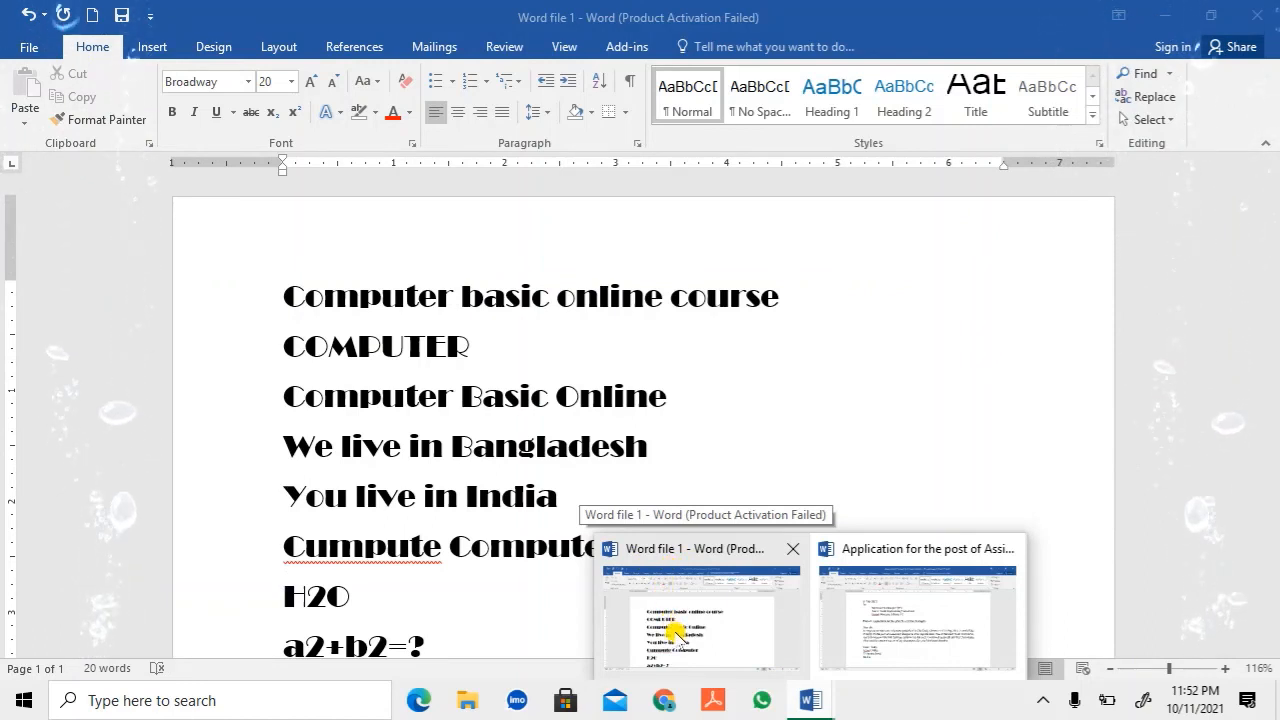
{"action": "left_click", "coordinate": [718, 626]}
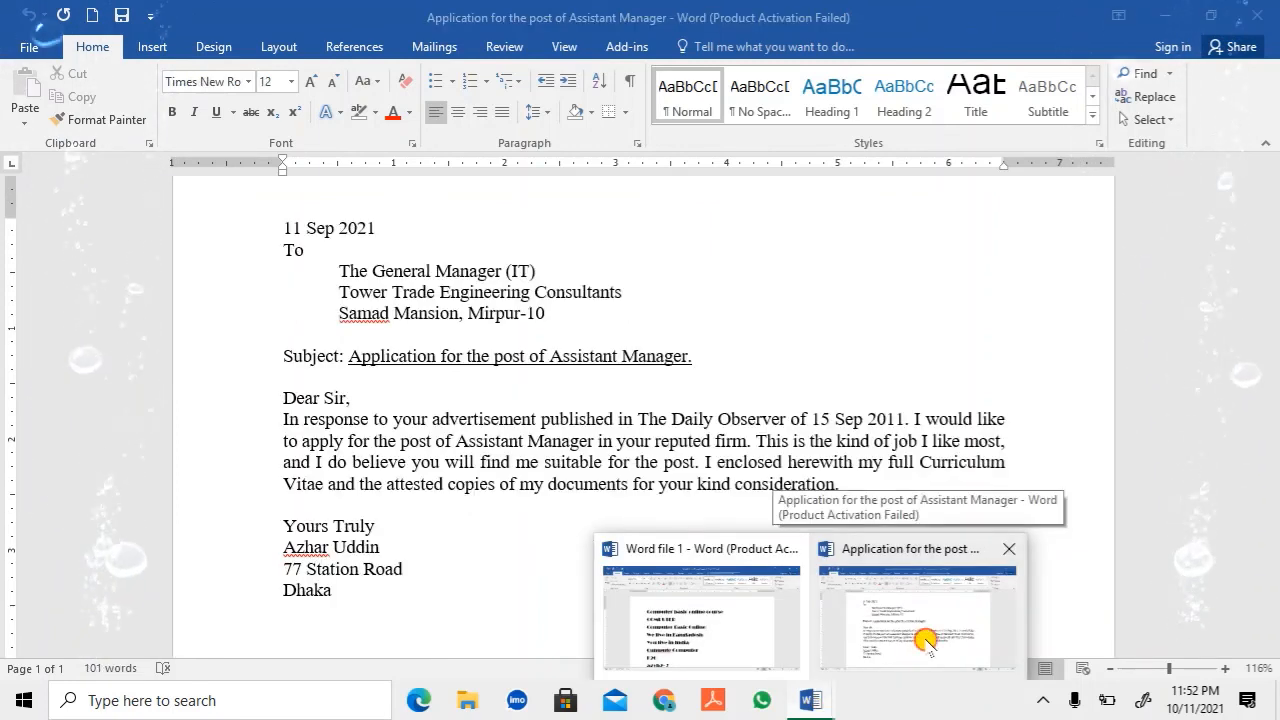
{"action": "left_click", "coordinate": [926, 640]}
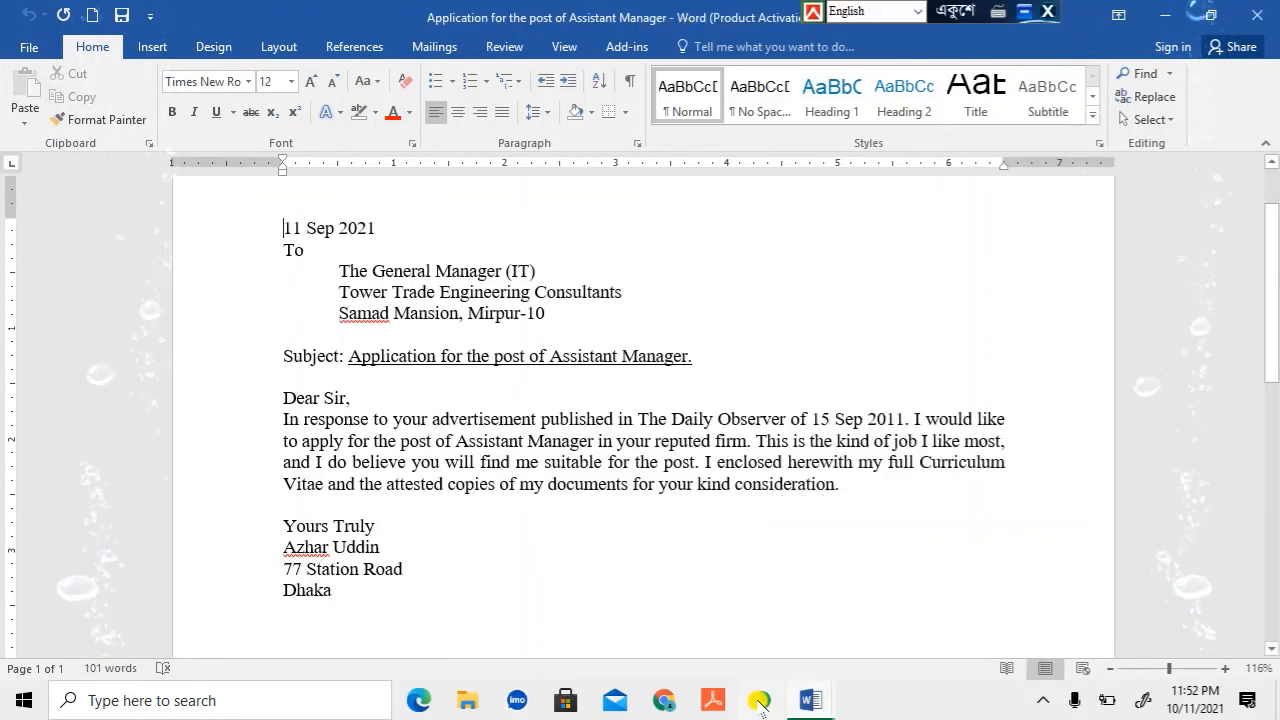
{"action": "mouse_move", "coordinate": [800, 700]}
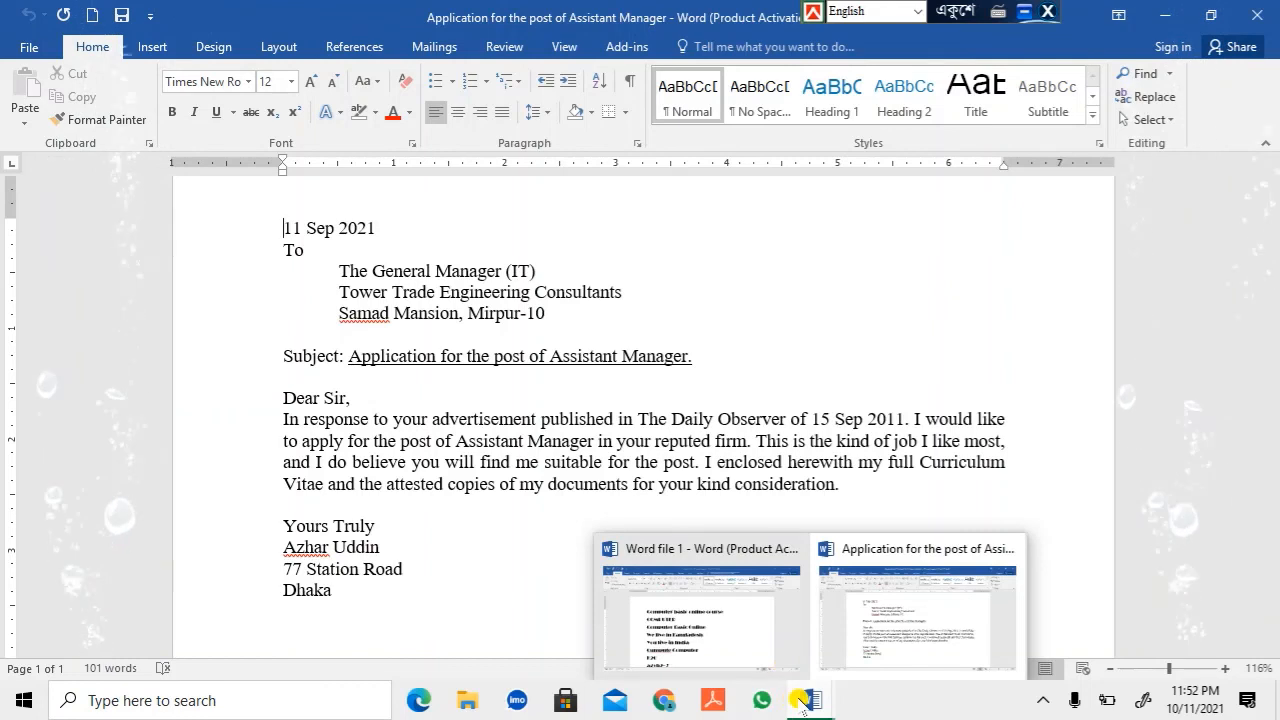
{"action": "left_click", "coordinate": [714, 629]}
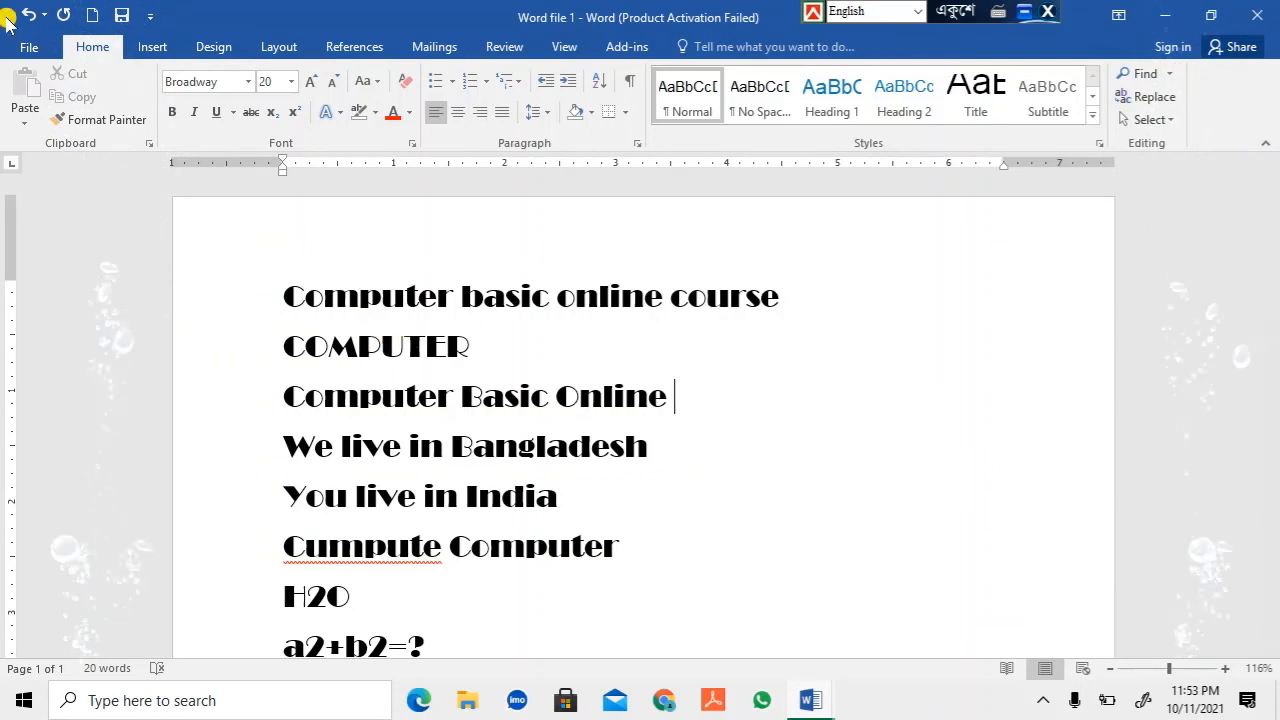
Save Word file 1 and close its window.
{"action": "left_click", "coordinate": [149, 15]}
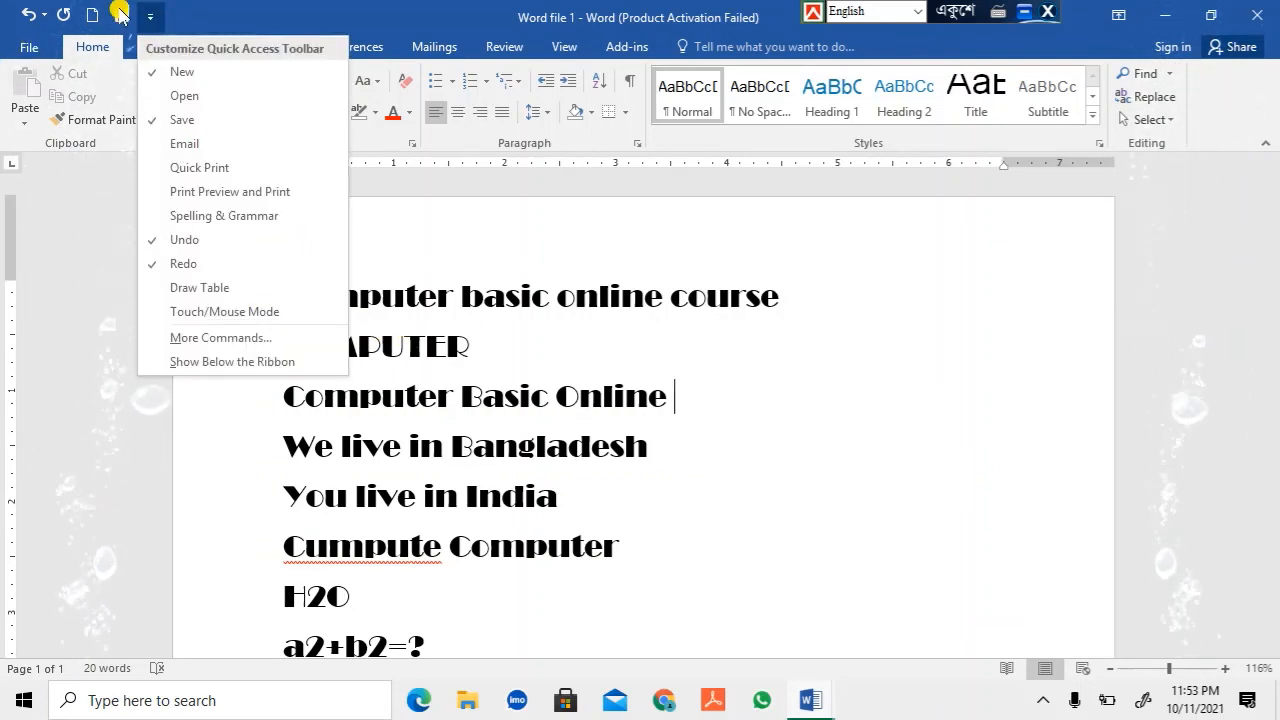
{"action": "left_click", "coordinate": [119, 17]}
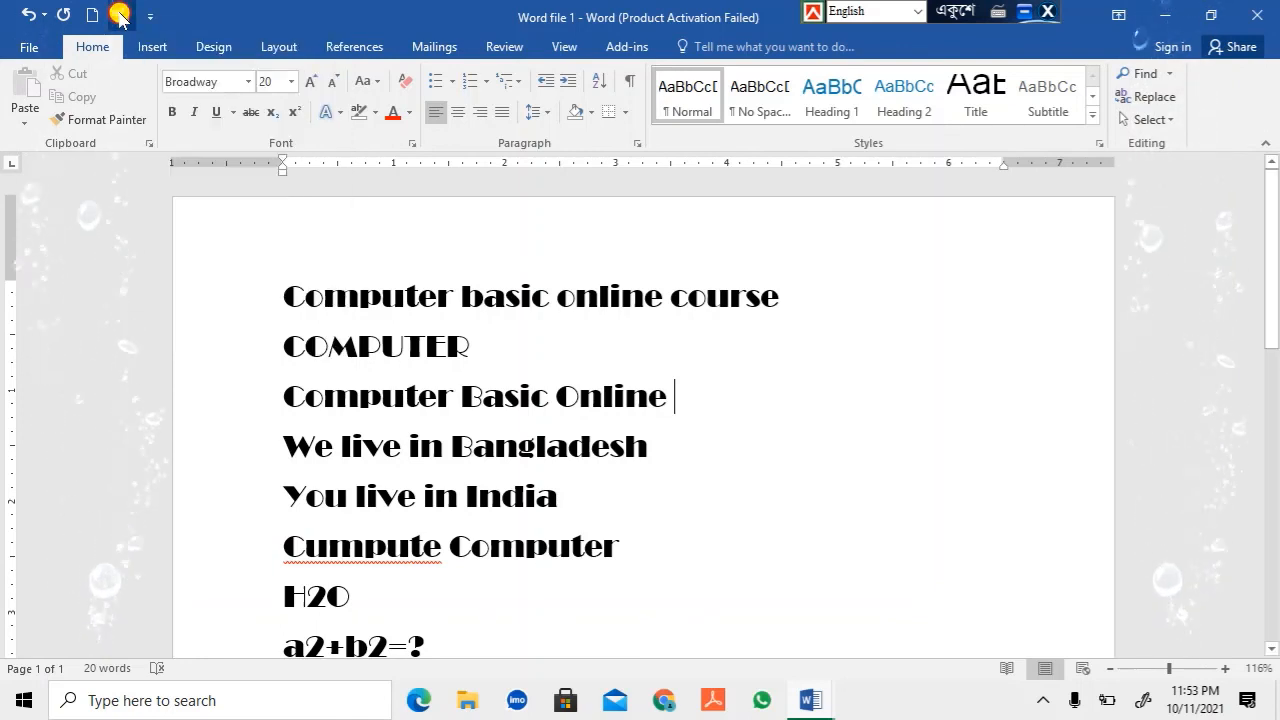
{"action": "left_click", "coordinate": [119, 17]}
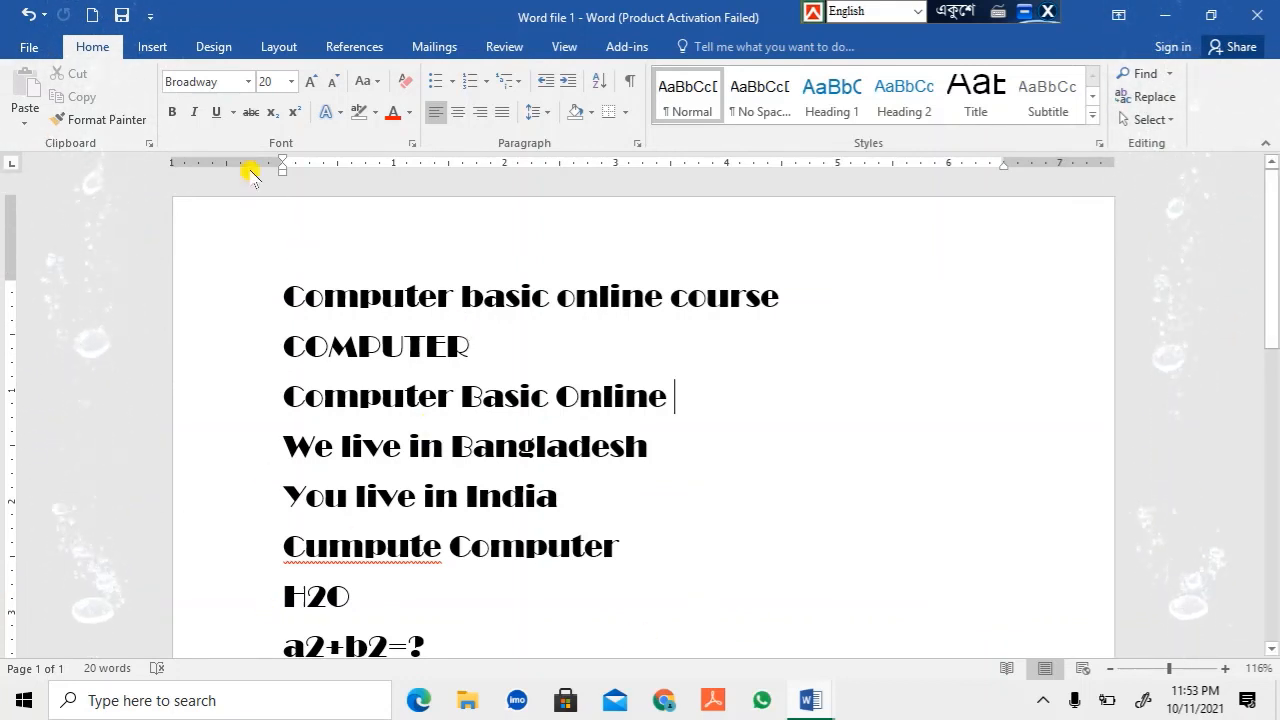
{"action": "left_click", "coordinate": [1260, 18]}
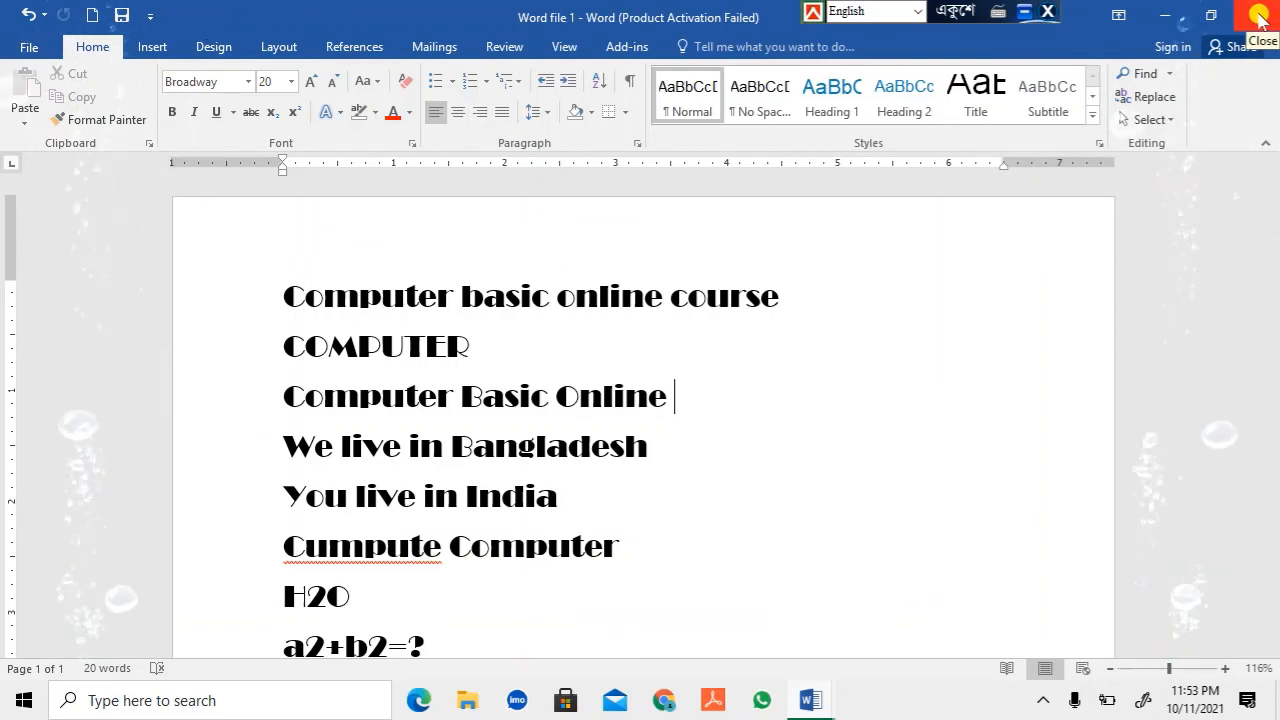
{"action": "left_click", "coordinate": [1259, 17]}
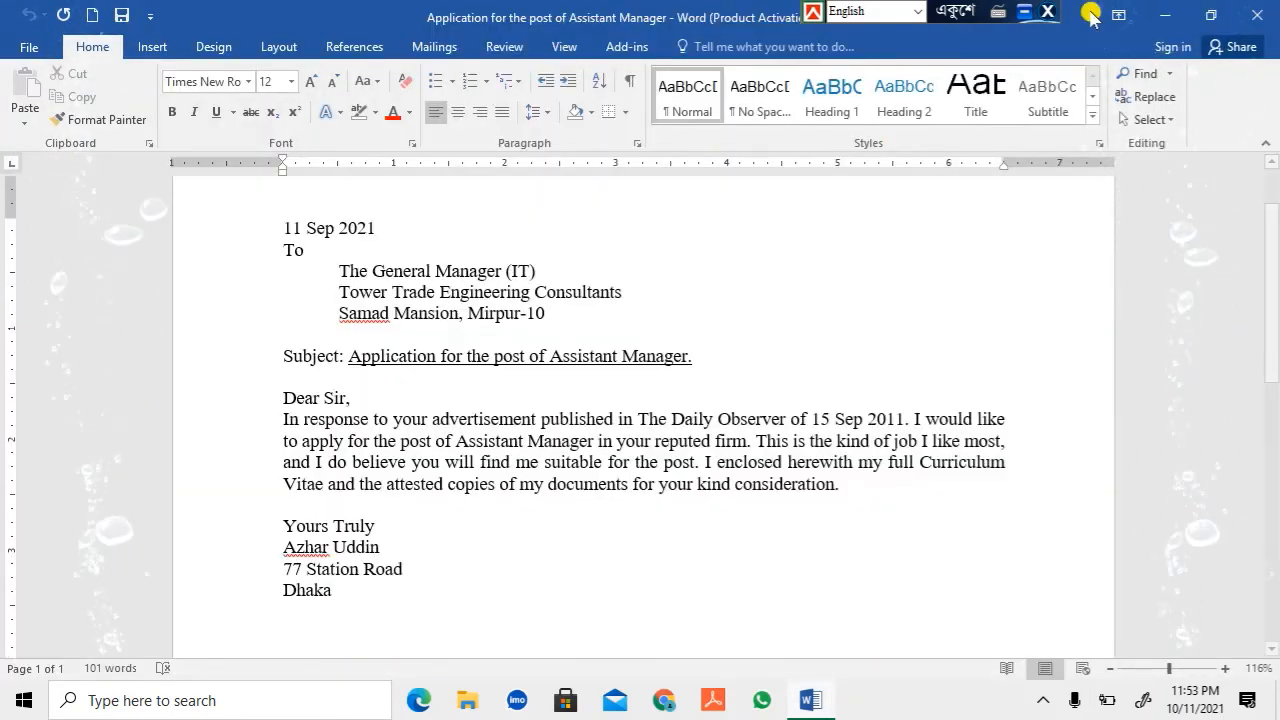
Open Word file 1 from the desktop and color its first line, "Computer basic online course", red.
{"action": "left_click", "coordinate": [1165, 16]}
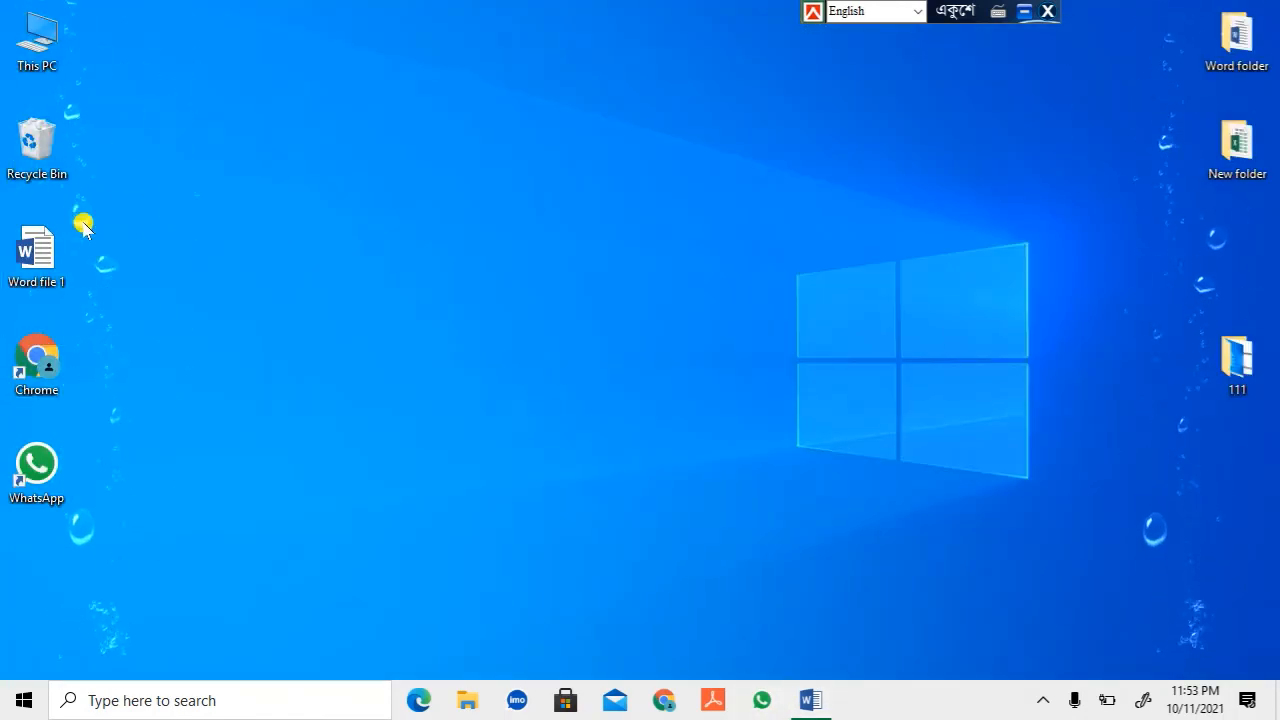
{"action": "double_click", "coordinate": [40, 252]}
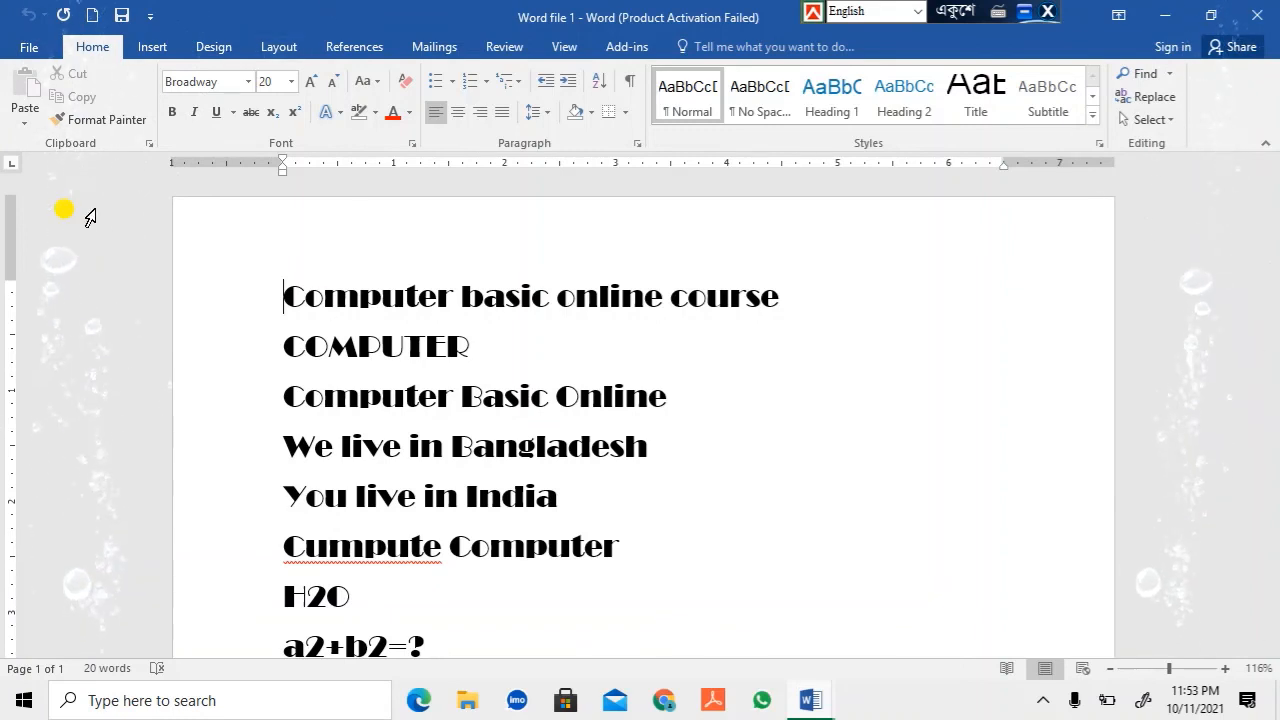
{"action": "left_click_drag", "start_coordinate": [470, 316], "coordinate": [797, 300]}
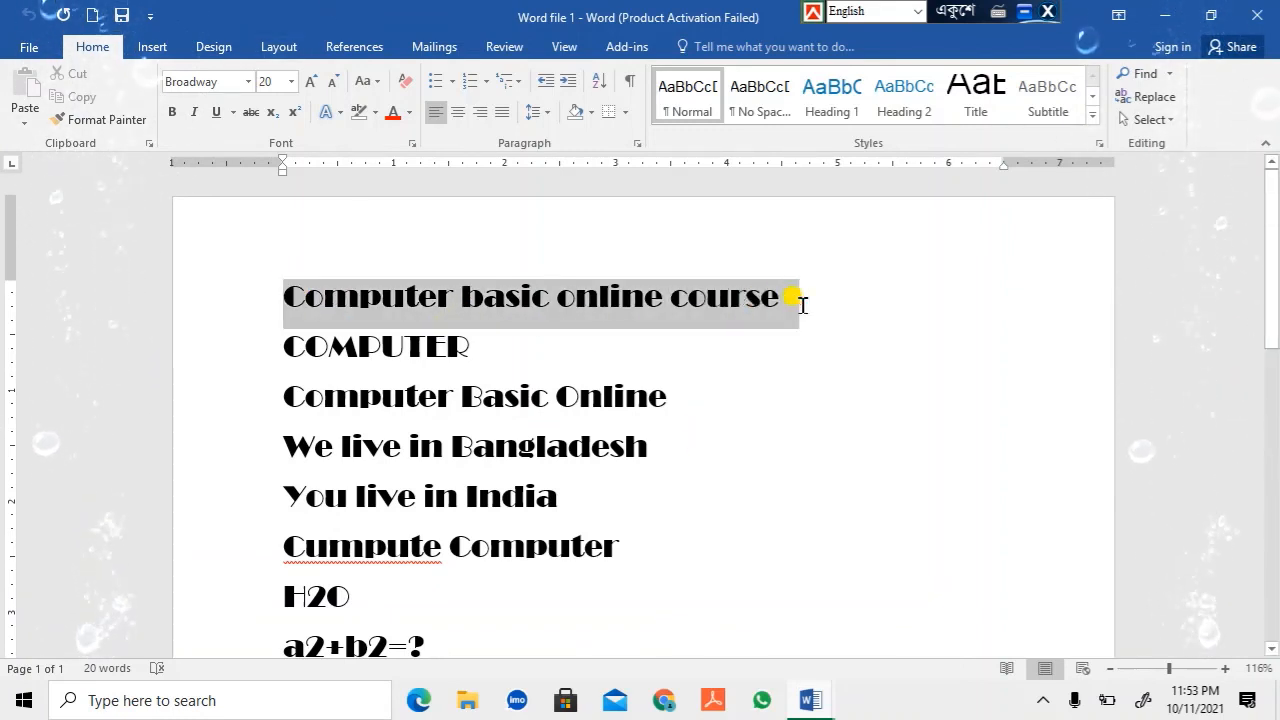
{"action": "left_click", "coordinate": [394, 113]}
{"action": "left_click", "coordinate": [783, 398]}
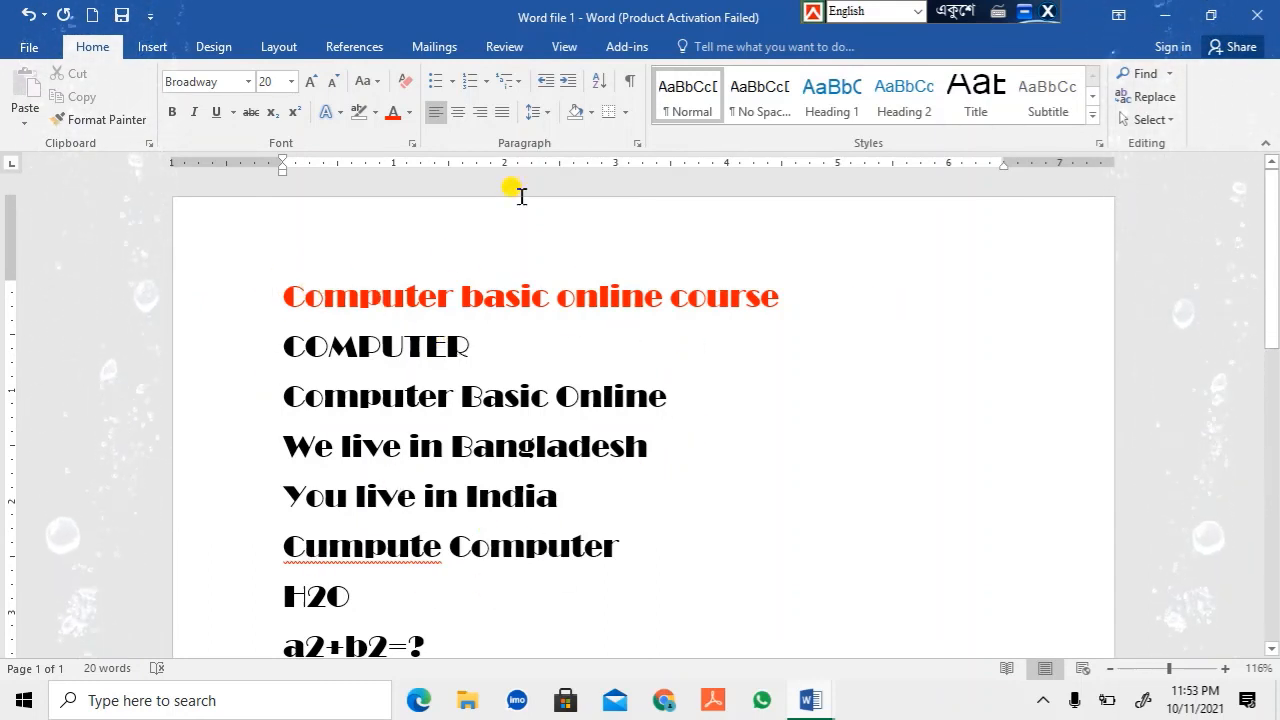
Save a copy of the document as "Word file 2" in the folder 111 on the Desktop.
{"action": "left_click", "coordinate": [28, 47]}
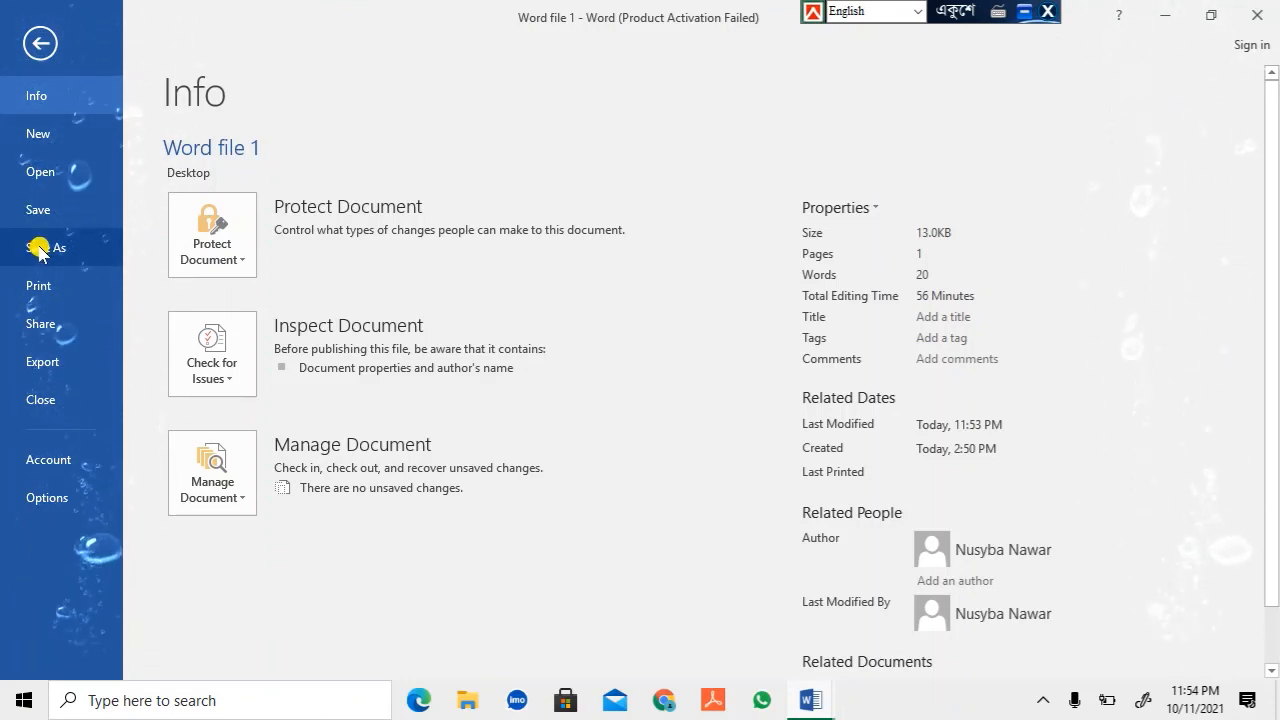
{"action": "left_click", "coordinate": [40, 251]}
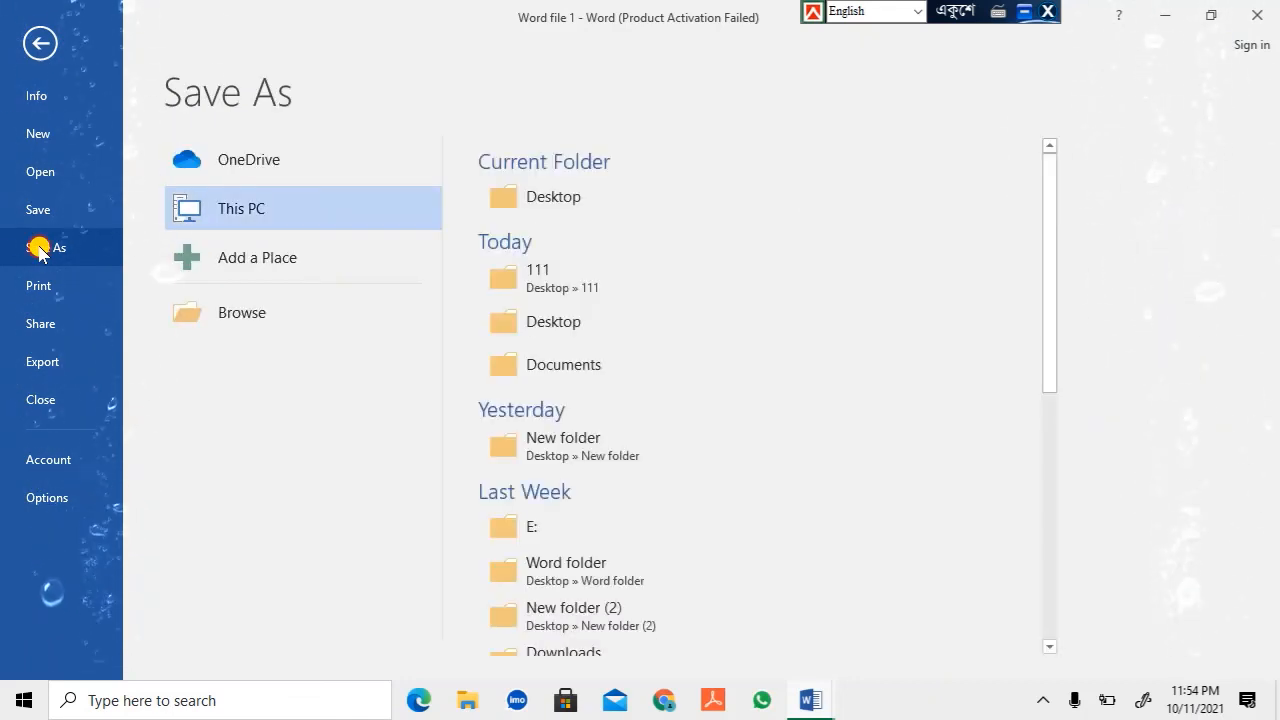
{"action": "left_click", "coordinate": [242, 313]}
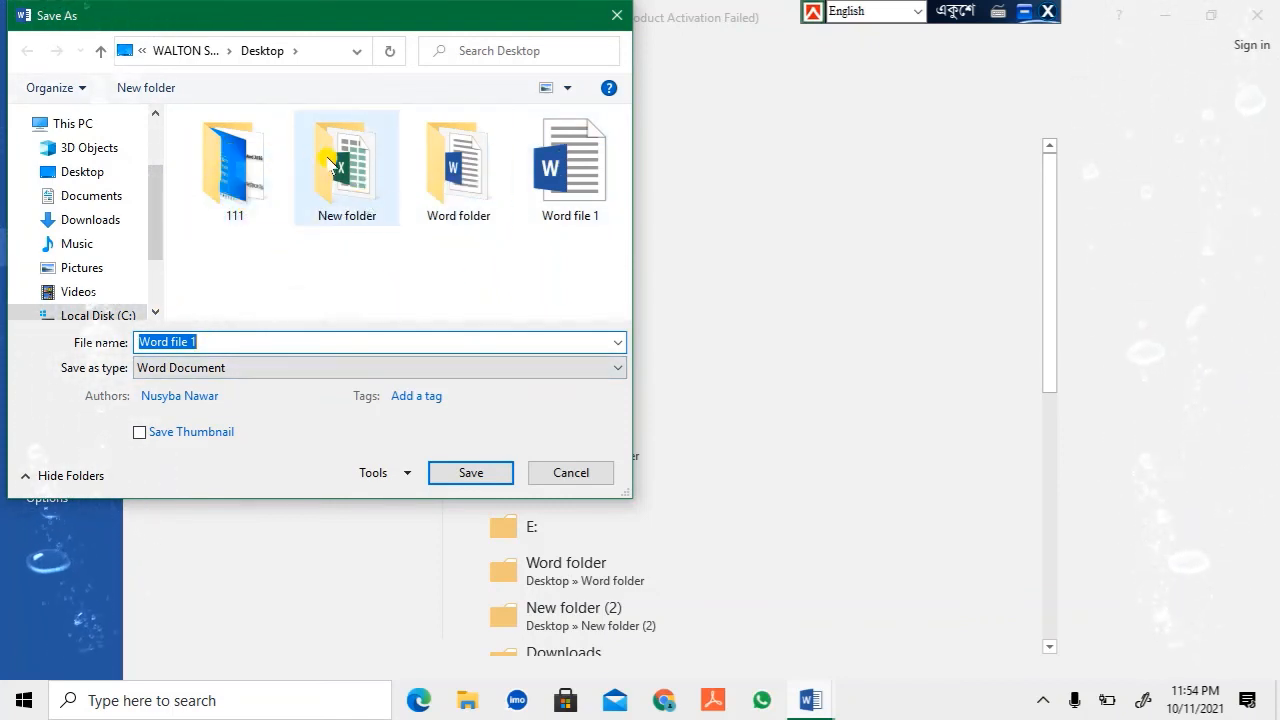
{"action": "double_click", "coordinate": [232, 176]}
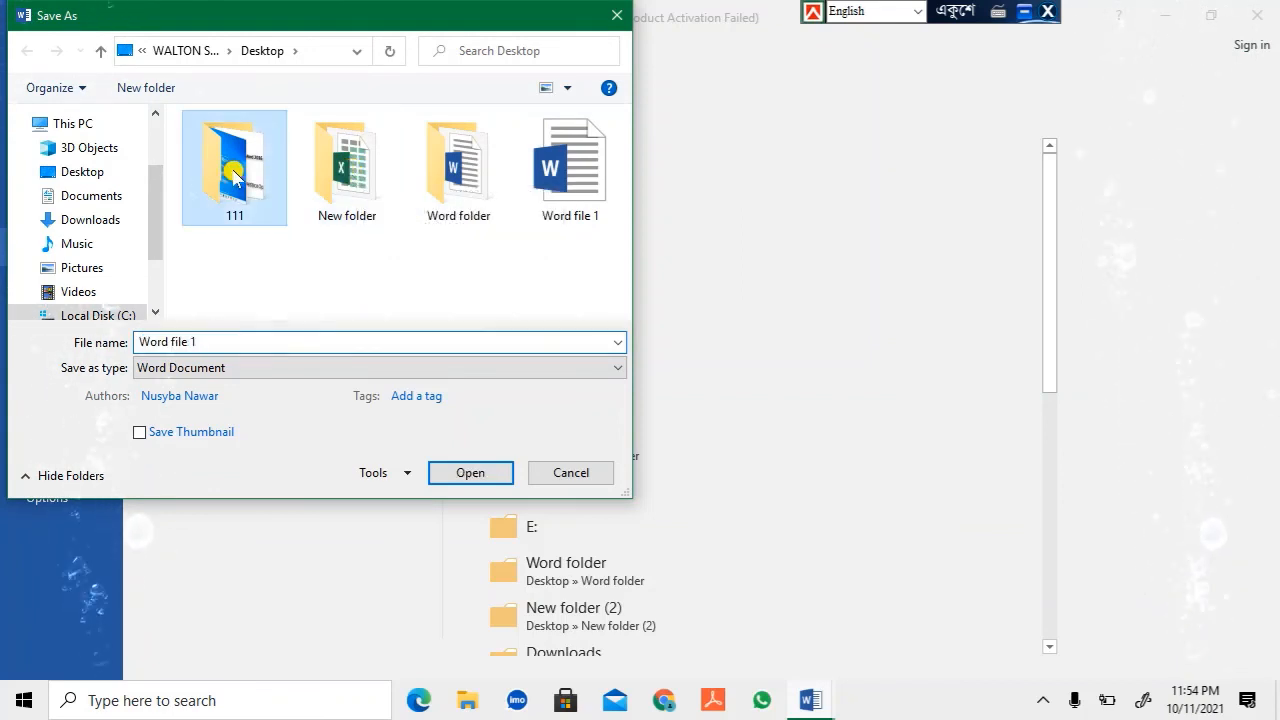
{"action": "double_click", "coordinate": [213, 341]}
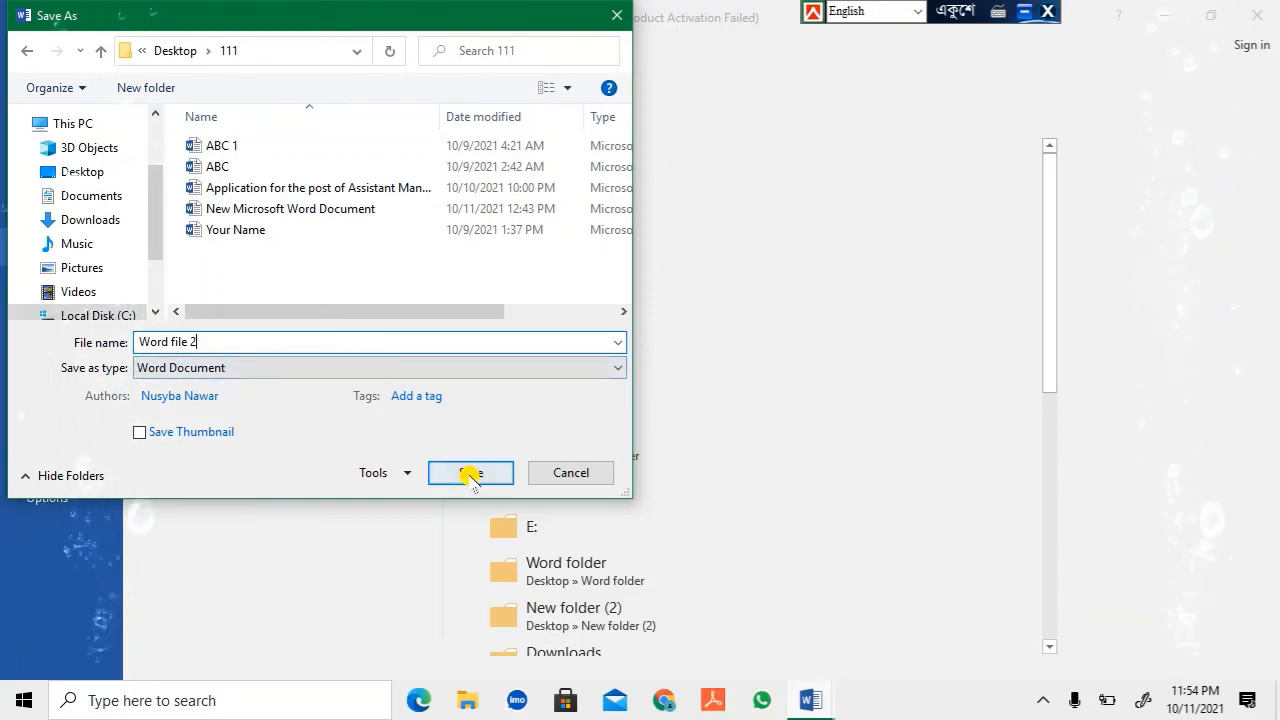
{"action": "left_click", "coordinate": [470, 474]}
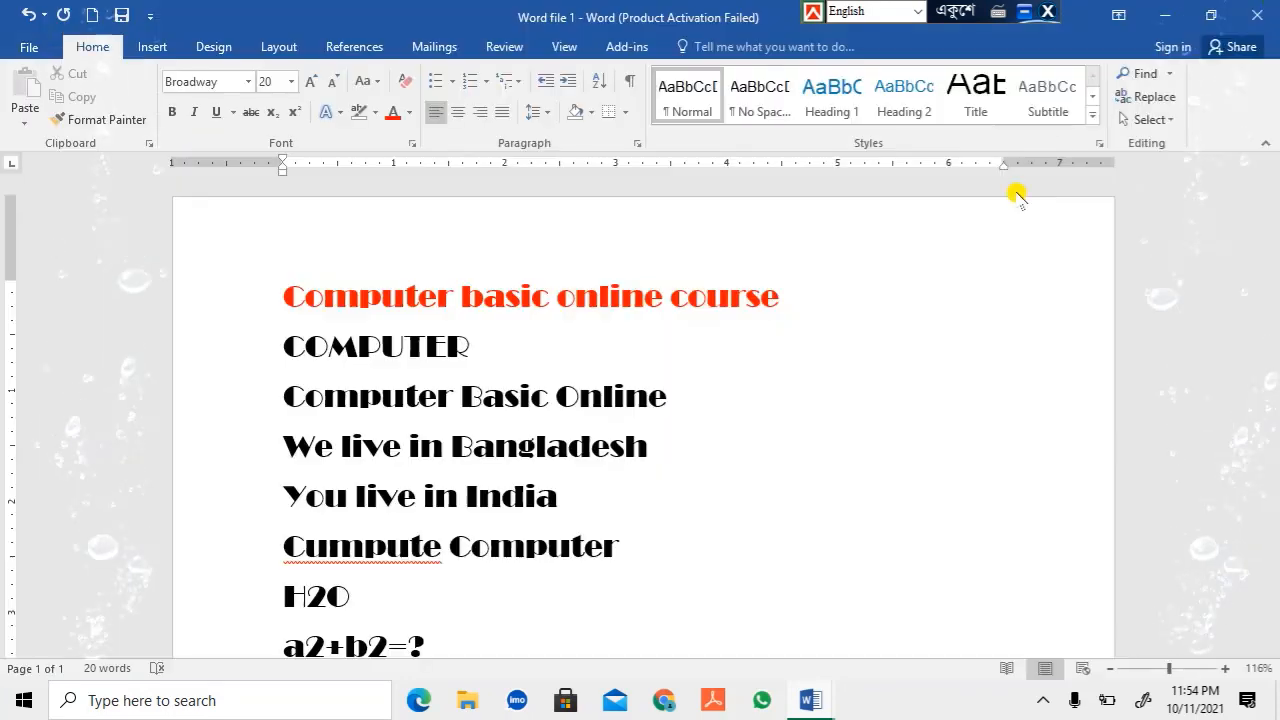
Close Word file 2, and check the saved copy by opening it from the desktop folder 111 and closing it again.
{"action": "left_click", "coordinate": [1257, 15]}
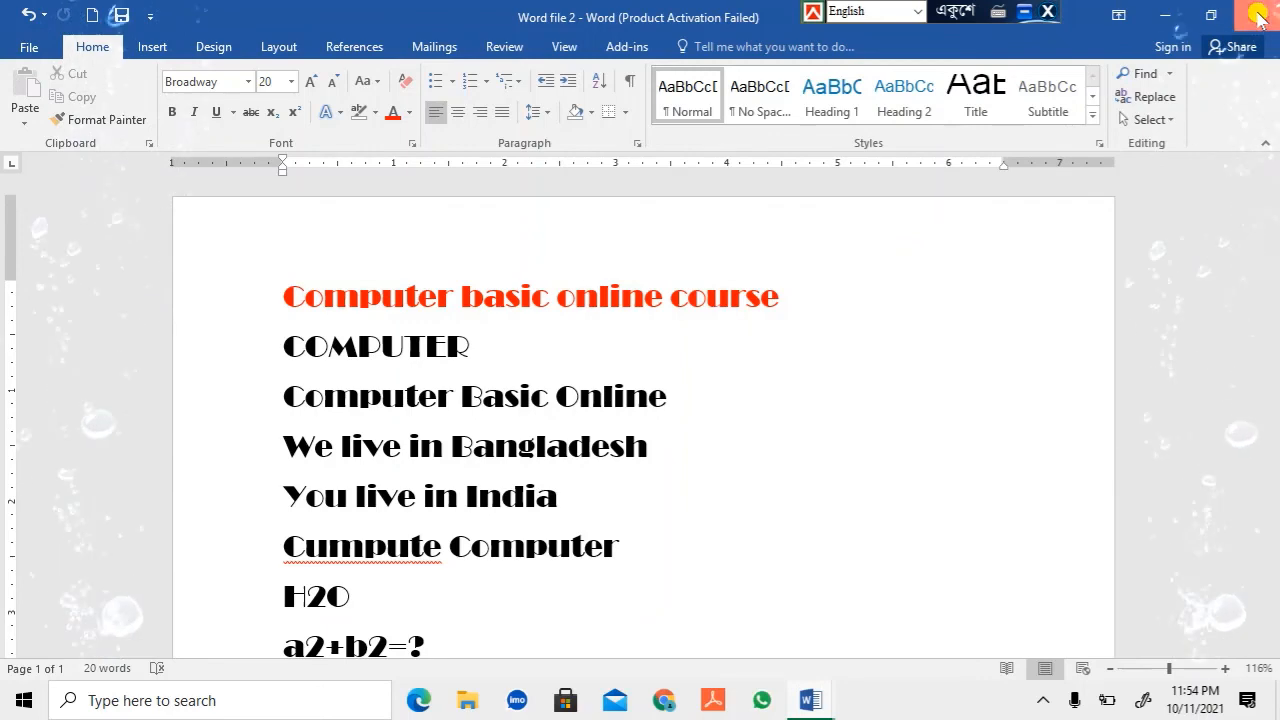
{"action": "left_click", "coordinate": [1163, 15]}
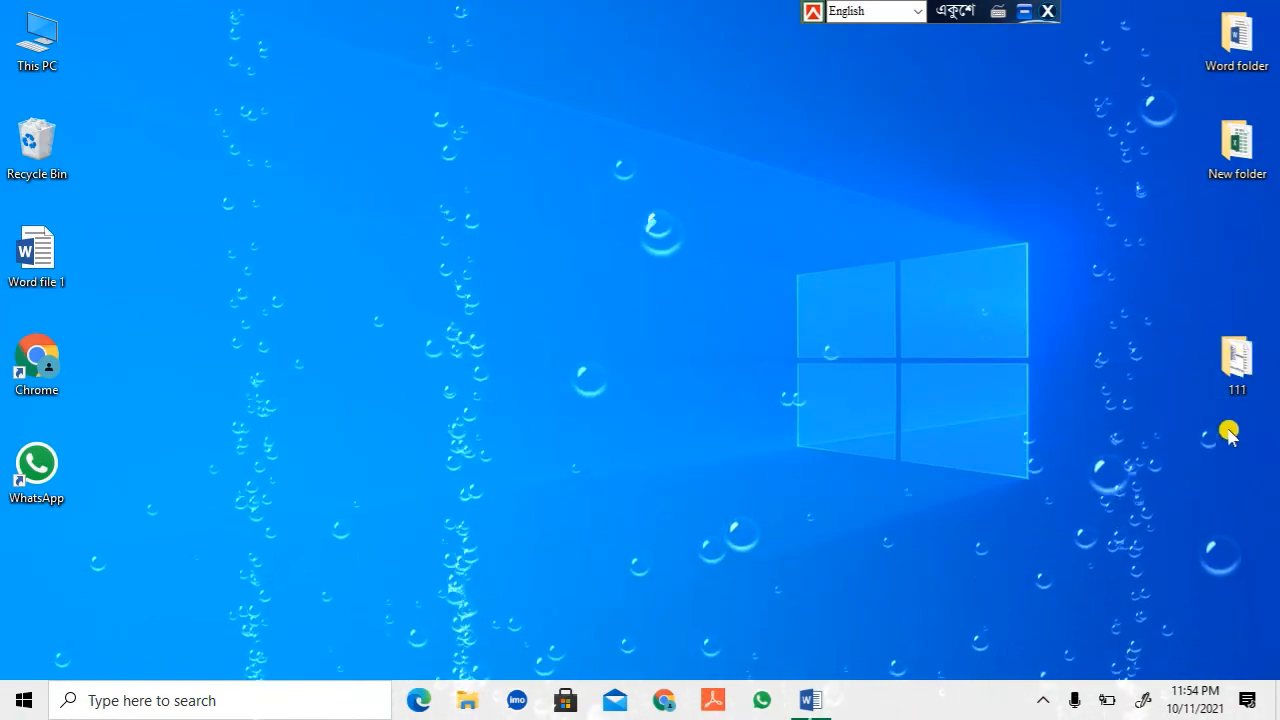
{"action": "left_click", "coordinate": [1237, 358]}
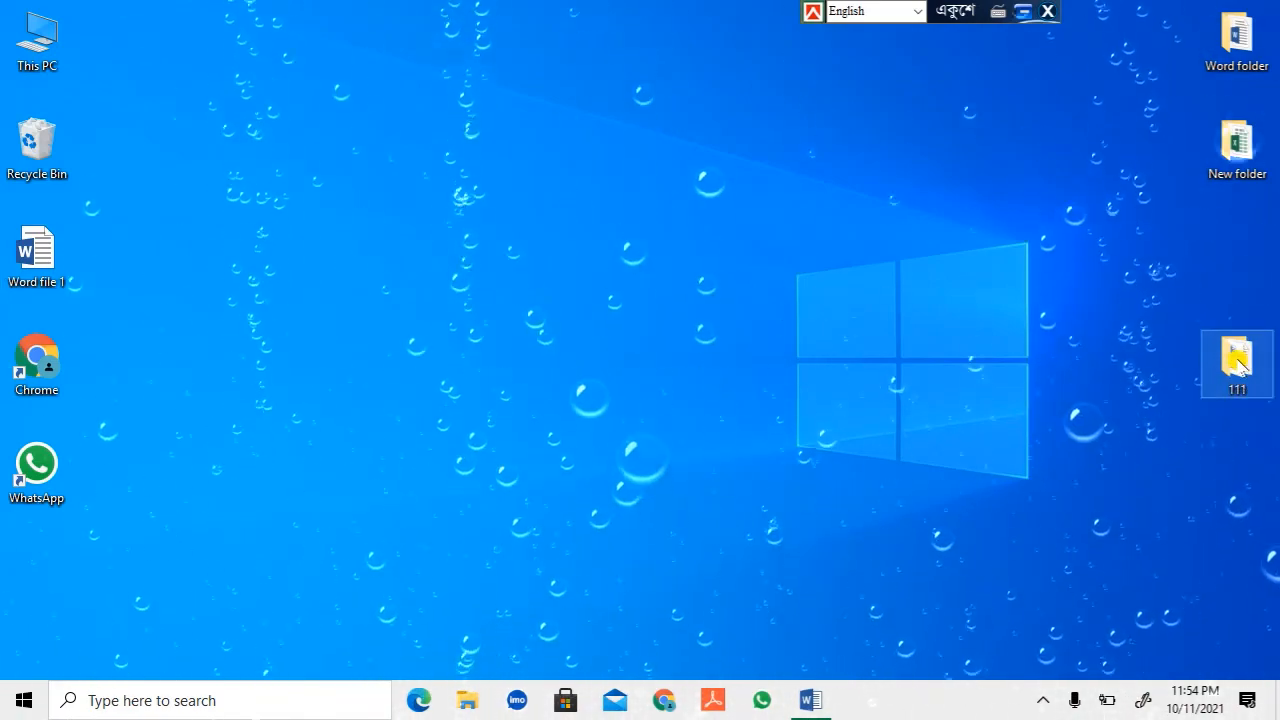
{"action": "double_click", "coordinate": [1237, 358]}
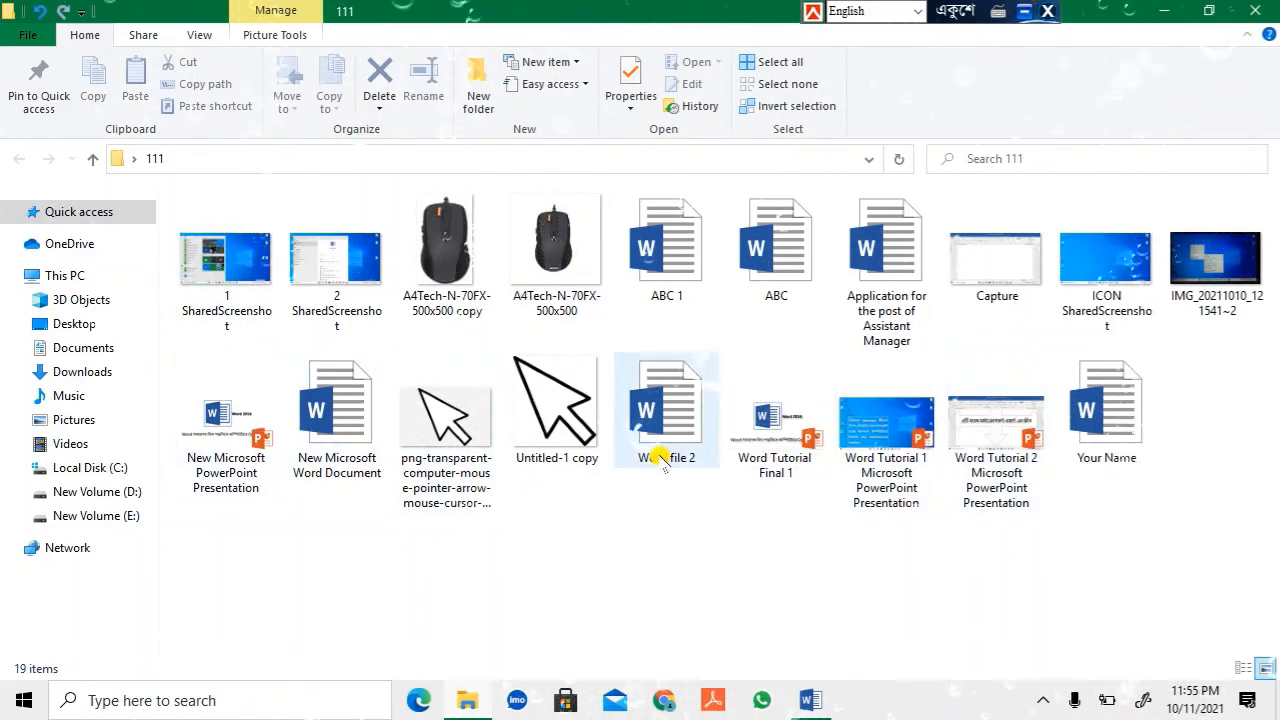
{"action": "left_click", "coordinate": [675, 415]}
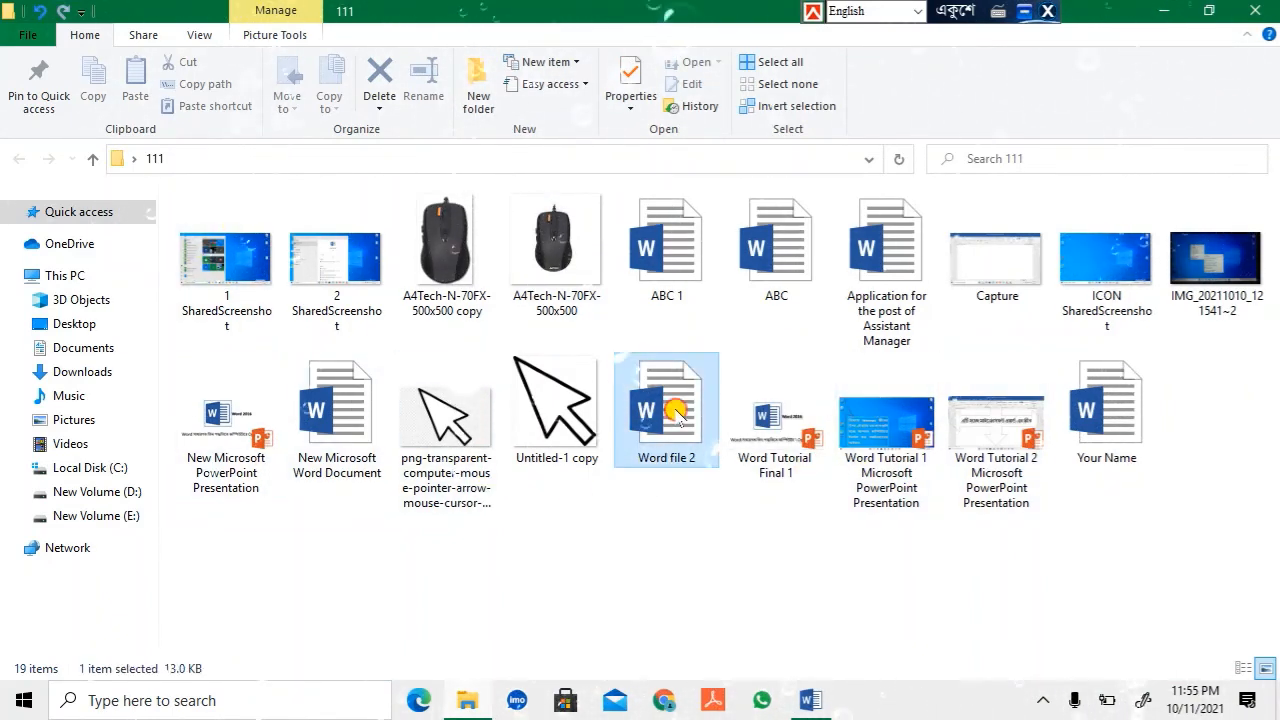
{"action": "double_click", "coordinate": [678, 418]}
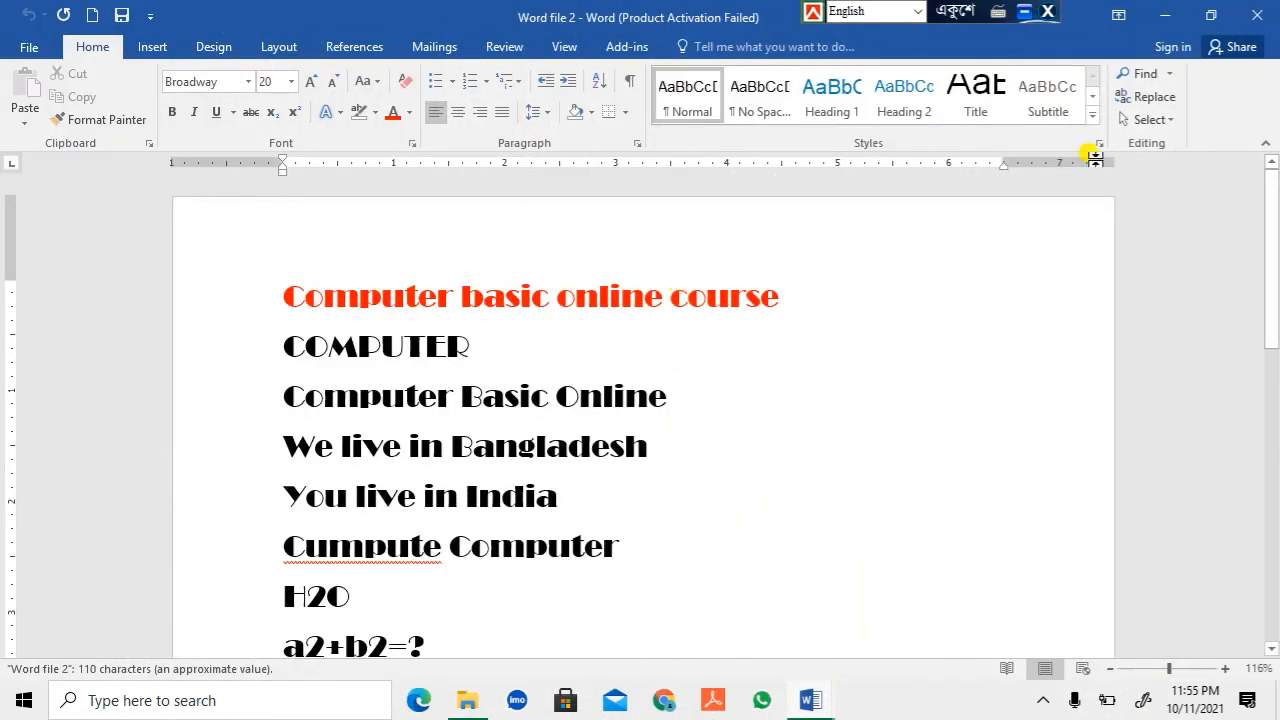
{"action": "left_click", "coordinate": [1258, 12]}
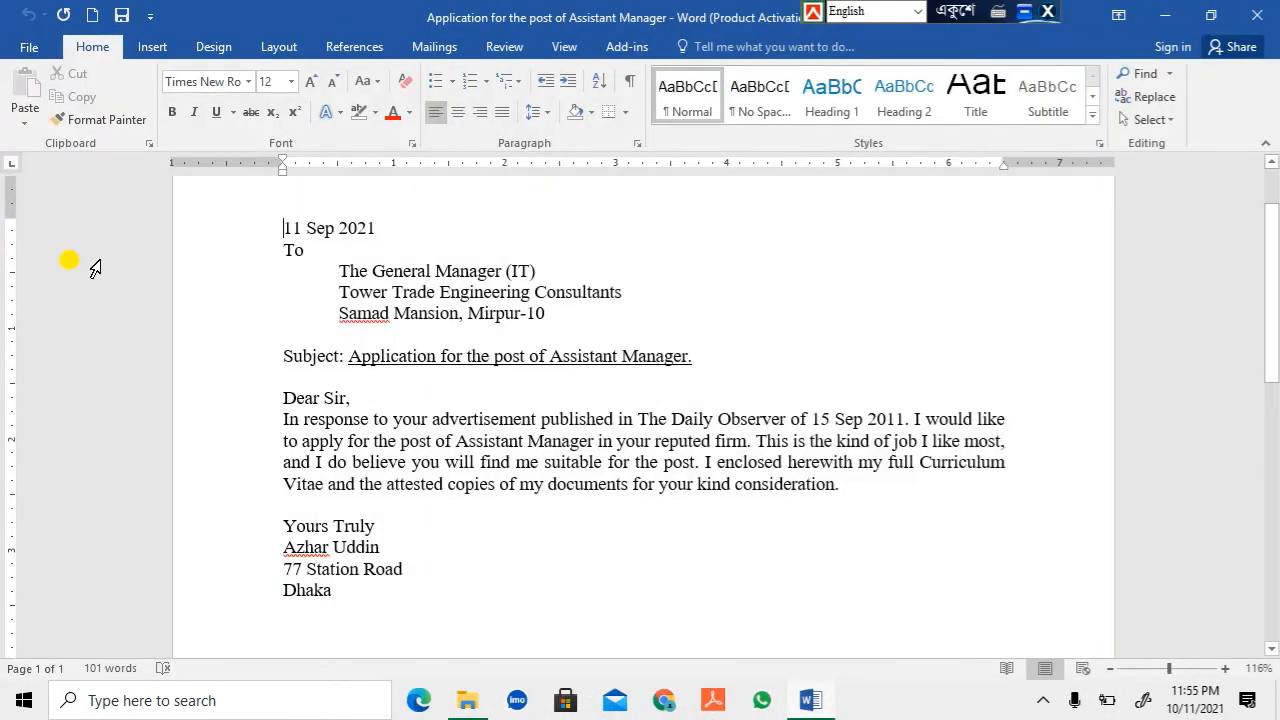
Enlarge the text of the whole Assistant Manager application letter to 18 pt.
{"action": "scroll", "coordinate": [523, 320], "scroll_direction": "up", "scroll_amount": 2}
{"action": "scroll", "coordinate": [528, 300], "scroll_direction": "down", "scroll_amount": 4}
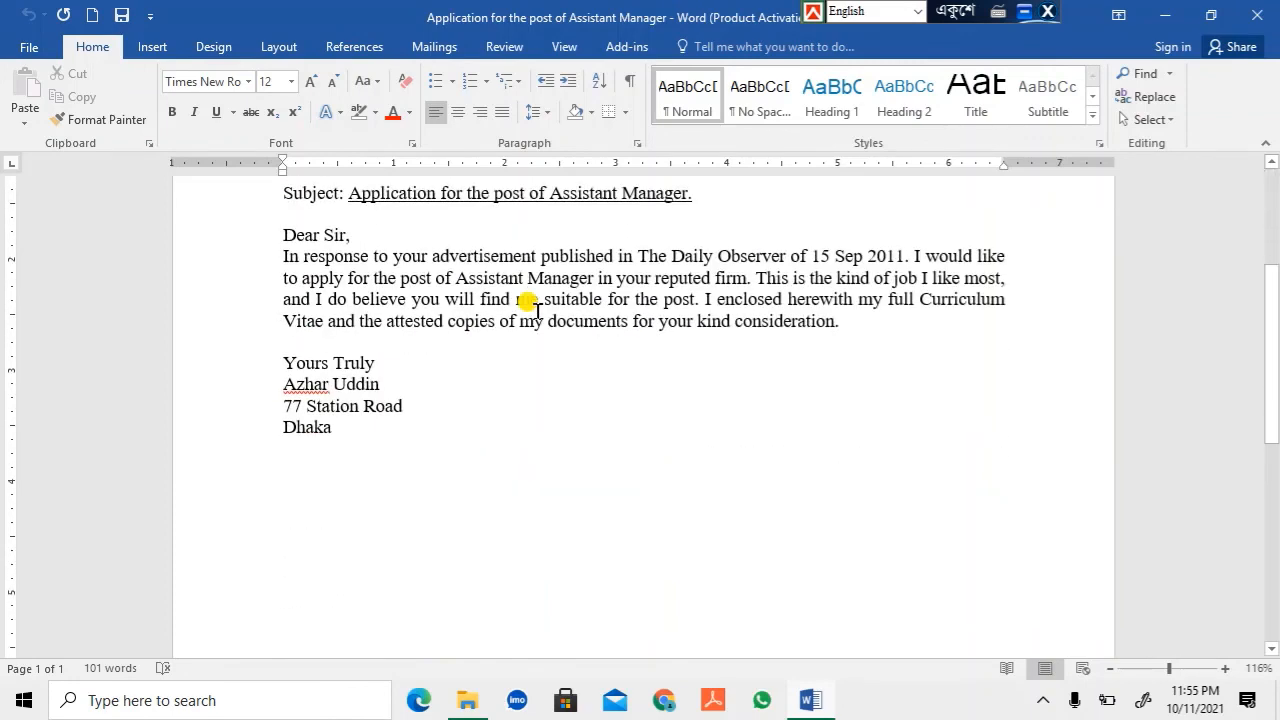
{"action": "scroll", "coordinate": [500, 305], "scroll_direction": "up", "scroll_amount": 3}
{"action": "scroll", "coordinate": [470, 310], "scroll_direction": "up", "scroll_amount": 2}
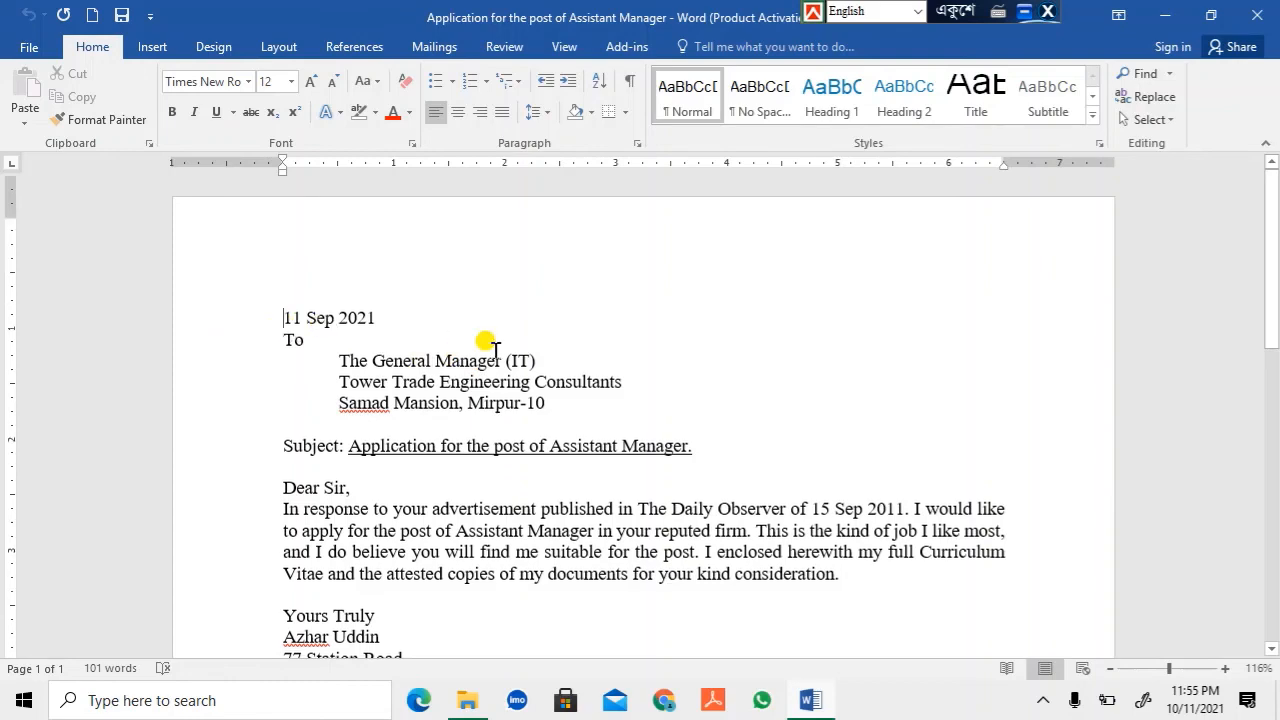
{"action": "scroll", "coordinate": [500, 363], "scroll_direction": "down", "scroll_amount": 6}
{"action": "scroll", "coordinate": [489, 343], "scroll_direction": "up", "scroll_amount": 6}
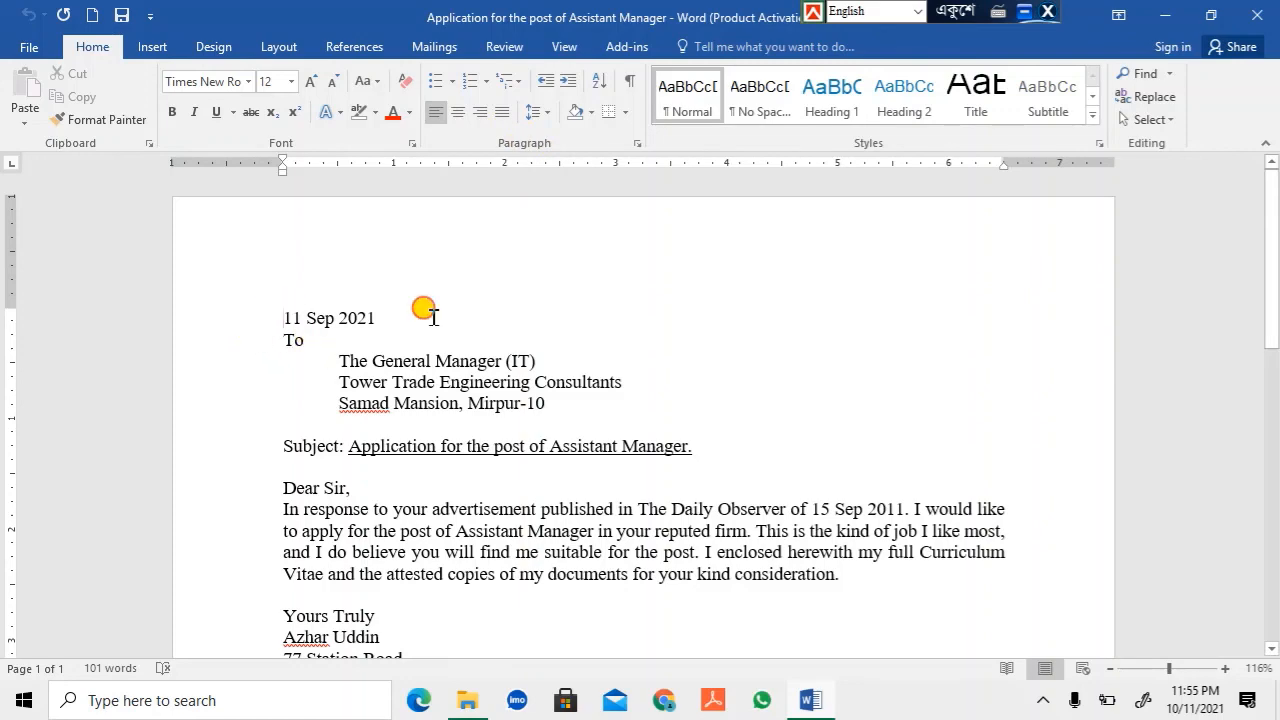
{"action": "left_click_drag", "start_coordinate": [433, 316], "coordinate": [841, 478]}
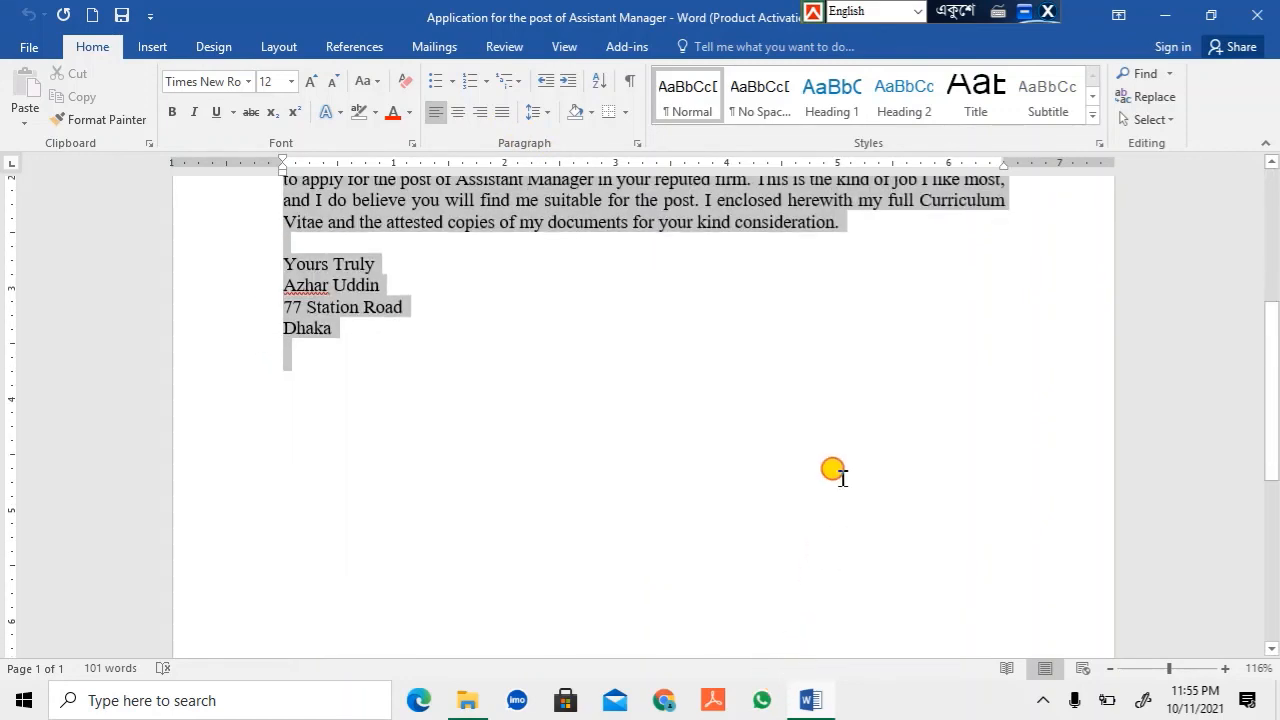
{"action": "left_click", "coordinate": [314, 80]}
{"action": "left_click", "coordinate": [314, 80]}
{"action": "left_click", "coordinate": [314, 80]}
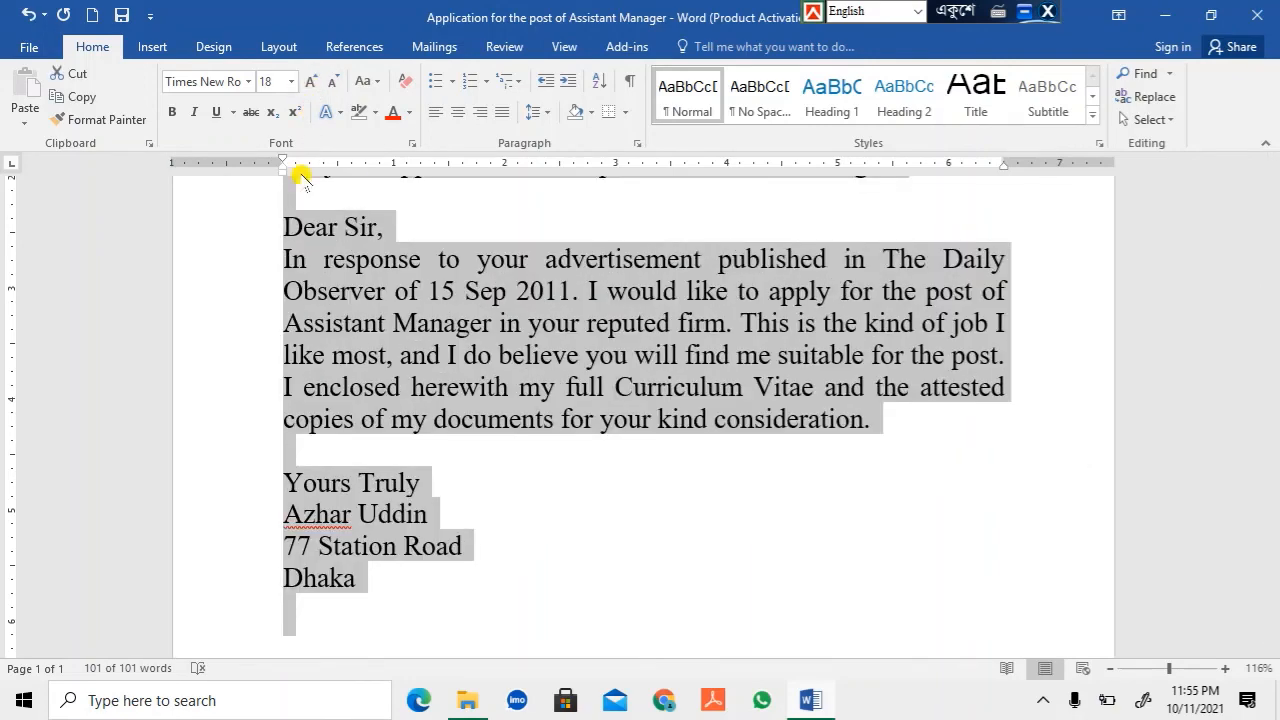
{"action": "left_click", "coordinate": [707, 520]}
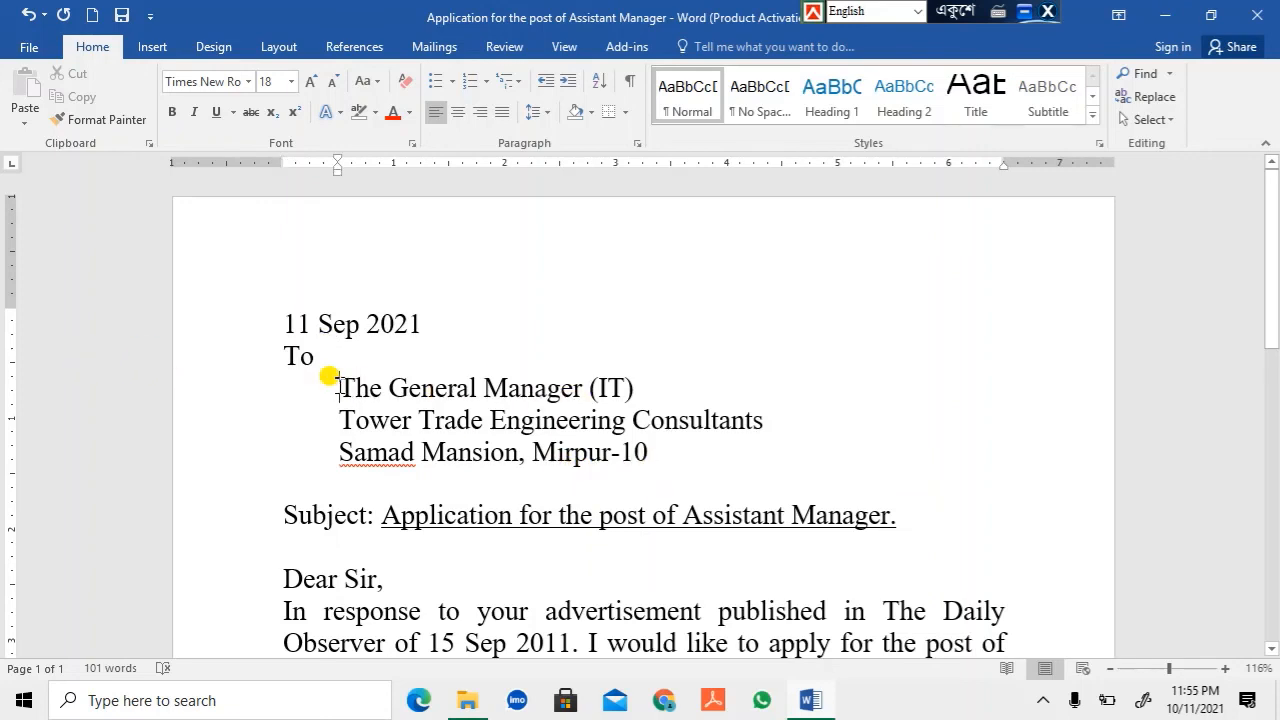
Remove the indent from the three recipient lines below "To".
{"action": "left_click", "coordinate": [478, 415]}
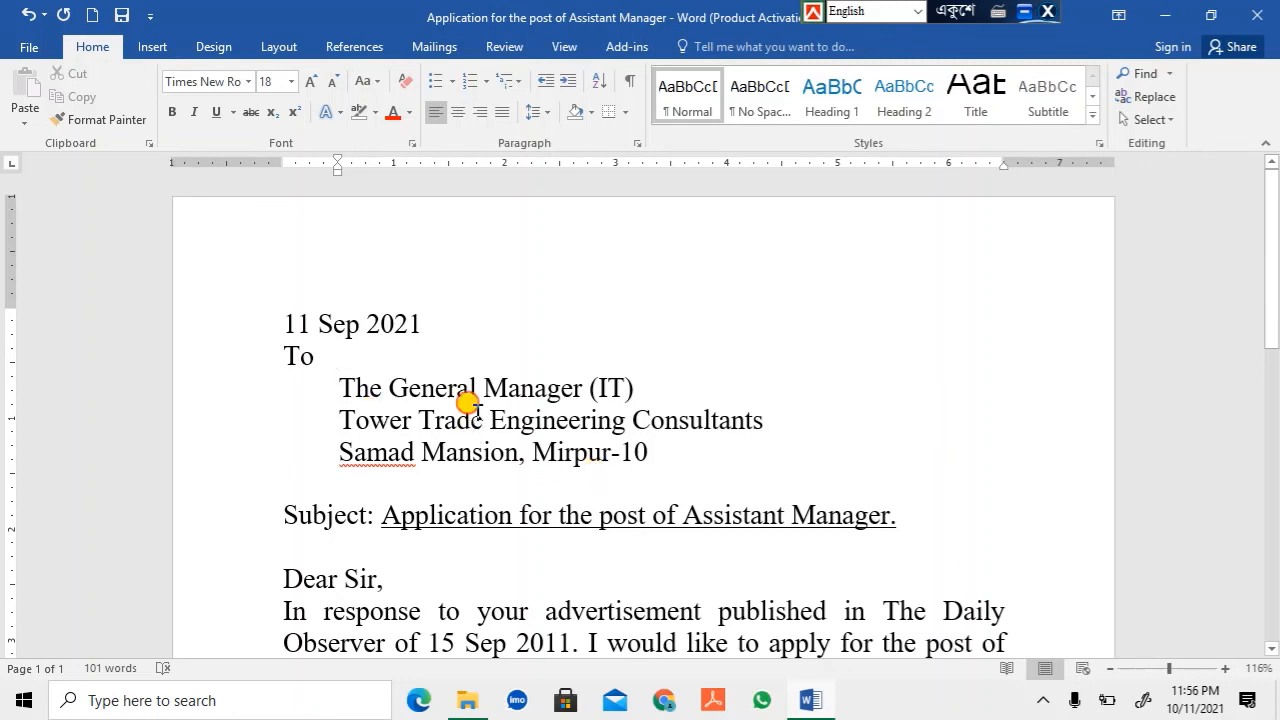
{"action": "left_click", "coordinate": [341, 388]}
{"action": "left_click_drag", "start_coordinate": [340, 388], "coordinate": [686, 449]}
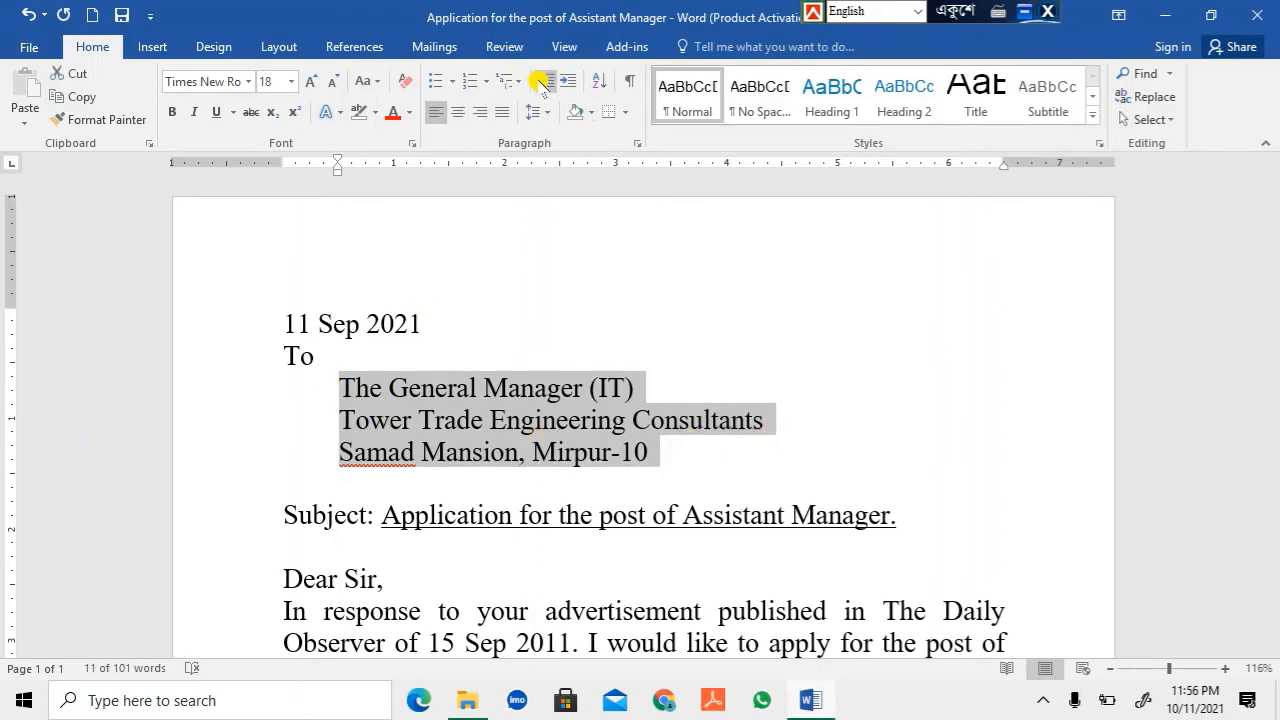
{"action": "left_click", "coordinate": [548, 80]}
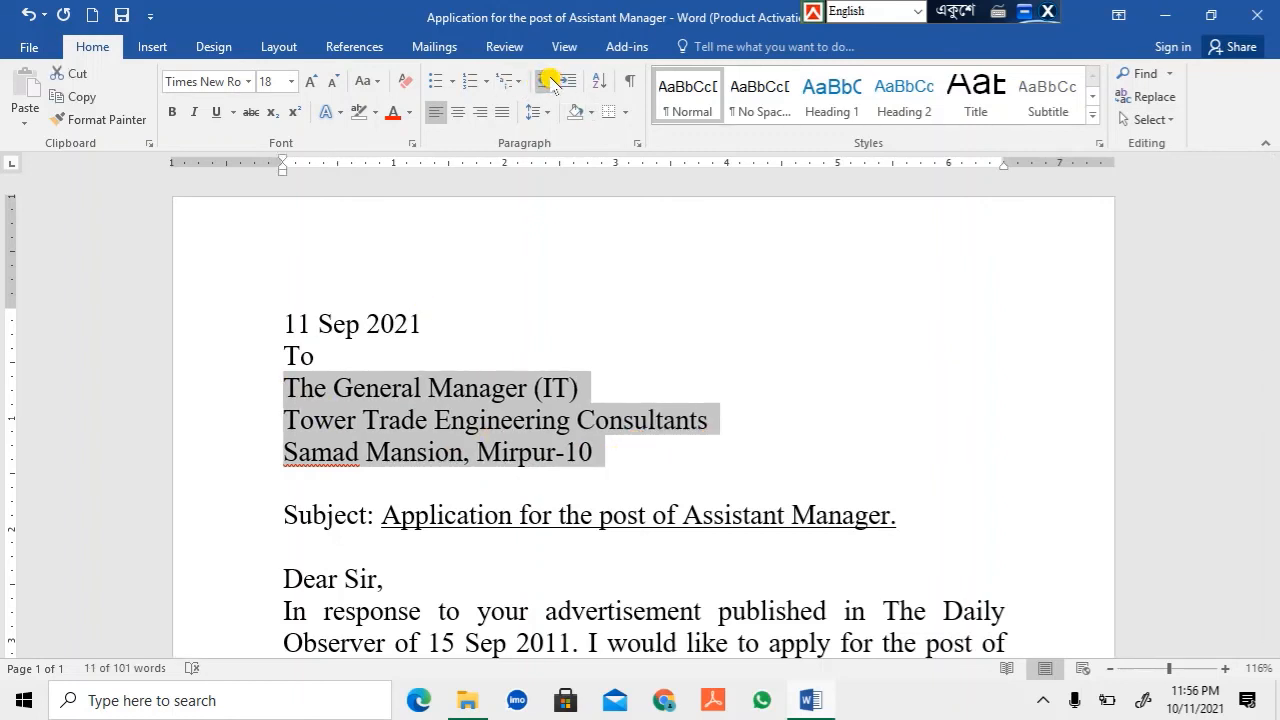
{"action": "left_click", "coordinate": [776, 446]}
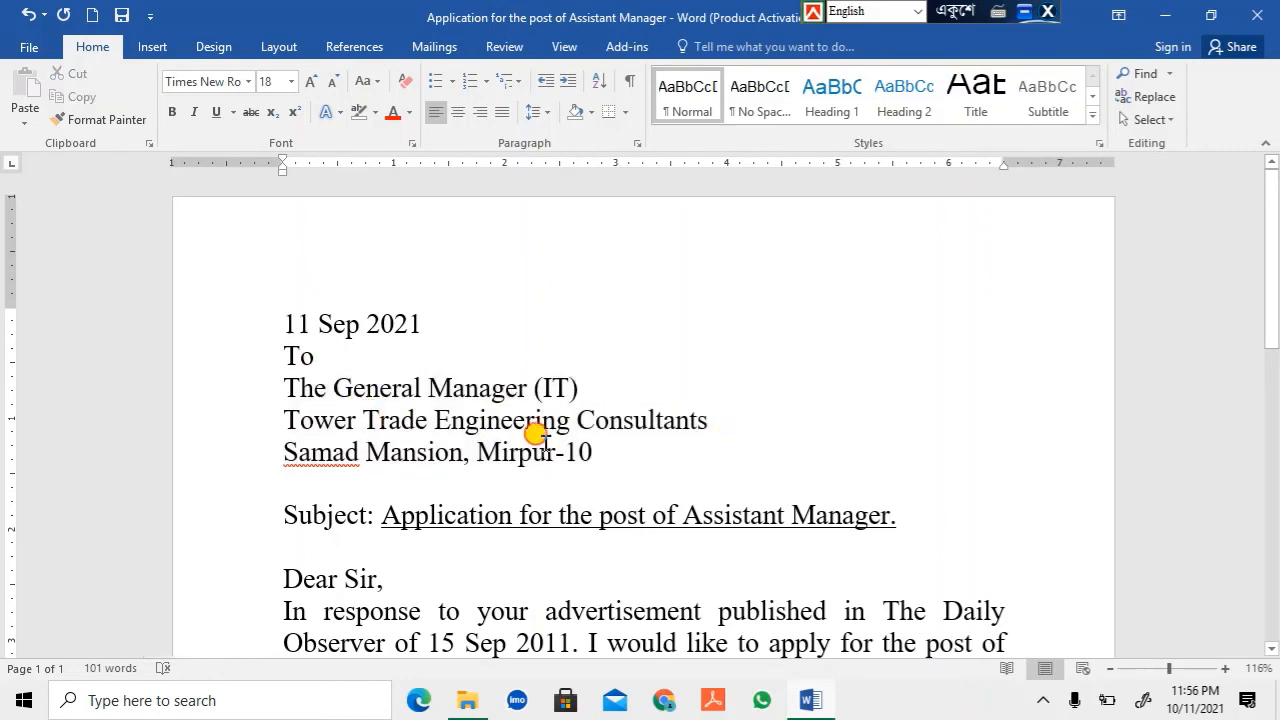
{"action": "key", "text": "ctrl+a"}
{"action": "scroll", "coordinate": [700, 410], "scroll_direction": "down", "scroll_amount": 7}
{"action": "left_click", "coordinate": [549, 410]}
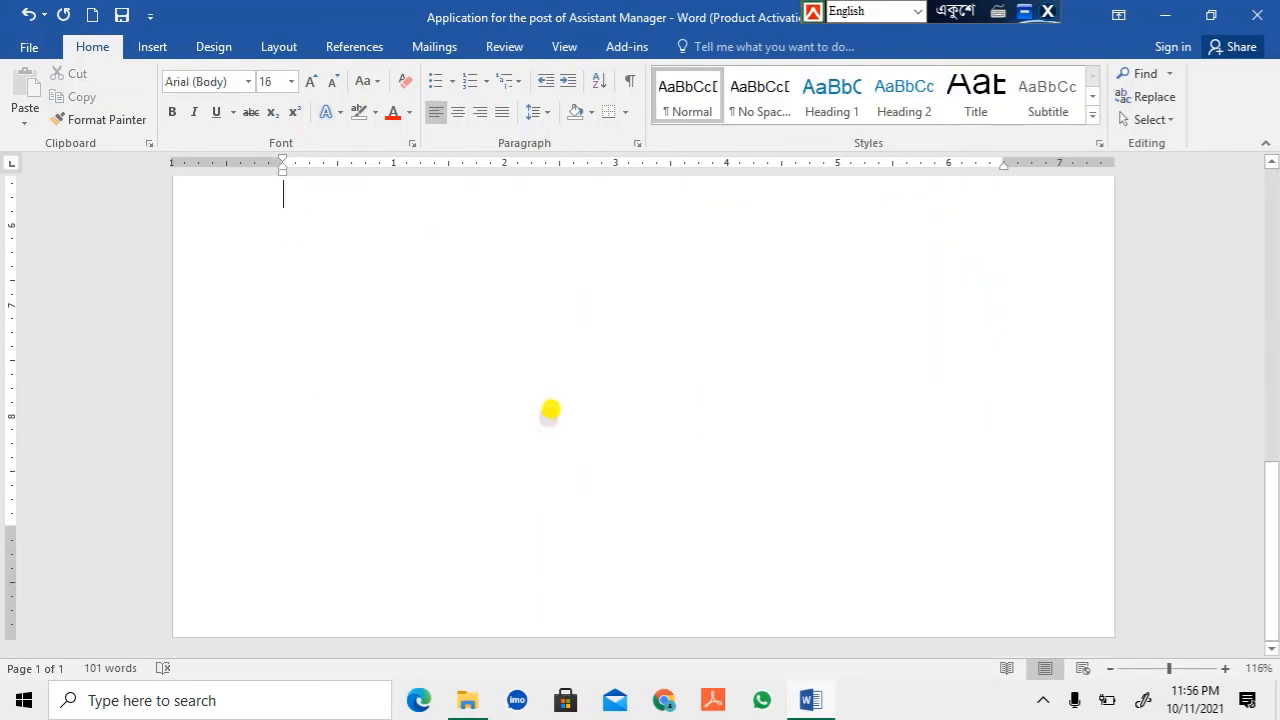
{"action": "scroll", "coordinate": [549, 410], "scroll_direction": "up", "scroll_amount": 10}
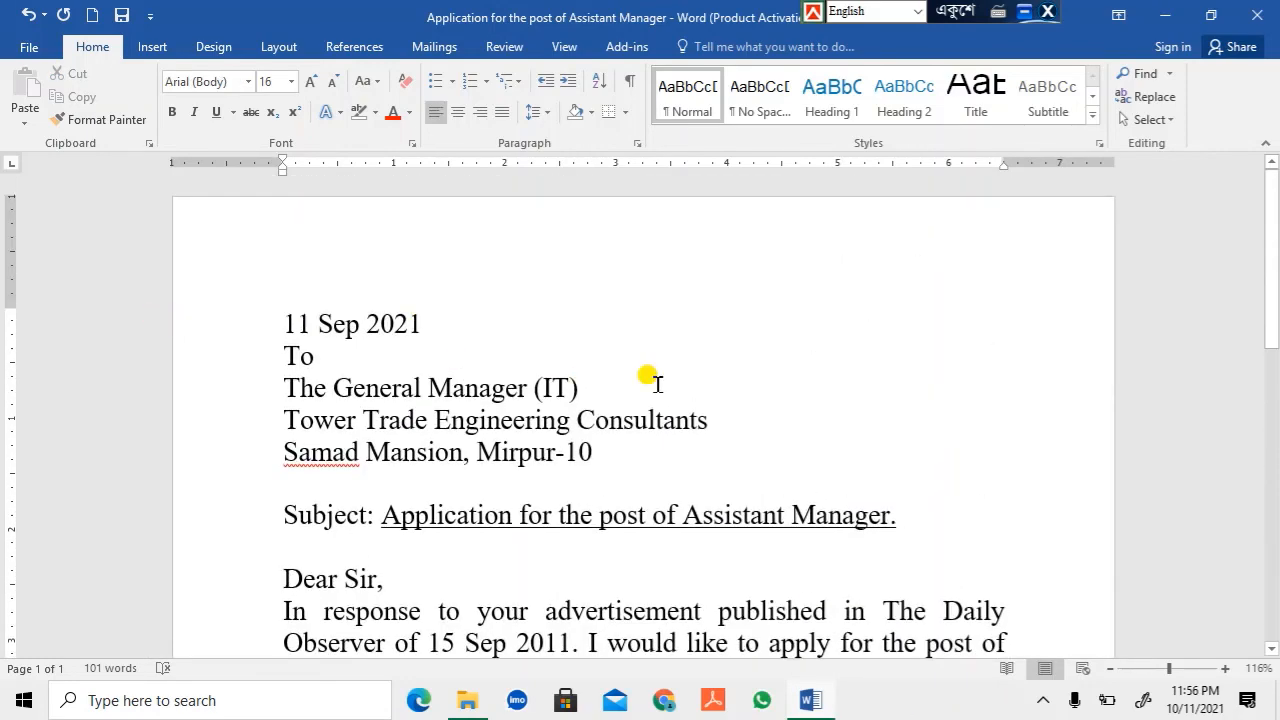
{"action": "scroll", "coordinate": [323, 300], "scroll_direction": "down", "scroll_amount": 4}
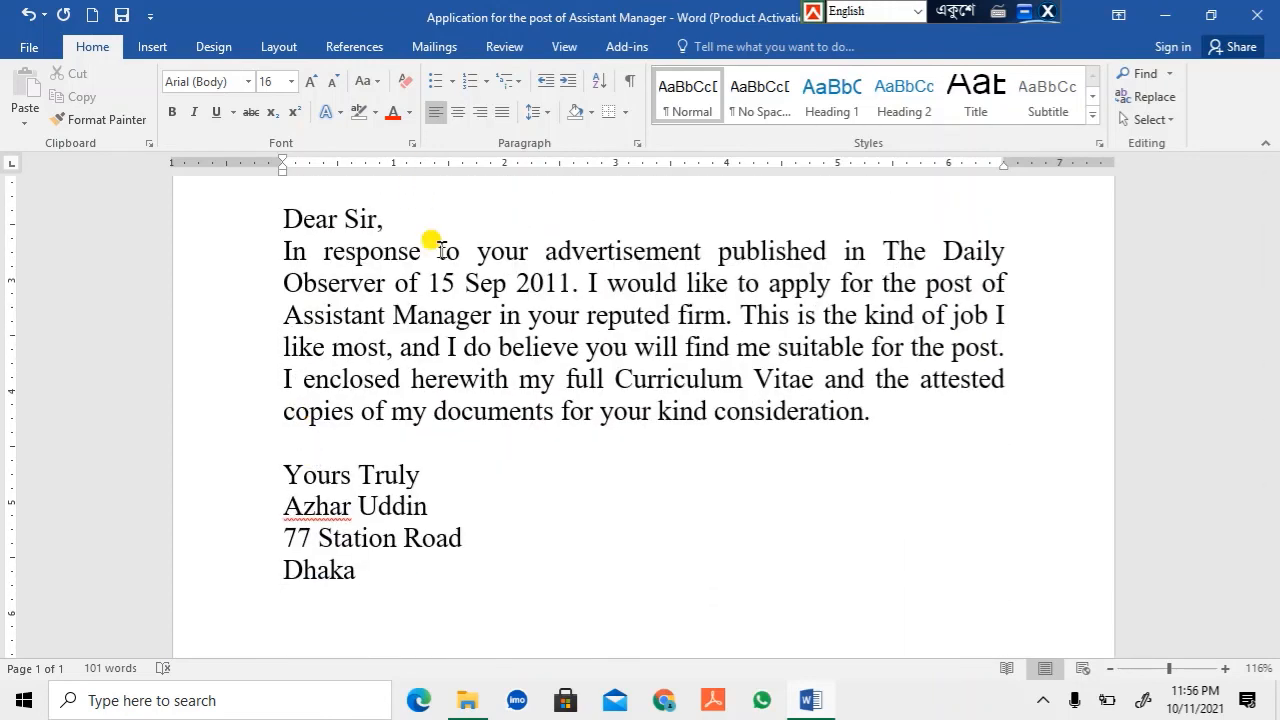
{"action": "scroll", "coordinate": [360, 330], "scroll_direction": "up", "scroll_amount": 4}
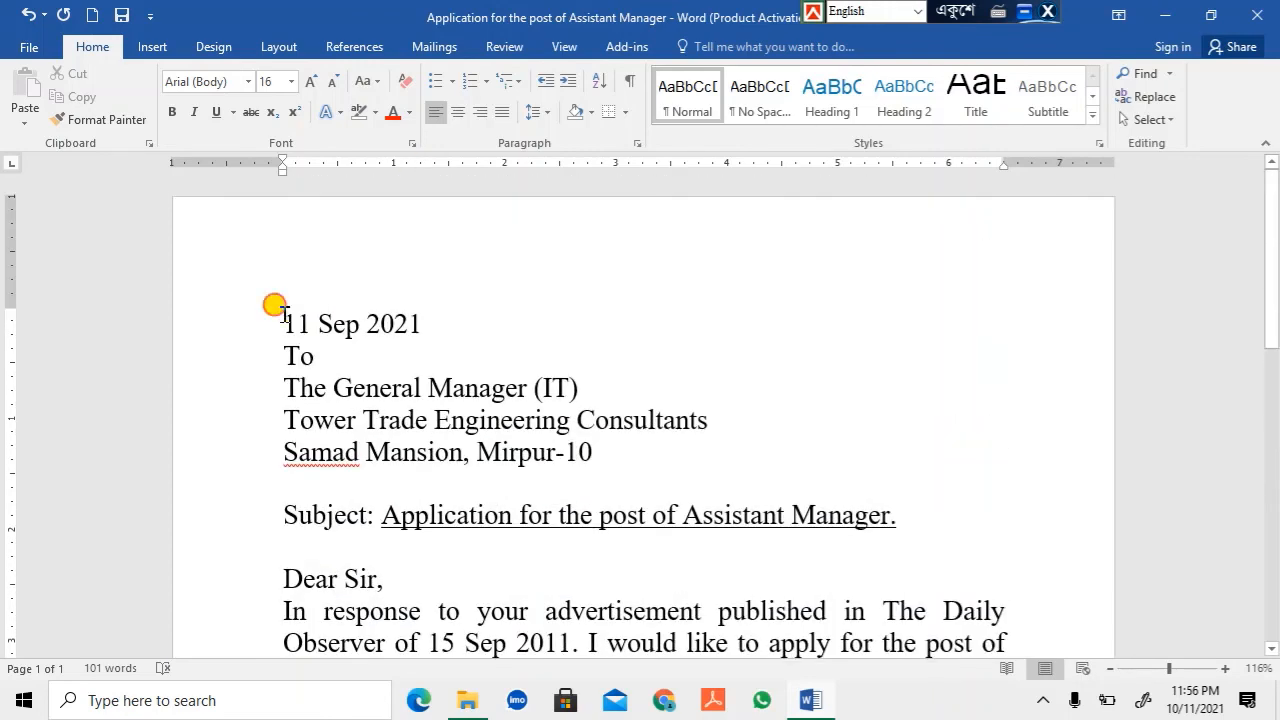
Try center and right alignment on the date line "11 Sep 2021", and finish with it justified.
{"action": "left_click", "coordinate": [284, 322]}
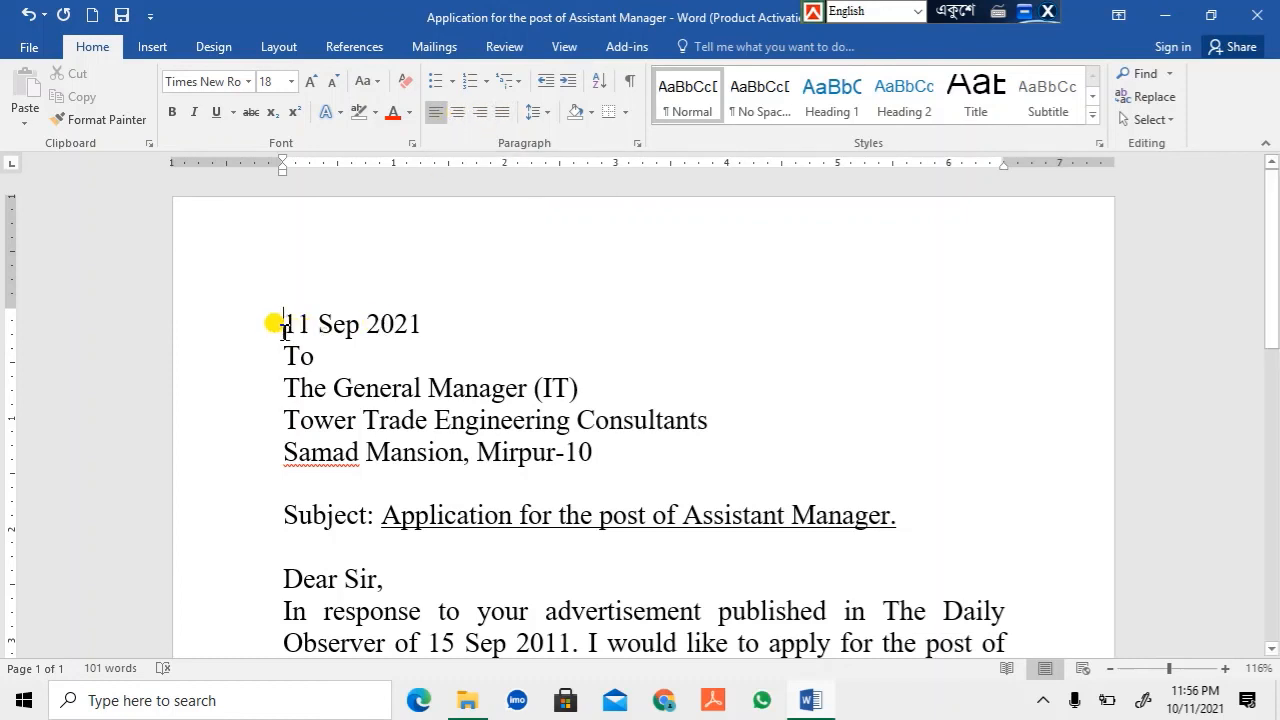
{"action": "left_click", "coordinate": [458, 113]}
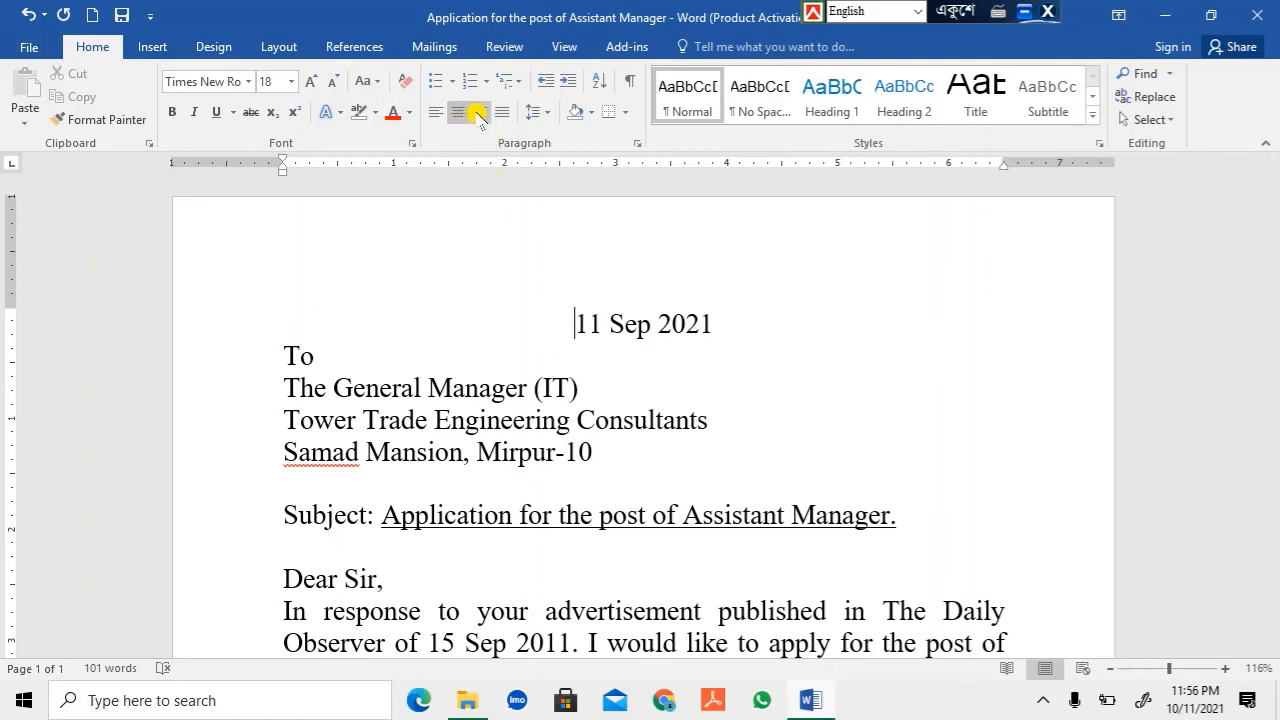
{"action": "left_click", "coordinate": [478, 113]}
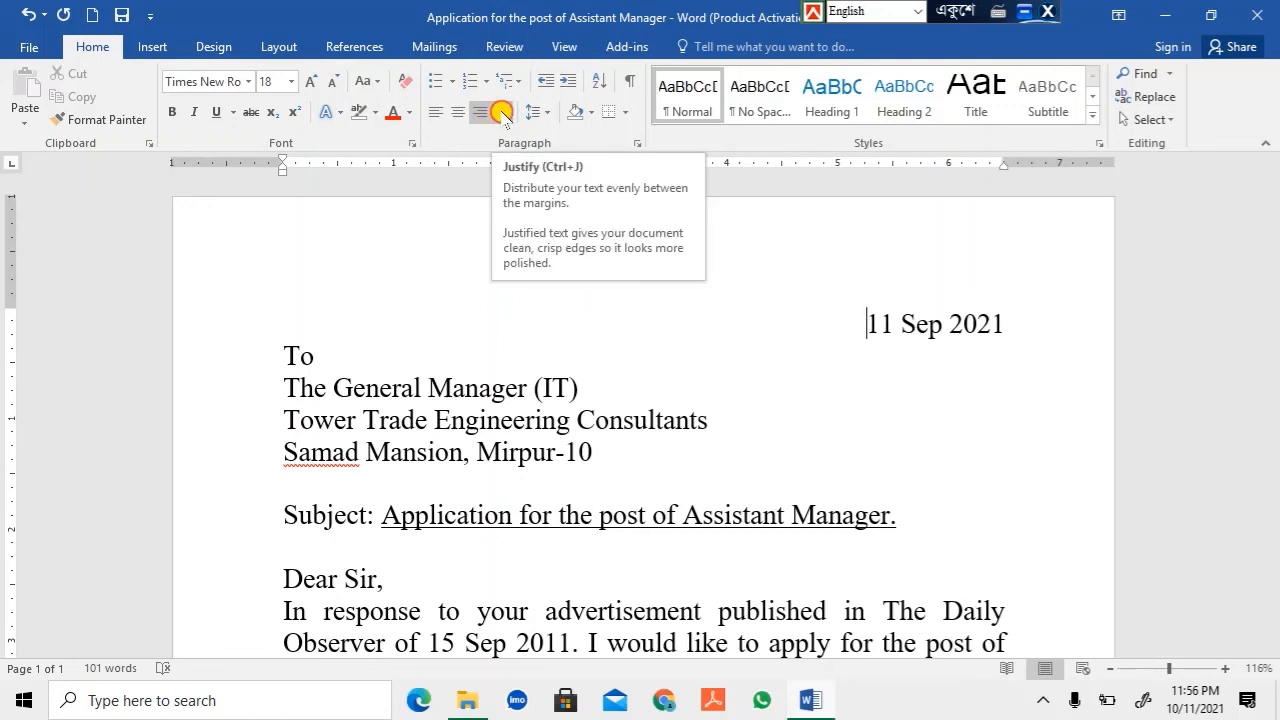
{"action": "left_click", "coordinate": [502, 113]}
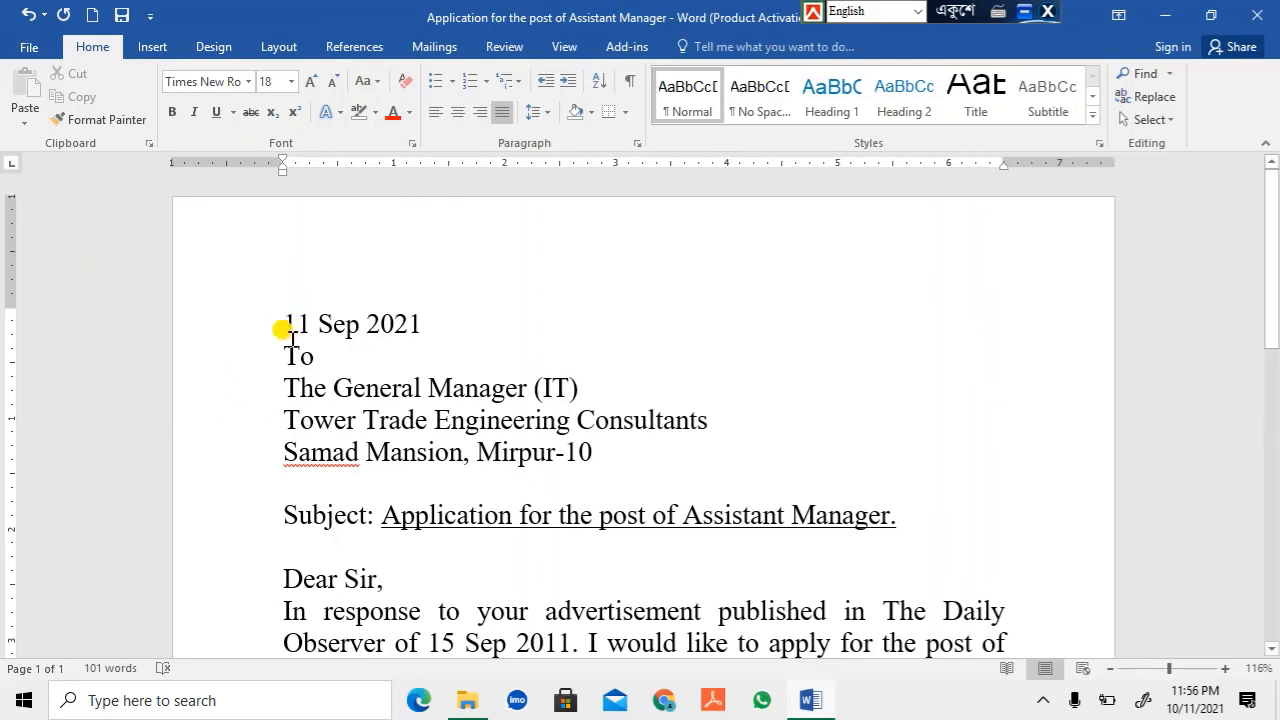
Left-align the date line "11 Sep 2021" at the start of the letter.
{"action": "left_click", "coordinate": [437, 114]}
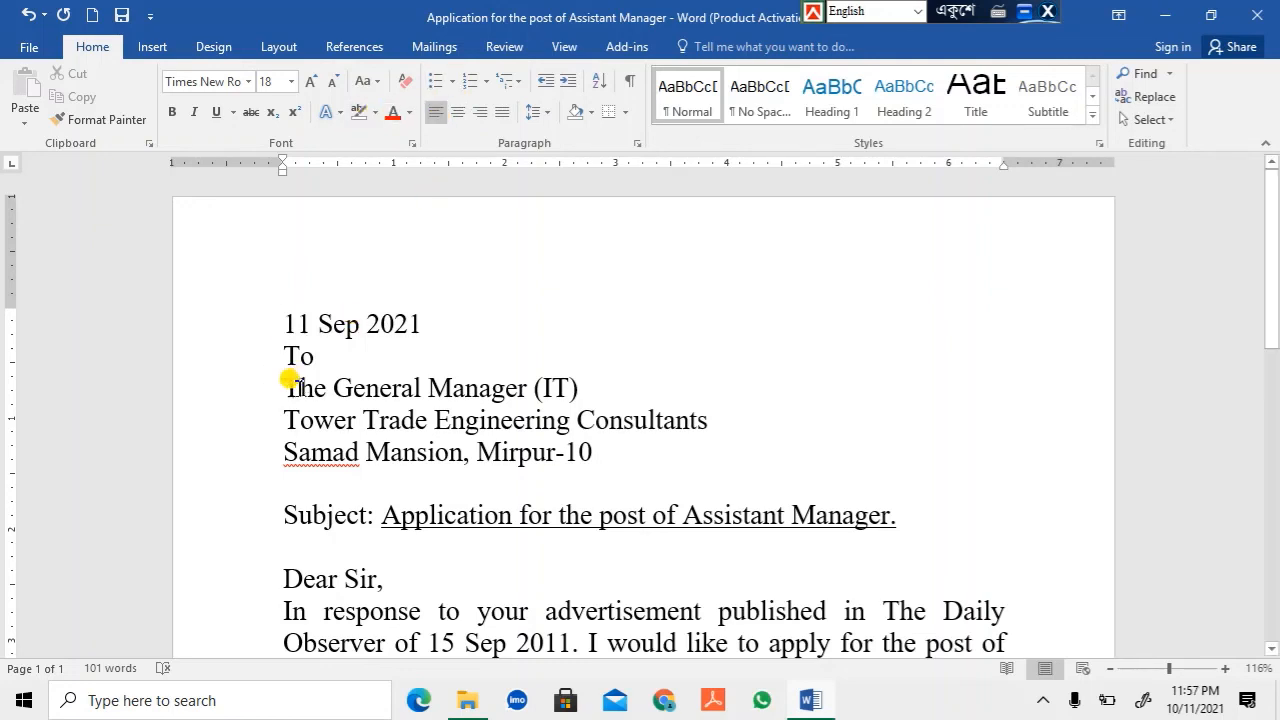
{"action": "left_click", "coordinate": [418, 322]}
{"action": "left_click", "coordinate": [316, 356]}
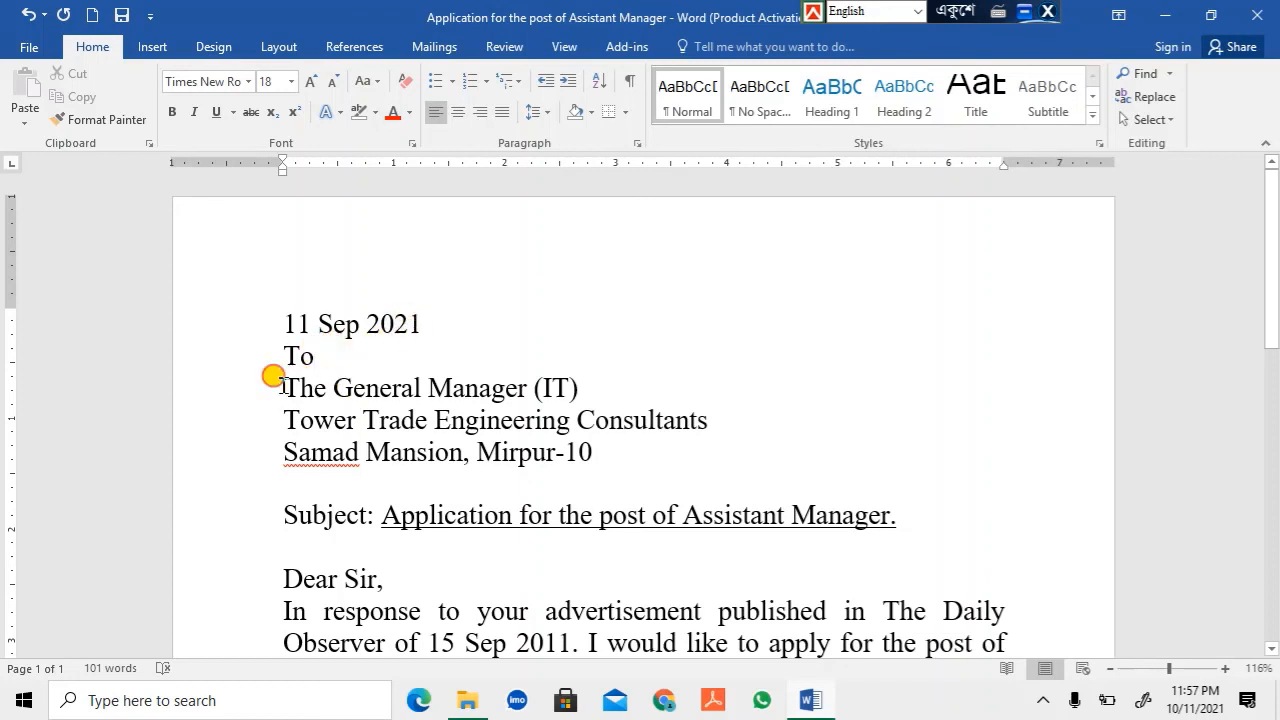
Indent the recipient line "The General Manager (IT)" below "To" by half an inch, trying a one-inch first-line indent along the way.
{"action": "left_click_drag", "start_coordinate": [282, 386], "coordinate": [592, 388]}
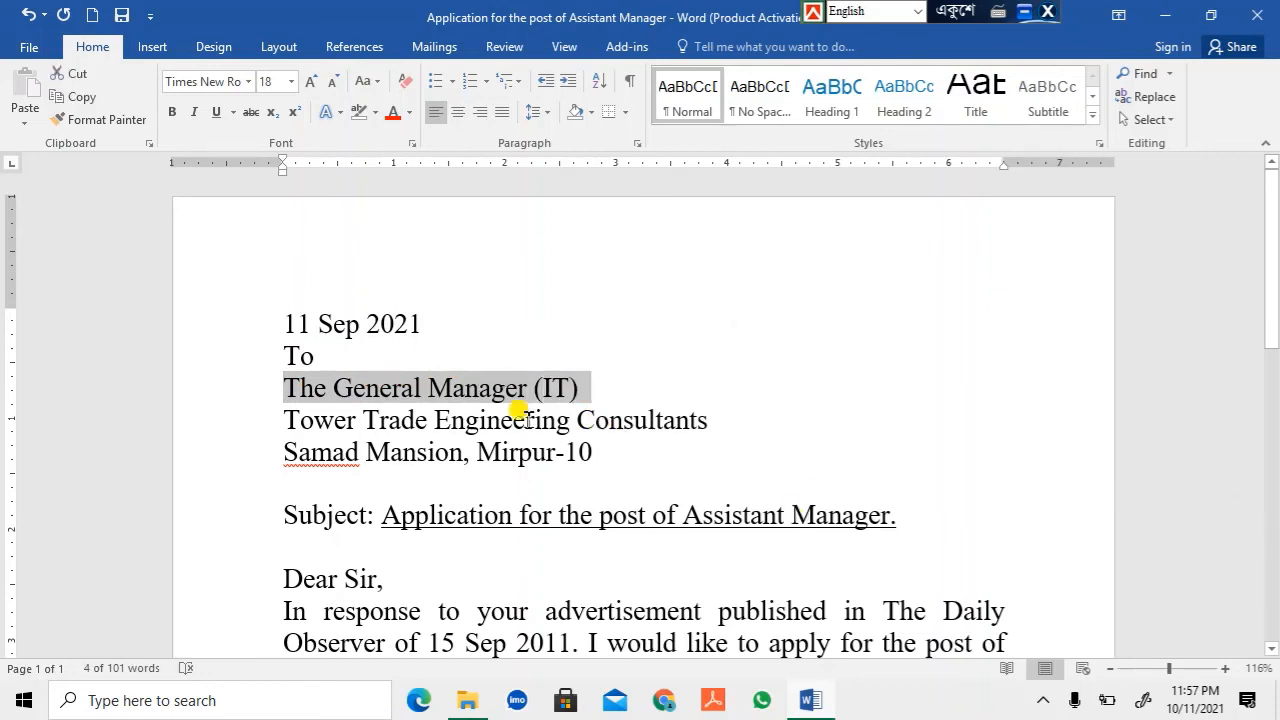
{"action": "left_click", "coordinate": [287, 389]}
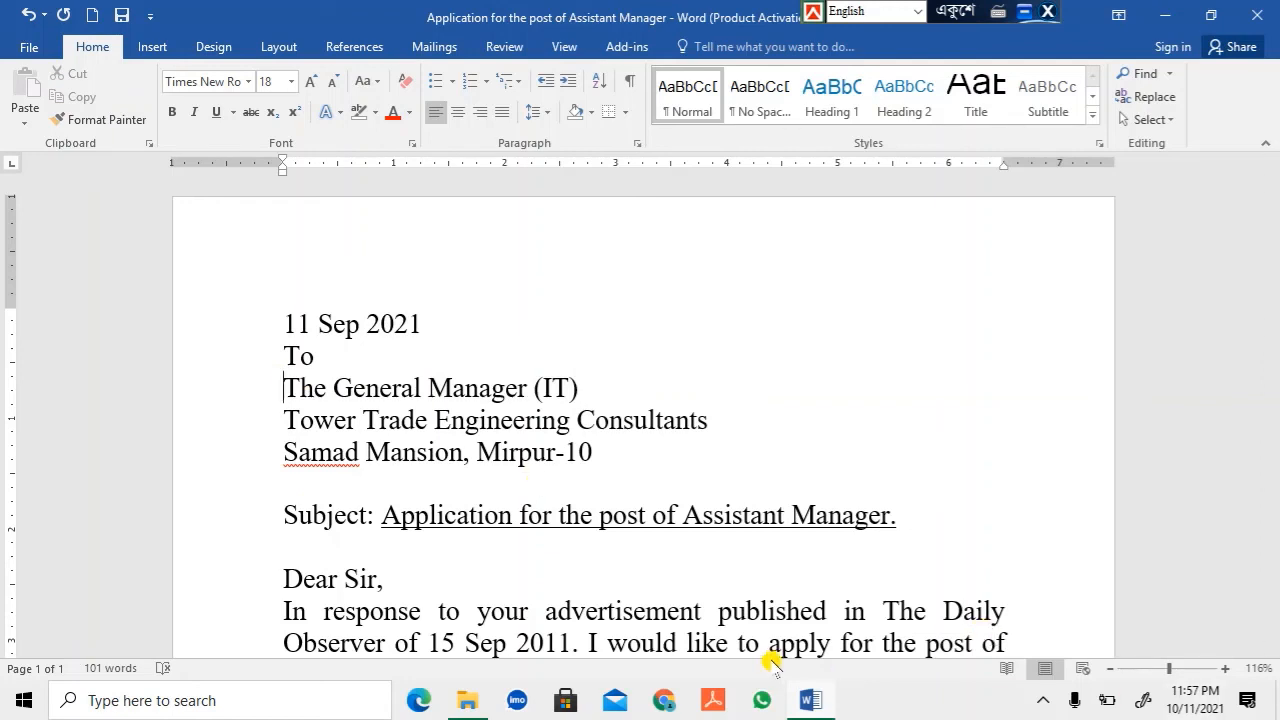
{"action": "key", "text": "Tab"}
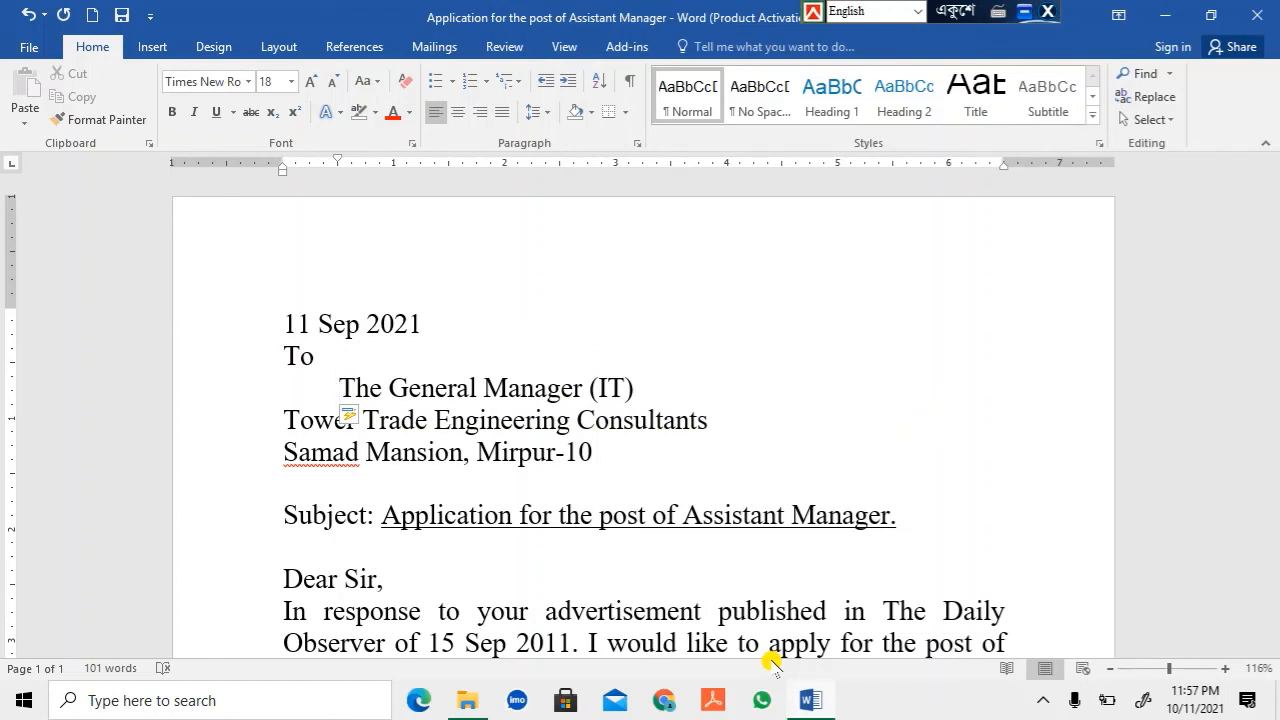
{"action": "key", "text": "Tab"}
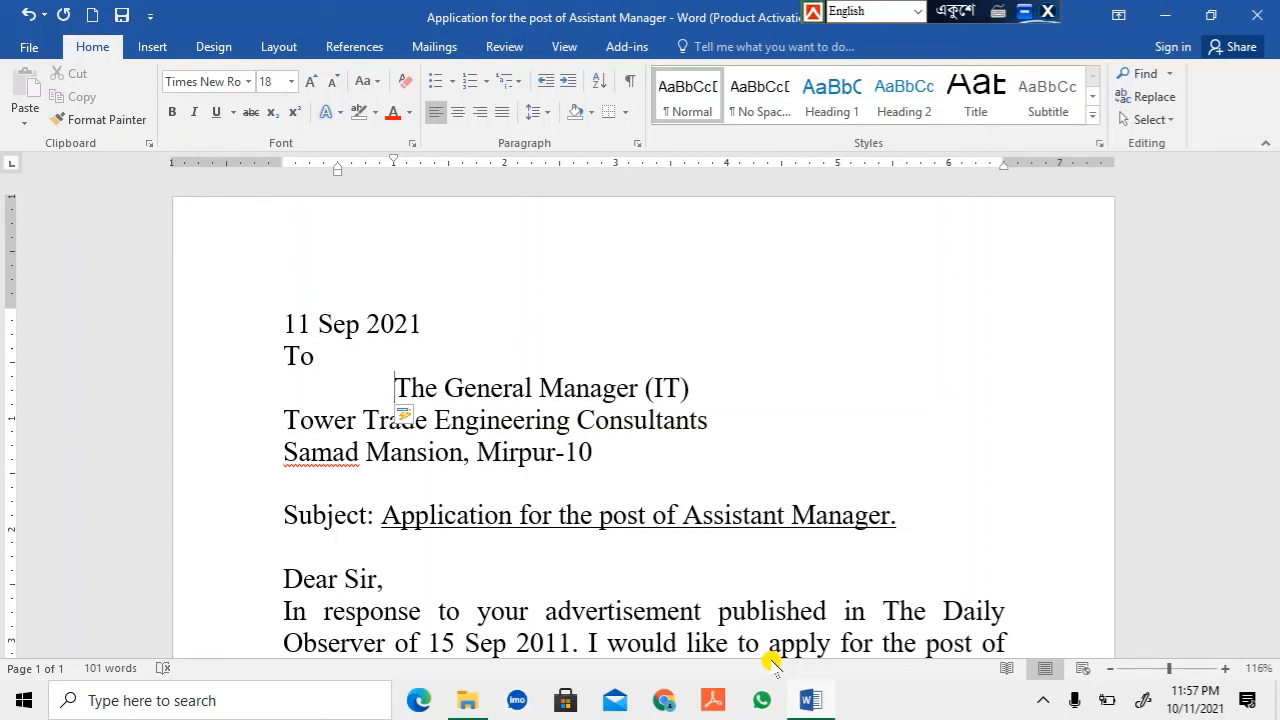
{"action": "key", "text": "BackSpace"}
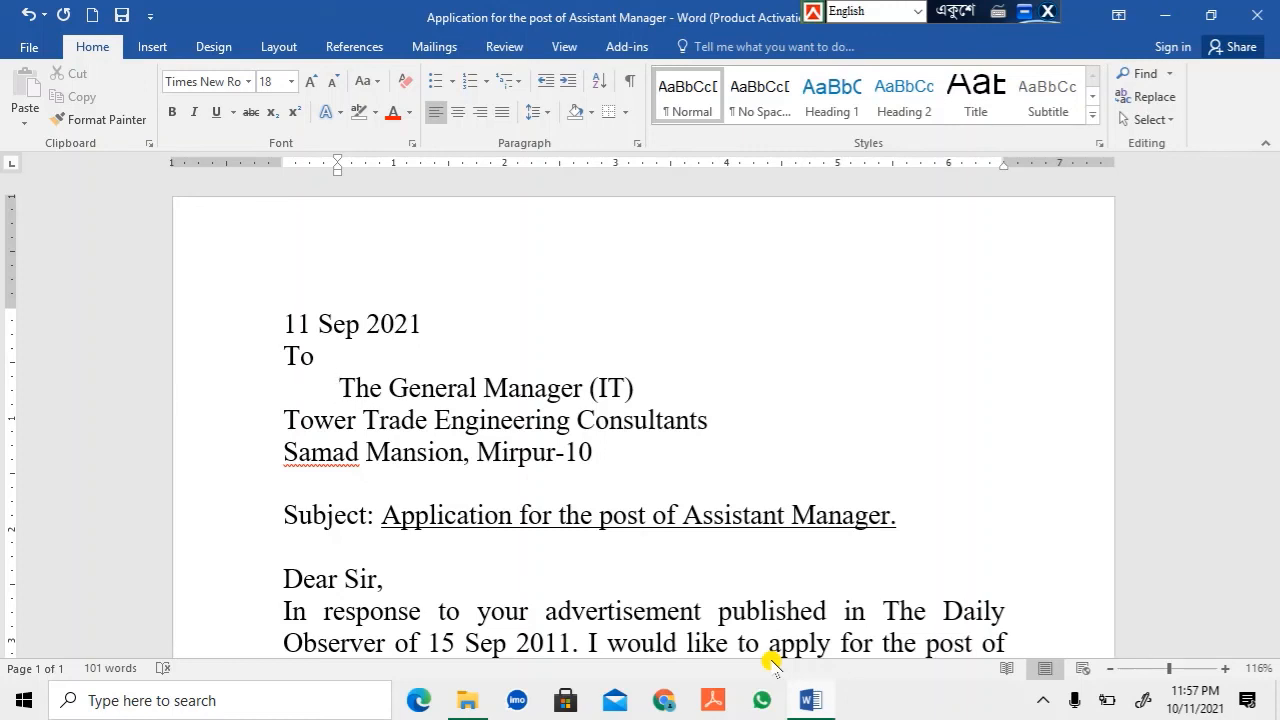
Remove the indent from "The General Manager (IT)" and indent all three recipient address lines under "To" by one tab stop.
{"action": "key", "text": "BackSpace"}
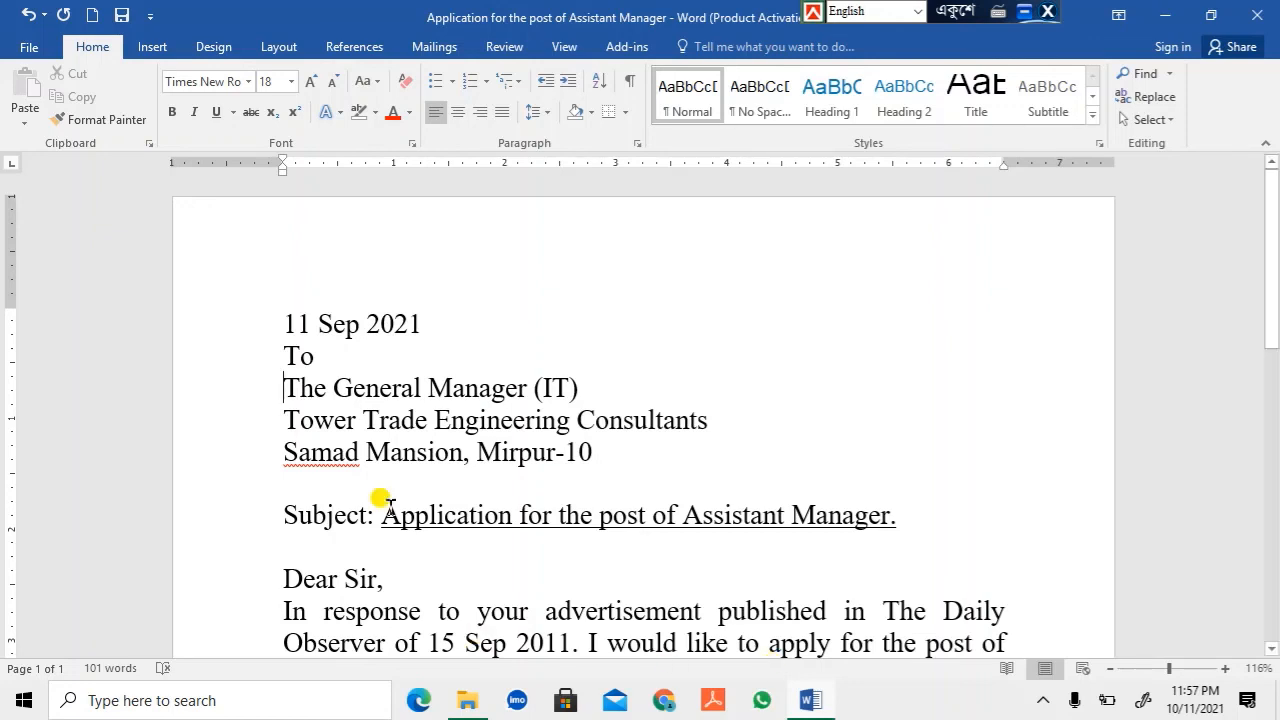
{"action": "left_click_drag", "start_coordinate": [281, 386], "coordinate": [622, 463]}
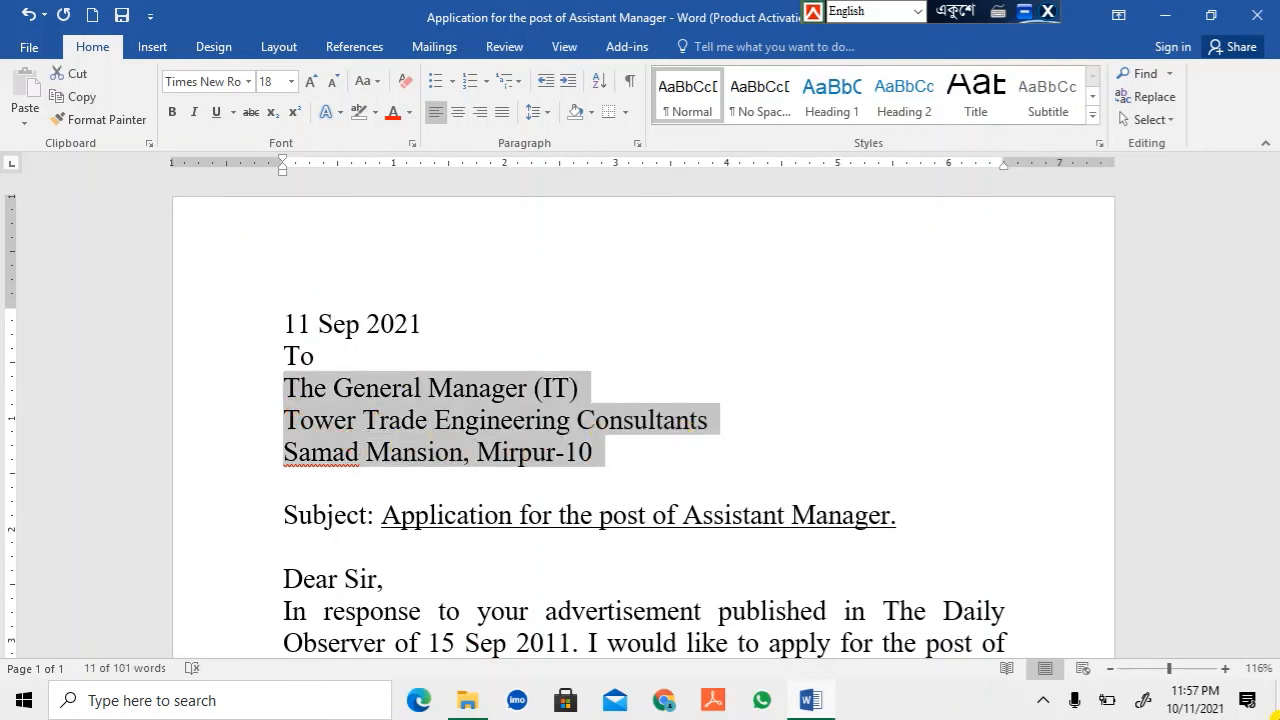
{"action": "key", "text": "Tab"}
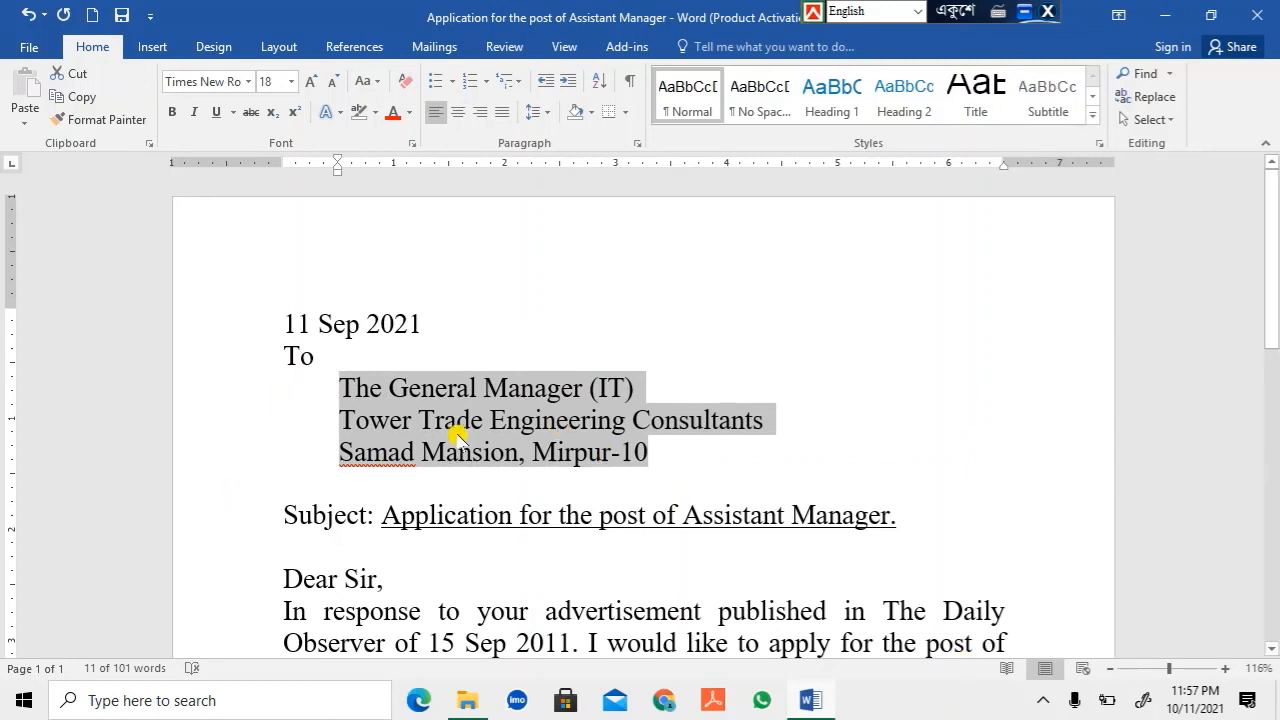
{"action": "left_click", "coordinate": [888, 420]}
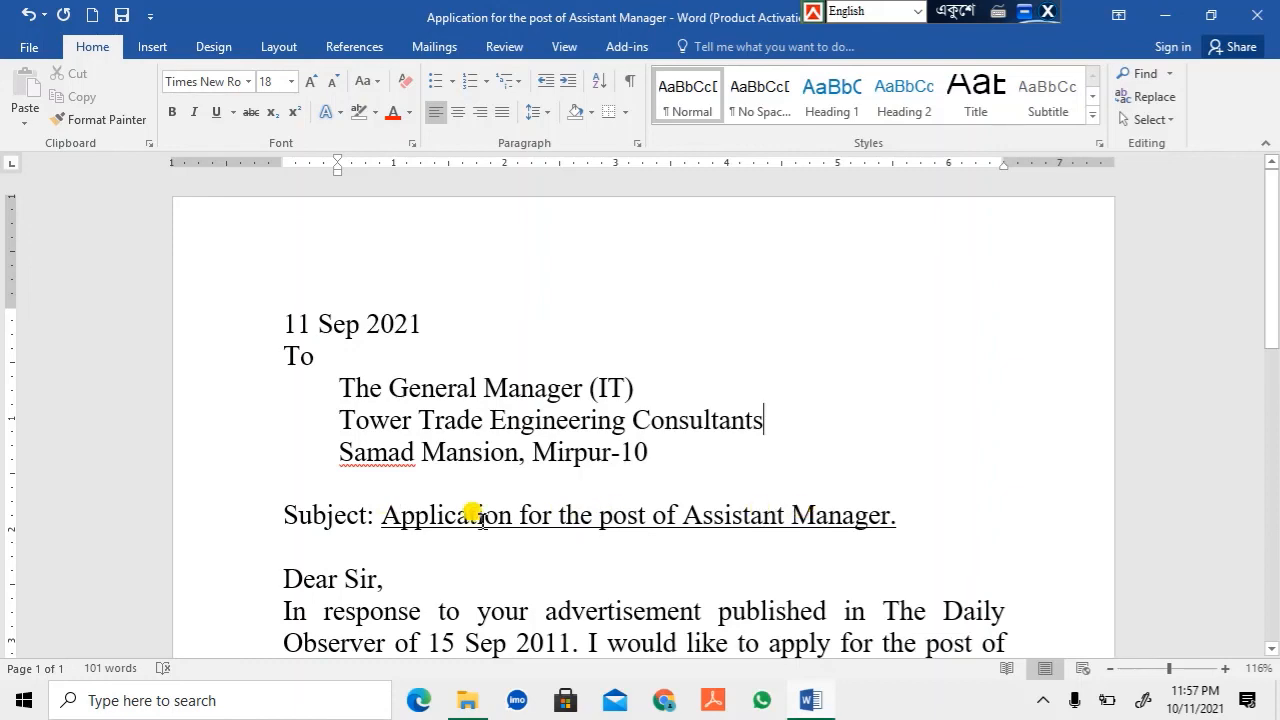
{"action": "left_click_drag", "start_coordinate": [381, 515], "coordinate": [880, 509]}
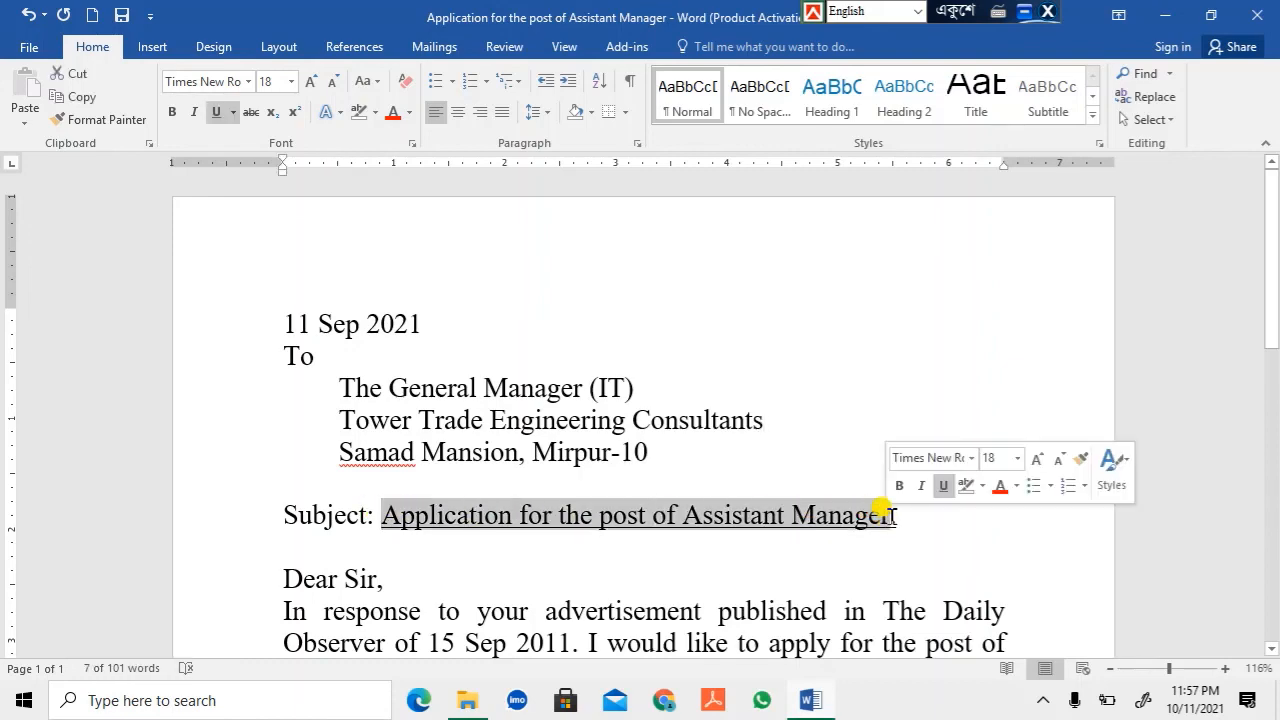
{"action": "scroll", "coordinate": [700, 530], "scroll_direction": "down", "scroll_amount": 3}
{"action": "left_click", "coordinate": [828, 435]}
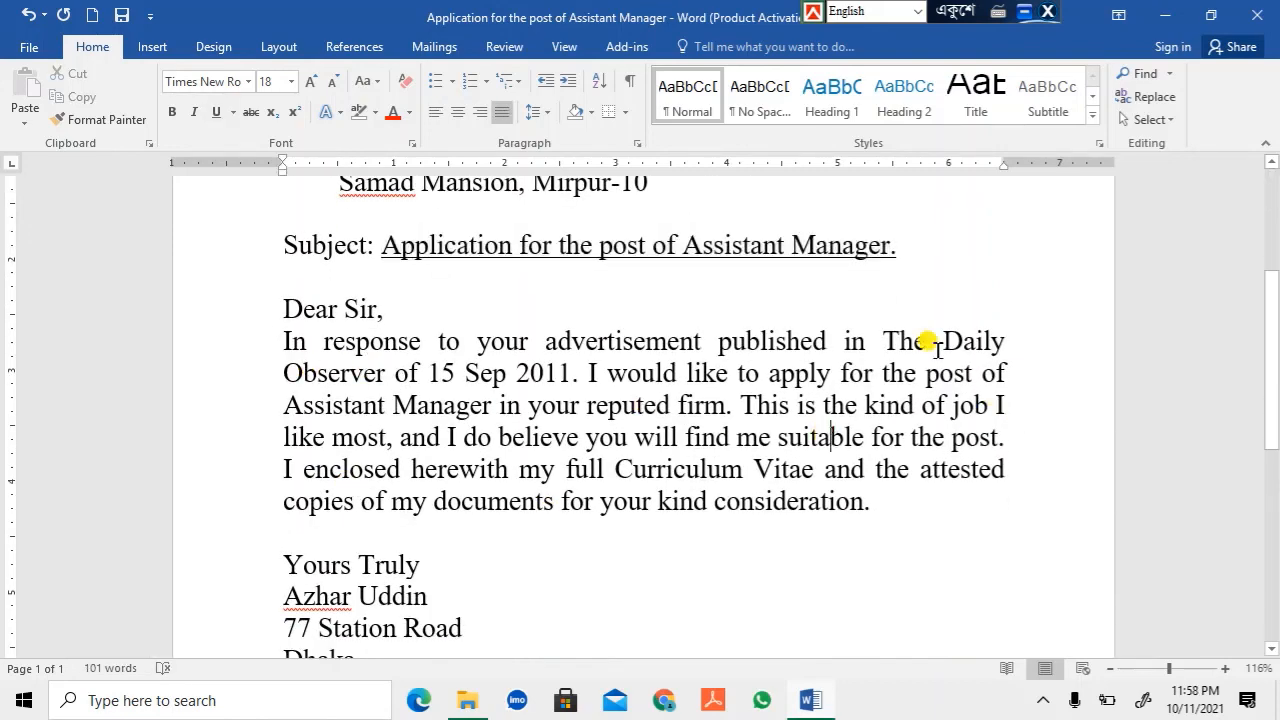
{"action": "left_click_drag", "start_coordinate": [281, 341], "coordinate": [926, 509]}
{"action": "left_click", "coordinate": [730, 436]}
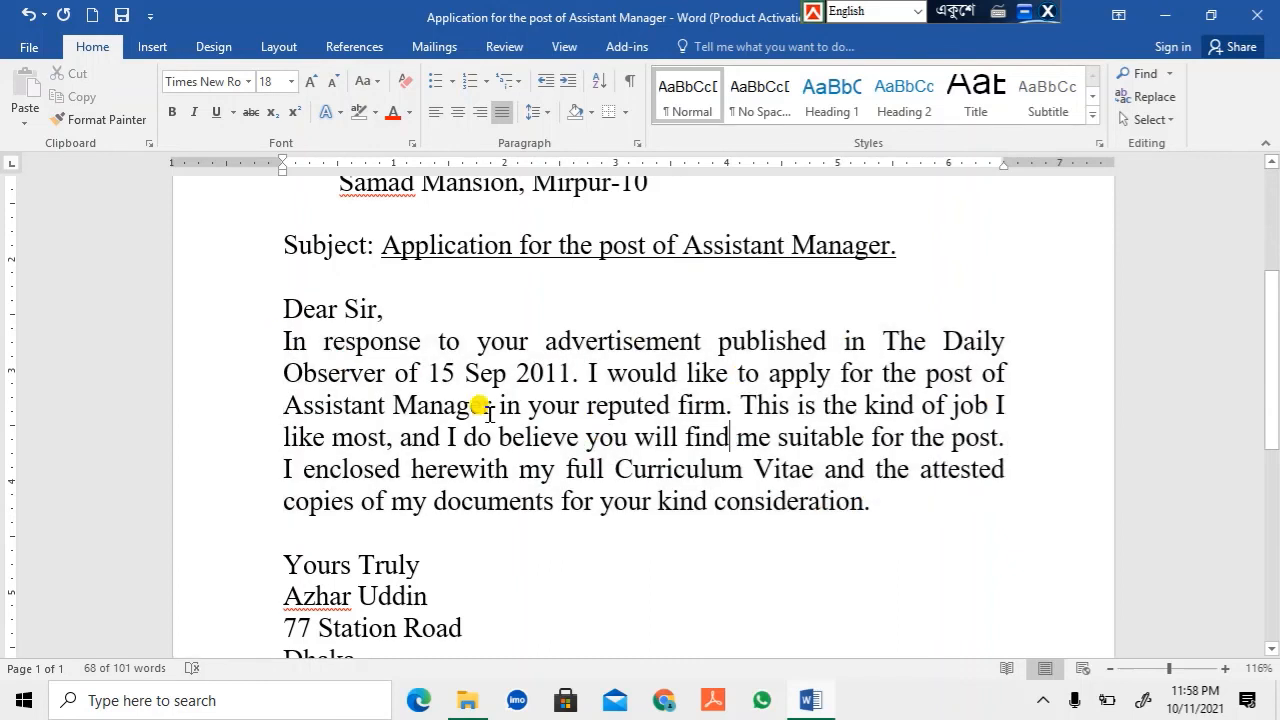
Switch the letter's body paragraph to left alignment and back to justified.
{"action": "left_click_drag", "start_coordinate": [281, 341], "coordinate": [910, 497]}
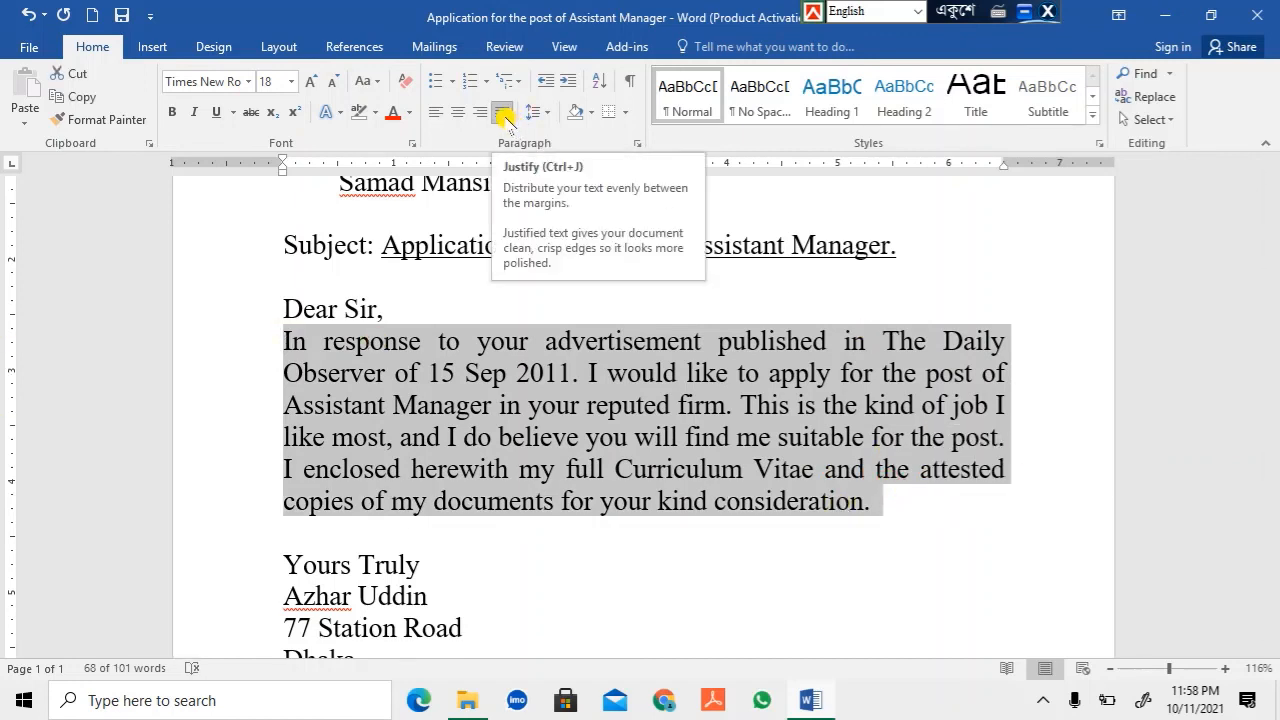
{"action": "left_click", "coordinate": [436, 112]}
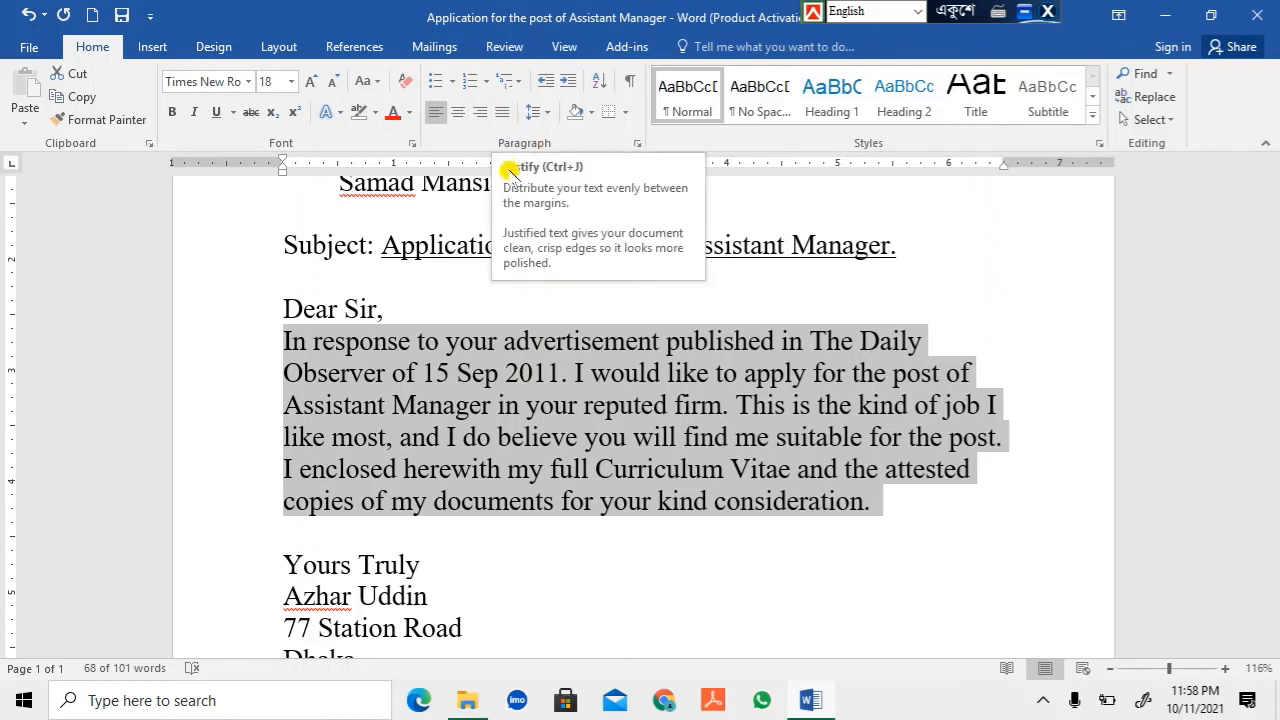
{"action": "left_click", "coordinate": [502, 112]}
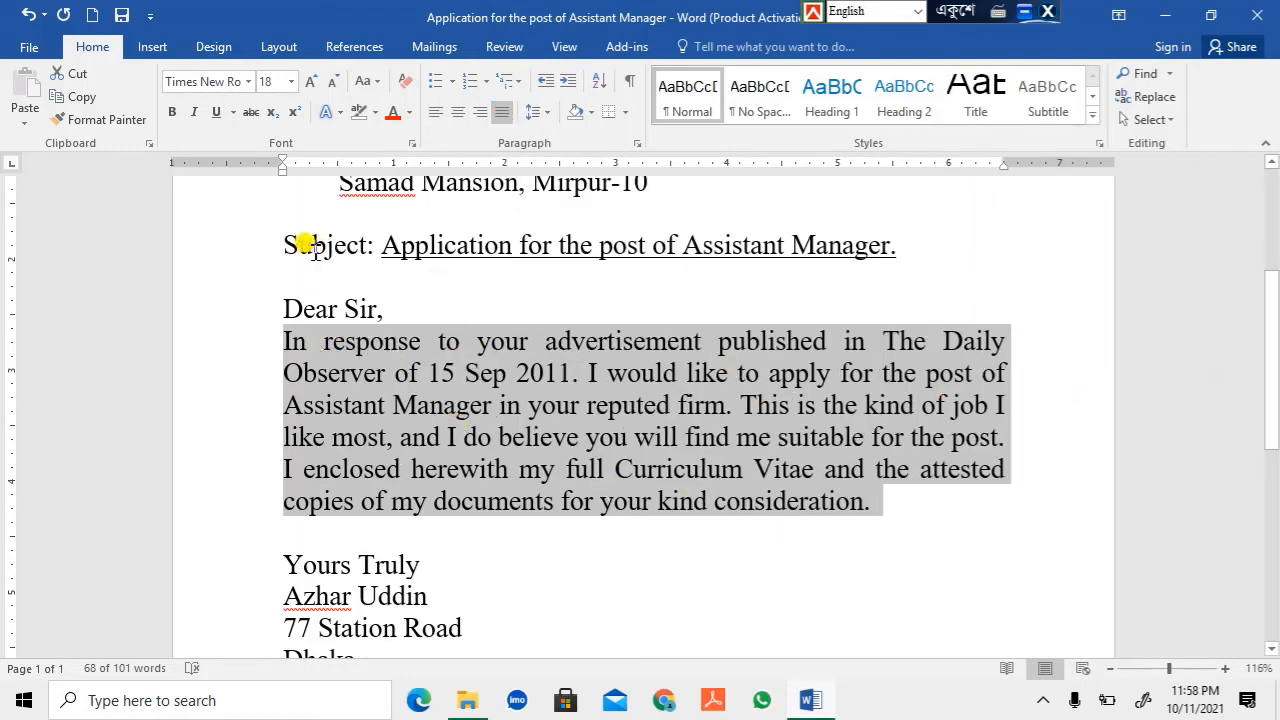
{"action": "scroll", "coordinate": [706, 395], "scroll_direction": "up", "scroll_amount": 3}
{"action": "left_click", "coordinate": [379, 331]}
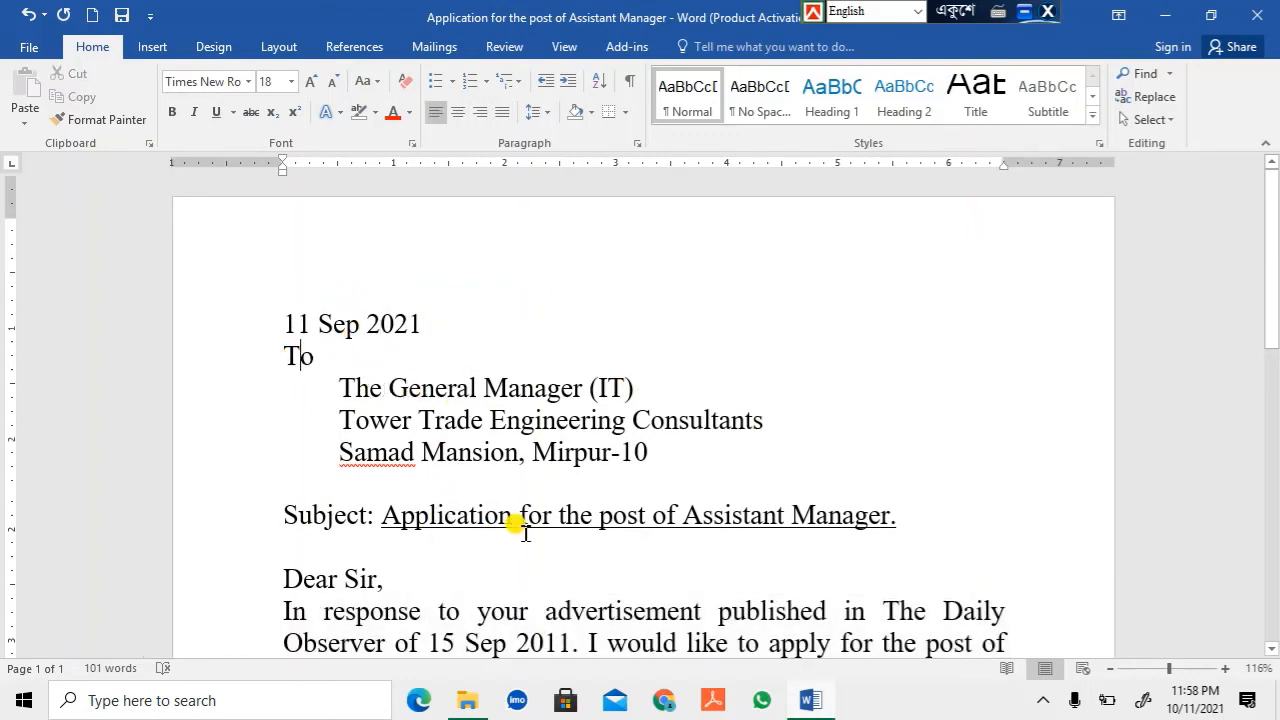
{"action": "scroll", "coordinate": [520, 526], "scroll_direction": "down", "scroll_amount": 3}
{"action": "left_click_drag", "start_coordinate": [270, 341], "coordinate": [928, 497]}
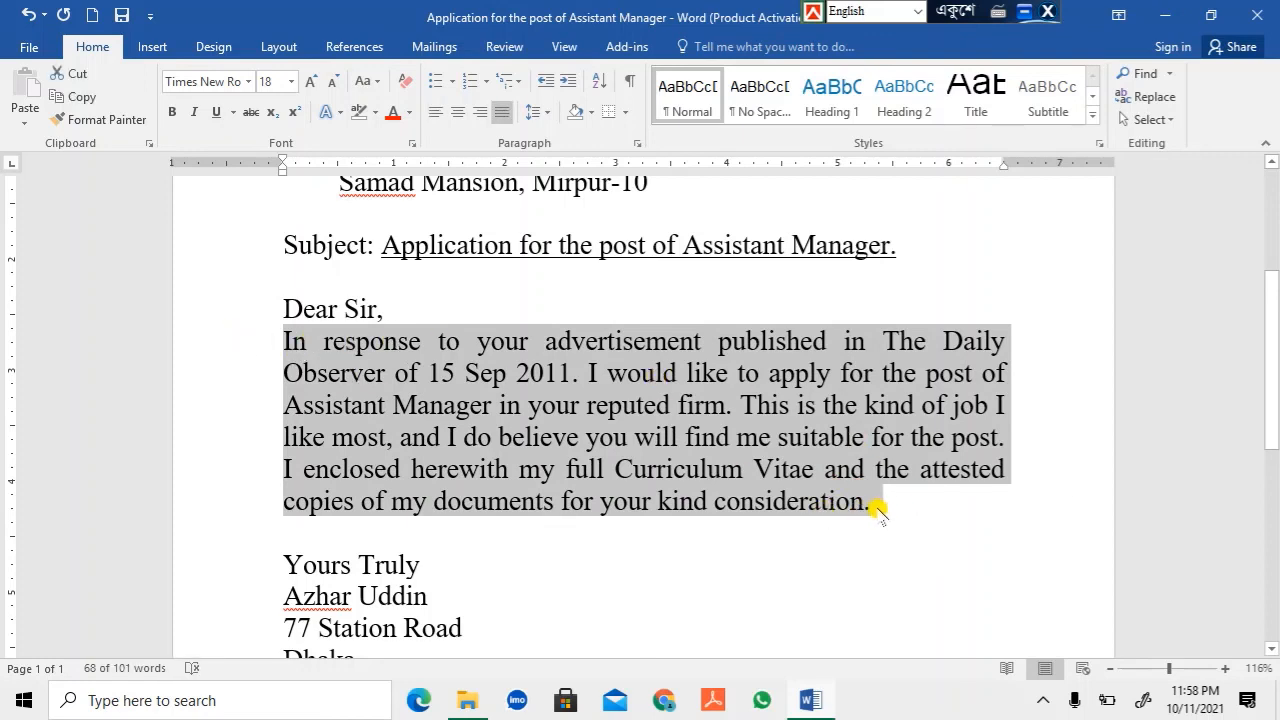
{"action": "left_click", "coordinate": [897, 244]}
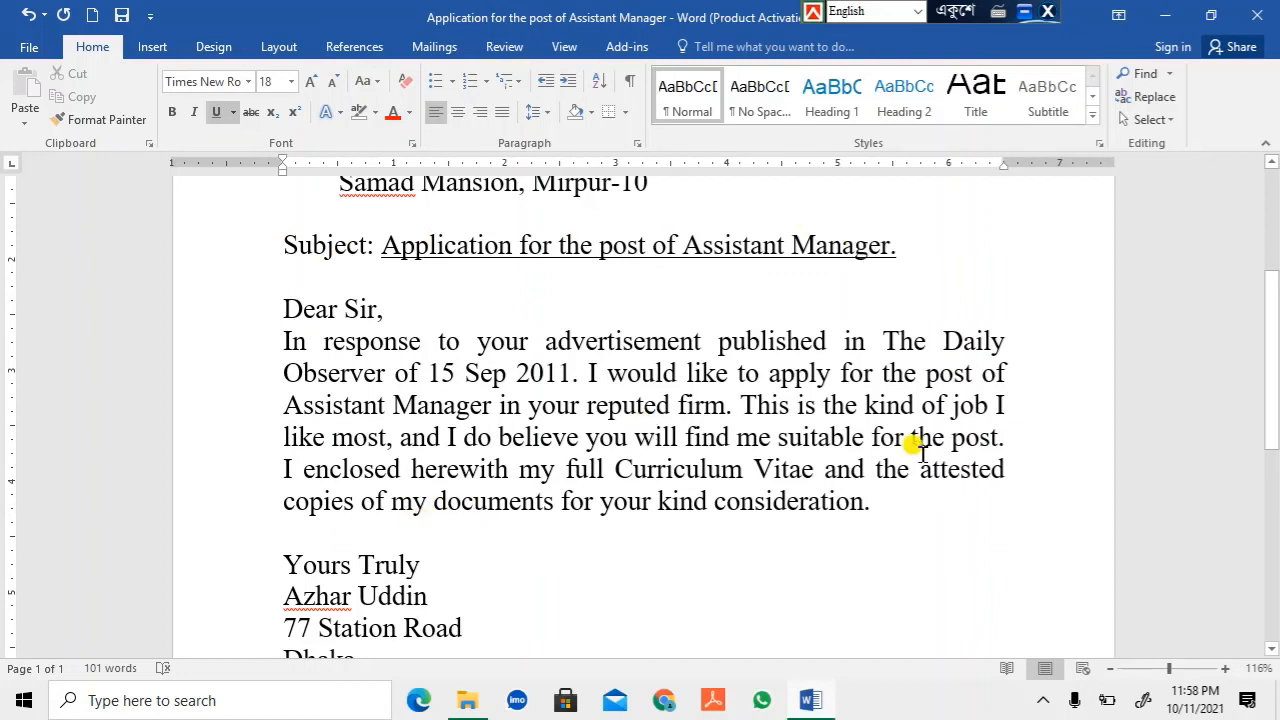
{"action": "left_click", "coordinate": [861, 404]}
Try centred, right and left alignment on the body paragraph, finishing with centred.
{"action": "left_click_drag", "start_coordinate": [284, 342], "coordinate": [870, 500]}
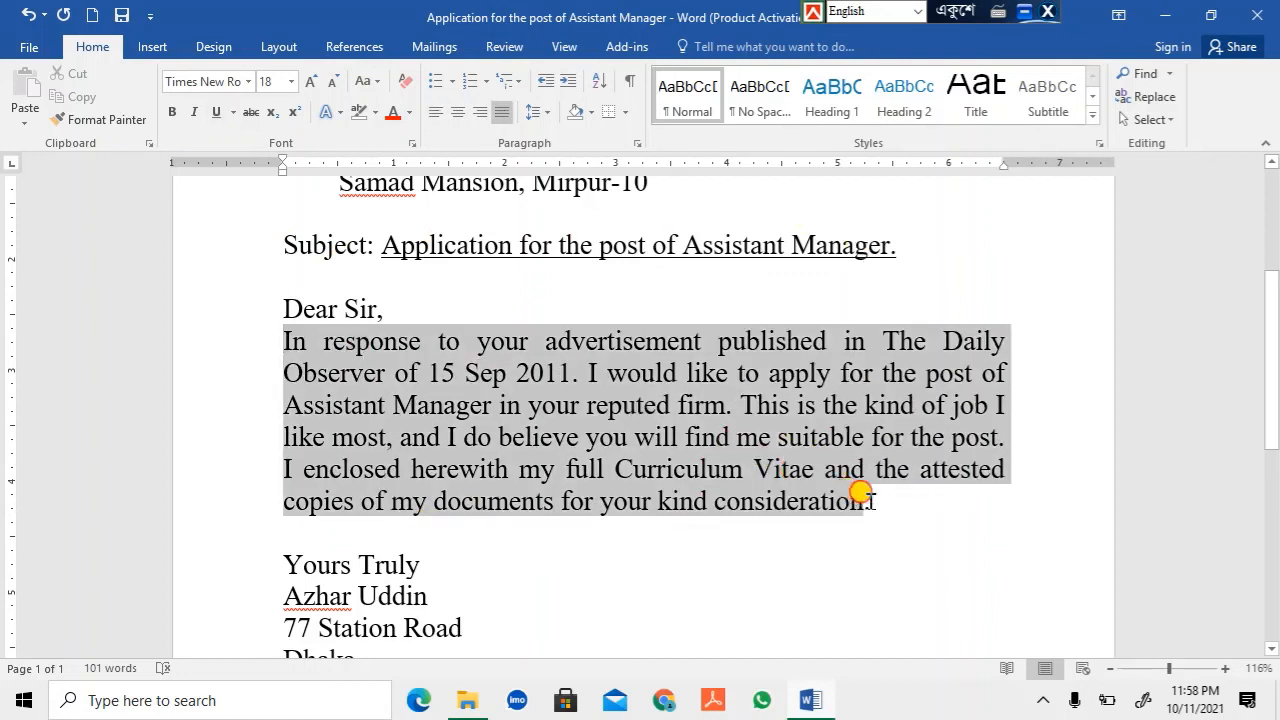
{"action": "left_click", "coordinate": [457, 112]}
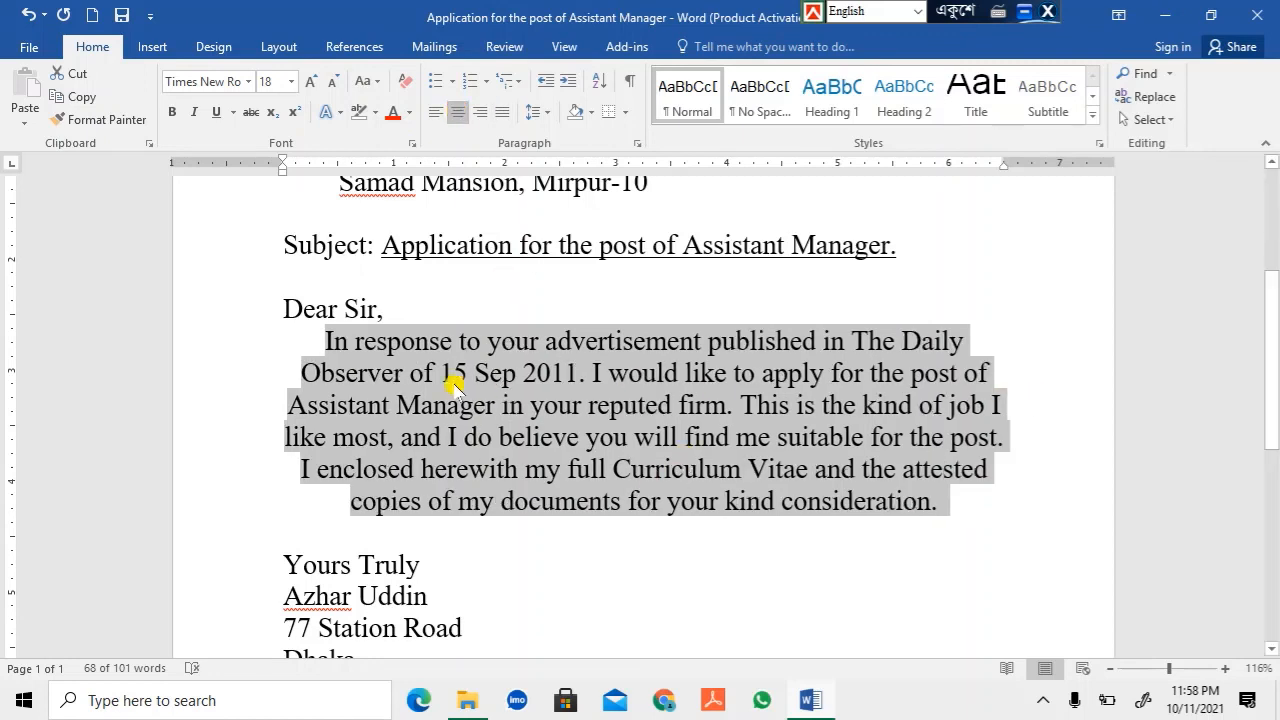
{"action": "left_click", "coordinate": [482, 112]}
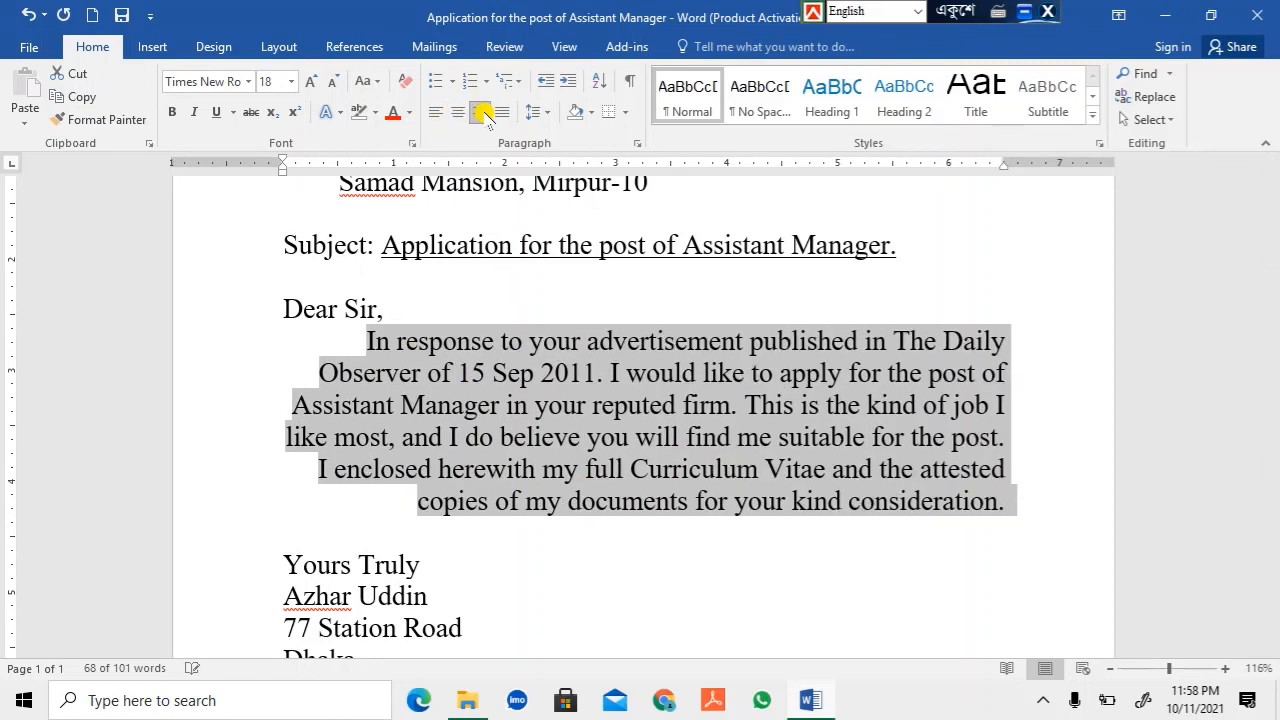
{"action": "left_click", "coordinate": [457, 112]}
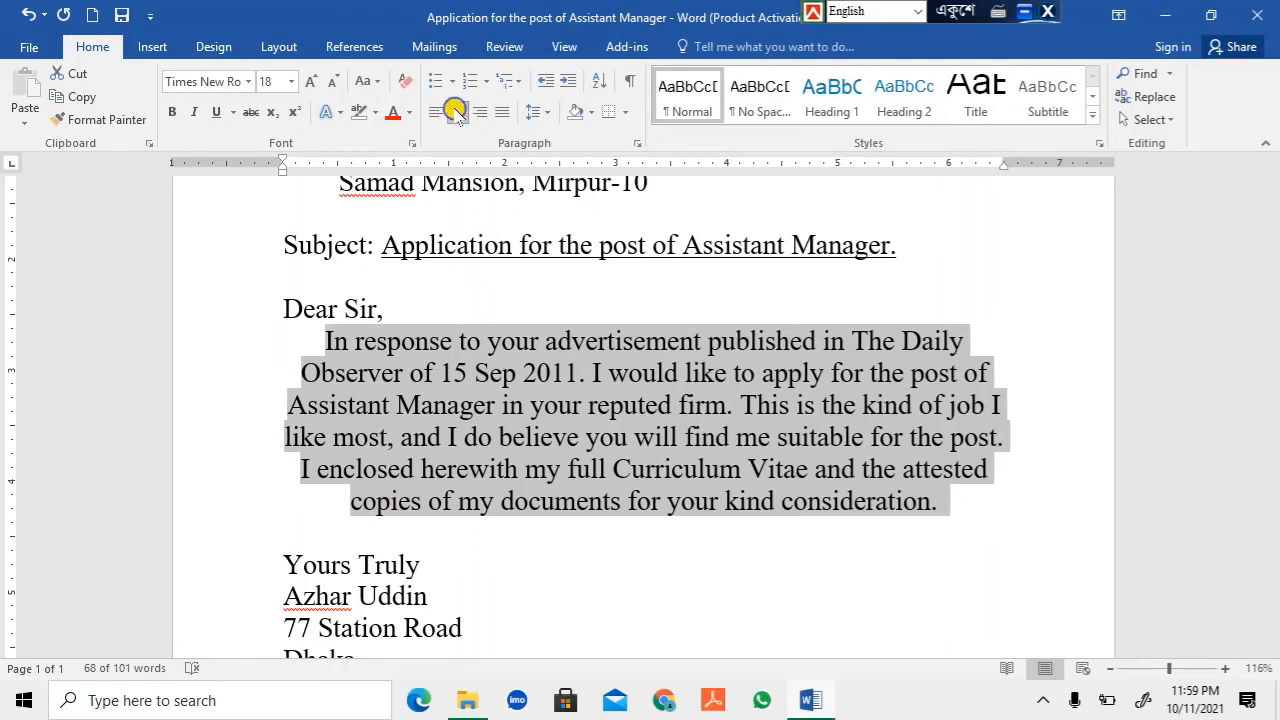
{"action": "right_click", "coordinate": [456, 112]}
{"action": "left_click", "coordinate": [456, 112]}
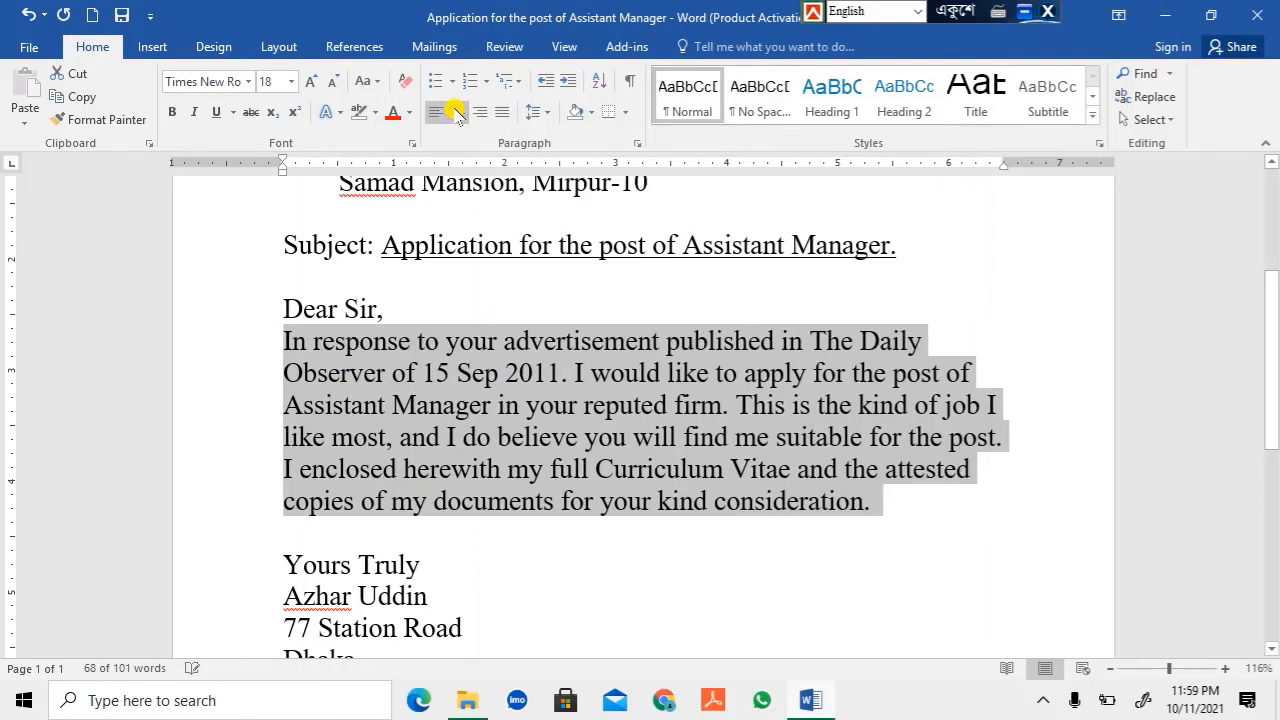
{"action": "left_click", "coordinate": [455, 113]}
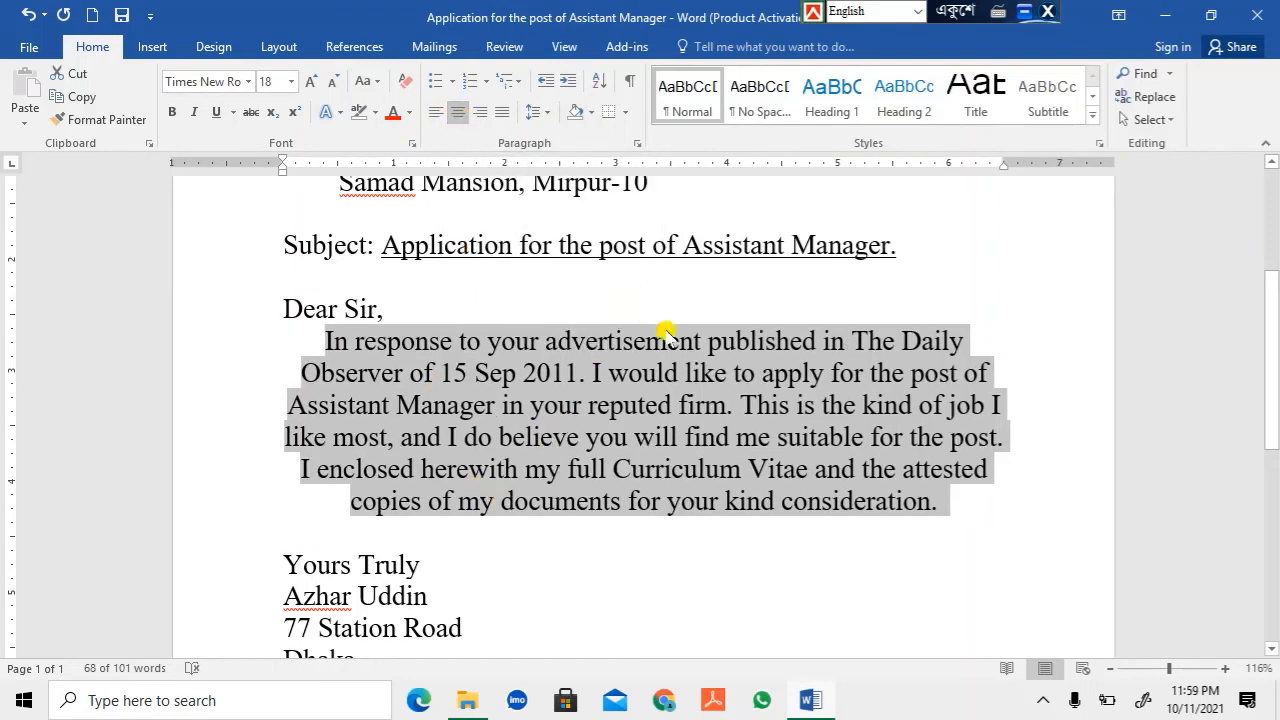
Justify the body paragraph together with the blank line above "Yours Truly".
{"action": "scroll", "coordinate": [580, 214], "scroll_direction": "up", "scroll_amount": 3}
{"action": "scroll", "coordinate": [574, 300], "scroll_direction": "down", "scroll_amount": 5}
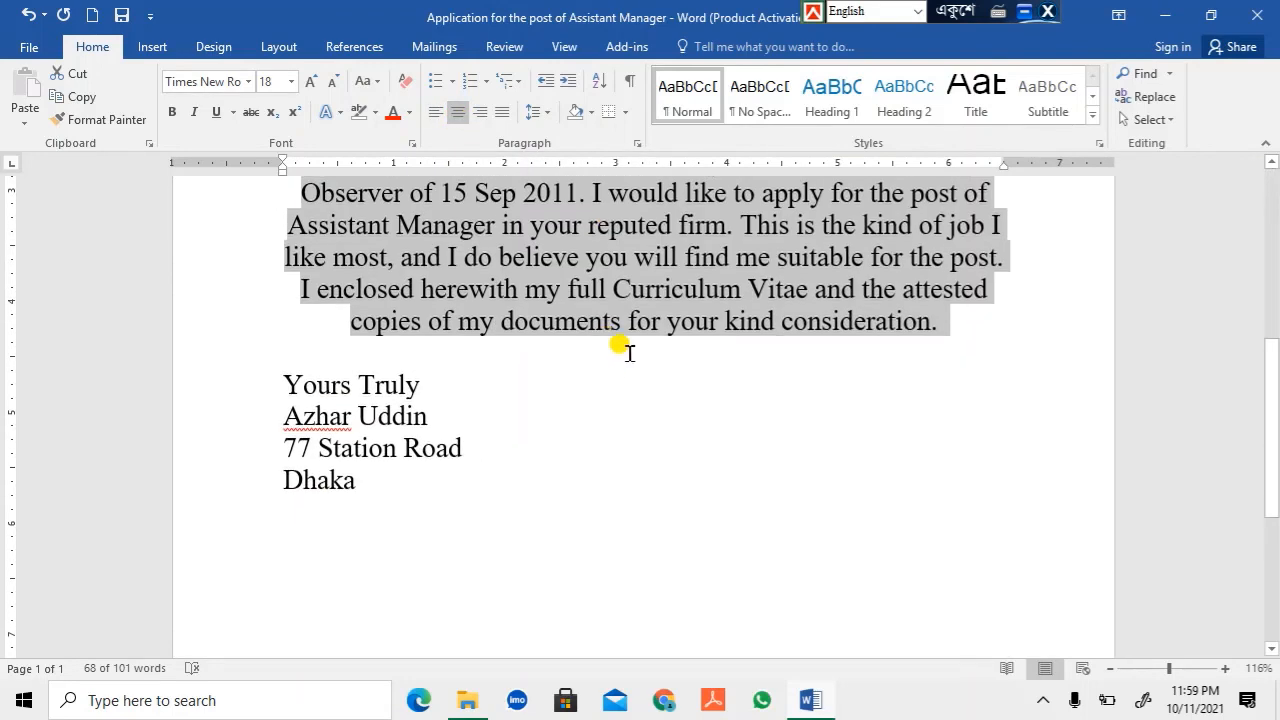
{"action": "scroll", "coordinate": [628, 352], "scroll_direction": "up", "scroll_amount": 5}
{"action": "left_click", "coordinate": [592, 220]}
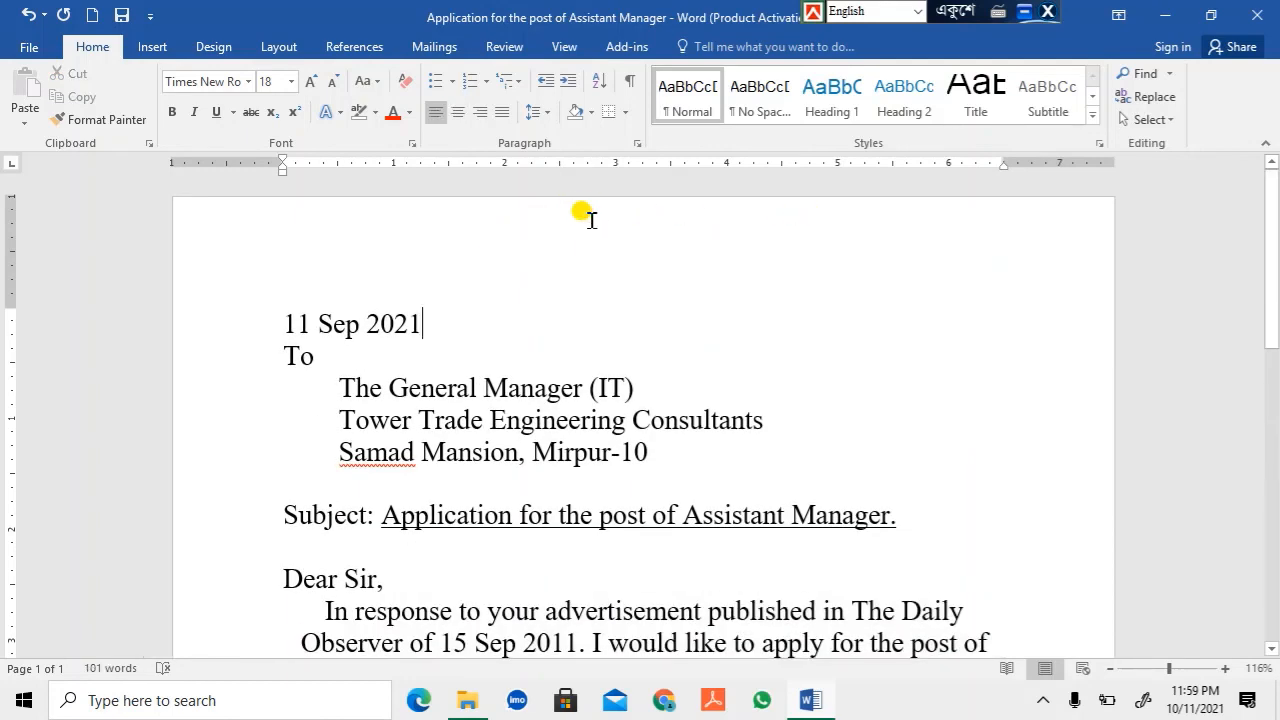
{"action": "scroll", "coordinate": [709, 500], "scroll_direction": "down", "scroll_amount": 5}
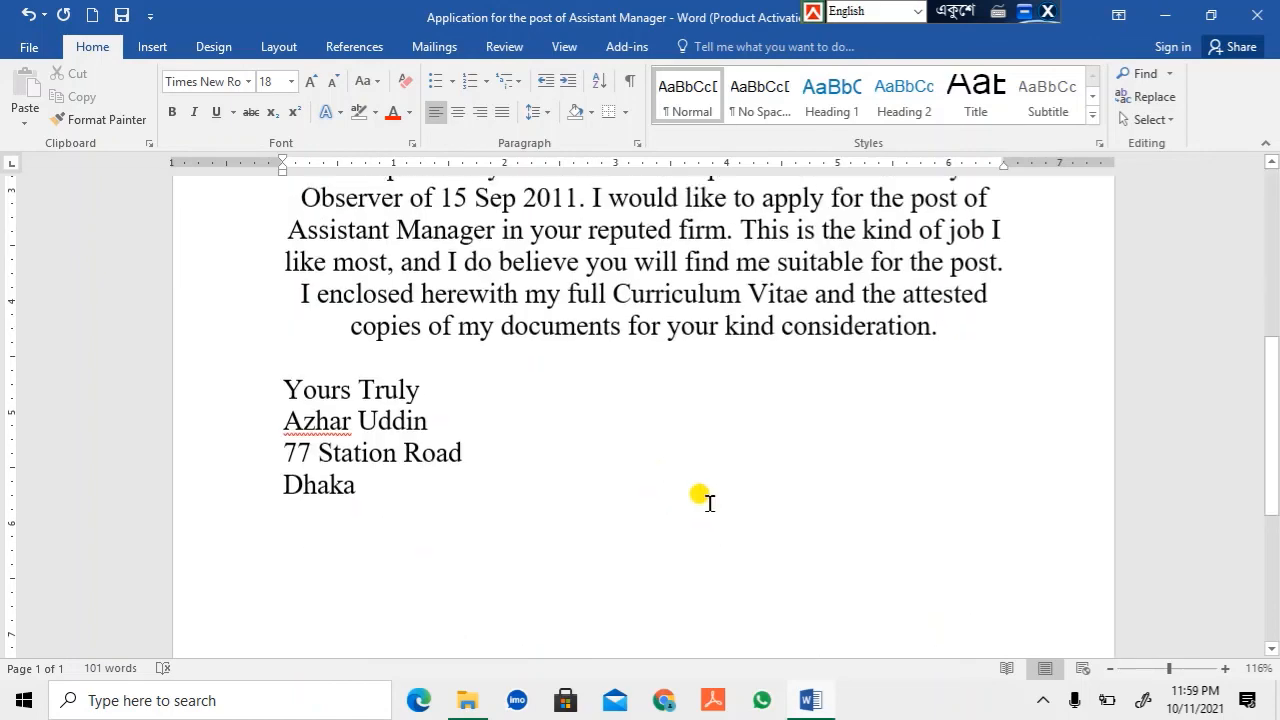
{"action": "scroll", "coordinate": [600, 220], "scroll_direction": "up", "scroll_amount": 5}
{"action": "scroll", "coordinate": [600, 590], "scroll_direction": "down", "scroll_amount": 4}
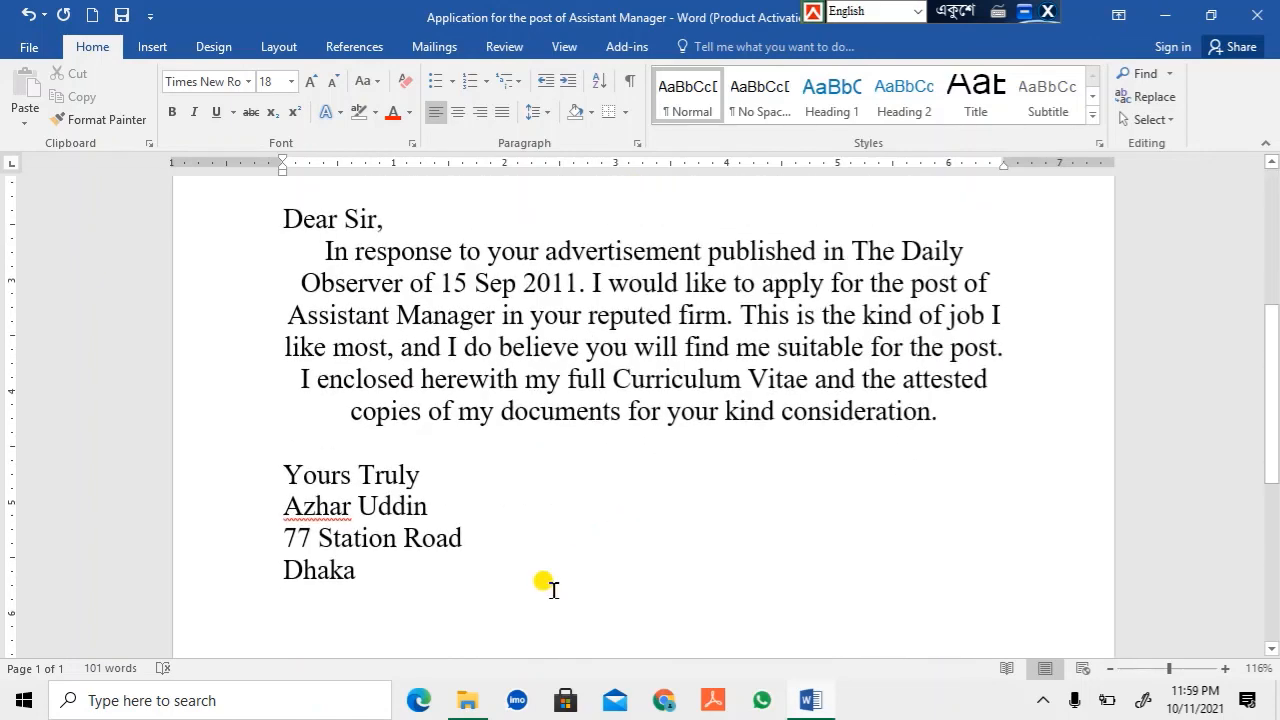
{"action": "left_click_drag", "start_coordinate": [325, 257], "coordinate": [957, 446]}
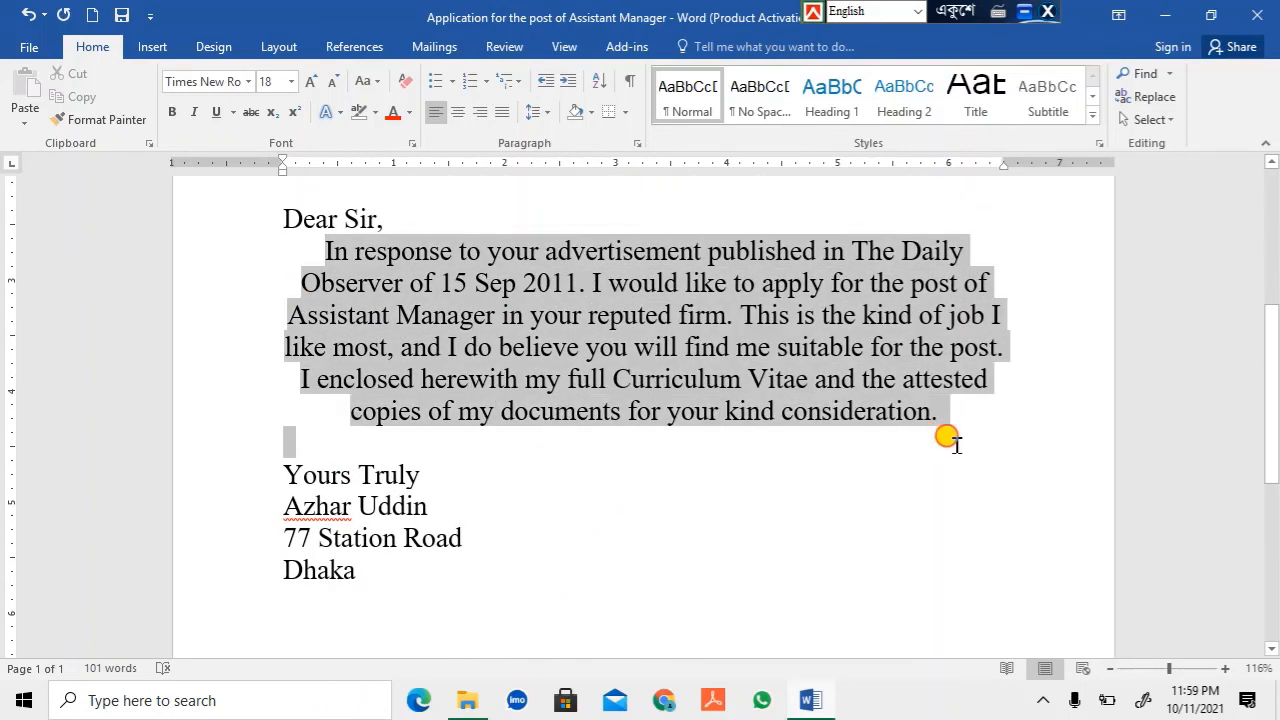
{"action": "left_click", "coordinate": [502, 112]}
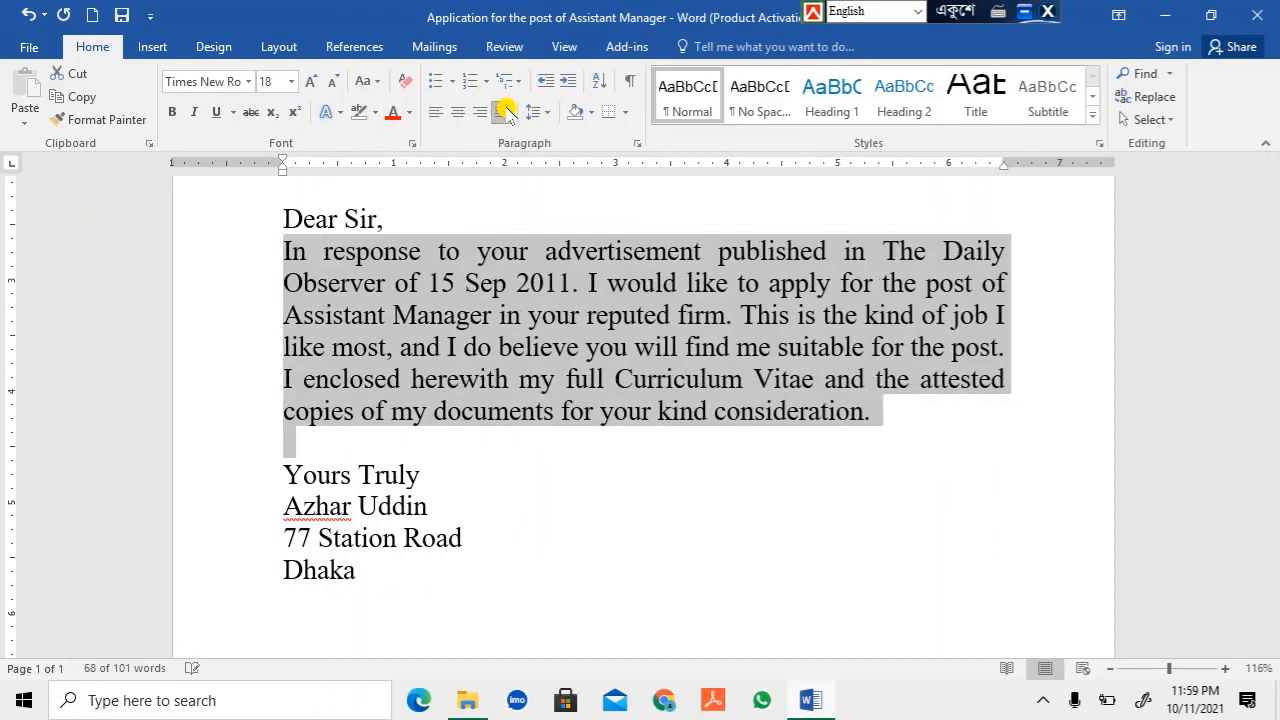
{"action": "left_click", "coordinate": [912, 445]}
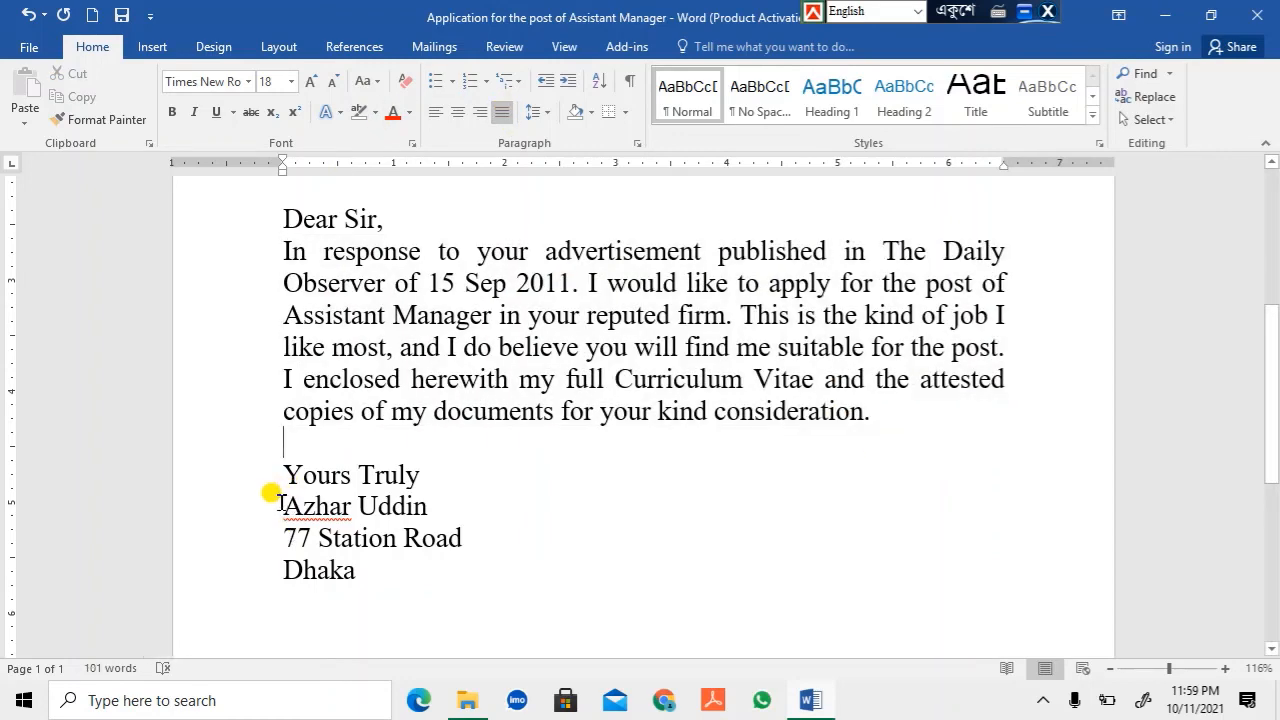
Delete the paragraph break after "Dear Sir," and insert a new one before "In response".
{"action": "scroll", "coordinate": [457, 509], "scroll_direction": "up", "scroll_amount": 4}
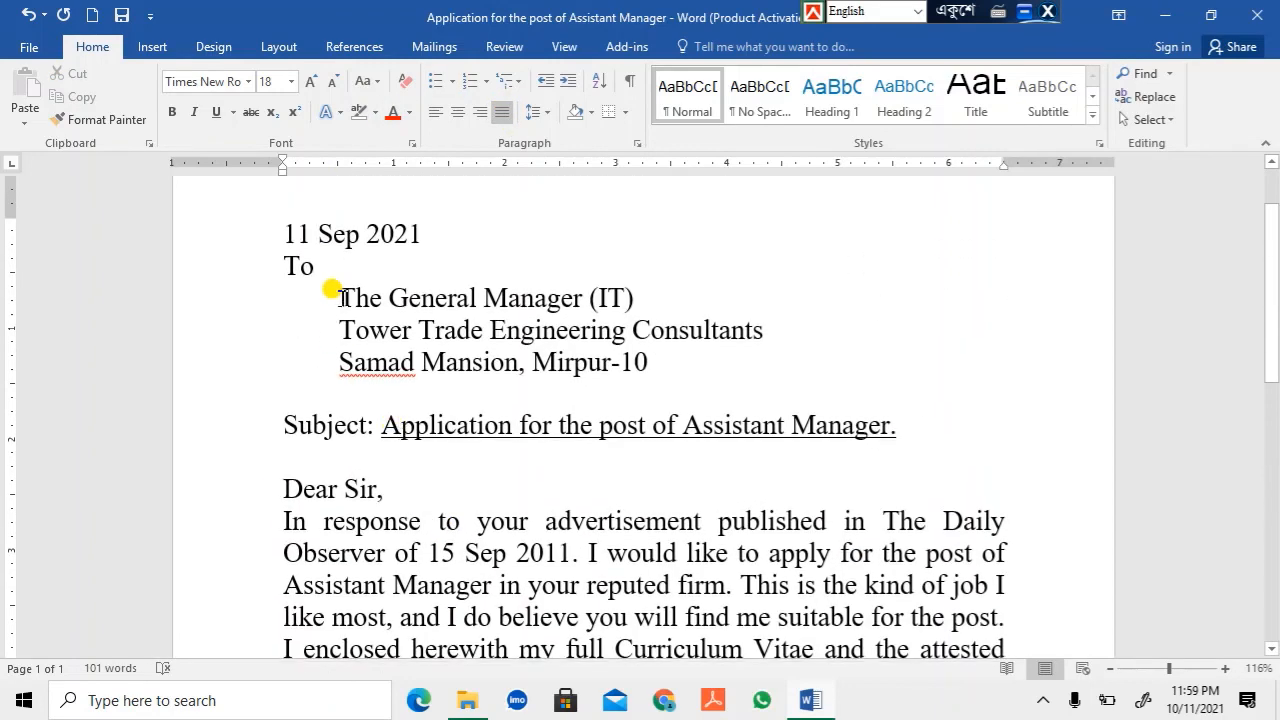
{"action": "left_click", "coordinate": [341, 297]}
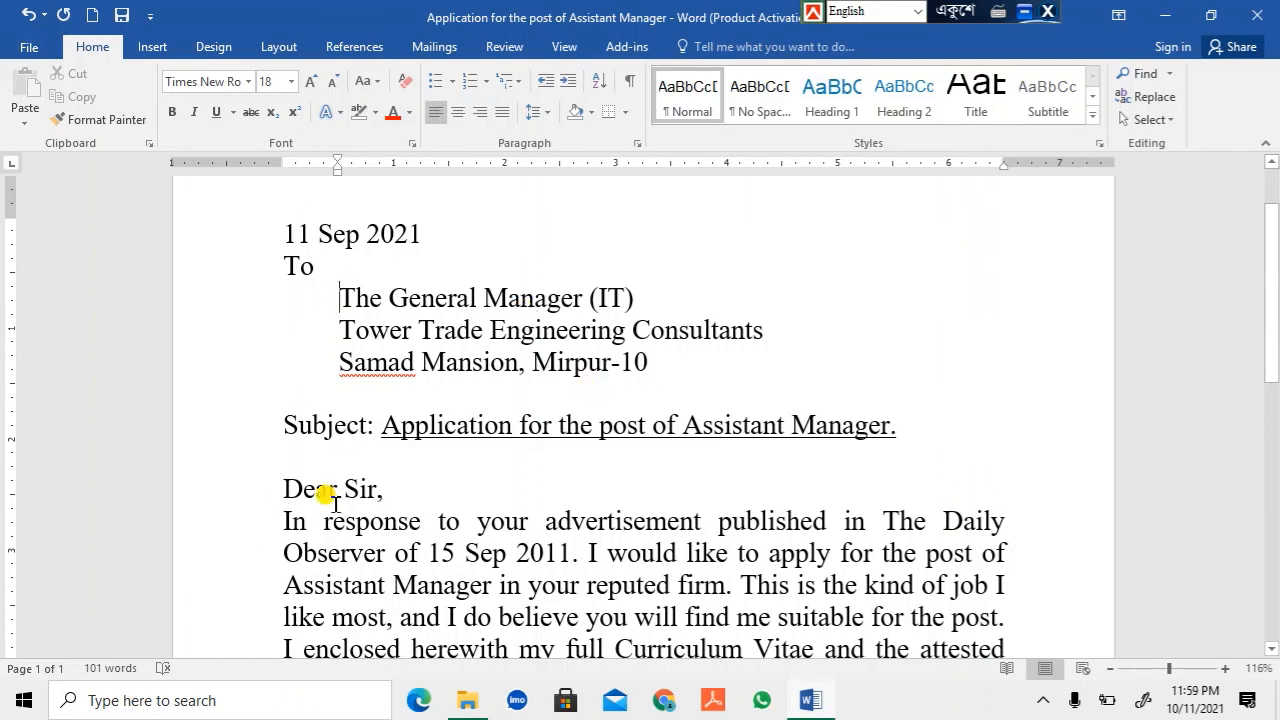
{"action": "left_click", "coordinate": [391, 488]}
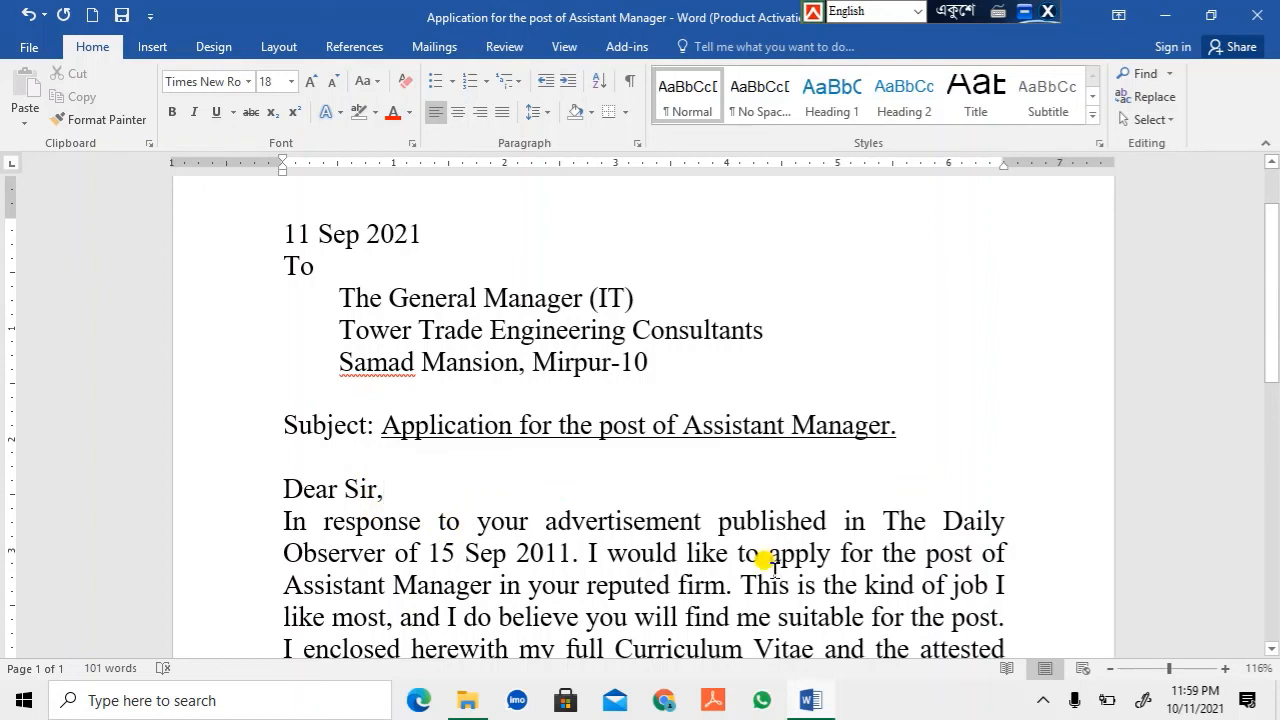
{"action": "key", "text": "Delete"}
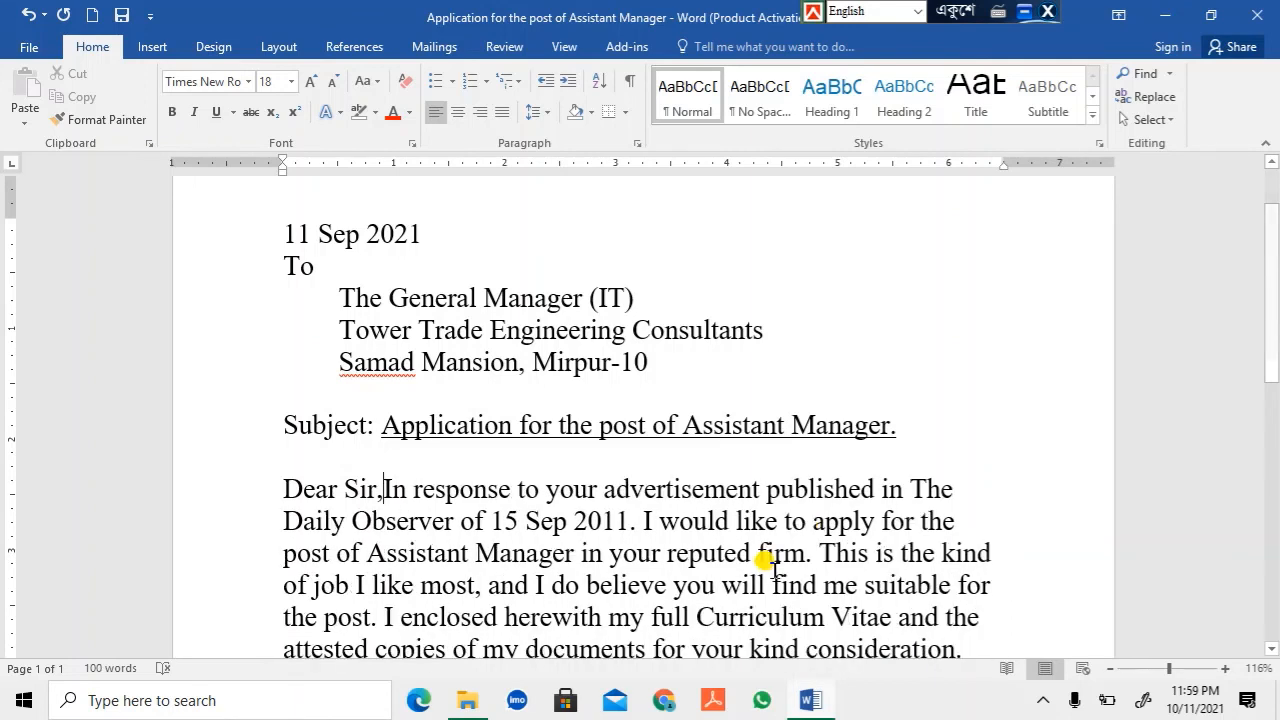
{"action": "key", "text": "Return"}
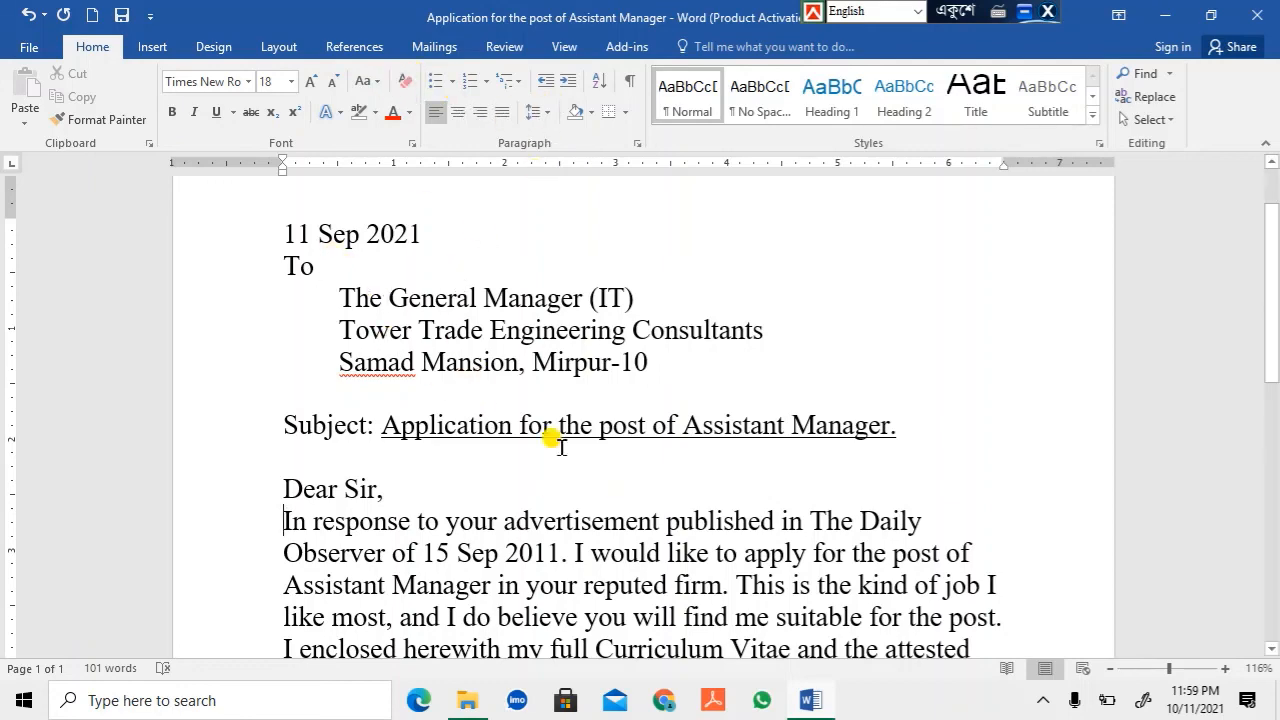
Justify the letter's body paragraph that begins "In response to your advertisement".
{"action": "scroll", "coordinate": [508, 466], "scroll_direction": "down", "scroll_amount": 4}
{"action": "scroll", "coordinate": [508, 429], "scroll_direction": "up", "scroll_amount": 4}
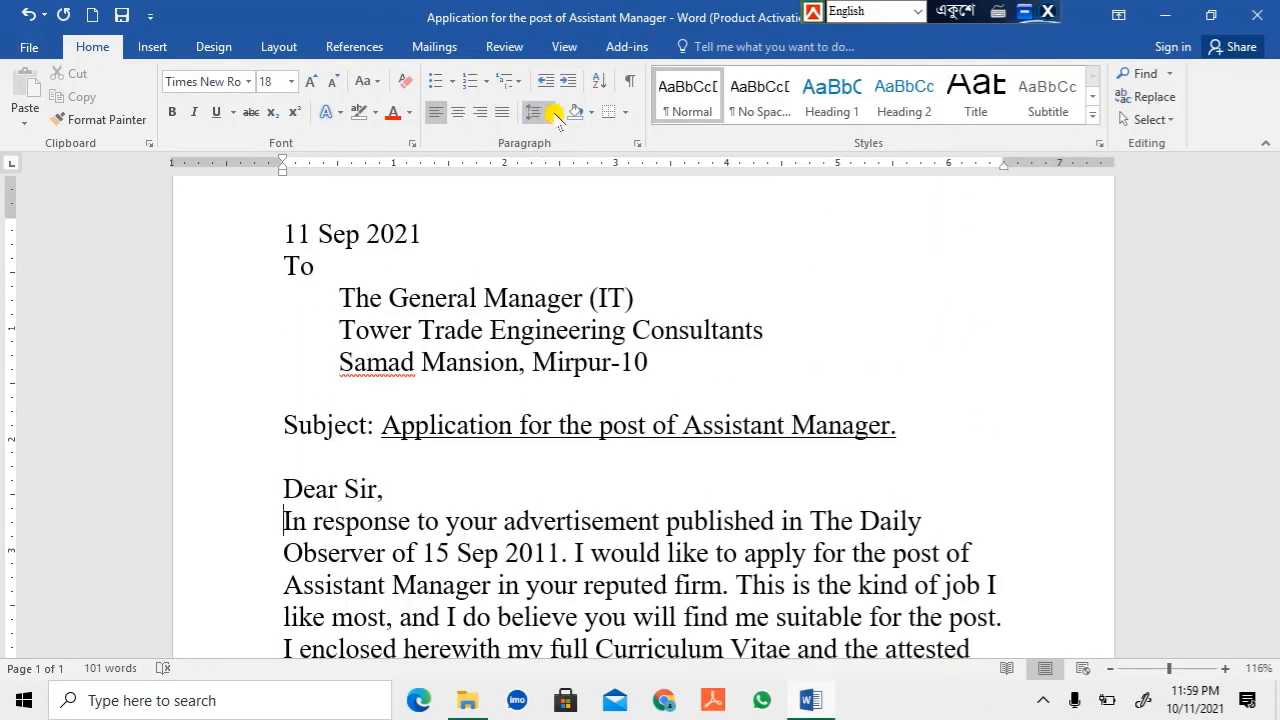
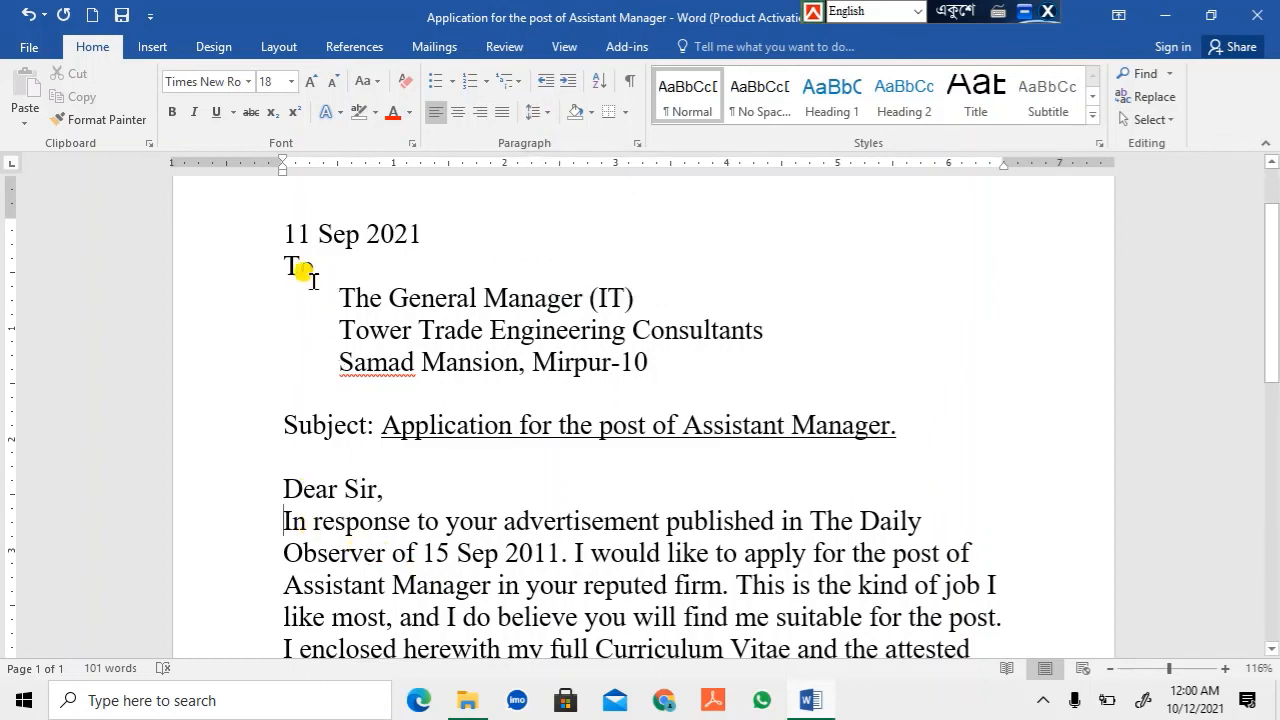
{"action": "scroll", "coordinate": [340, 330], "scroll_direction": "down", "scroll_amount": 1}
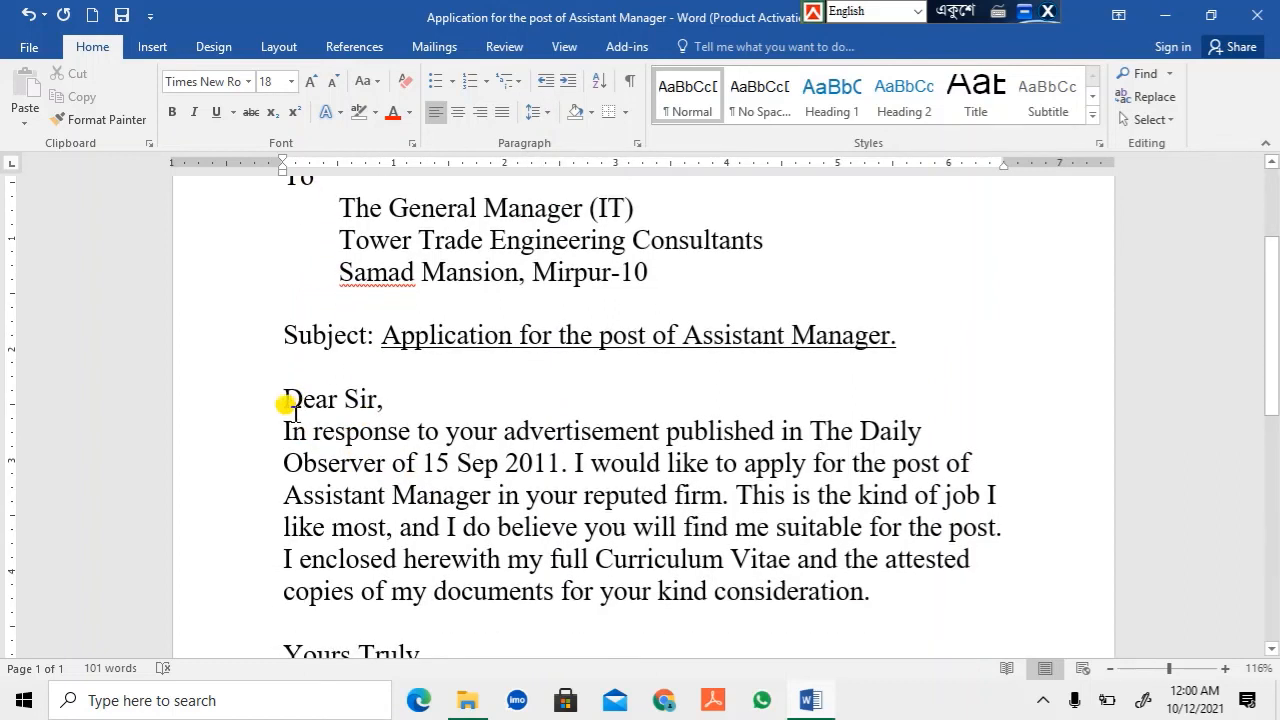
{"action": "left_click_drag", "start_coordinate": [285, 430], "coordinate": [740, 580]}
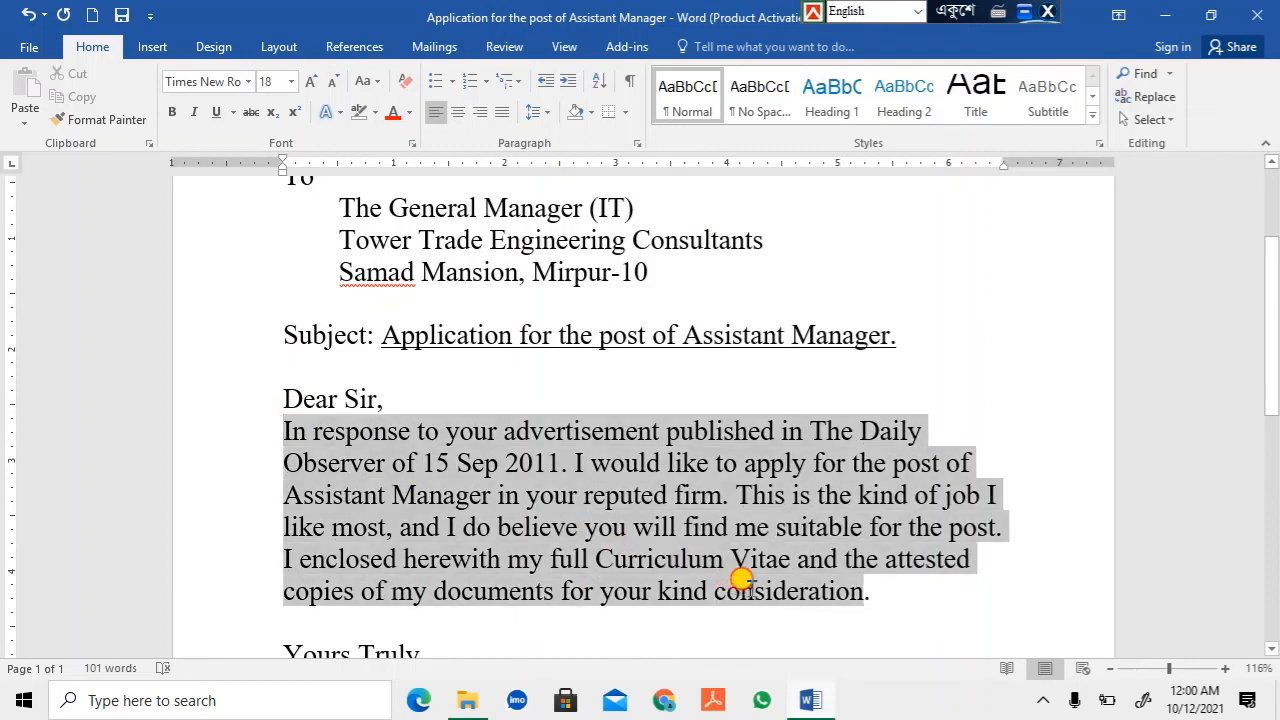
{"action": "left_click_drag", "start_coordinate": [828, 582], "coordinate": [872, 586]}
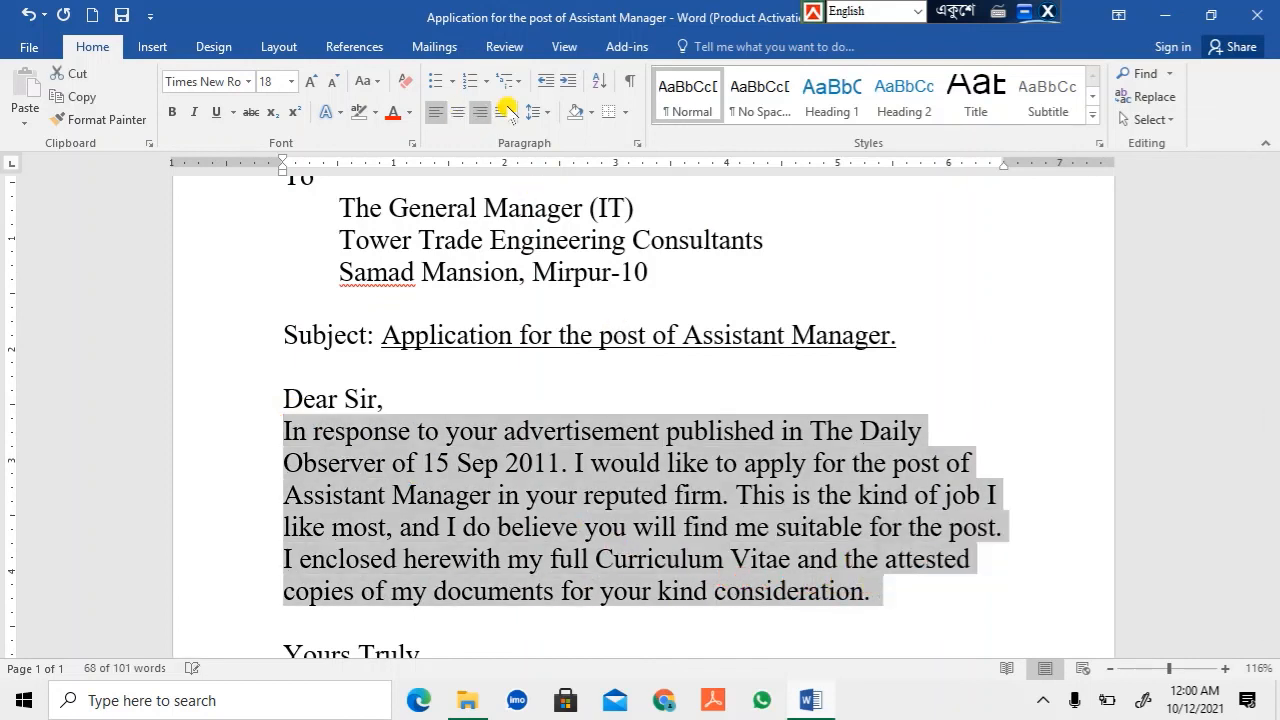
{"action": "left_click", "coordinate": [504, 111]}
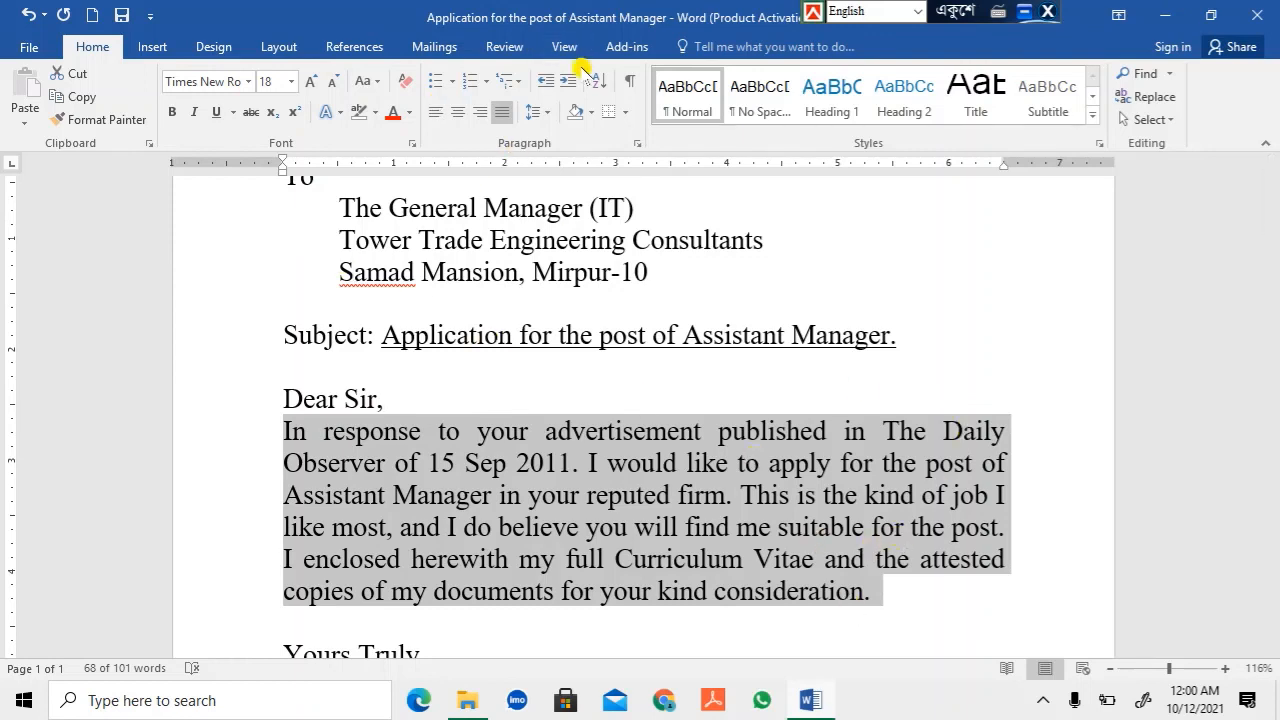
Set the line spacing of the justified body paragraph to 1.15.
{"action": "left_click", "coordinate": [545, 114]}
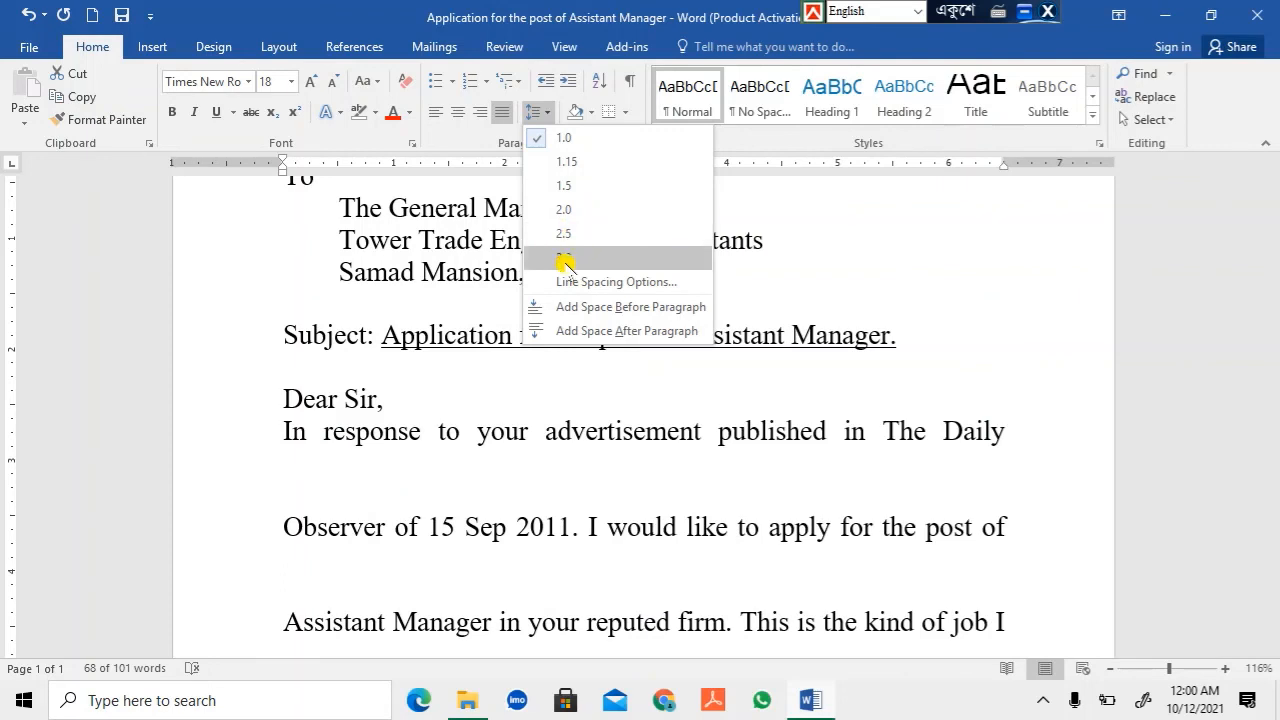
{"action": "left_click", "coordinate": [570, 161]}
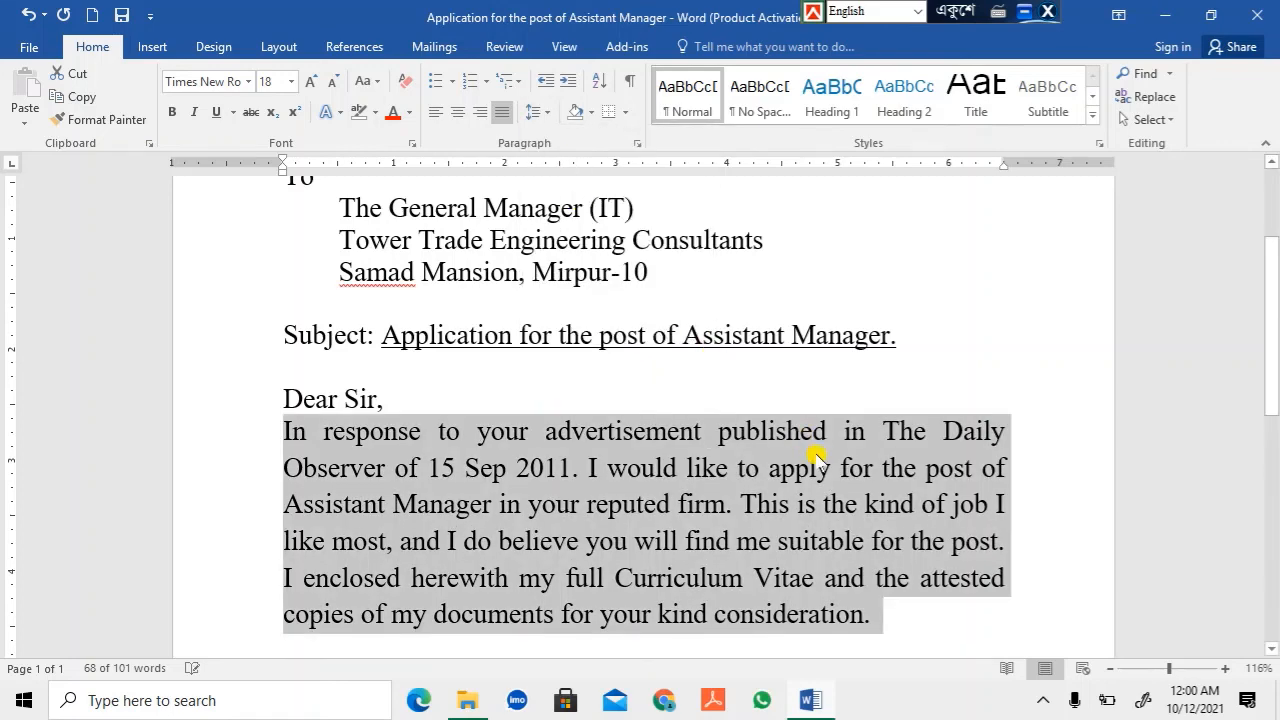
{"action": "scroll", "coordinate": [850, 450], "scroll_direction": "down", "scroll_amount": 3}
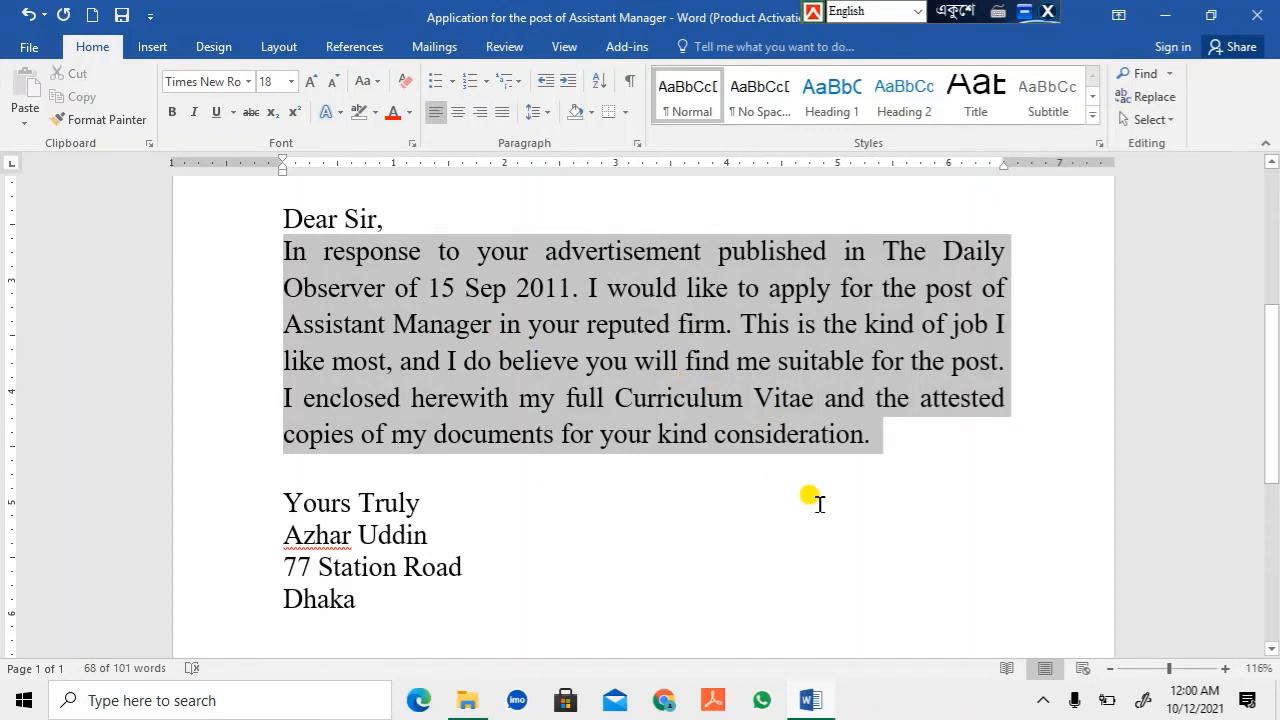
{"action": "left_click", "coordinate": [811, 500]}
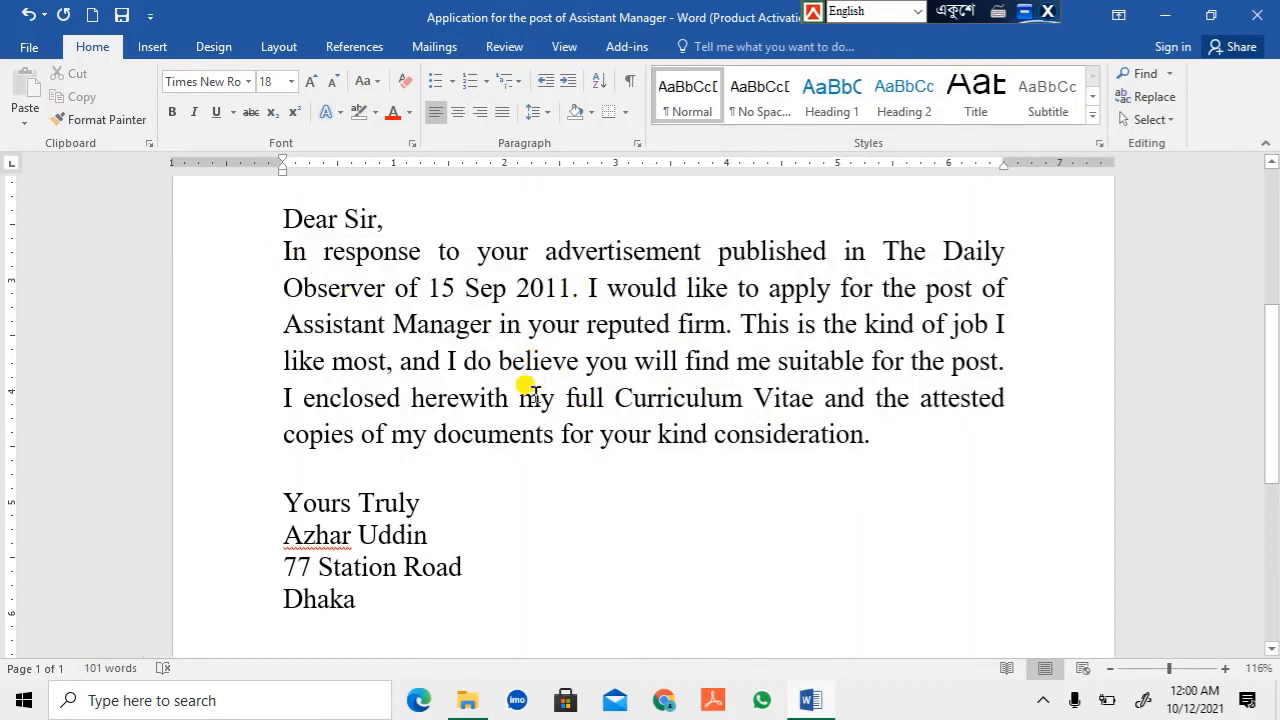
Set the line spacing of the "Dear Sir," line to 1.15.
{"action": "scroll", "coordinate": [380, 418], "scroll_direction": "up", "scroll_amount": 3}
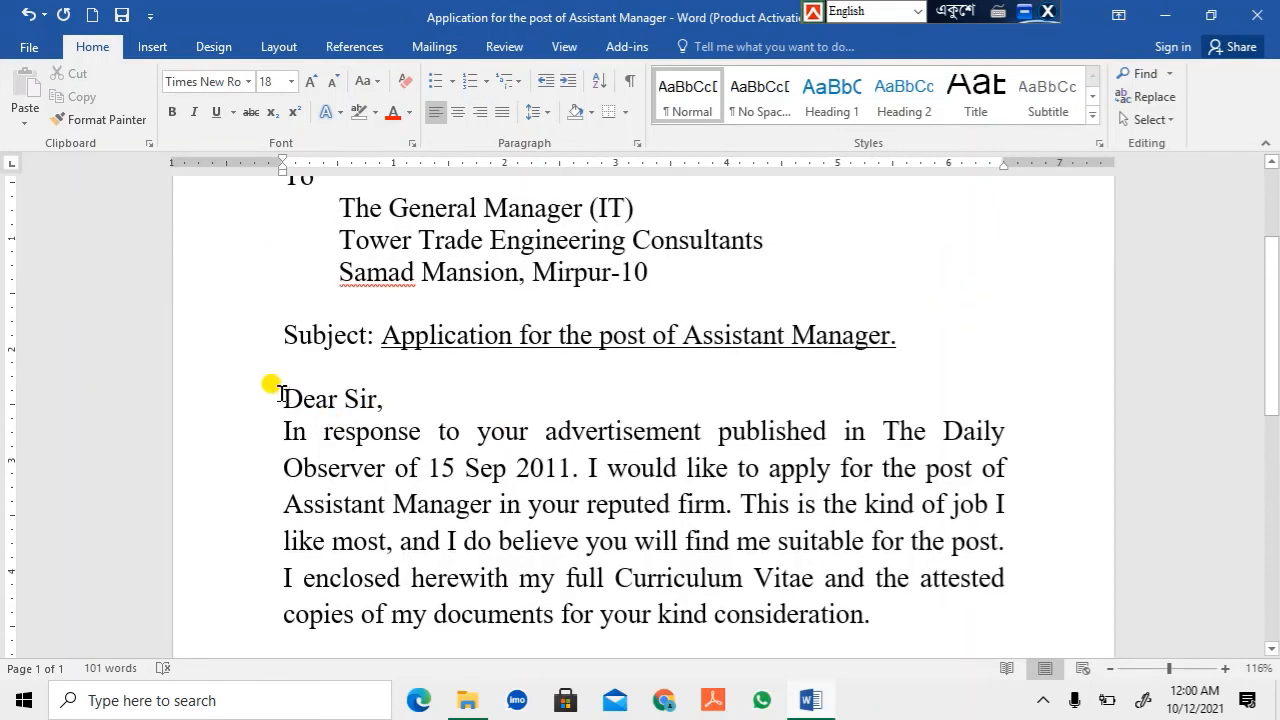
{"action": "left_click_drag", "start_coordinate": [286, 390], "coordinate": [392, 395]}
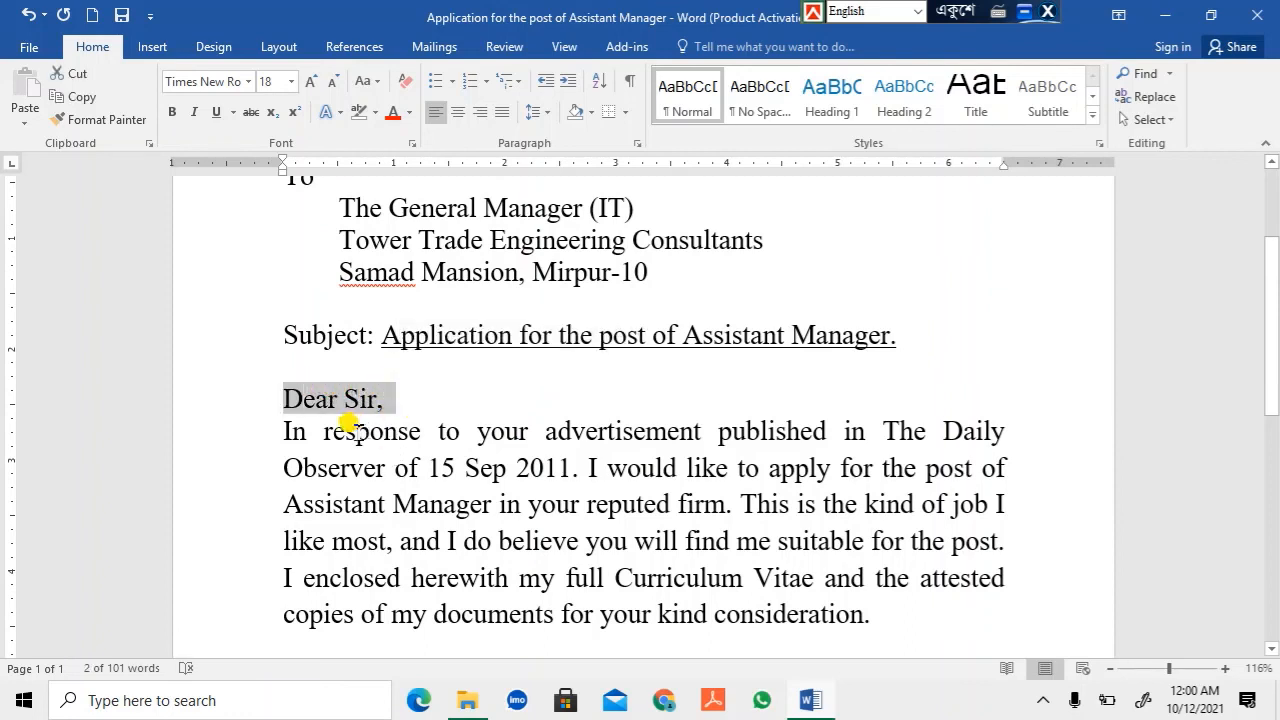
{"action": "left_click", "coordinate": [533, 112]}
{"action": "left_click", "coordinate": [563, 161]}
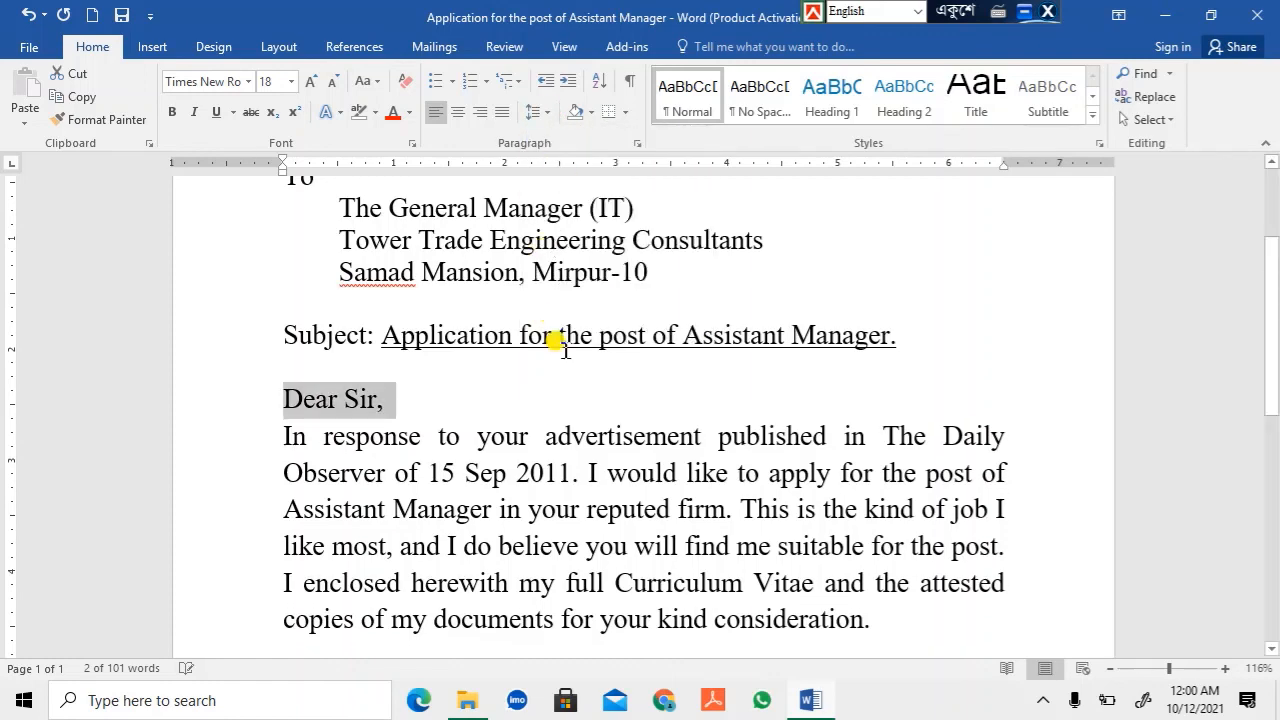
Review the detailed line spacing options for the three indented recipient lines and accept the dialog's settings.
{"action": "scroll", "coordinate": [550, 350], "scroll_direction": "up", "scroll_amount": 5}
{"action": "left_click", "coordinate": [333, 383]}
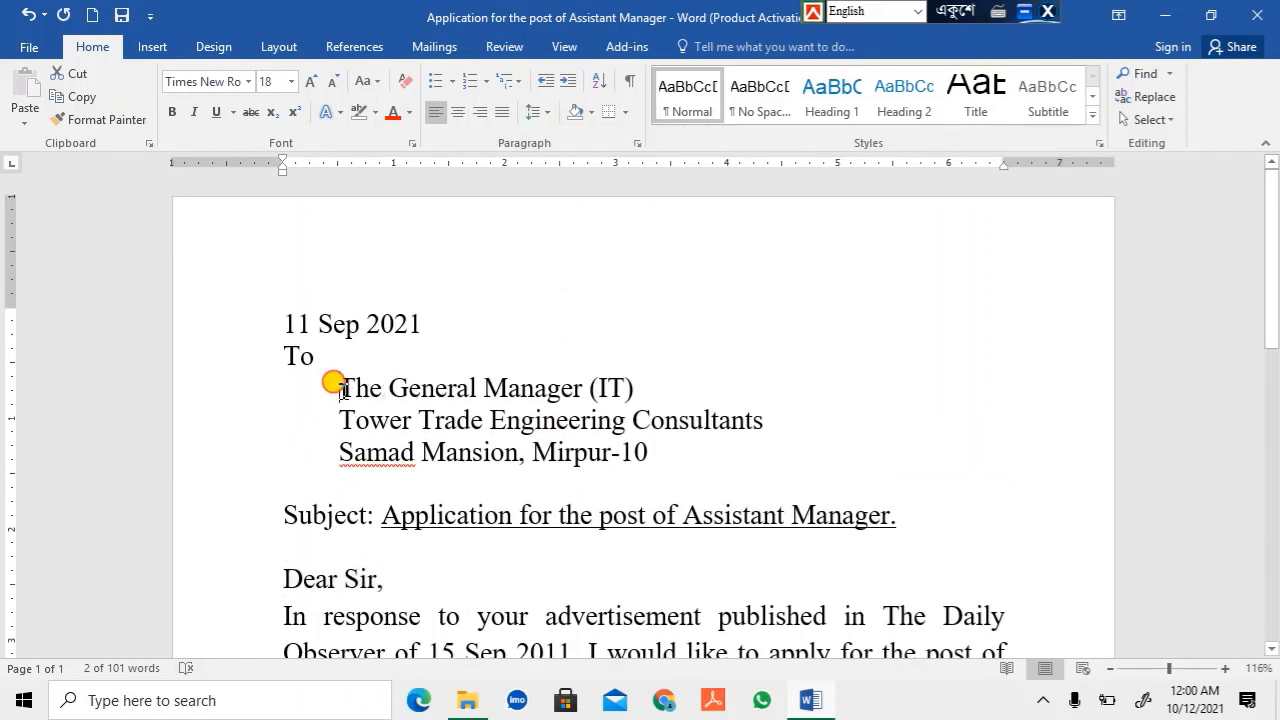
{"action": "scroll", "coordinate": [500, 440], "scroll_direction": "down", "scroll_amount": 2}
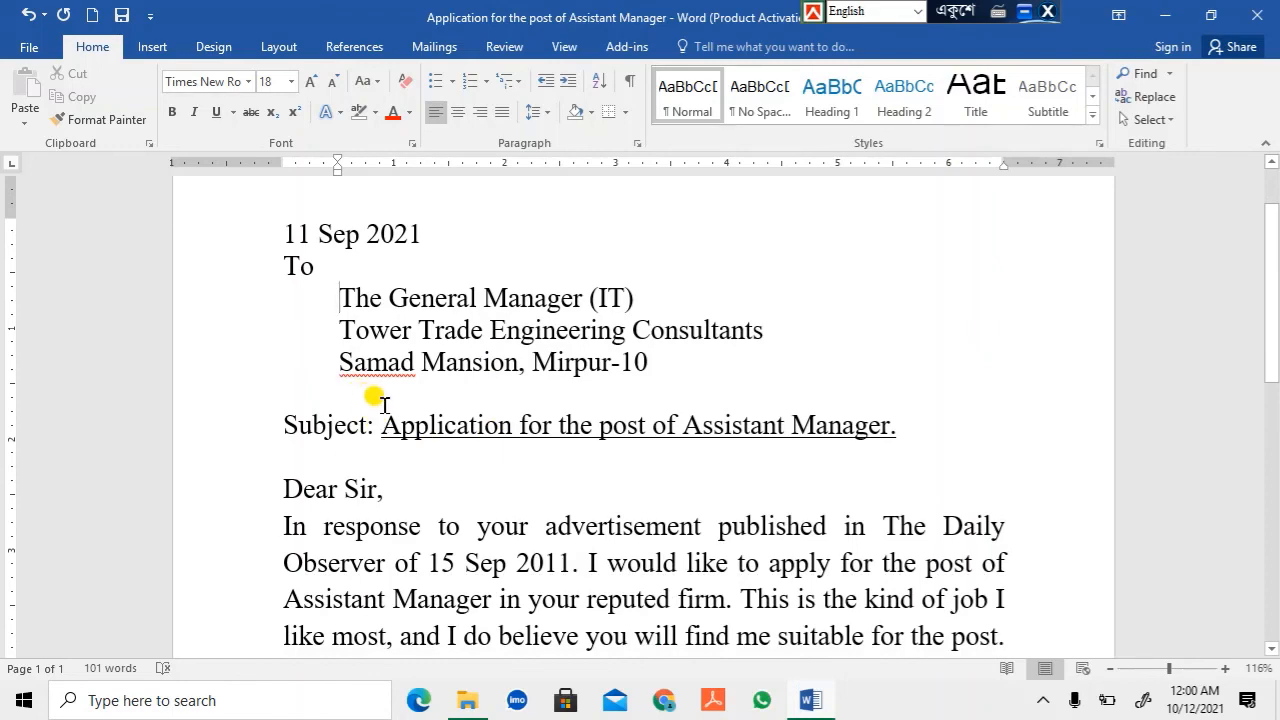
{"action": "scroll", "coordinate": [434, 420], "scroll_direction": "down", "scroll_amount": 9}
{"action": "scroll", "coordinate": [380, 300], "scroll_direction": "up", "scroll_amount": 7}
{"action": "scroll", "coordinate": [400, 240], "scroll_direction": "up", "scroll_amount": 1}
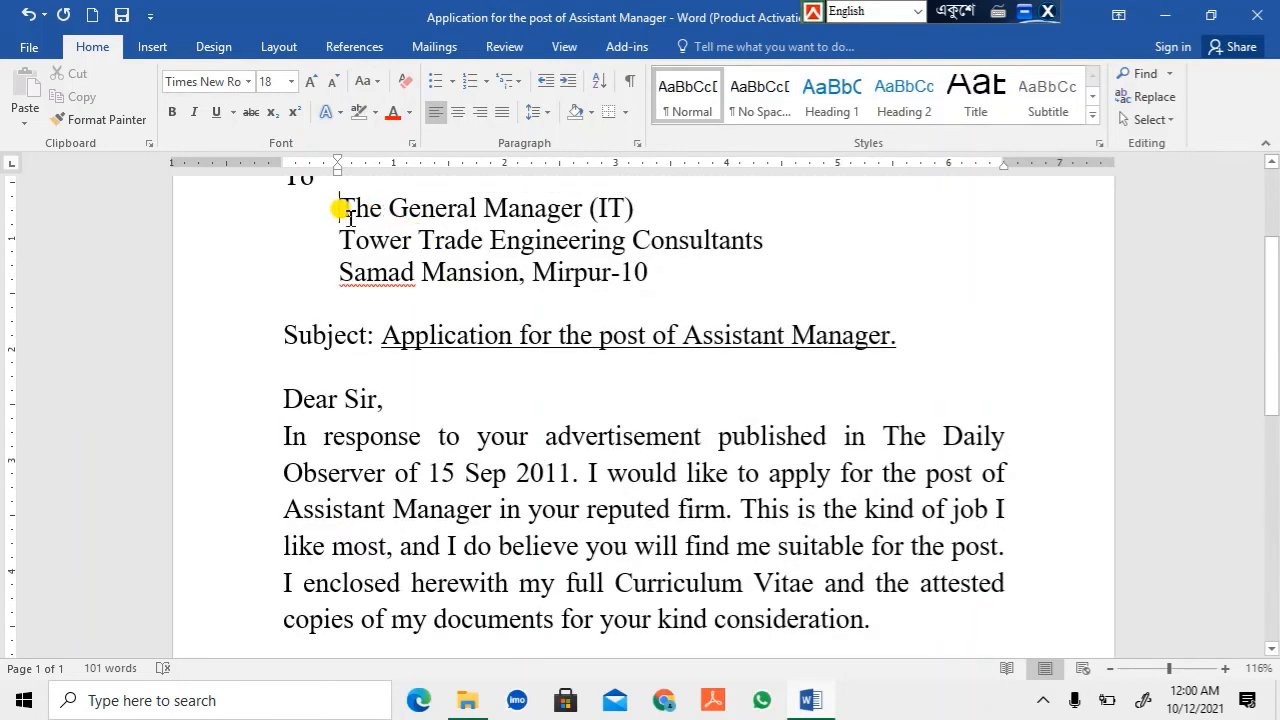
{"action": "left_click_drag", "start_coordinate": [331, 206], "coordinate": [648, 254]}
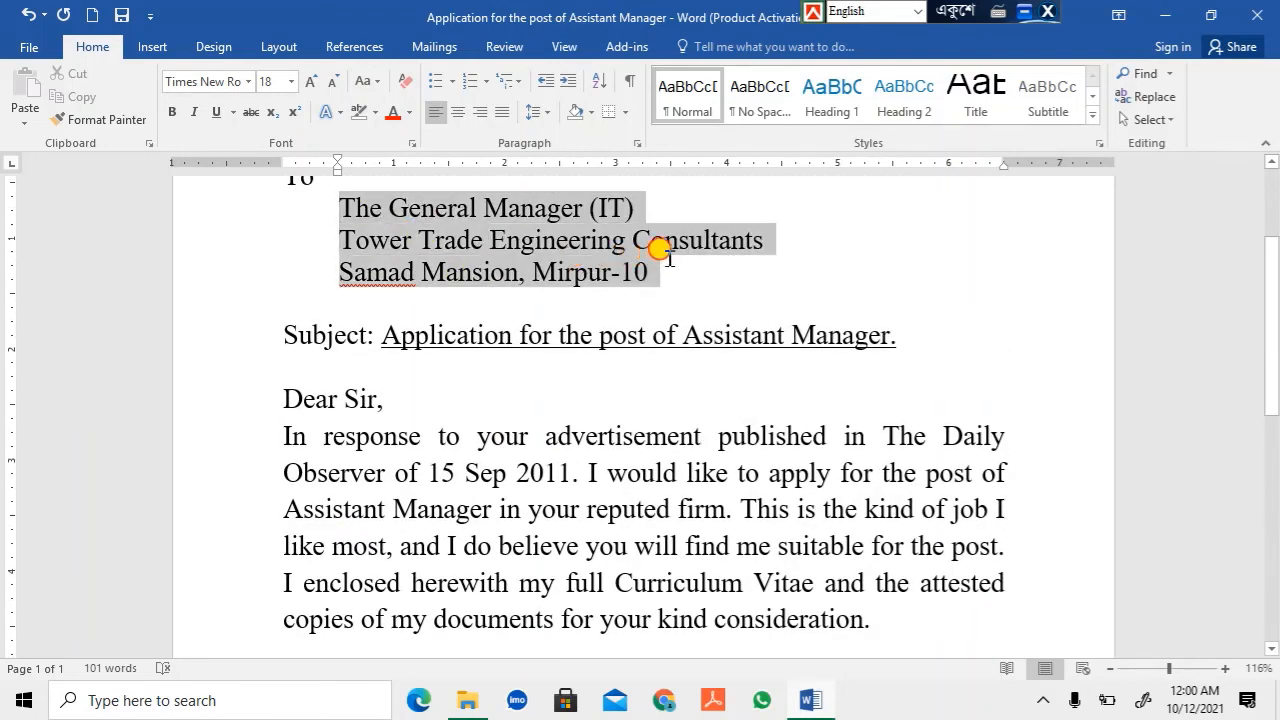
{"action": "left_click", "coordinate": [545, 112]}
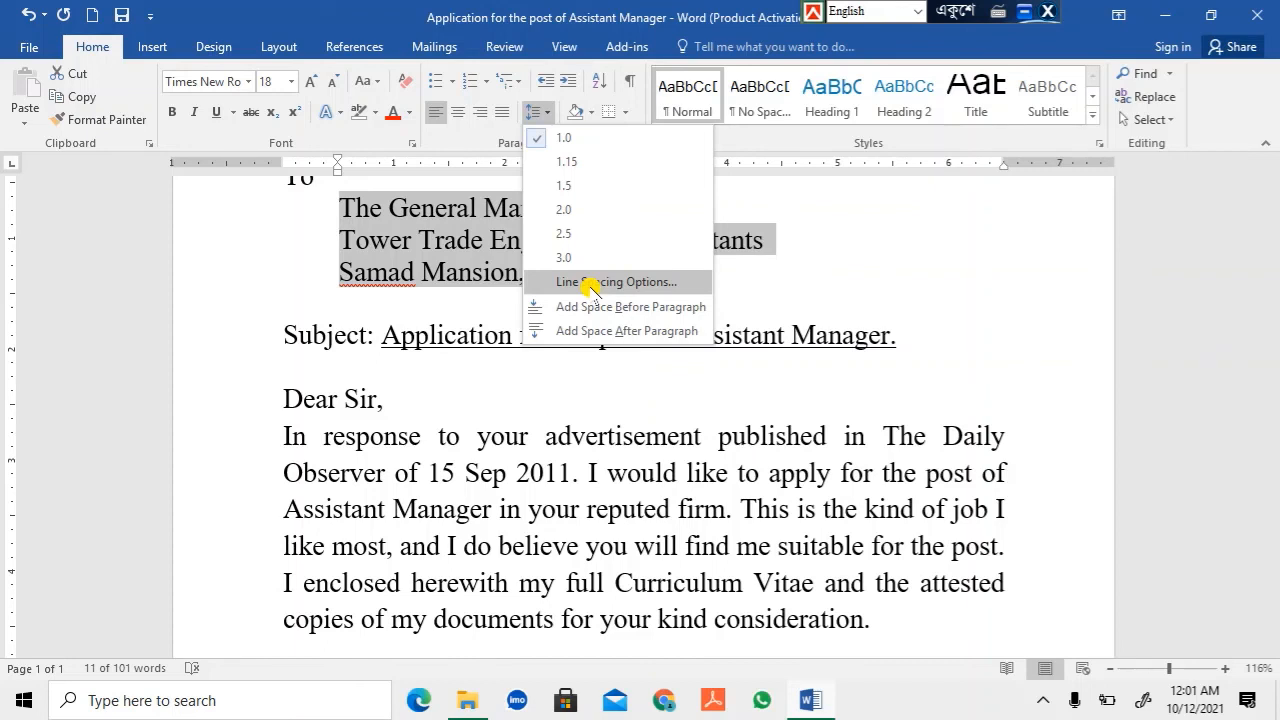
{"action": "left_click", "coordinate": [637, 283]}
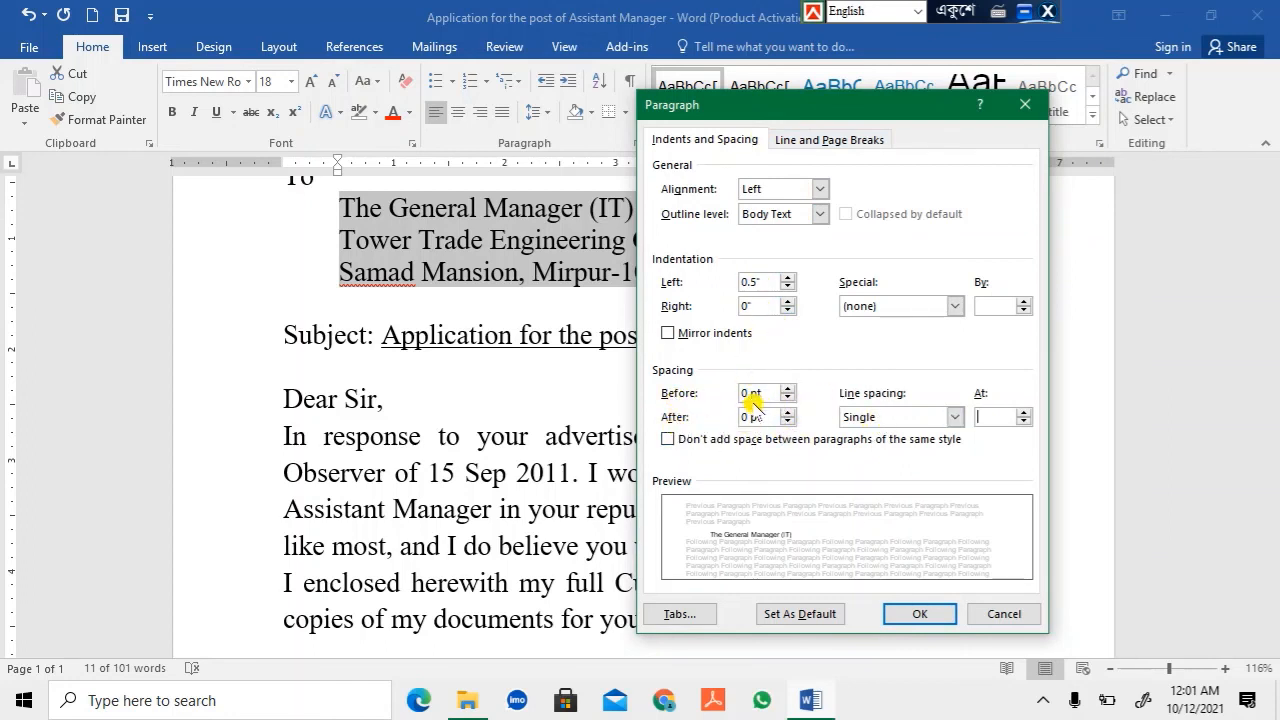
{"action": "left_click", "coordinate": [926, 613]}
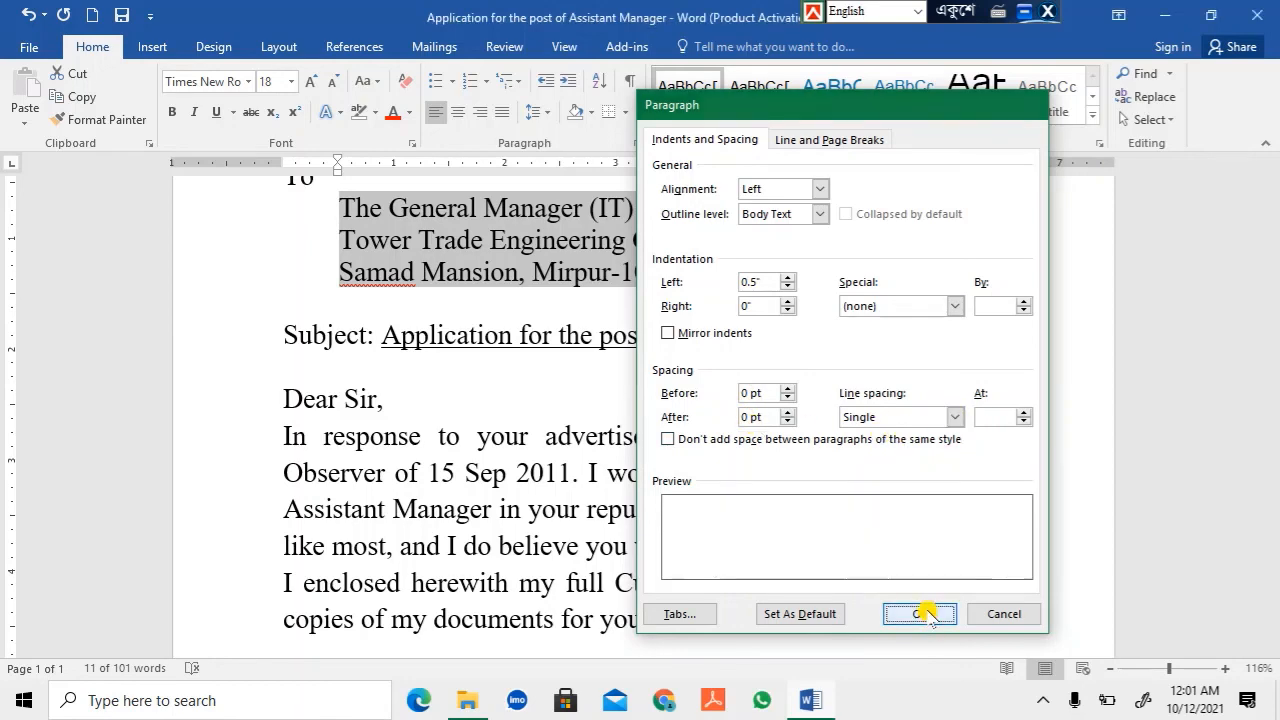
{"action": "left_click", "coordinate": [536, 234]}
{"action": "left_click_drag", "start_coordinate": [341, 210], "coordinate": [657, 258]}
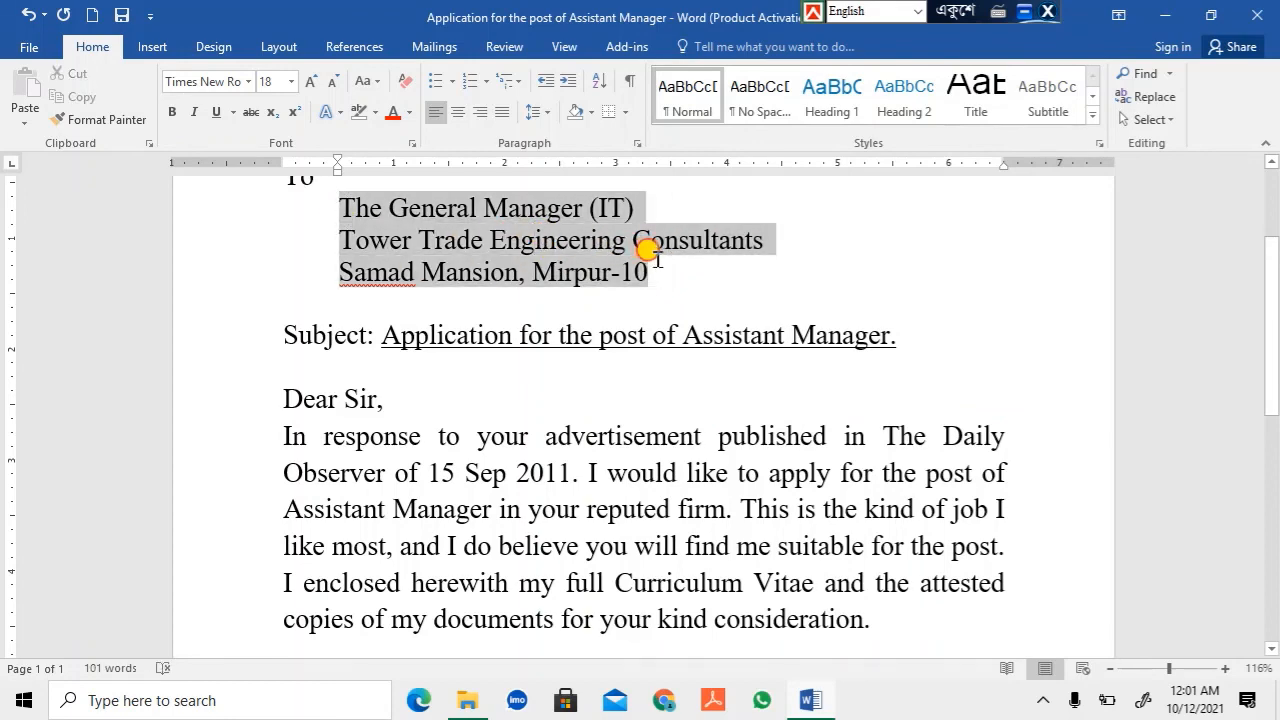
{"action": "scroll", "coordinate": [600, 486], "scroll_direction": "down", "scroll_amount": 5}
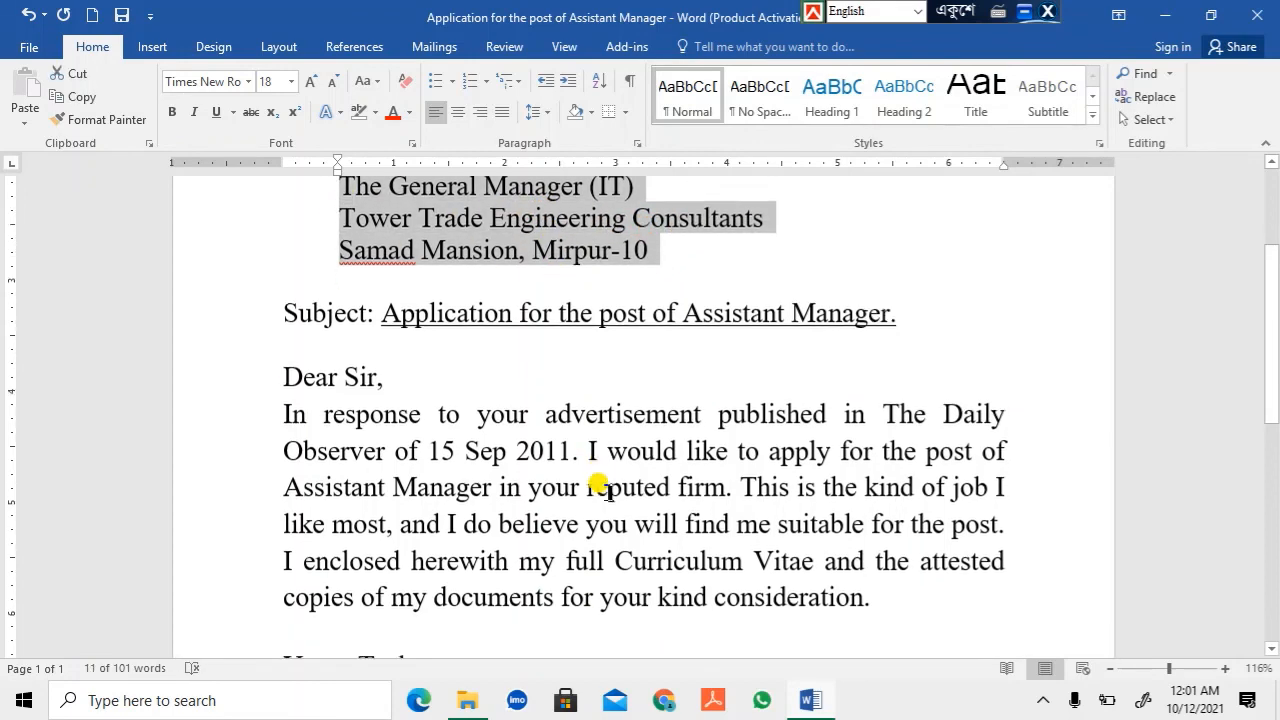
{"action": "left_click", "coordinate": [530, 432]}
{"action": "scroll", "coordinate": [525, 370], "scroll_direction": "up", "scroll_amount": 8}
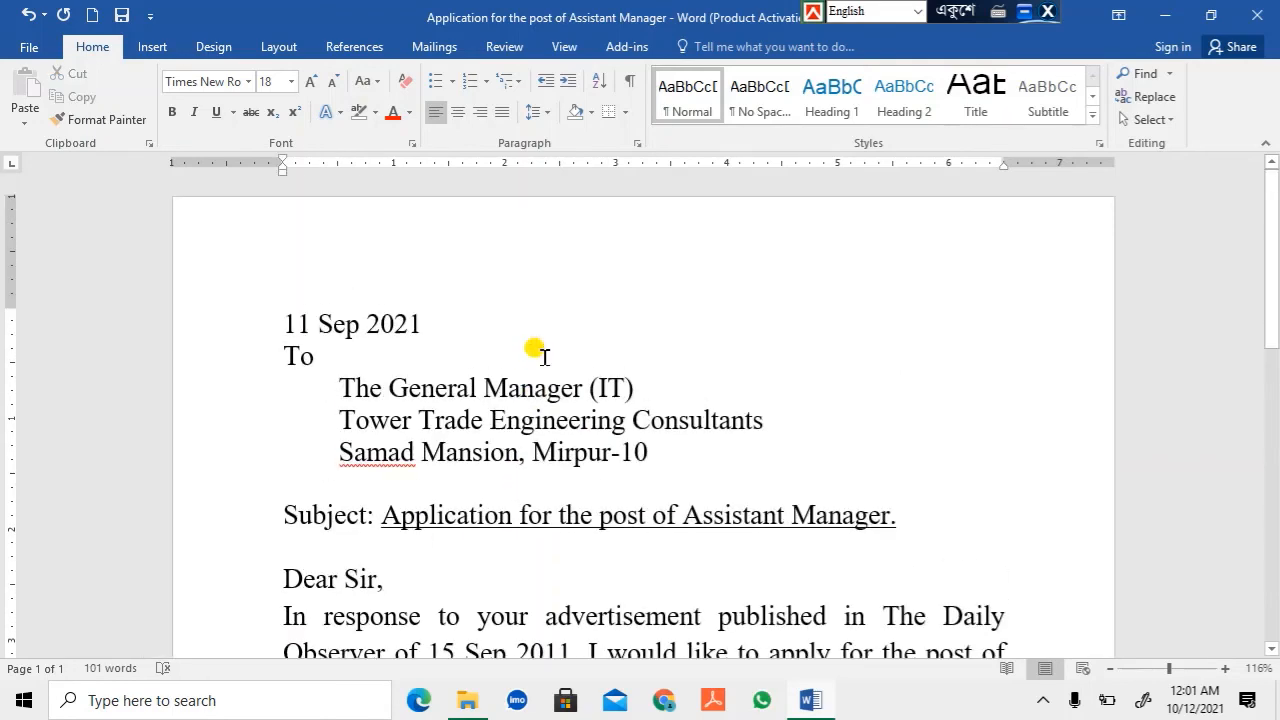
{"action": "left_click", "coordinate": [279, 316]}
{"action": "scroll", "coordinate": [700, 380], "scroll_direction": "down", "scroll_amount": 5}
{"action": "scroll", "coordinate": [600, 370], "scroll_direction": "up", "scroll_amount": 5}
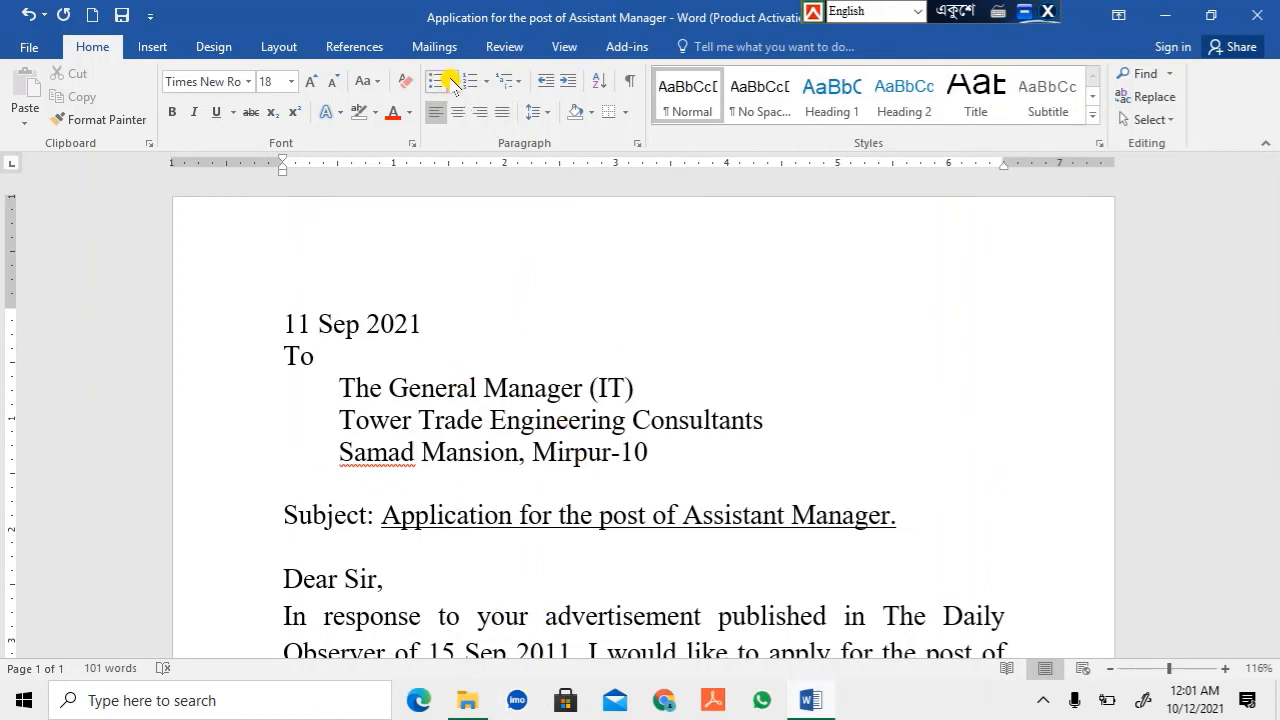
{"action": "scroll", "coordinate": [388, 430], "scroll_direction": "down", "scroll_amount": 1}
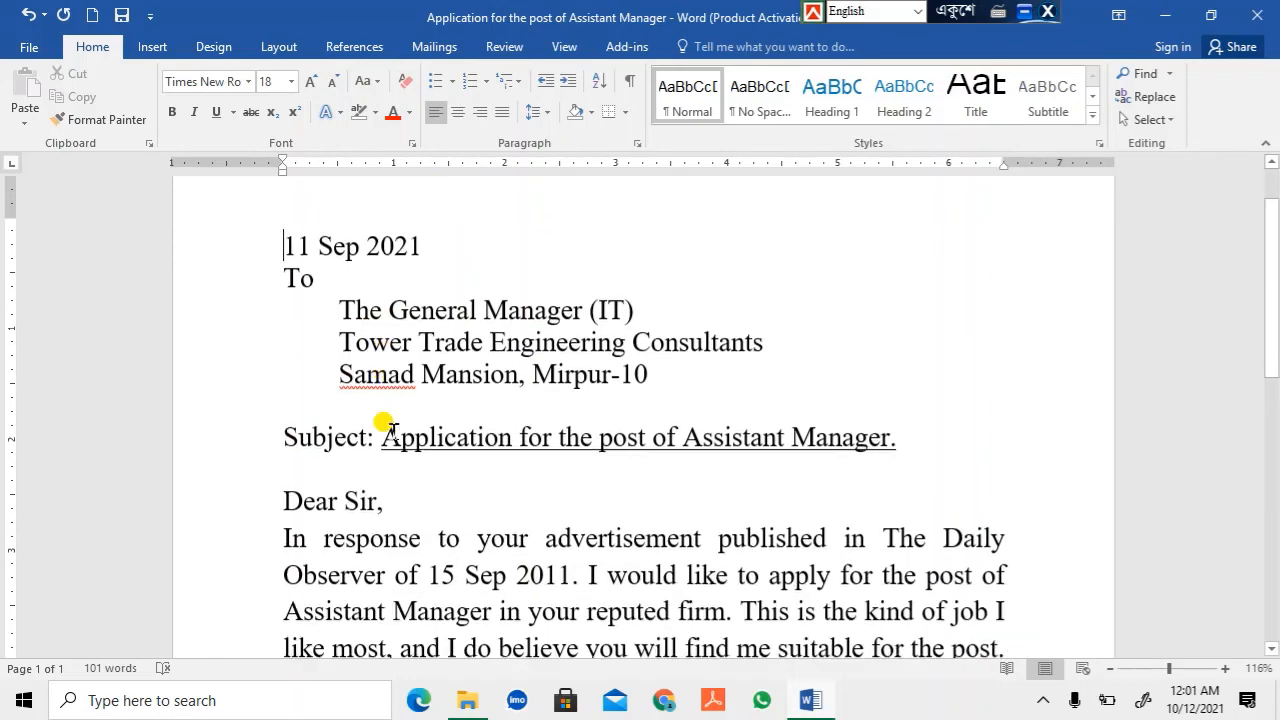
{"action": "scroll", "coordinate": [391, 443], "scroll_direction": "down", "scroll_amount": 8}
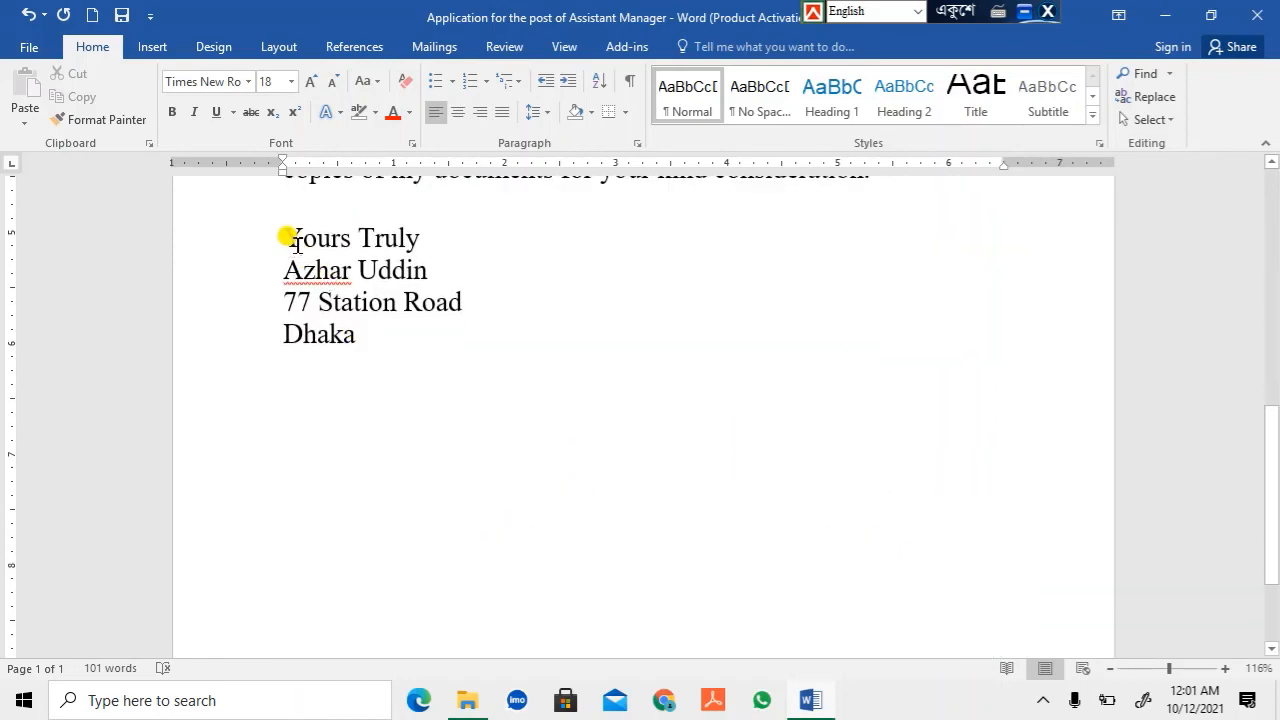
{"action": "scroll", "coordinate": [290, 240], "scroll_direction": "up", "scroll_amount": 8}
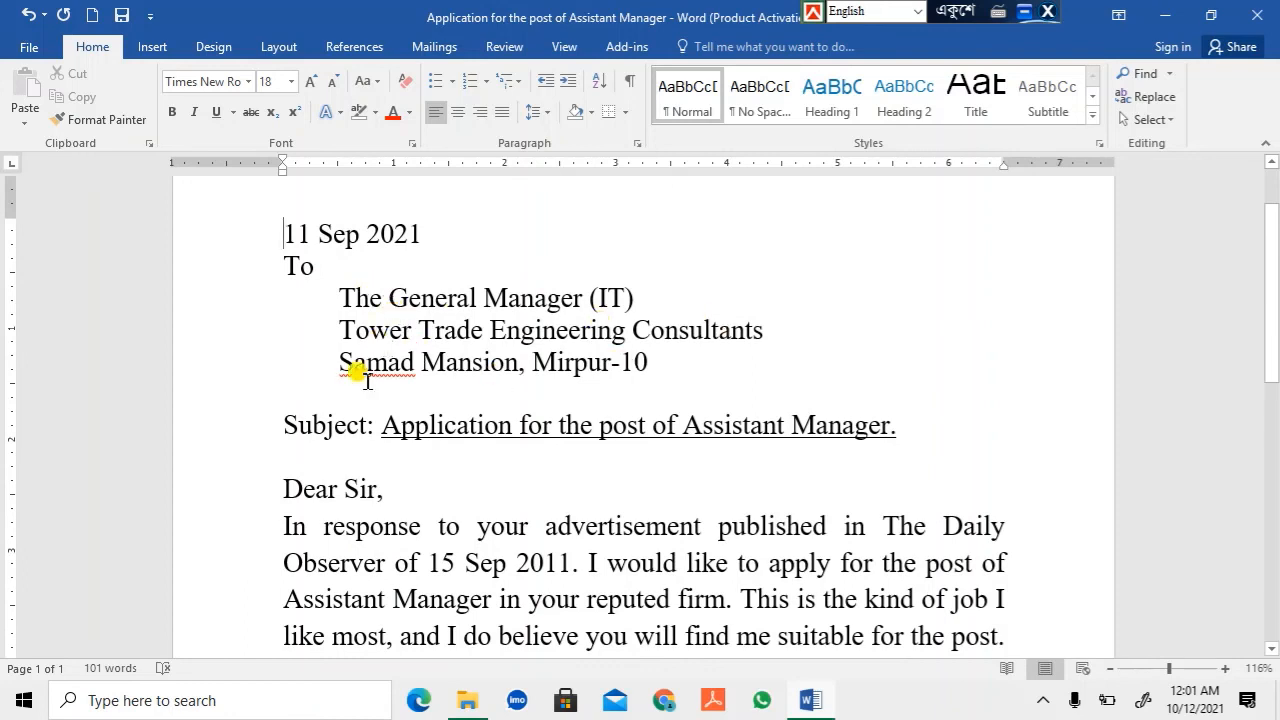
Add a four-diamond bullet to the "The General Manager (IT)" line.
{"action": "left_click", "coordinate": [333, 296]}
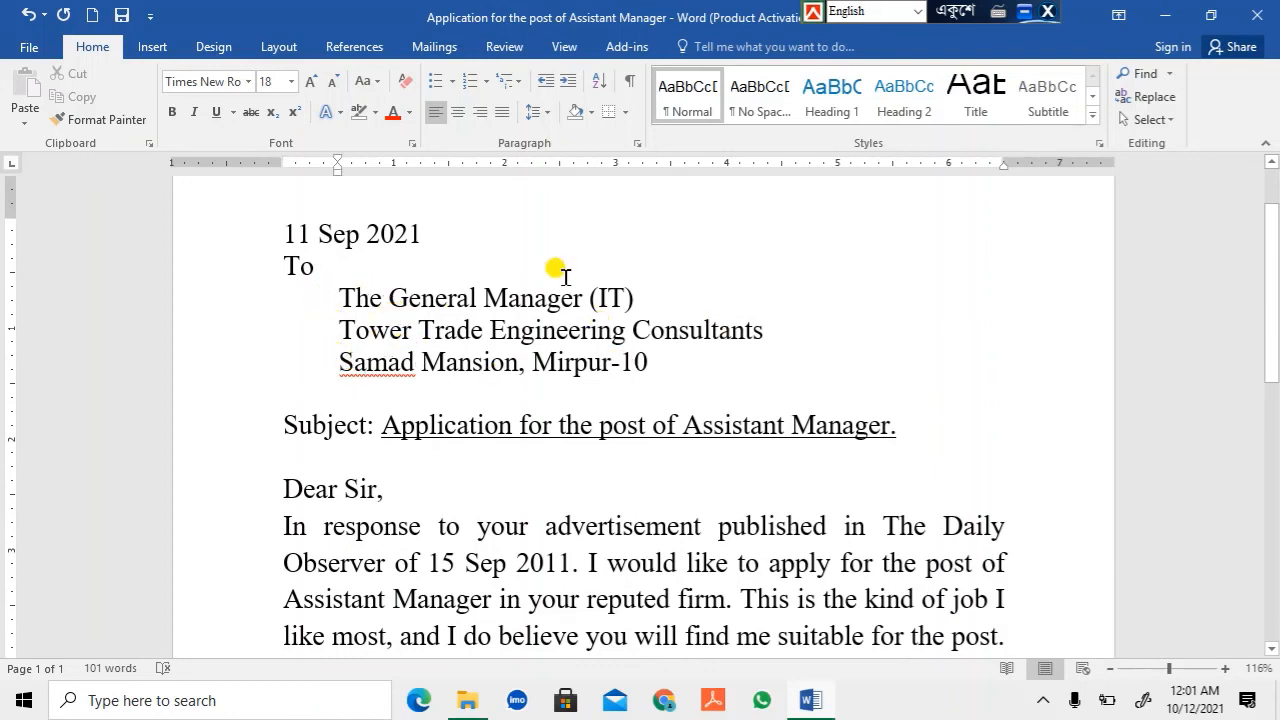
{"action": "left_click", "coordinate": [453, 80]}
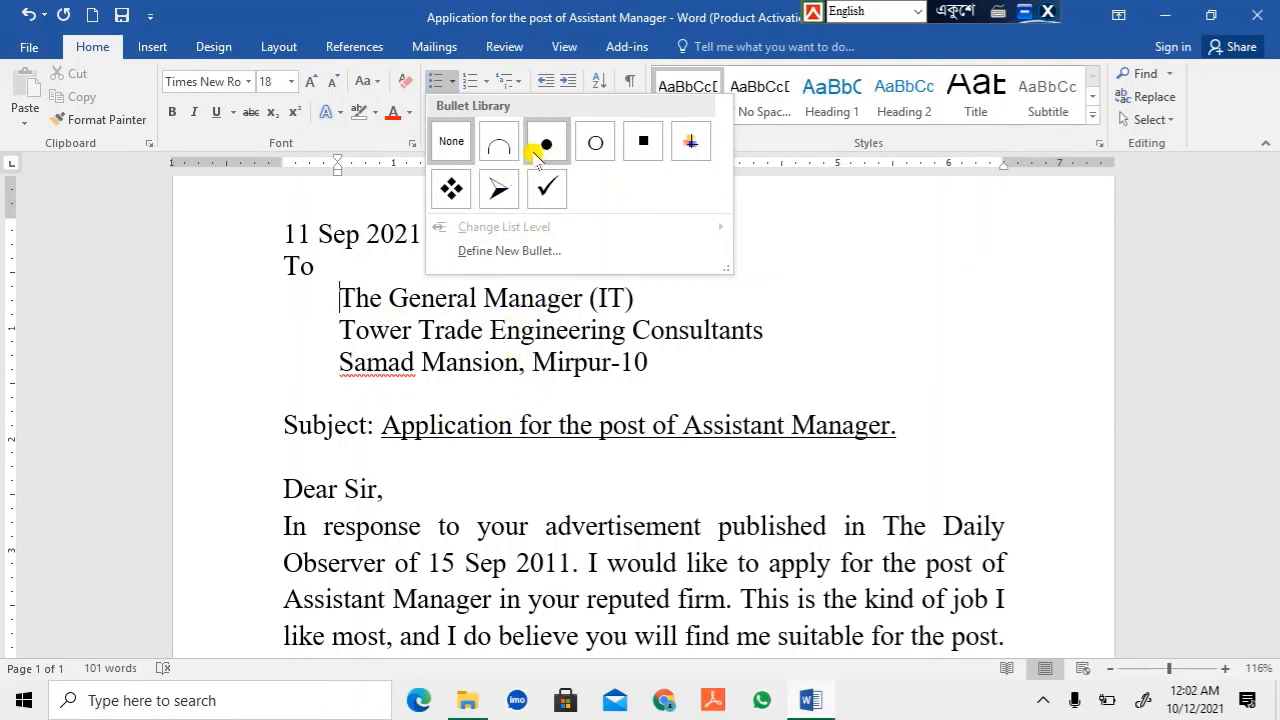
{"action": "left_click", "coordinate": [453, 190]}
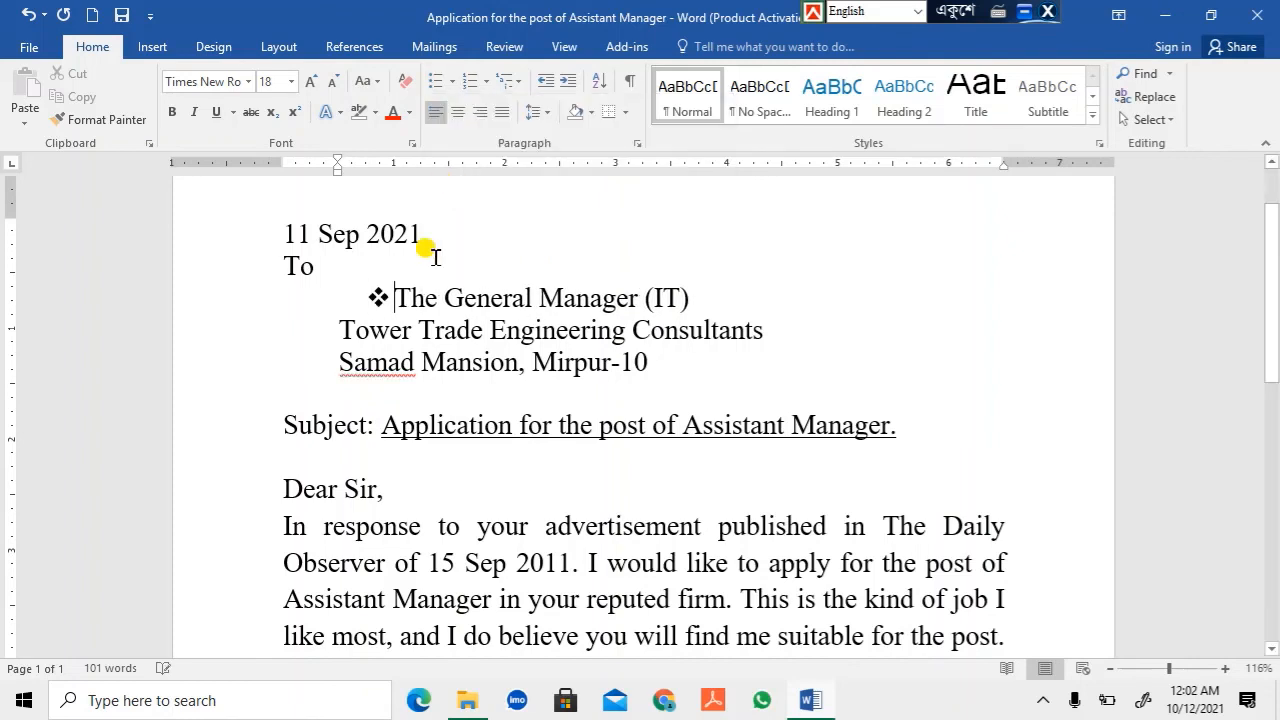
Add an arrowhead bullet to the "Tower Trade Engineering Consultants" line.
{"action": "left_click", "coordinate": [340, 329]}
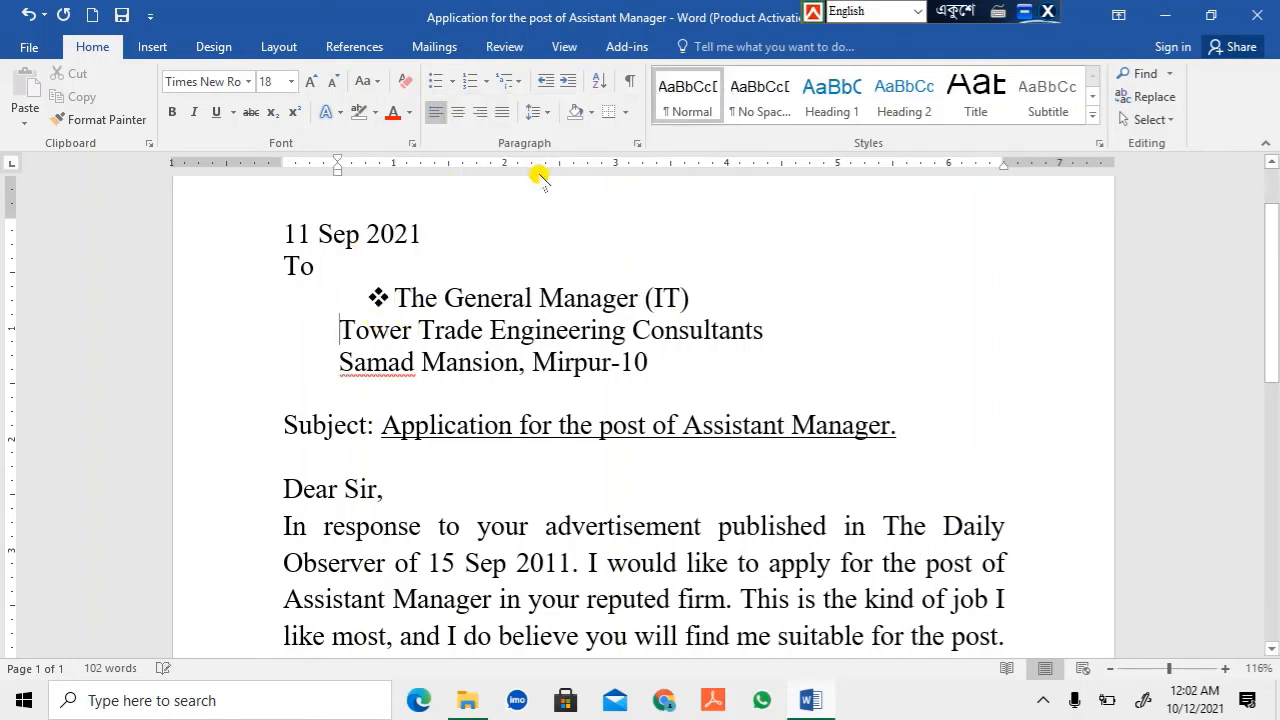
{"action": "left_click", "coordinate": [451, 80]}
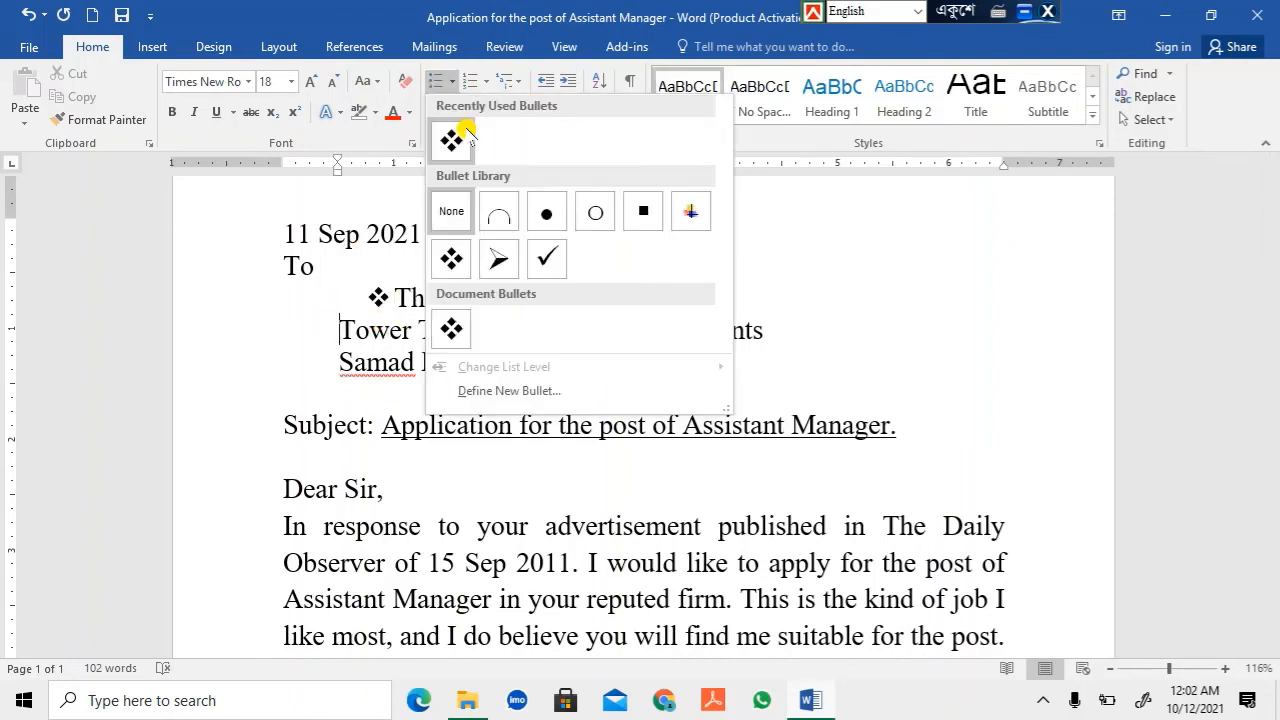
{"action": "left_click", "coordinate": [494, 258]}
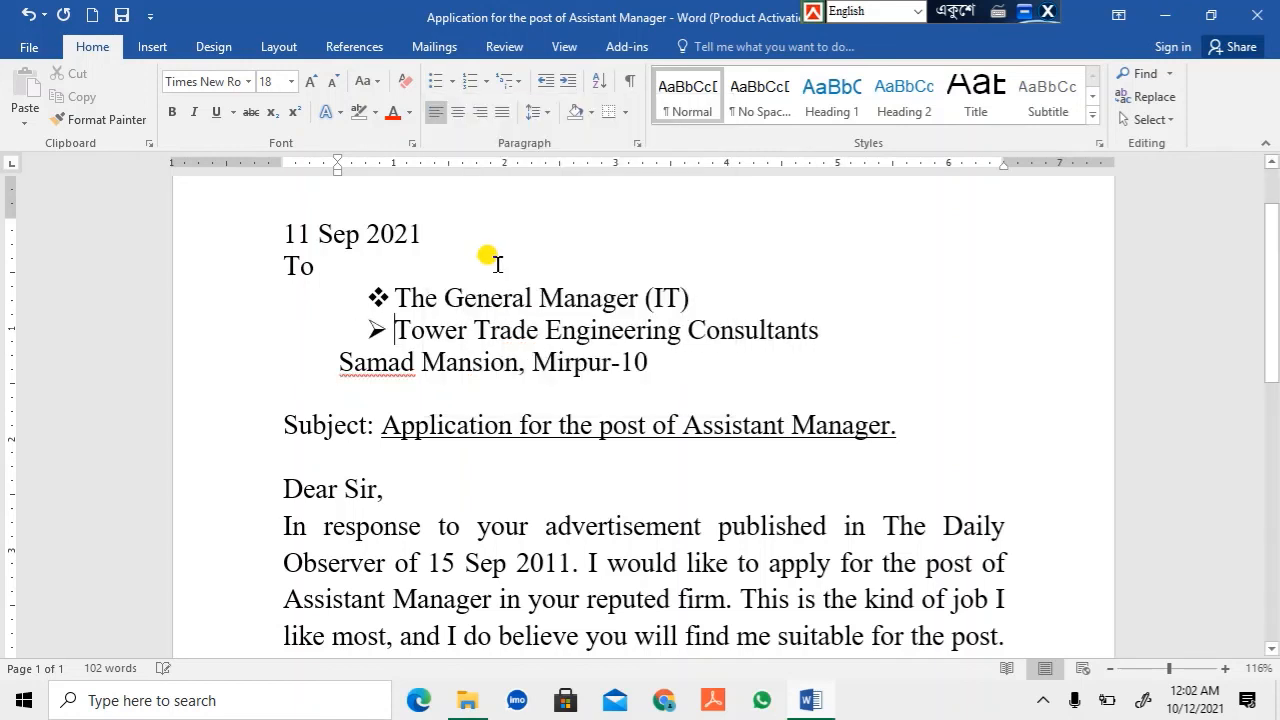
Add a hollow circle bullet to the third recipient line, just above the blank line before "Subject".
{"action": "left_click", "coordinate": [338, 360]}
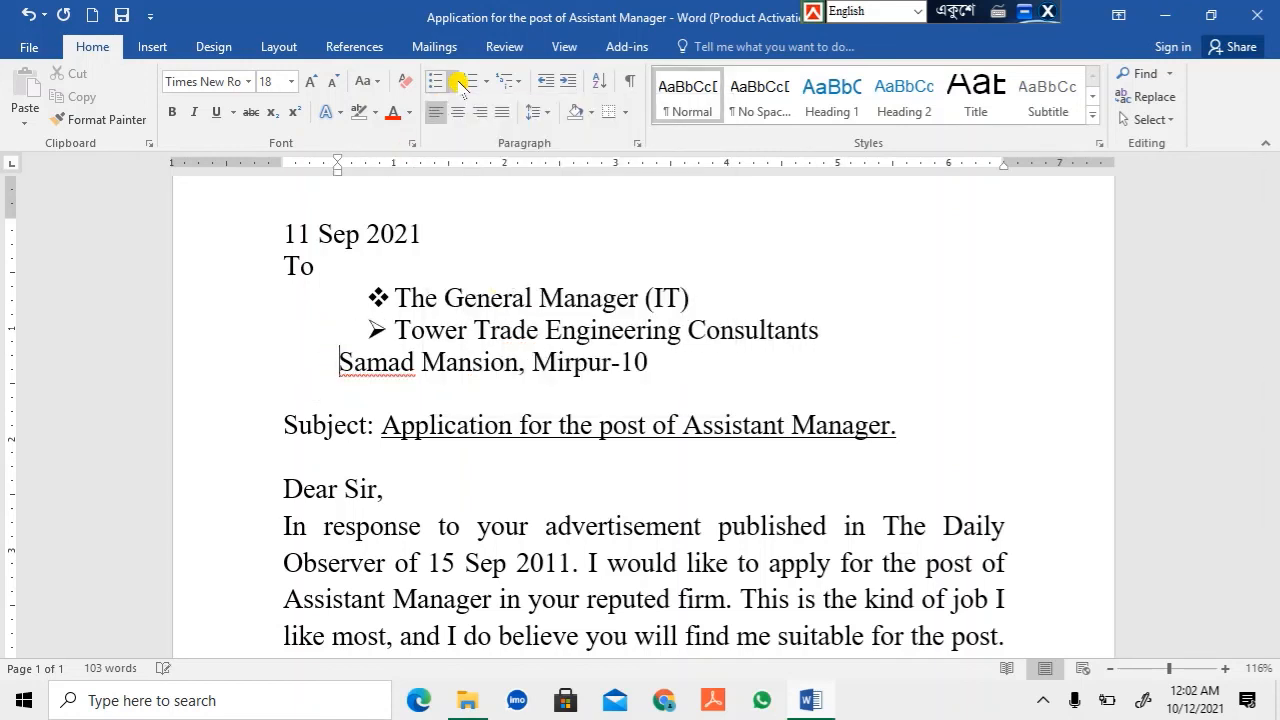
{"action": "left_click", "coordinate": [453, 81]}
{"action": "left_click", "coordinate": [597, 213]}
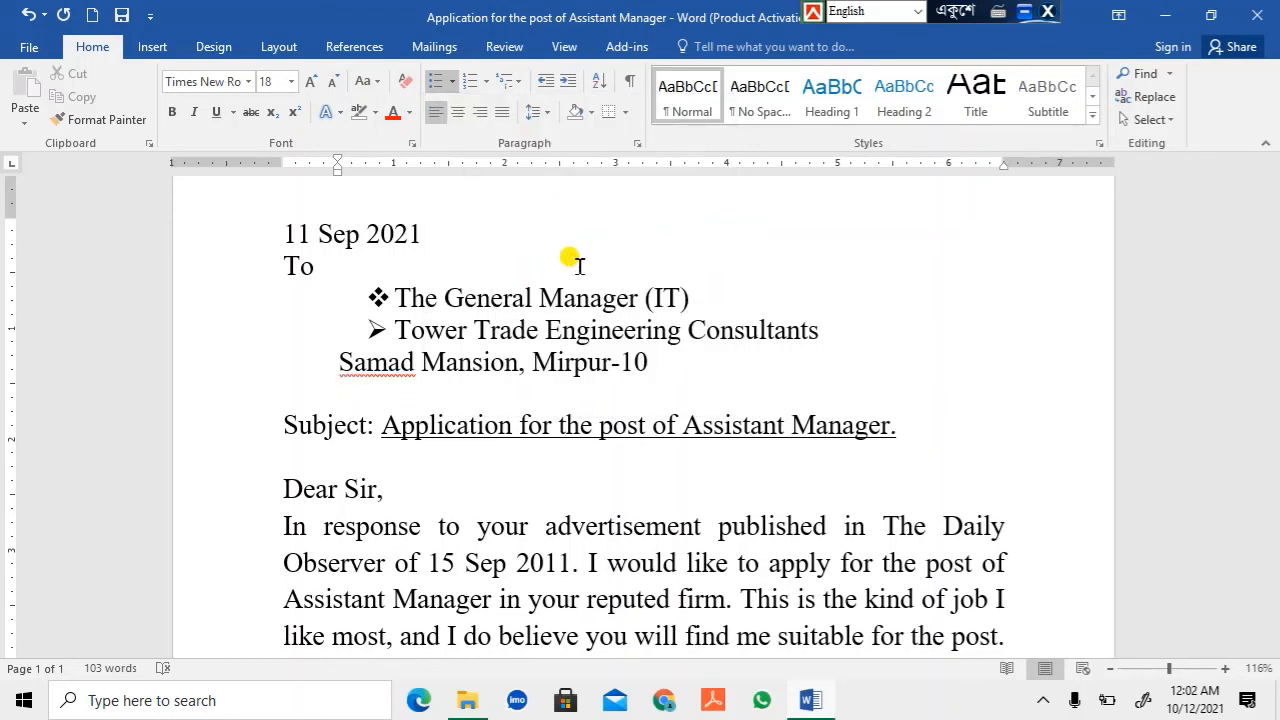
End the bulleted list after the "Samad Mansion, Mirpur-10" line and add an unbulleted line "Bbbbnnn" below it, followed by a new line.
{"action": "left_click", "coordinate": [732, 358]}
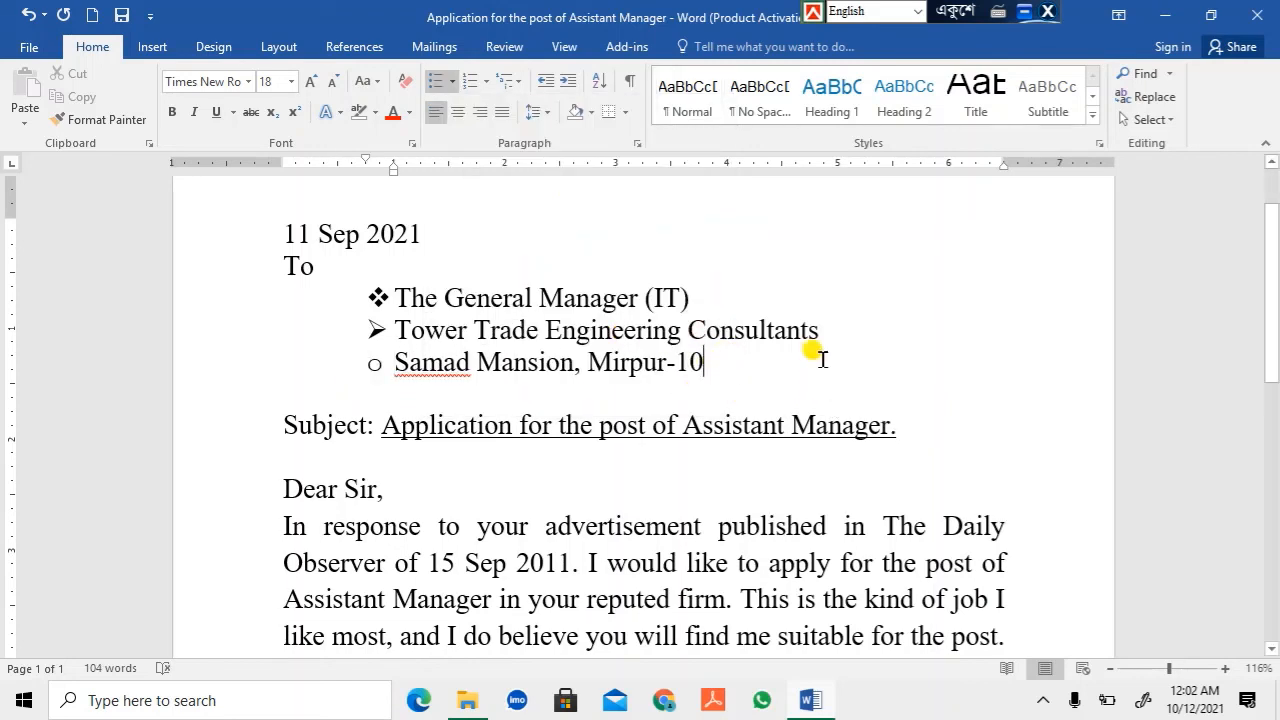
{"action": "key", "text": "Return"}
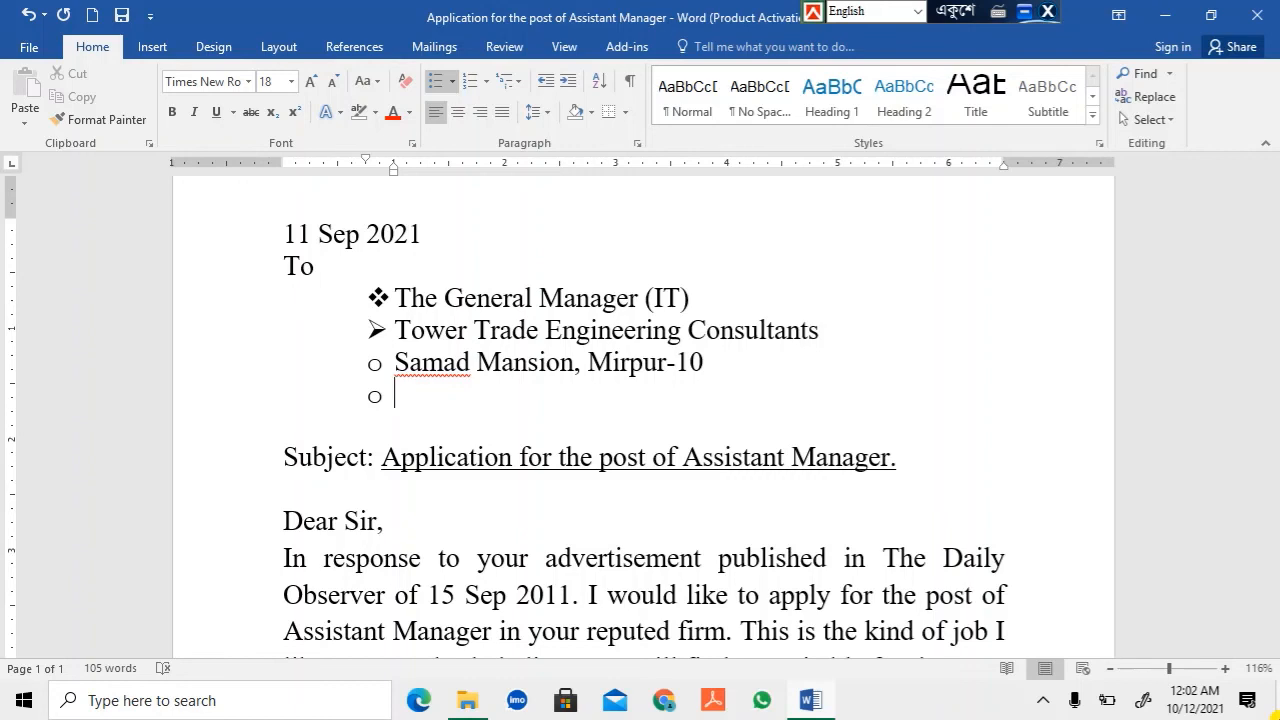
{"action": "key", "text": "Return"}
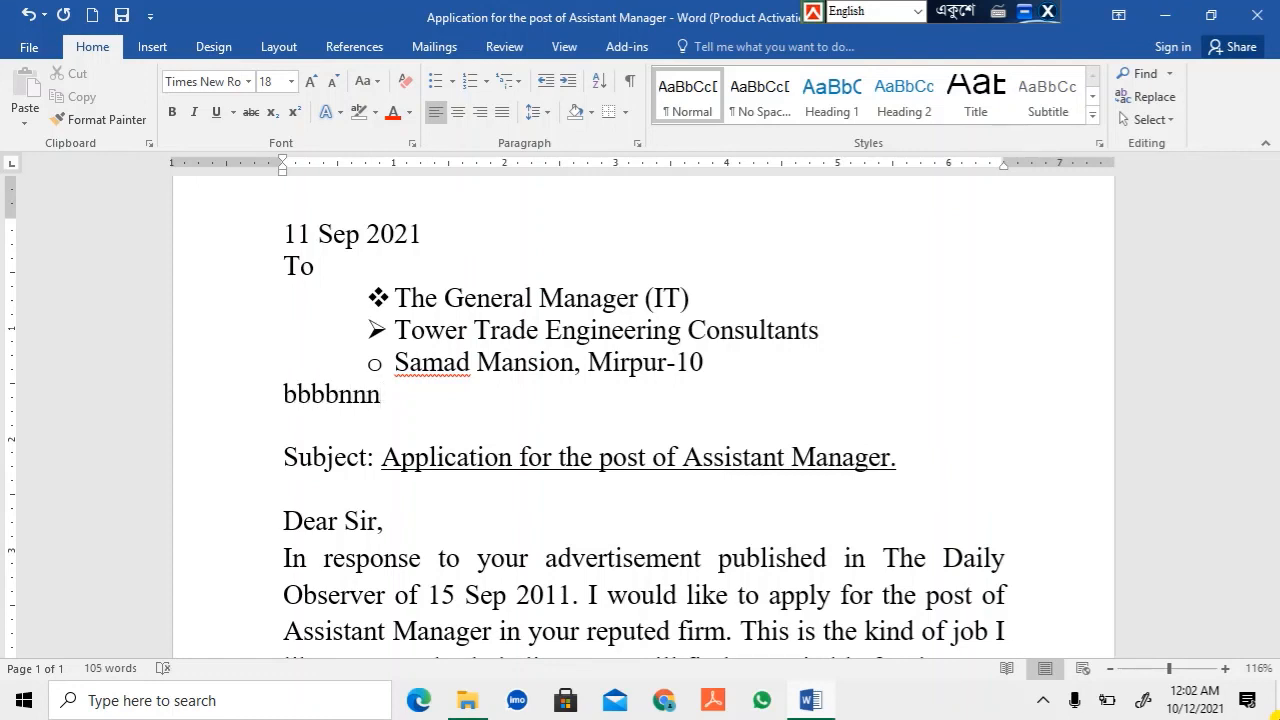
{"action": "key", "text": "Return"}
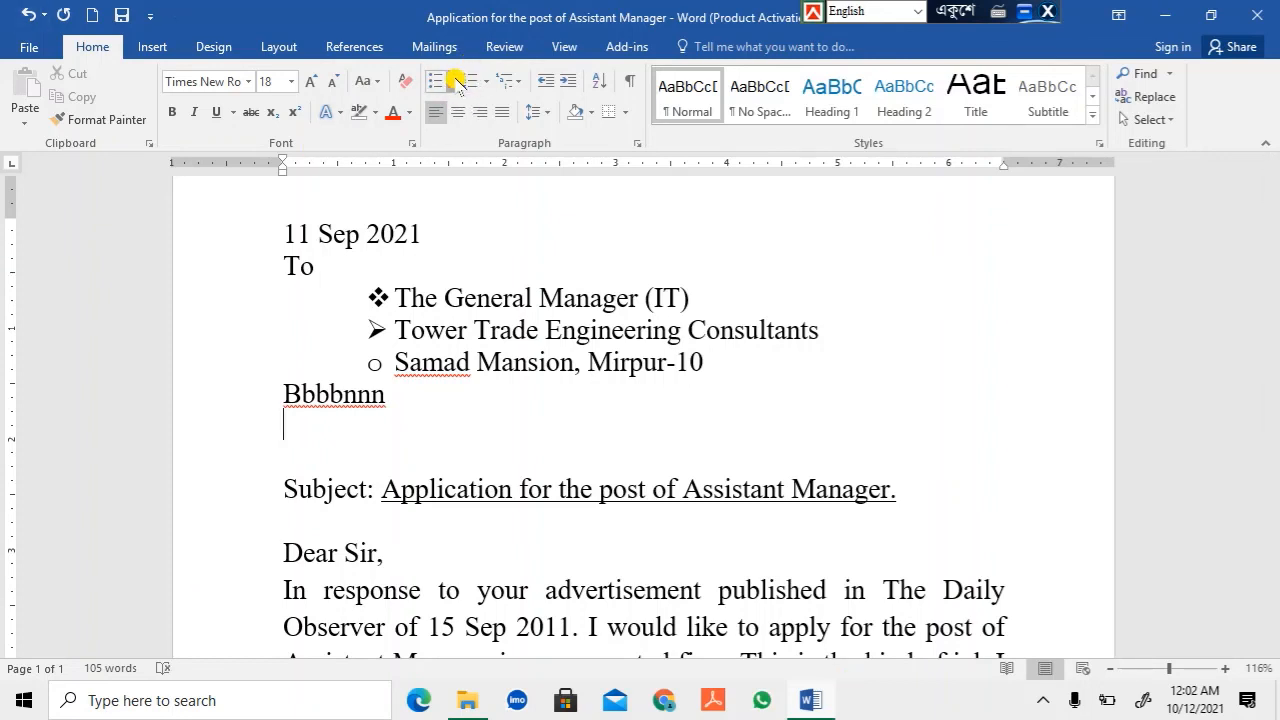
Apply the lowercase a., b., c. numbering format to the empty line below "Bbbbnnn".
{"action": "left_click", "coordinate": [453, 81]}
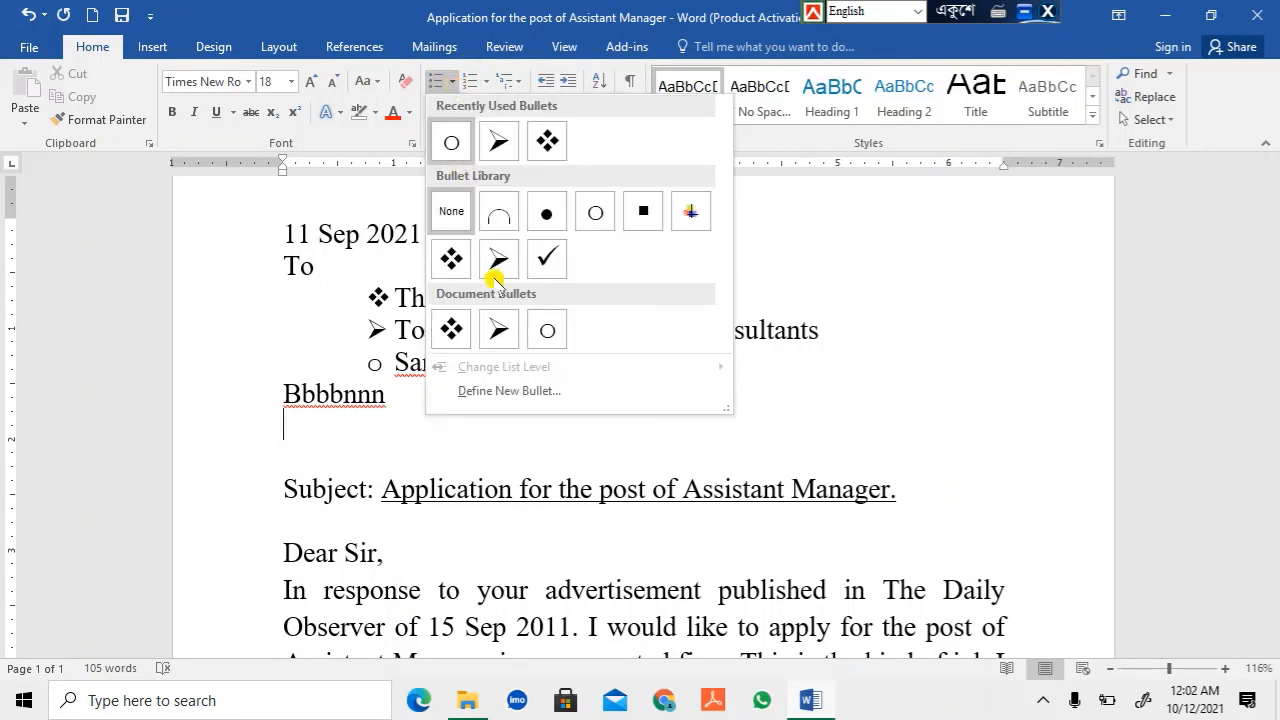
{"action": "left_click", "coordinate": [486, 80]}
{"action": "left_click", "coordinate": [487, 80]}
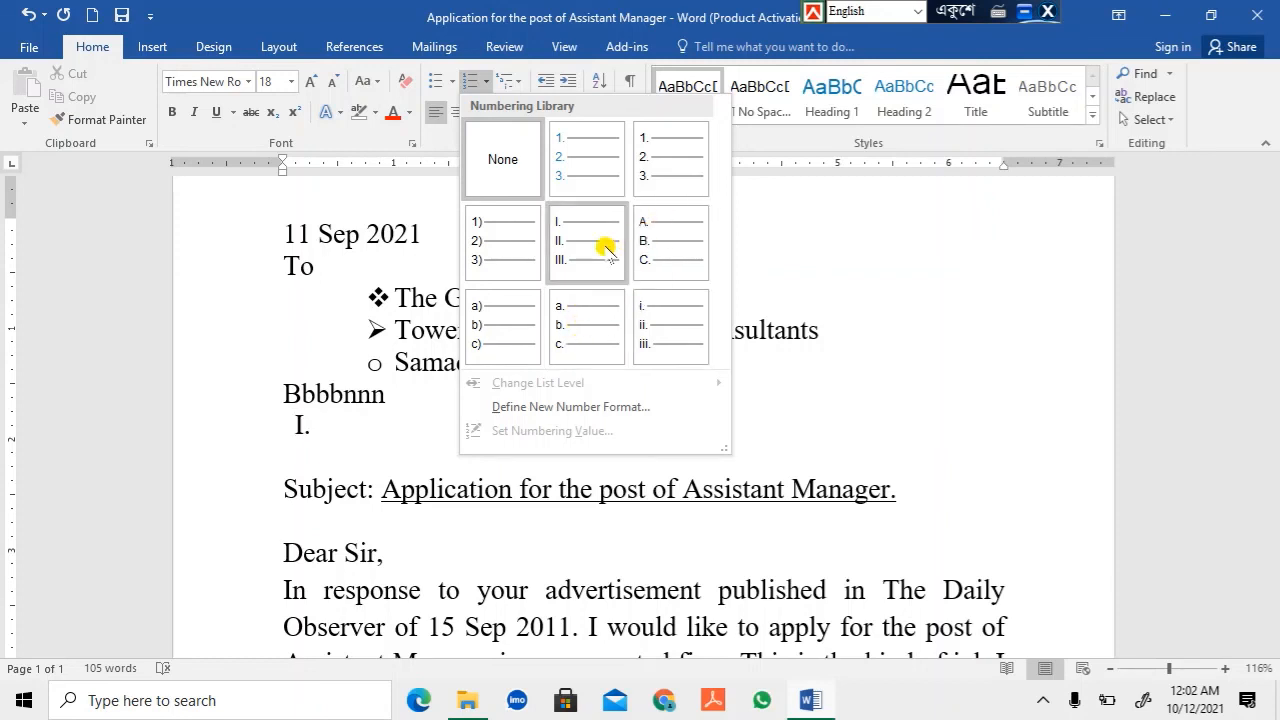
{"action": "left_click", "coordinate": [571, 320]}
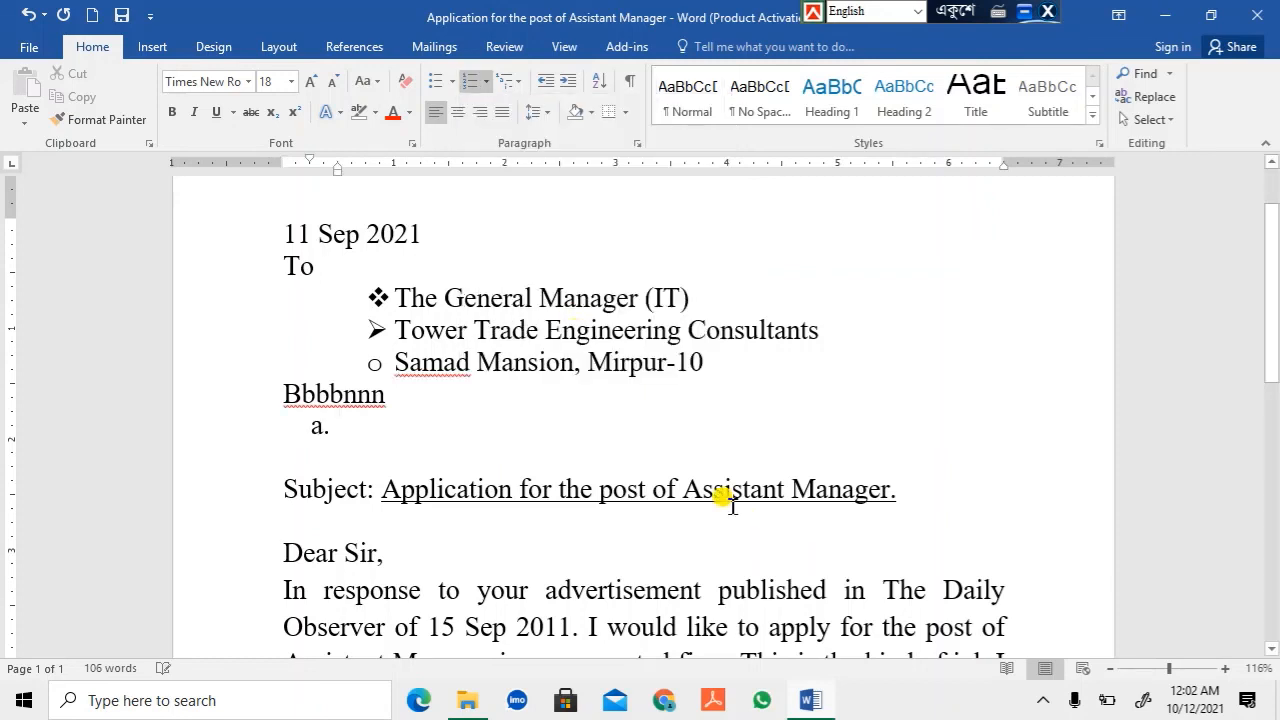
Enter the lettered list items "Nnn", "Jjkj" and "Hkjk", then end the list.
{"action": "type", "text": "nnn"}
{"action": "key", "text": "Return"}
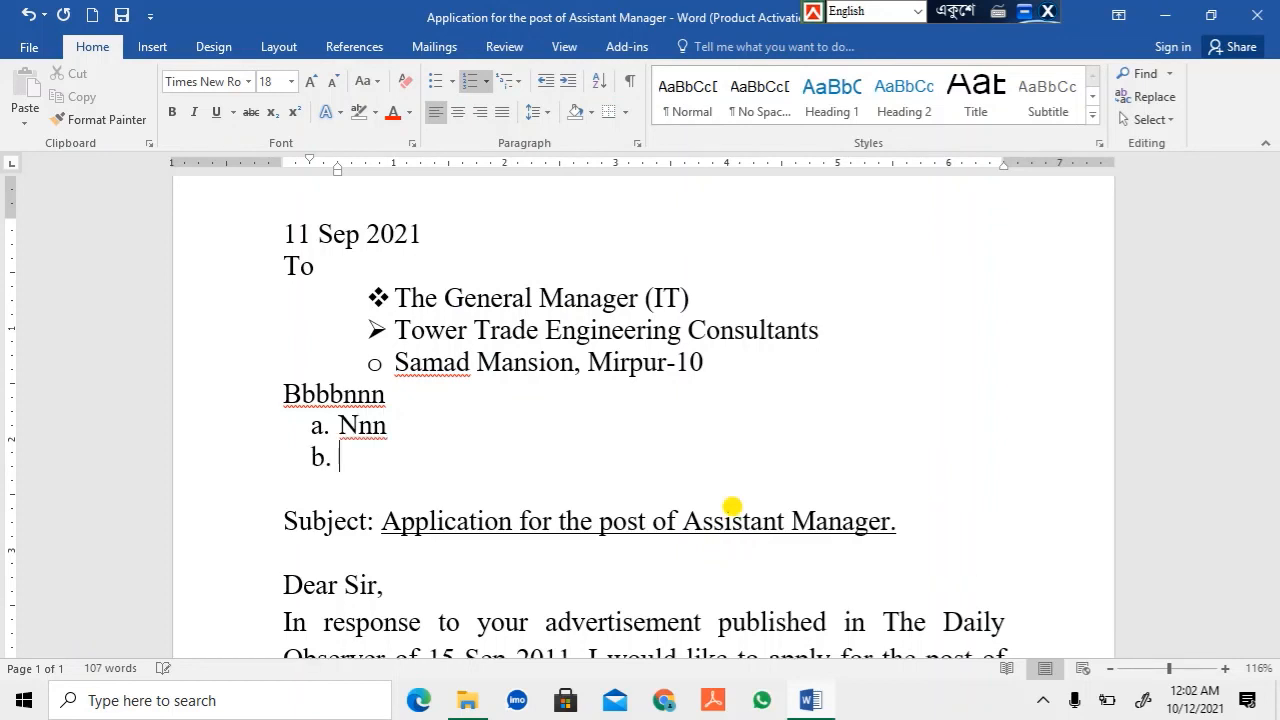
{"action": "type", "text": "jjkj"}
{"action": "key", "text": "Return"}
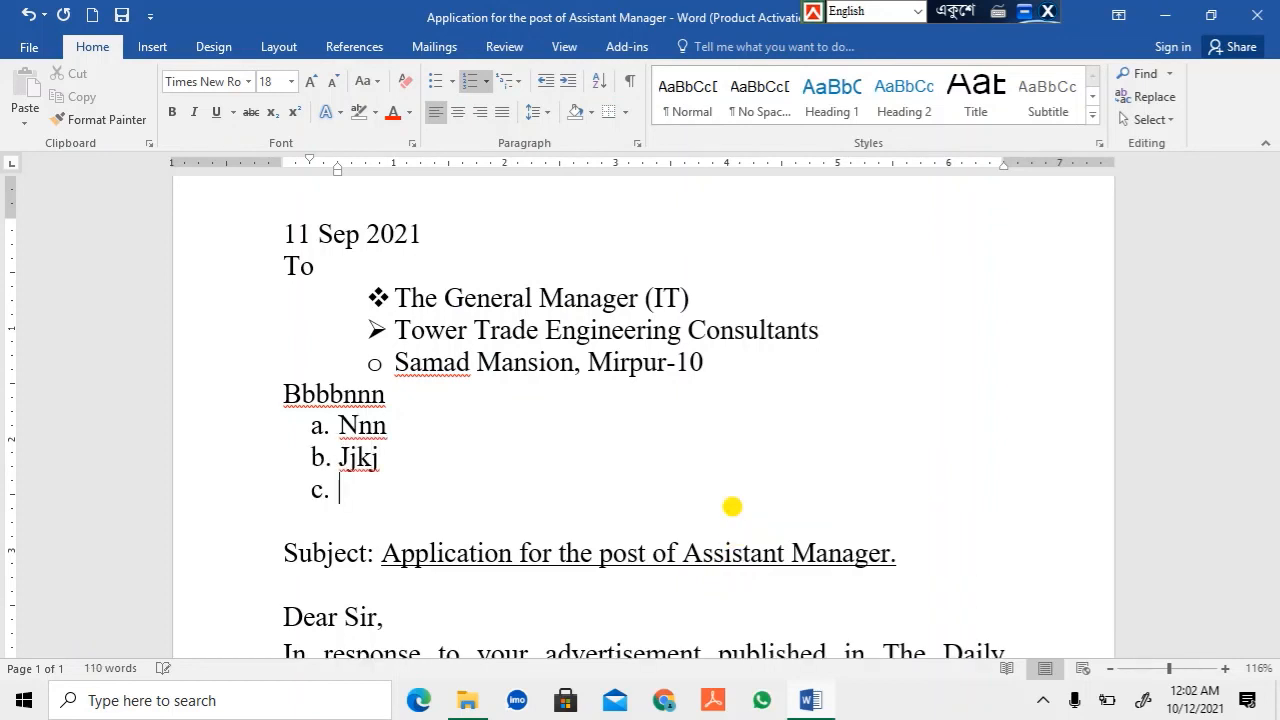
{"action": "type", "text": "hkjk"}
{"action": "key", "text": "Return"}
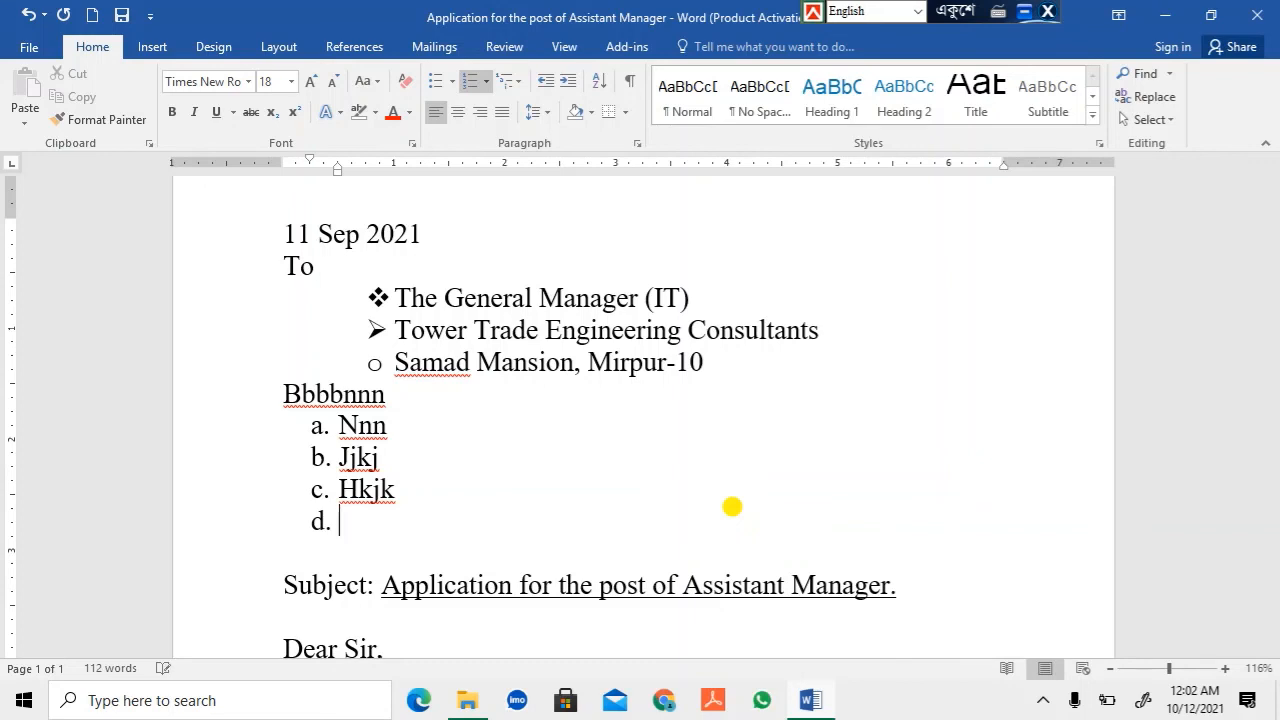
{"action": "key", "text": "Return"}
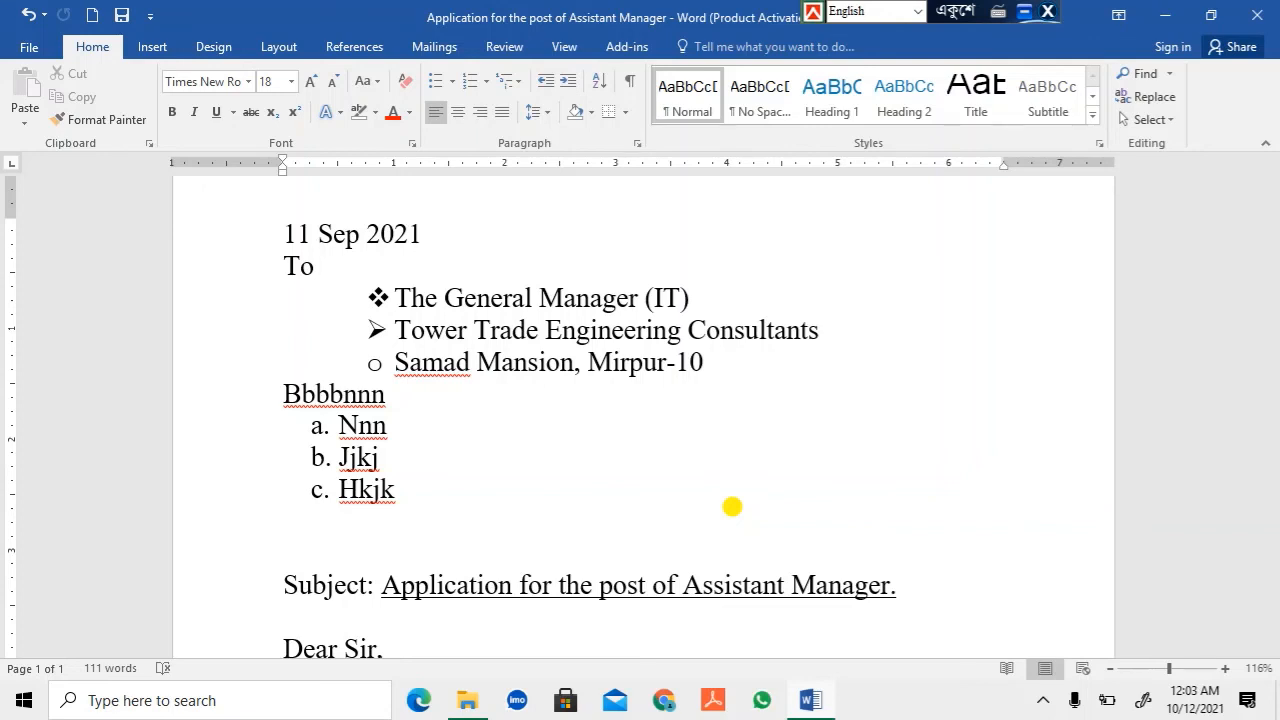
Define a picture bullet from "Computer Basic Online Course Logo.png" in the Youtube Logo folder and apply it to the blank line above "Subject".
{"action": "left_click", "coordinate": [452, 81]}
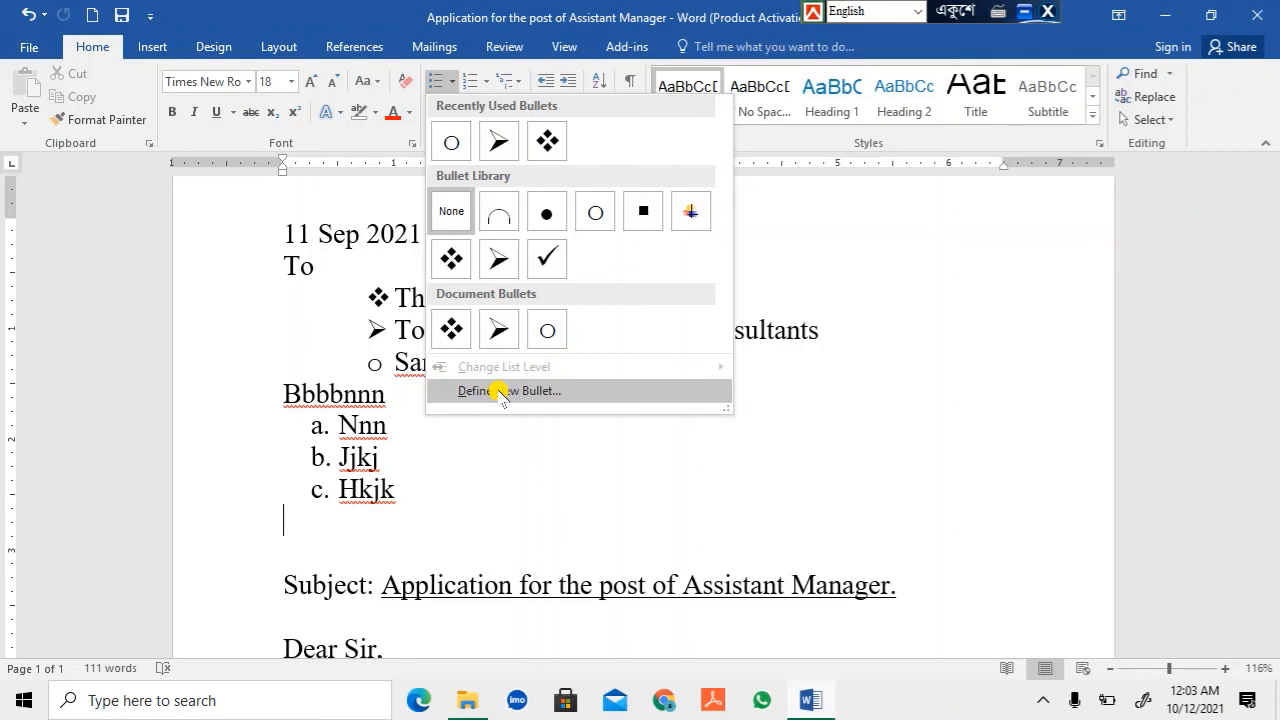
{"action": "left_click", "coordinate": [418, 518]}
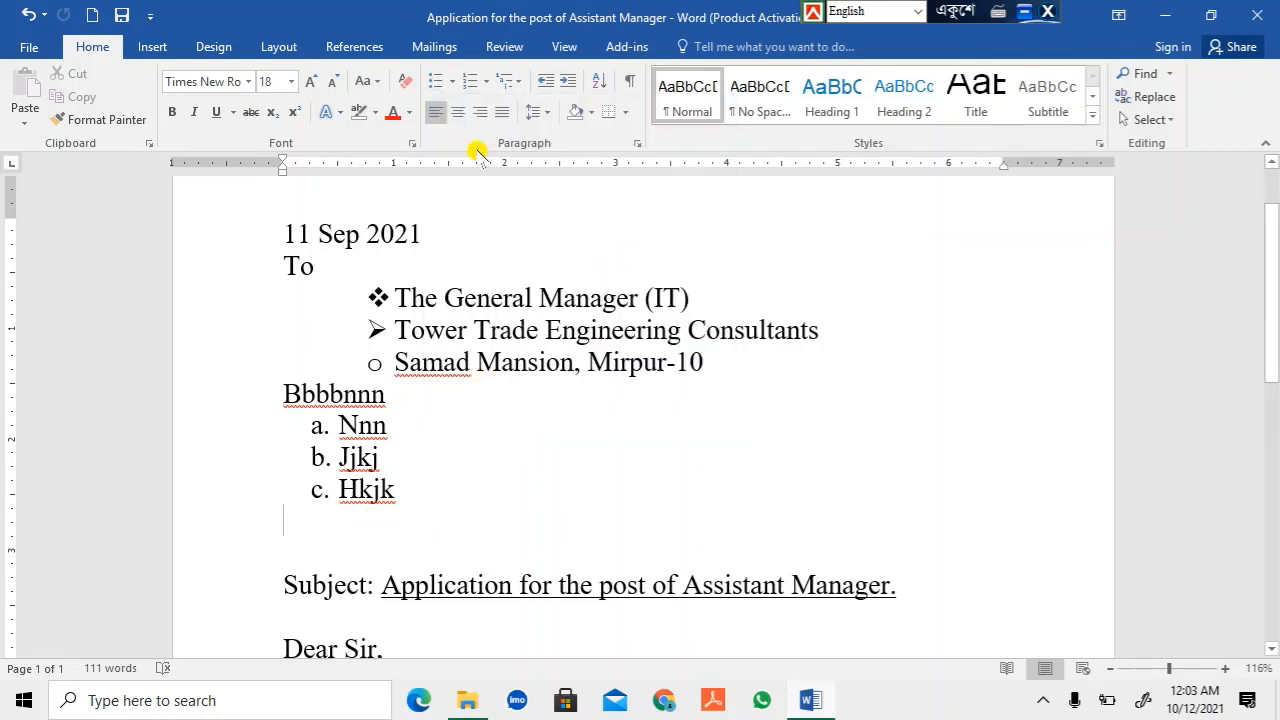
{"action": "scroll", "coordinate": [474, 571], "scroll_direction": "down", "scroll_amount": 3}
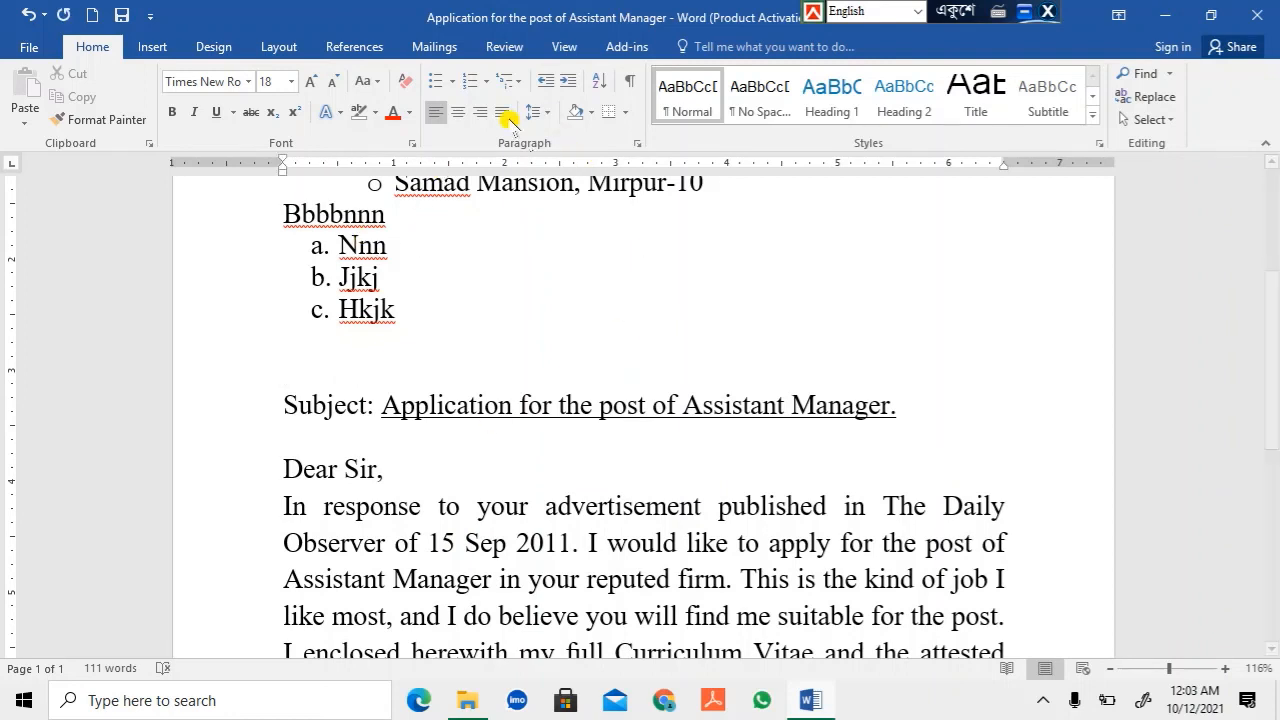
{"action": "left_click", "coordinate": [452, 82]}
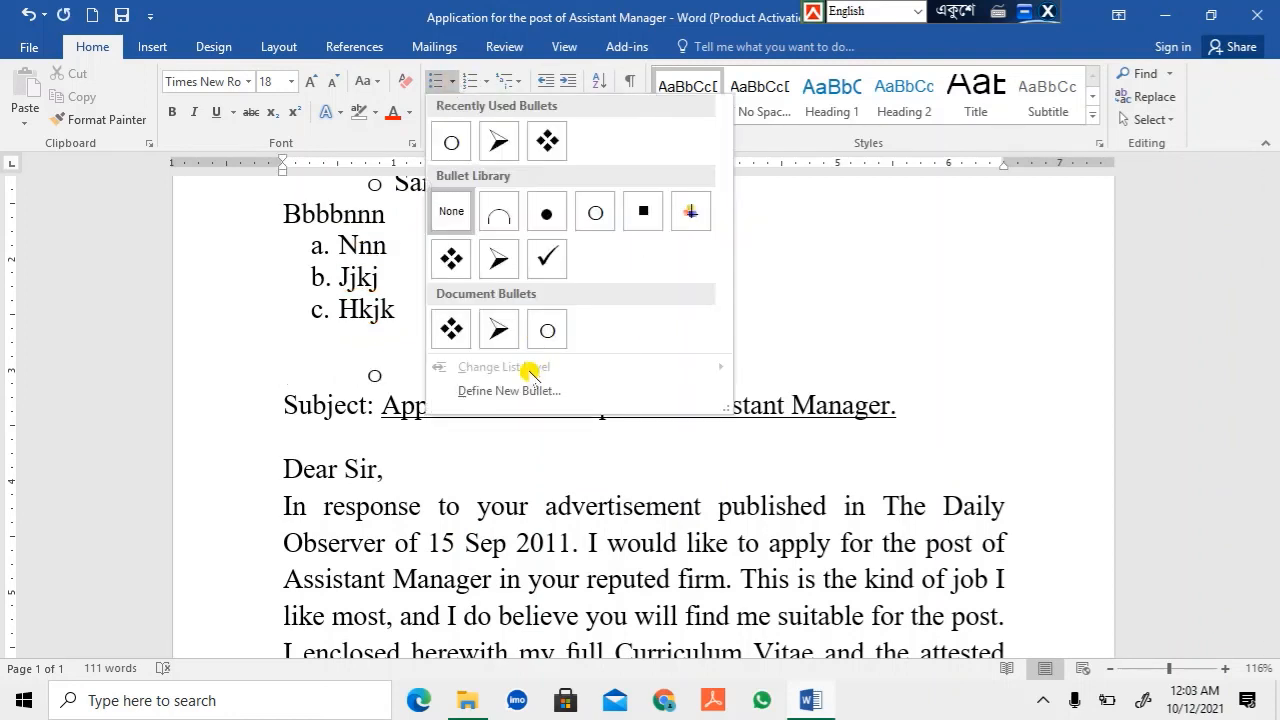
{"action": "left_click", "coordinate": [507, 391]}
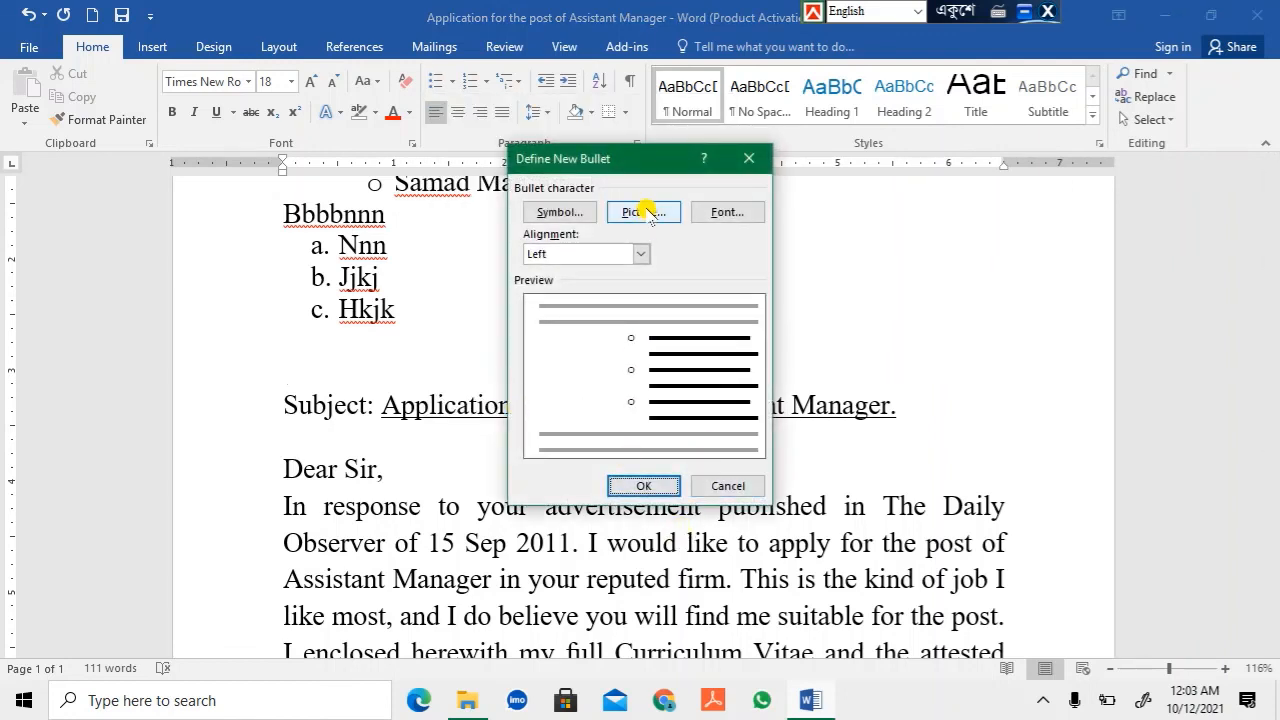
{"action": "left_click", "coordinate": [646, 212]}
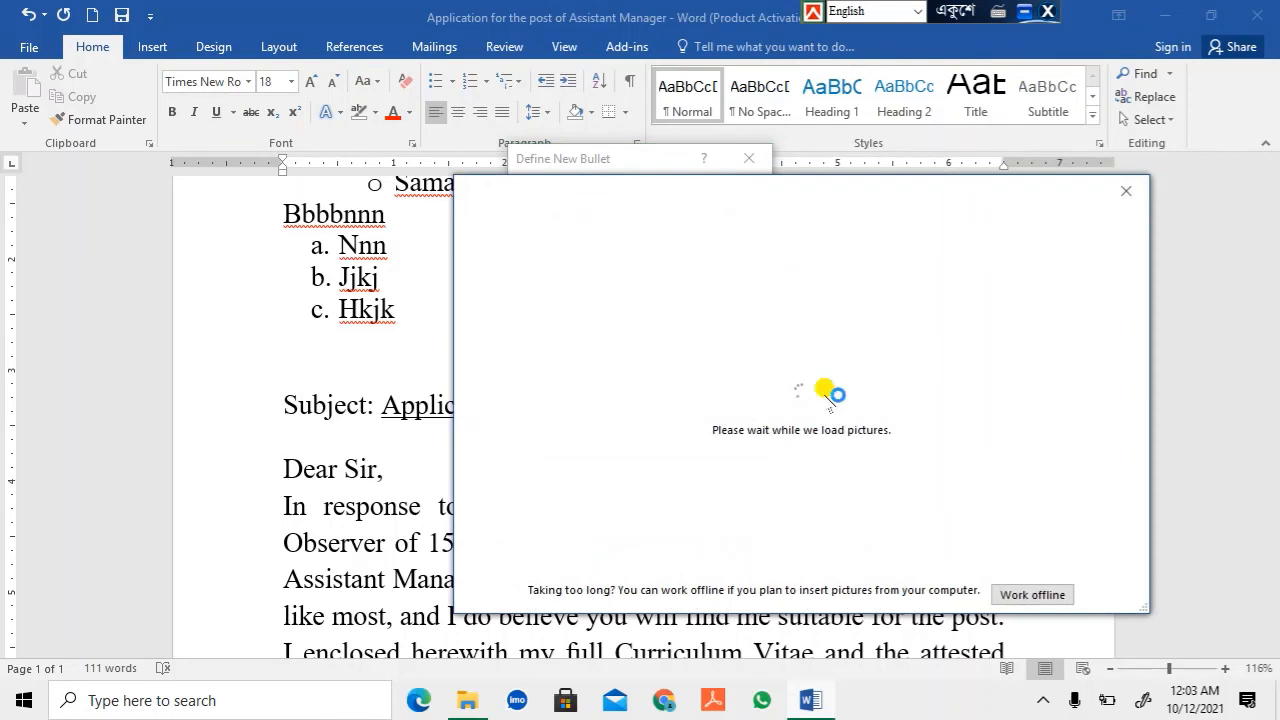
{"action": "left_click", "coordinate": [588, 288]}
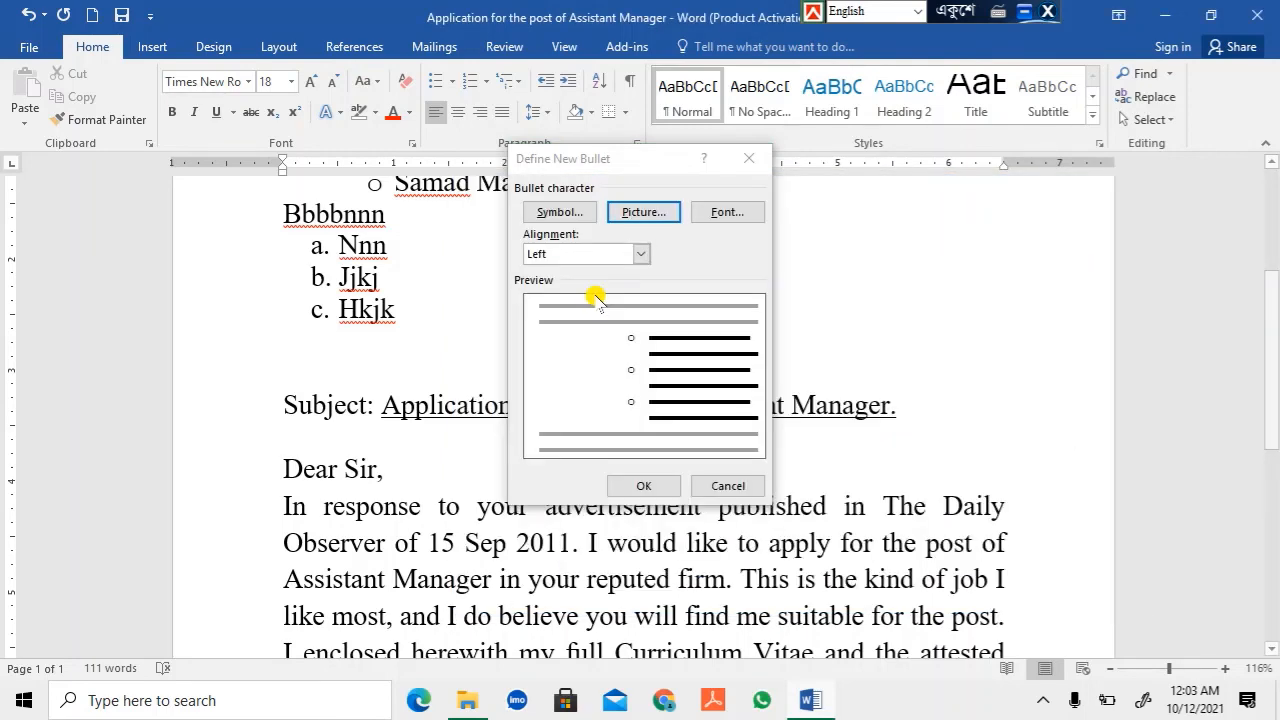
{"action": "left_click", "coordinate": [347, 180]}
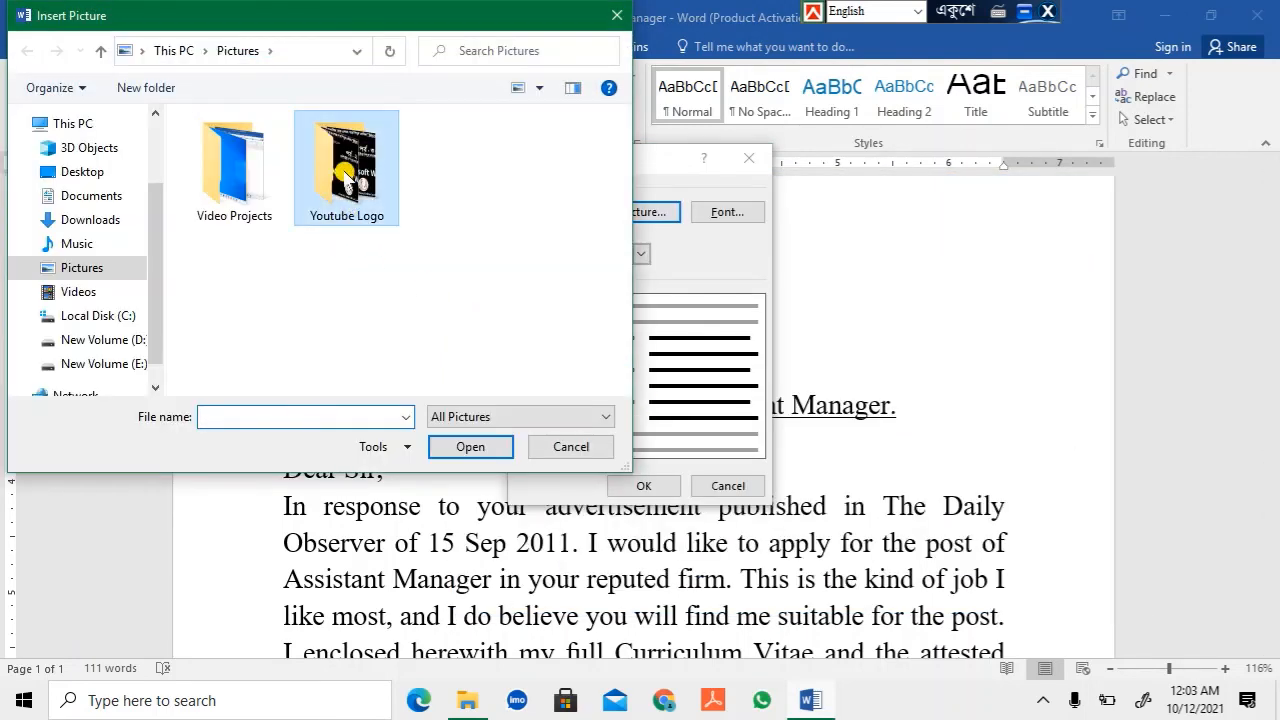
{"action": "double_click", "coordinate": [347, 180]}
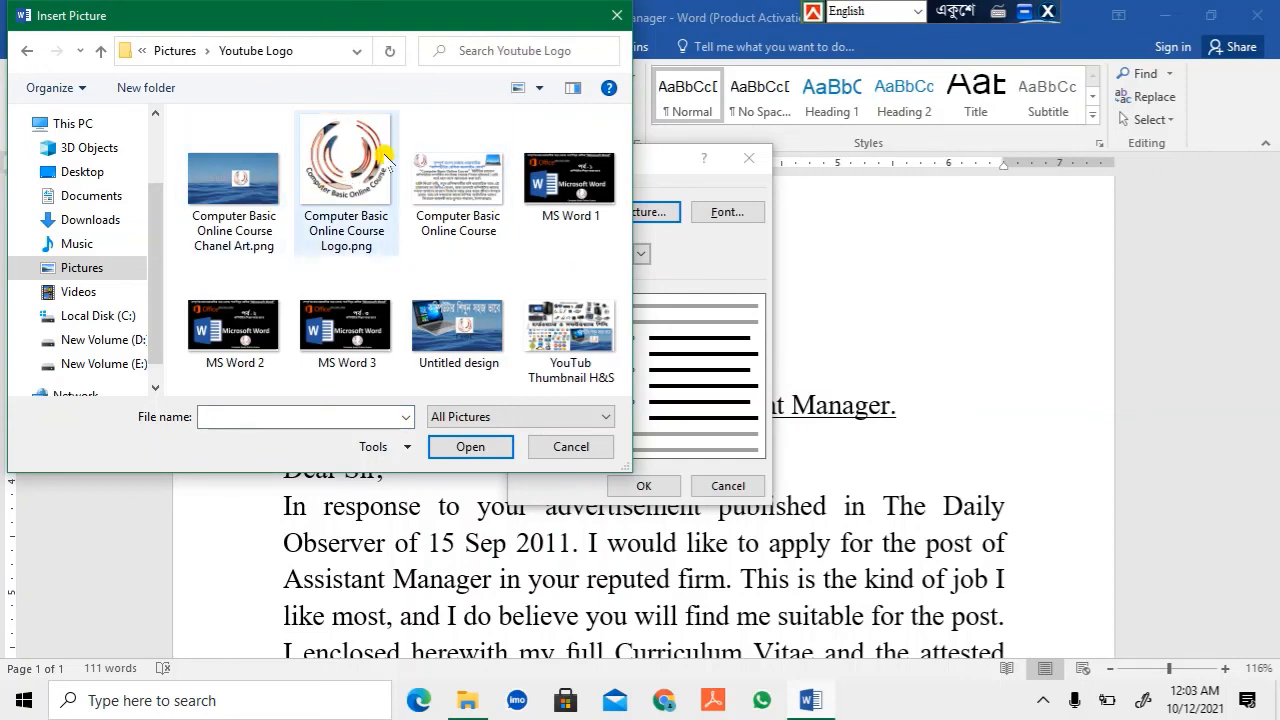
{"action": "left_click", "coordinate": [356, 165]}
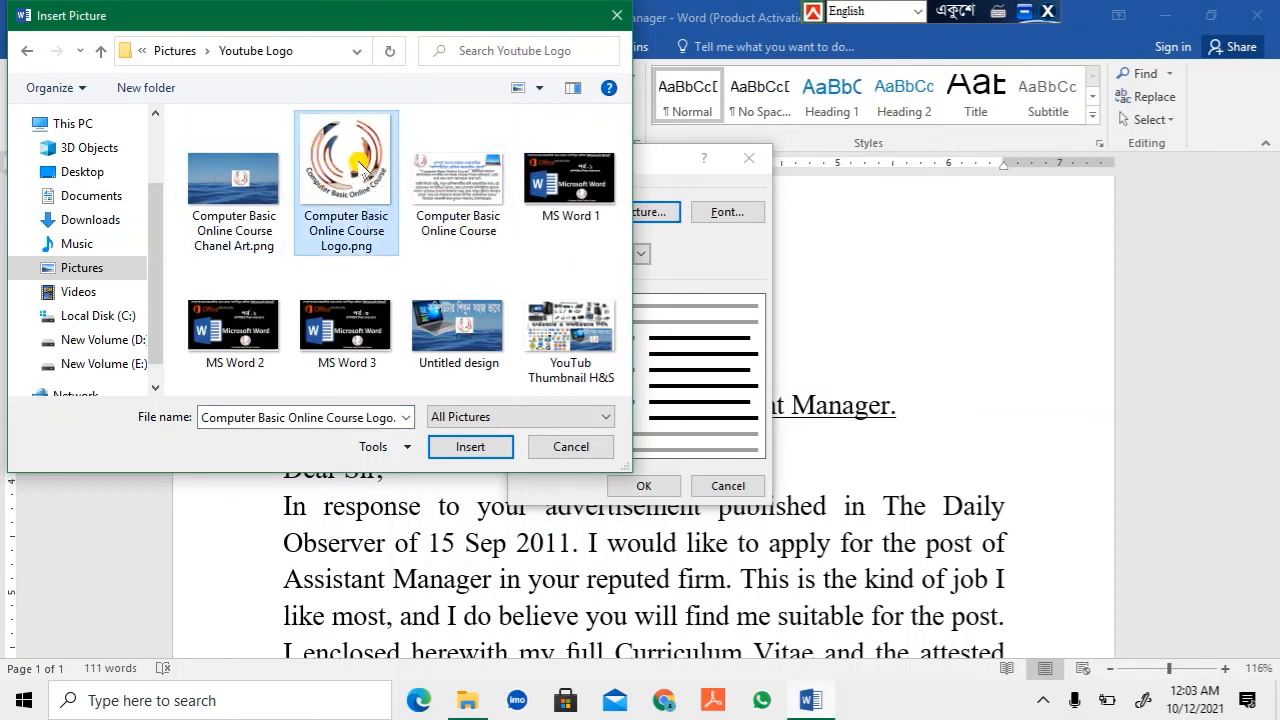
{"action": "left_click", "coordinate": [470, 444]}
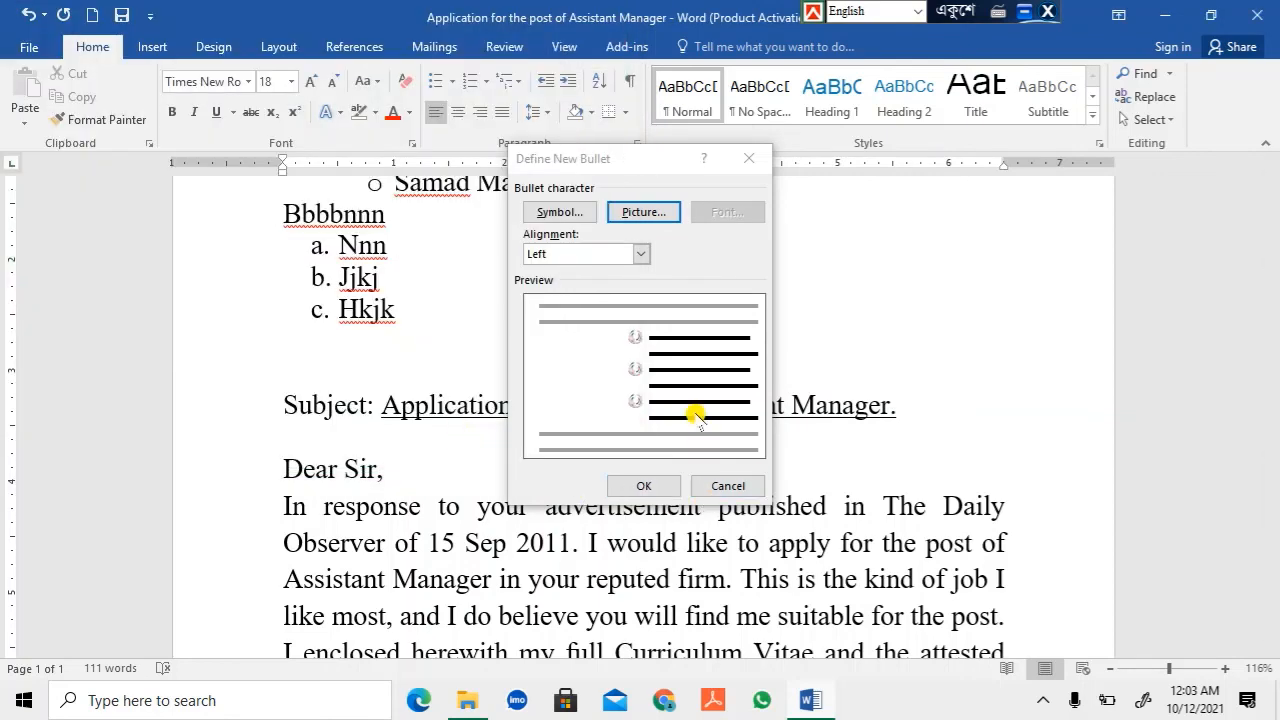
{"action": "left_click", "coordinate": [640, 487]}
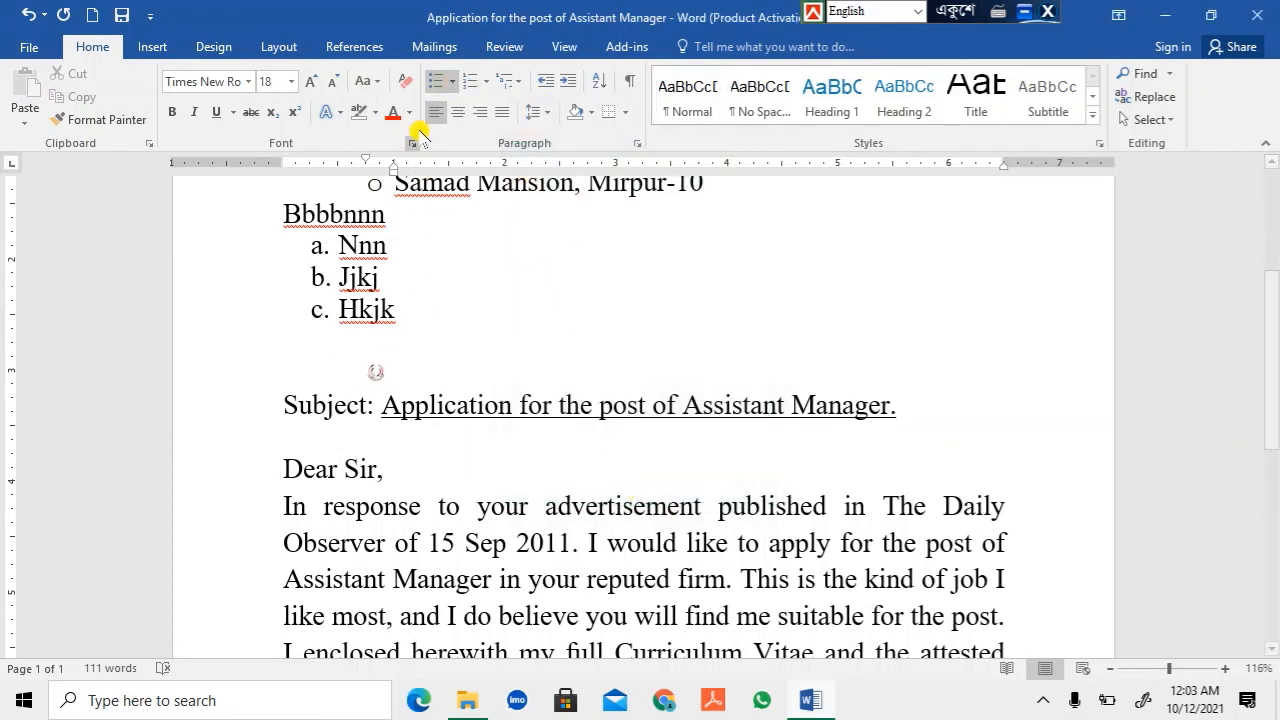
Replace the a., b., c. lettering of the "Nnn", "Jjkj" and "Hkjk" items with the logo picture bullet.
{"action": "left_click", "coordinate": [452, 82]}
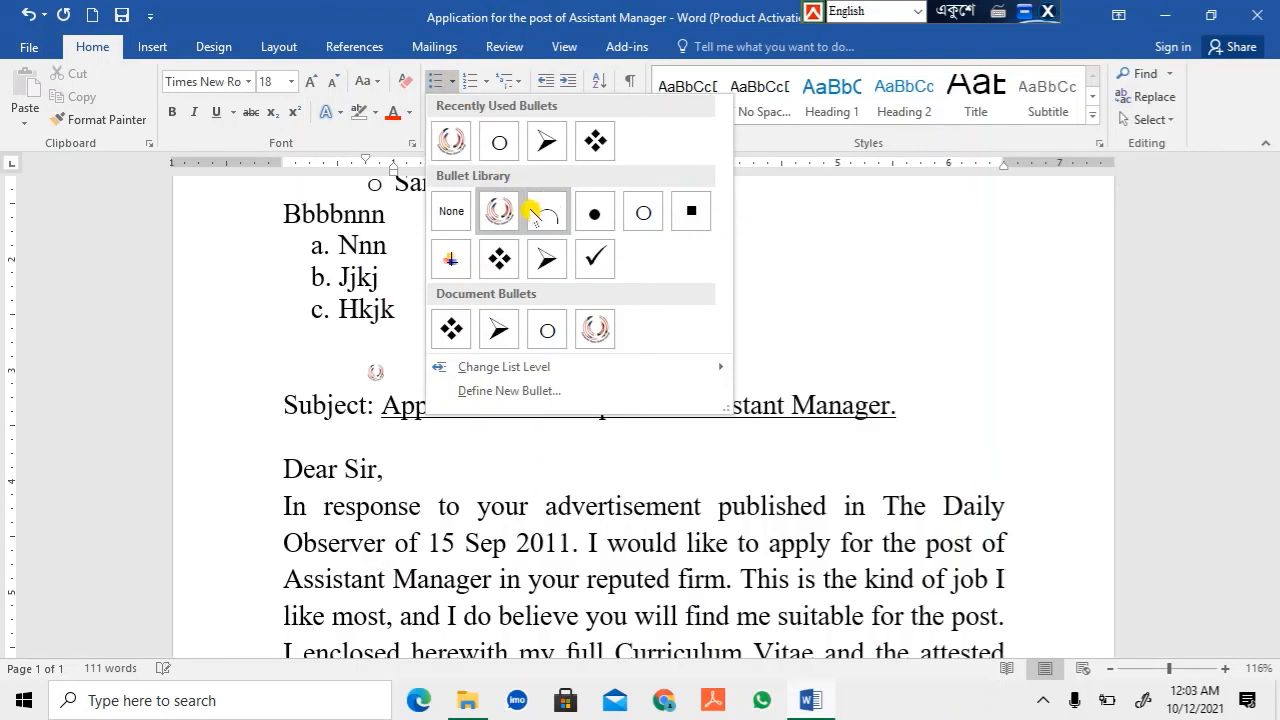
{"action": "left_click", "coordinate": [320, 245]}
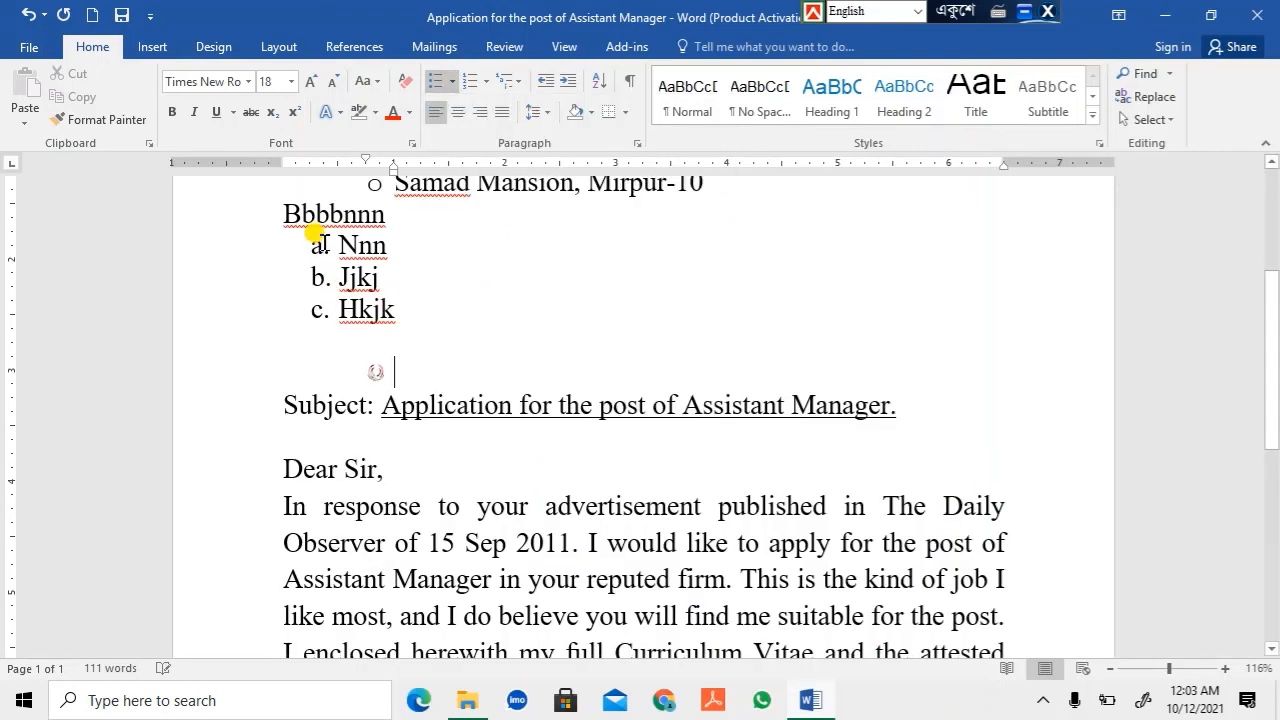
{"action": "left_click", "coordinate": [316, 248]}
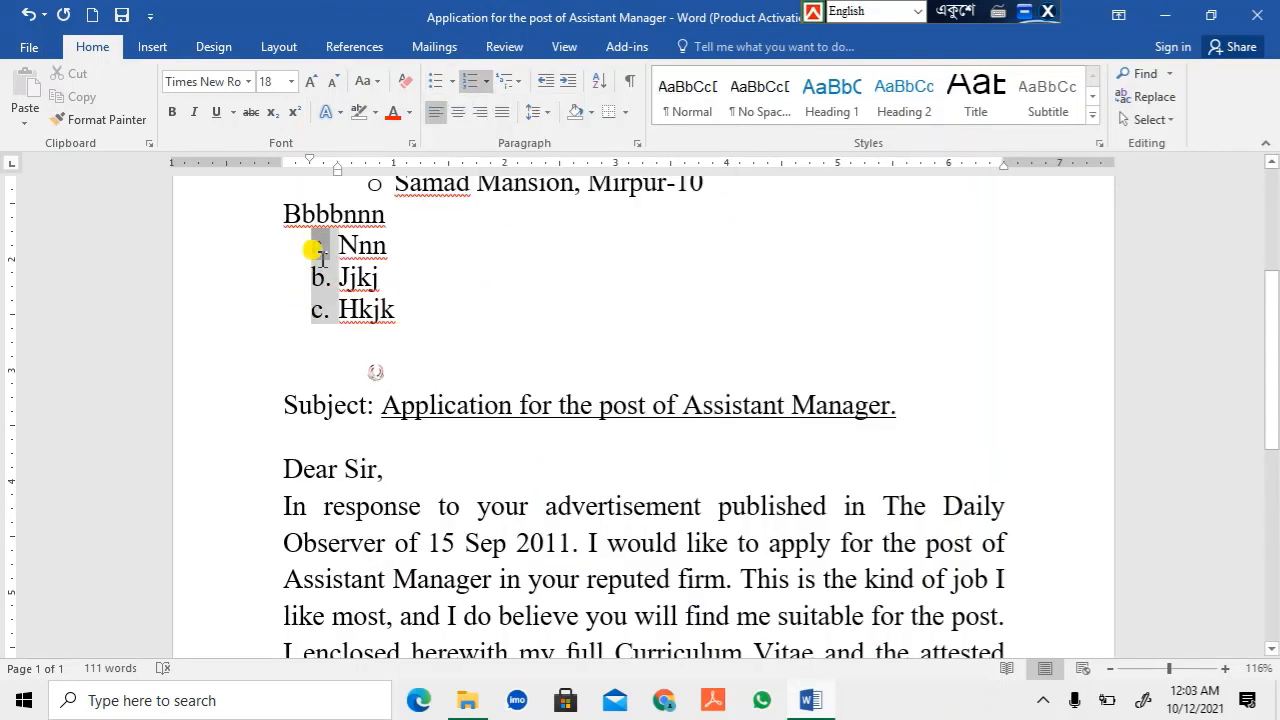
{"action": "left_click", "coordinate": [452, 81]}
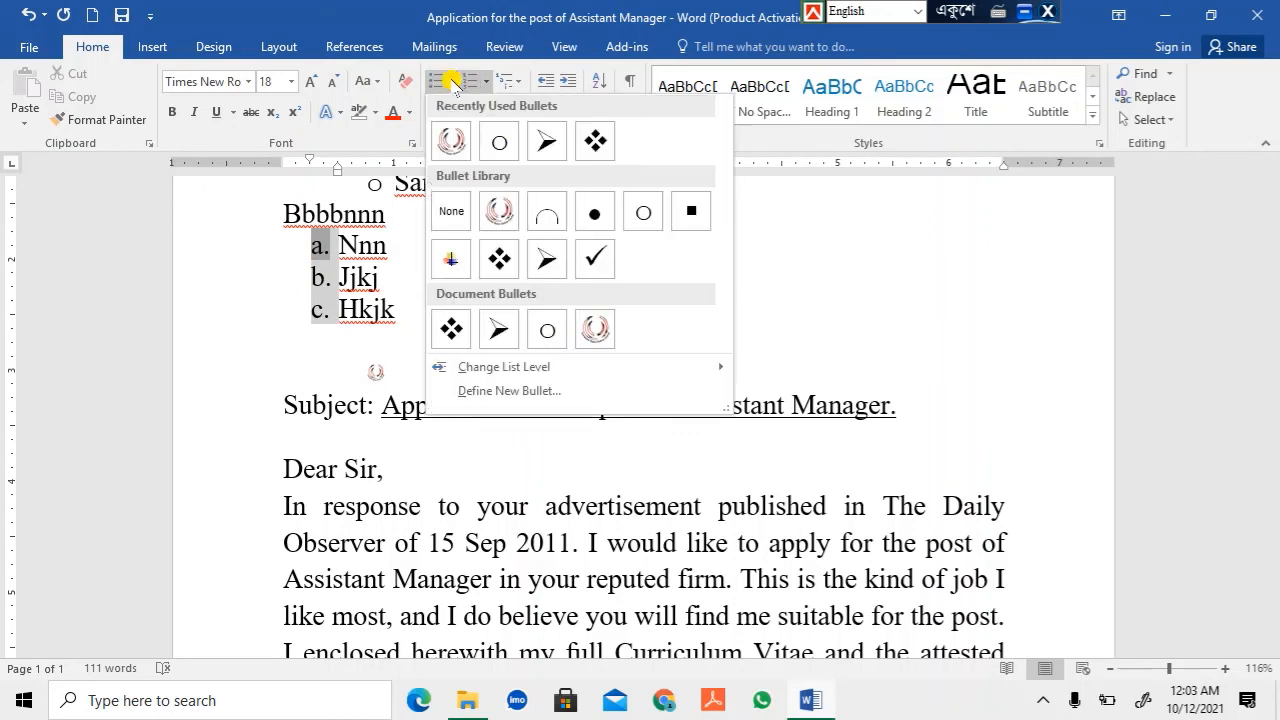
{"action": "left_click", "coordinate": [455, 140]}
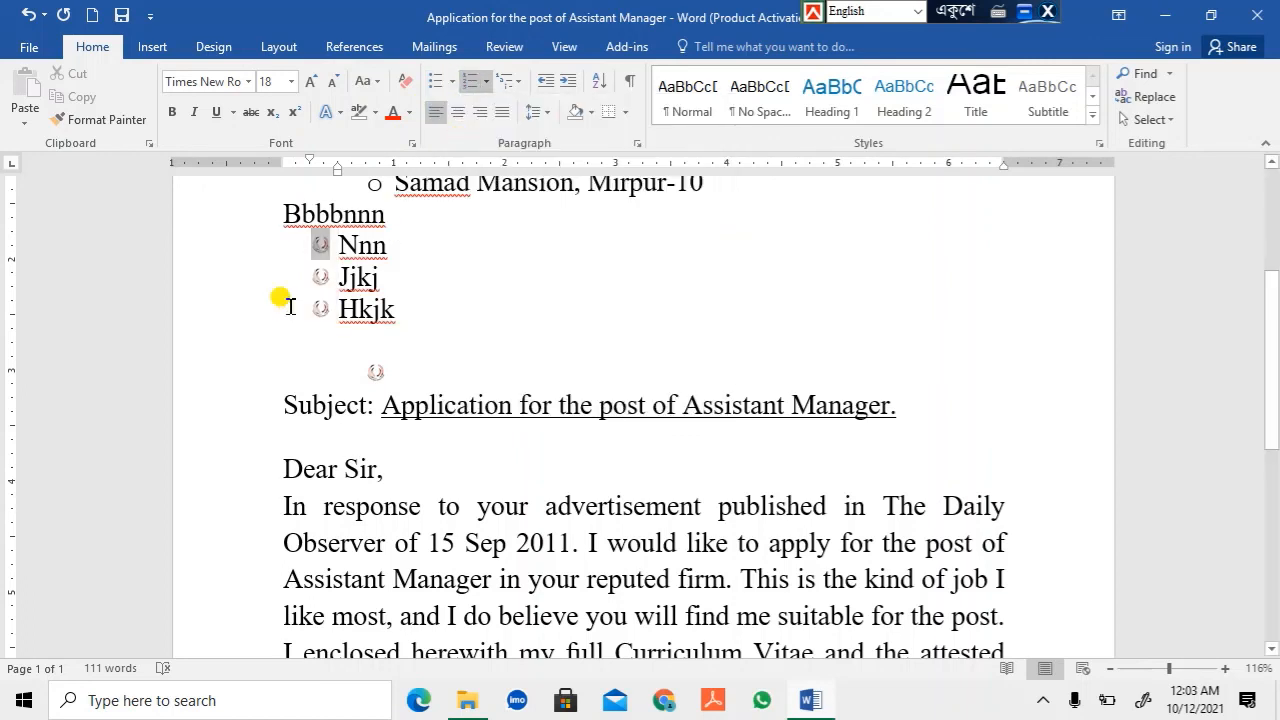
Enlarge the logo bullets of the "Nnn", "Jjkj" and "Hkjk" items to font size 36, leaving the item text at its own size.
{"action": "left_click", "coordinate": [319, 247]}
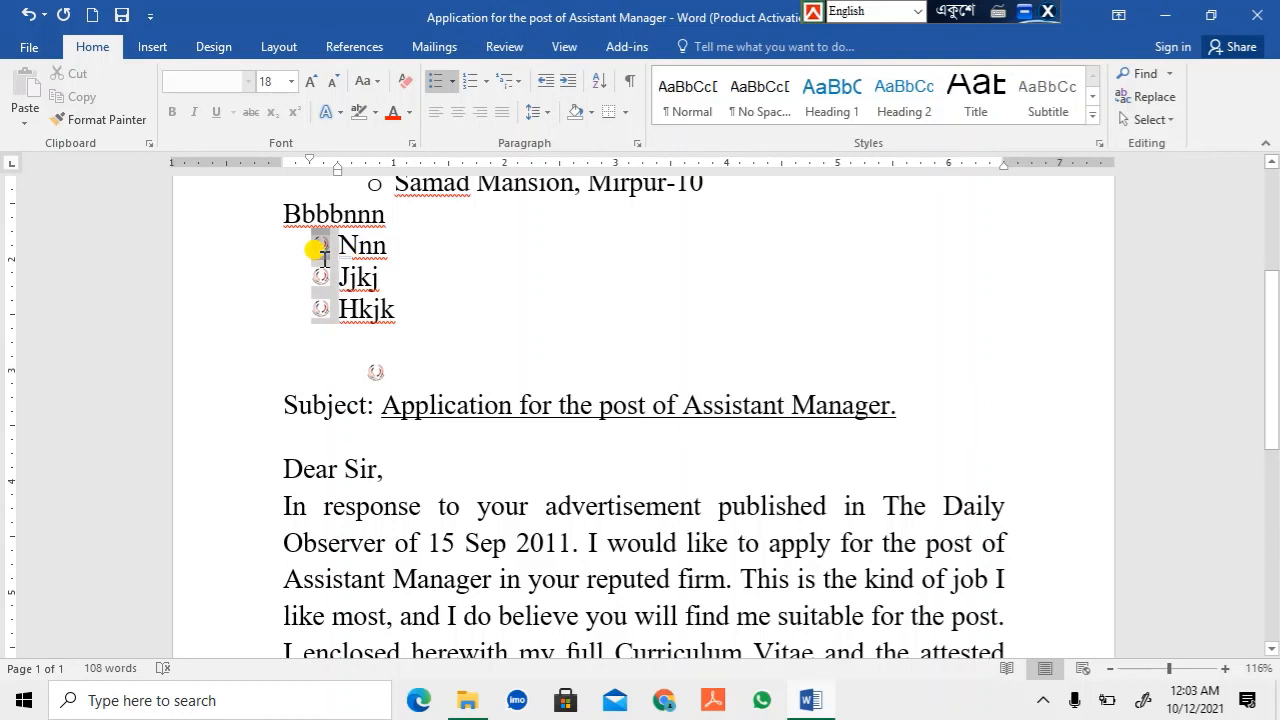
{"action": "left_click", "coordinate": [398, 302]}
{"action": "left_click", "coordinate": [320, 247]}
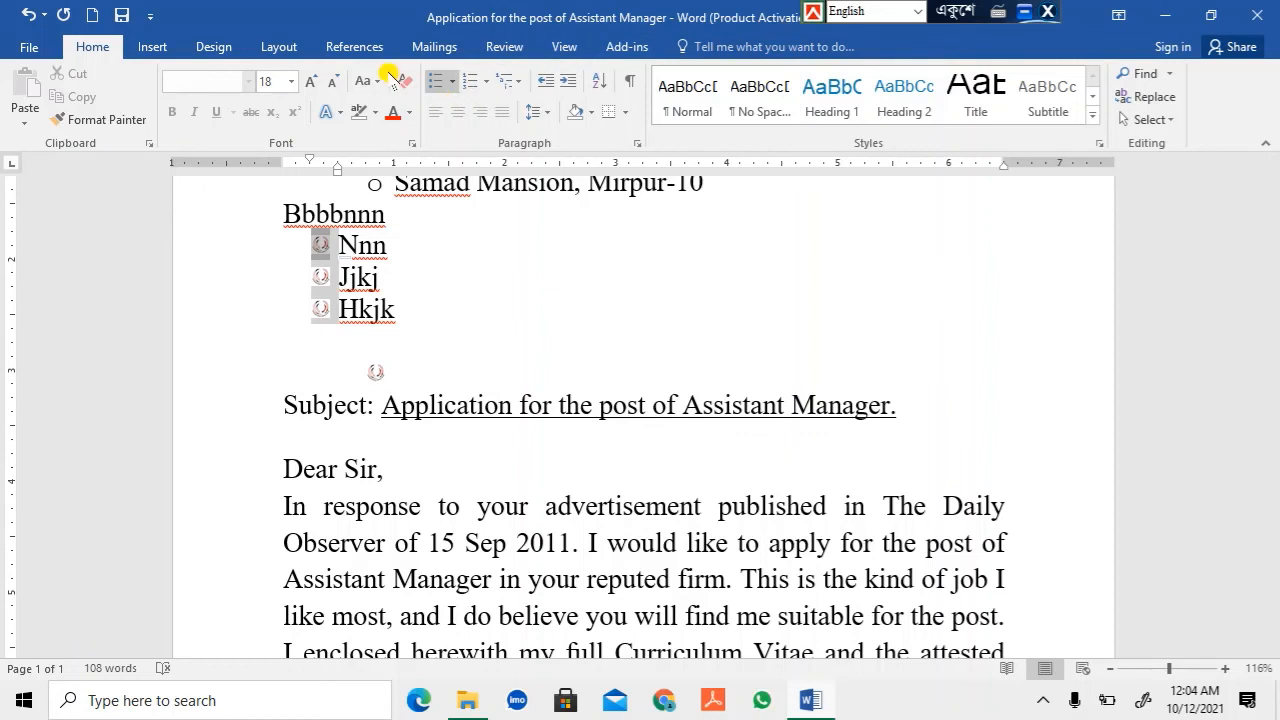
{"action": "left_click", "coordinate": [309, 84]}
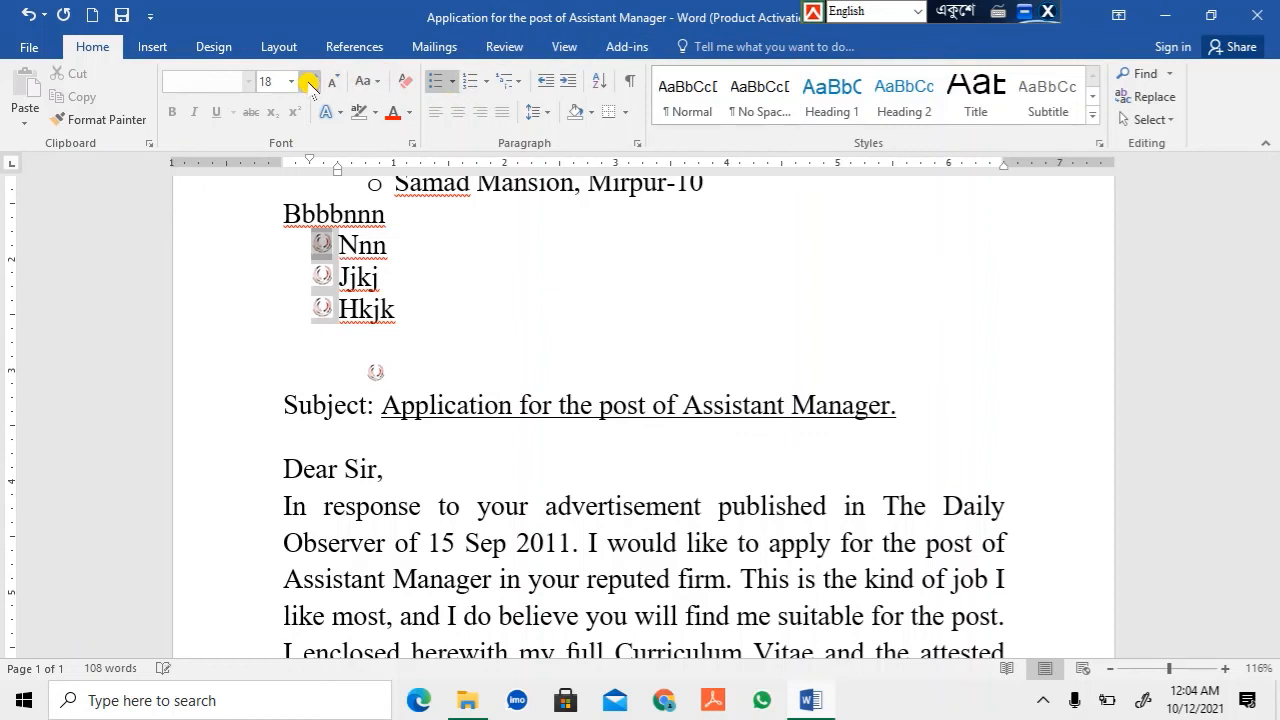
{"action": "left_click", "coordinate": [310, 85]}
{"action": "left_click", "coordinate": [310, 85]}
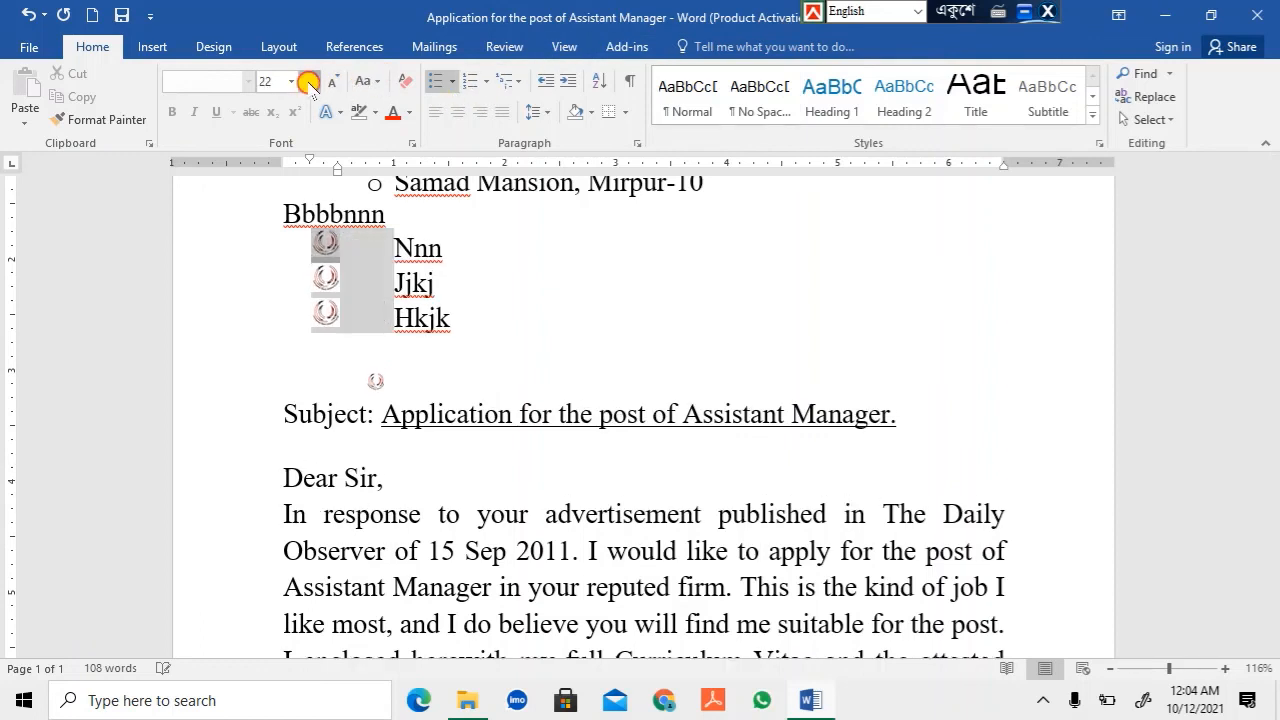
{"action": "left_click", "coordinate": [310, 85]}
{"action": "left_click", "coordinate": [310, 85]}
{"action": "left_click", "coordinate": [310, 85]}
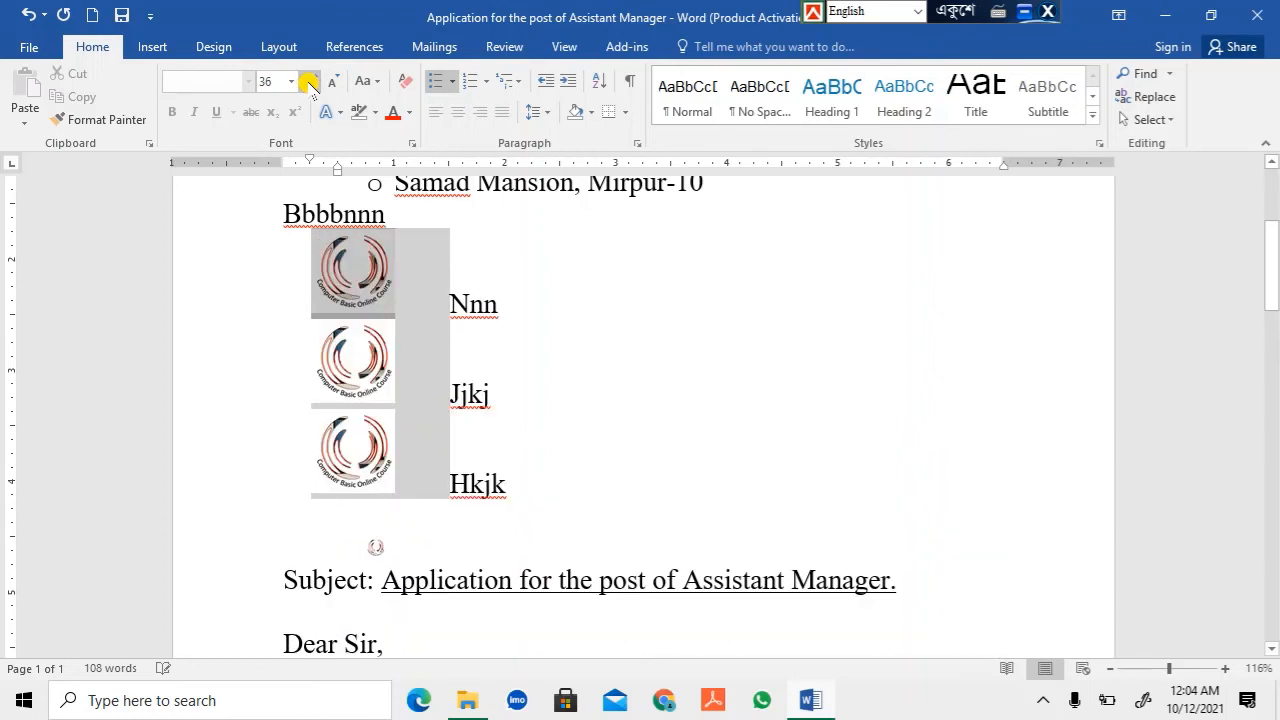
{"action": "left_click", "coordinate": [680, 331]}
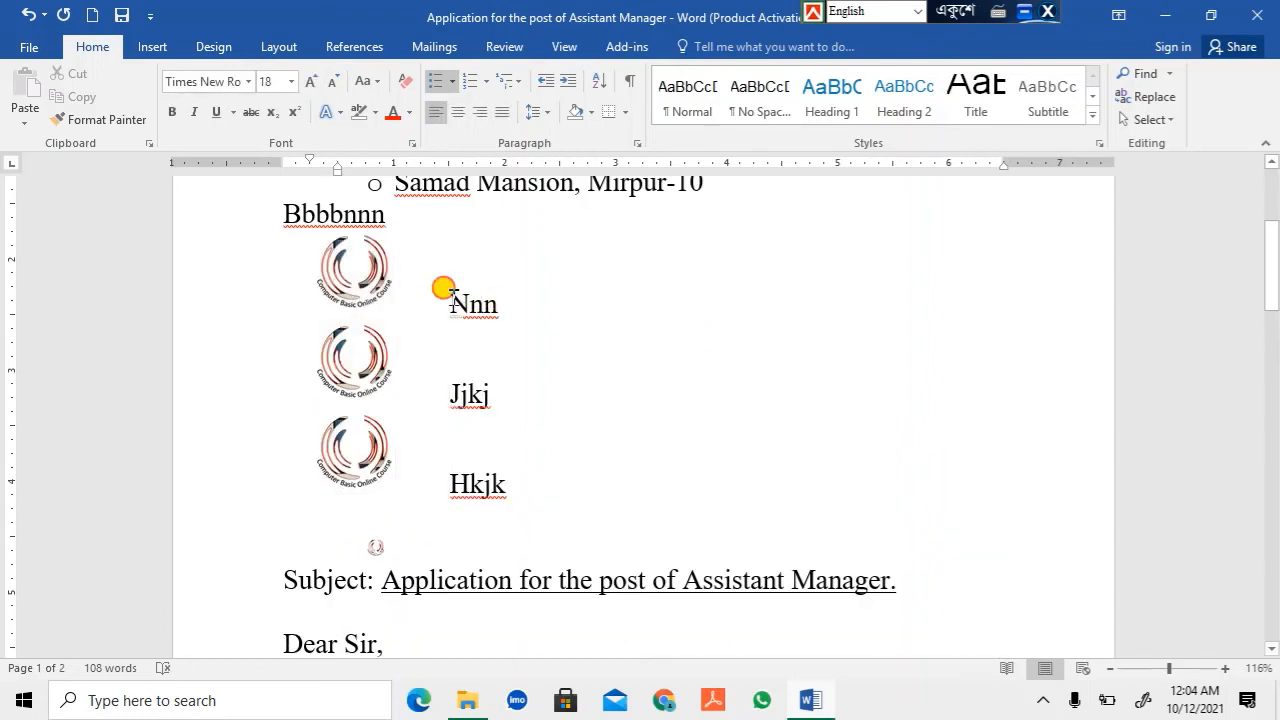
Try moving the 1.5-inch tab stop to about 1.1 inches for the "Nnn" and "Jjkj" items to bring their text closer to the logo bullets.
{"action": "left_click", "coordinate": [446, 163]}
{"action": "left_click_drag", "start_coordinate": [446, 163], "coordinate": [405, 172]}
{"action": "left_click", "coordinate": [437, 386]}
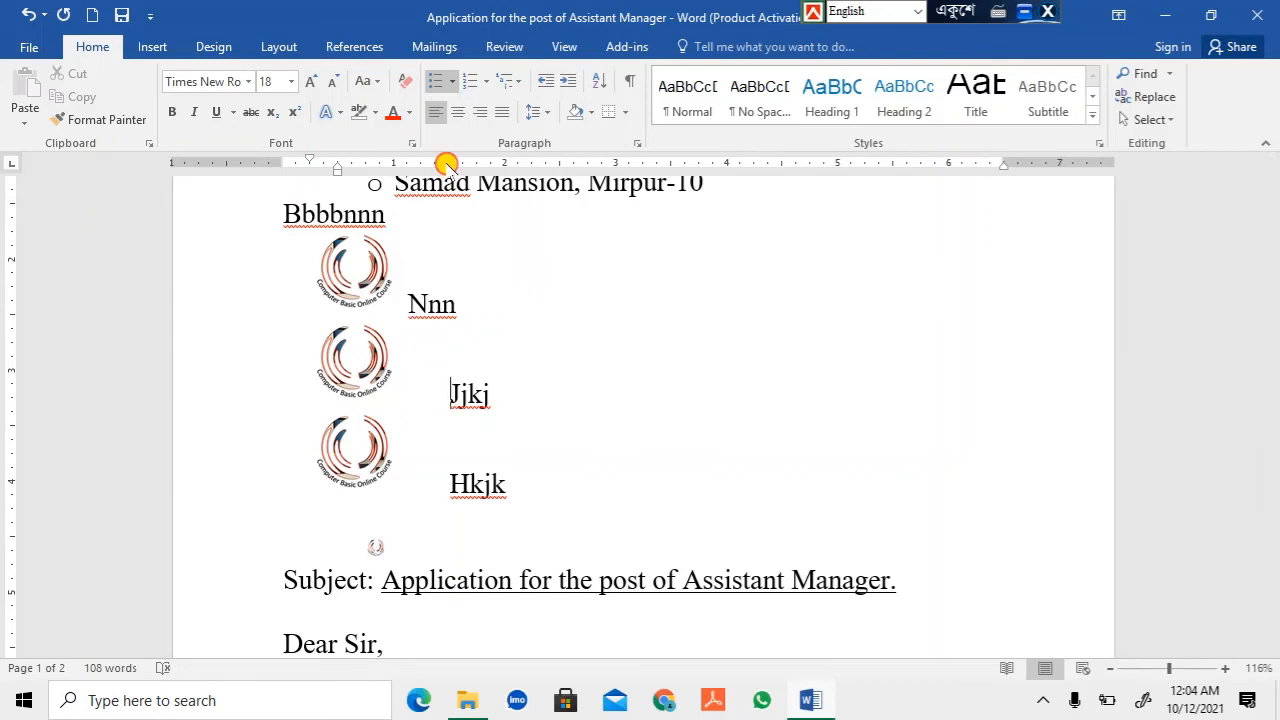
{"action": "mouse_move", "coordinate": [446, 163]}
{"action": "left_mouse_down"}
{"action": "mouse_move", "coordinate": [399, 172]}
{"action": "mouse_move", "coordinate": [420, 177]}
{"action": "mouse_move", "coordinate": [403, 183]}
{"action": "left_mouse_up"}
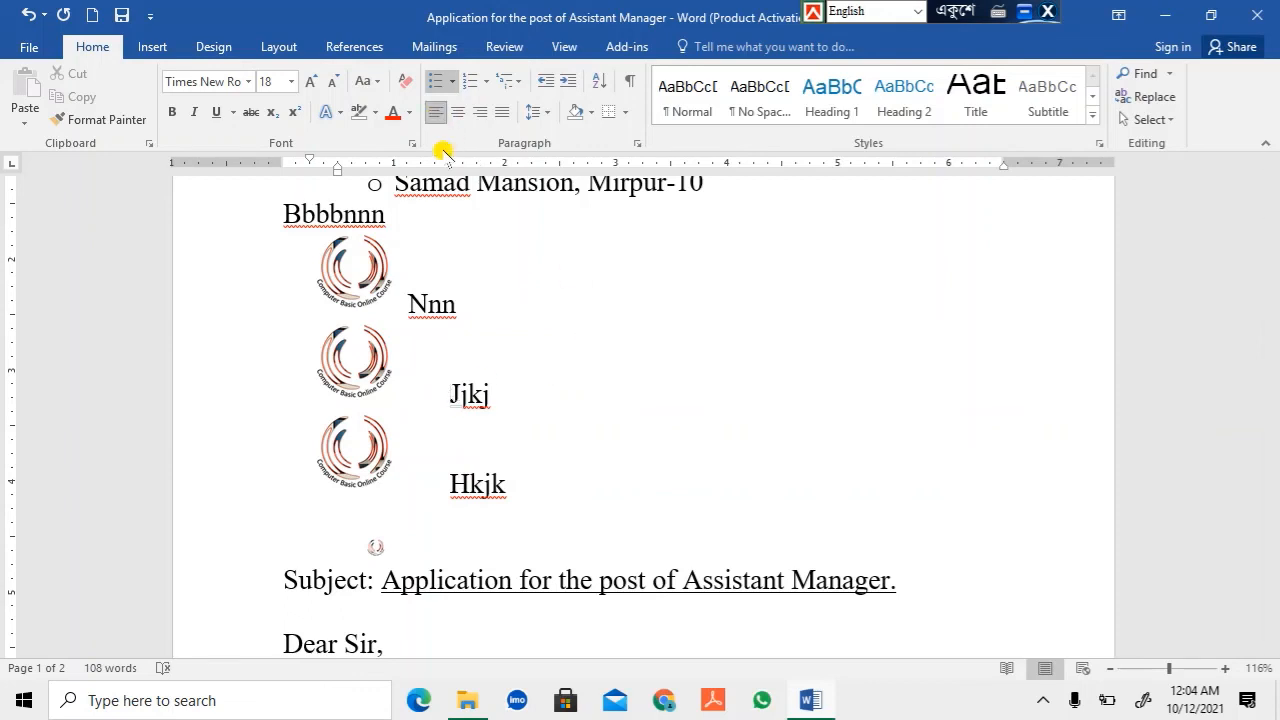
{"action": "mouse_move", "coordinate": [449, 164]}
{"action": "left_mouse_down"}
{"action": "mouse_move", "coordinate": [381, 195]}
{"action": "mouse_move", "coordinate": [363, 183]}
{"action": "left_mouse_up"}
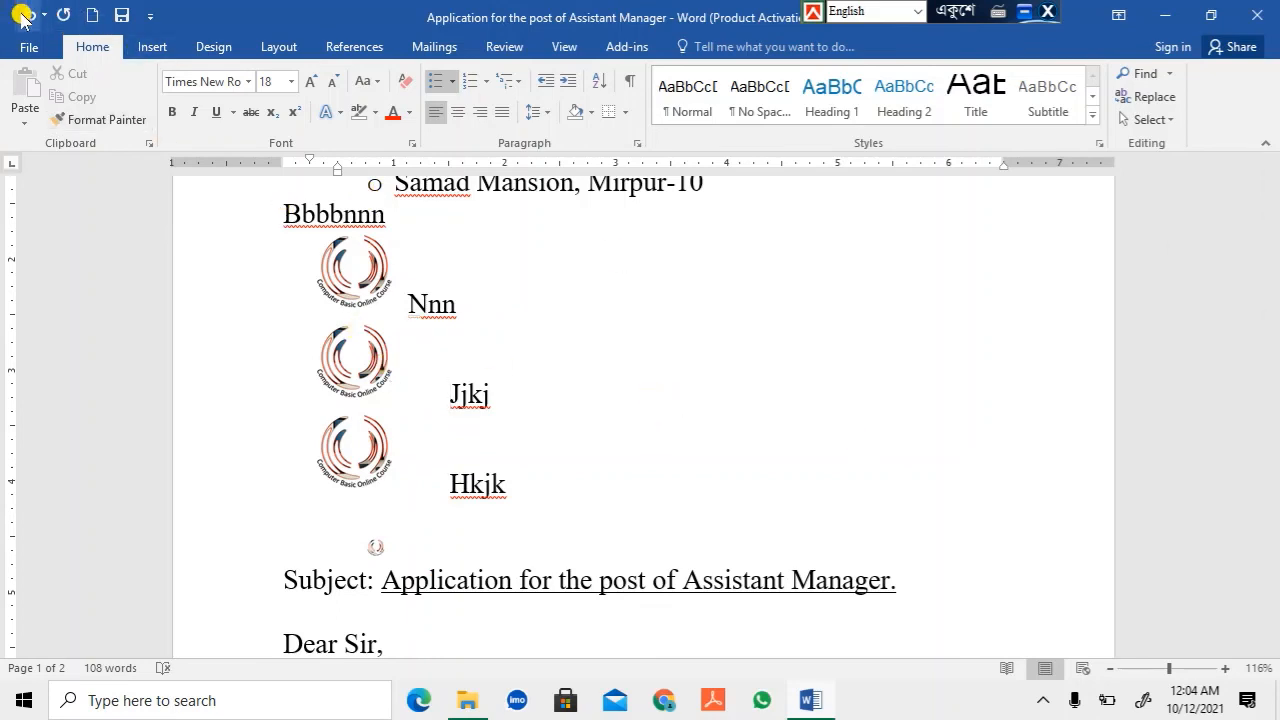
Undo the tab stop changes and the latest logo bullet enlargements, going back to bullets at font size 36.
{"action": "left_click", "coordinate": [22, 16]}
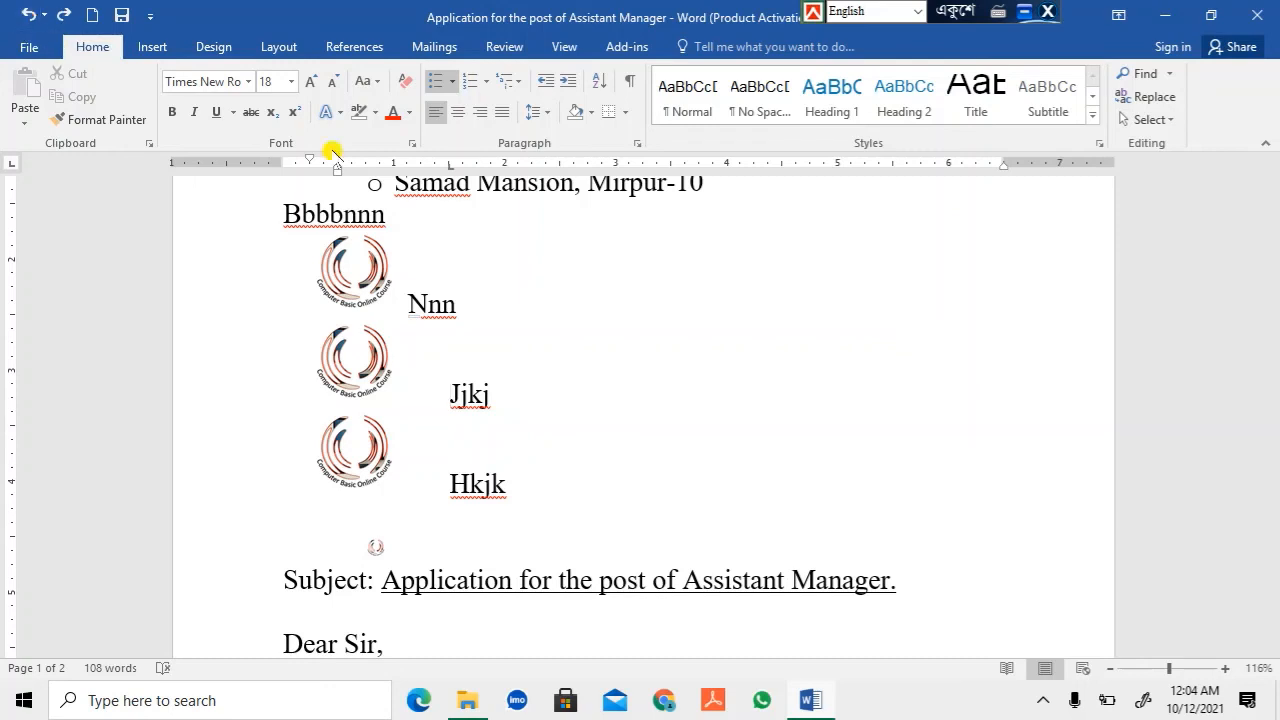
{"action": "left_click", "coordinate": [33, 16]}
{"action": "left_click", "coordinate": [33, 16]}
{"action": "left_click", "coordinate": [33, 16]}
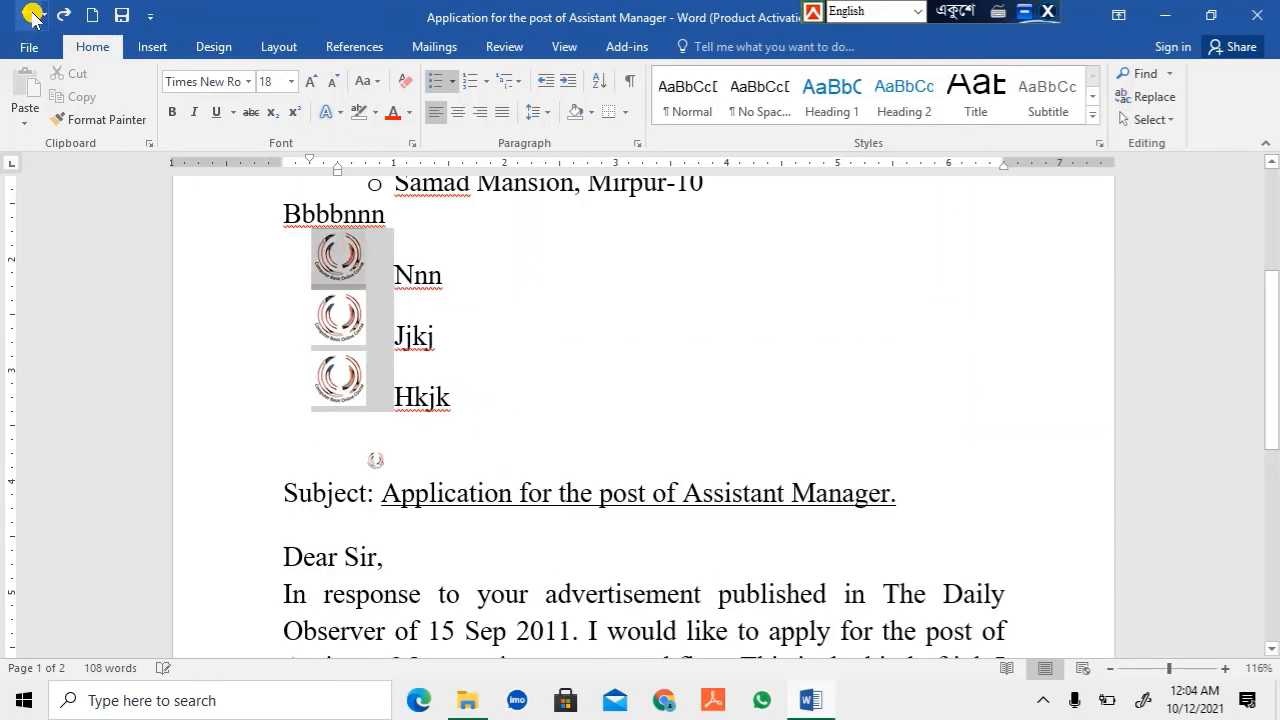
{"action": "left_click", "coordinate": [33, 16]}
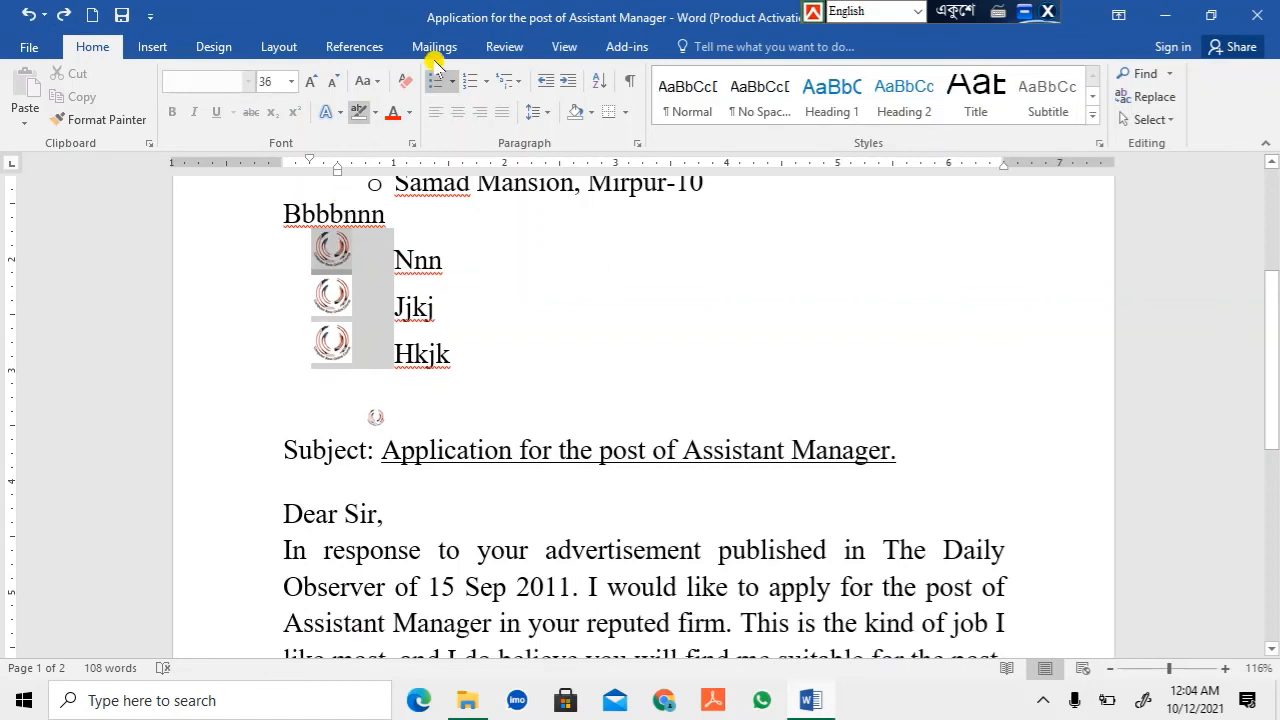
Add the line "Ffghhh" below "Dhaka" at the end of the letter and start a new line under it.
{"action": "scroll", "coordinate": [510, 420], "scroll_direction": "down", "scroll_amount": 5}
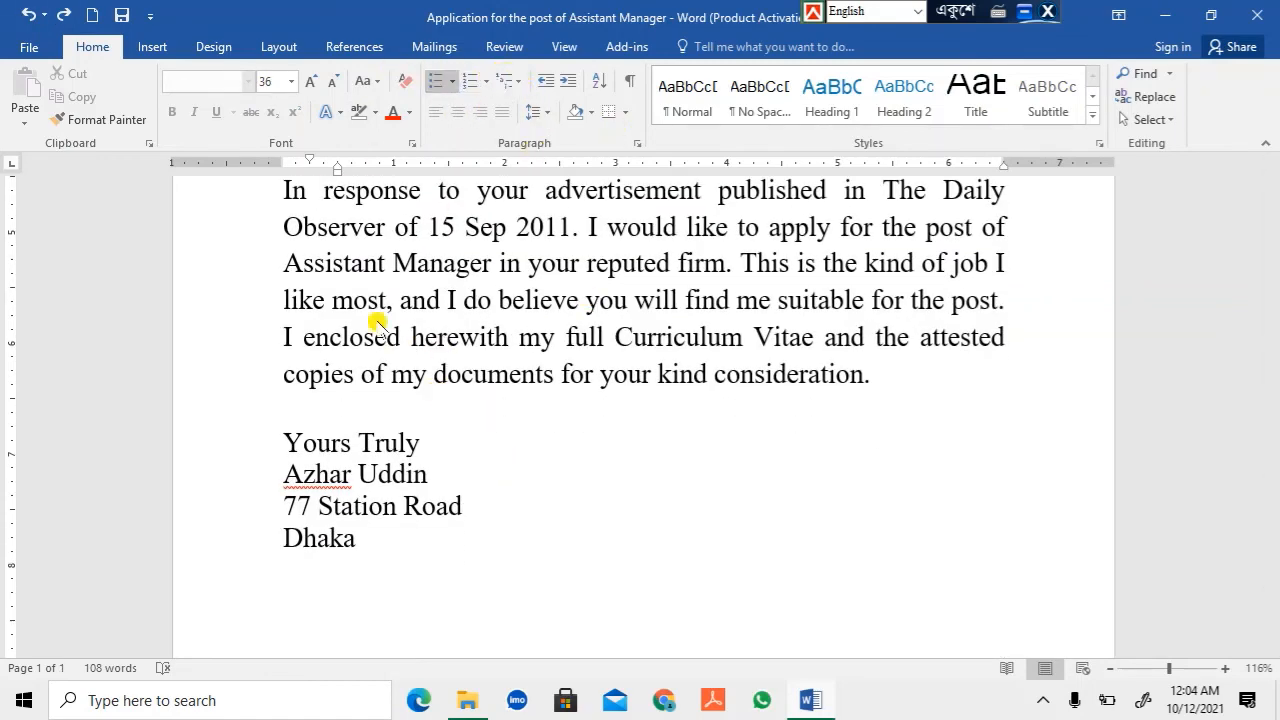
{"action": "left_click", "coordinate": [272, 443]}
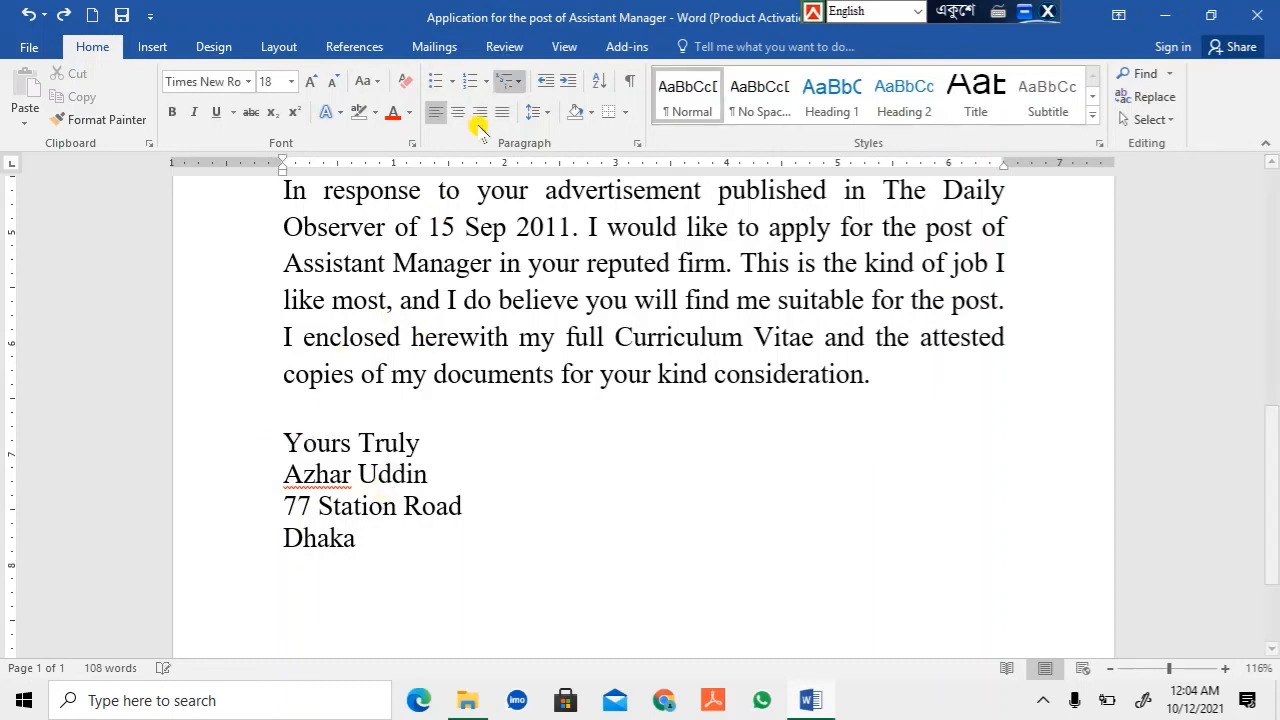
{"action": "left_click", "coordinate": [323, 576]}
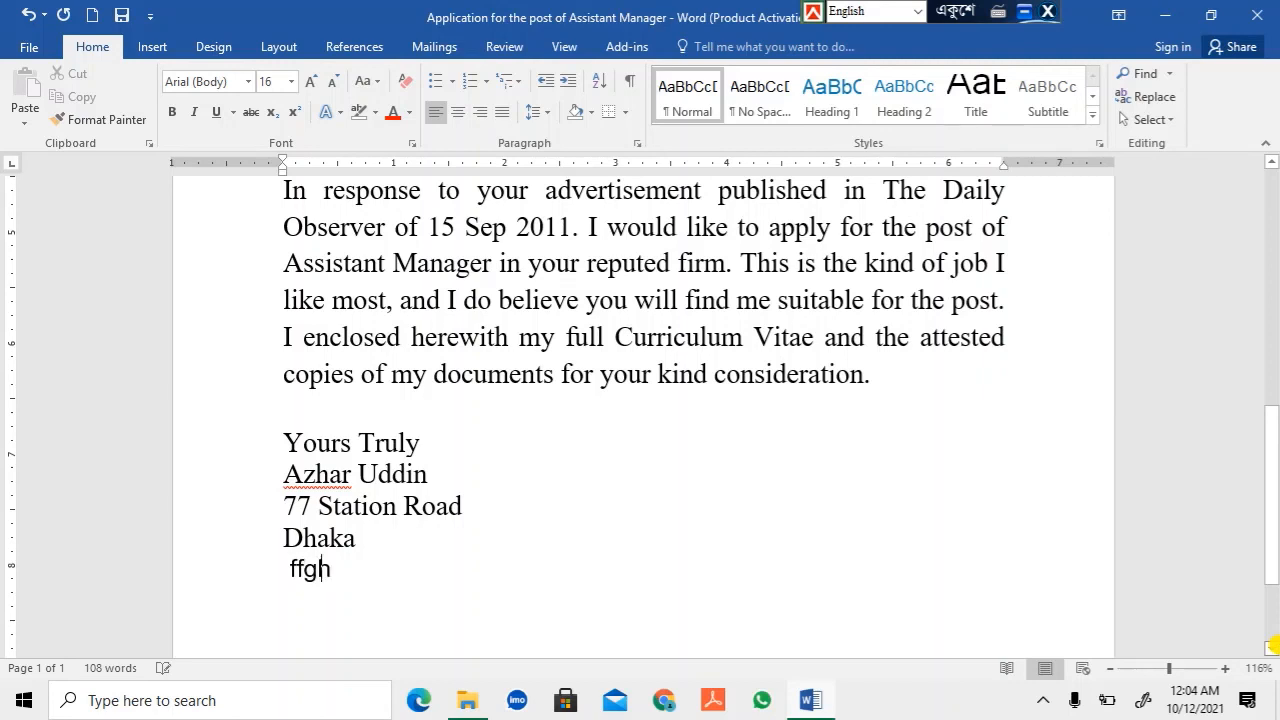
{"action": "type", "text": "ffghhh"}
{"action": "key", "text": "Return"}
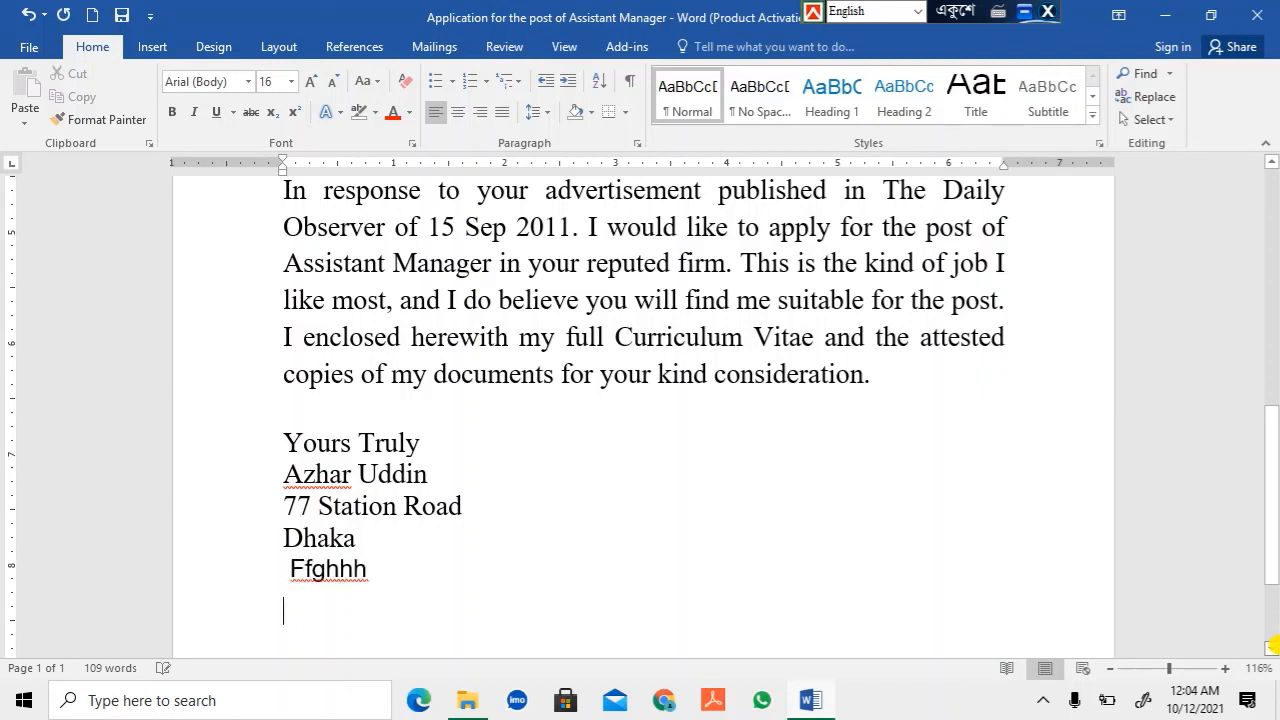
Create a list with the blue 1., 2., 3. number format, enter the items A, B, C and D, and end the list.
{"action": "left_click", "coordinate": [482, 82]}
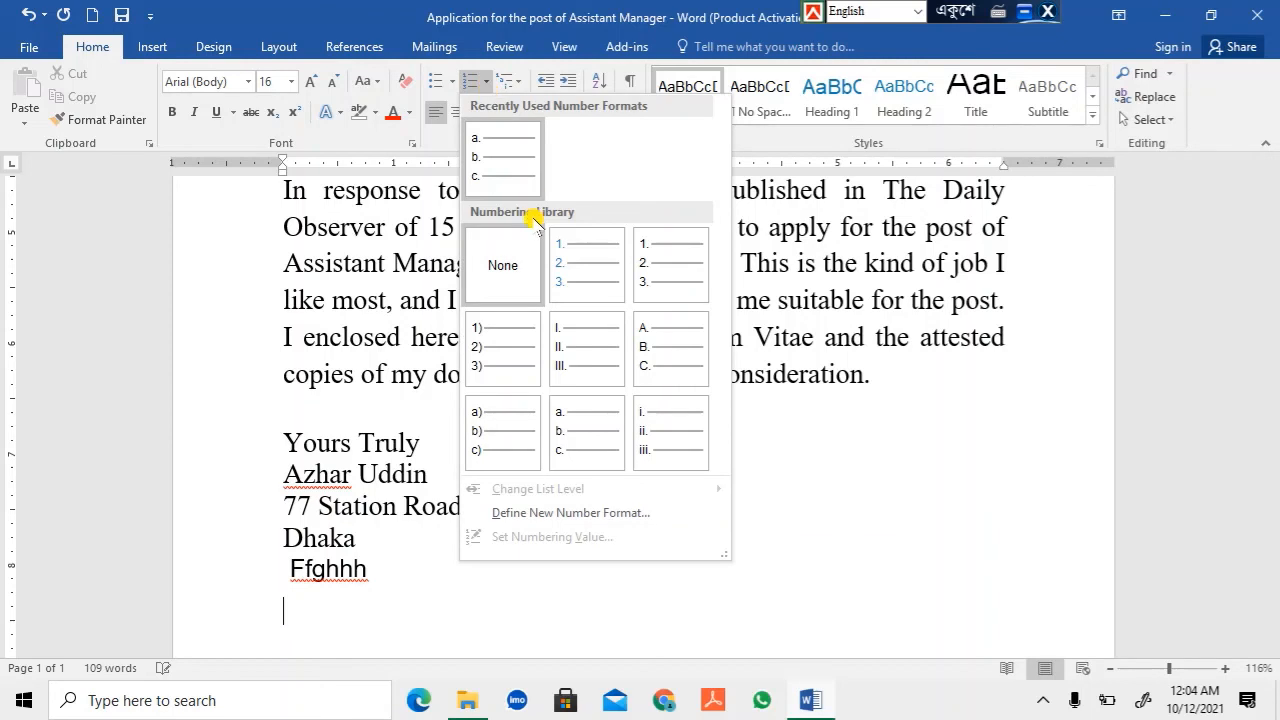
{"action": "left_click", "coordinate": [583, 246]}
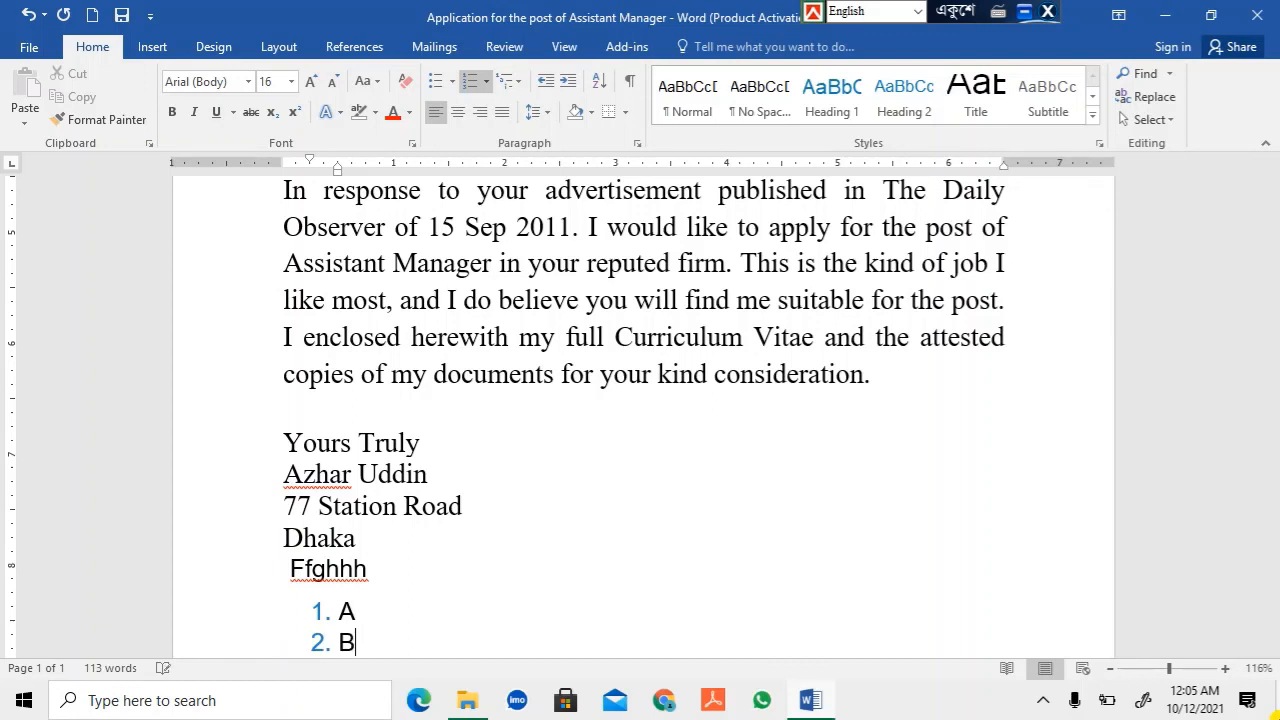
{"action": "key", "text": "Return"}
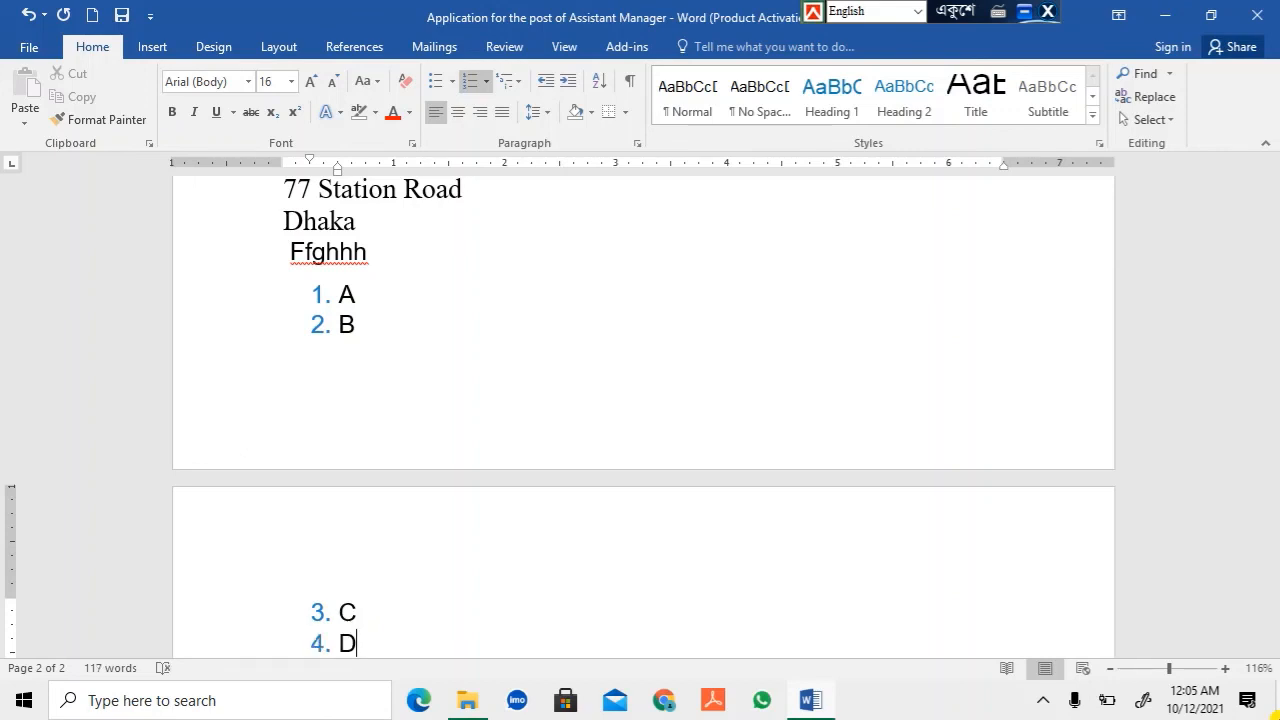
{"action": "key", "text": "Return"}
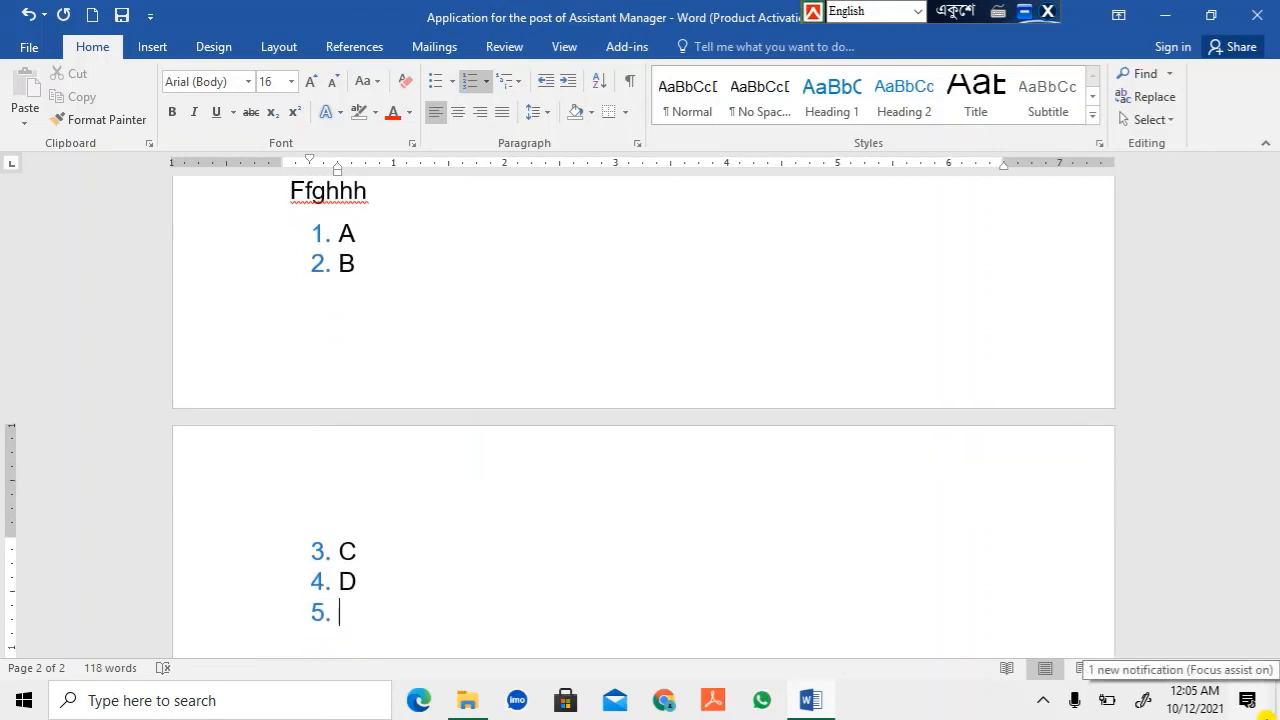
{"action": "key", "text": "Return"}
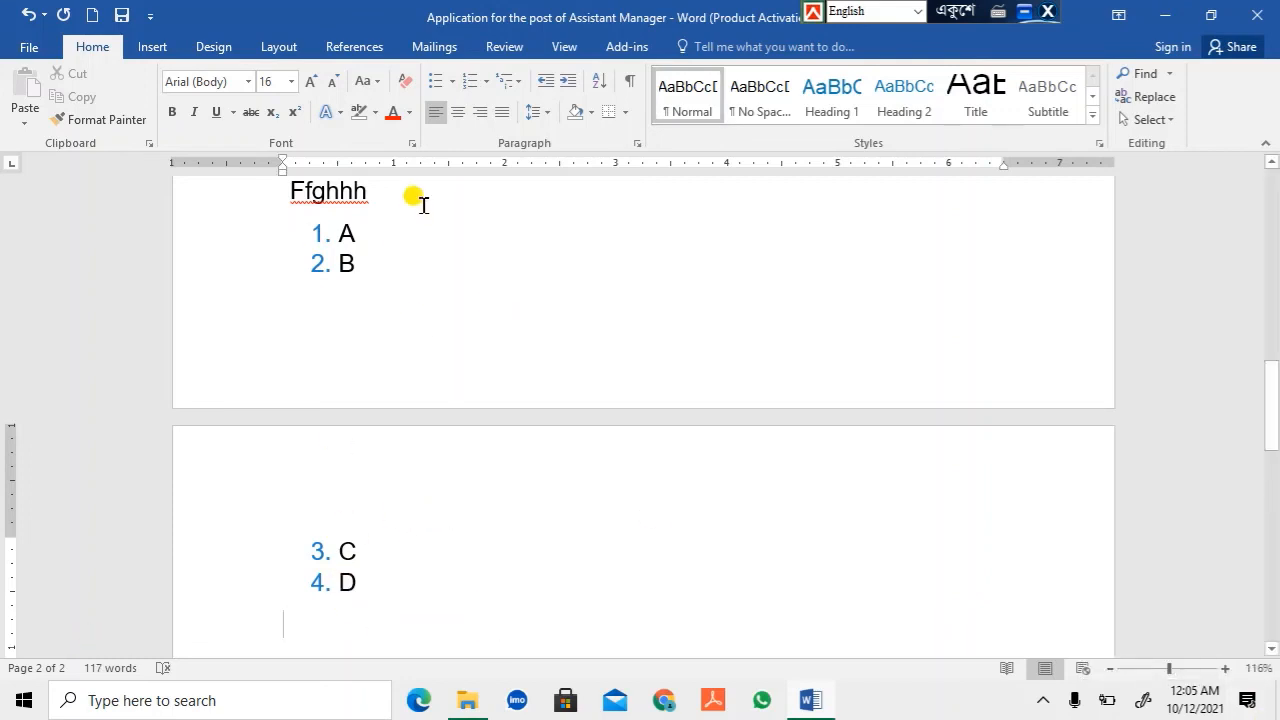
Decrease the indent of the "The General Manager (IT)" item until its bullet reaches the left margin.
{"action": "scroll", "coordinate": [565, 425], "scroll_direction": "up", "scroll_amount": 3}
{"action": "scroll", "coordinate": [565, 420], "scroll_direction": "up", "scroll_amount": 6}
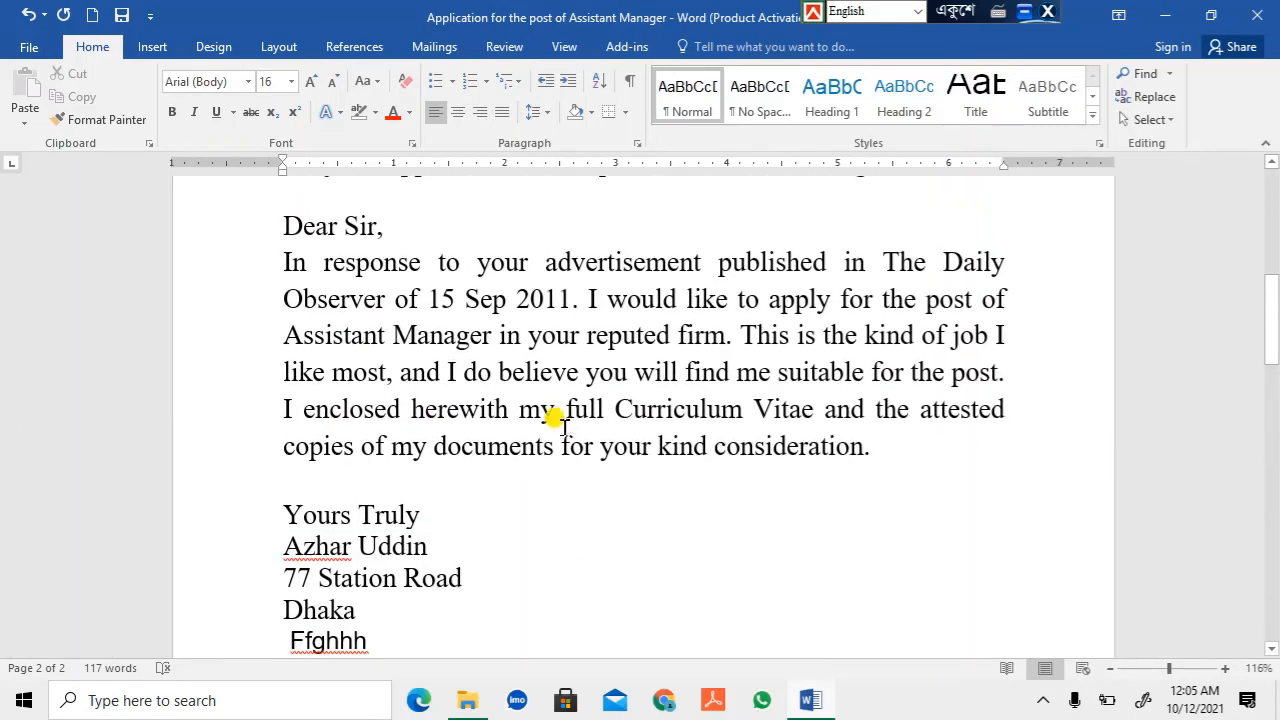
{"action": "scroll", "coordinate": [535, 408], "scroll_direction": "up", "scroll_amount": 1}
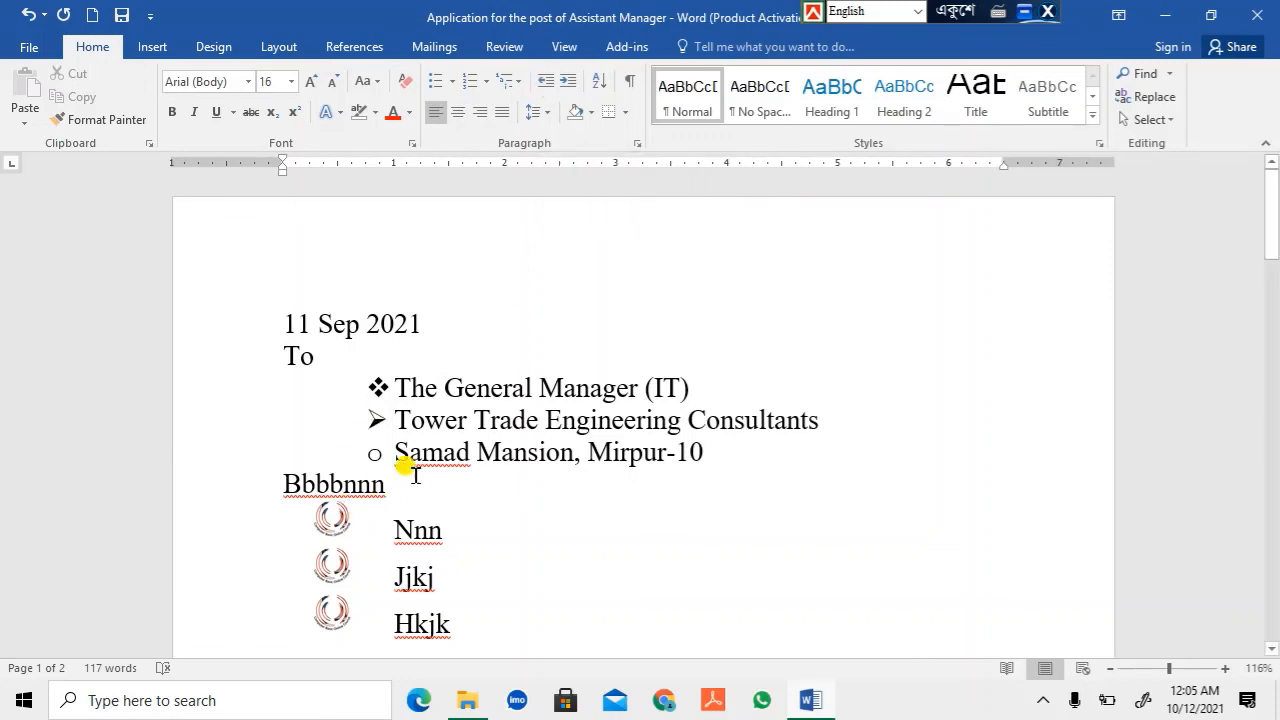
{"action": "scroll", "coordinate": [443, 380], "scroll_direction": "down", "scroll_amount": 6}
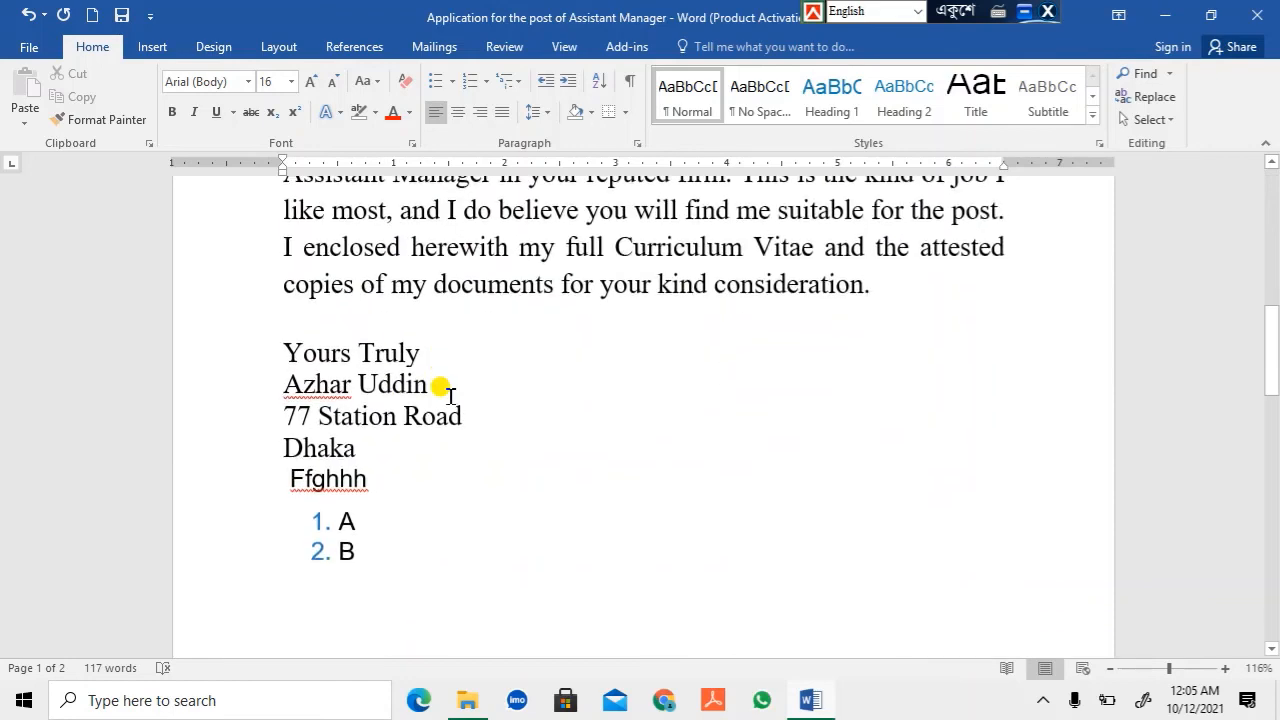
{"action": "scroll", "coordinate": [443, 386], "scroll_direction": "up", "scroll_amount": 1}
{"action": "scroll", "coordinate": [314, 337], "scroll_direction": "up", "scroll_amount": 2}
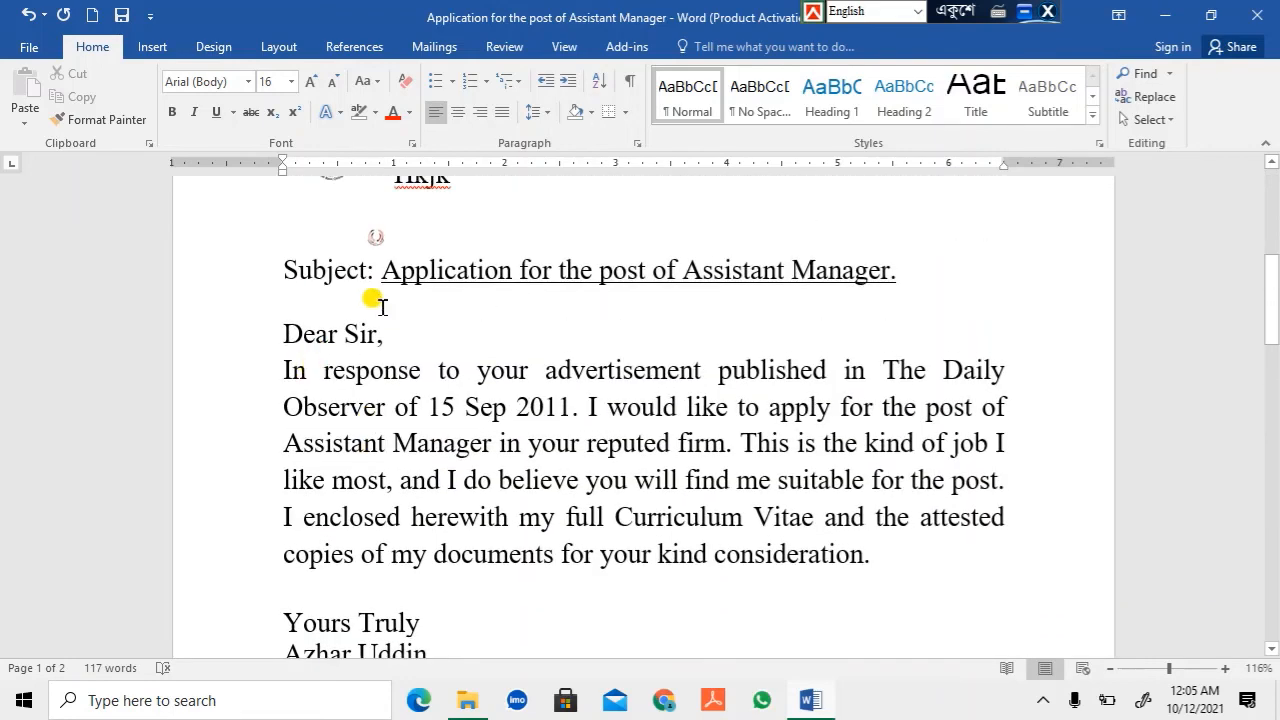
{"action": "scroll", "coordinate": [505, 315], "scroll_direction": "up", "scroll_amount": 3}
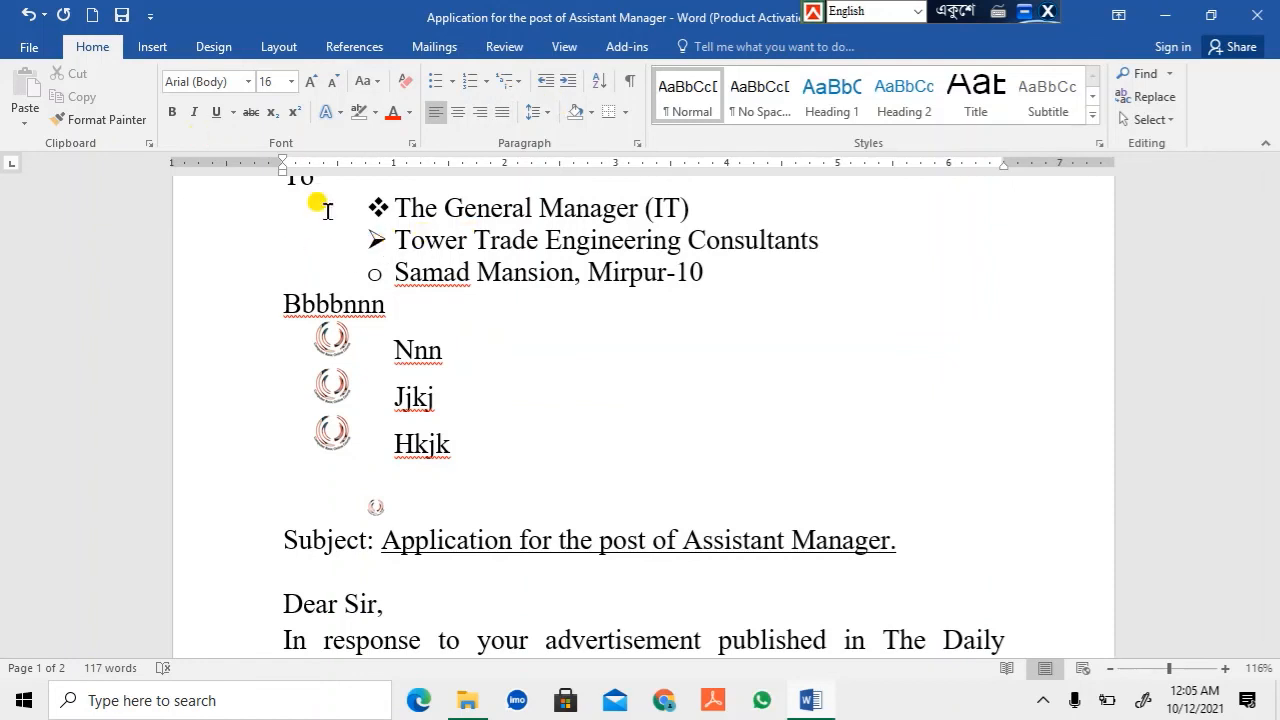
{"action": "mouse_move", "coordinate": [362, 201]}
{"action": "left_mouse_down"}
{"action": "mouse_move", "coordinate": [603, 189]}
{"action": "mouse_move", "coordinate": [351, 180]}
{"action": "mouse_move", "coordinate": [369, 175]}
{"action": "mouse_move", "coordinate": [392, 193]}
{"action": "mouse_move", "coordinate": [735, 204]}
{"action": "left_mouse_up"}
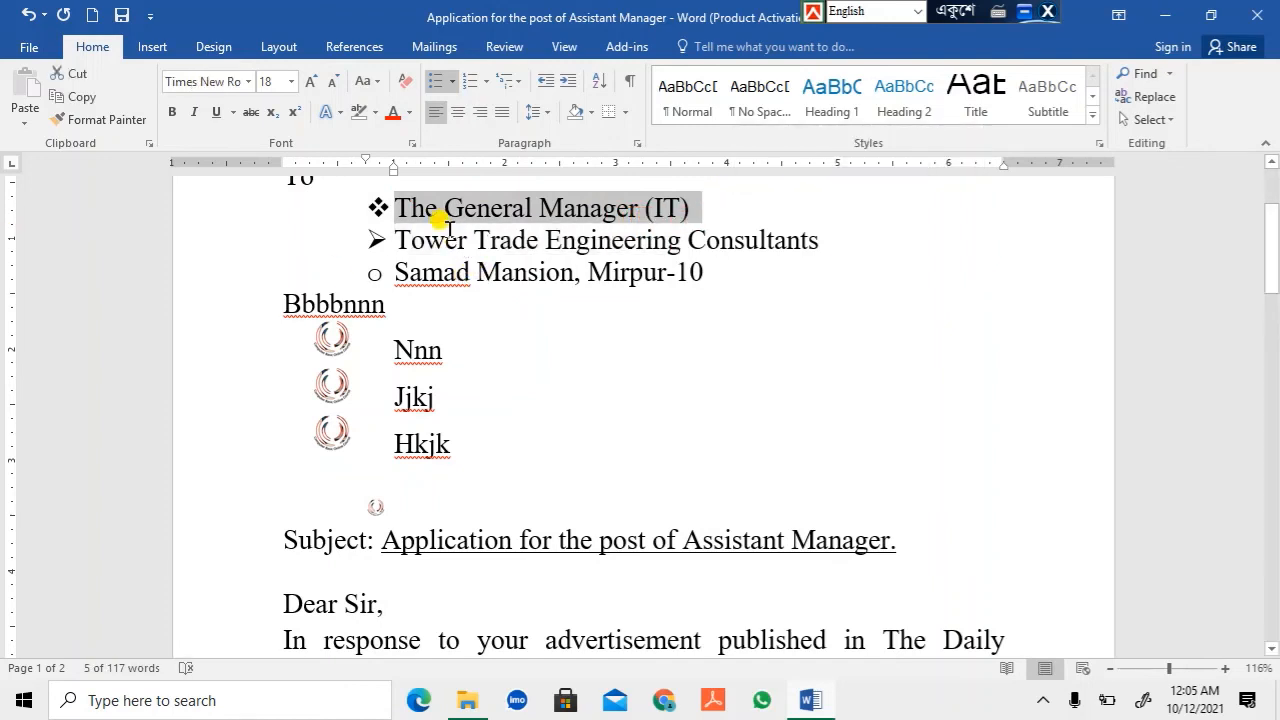
{"action": "left_click", "coordinate": [405, 205]}
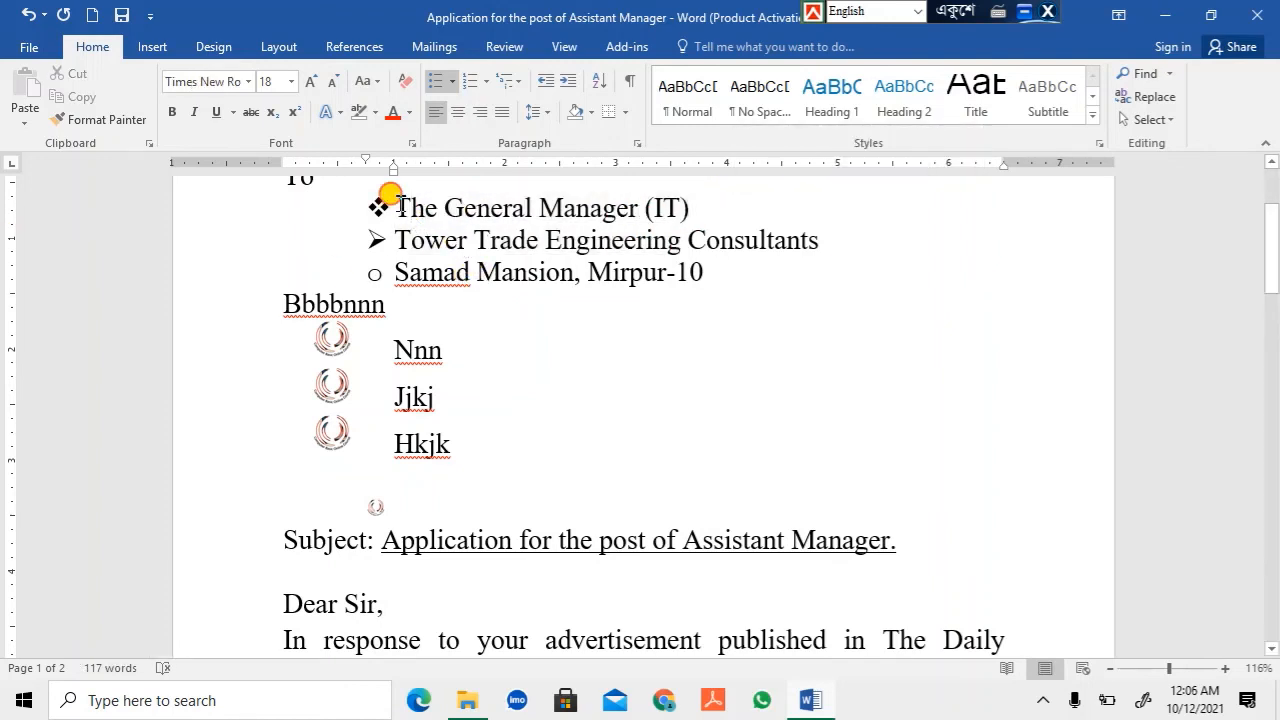
{"action": "left_click", "coordinate": [503, 207]}
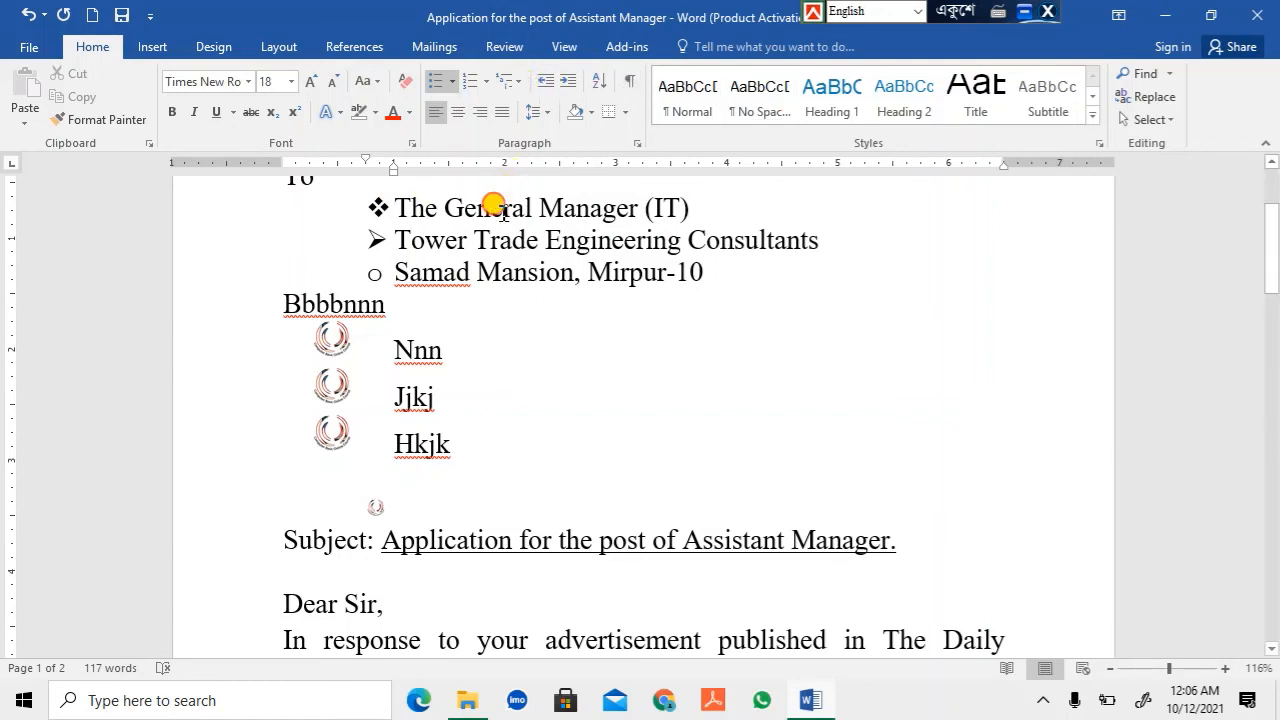
{"action": "left_click", "coordinate": [544, 81]}
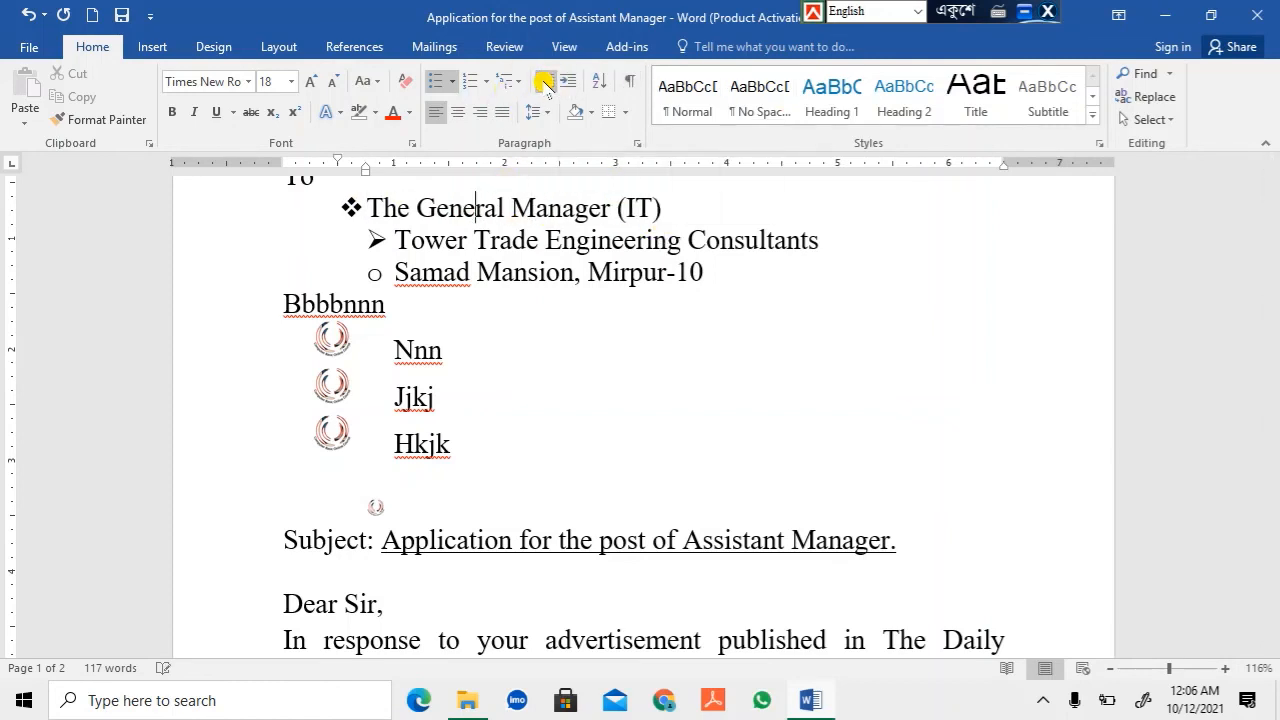
{"action": "left_click", "coordinate": [544, 81]}
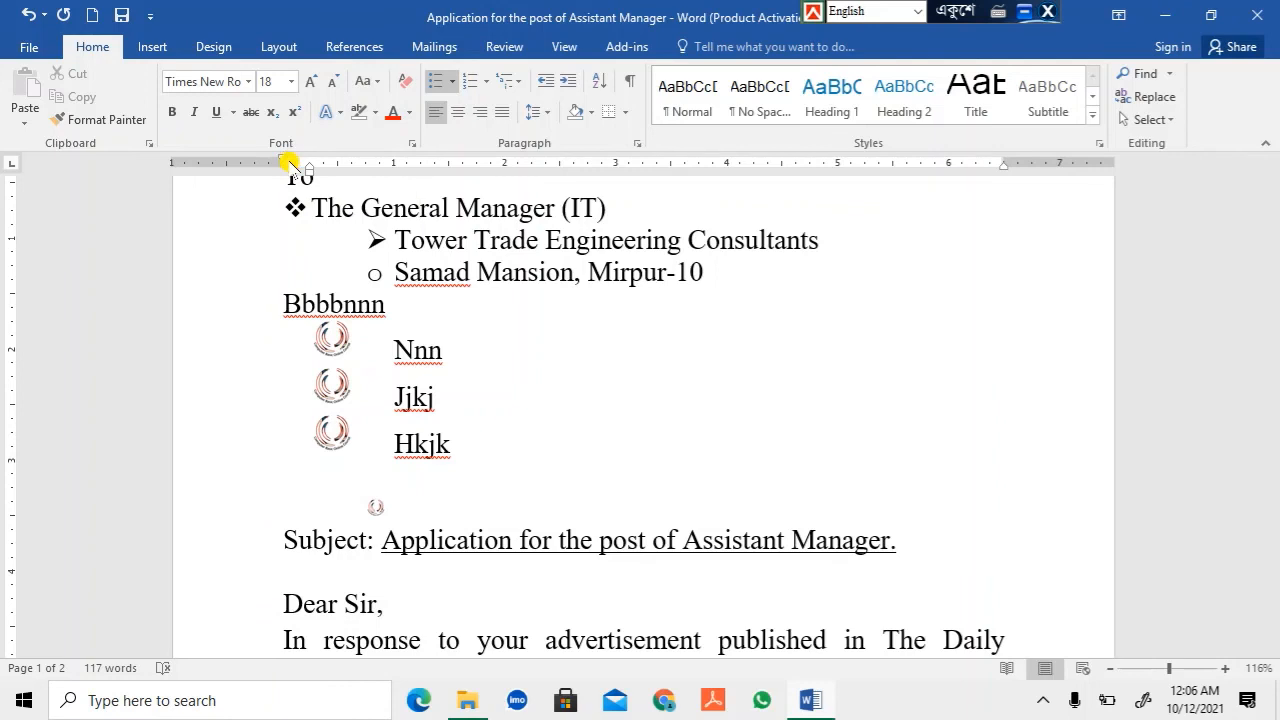
{"action": "left_click_drag", "start_coordinate": [283, 159], "coordinate": [283, 158]}
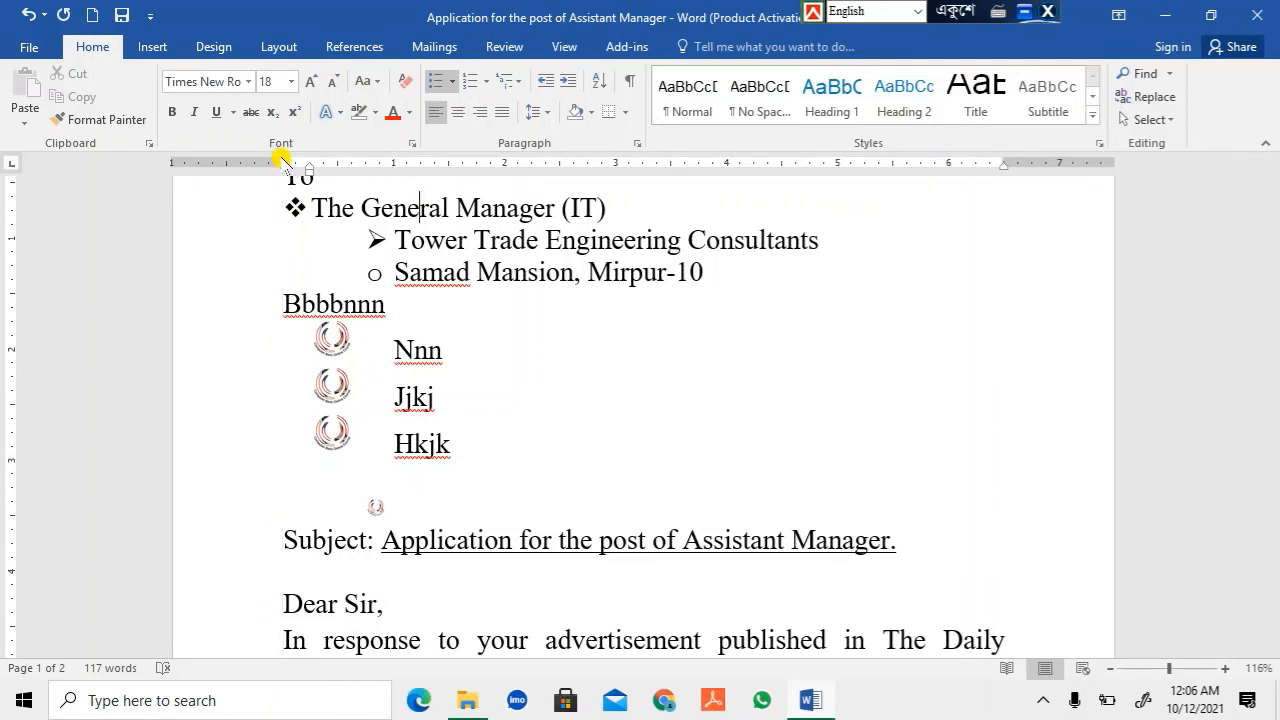
Increase the indent of the "The General Manager (IT)" item repeatedly until its bullet is at about 5.5 inches on the ruler.
{"action": "left_click", "coordinate": [568, 84]}
{"action": "left_click", "coordinate": [568, 84]}
{"action": "left_click", "coordinate": [568, 84]}
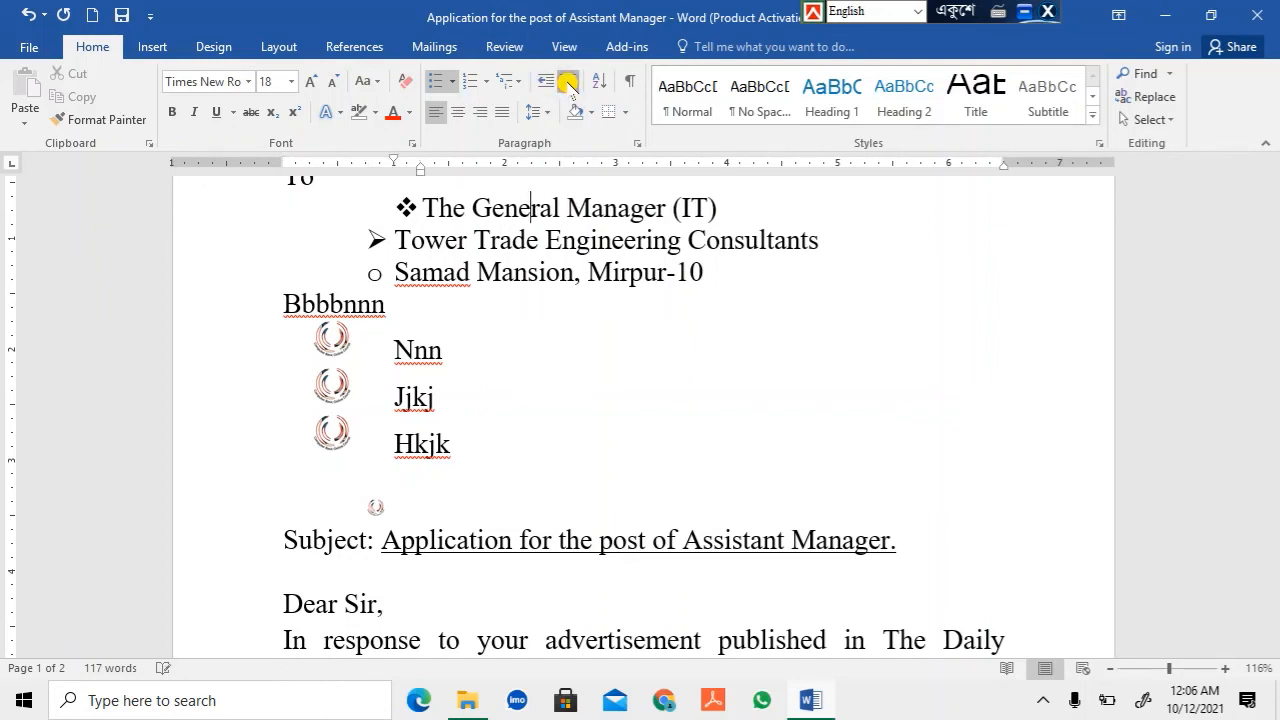
{"action": "left_click", "coordinate": [568, 84]}
{"action": "left_click", "coordinate": [568, 84]}
{"action": "left_click", "coordinate": [568, 84]}
{"action": "left_click", "coordinate": [568, 84]}
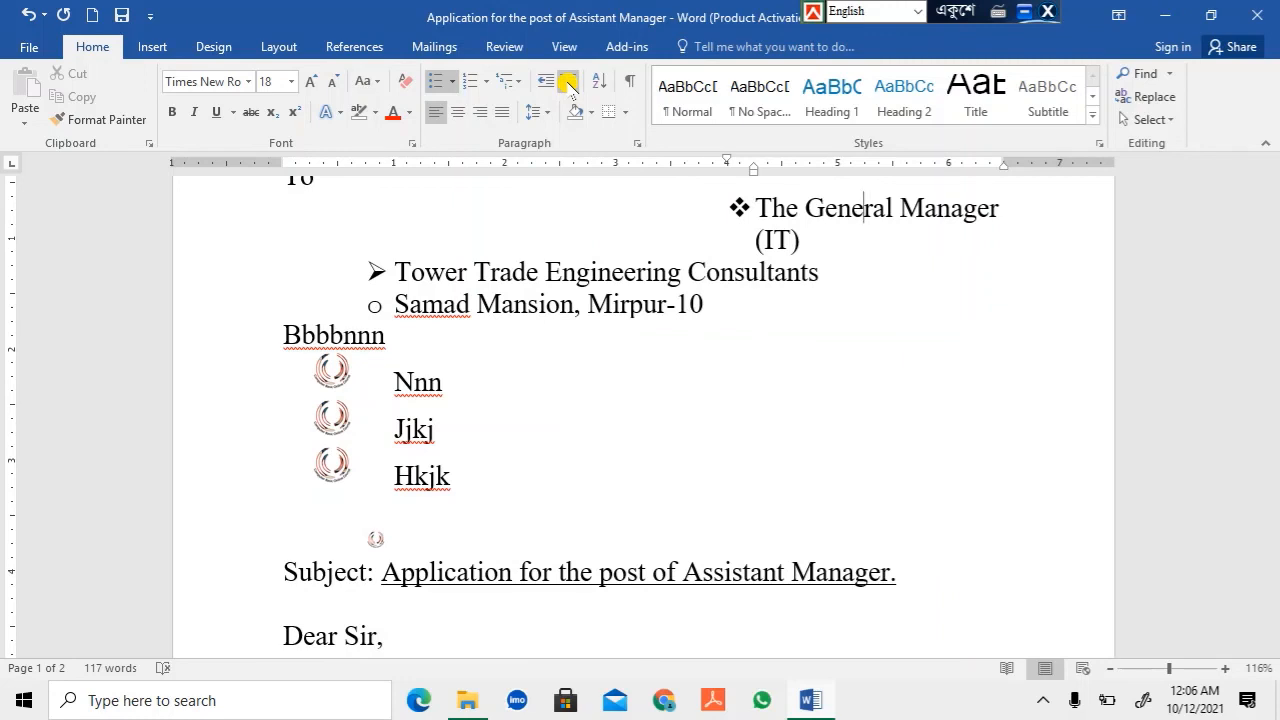
{"action": "left_click", "coordinate": [568, 84]}
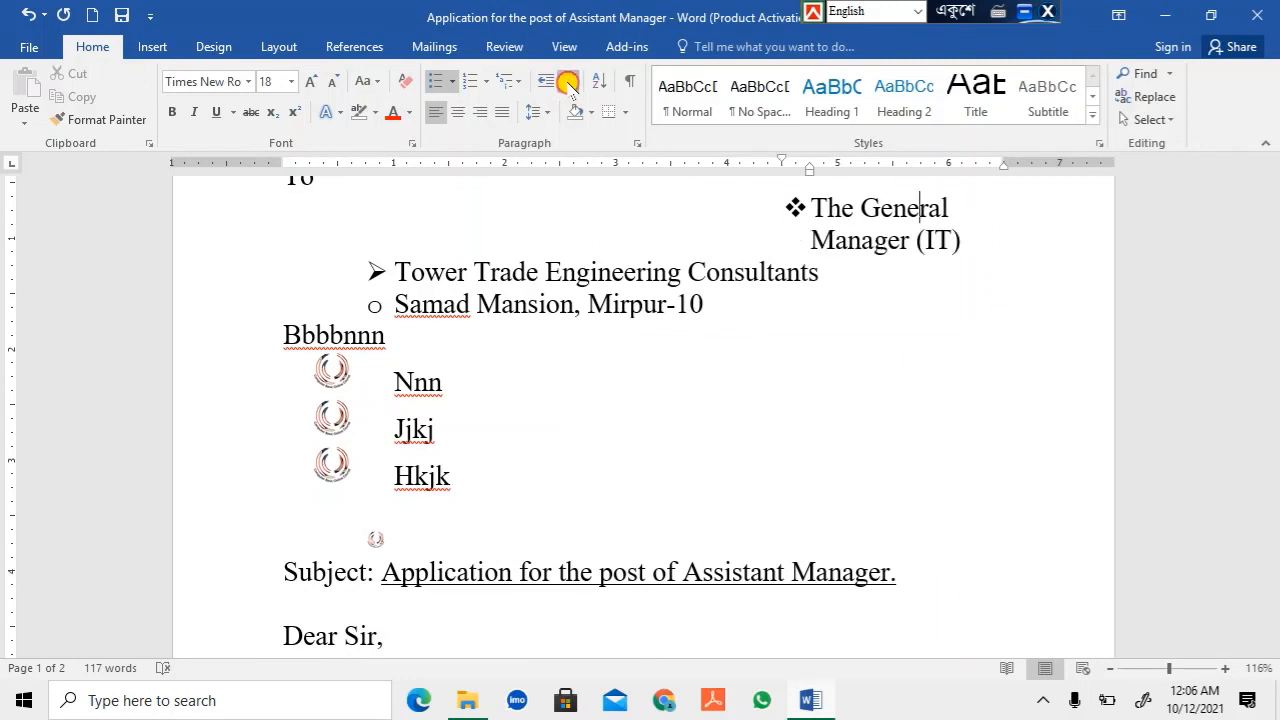
{"action": "left_click", "coordinate": [568, 84]}
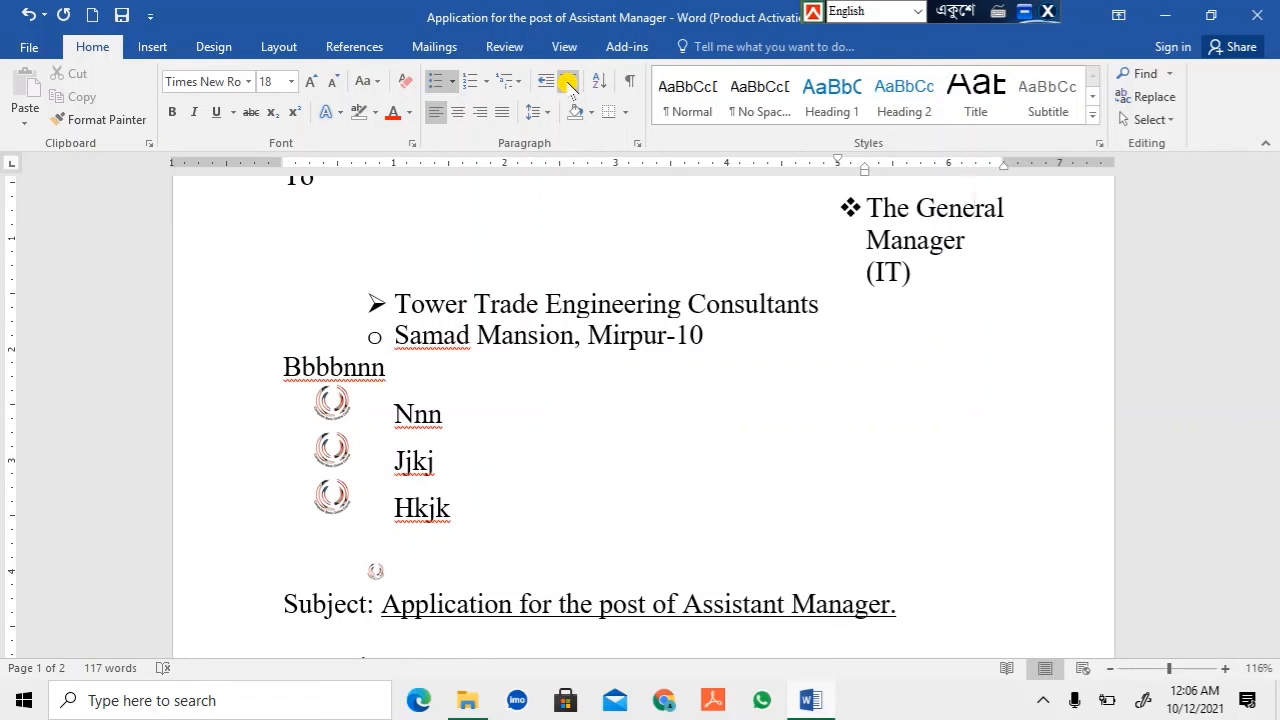
{"action": "left_click", "coordinate": [568, 84]}
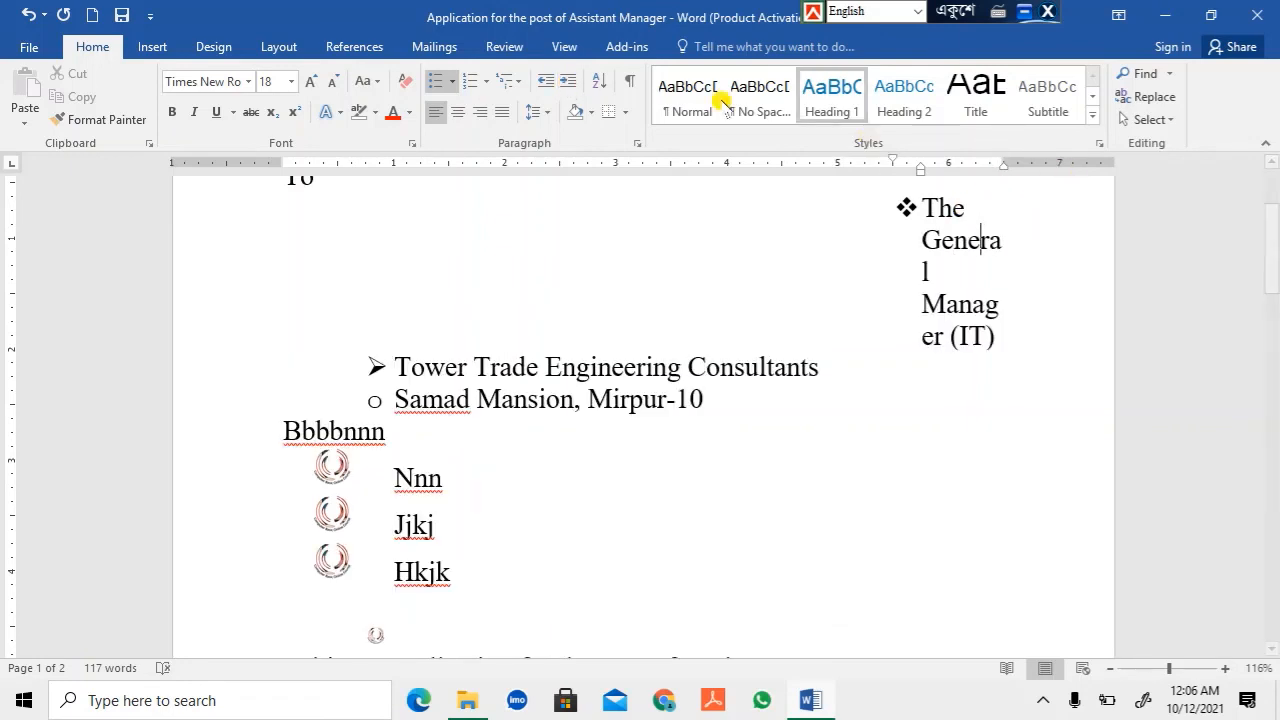
Decrease the indent of the "The General Manager (IT)" item until its bullet is at about 3 inches on the ruler.
{"action": "left_click", "coordinate": [544, 82]}
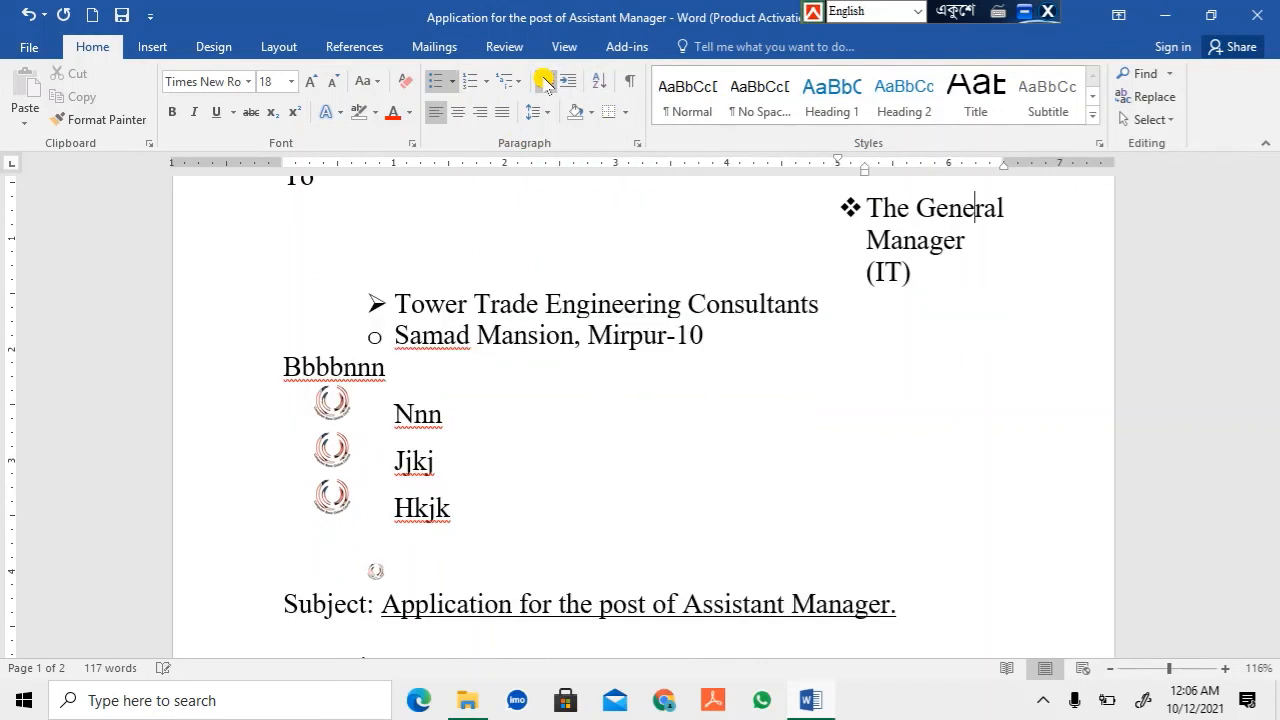
{"action": "left_click", "coordinate": [544, 82]}
{"action": "left_click", "coordinate": [544, 82]}
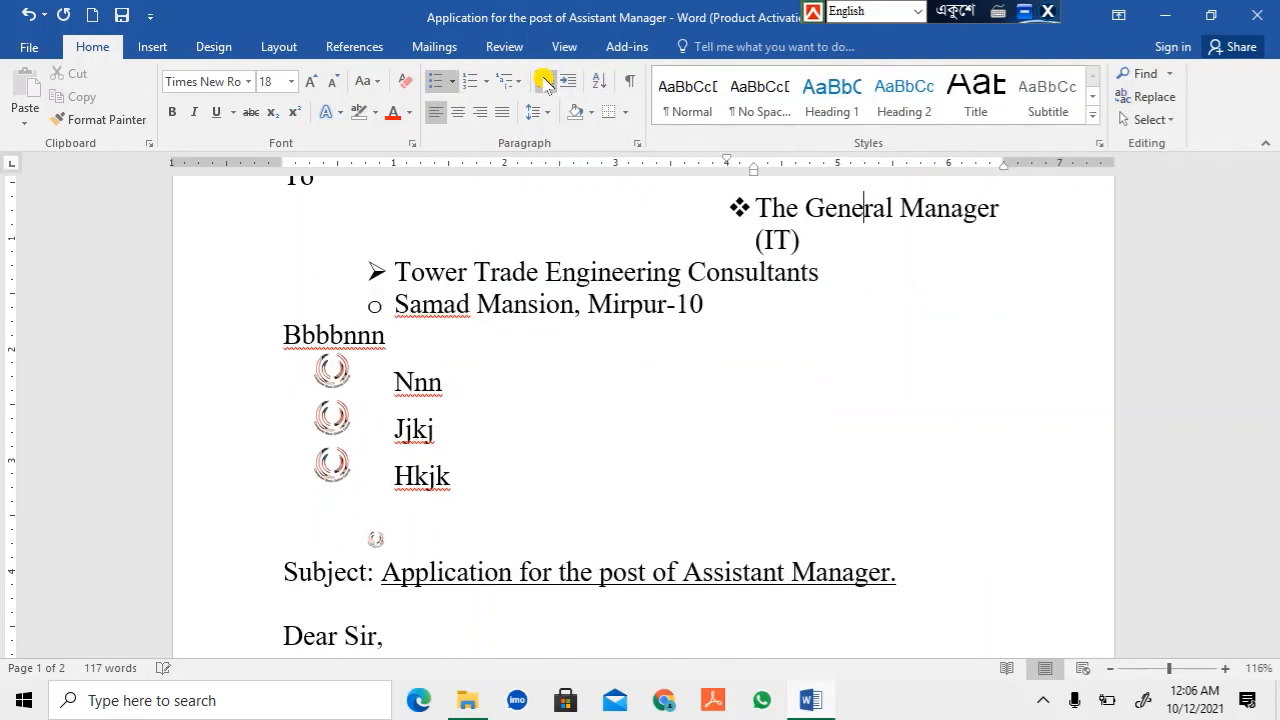
{"action": "left_click", "coordinate": [544, 82]}
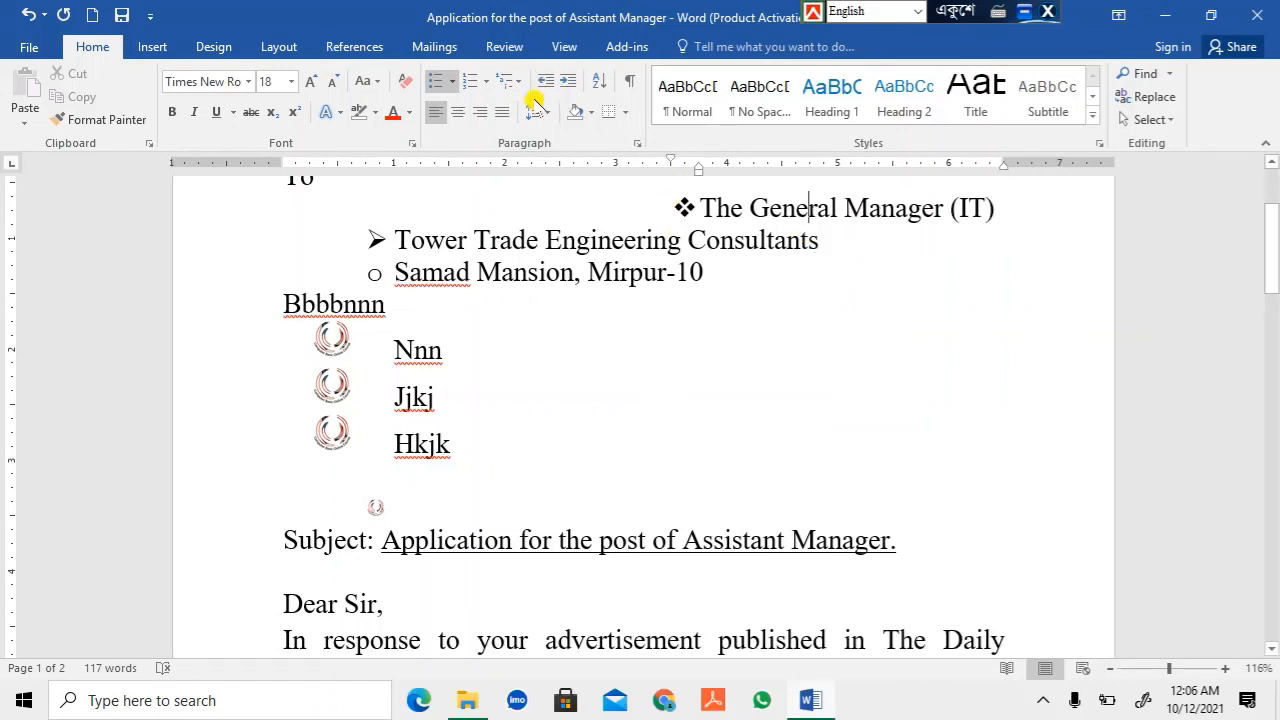
{"action": "left_click", "coordinate": [545, 83]}
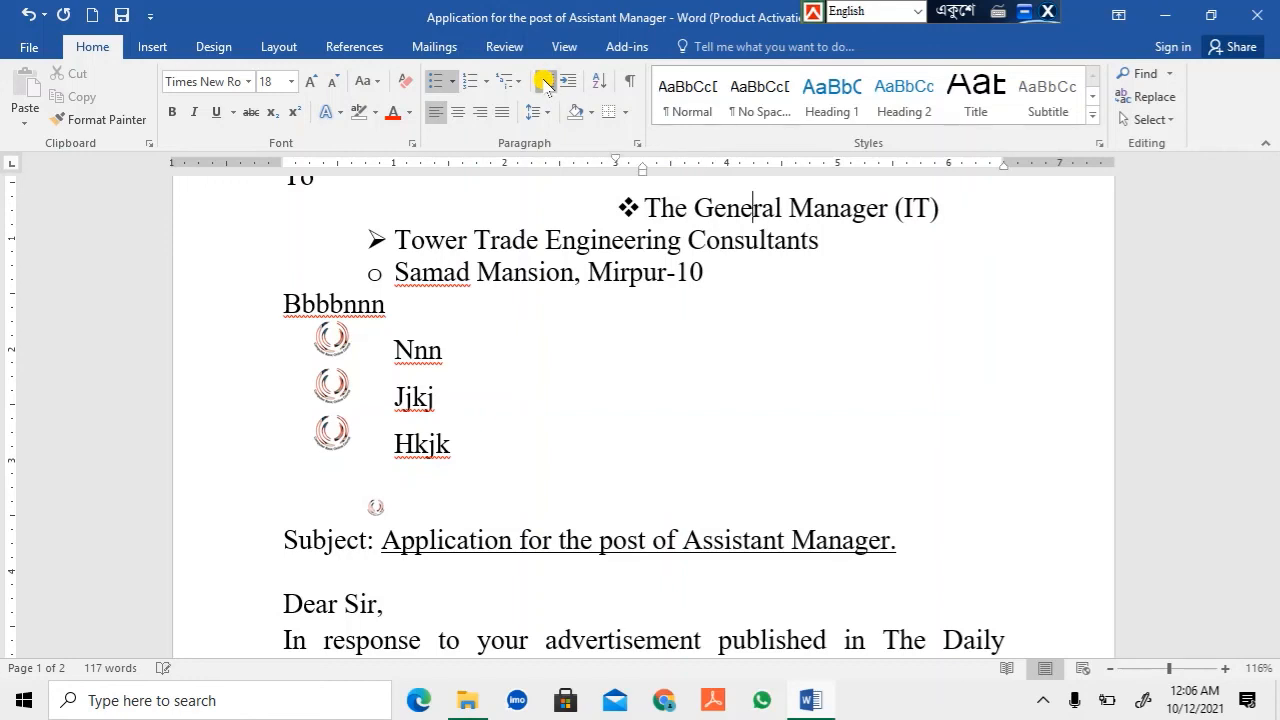
Decrease the indent of the "The General Manager (IT)" item until its bullet is back at the left margin.
{"action": "left_click", "coordinate": [545, 83]}
{"action": "left_click", "coordinate": [545, 83]}
{"action": "left_click", "coordinate": [545, 83]}
{"action": "left_click", "coordinate": [545, 83]}
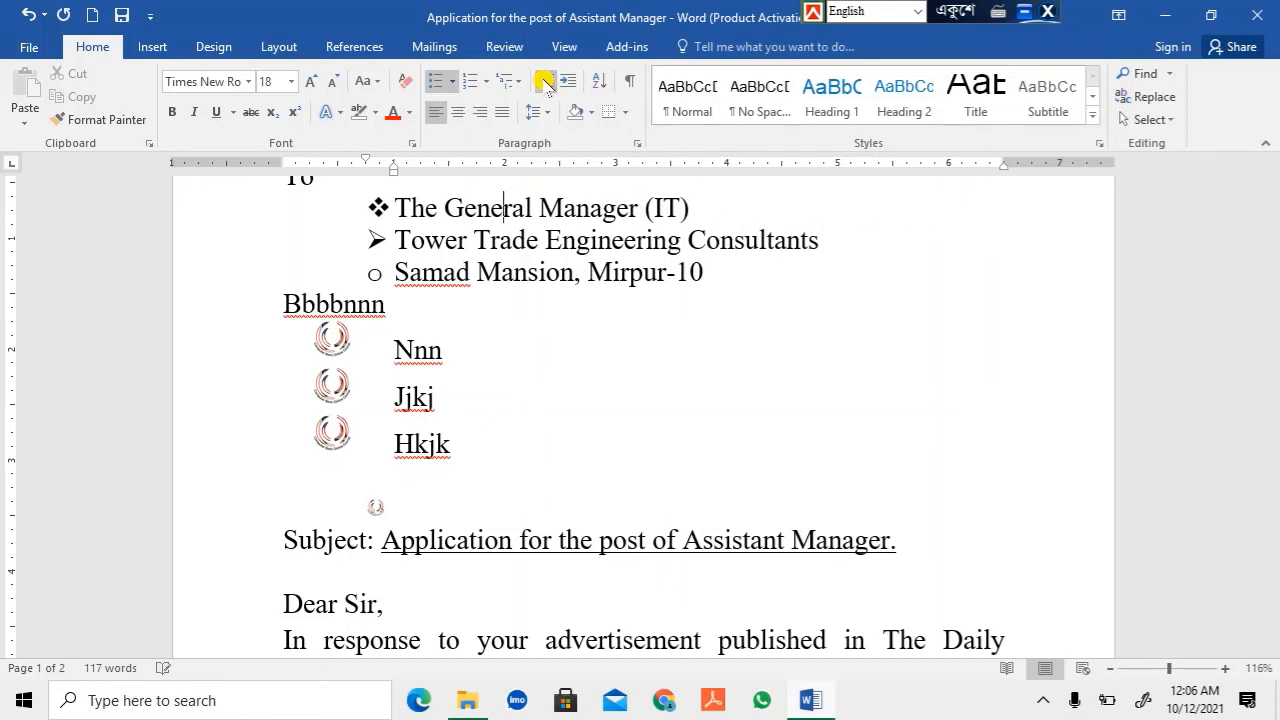
{"action": "left_click", "coordinate": [545, 83]}
{"action": "left_click", "coordinate": [545, 83]}
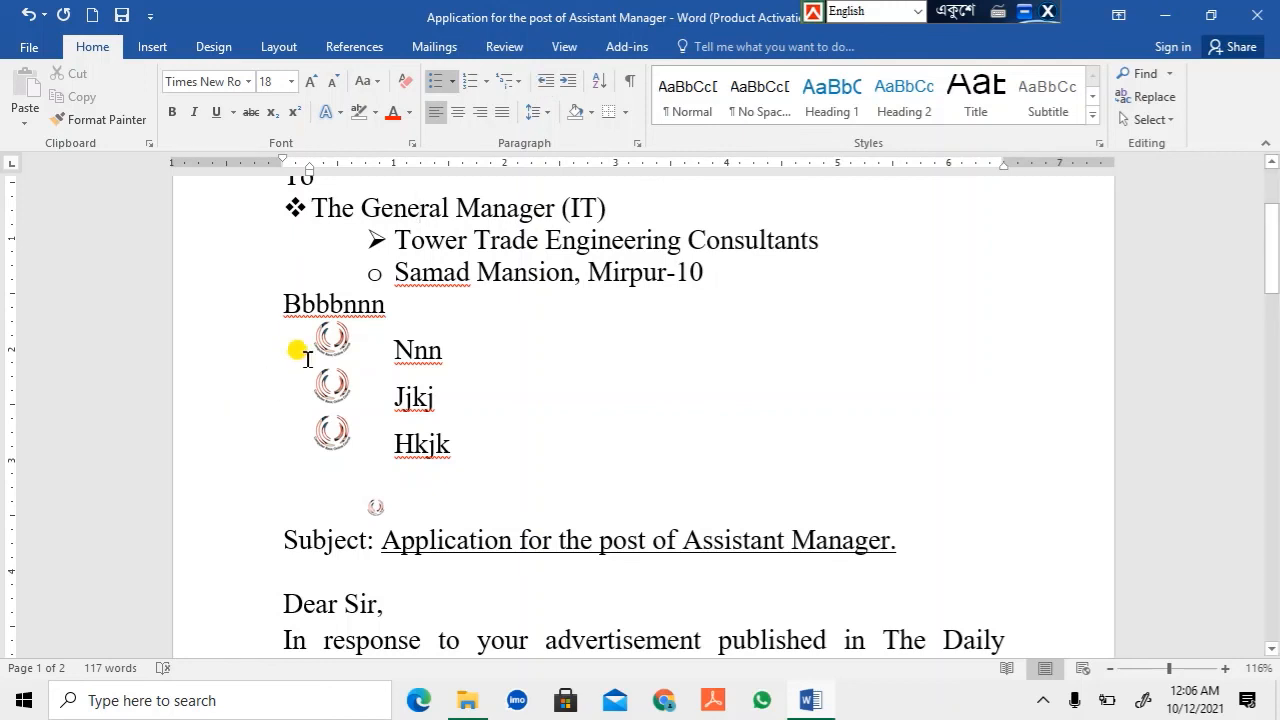
Decrease the indent of the picture-bulleted list (Nnn, Jjkj, Hkjk) to the left margin.
{"action": "left_click", "coordinate": [343, 347]}
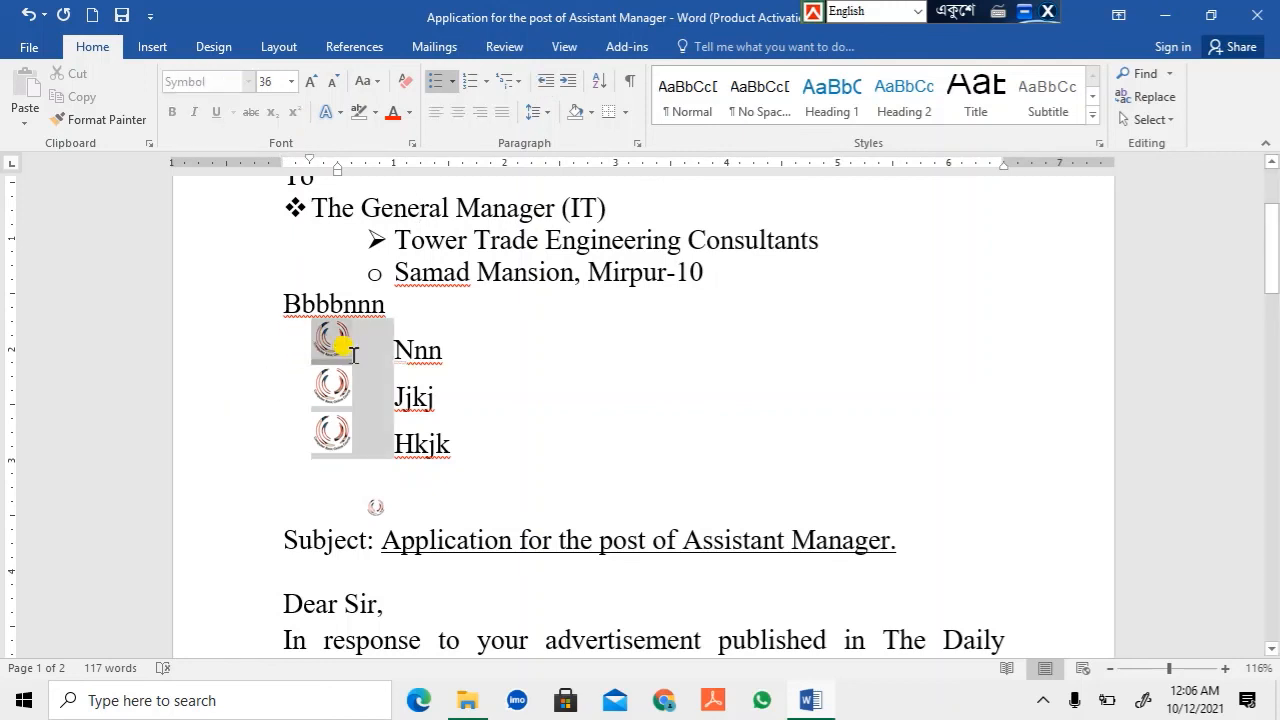
{"action": "left_click", "coordinate": [540, 82]}
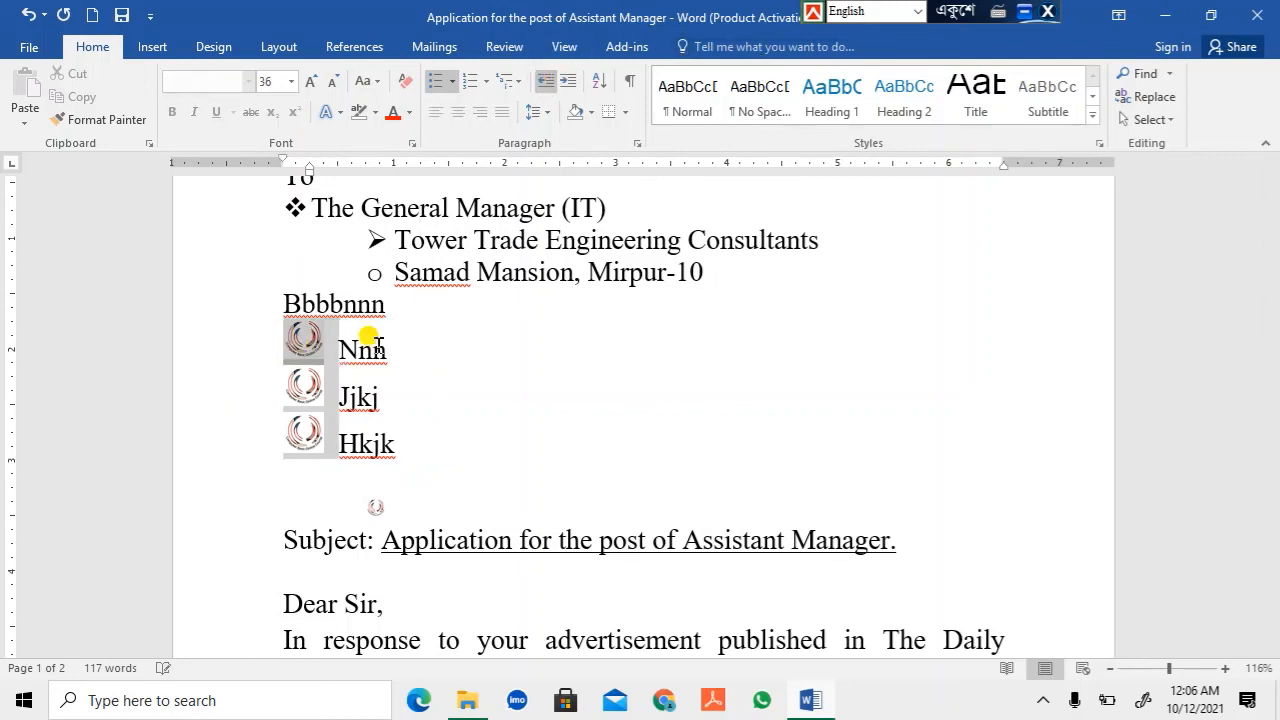
Increase the picture-bulleted list's indent until its bullets are at about 1.25 inches, and decrease it back to the left margin.
{"action": "left_click", "coordinate": [566, 80]}
{"action": "left_click", "coordinate": [566, 80]}
{"action": "left_click", "coordinate": [566, 80]}
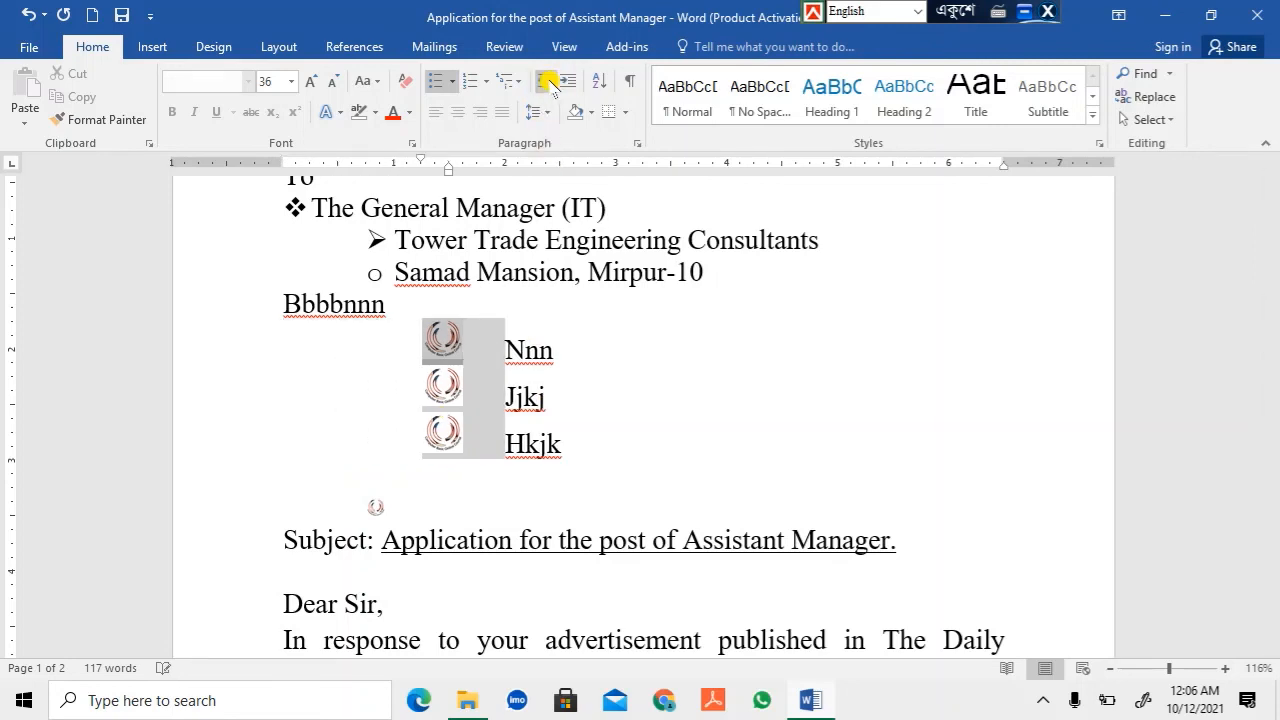
{"action": "left_click", "coordinate": [545, 82]}
{"action": "left_click", "coordinate": [545, 82]}
{"action": "left_click", "coordinate": [545, 82]}
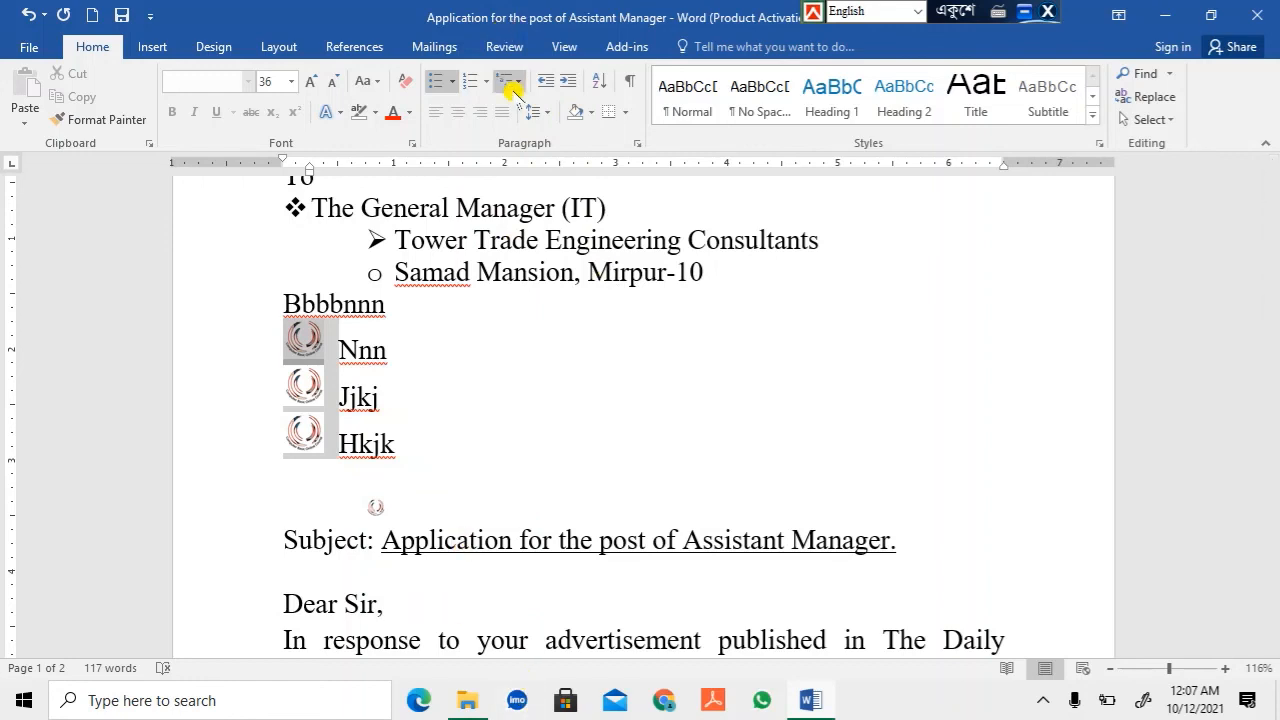
{"action": "left_click", "coordinate": [550, 111]}
{"action": "key", "text": "Escape"}
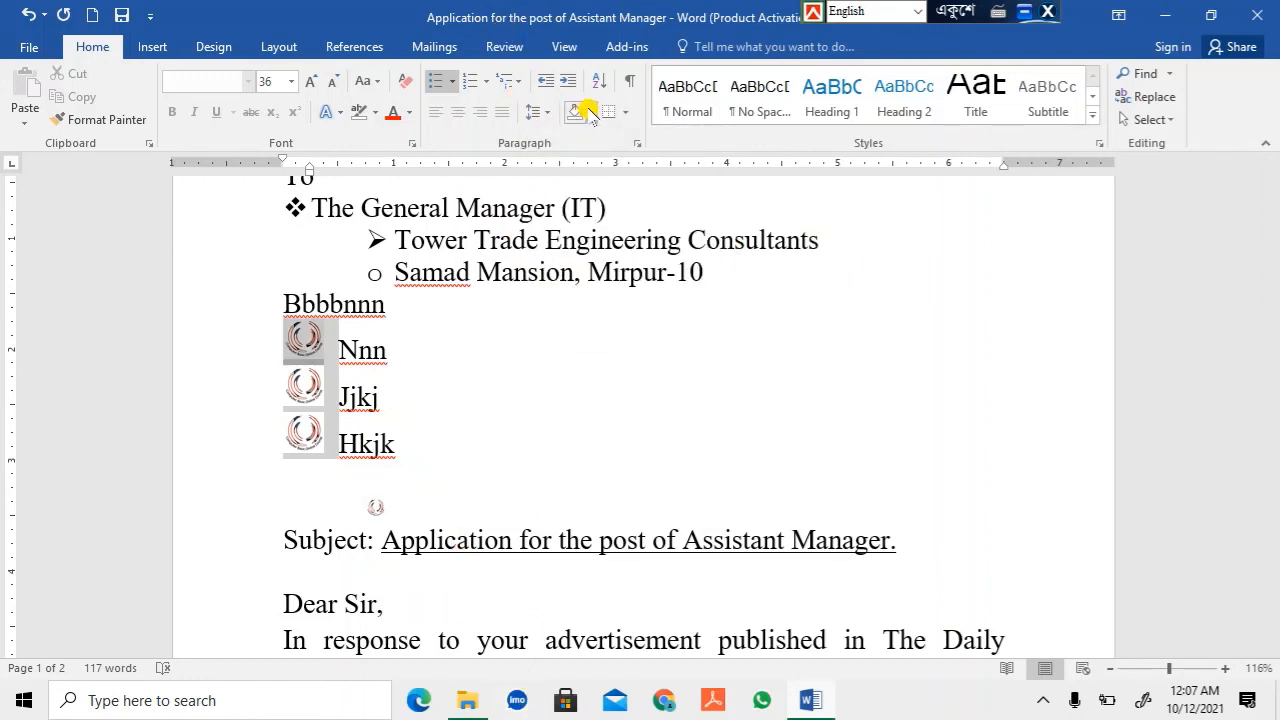
Apply yellow shading from the standard colors to the text "The General Manager (IT".
{"action": "left_click_drag", "start_coordinate": [323, 195], "coordinate": [587, 205]}
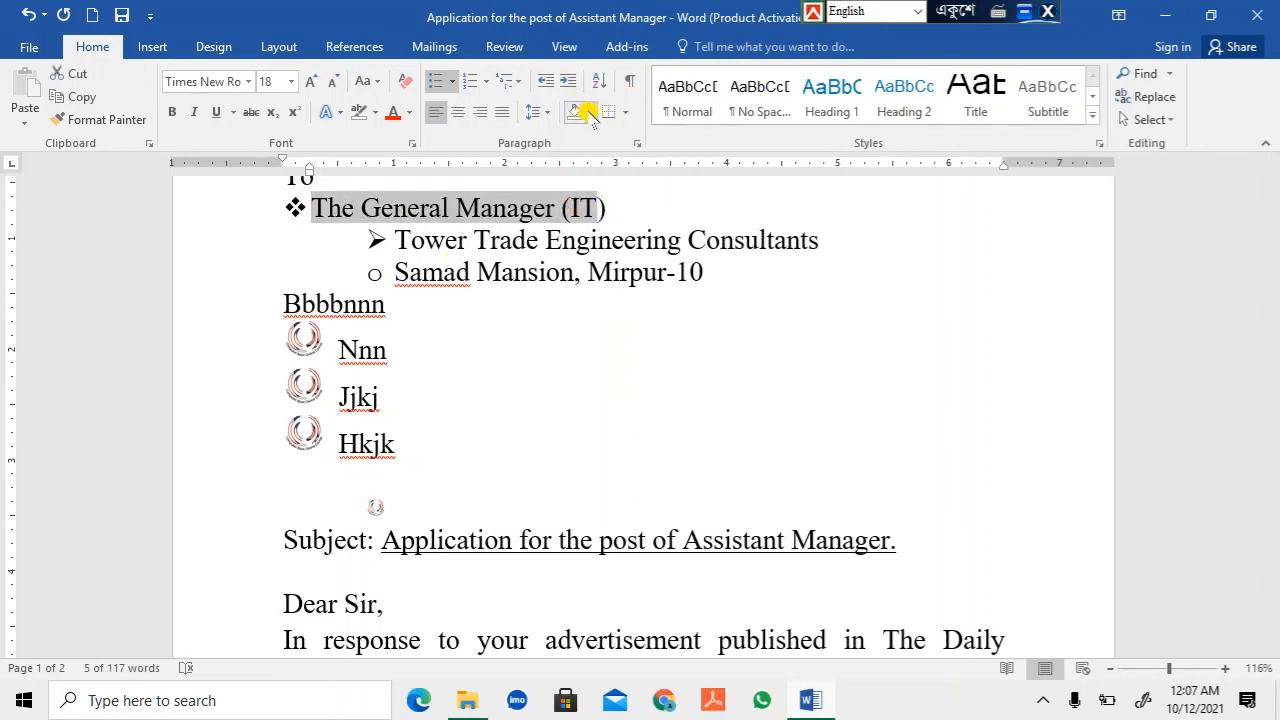
{"action": "left_click", "coordinate": [589, 113]}
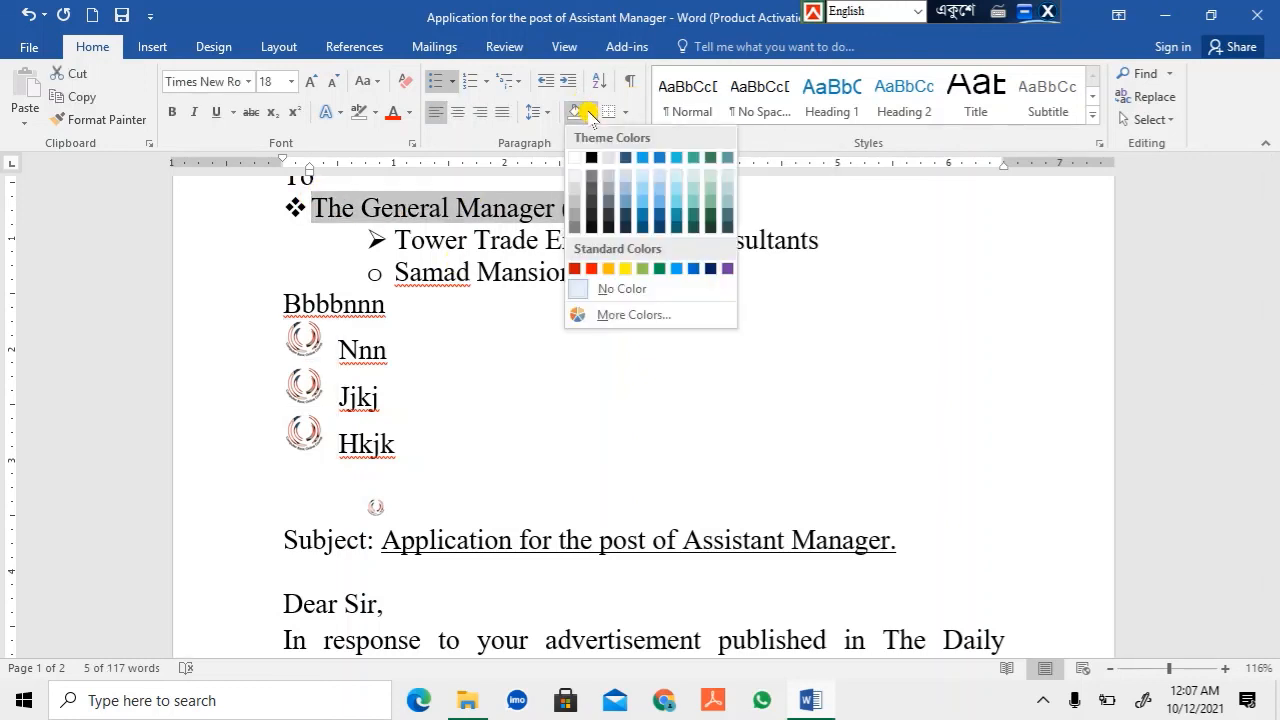
{"action": "left_click", "coordinate": [625, 268]}
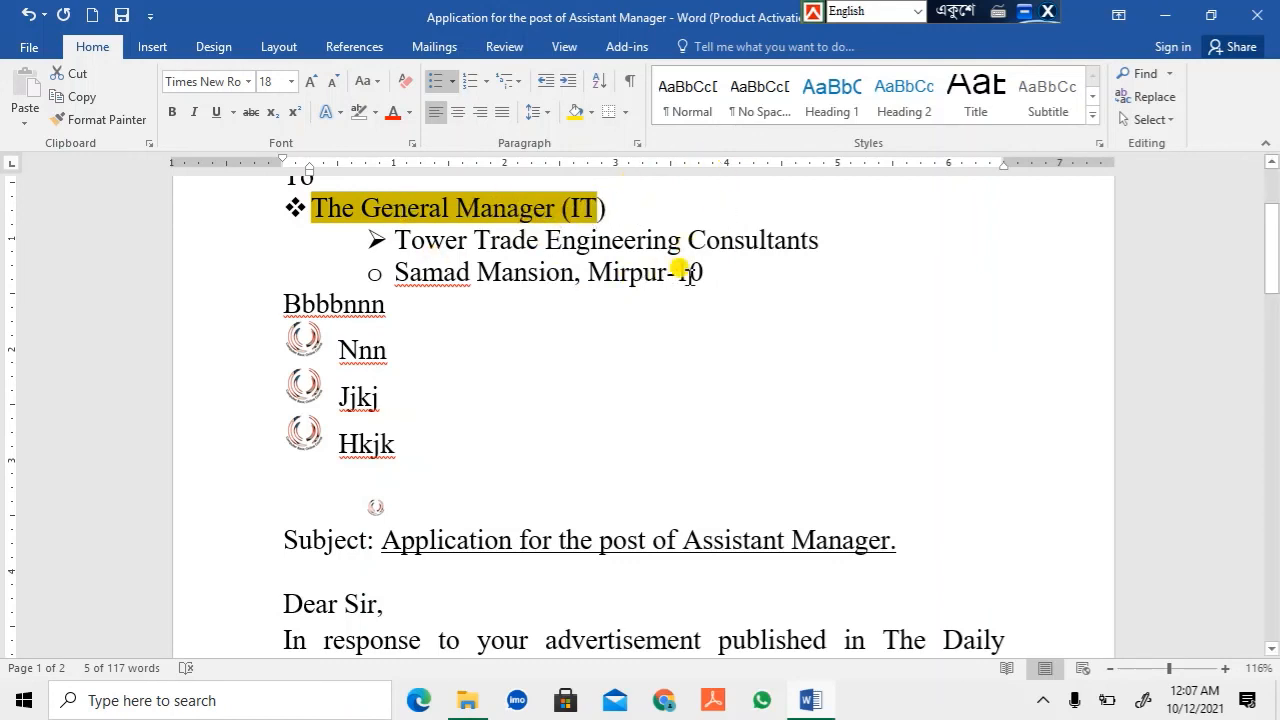
{"action": "left_click", "coordinate": [624, 242]}
{"action": "scroll", "coordinate": [617, 360], "scroll_direction": "up", "scroll_amount": 3}
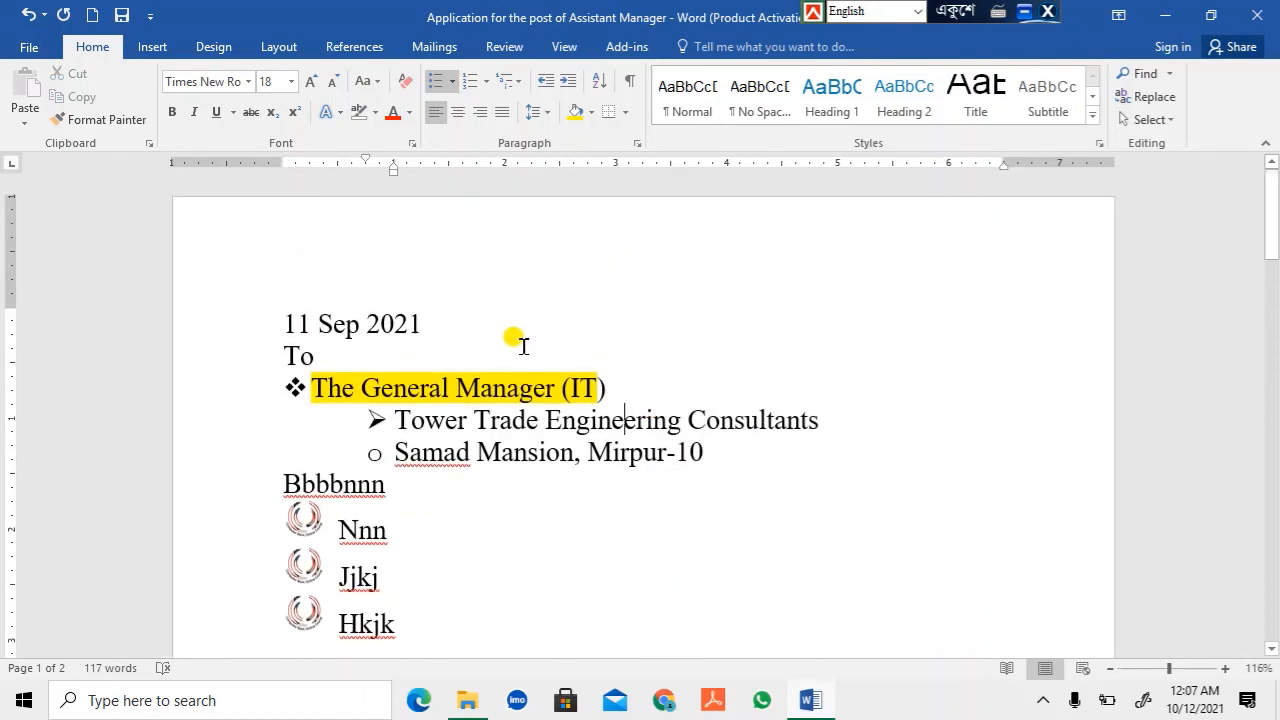
Put a border around the first two lines of the letter's body paragraph, from "In response" to "post of".
{"action": "scroll", "coordinate": [523, 345], "scroll_direction": "down", "scroll_amount": 5}
{"action": "left_click", "coordinate": [307, 367]}
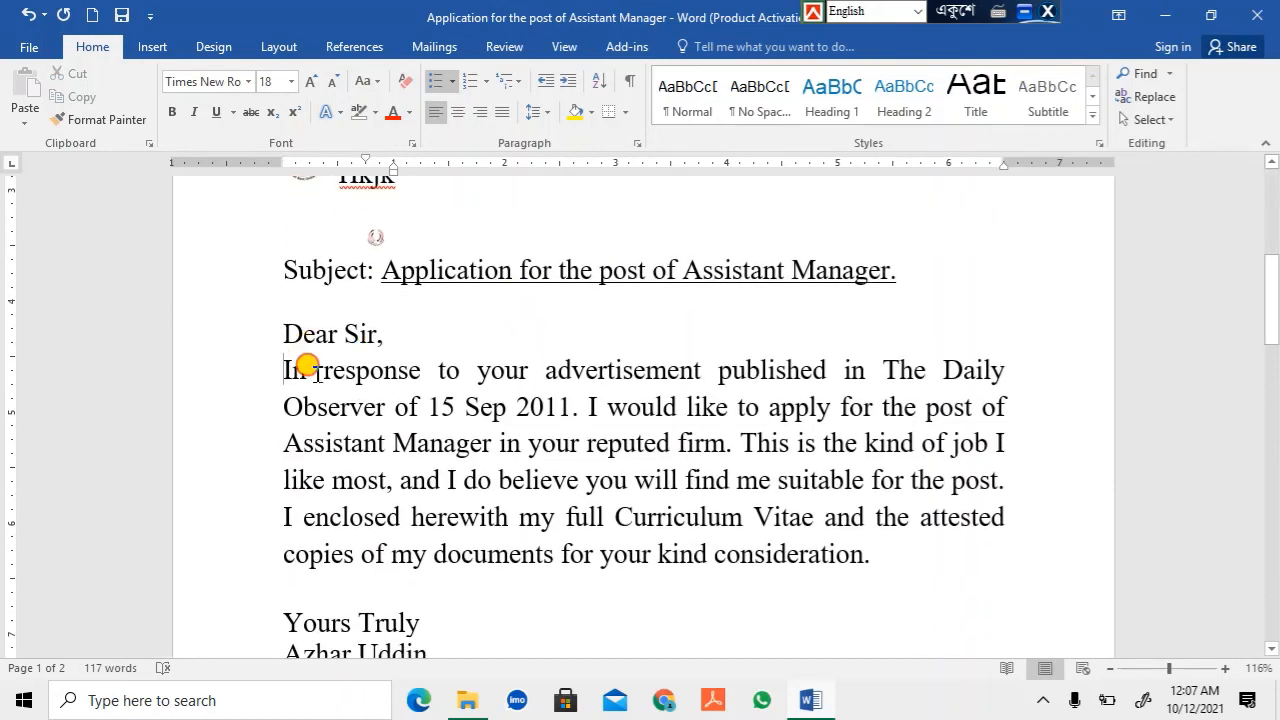
{"action": "left_click_drag", "start_coordinate": [307, 367], "coordinate": [1000, 405]}
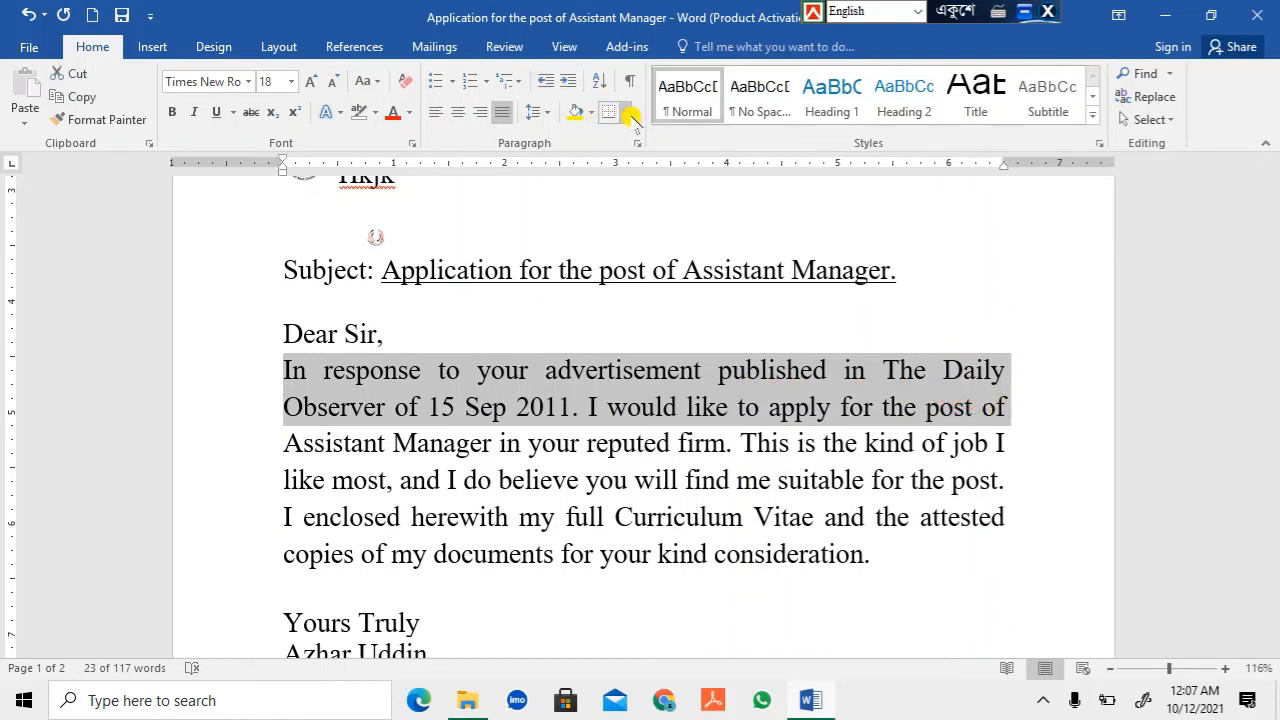
{"action": "left_click", "coordinate": [627, 114]}
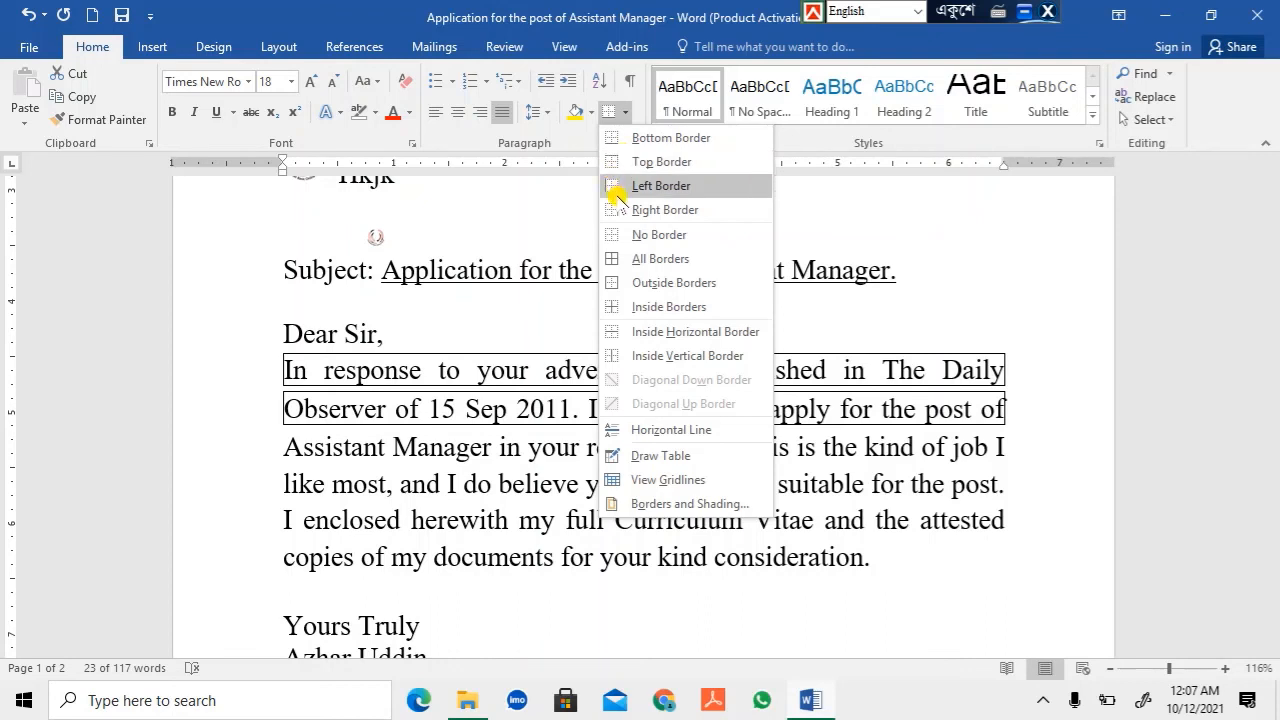
{"action": "left_click", "coordinate": [617, 140]}
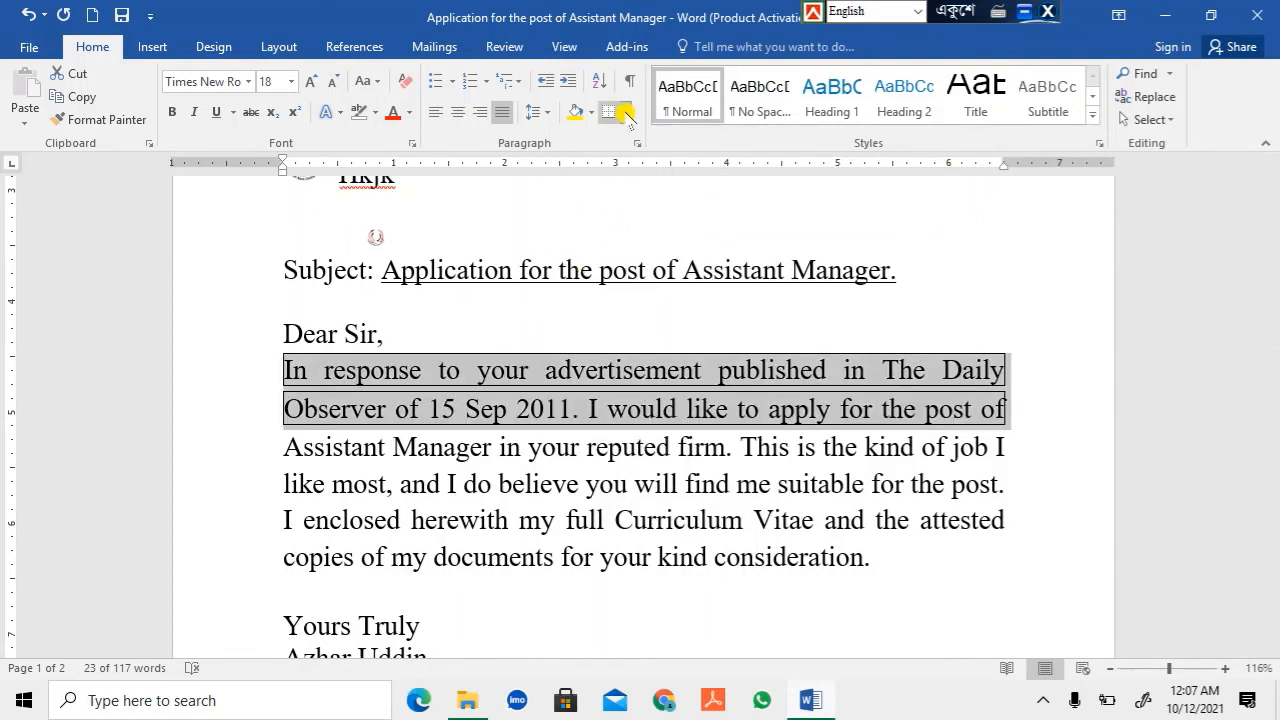
Clear the border on the first two body lines with No Border and apply All Borders to them instead.
{"action": "left_click", "coordinate": [625, 112]}
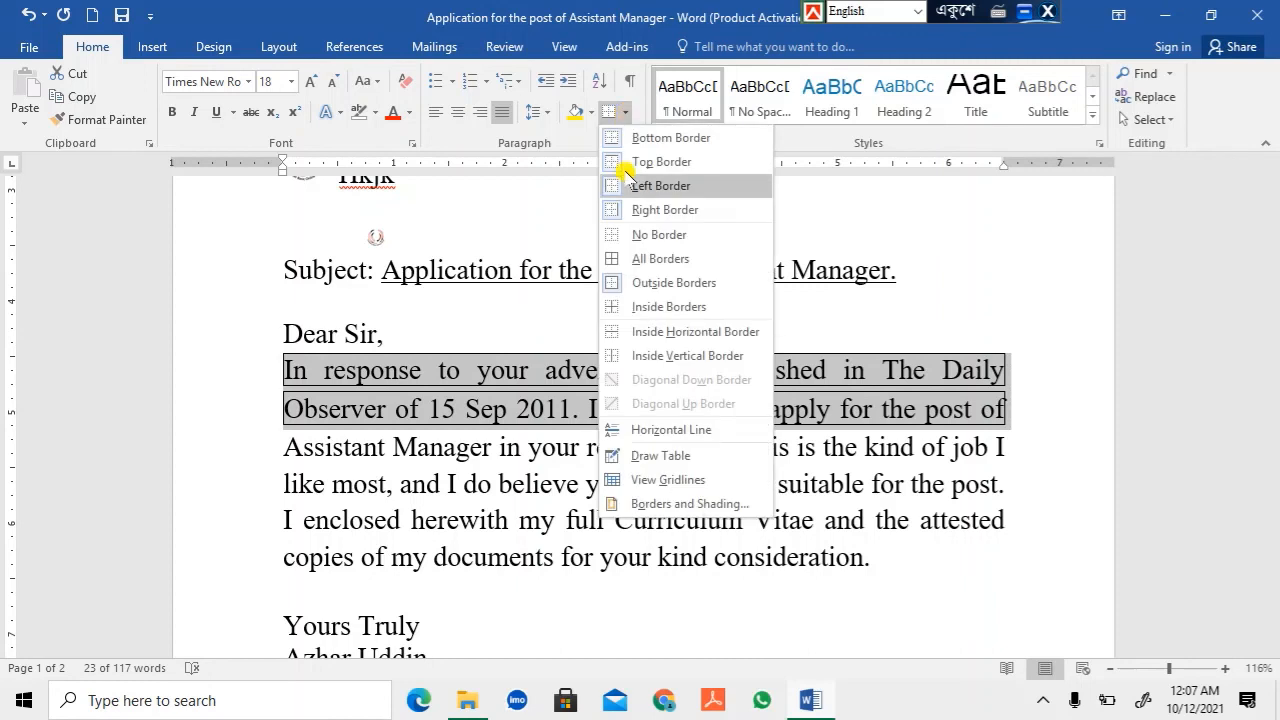
{"action": "left_click", "coordinate": [614, 236]}
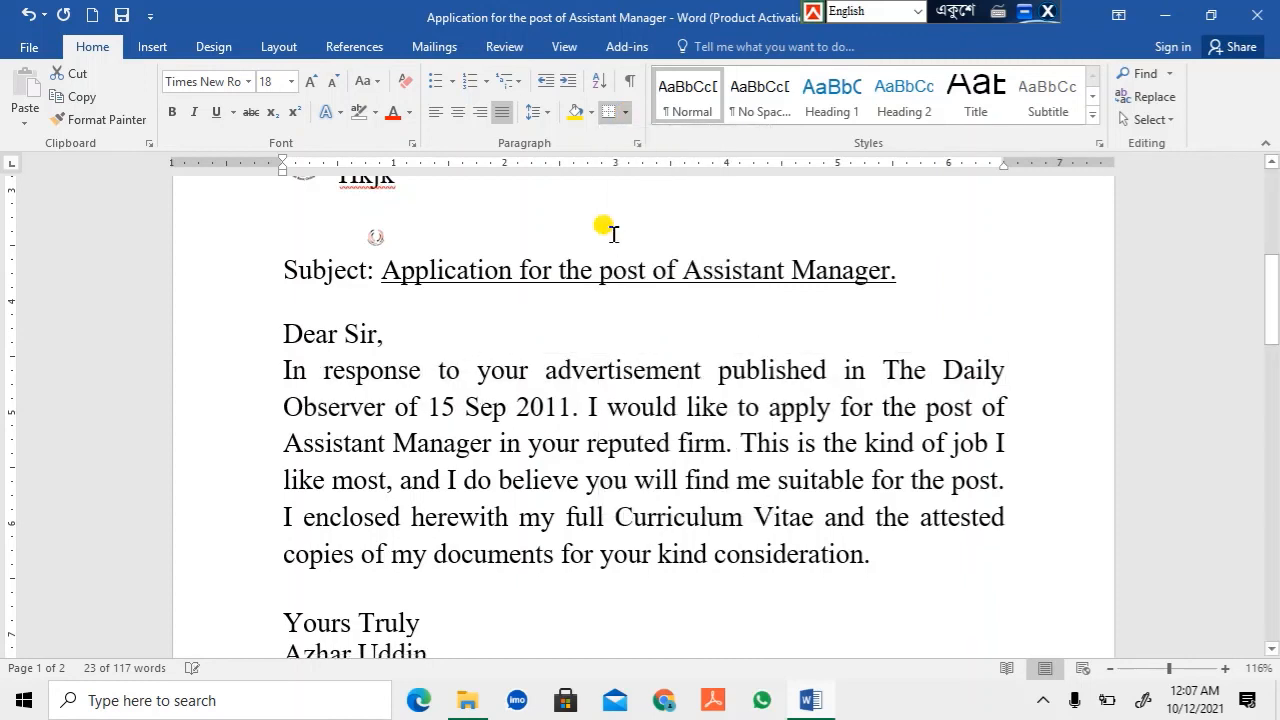
{"action": "left_click", "coordinate": [628, 115]}
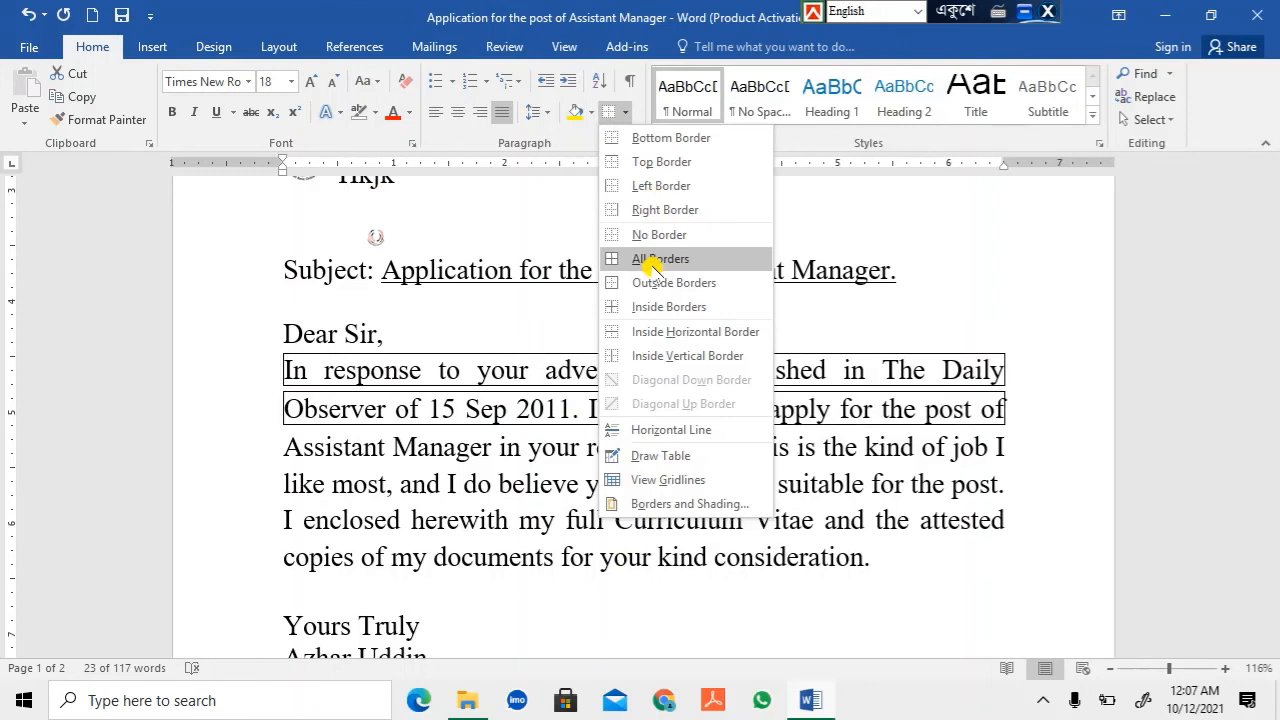
{"action": "left_click", "coordinate": [636, 258]}
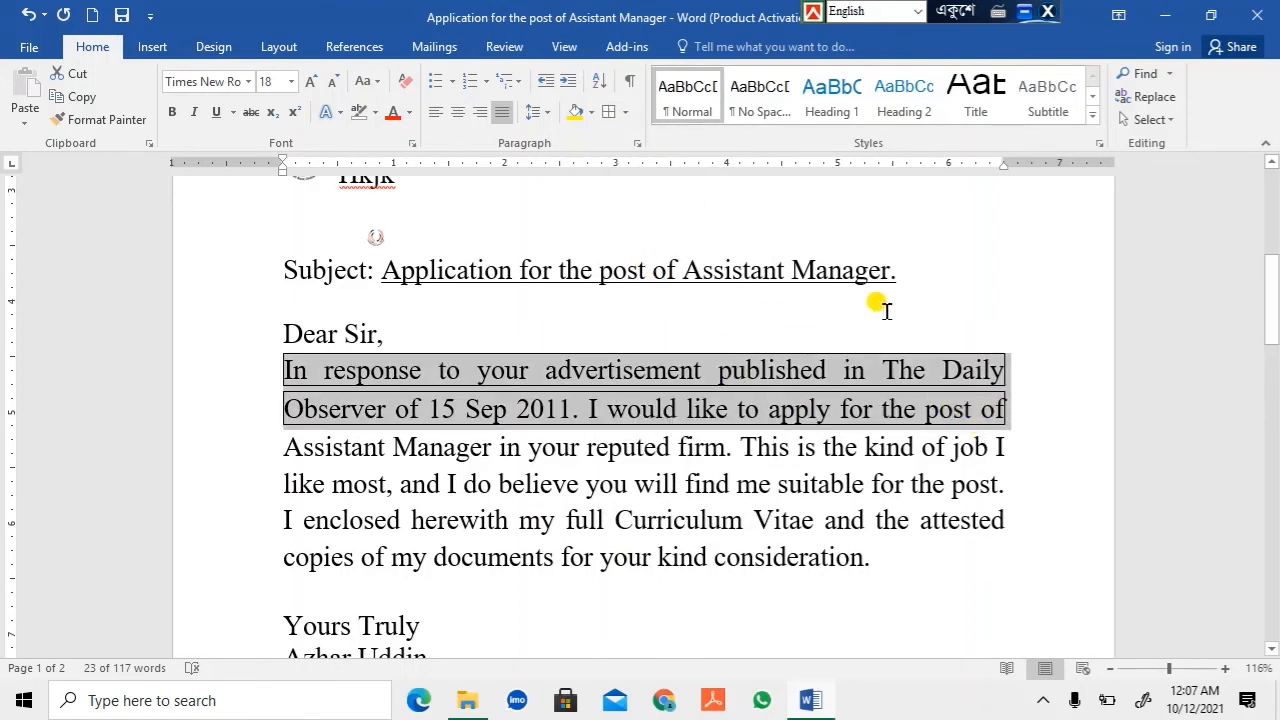
{"action": "left_click", "coordinate": [1059, 382]}
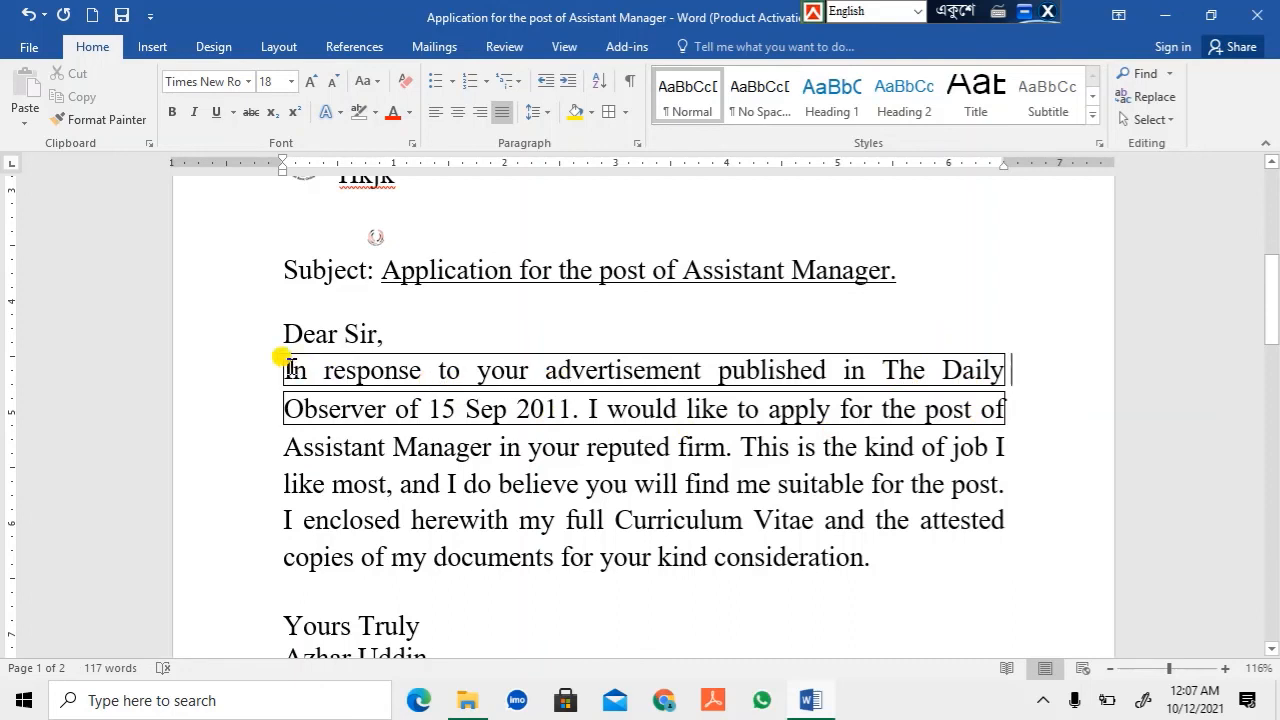
Apply All Borders to the whole body paragraph, from "In response" to "consideration.".
{"action": "left_click_drag", "start_coordinate": [281, 370], "coordinate": [1005, 406]}
{"action": "left_click", "coordinate": [416, 393]}
{"action": "left_click_drag", "start_coordinate": [280, 362], "coordinate": [894, 545]}
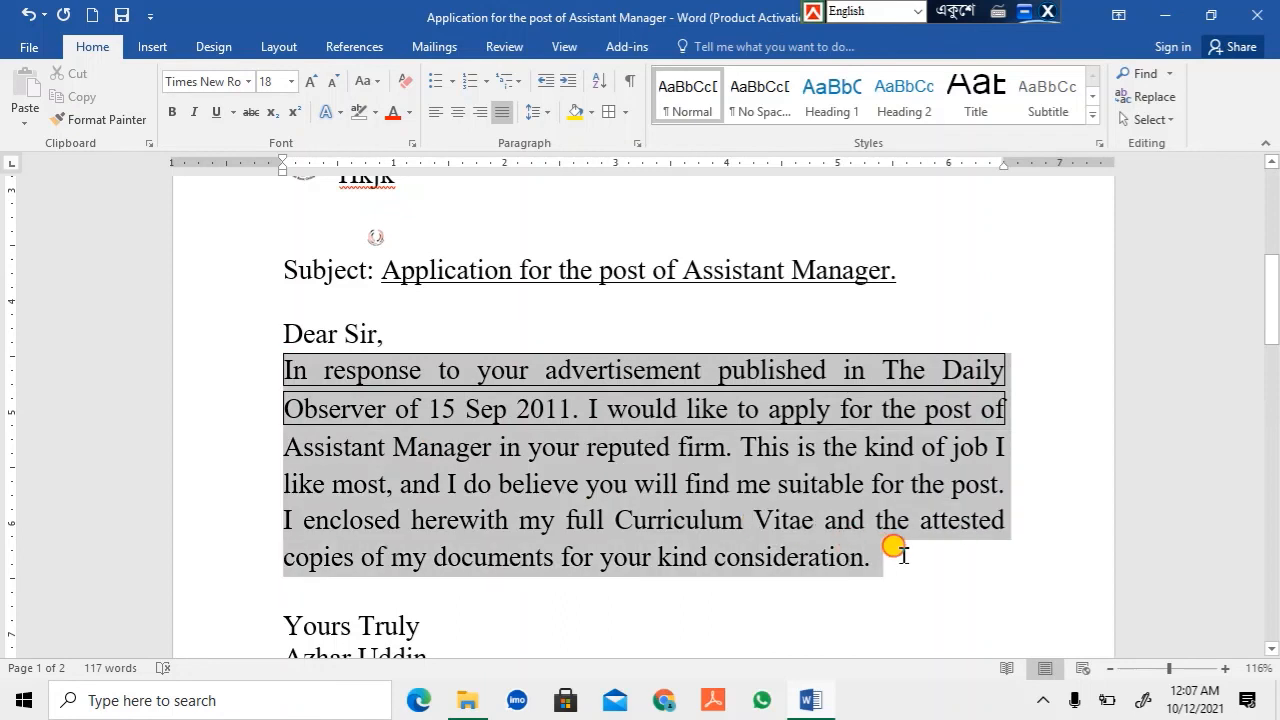
{"action": "left_click", "coordinate": [610, 112]}
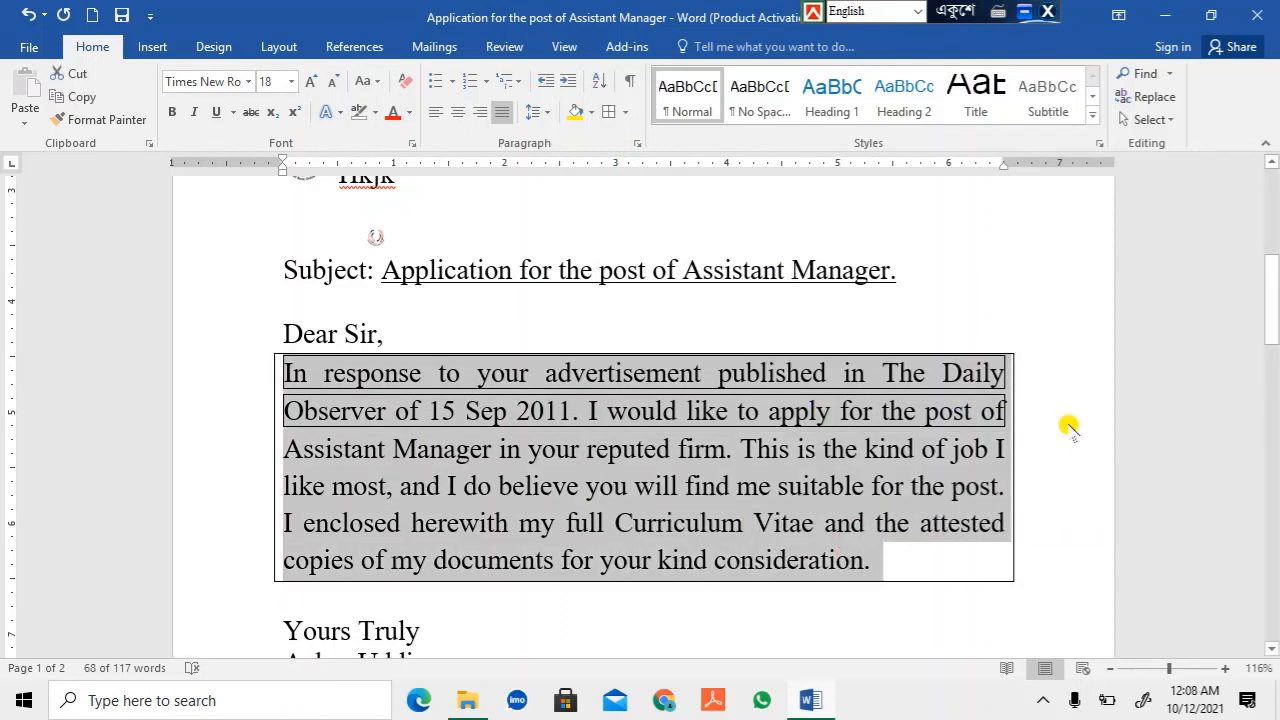
{"action": "left_click", "coordinate": [997, 470]}
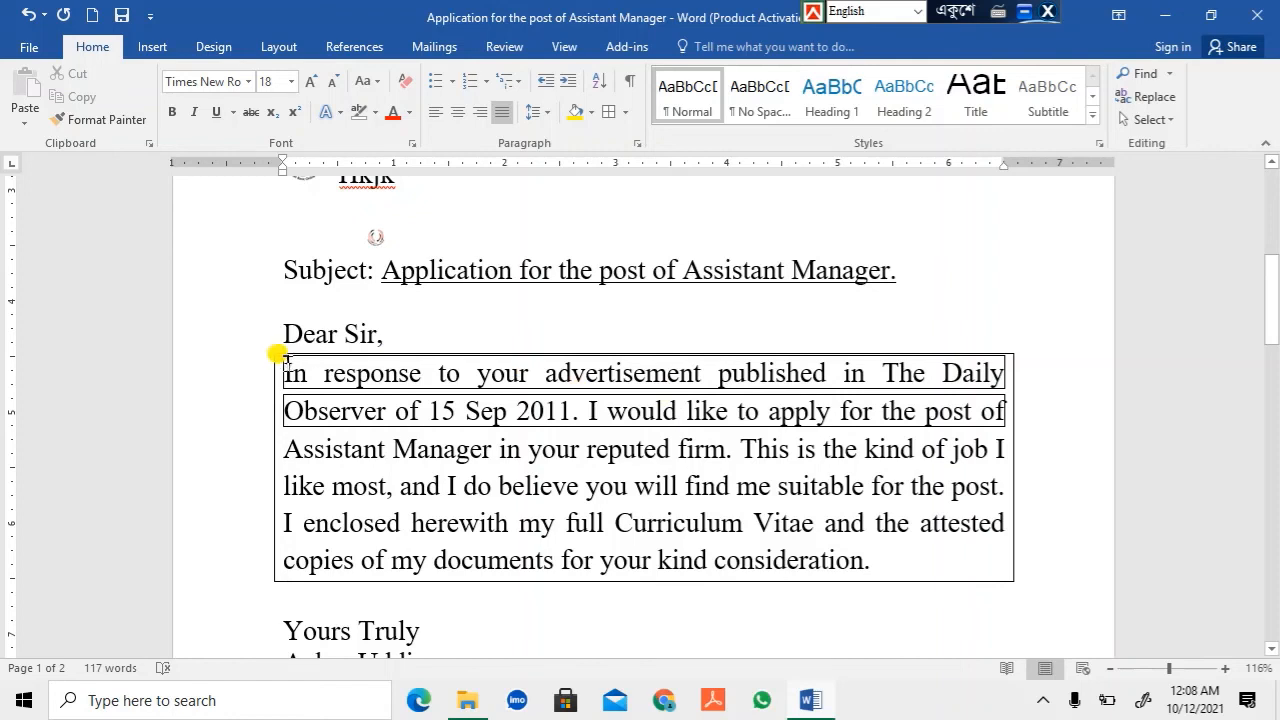
Remove the box around the whole body paragraph with No Border.
{"action": "left_click_drag", "start_coordinate": [298, 377], "coordinate": [963, 551]}
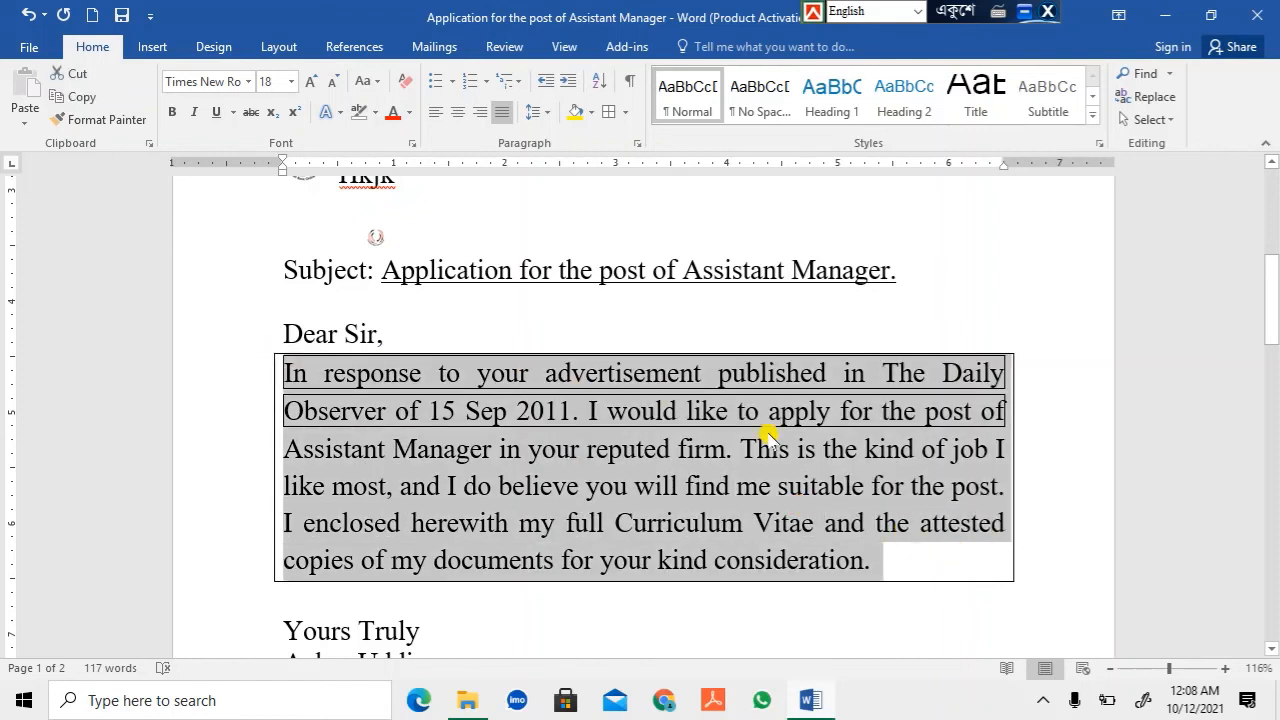
{"action": "left_click", "coordinate": [625, 112]}
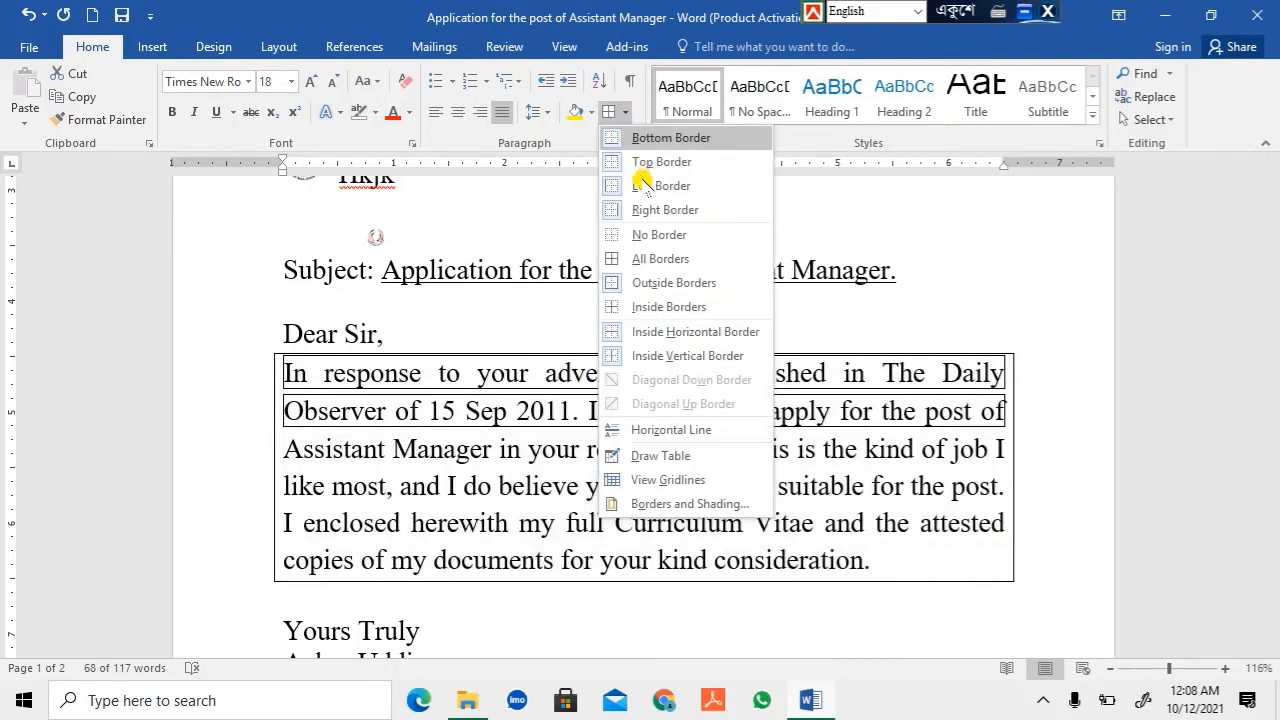
{"action": "left_click", "coordinate": [620, 231]}
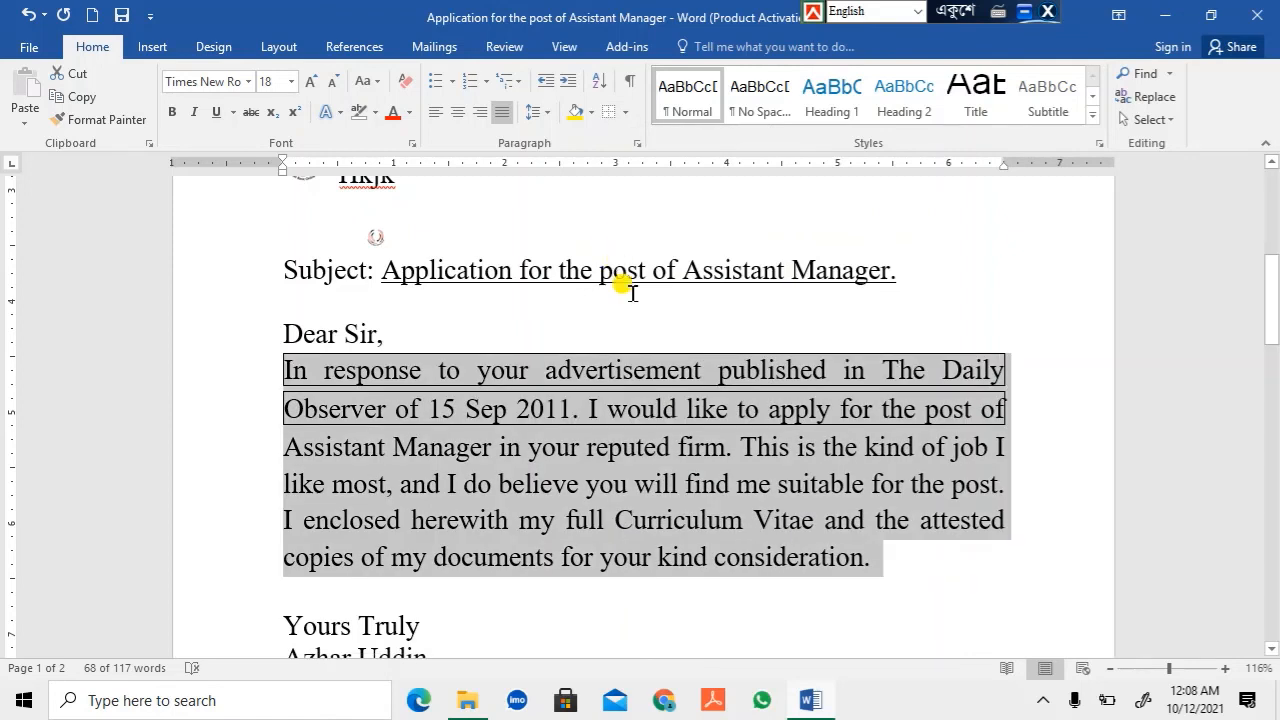
{"action": "left_click", "coordinate": [808, 405]}
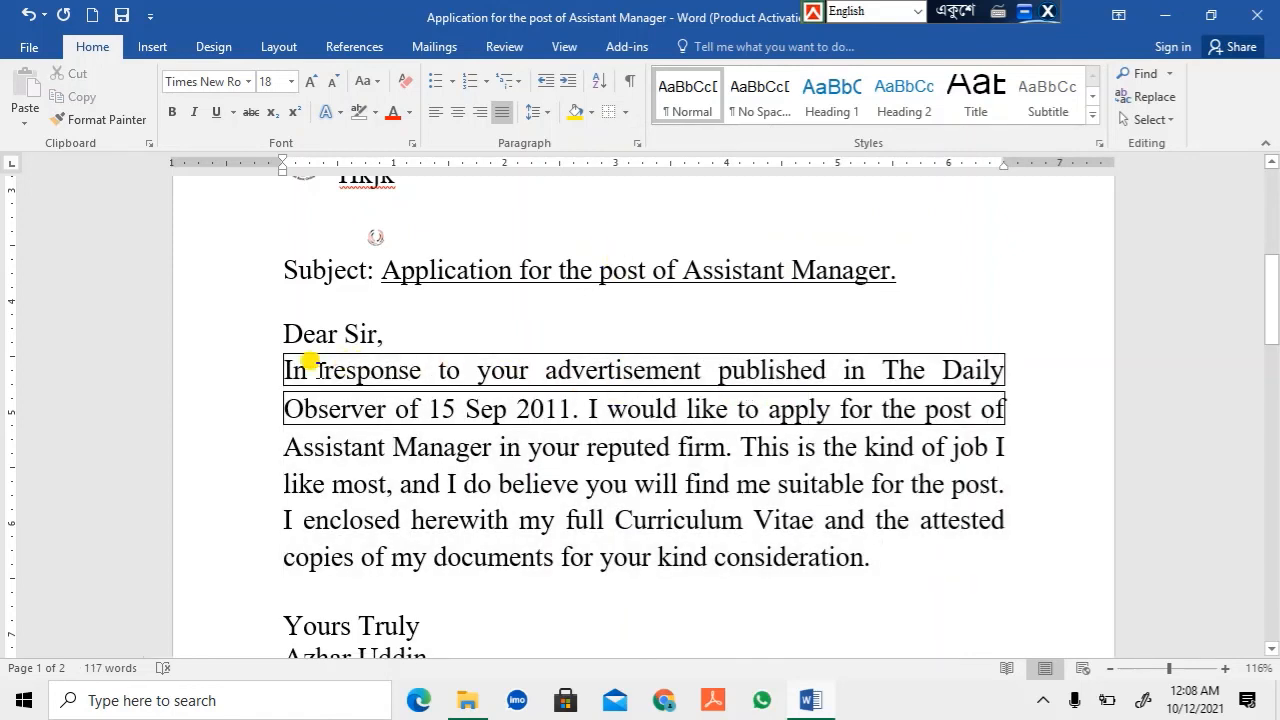
Remove the text borders from the first two lines of the body paragraph.
{"action": "left_click_drag", "start_coordinate": [273, 365], "coordinate": [1014, 406]}
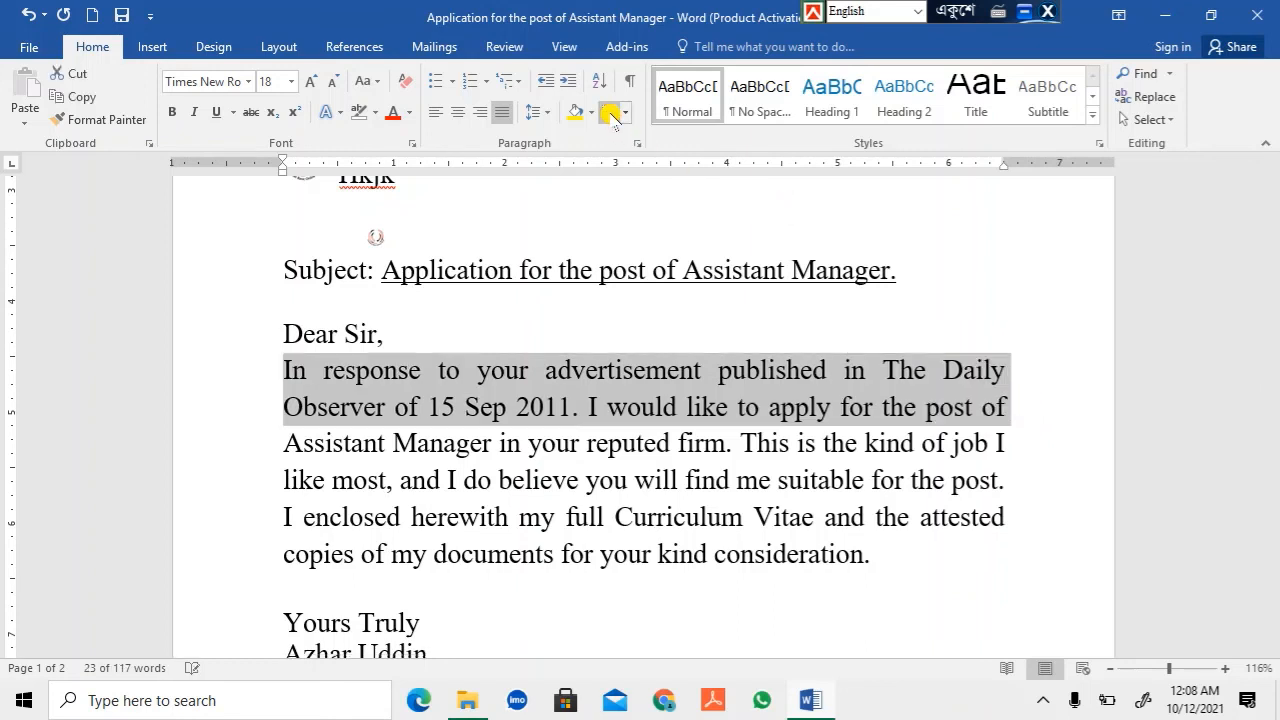
{"action": "left_click", "coordinate": [609, 116]}
{"action": "left_click", "coordinate": [988, 443]}
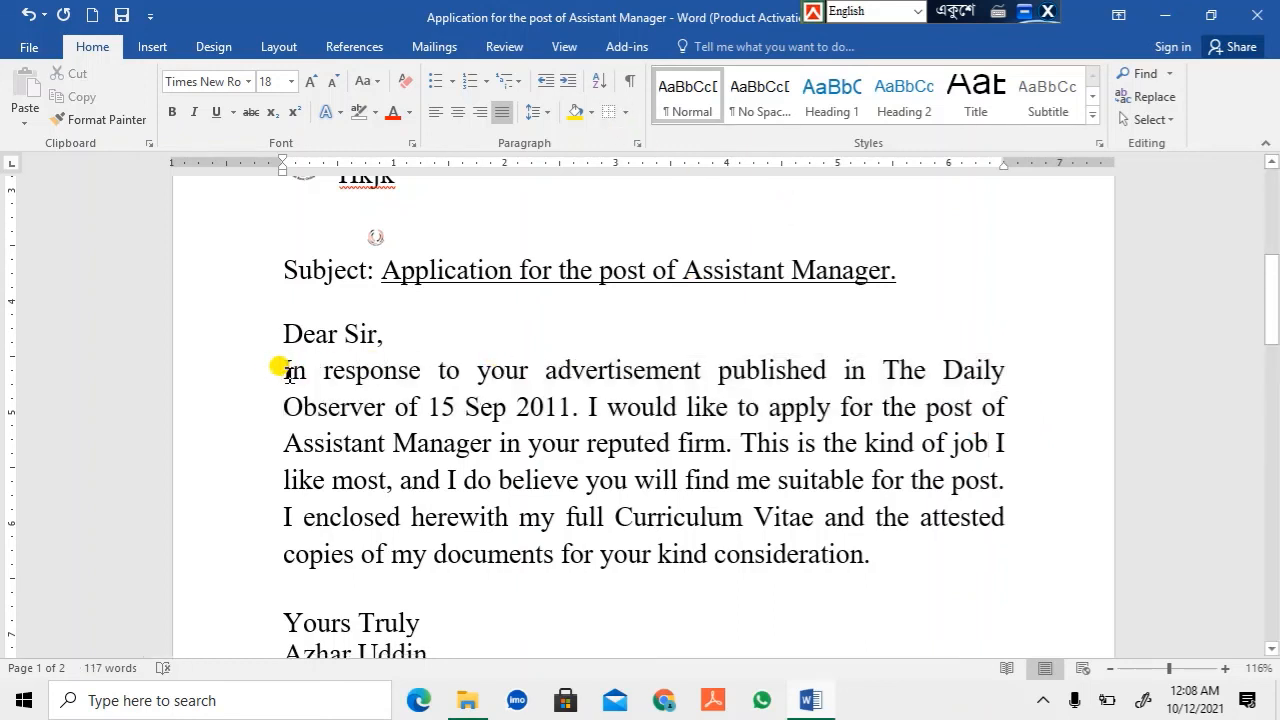
Box the entire body paragraph, from "In response" to "consideration.", using All Borders.
{"action": "left_click_drag", "start_coordinate": [283, 370], "coordinate": [894, 554]}
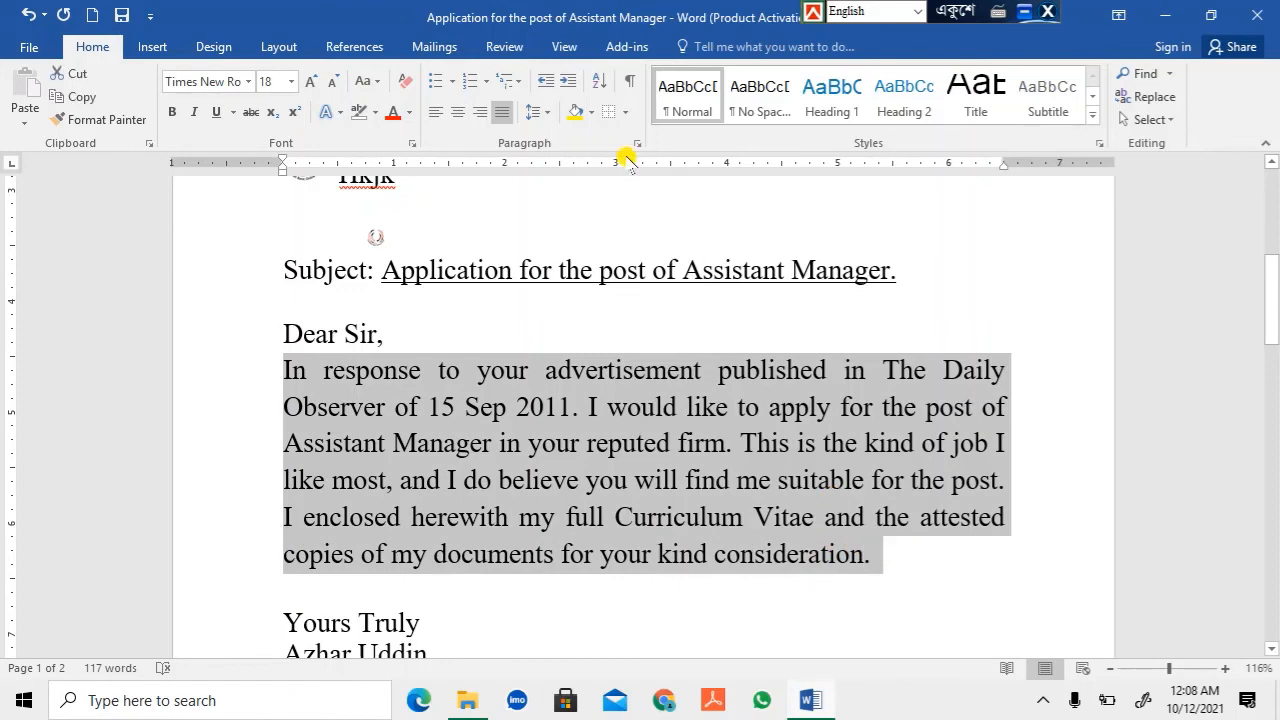
{"action": "left_click", "coordinate": [624, 112]}
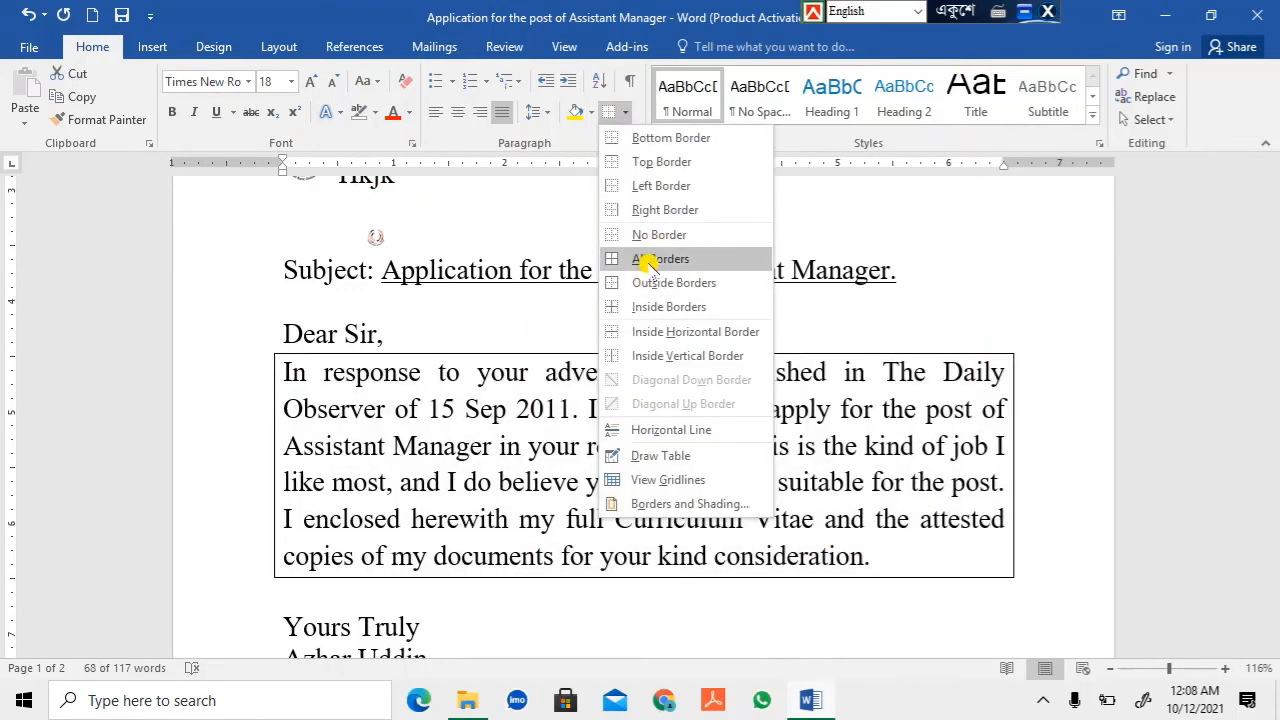
{"action": "left_click", "coordinate": [648, 260]}
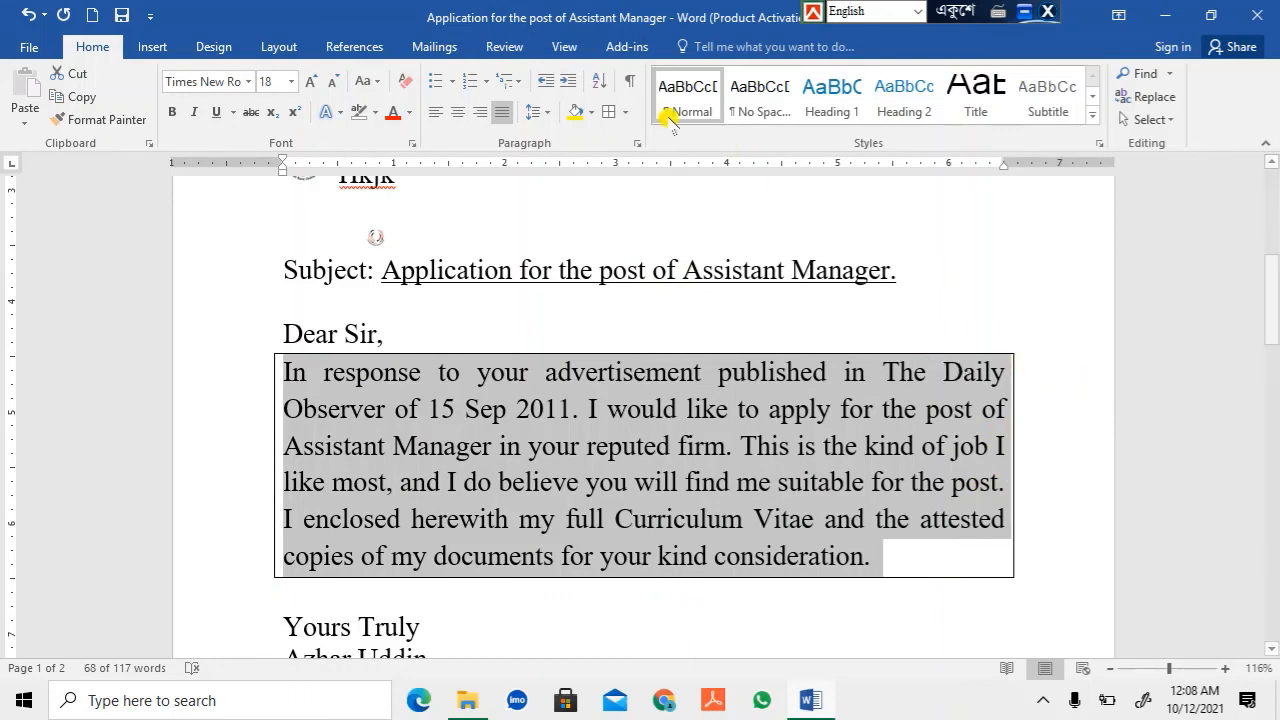
Fill the bordered body paragraph with yellow shading and review the letter from its beginning.
{"action": "left_click", "coordinate": [573, 111]}
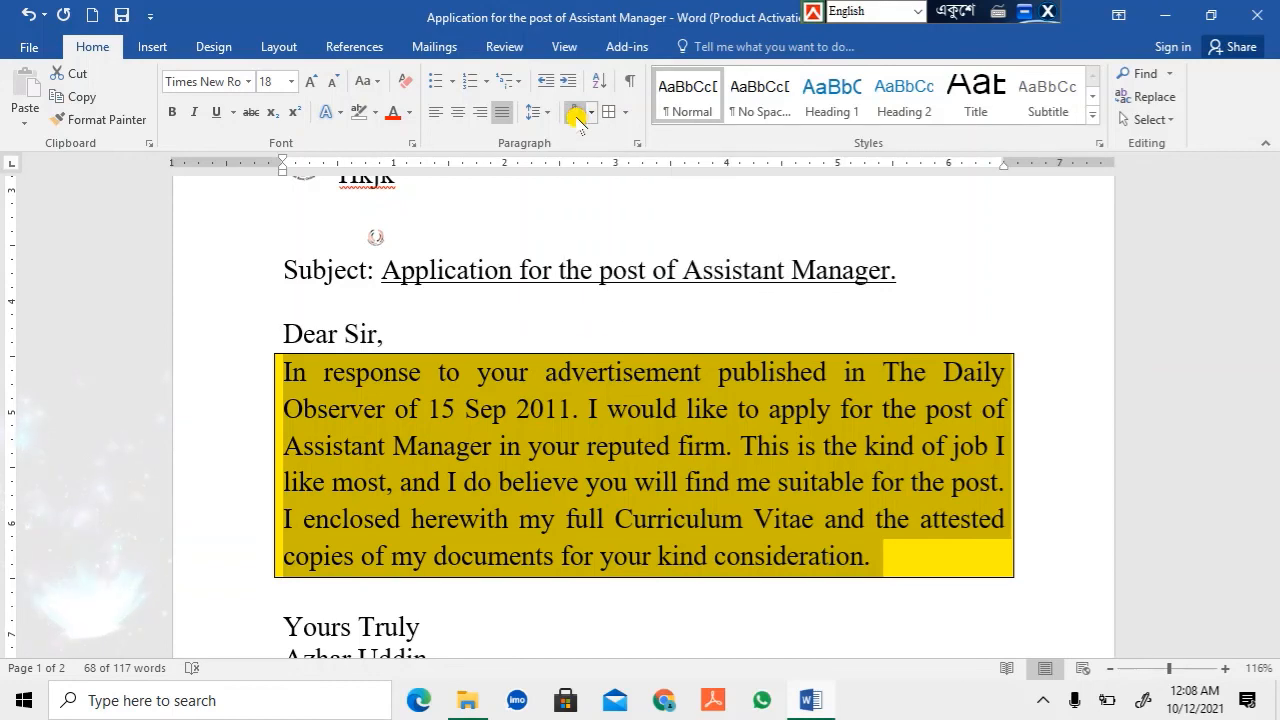
{"action": "left_click", "coordinate": [1075, 388]}
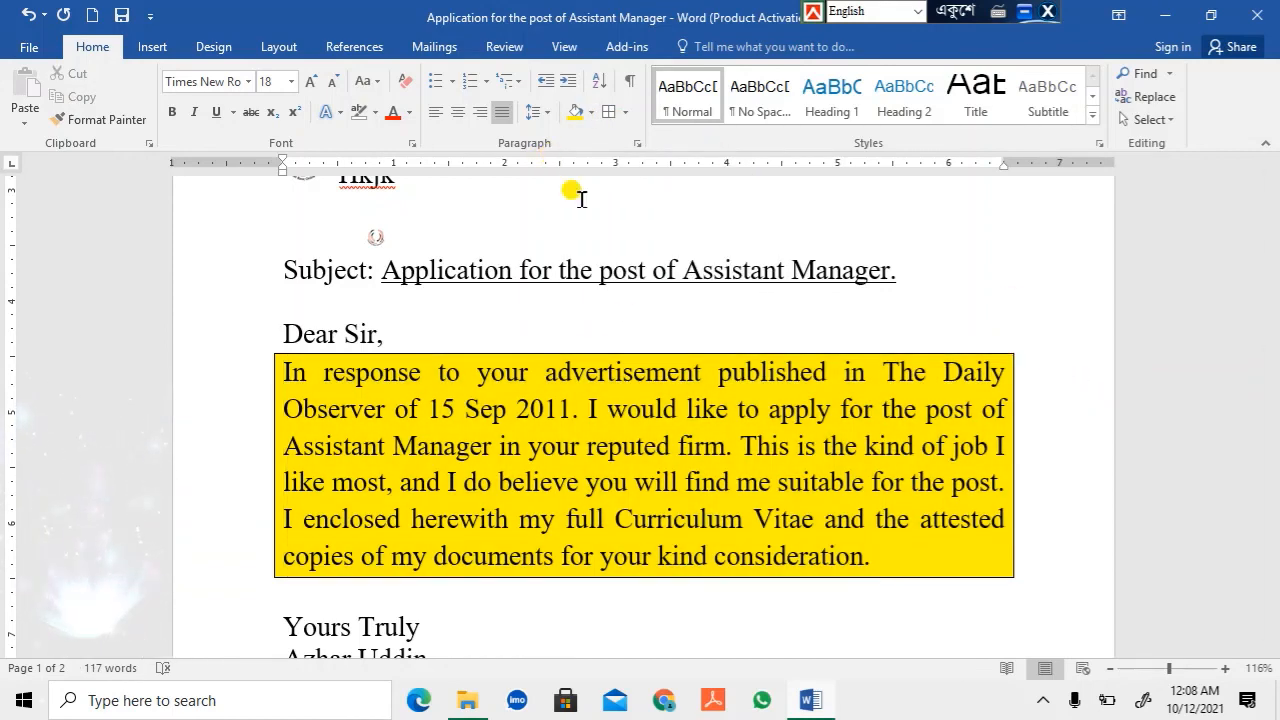
{"action": "scroll", "coordinate": [586, 294], "scroll_direction": "up", "scroll_amount": 5}
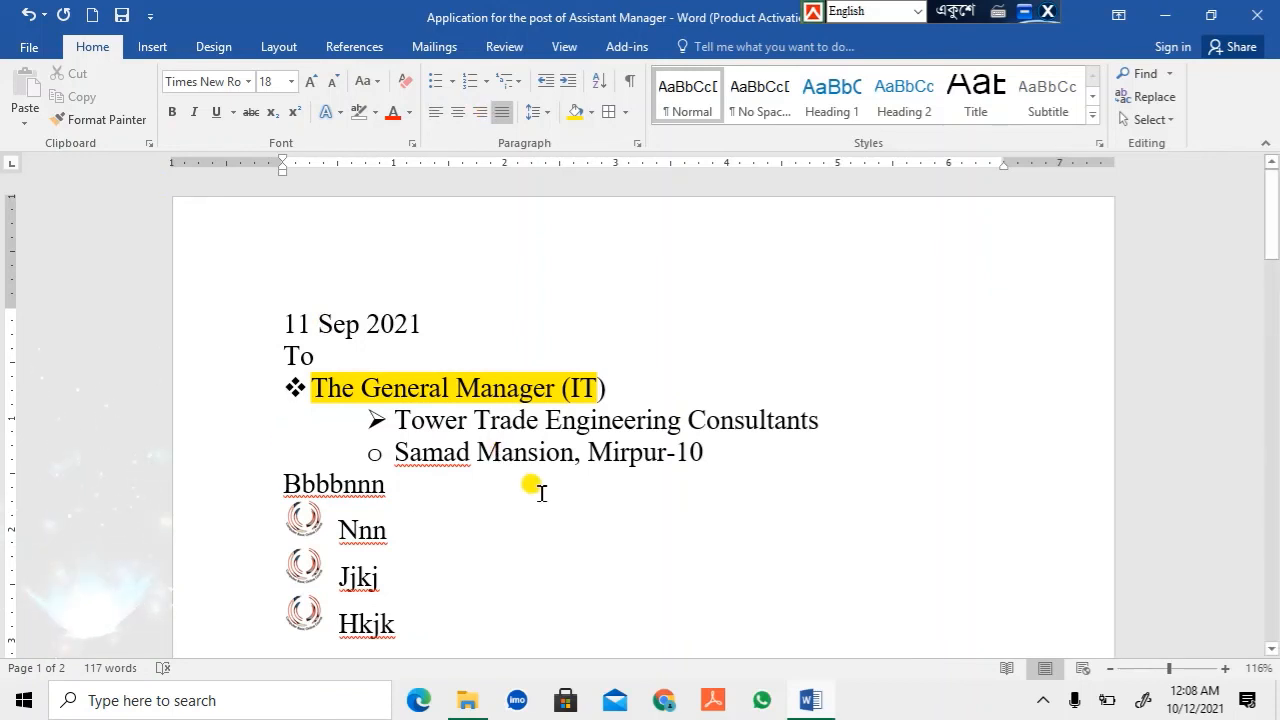
Sort all of the letter's paragraphs by Date in ascending order and review the reordered text.
{"action": "left_click", "coordinate": [597, 81]}
{"action": "left_click", "coordinate": [734, 244]}
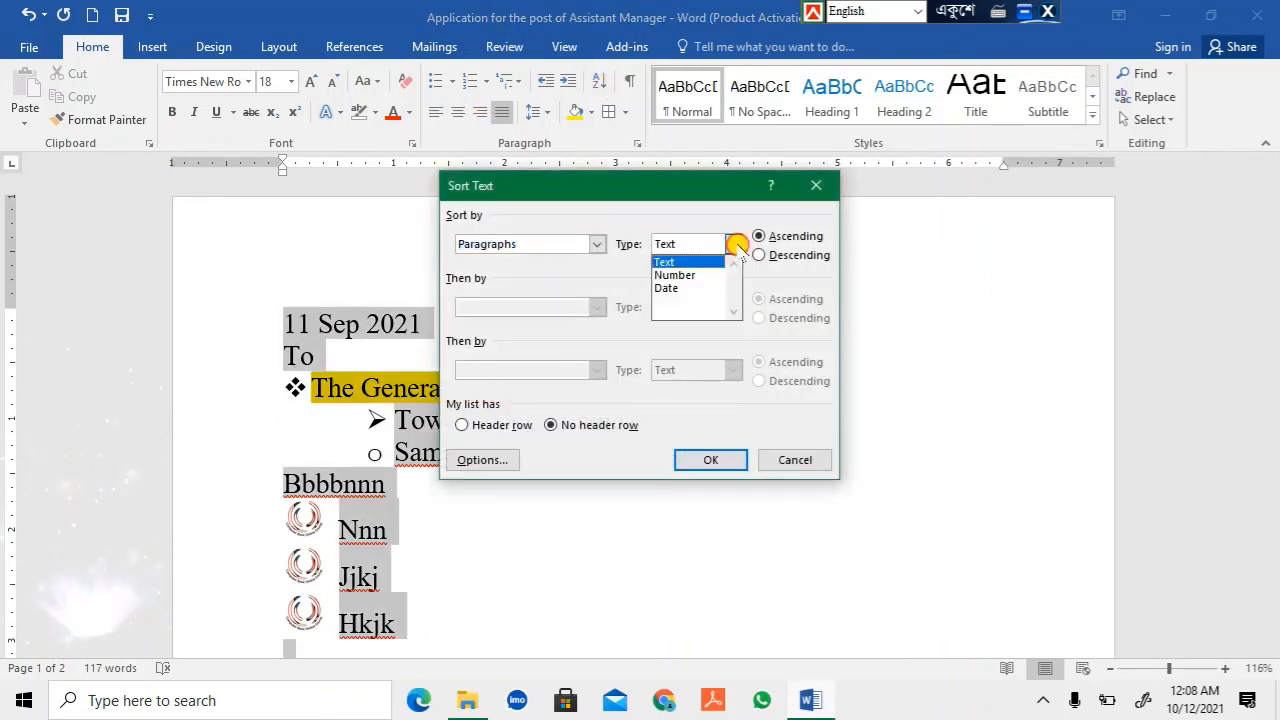
{"action": "left_click", "coordinate": [669, 287]}
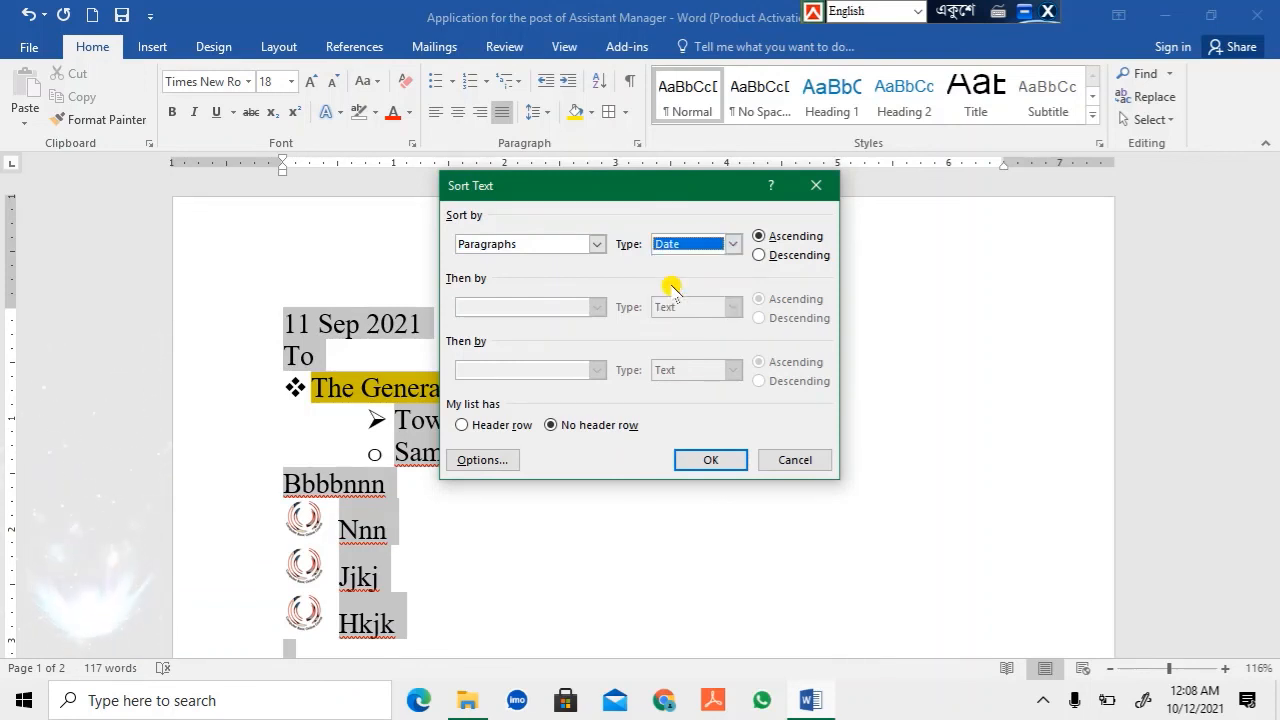
{"action": "left_click", "coordinate": [707, 459]}
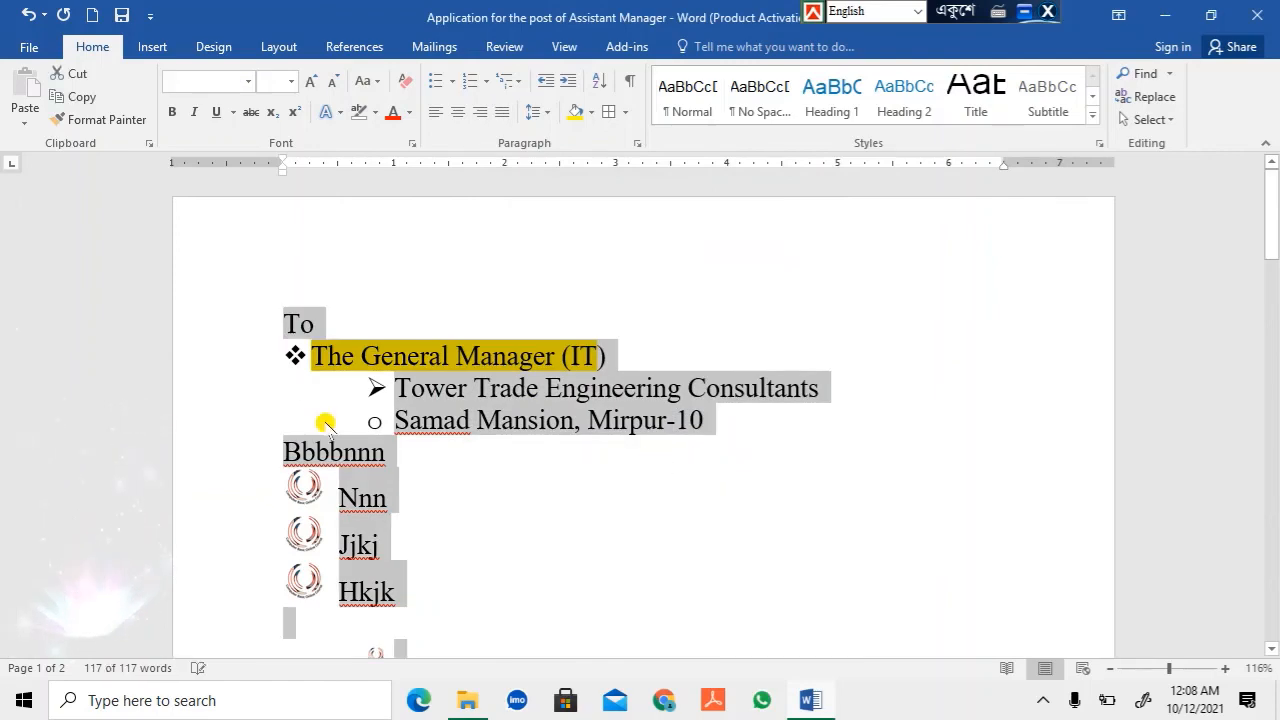
{"action": "scroll", "coordinate": [694, 454], "scroll_direction": "down", "scroll_amount": 10}
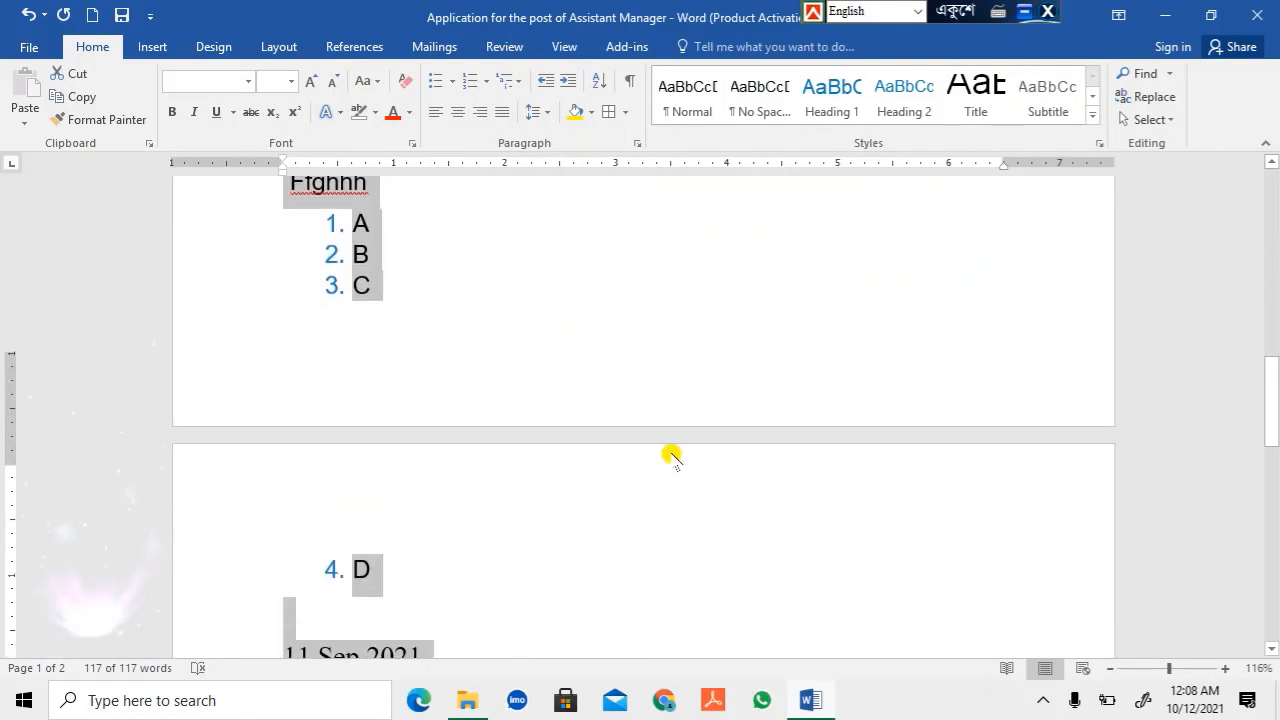
{"action": "scroll", "coordinate": [671, 454], "scroll_direction": "down", "scroll_amount": 5}
{"action": "scroll", "coordinate": [658, 446], "scroll_direction": "up", "scroll_amount": 10}
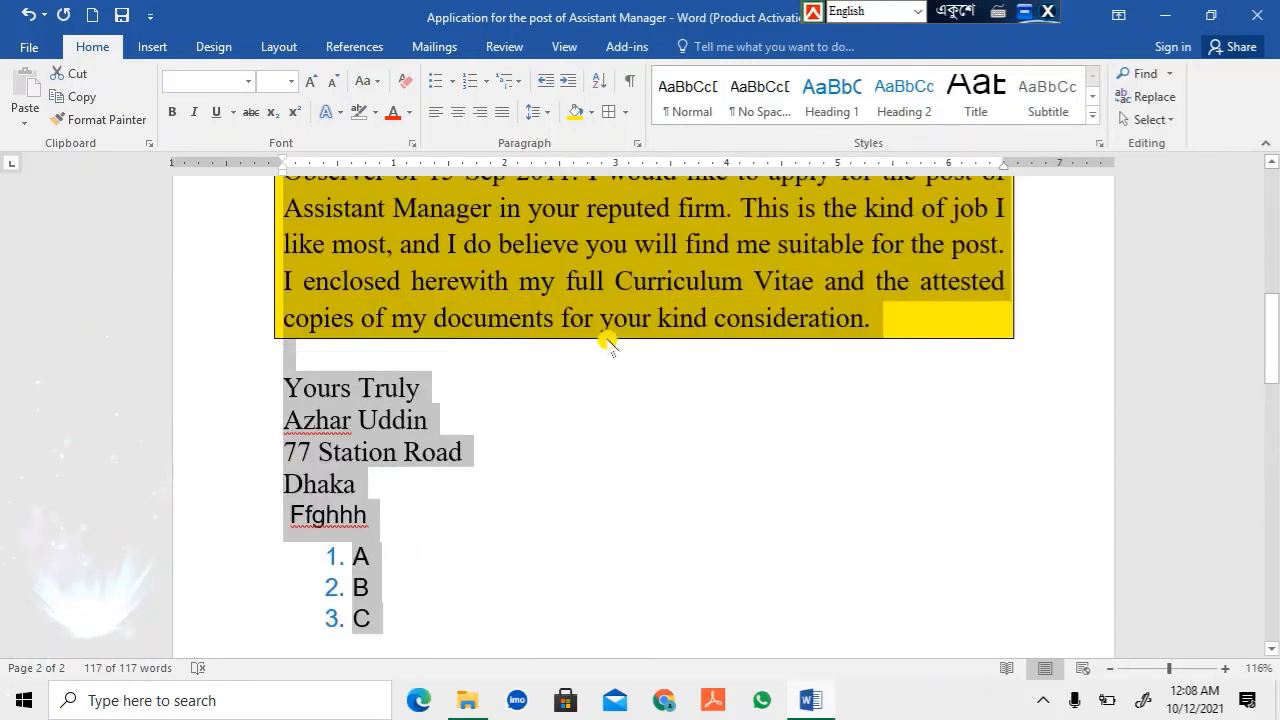
Sort all of the letter's paragraphs by Text in ascending order and look through both pages.
{"action": "left_click", "coordinate": [604, 81]}
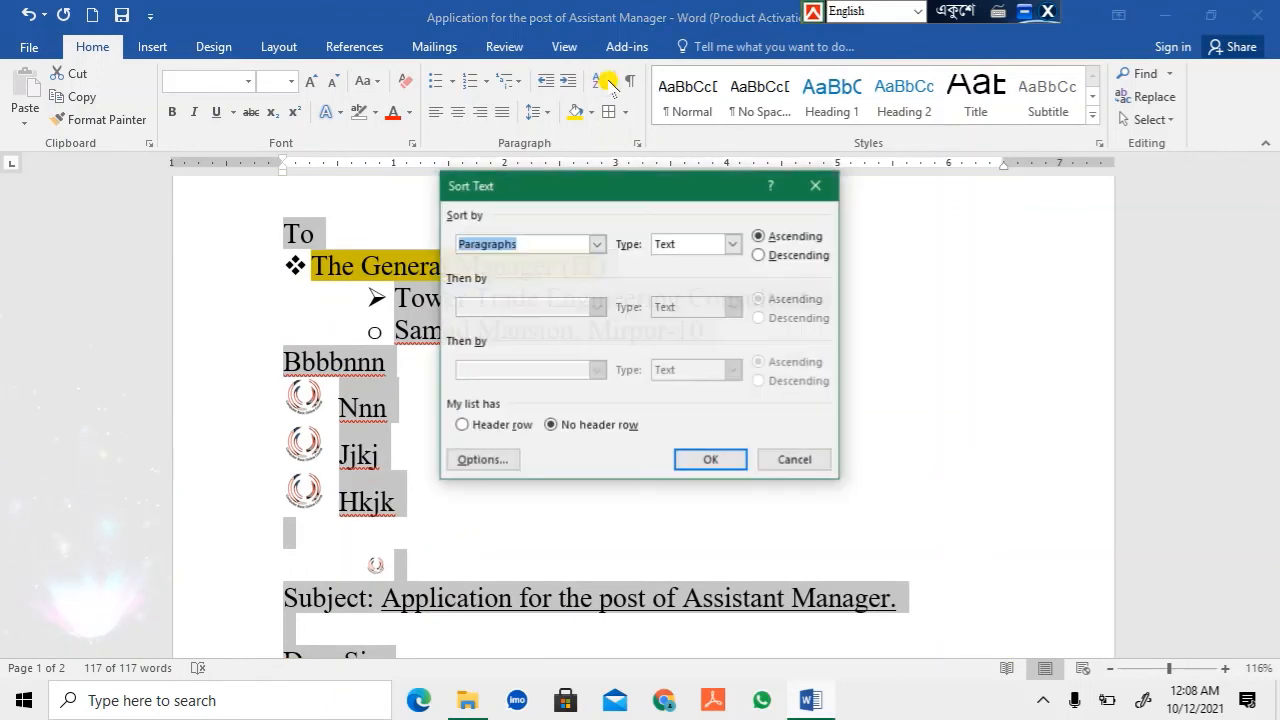
{"action": "left_click", "coordinate": [705, 456]}
{"action": "scroll", "coordinate": [591, 394], "scroll_direction": "up", "scroll_amount": 1}
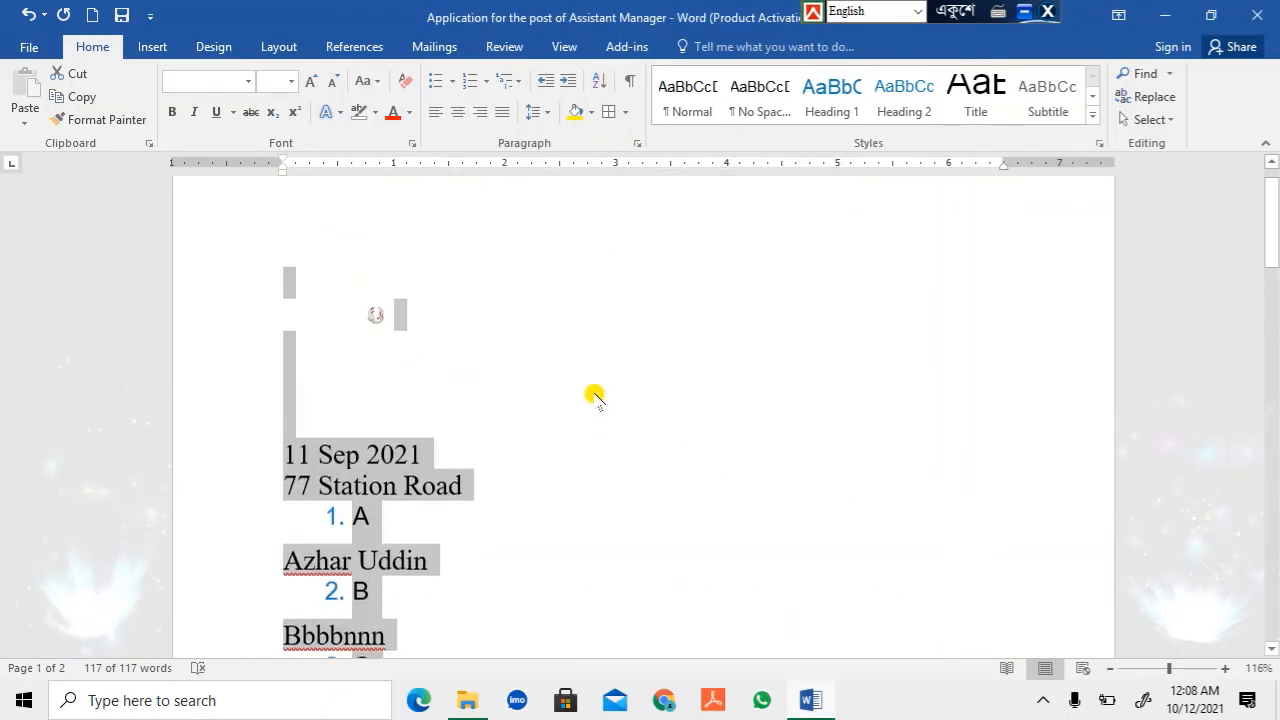
{"action": "scroll", "coordinate": [450, 360], "scroll_direction": "down", "scroll_amount": 4}
{"action": "left_click", "coordinate": [505, 312]}
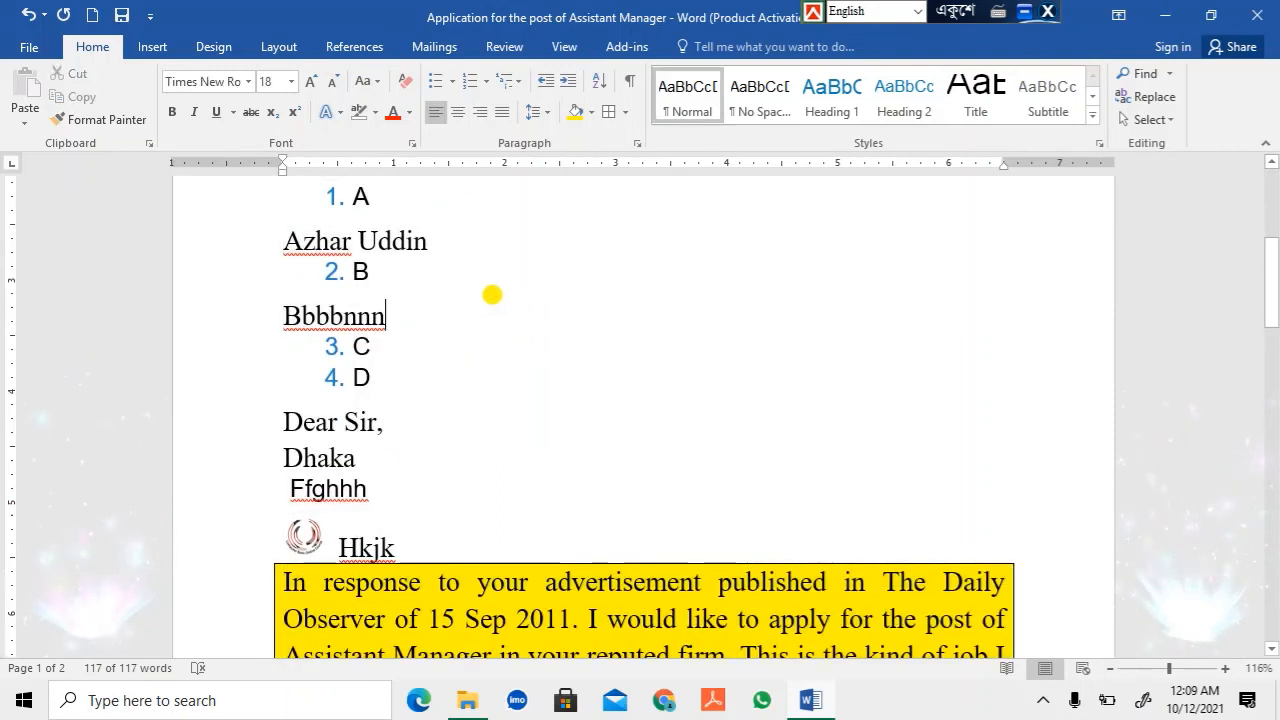
{"action": "scroll", "coordinate": [480, 290], "scroll_direction": "up", "scroll_amount": 4}
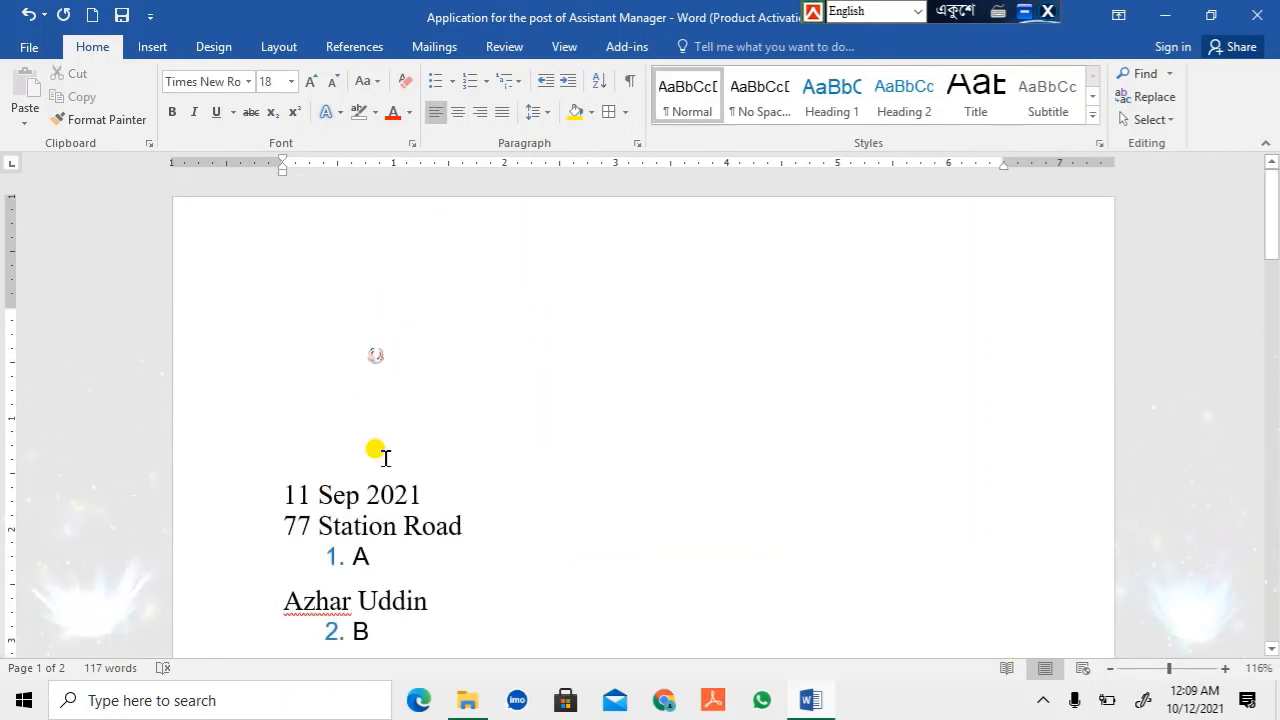
{"action": "scroll", "coordinate": [375, 460], "scroll_direction": "down", "scroll_amount": 3}
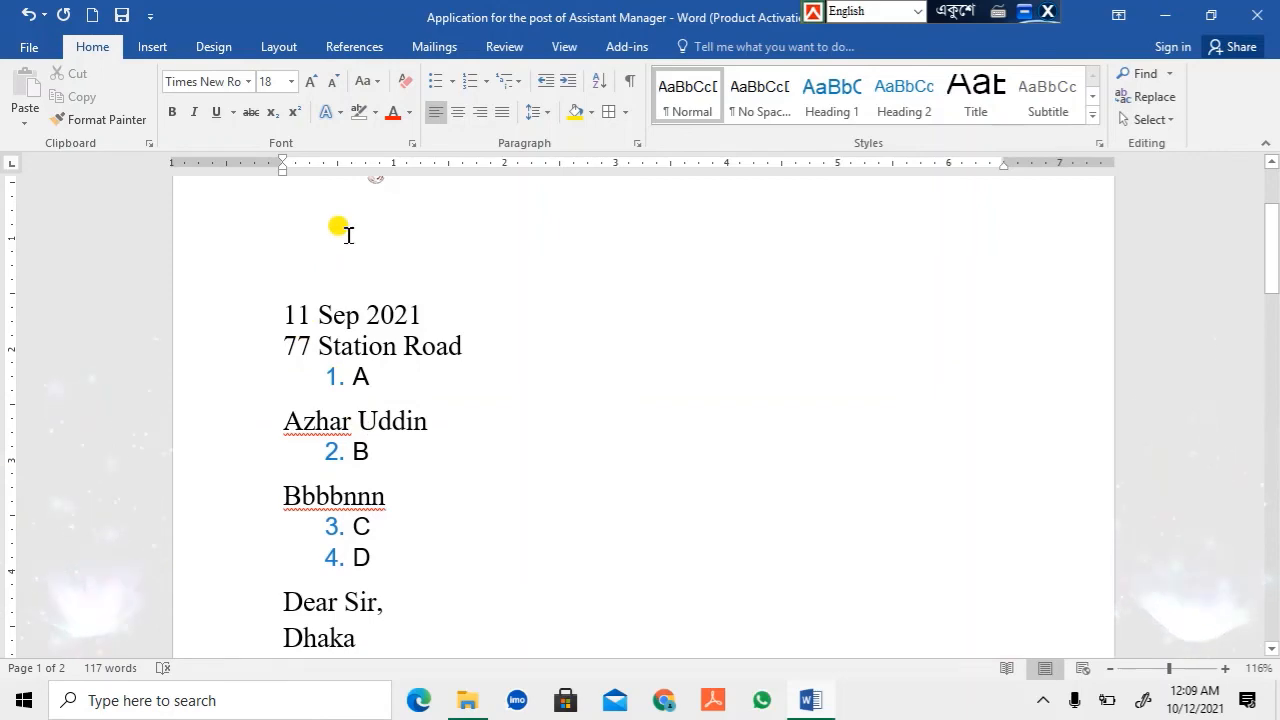
{"action": "left_click", "coordinate": [306, 318]}
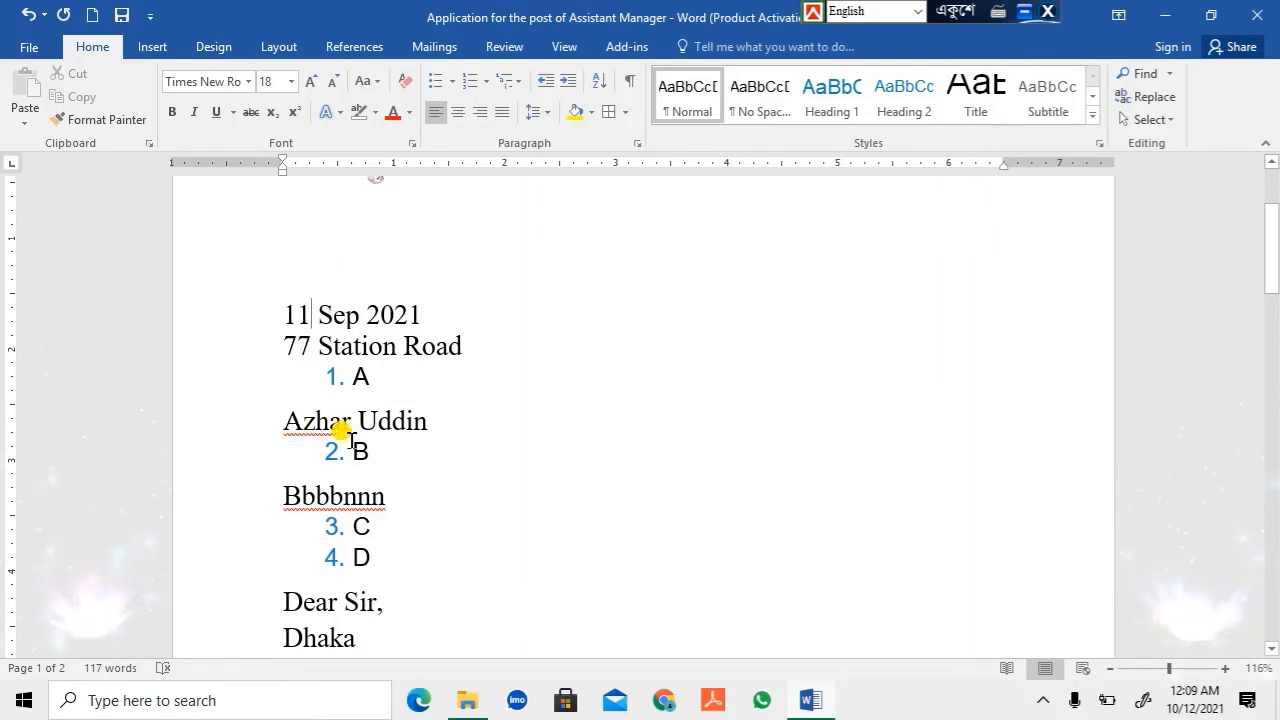
{"action": "scroll", "coordinate": [334, 420], "scroll_direction": "down", "scroll_amount": 4}
{"action": "scroll", "coordinate": [322, 224], "scroll_direction": "down", "scroll_amount": 5}
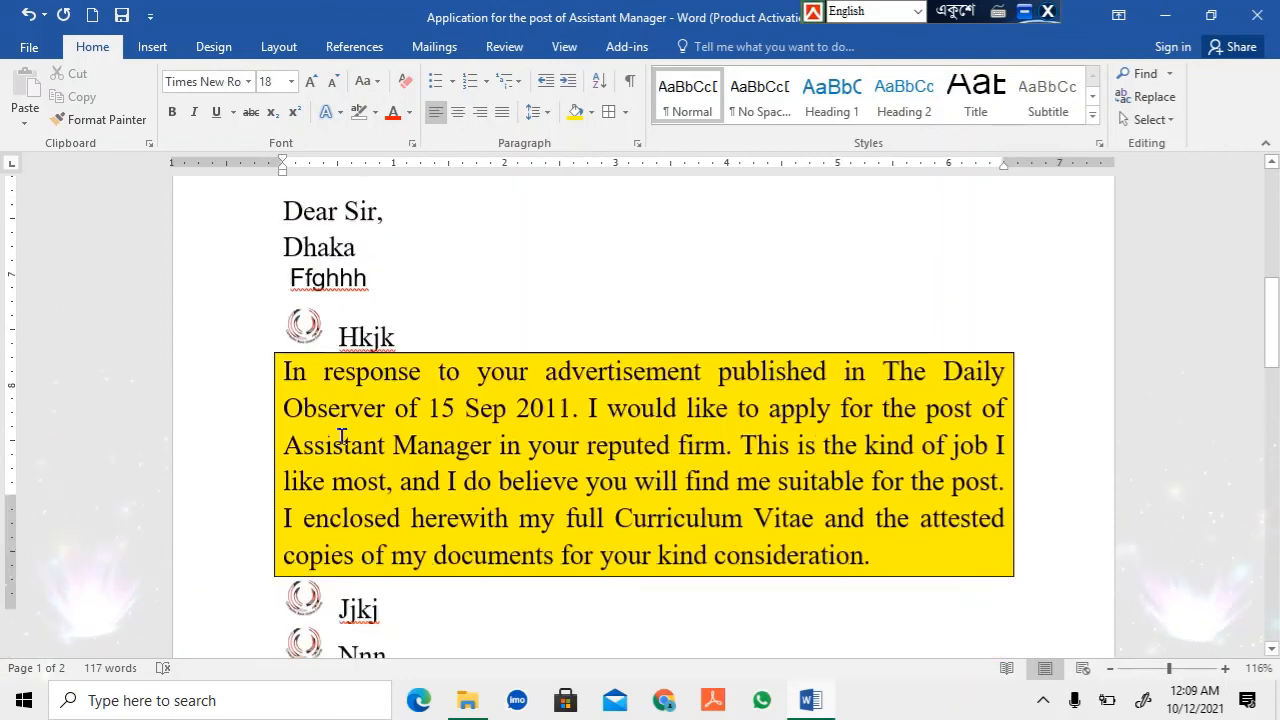
{"action": "scroll", "coordinate": [345, 495], "scroll_direction": "up", "scroll_amount": 10}
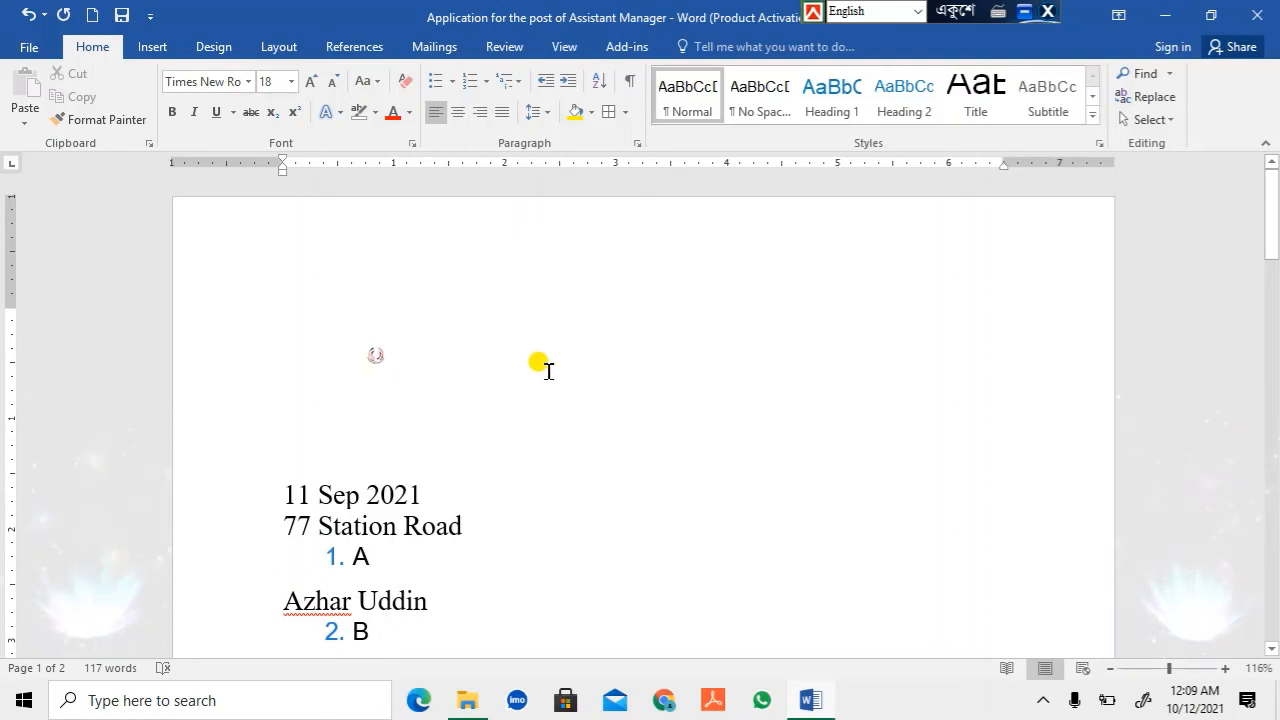
Clear all formatting from the whole document and check the plain text.
{"action": "key", "text": "ctrl+a"}
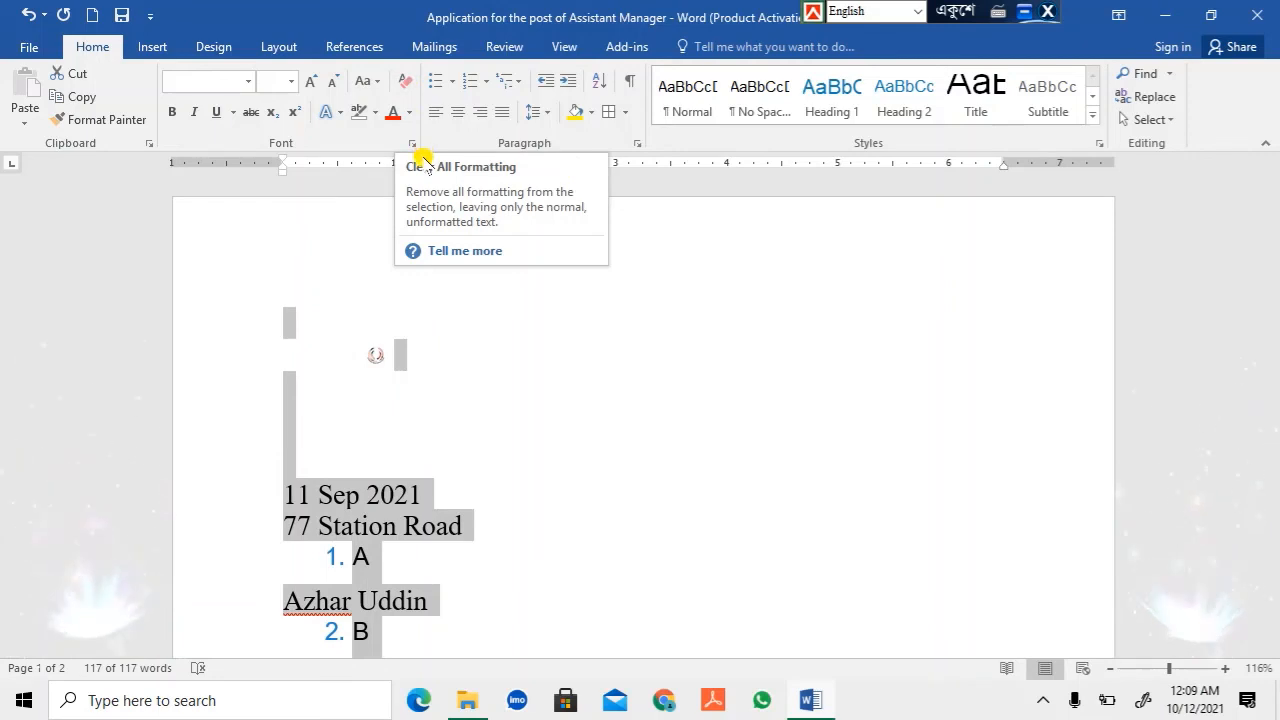
{"action": "left_click", "coordinate": [403, 82]}
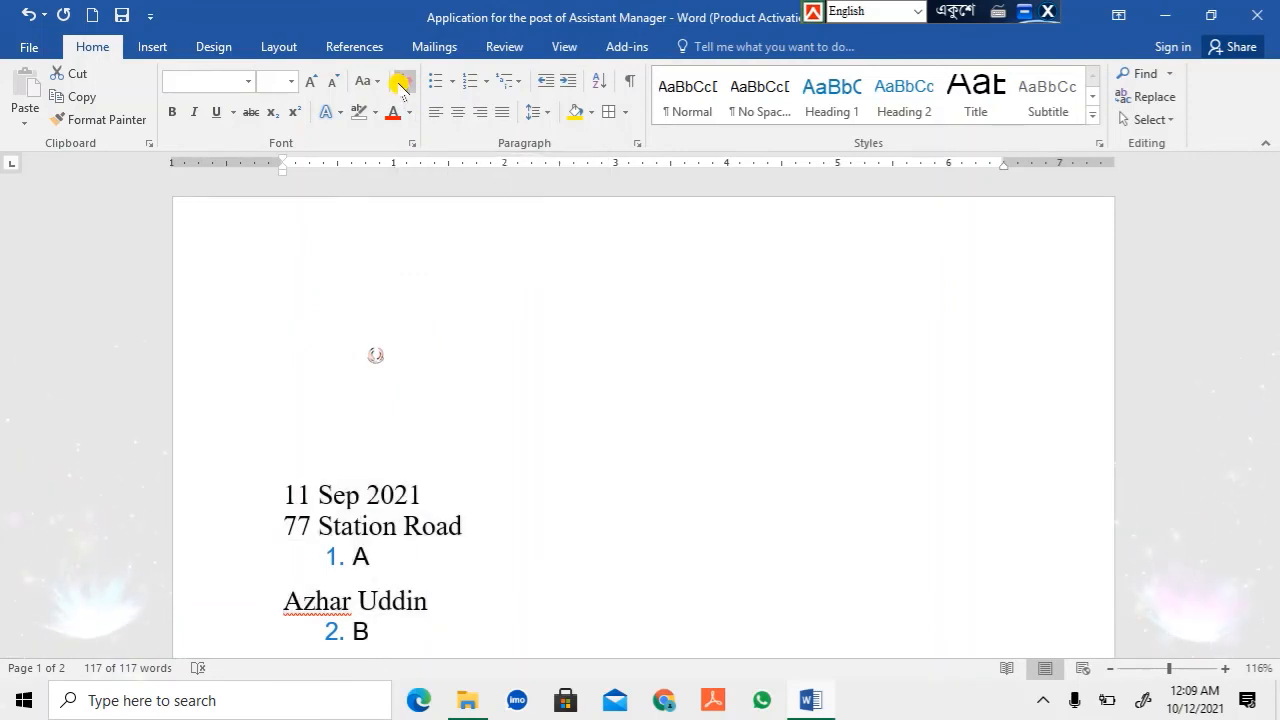
{"action": "left_click", "coordinate": [498, 411]}
{"action": "scroll", "coordinate": [531, 634], "scroll_direction": "down", "scroll_amount": 5}
{"action": "scroll", "coordinate": [440, 570], "scroll_direction": "up", "scroll_amount": 4}
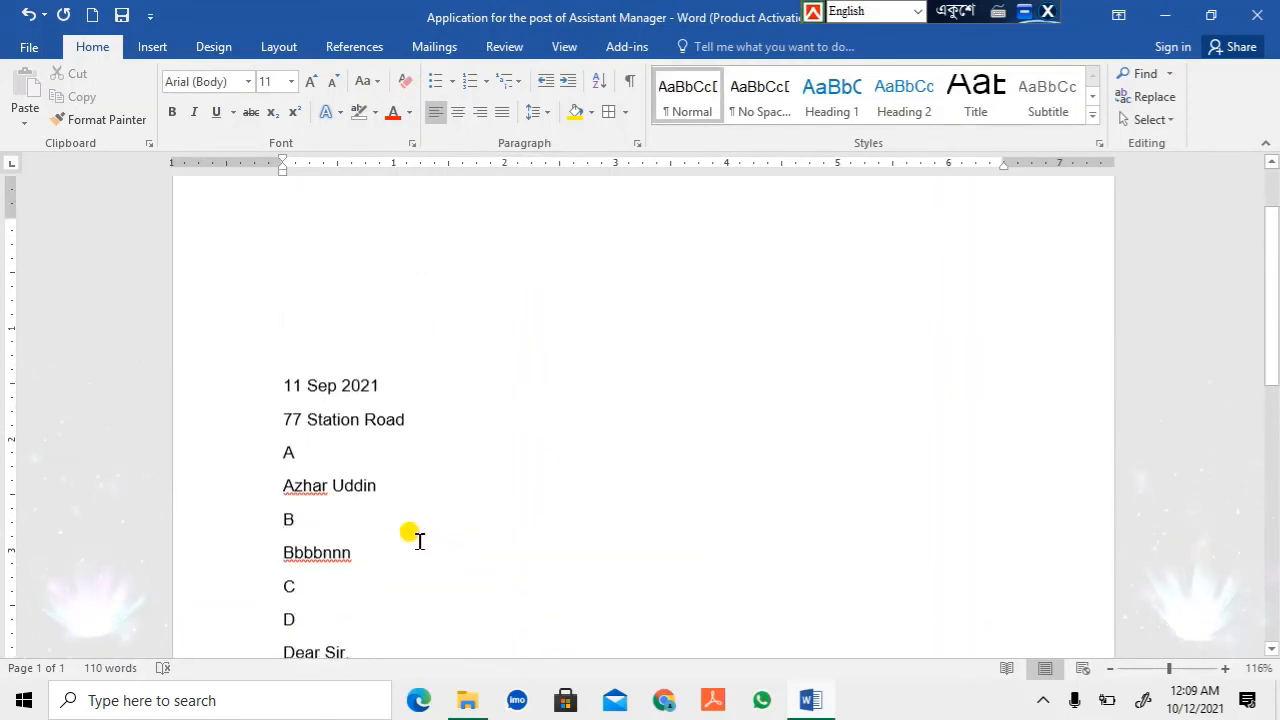
{"action": "scroll", "coordinate": [390, 530], "scroll_direction": "down", "scroll_amount": 3}
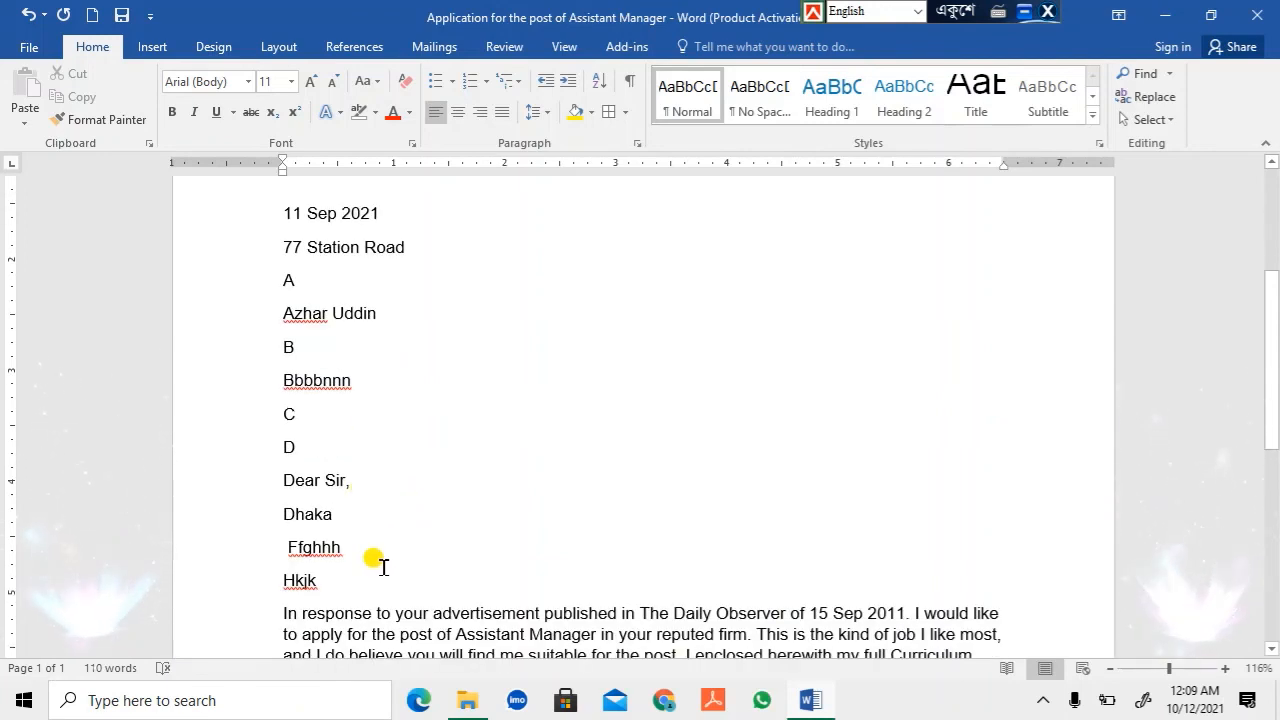
Undo every edit in the letter until no more can be undone, and deselect the text.
{"action": "left_click", "coordinate": [24, 16]}
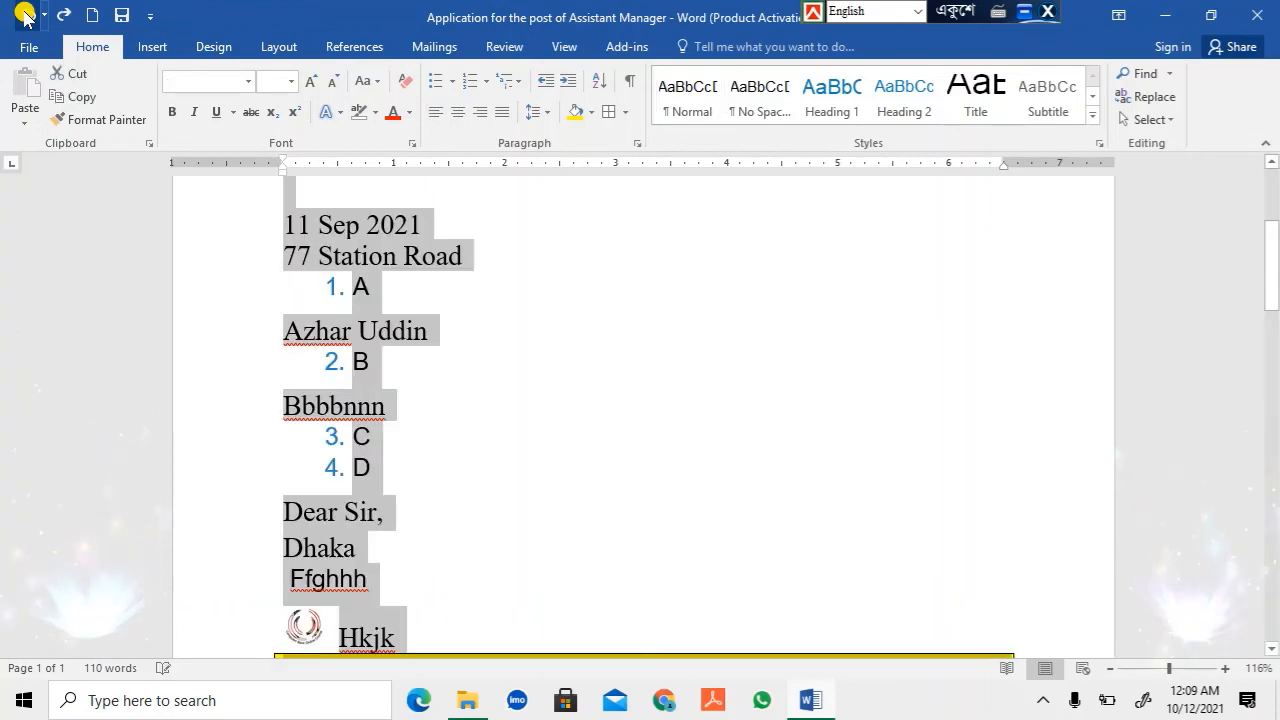
{"action": "left_click", "coordinate": [24, 16]}
{"action": "left_click", "coordinate": [24, 16]}
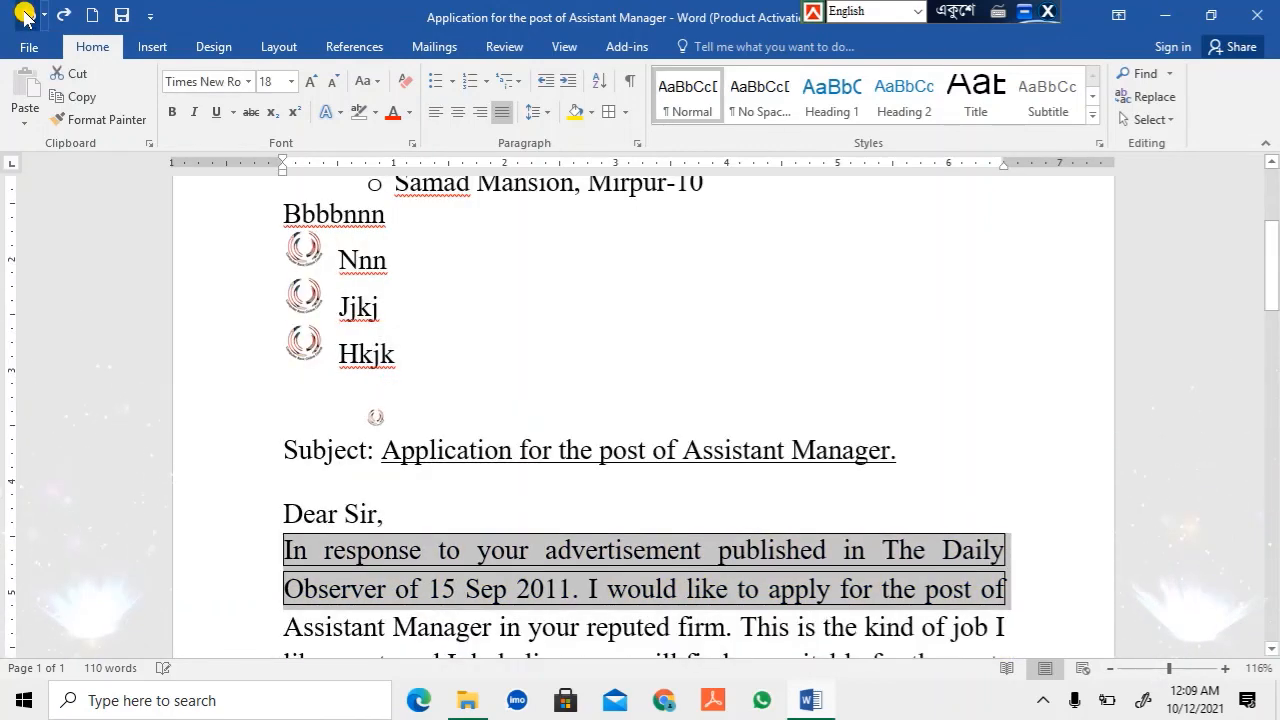
{"action": "left_click", "coordinate": [24, 16]}
{"action": "left_click", "coordinate": [24, 16]}
{"action": "left_click", "coordinate": [24, 16]}
{"action": "left_click", "coordinate": [24, 16]}
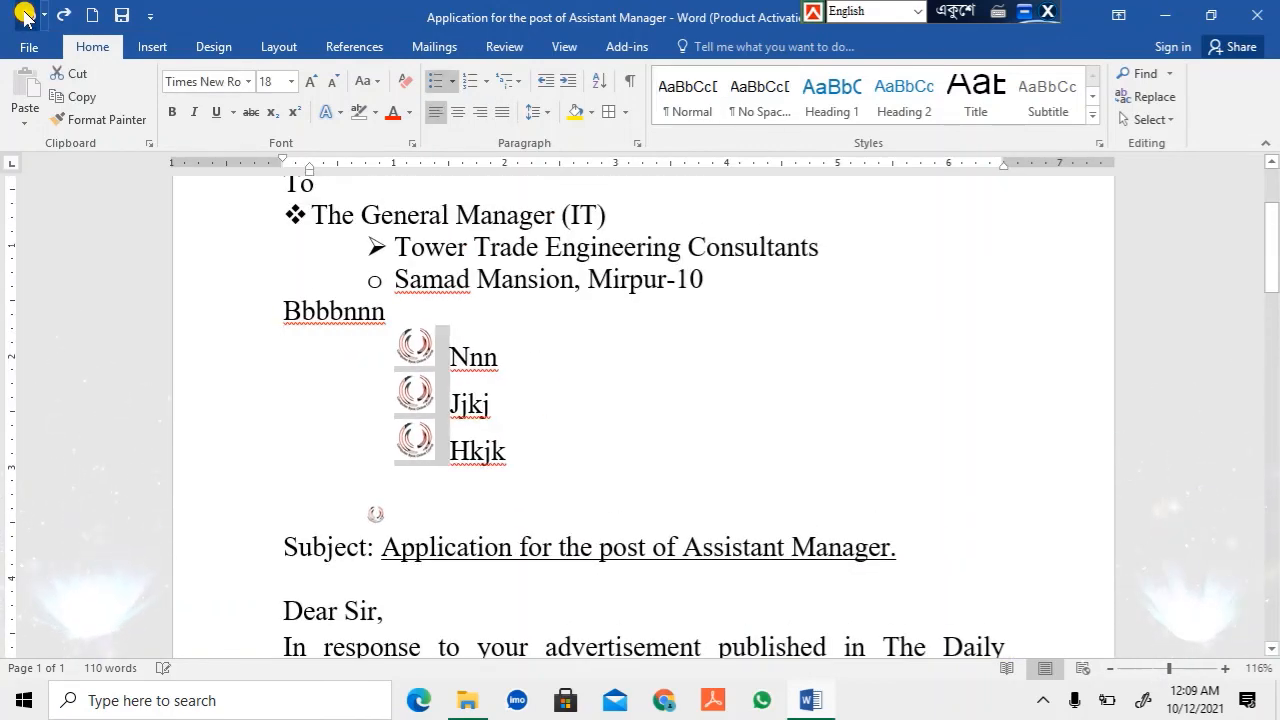
{"action": "left_click", "coordinate": [24, 16]}
{"action": "left_click", "coordinate": [24, 16]}
{"action": "left_click", "coordinate": [24, 16]}
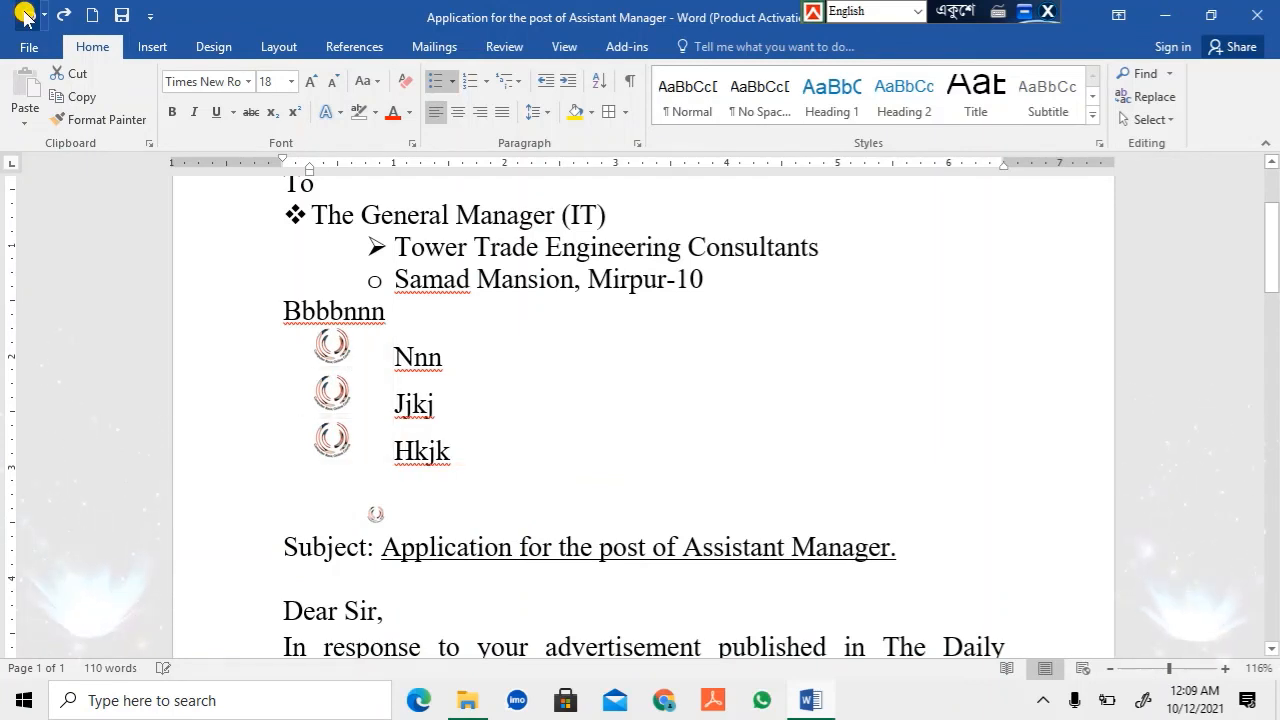
{"action": "left_click", "coordinate": [24, 16]}
{"action": "left_click", "coordinate": [26, 16]}
{"action": "left_click", "coordinate": [28, 16]}
{"action": "left_click", "coordinate": [28, 16]}
{"action": "left_click", "coordinate": [28, 16]}
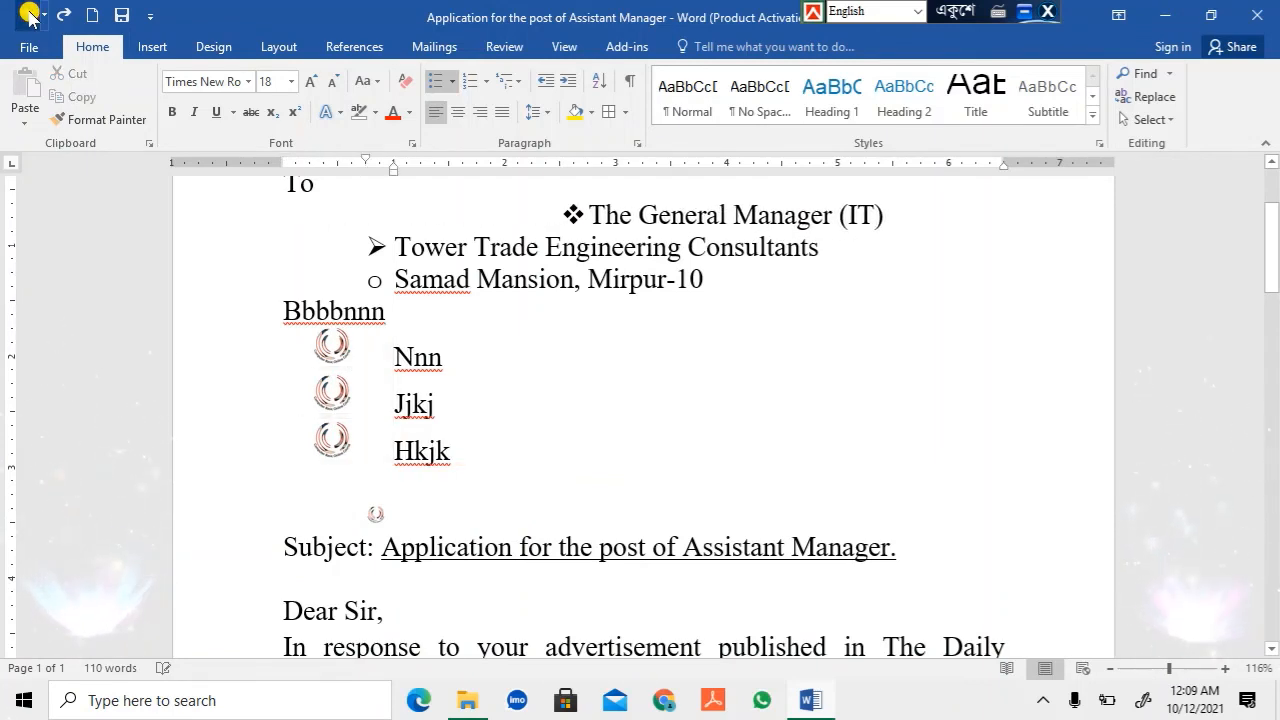
{"action": "left_click", "coordinate": [28, 16]}
{"action": "left_click", "coordinate": [28, 16]}
{"action": "left_click", "coordinate": [28, 16]}
{"action": "left_click", "coordinate": [28, 16]}
{"action": "left_click", "coordinate": [28, 16]}
{"action": "left_click", "coordinate": [28, 16]}
{"action": "left_click", "coordinate": [28, 16]}
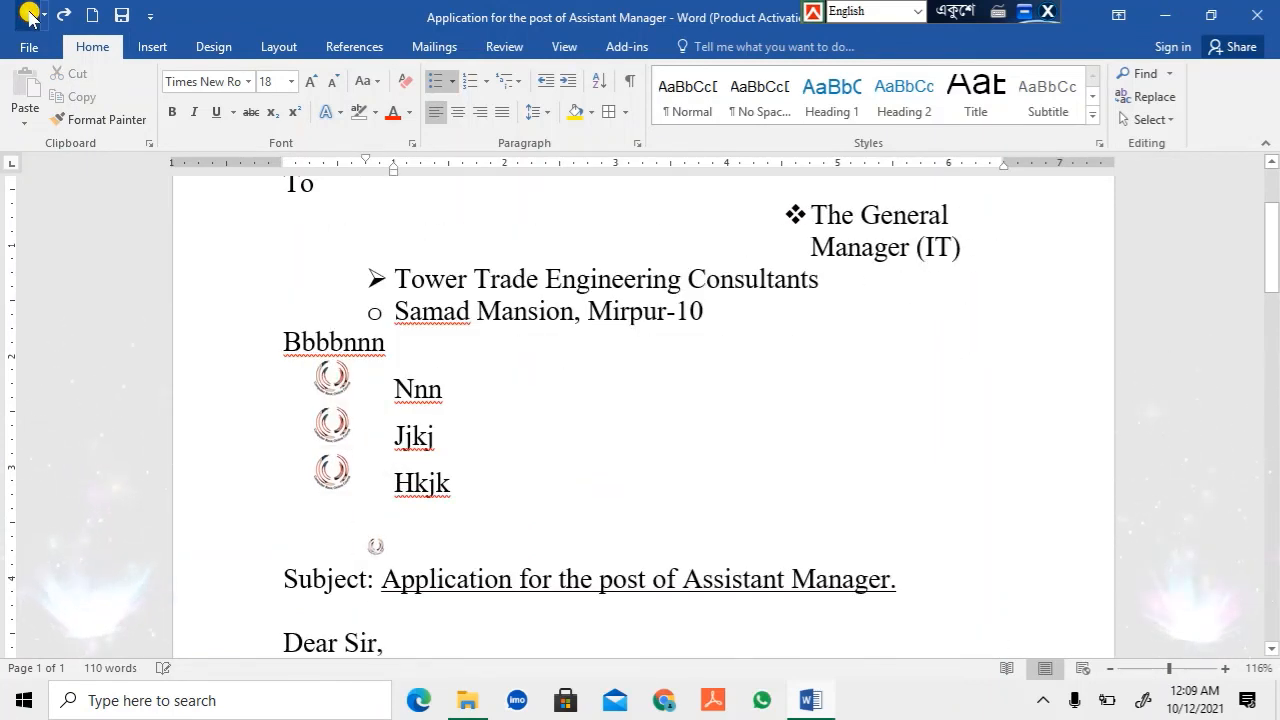
{"action": "left_click", "coordinate": [28, 16]}
{"action": "left_click", "coordinate": [28, 16]}
{"action": "left_click", "coordinate": [28, 16]}
{"action": "left_click", "coordinate": [28, 16]}
{"action": "left_click", "coordinate": [28, 16]}
{"action": "left_click", "coordinate": [28, 16]}
{"action": "left_click", "coordinate": [28, 16]}
{"action": "left_click", "coordinate": [28, 16]}
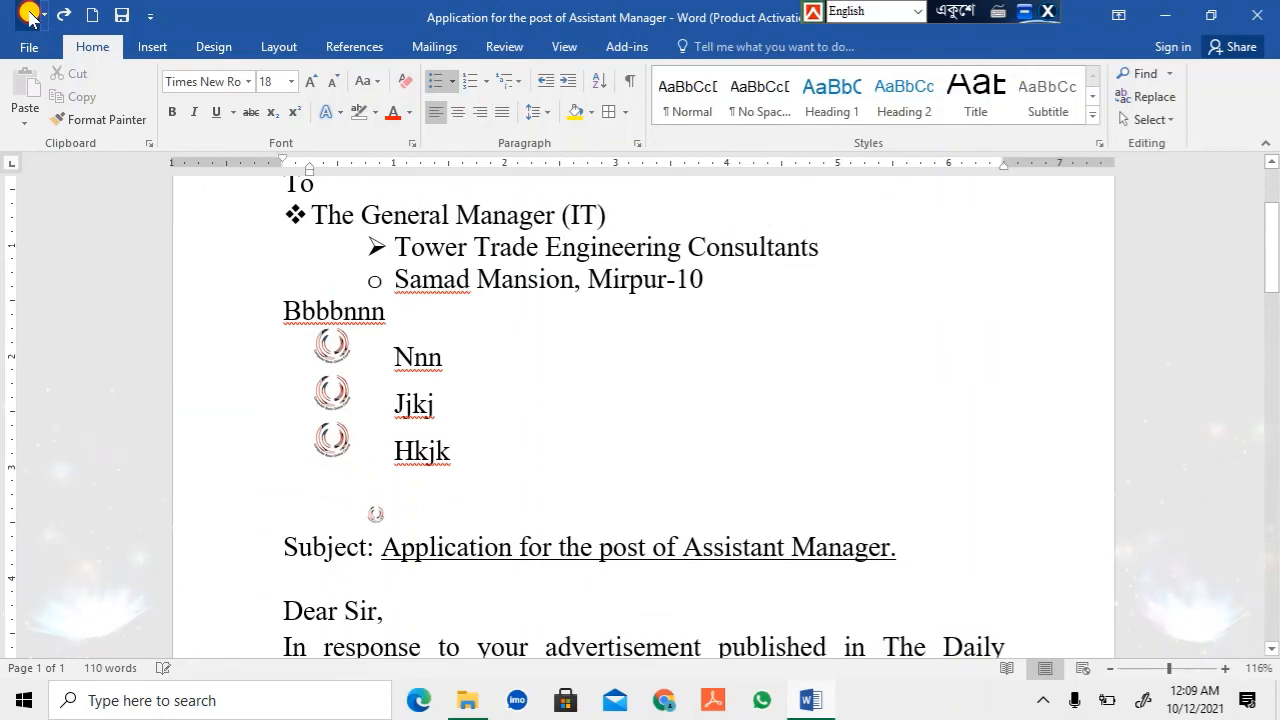
{"action": "left_click", "coordinate": [28, 16]}
{"action": "left_click", "coordinate": [28, 16]}
{"action": "left_click", "coordinate": [28, 16]}
{"action": "left_click", "coordinate": [28, 16]}
{"action": "left_click", "coordinate": [28, 16]}
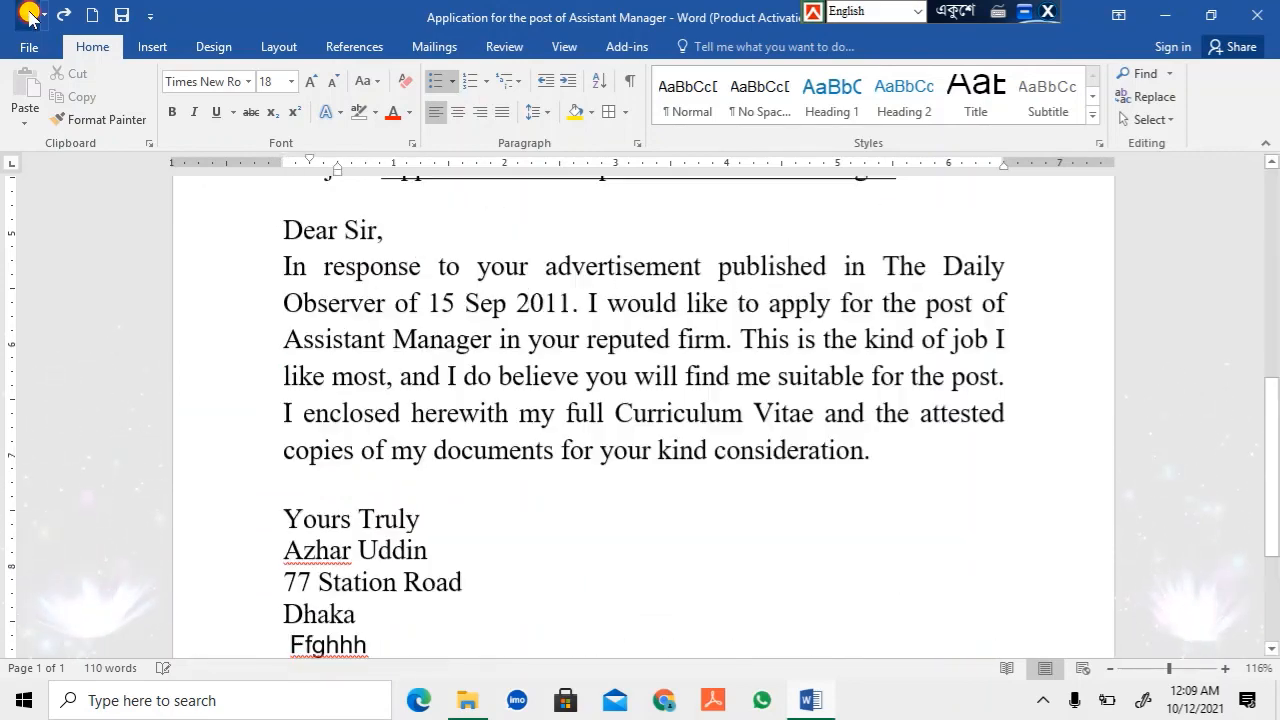
{"action": "left_click", "coordinate": [28, 16]}
{"action": "left_click", "coordinate": [28, 16]}
{"action": "left_click", "coordinate": [28, 16]}
{"action": "left_click", "coordinate": [28, 16]}
{"action": "left_click", "coordinate": [28, 16]}
{"action": "left_click", "coordinate": [28, 16]}
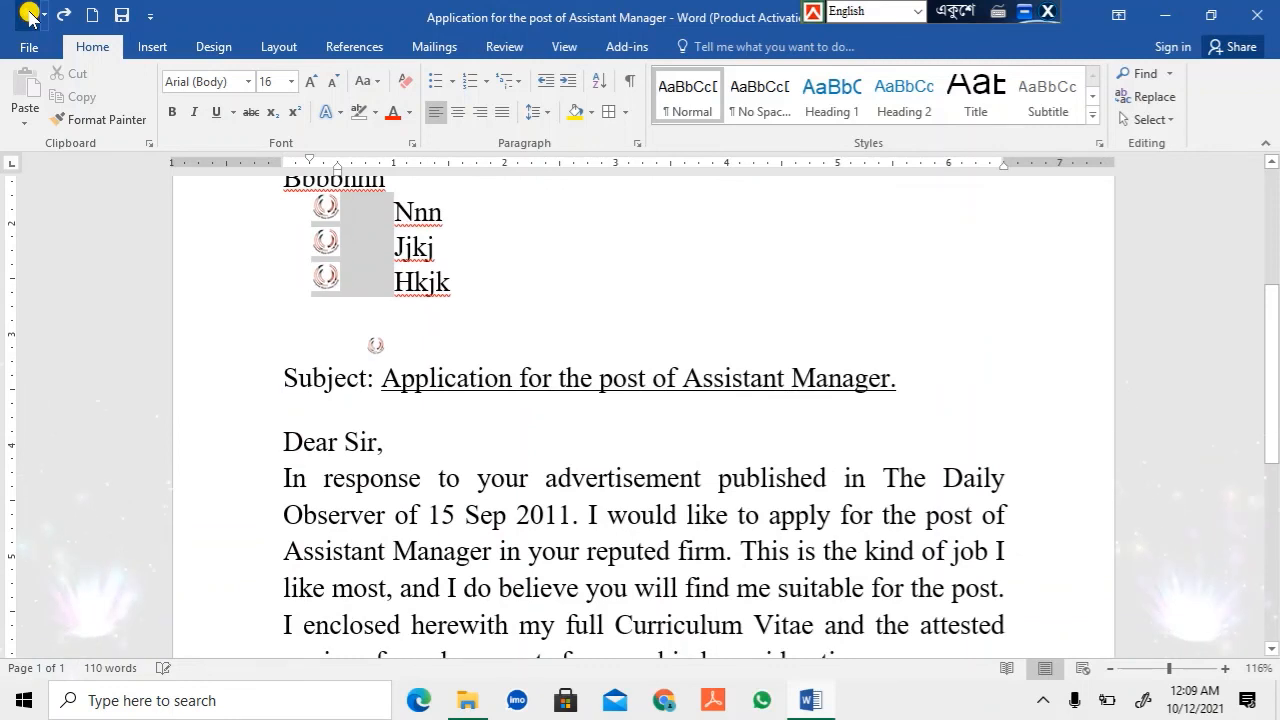
{"action": "left_click", "coordinate": [28, 16]}
{"action": "left_click", "coordinate": [28, 16]}
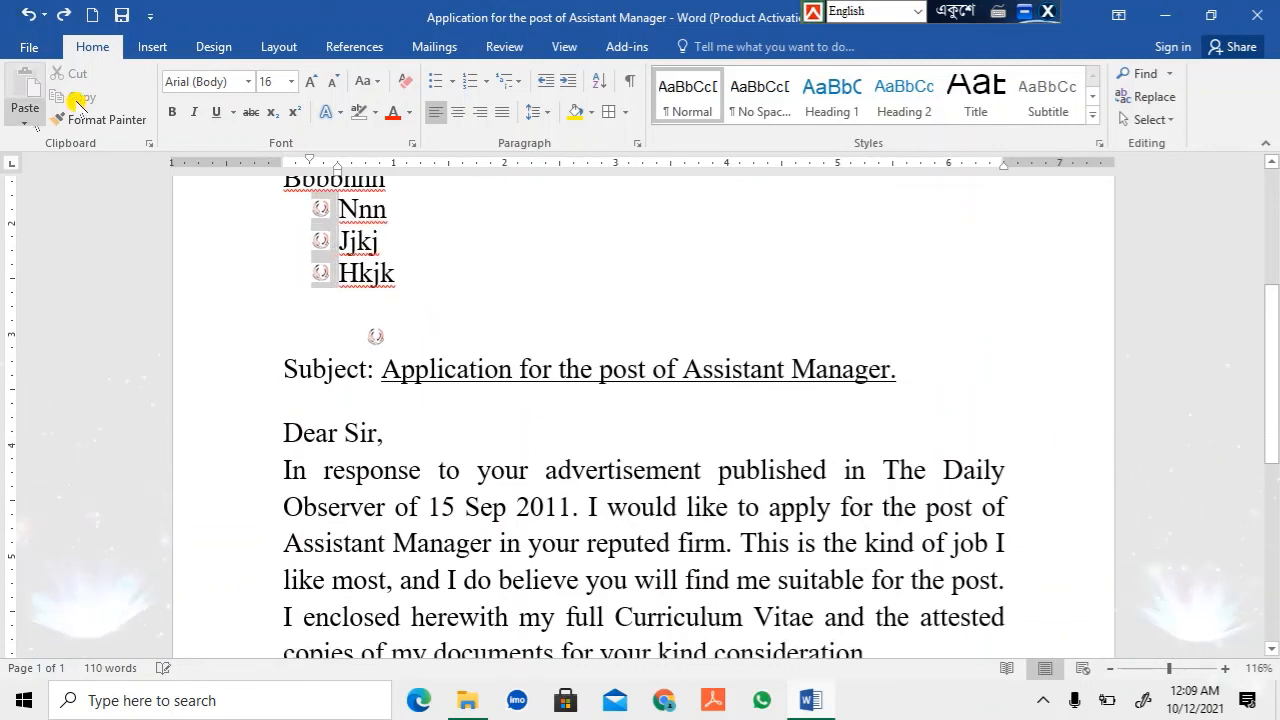
{"action": "left_click", "coordinate": [28, 16]}
{"action": "left_click", "coordinate": [28, 16]}
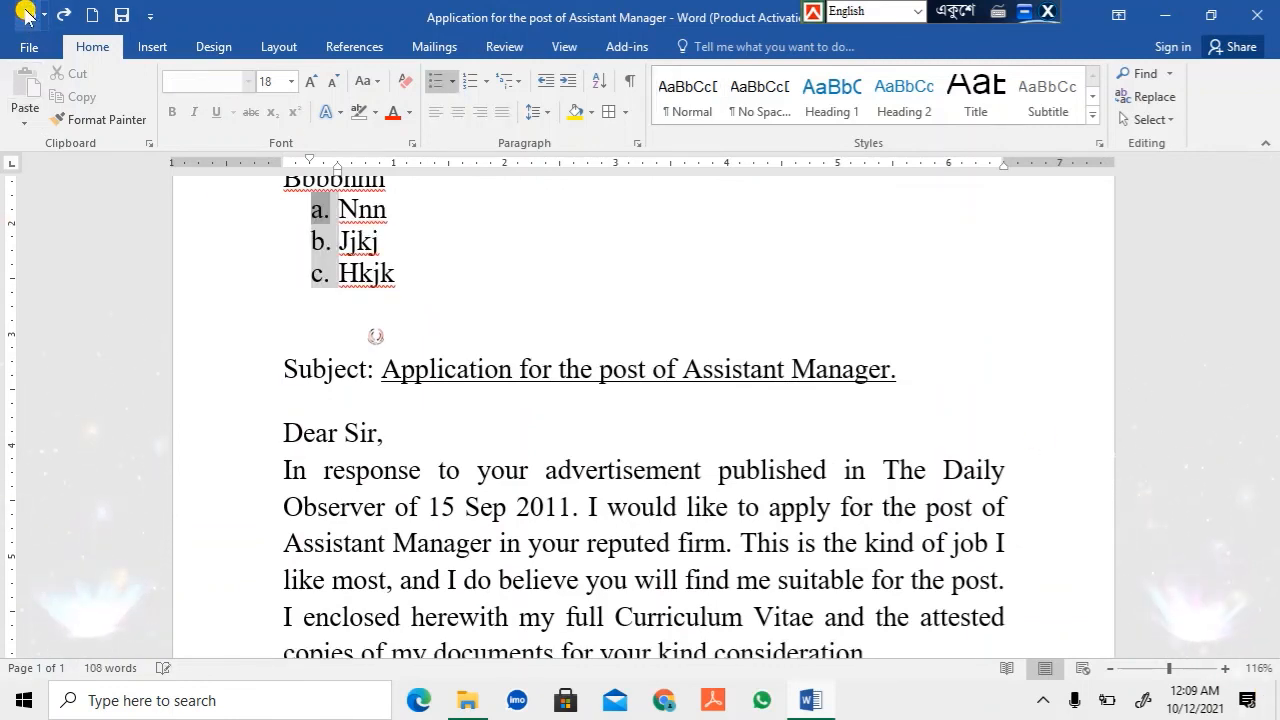
{"action": "left_click", "coordinate": [28, 16]}
{"action": "left_click", "coordinate": [28, 16]}
{"action": "left_click", "coordinate": [28, 16]}
{"action": "left_click", "coordinate": [28, 16]}
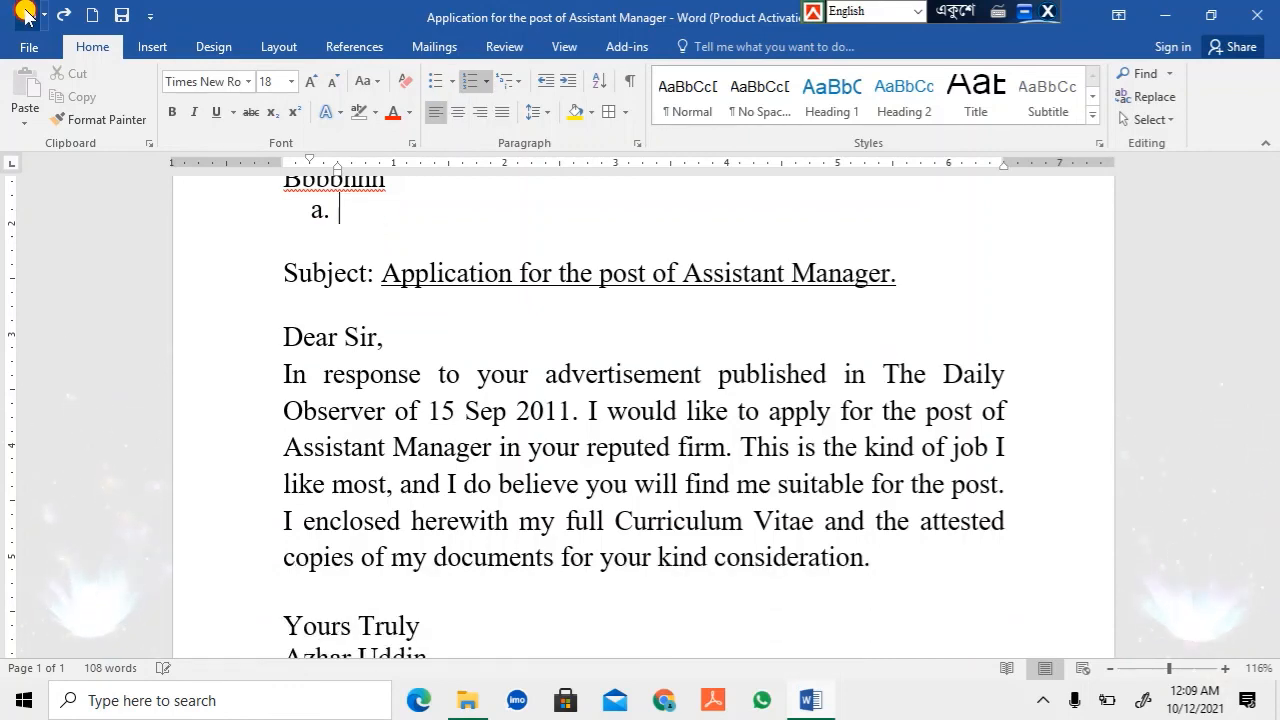
{"action": "left_click", "coordinate": [28, 16]}
{"action": "left_click", "coordinate": [28, 16]}
{"action": "left_click", "coordinate": [28, 16]}
{"action": "left_click", "coordinate": [28, 16]}
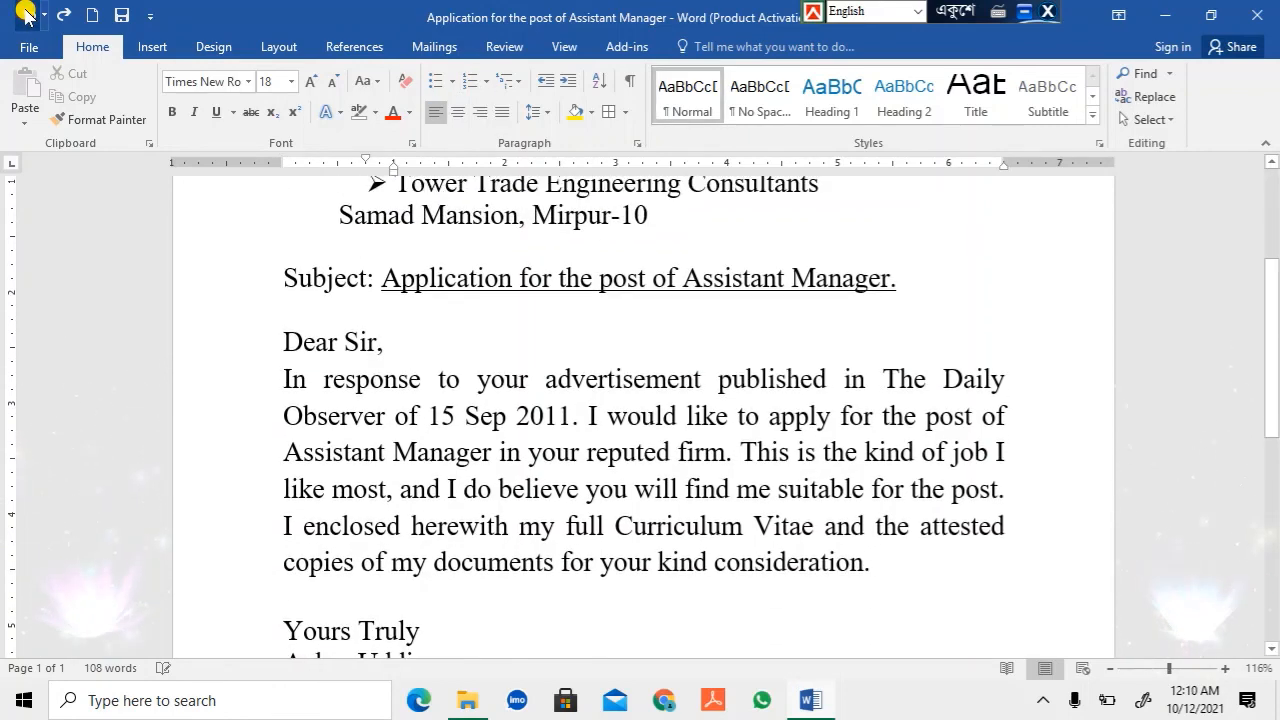
{"action": "left_click", "coordinate": [28, 16]}
{"action": "left_click", "coordinate": [28, 16]}
{"action": "left_click", "coordinate": [28, 16]}
{"action": "left_click", "coordinate": [26, 15]}
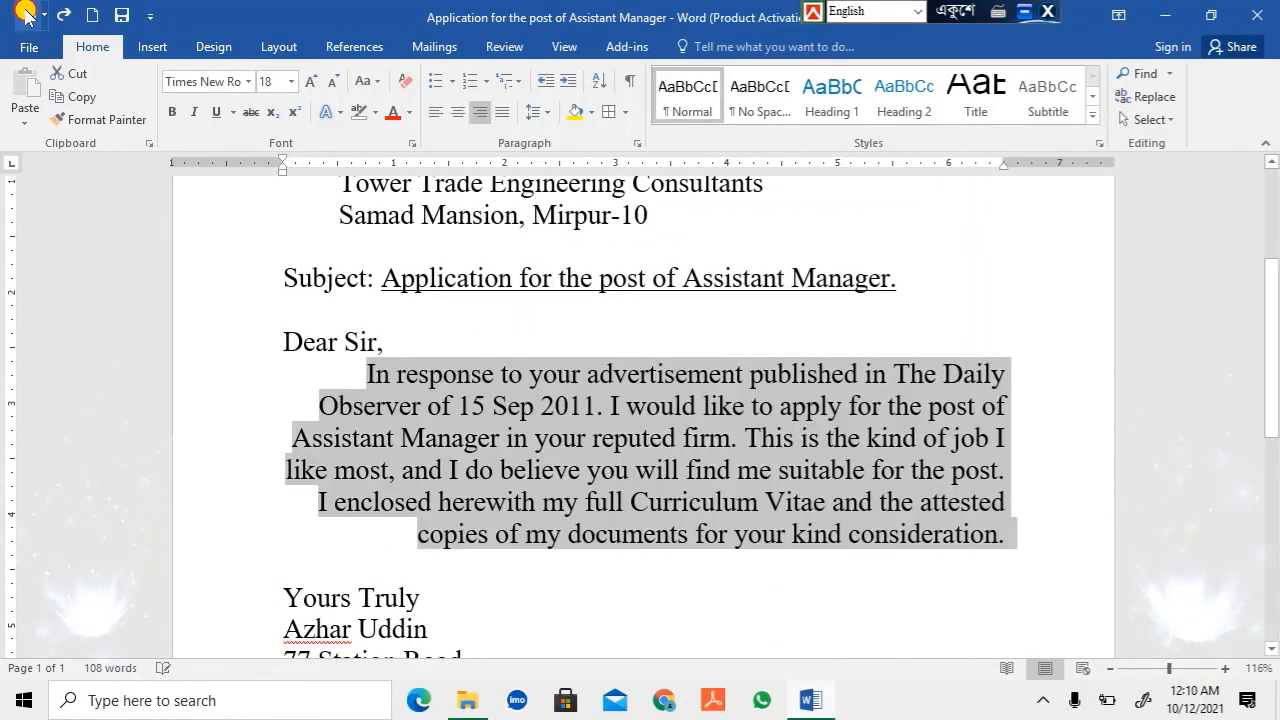
{"action": "left_click", "coordinate": [26, 15]}
{"action": "left_click", "coordinate": [26, 15]}
{"action": "left_click", "coordinate": [26, 15]}
{"action": "left_click", "coordinate": [26, 15]}
{"action": "left_click", "coordinate": [26, 15]}
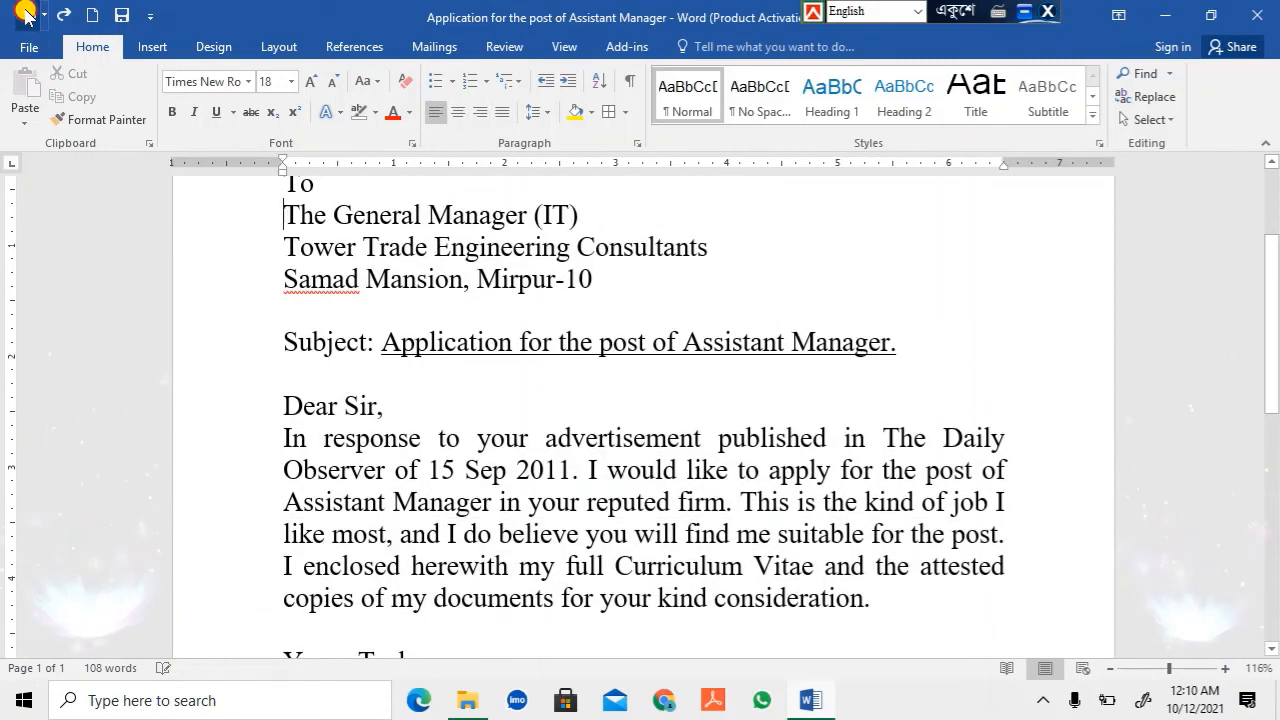
{"action": "left_click", "coordinate": [26, 15]}
{"action": "left_click", "coordinate": [26, 15]}
{"action": "left_click", "coordinate": [26, 15]}
{"action": "left_click", "coordinate": [26, 15]}
{"action": "left_click", "coordinate": [26, 15]}
{"action": "left_click", "coordinate": [26, 15]}
{"action": "left_click", "coordinate": [26, 15]}
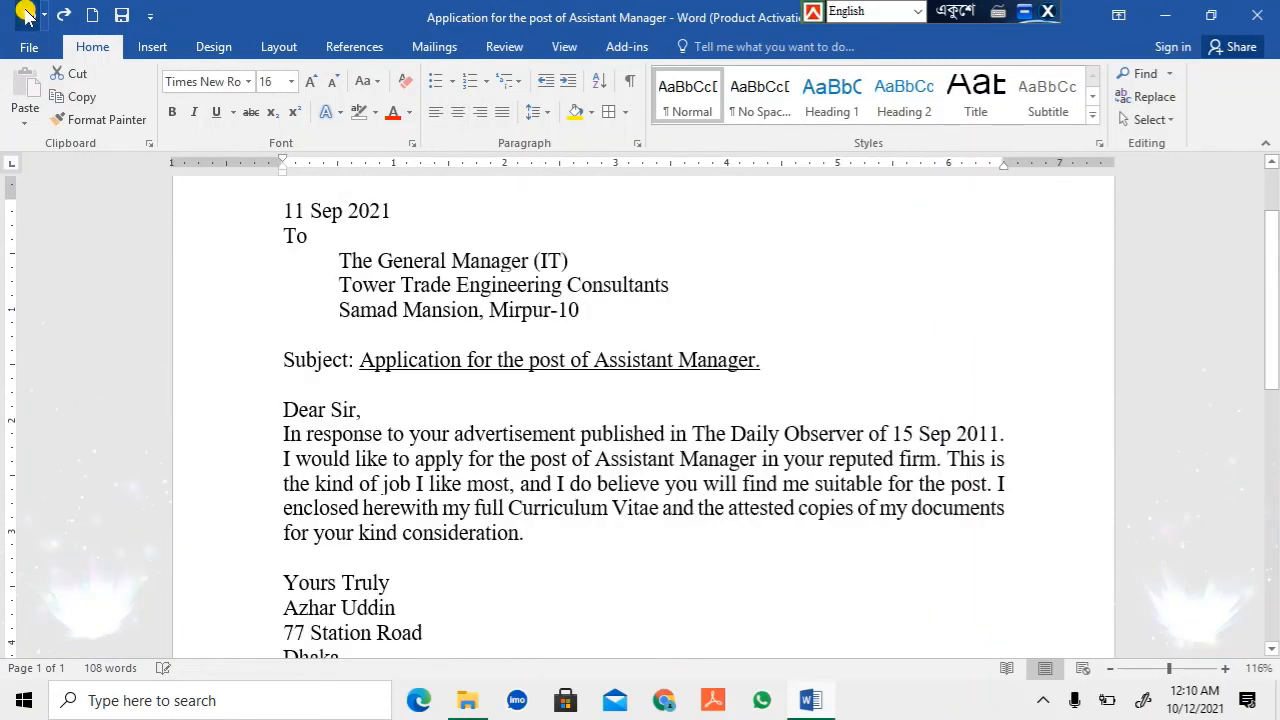
{"action": "left_click", "coordinate": [26, 15]}
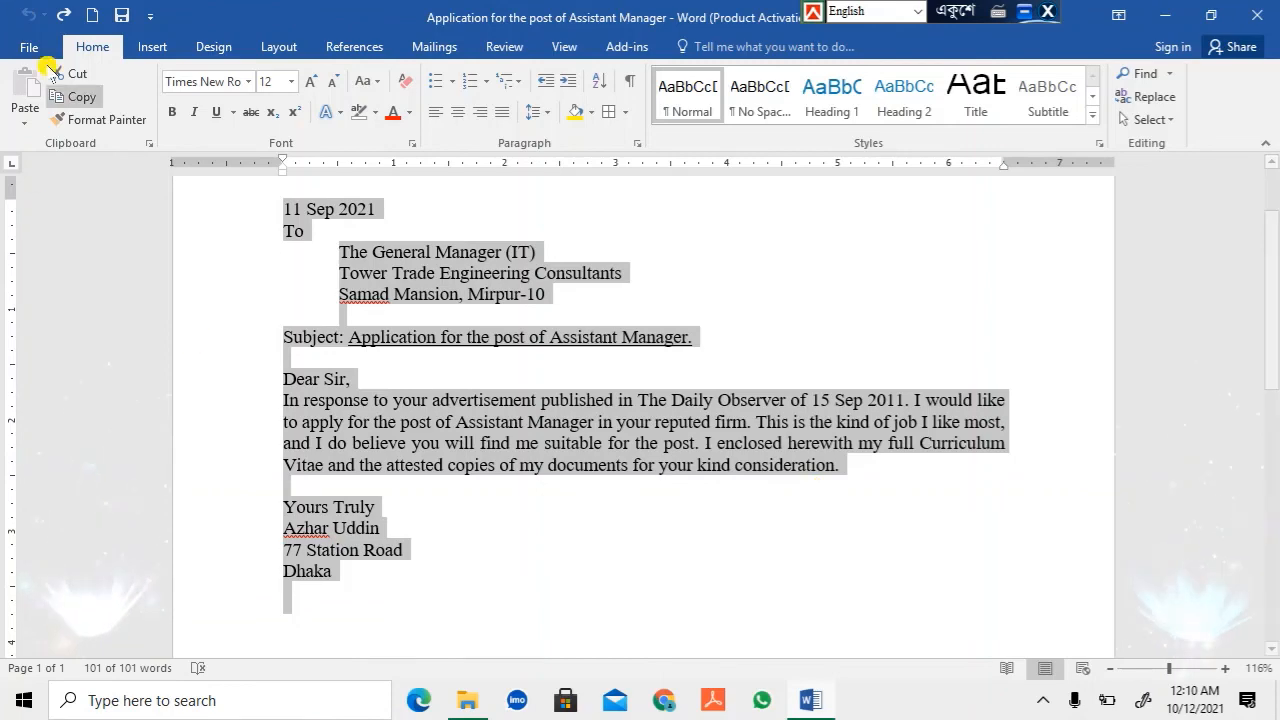
{"action": "left_click", "coordinate": [817, 373]}
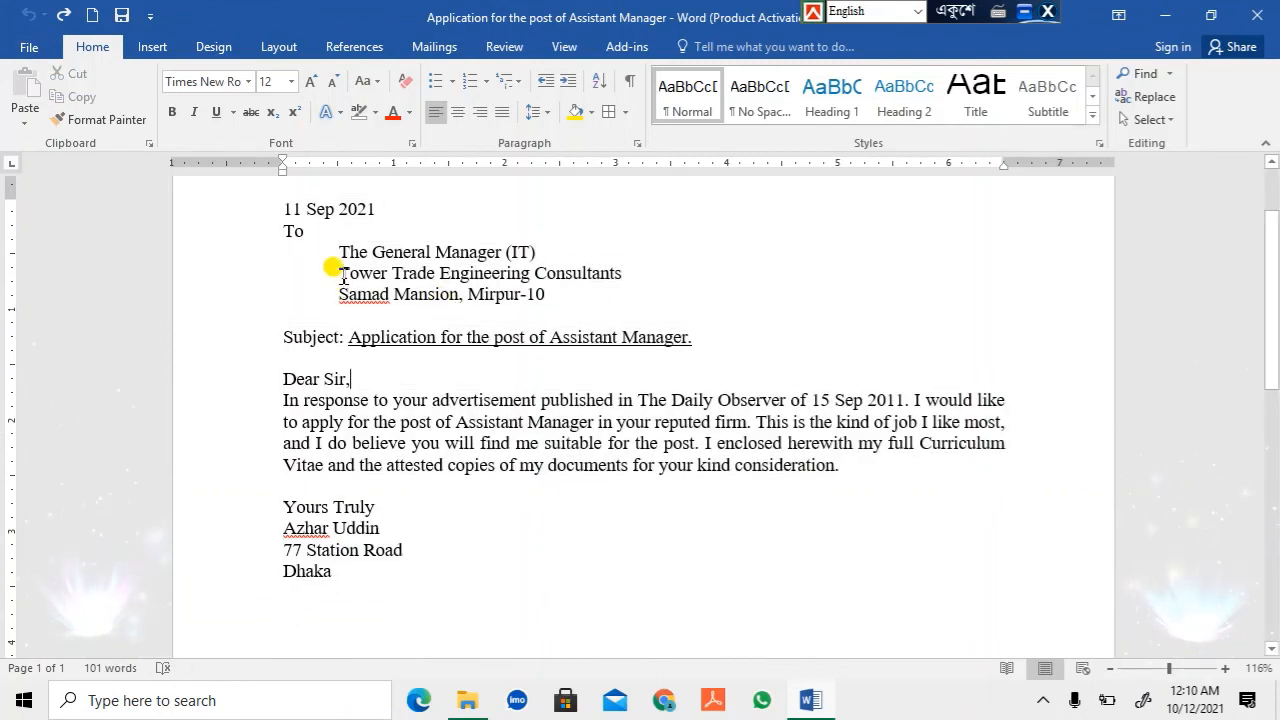
{"action": "scroll", "coordinate": [440, 410], "scroll_direction": "up", "scroll_amount": 2}
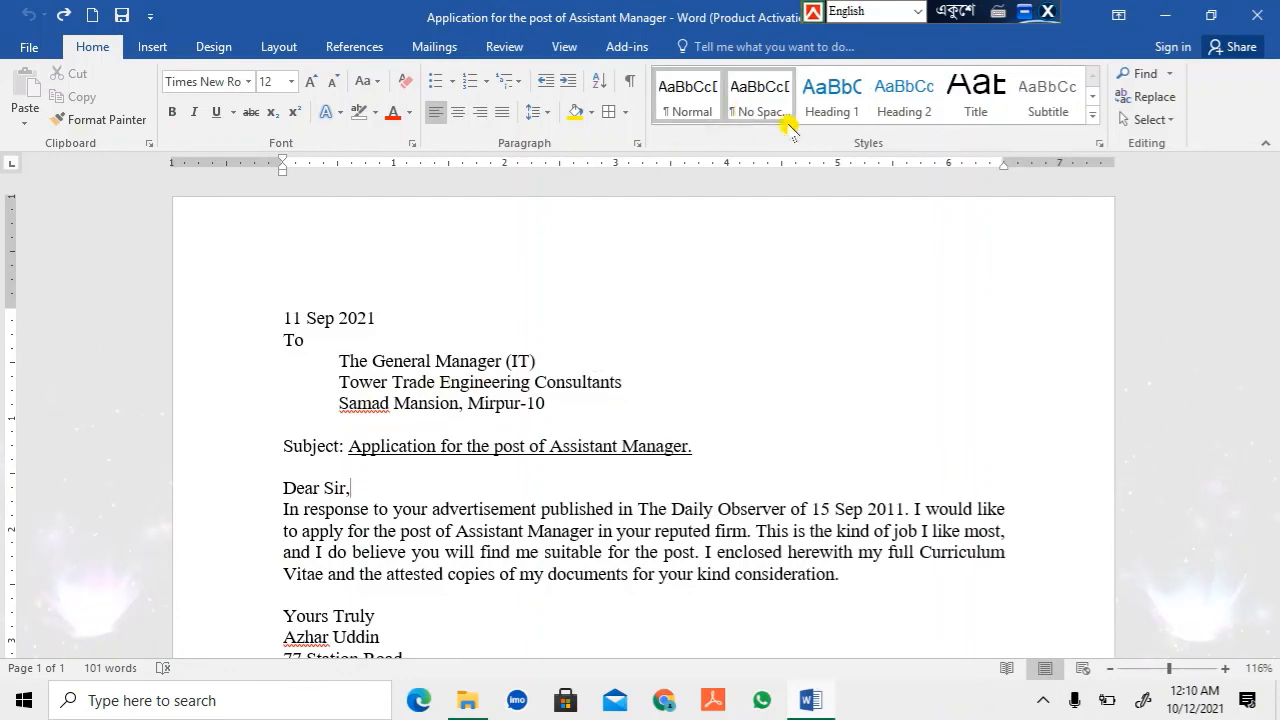
{"action": "left_click", "coordinate": [806, 363]}
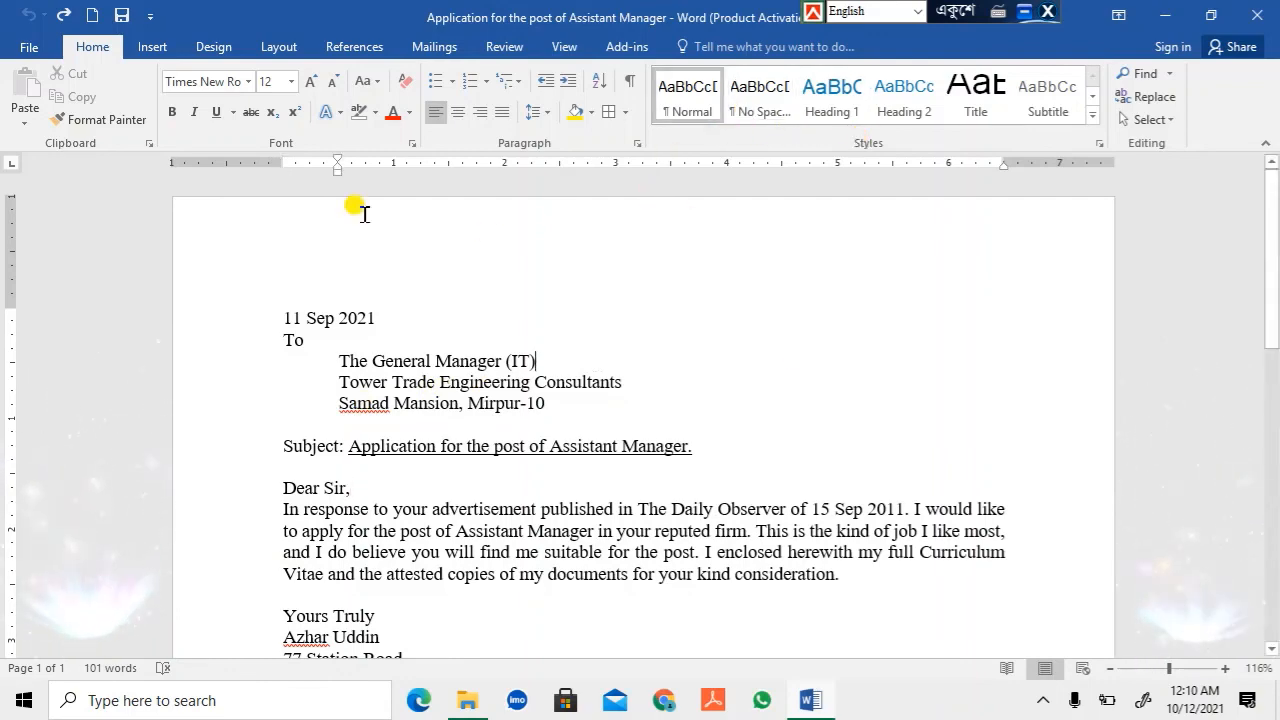
{"action": "scroll", "coordinate": [600, 435], "scroll_direction": "down", "scroll_amount": 1}
{"action": "scroll", "coordinate": [408, 397], "scroll_direction": "up", "scroll_amount": 1}
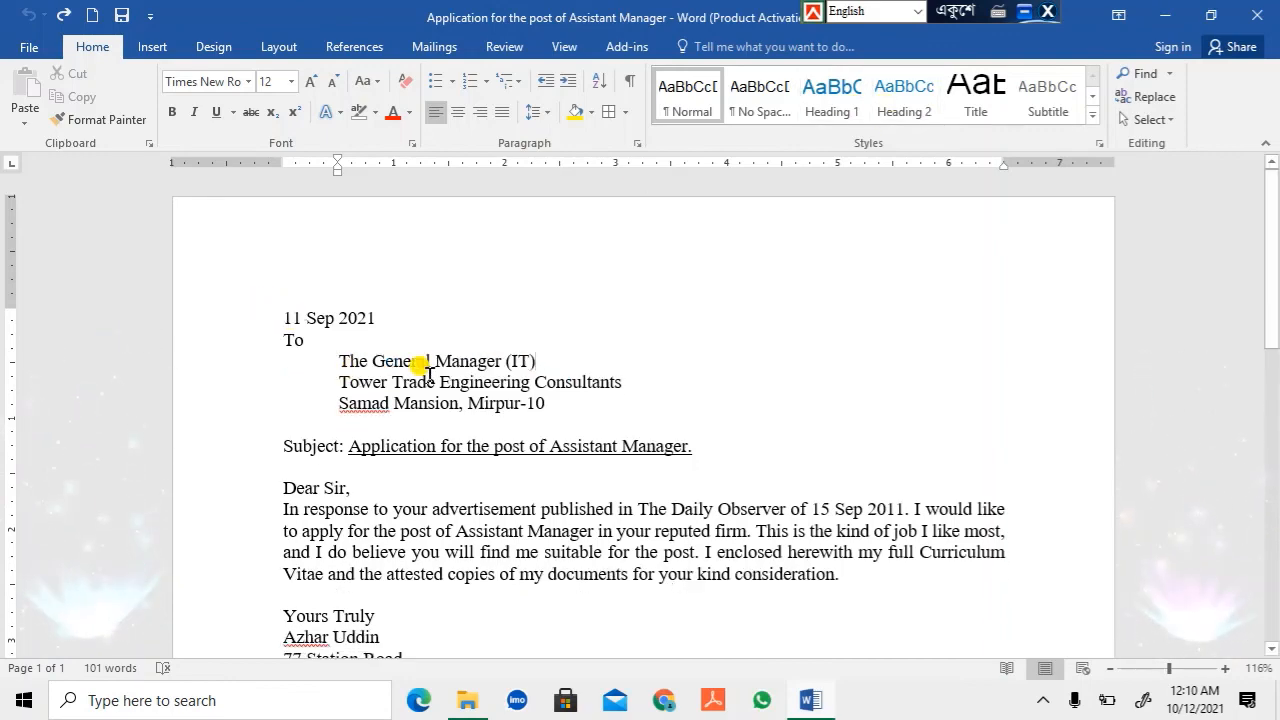
{"action": "left_click_drag", "start_coordinate": [279, 315], "coordinate": [806, 453]}
{"action": "scroll", "coordinate": [659, 438], "scroll_direction": "up", "scroll_amount": 7}
{"action": "scroll", "coordinate": [654, 433], "scroll_direction": "up", "scroll_amount": 3}
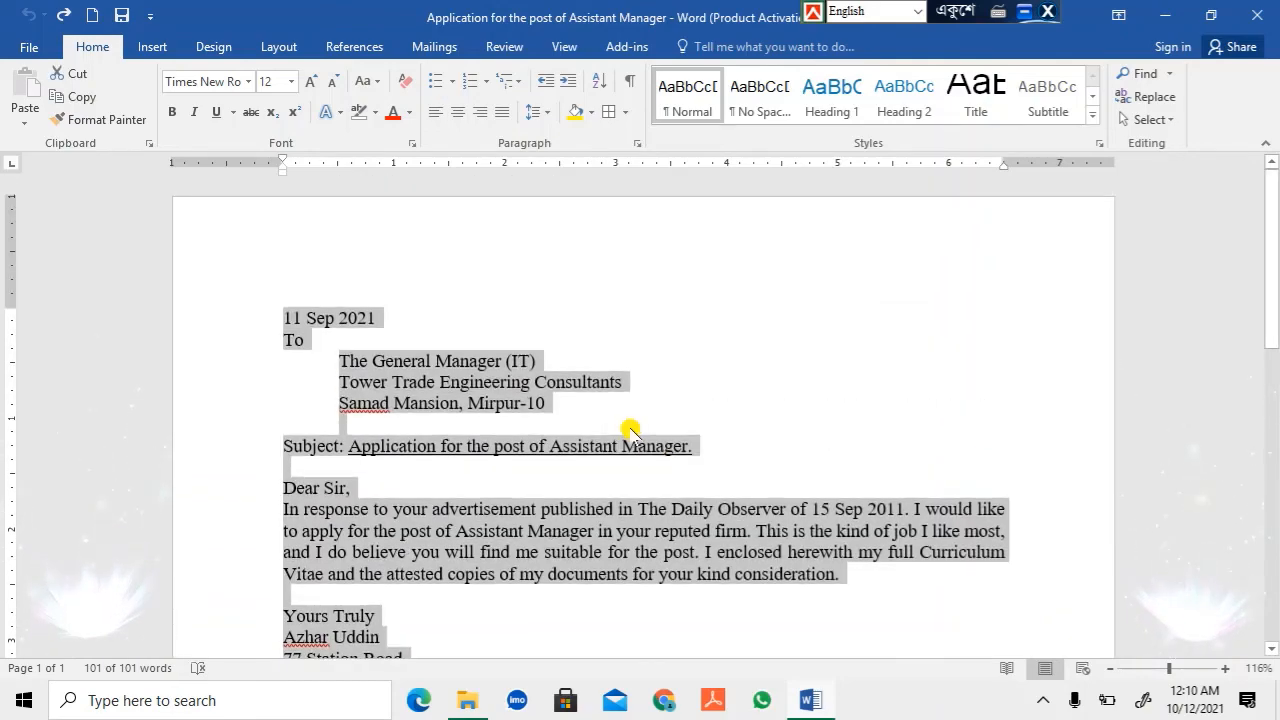
{"action": "left_click", "coordinate": [721, 191]}
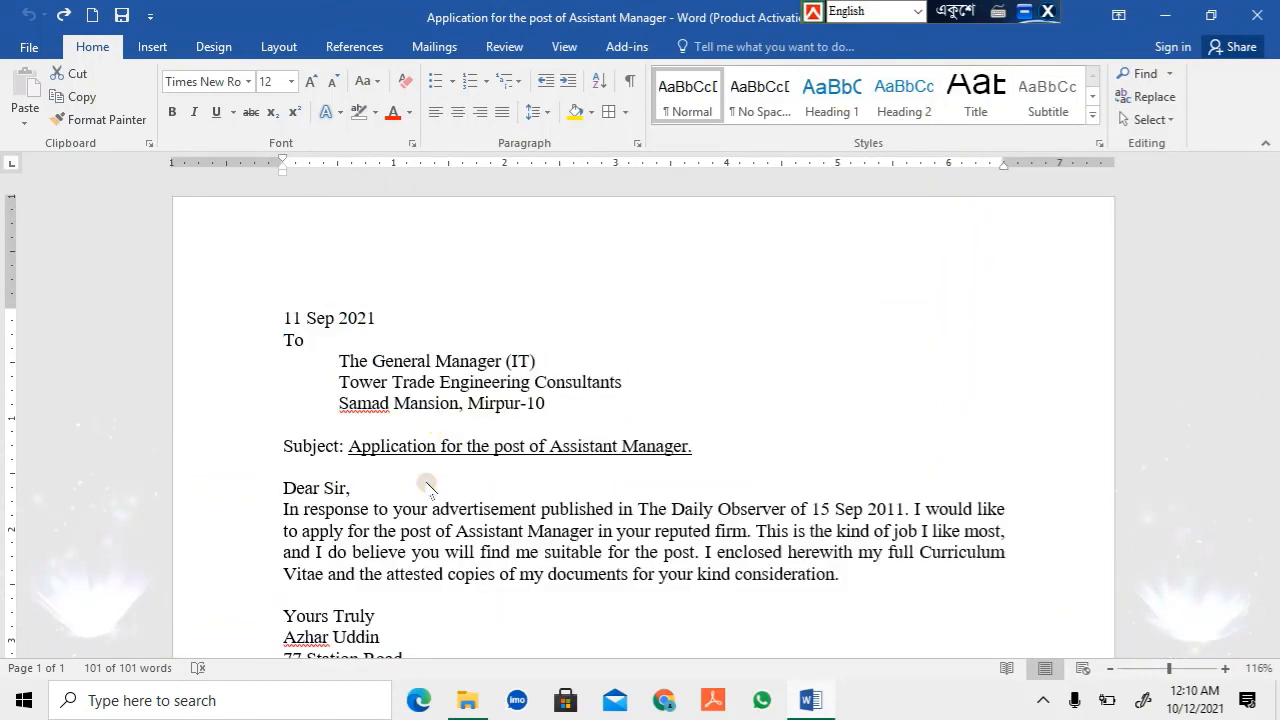
Look through the available styles and apply the No Spacing style to the entire letter.
{"action": "key", "text": "ctrl+a"}
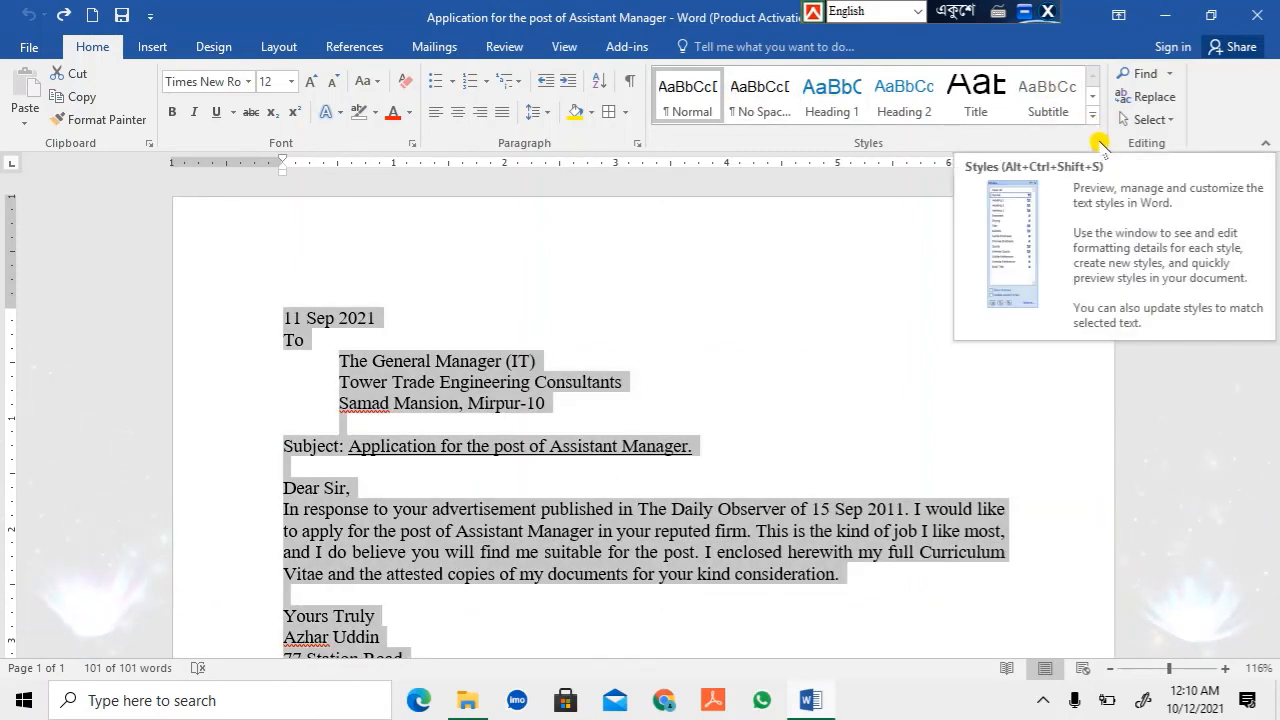
{"action": "left_click", "coordinate": [1099, 143]}
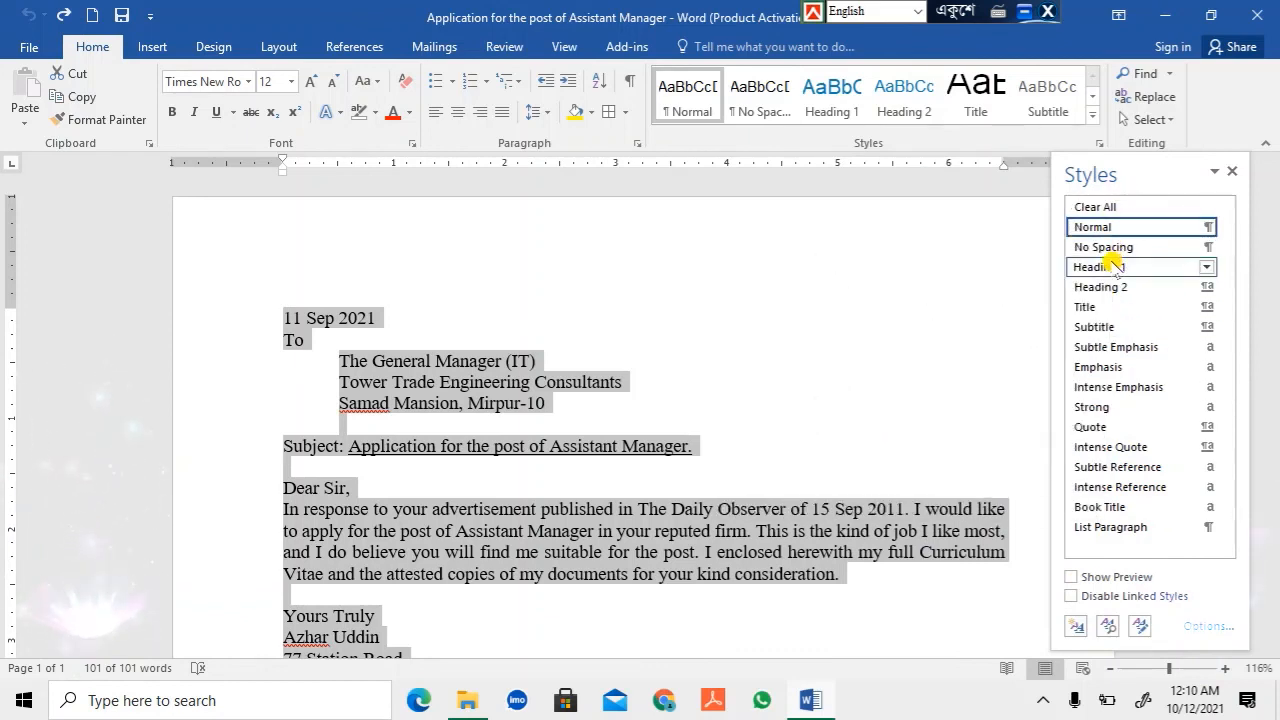
{"action": "left_click", "coordinate": [1232, 171]}
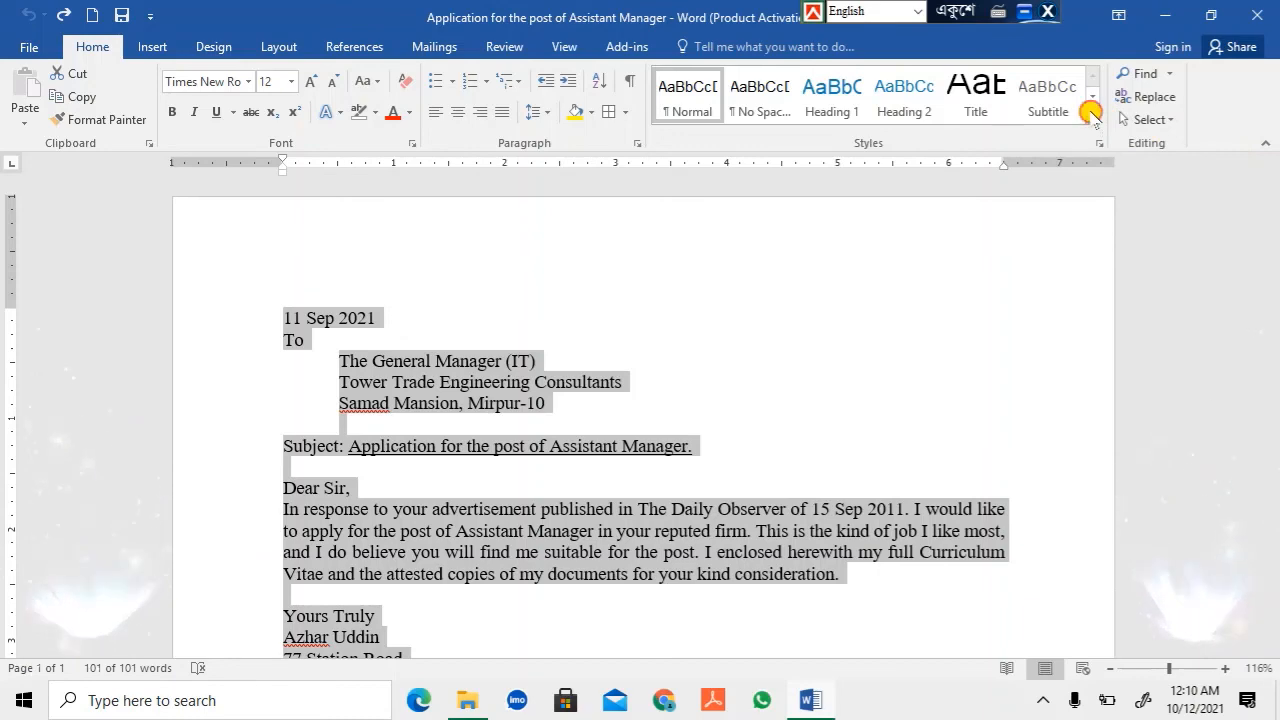
{"action": "left_click", "coordinate": [1092, 112]}
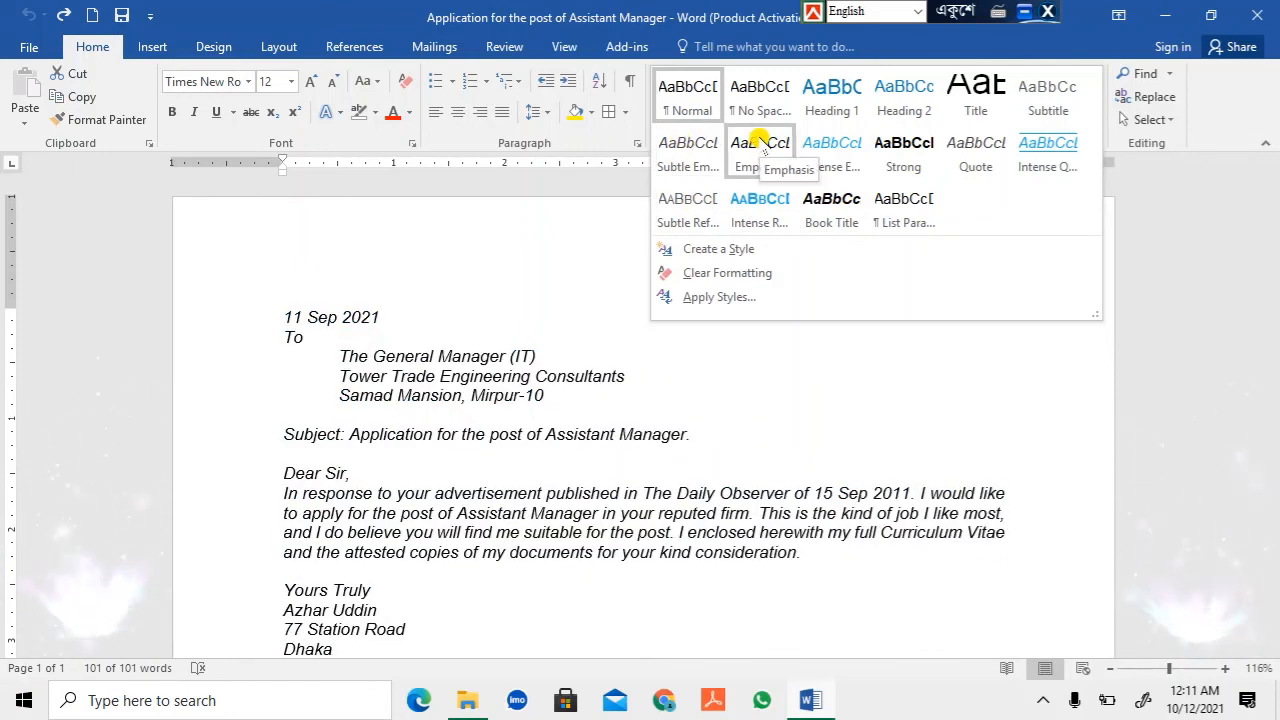
{"action": "left_click", "coordinate": [757, 88]}
{"action": "key", "text": "ctrl+a"}
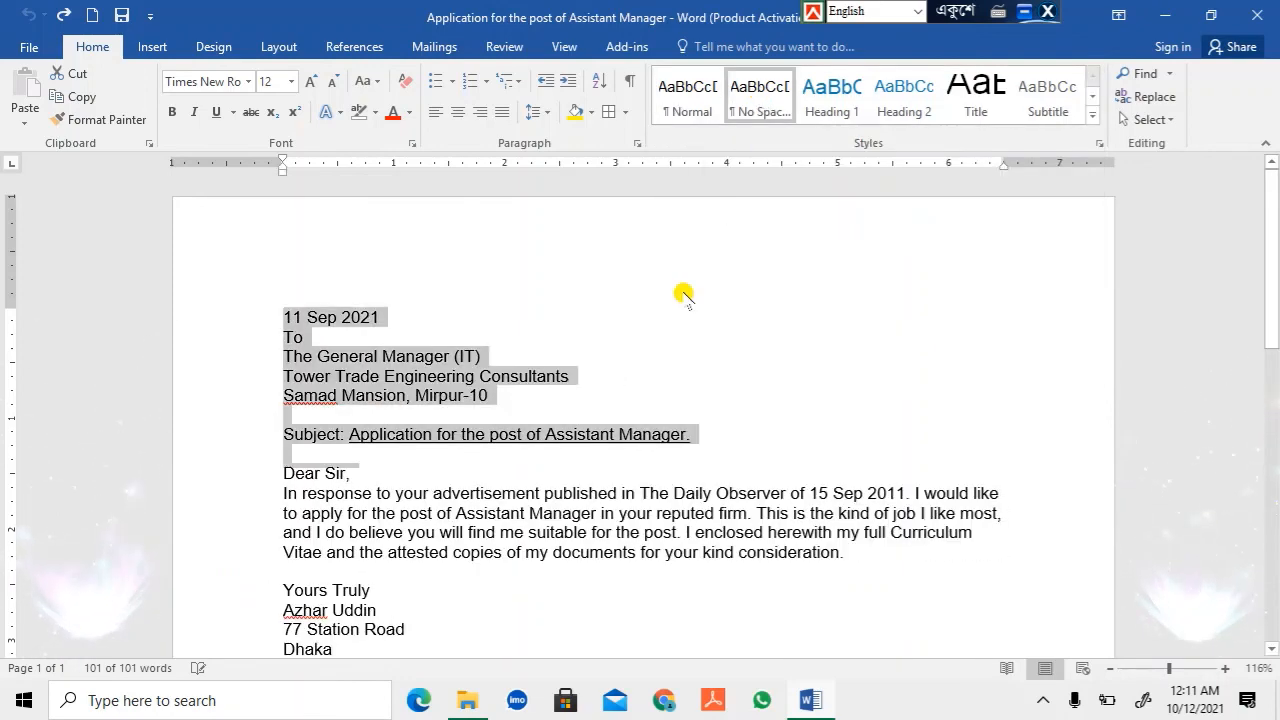
{"action": "left_click", "coordinate": [752, 300]}
{"action": "scroll", "coordinate": [457, 300], "scroll_direction": "down", "scroll_amount": 6}
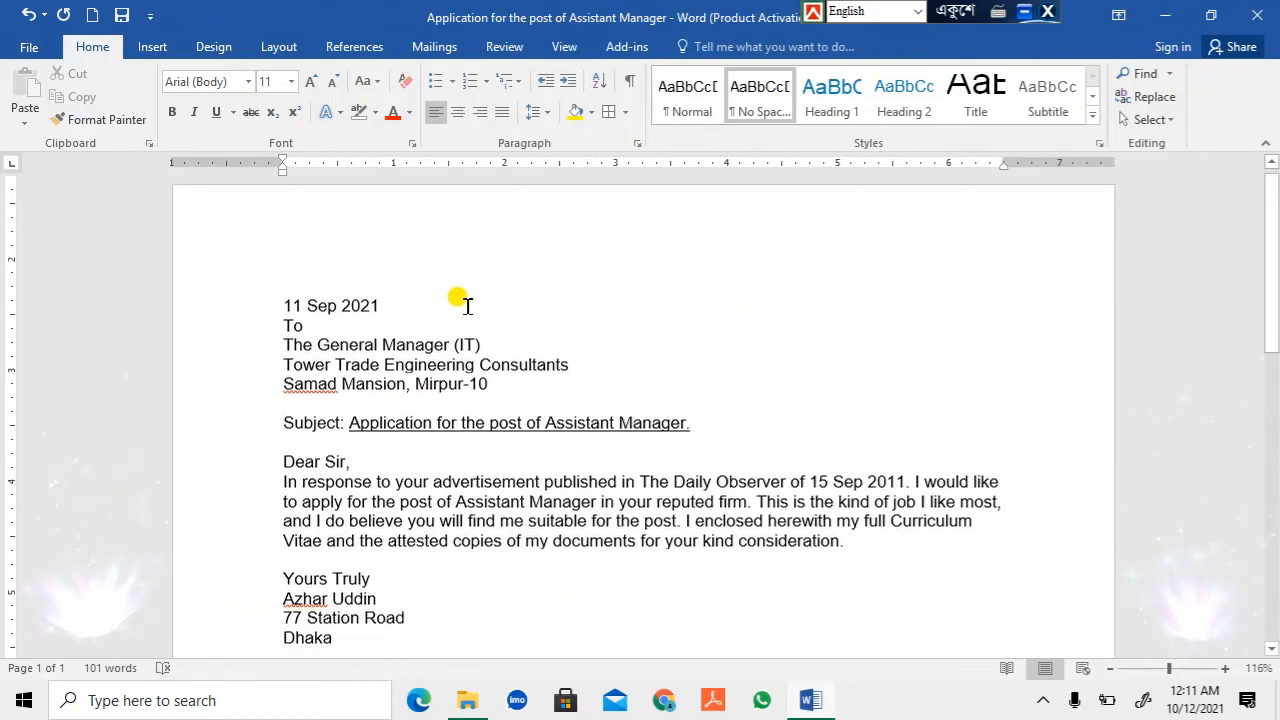
{"action": "scroll", "coordinate": [375, 360], "scroll_direction": "up", "scroll_amount": 6}
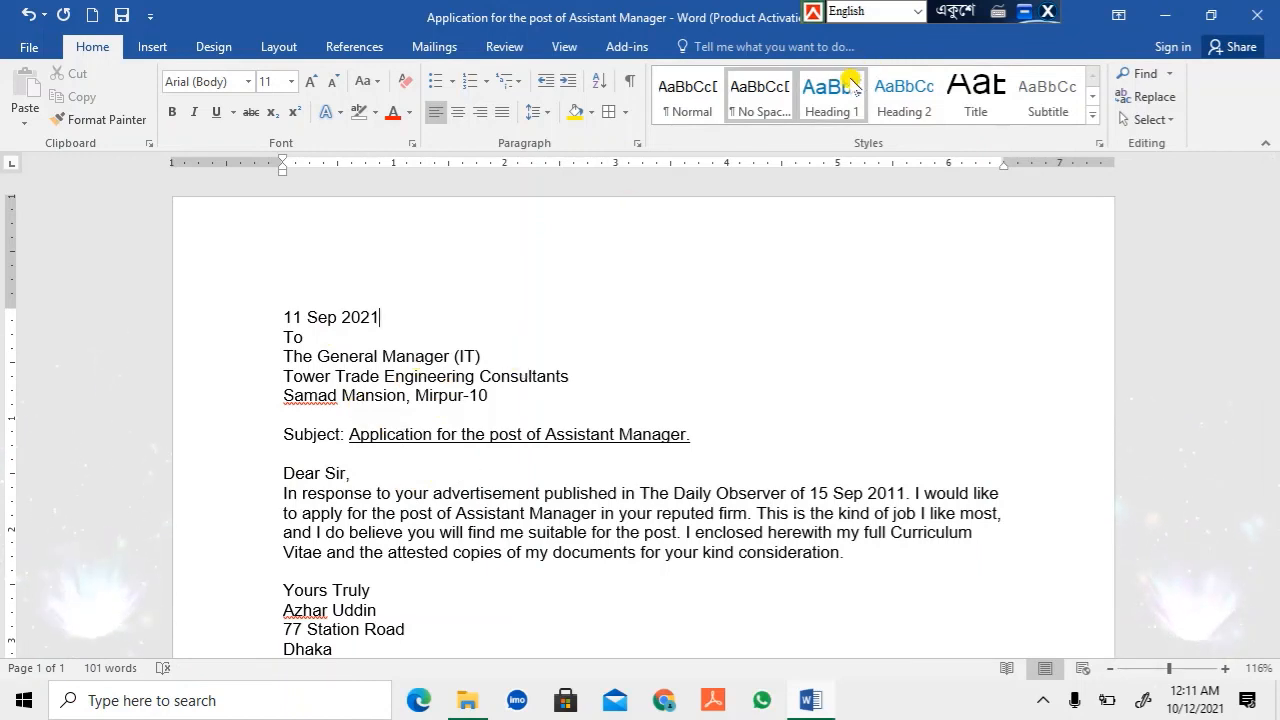
Search the letter for "IT", clear that search and search for "10".
{"action": "left_click", "coordinate": [1047, 95]}
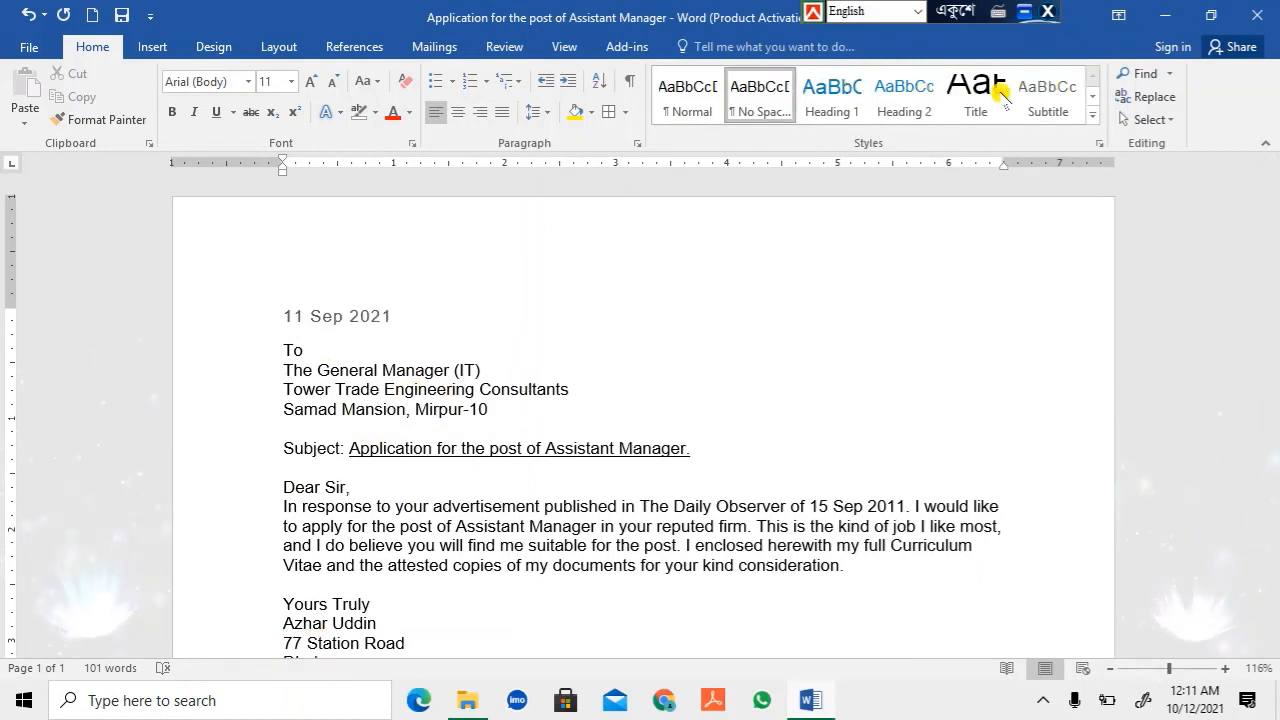
{"action": "left_click", "coordinate": [1168, 74]}
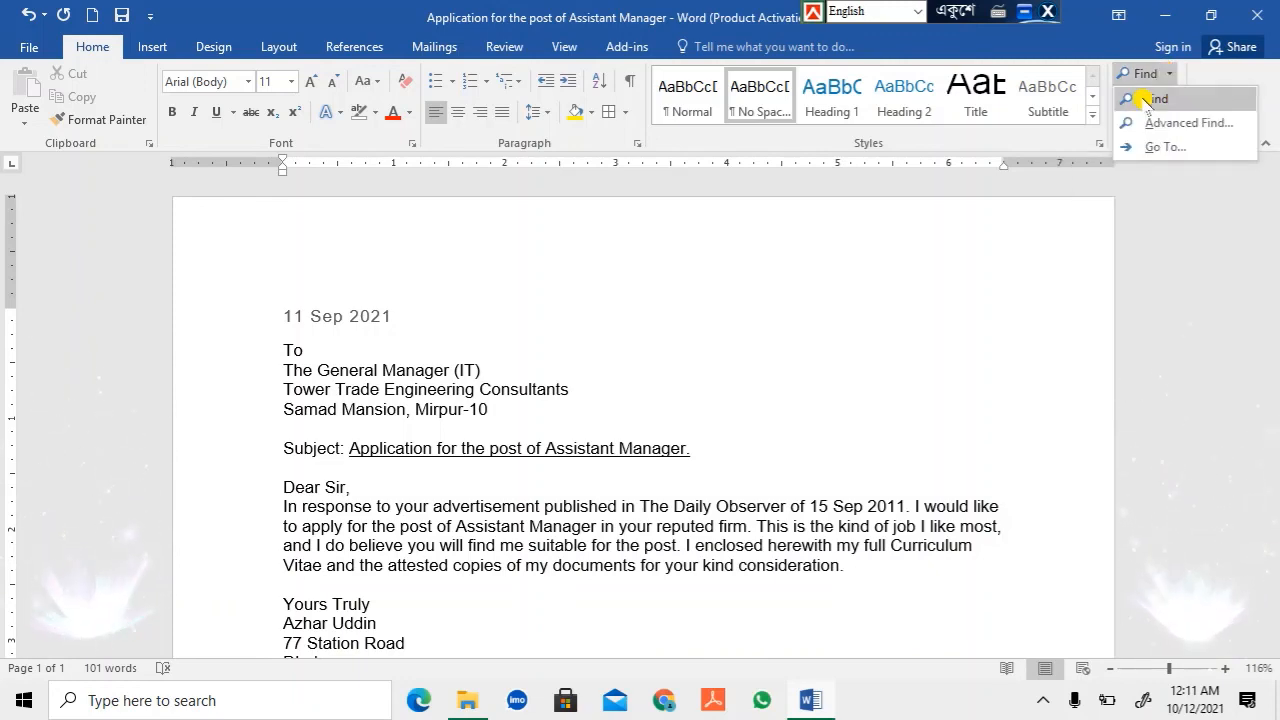
{"action": "left_click", "coordinate": [1143, 98]}
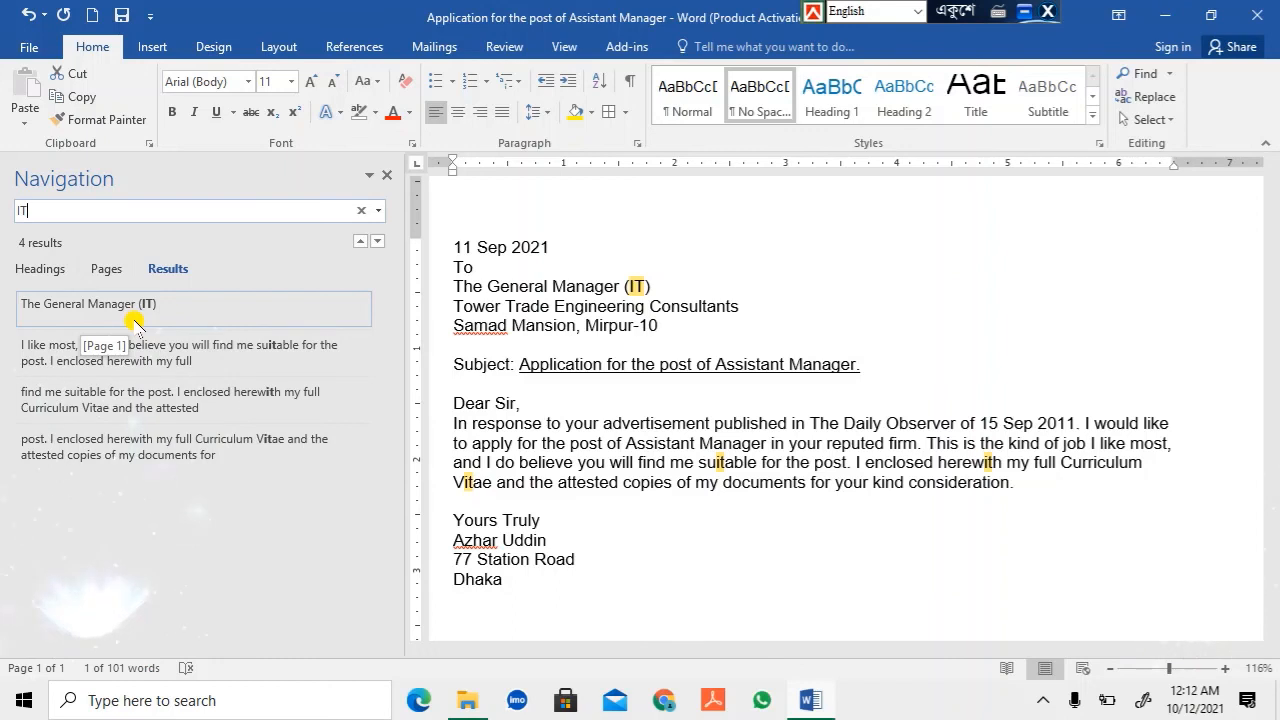
{"action": "key", "text": "BackSpace"}
{"action": "key", "text": "BackSpace"}
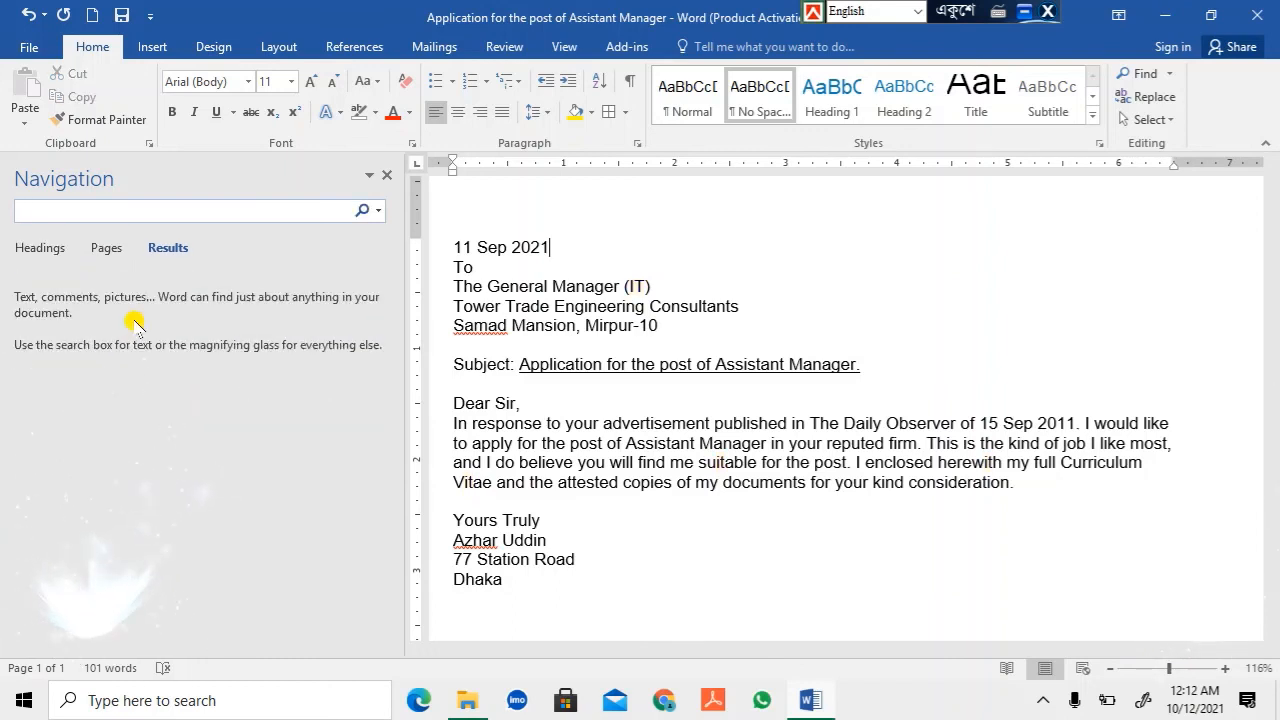
{"action": "type", "text": "1"}
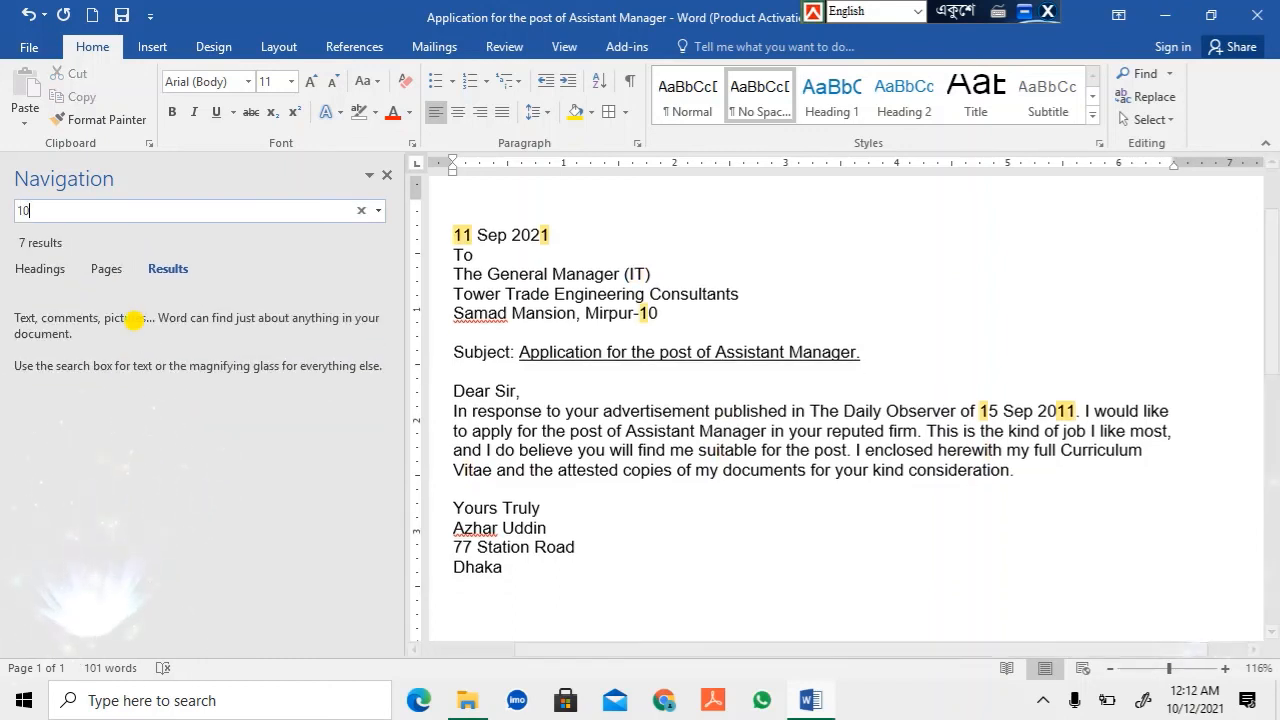
{"action": "type", "text": "0"}
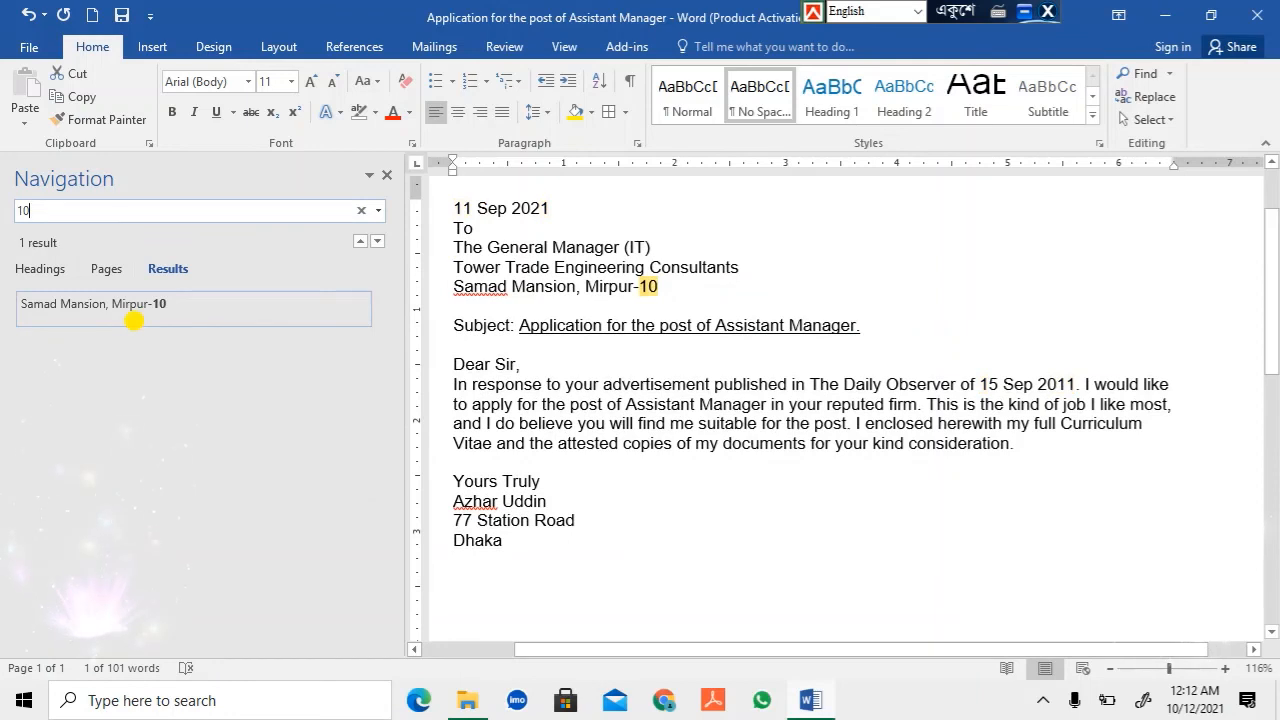
Replace all occurrences of "10" with "12" in the letter and check the number after Mirpur in the address.
{"action": "left_click", "coordinate": [1158, 98]}
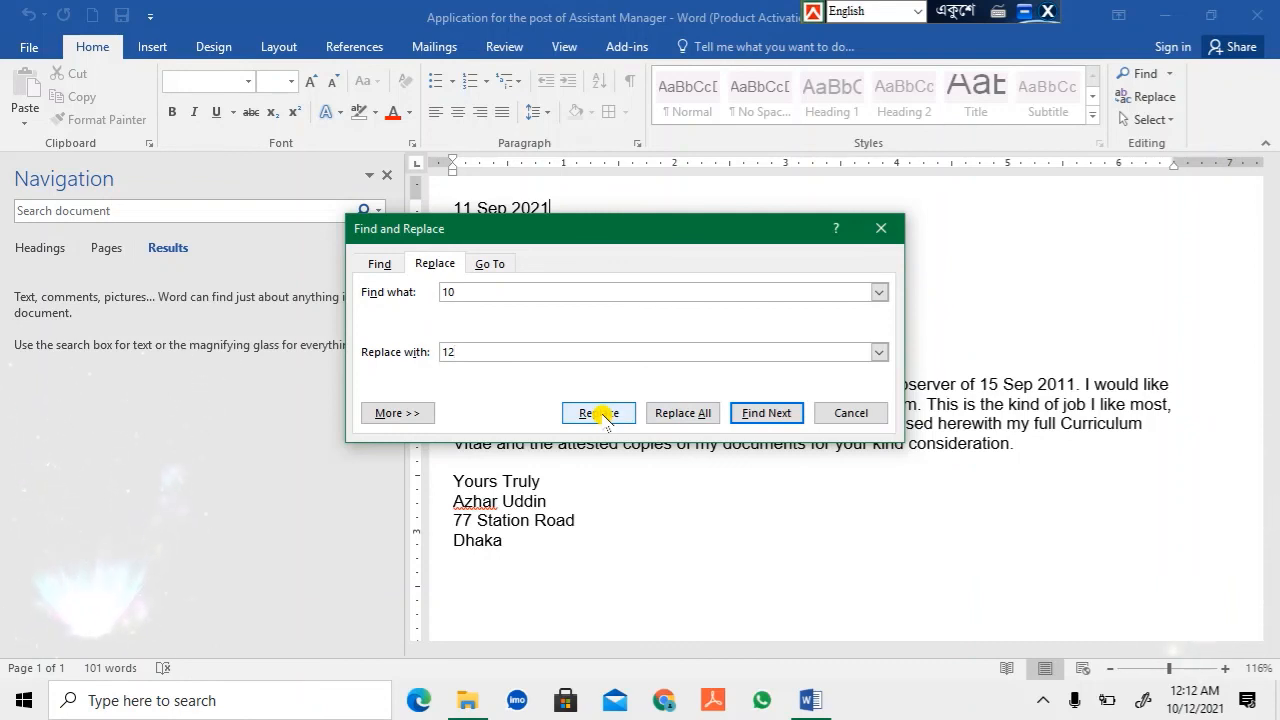
{"action": "left_click", "coordinate": [668, 413]}
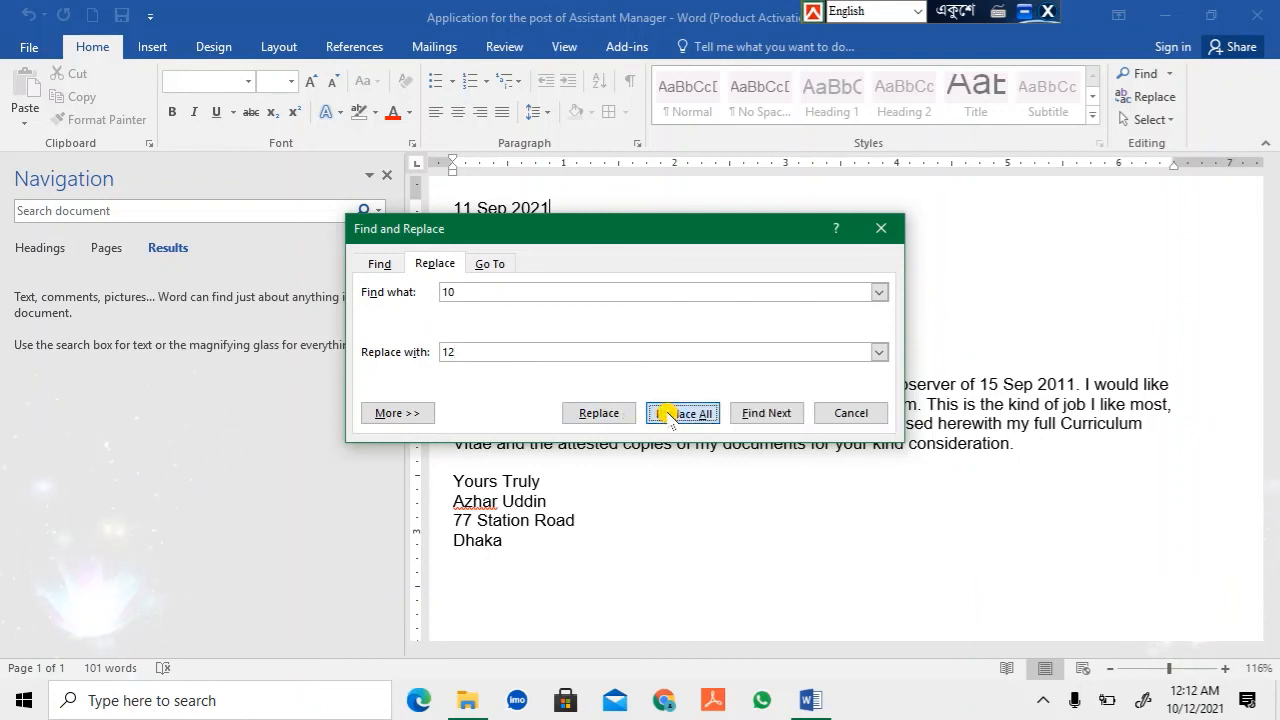
{"action": "left_click", "coordinate": [648, 406]}
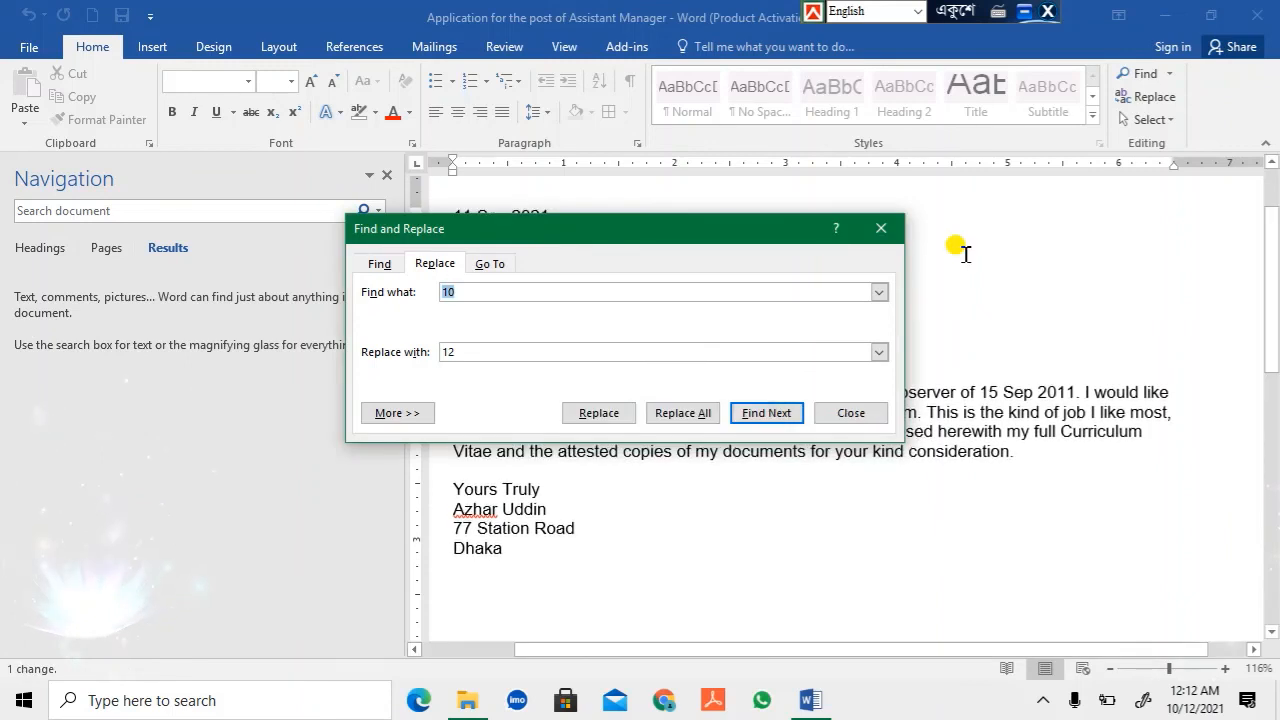
{"action": "left_click", "coordinate": [881, 233]}
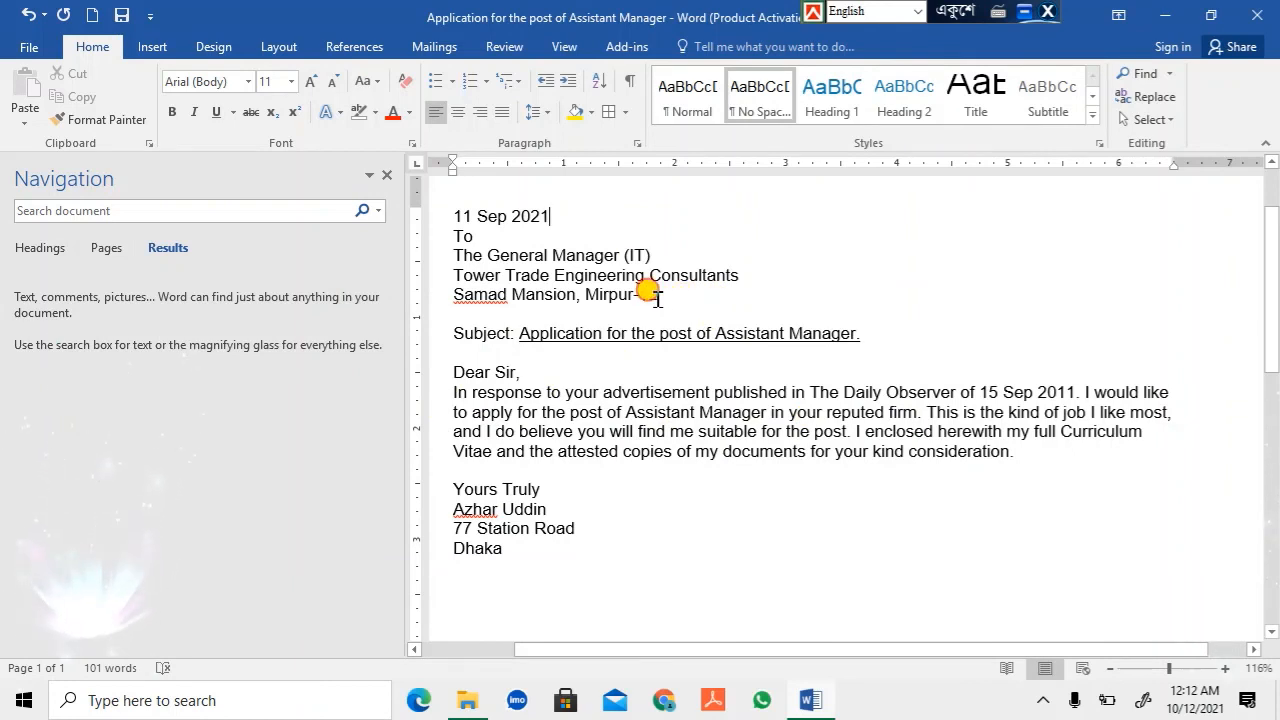
{"action": "left_click_drag", "start_coordinate": [657, 297], "coordinate": [637, 298]}
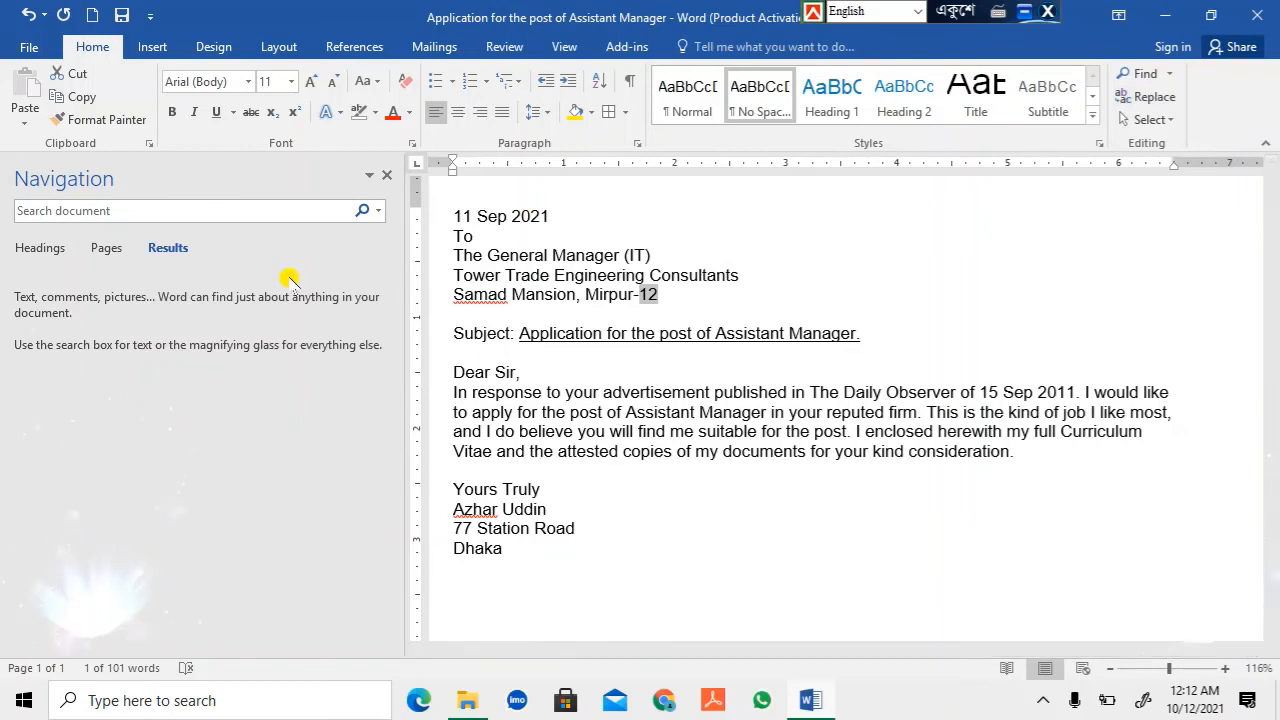
Select all of the letter's text with the Select All command and clear the selection.
{"action": "left_click", "coordinate": [1156, 119]}
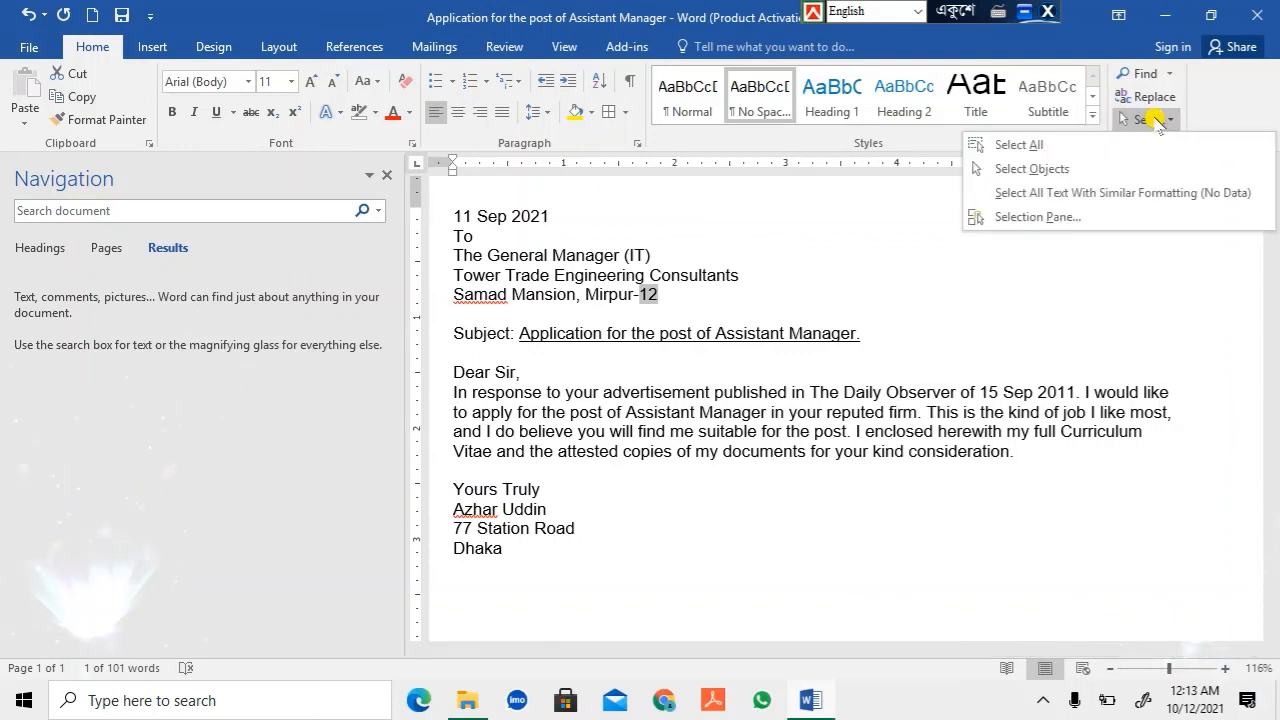
{"action": "left_click", "coordinate": [1033, 146]}
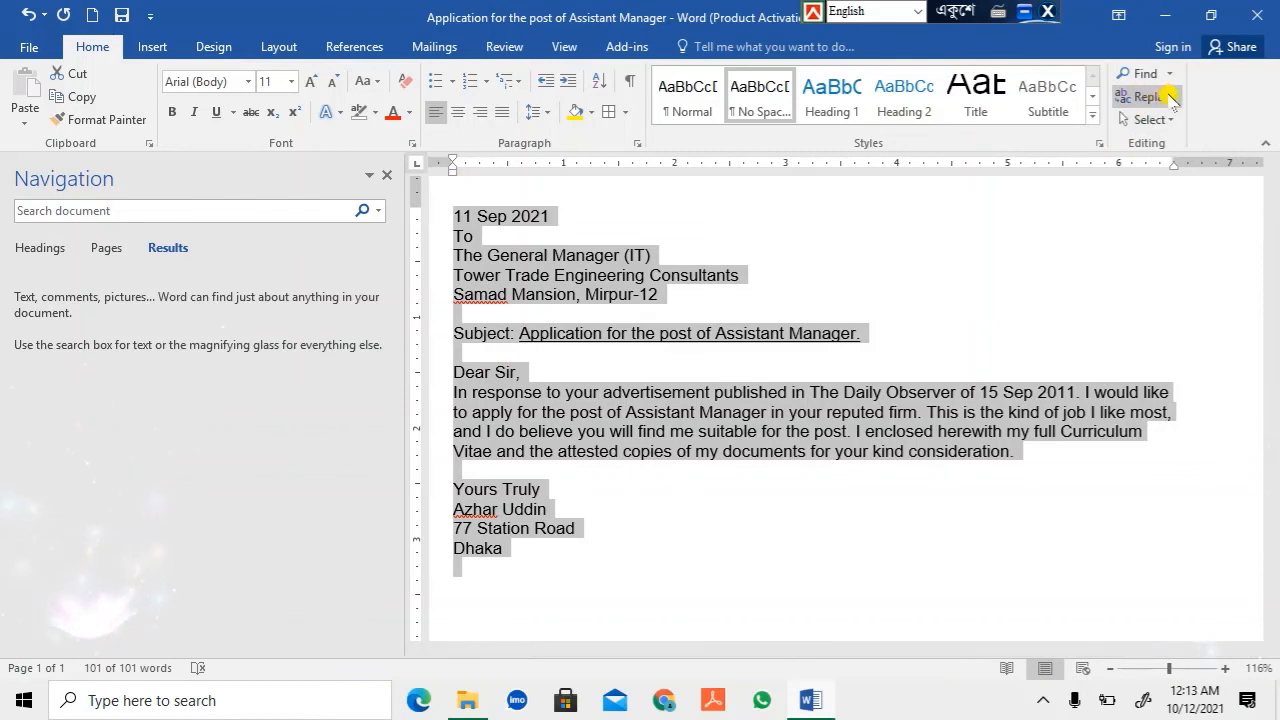
{"action": "left_click", "coordinate": [1156, 119]}
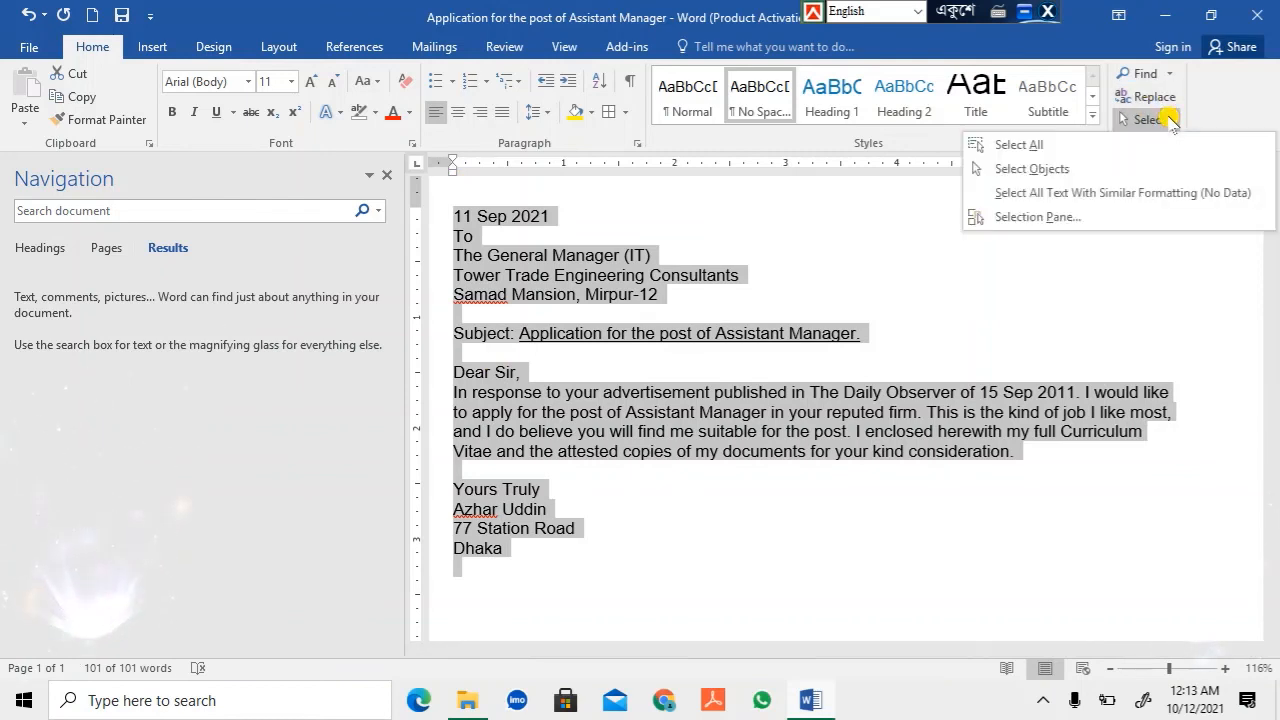
{"action": "left_click", "coordinate": [1025, 146]}
{"action": "left_click", "coordinate": [921, 228]}
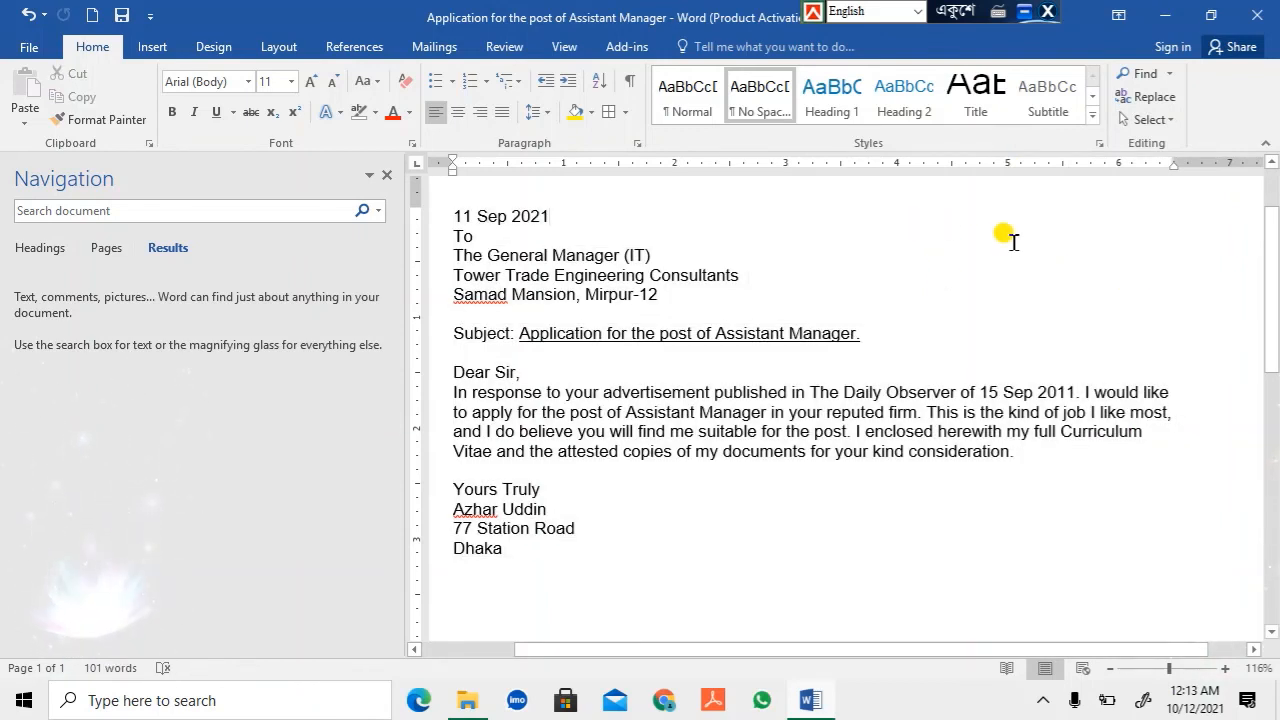
Show the clipboard contents instead of the search results and cut the line "The General Manager (IT)" from the address.
{"action": "left_click", "coordinate": [384, 178]}
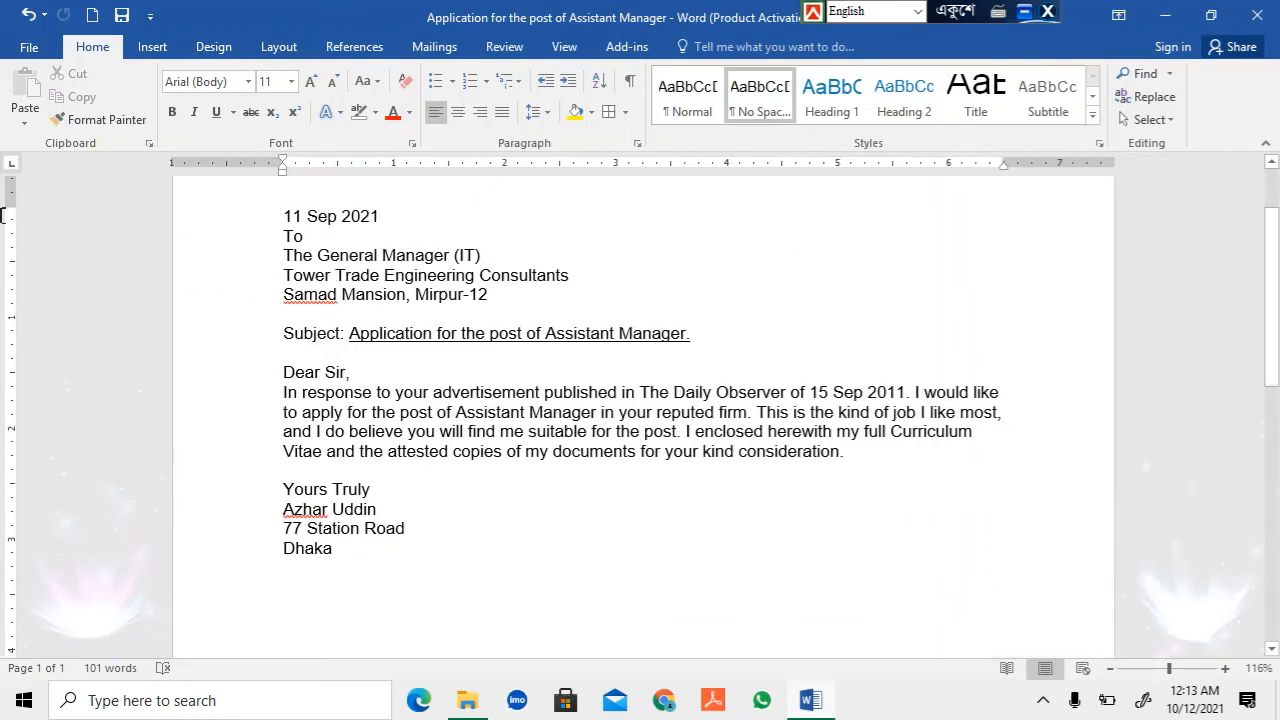
{"action": "left_click", "coordinate": [148, 144]}
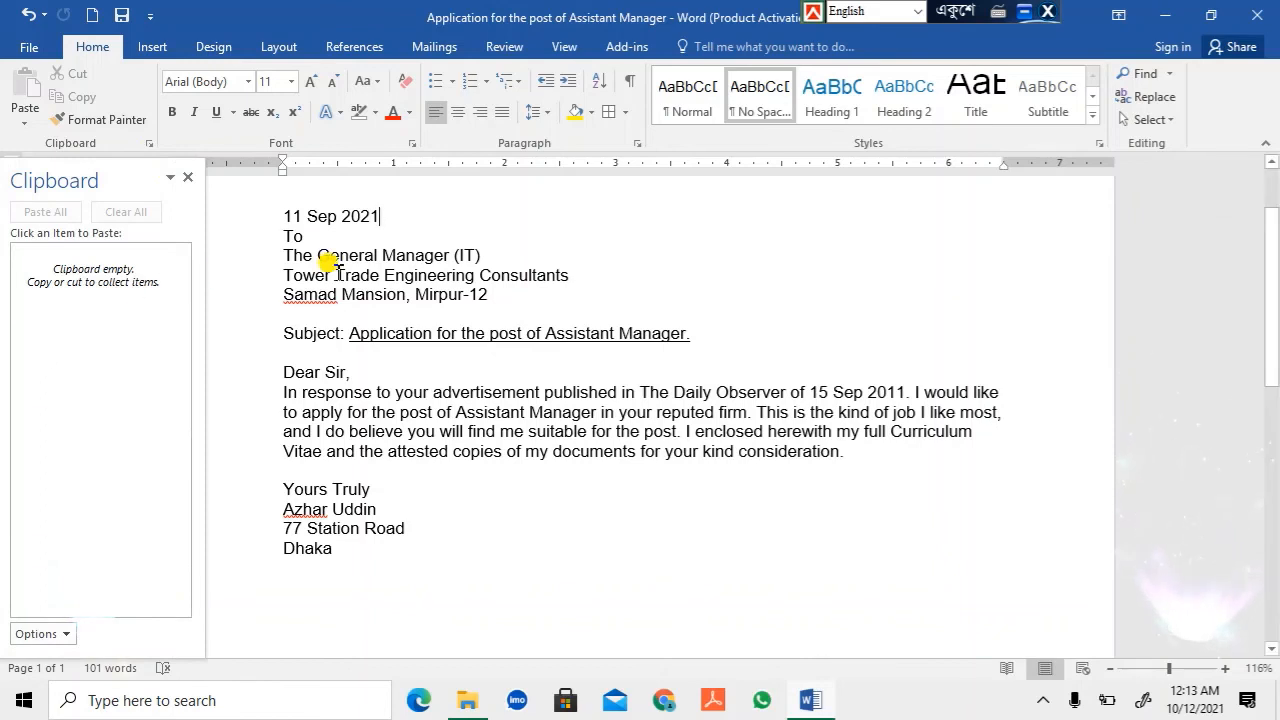
{"action": "left_click_drag", "start_coordinate": [276, 226], "coordinate": [494, 254]}
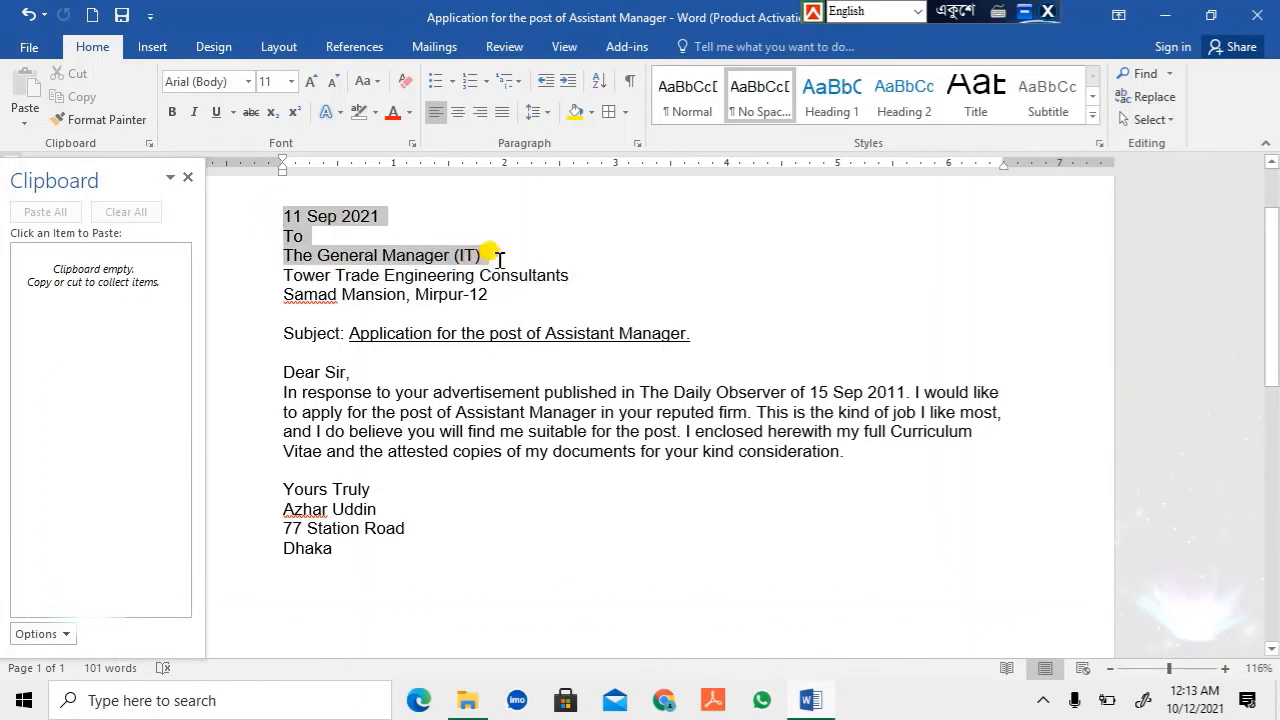
{"action": "left_click", "coordinate": [492, 294]}
{"action": "left_click_drag", "start_coordinate": [277, 250], "coordinate": [485, 250]}
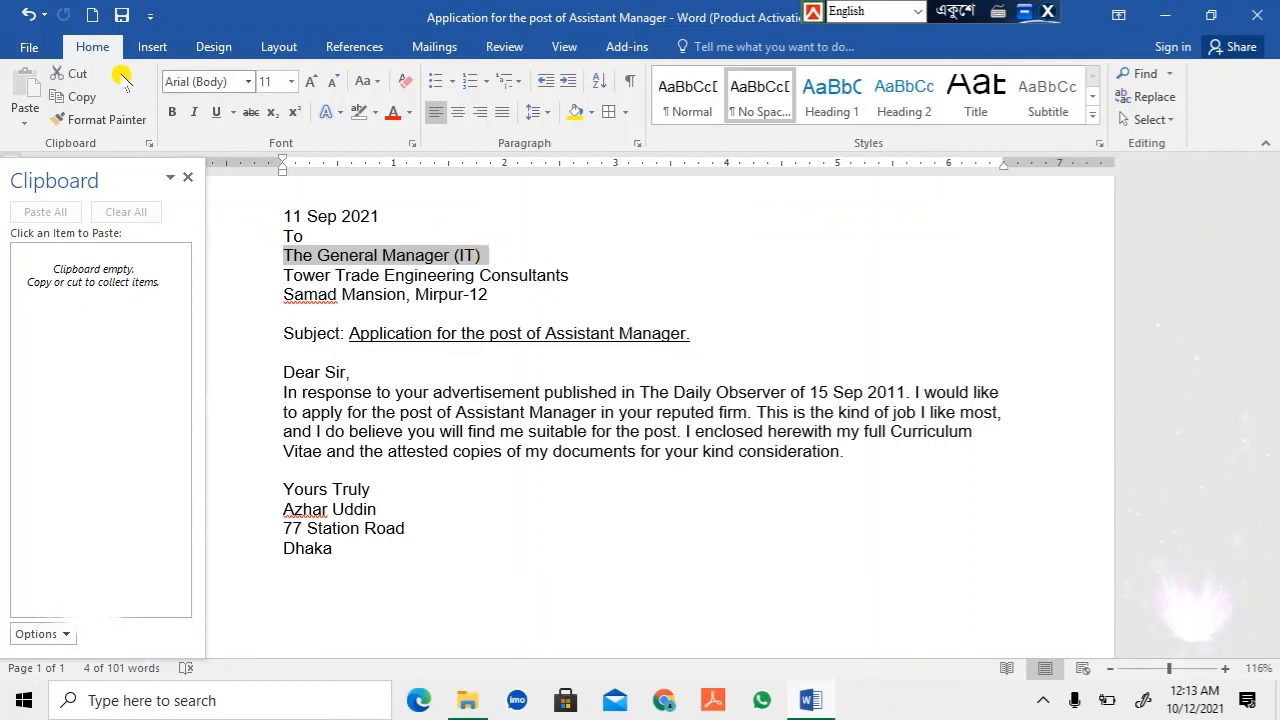
{"action": "left_click", "coordinate": [86, 75]}
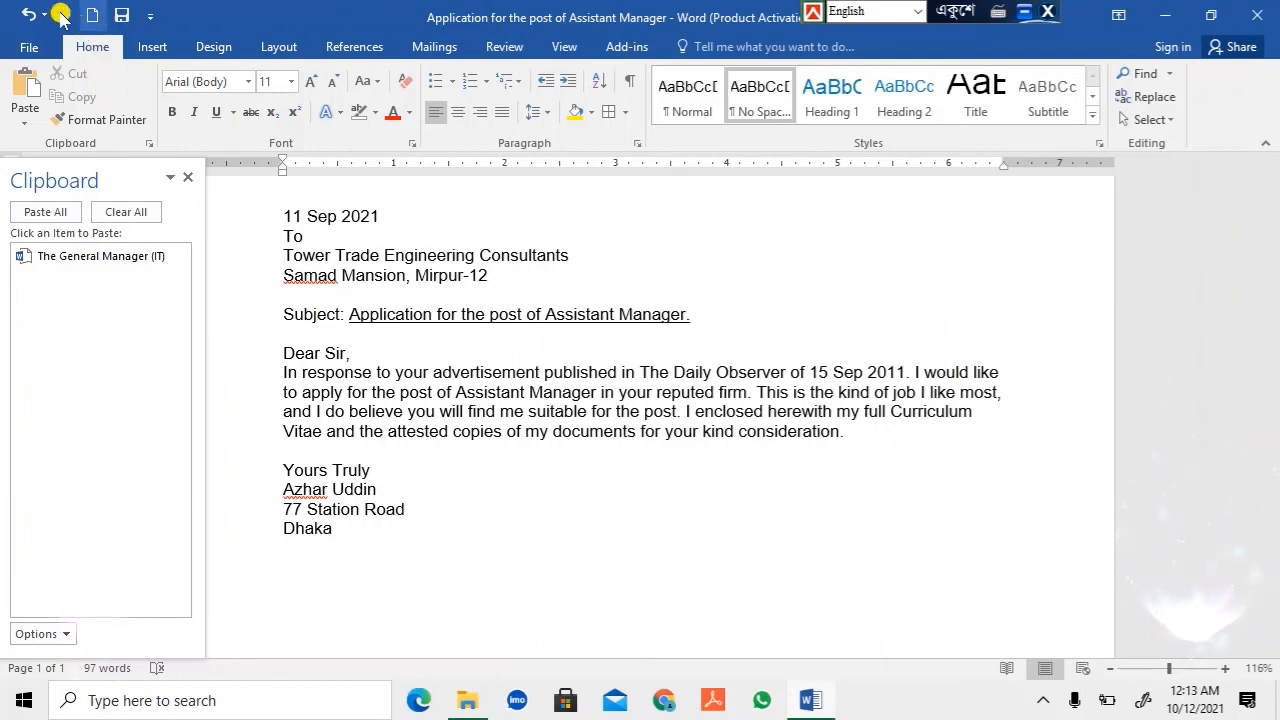
Undo the cut, delete the line "The General Manager (IT)" from the address and paste its clipboard copy below "Dhaka".
{"action": "left_click", "coordinate": [30, 14]}
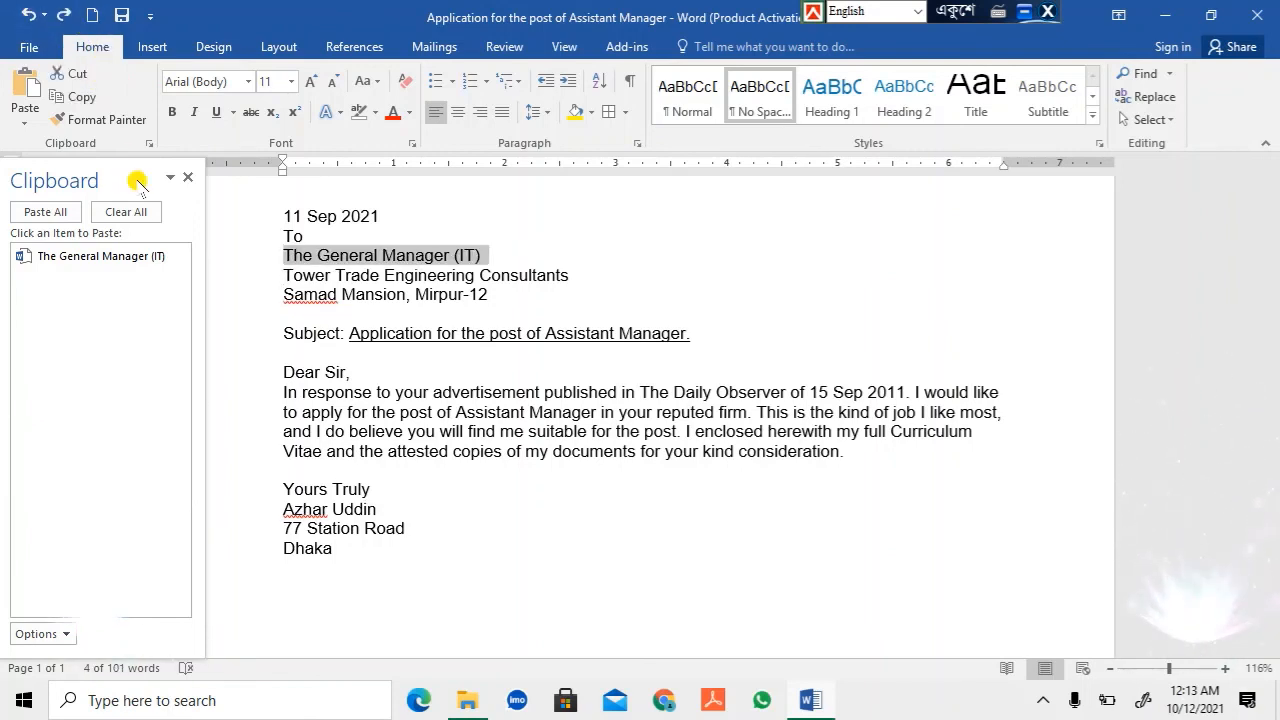
{"action": "key", "text": "Delete"}
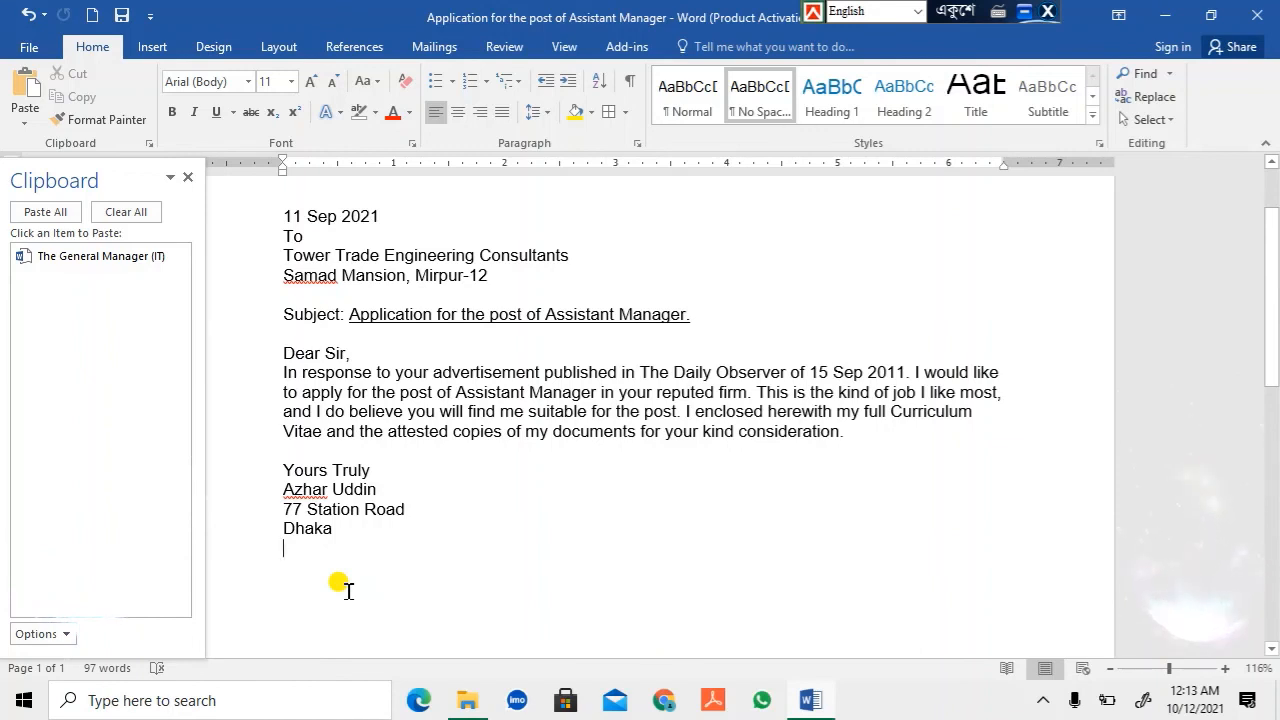
{"action": "left_click", "coordinate": [28, 110]}
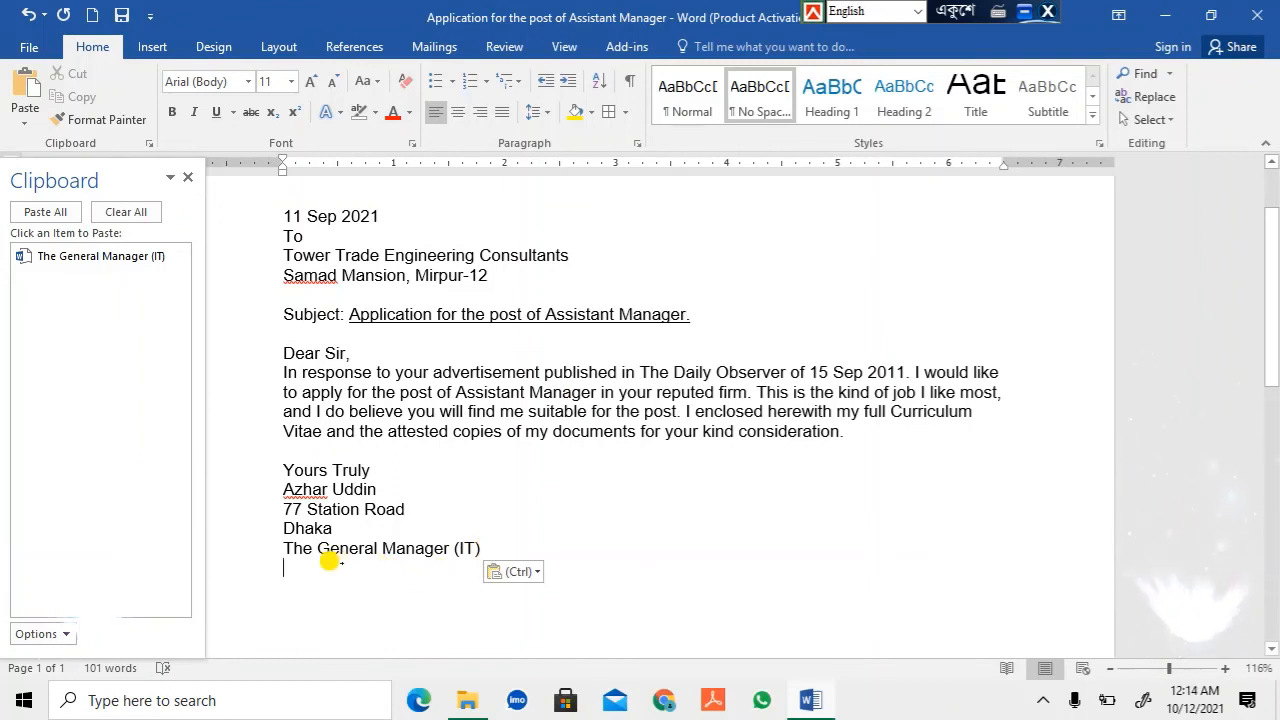
Paste two more copies of "The General Manager (IT)" under the one below "Dhaka", keeping source formatting for the last one.
{"action": "key", "text": "ctrl+v"}
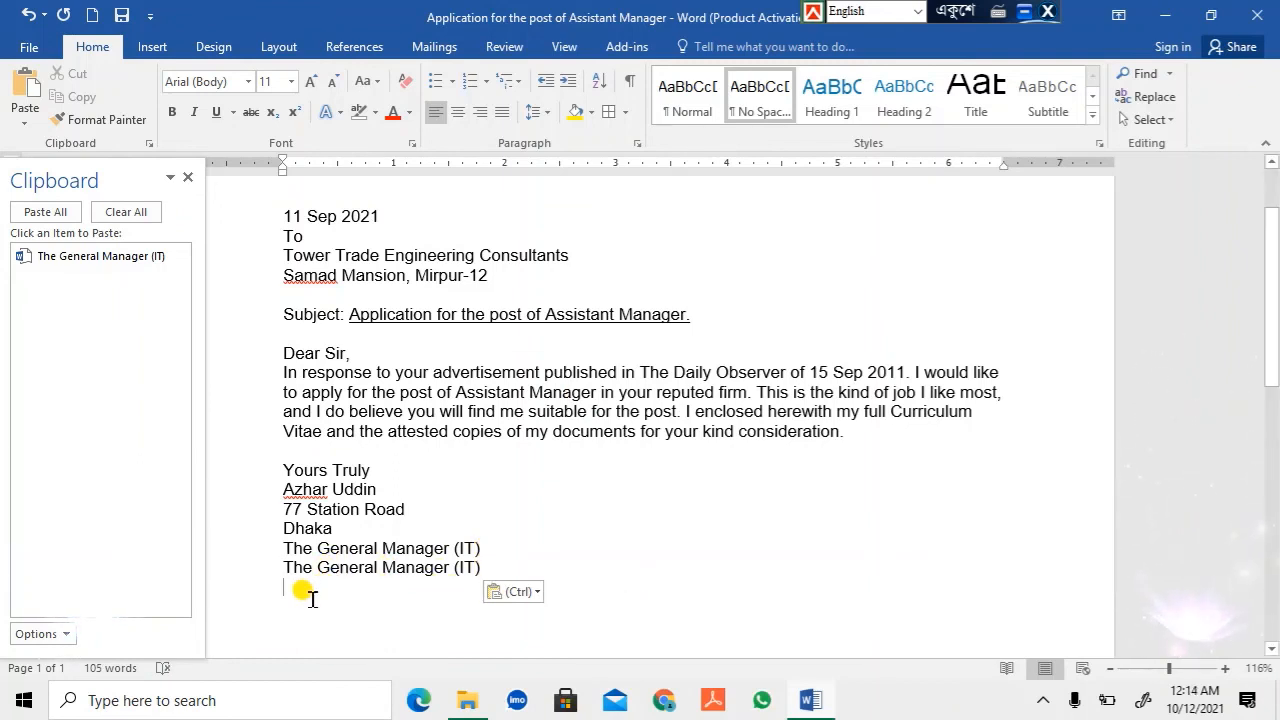
{"action": "right_click", "coordinate": [310, 597]}
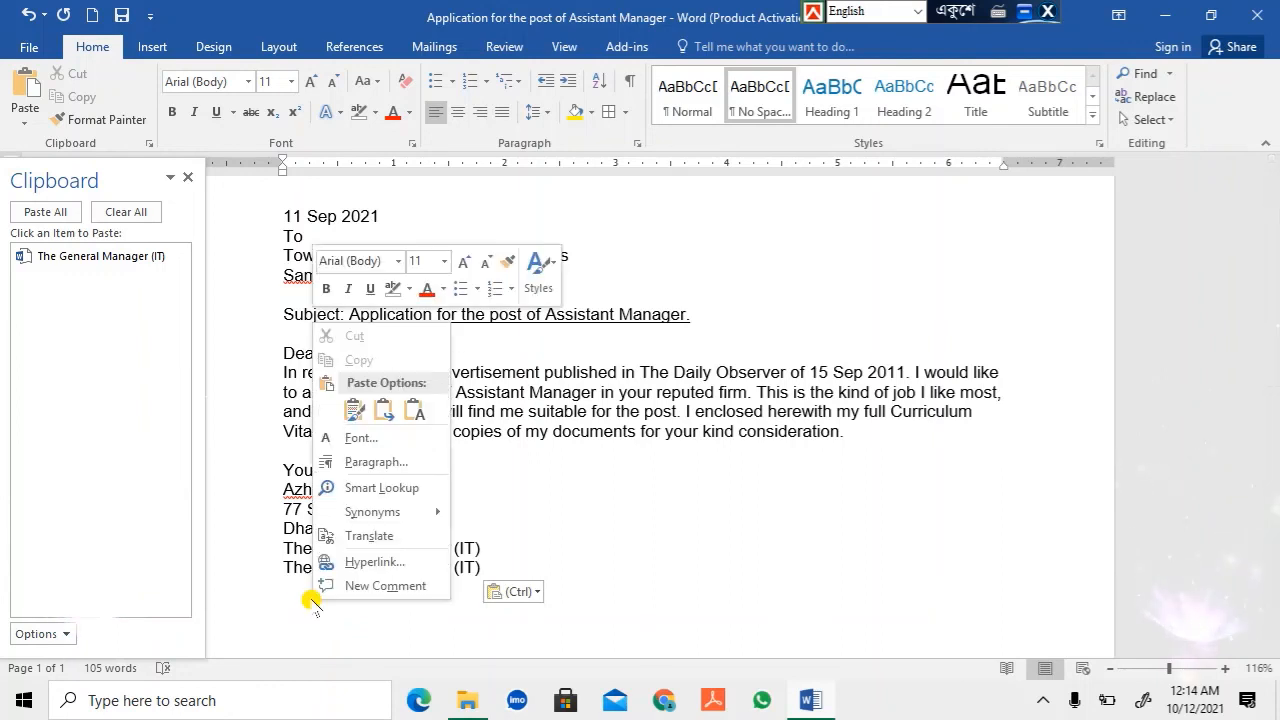
{"action": "left_click", "coordinate": [355, 410]}
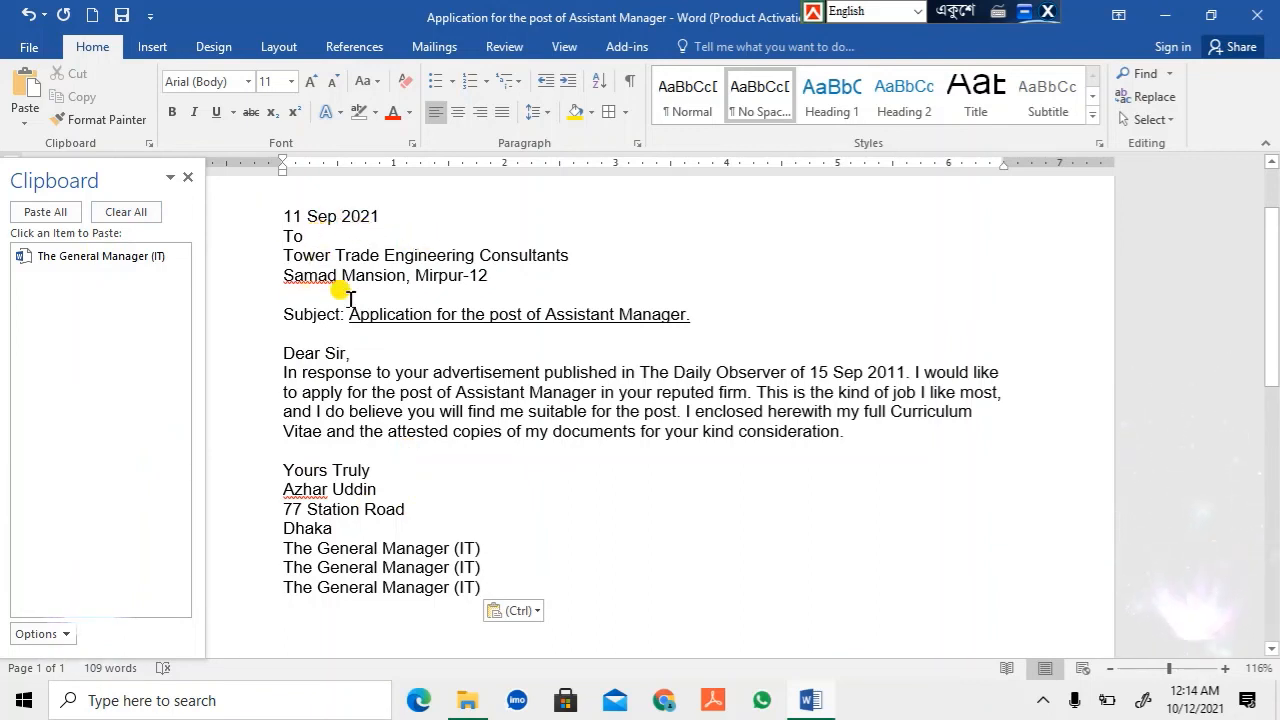
Insert the clipboard item "The General Manager (IT)" on a new line below "To", without an extra blank line after it.
{"action": "left_click", "coordinate": [320, 240]}
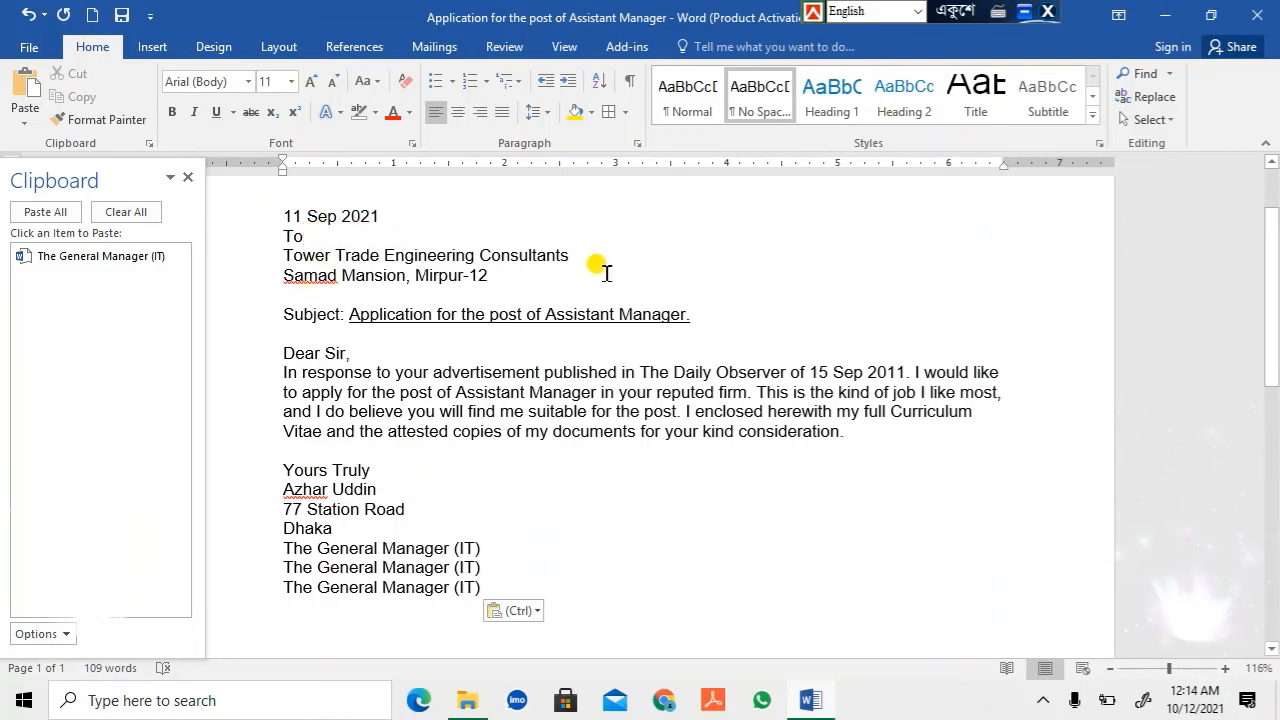
{"action": "key", "text": "Return"}
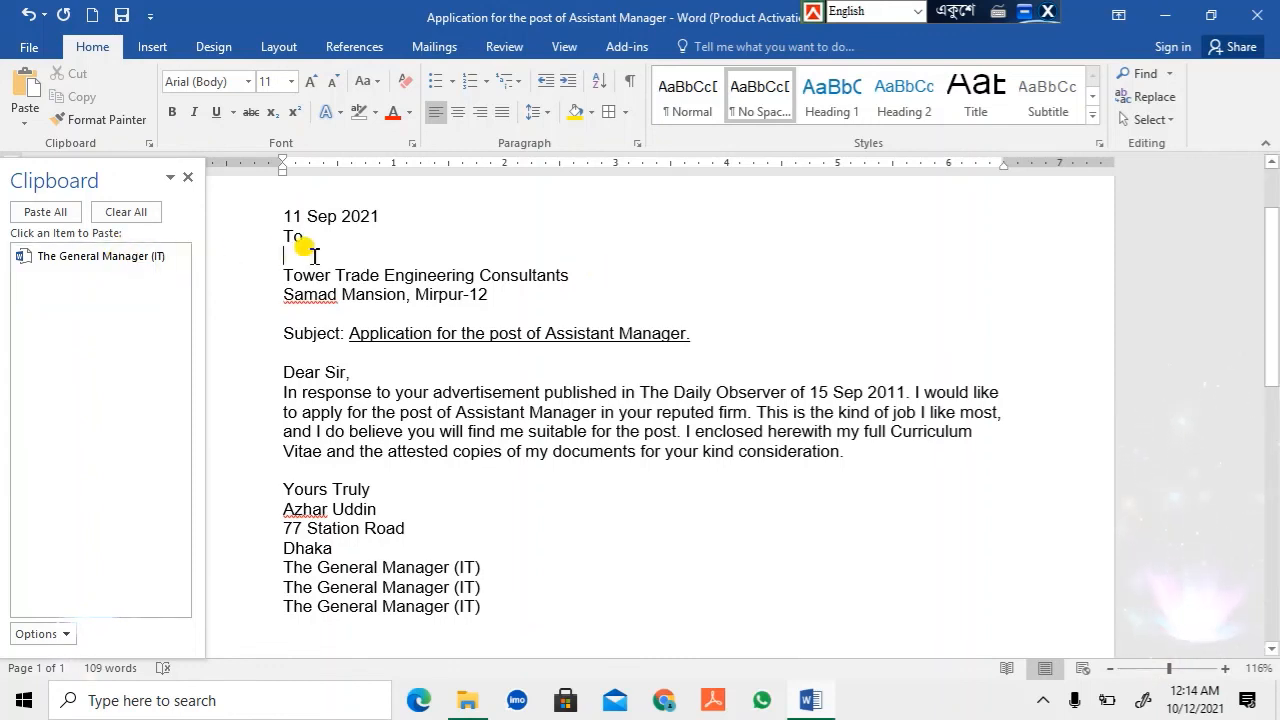
{"action": "left_click", "coordinate": [100, 258]}
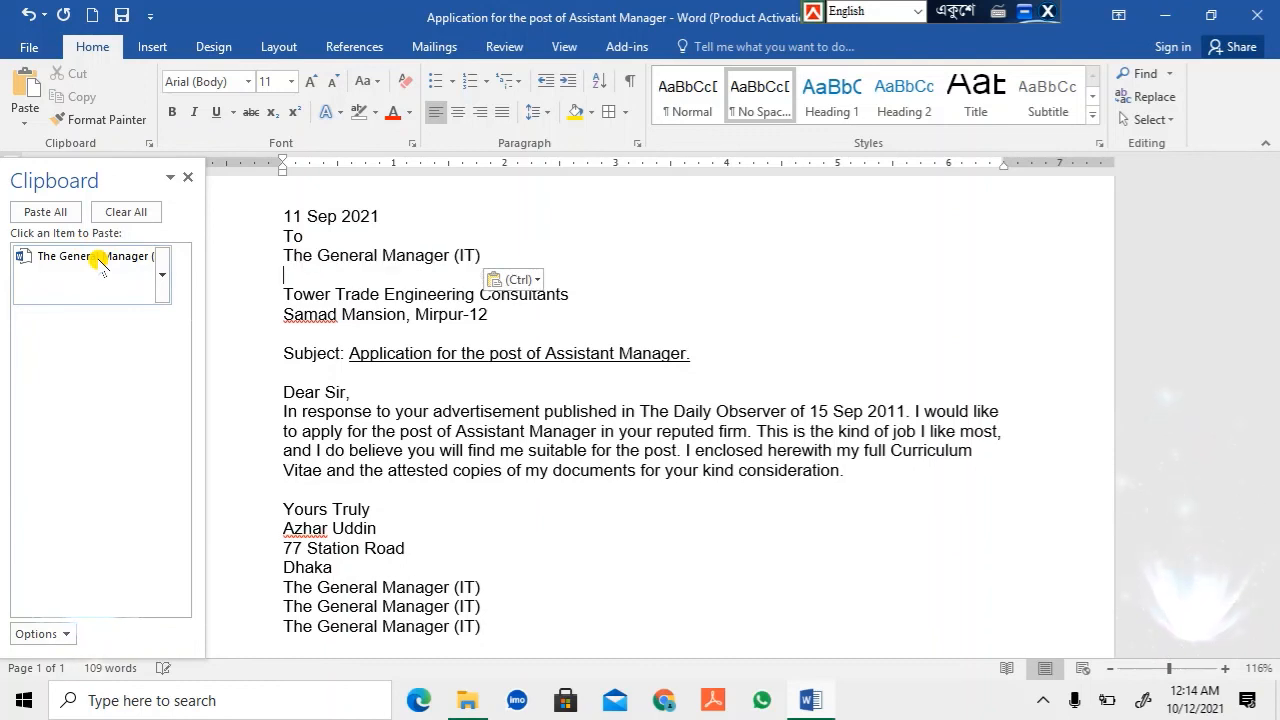
{"action": "key", "text": "BackSpace"}
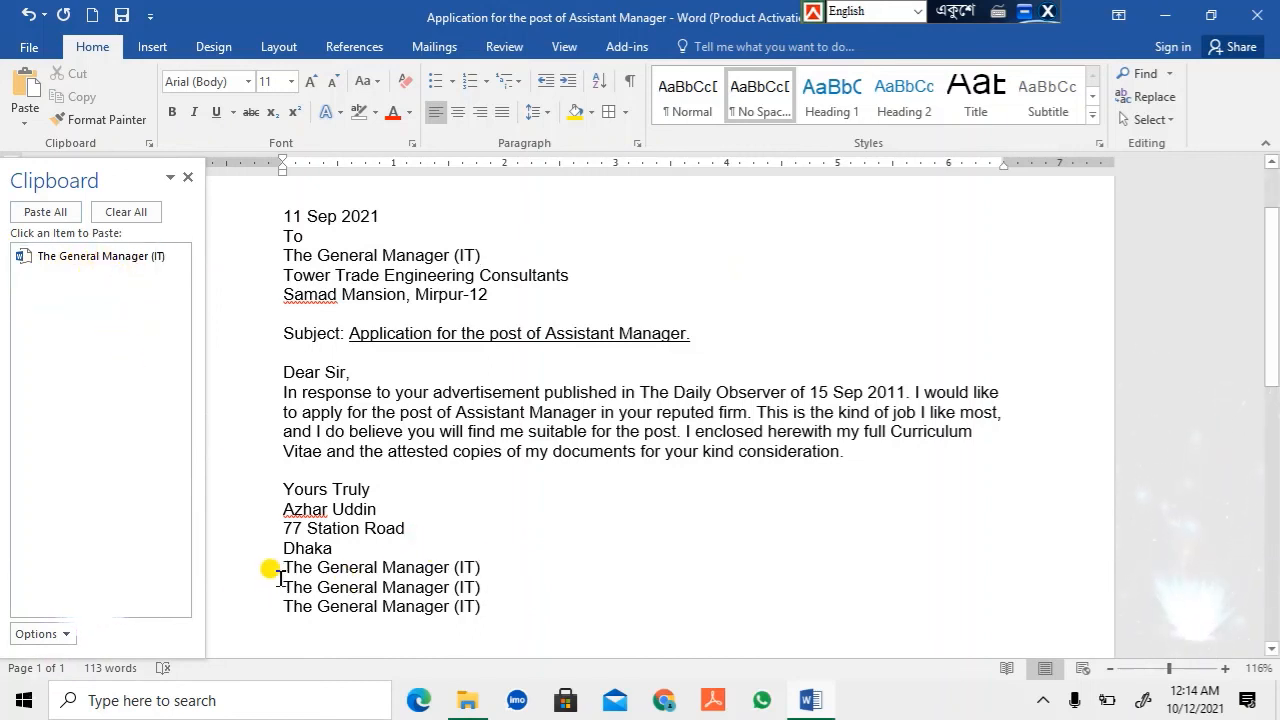
Delete the three copies of "The General Manager (IT)" below "Dhaka" at the end of the letter.
{"action": "left_click_drag", "start_coordinate": [279, 578], "coordinate": [586, 552]}
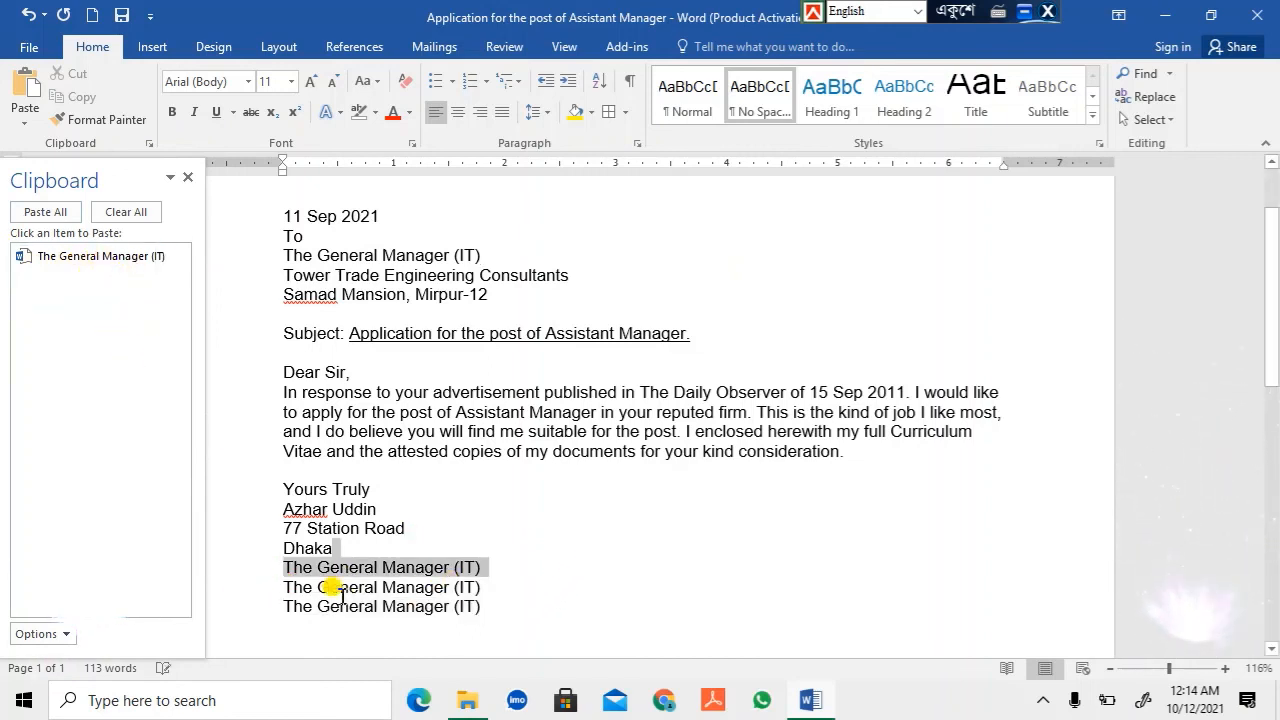
{"action": "left_click", "coordinate": [277, 567]}
{"action": "left_click_drag", "start_coordinate": [282, 584], "coordinate": [468, 618]}
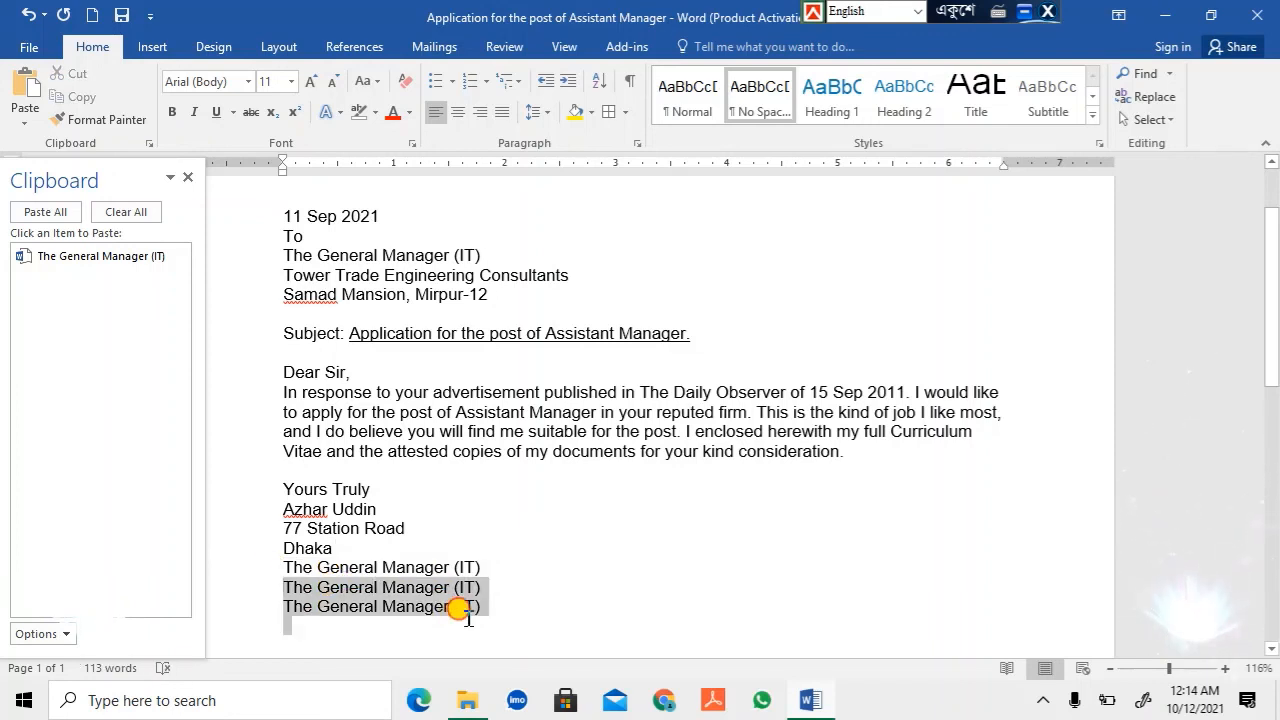
{"action": "key", "text": "Delete"}
{"action": "key", "text": "BackSpace"}
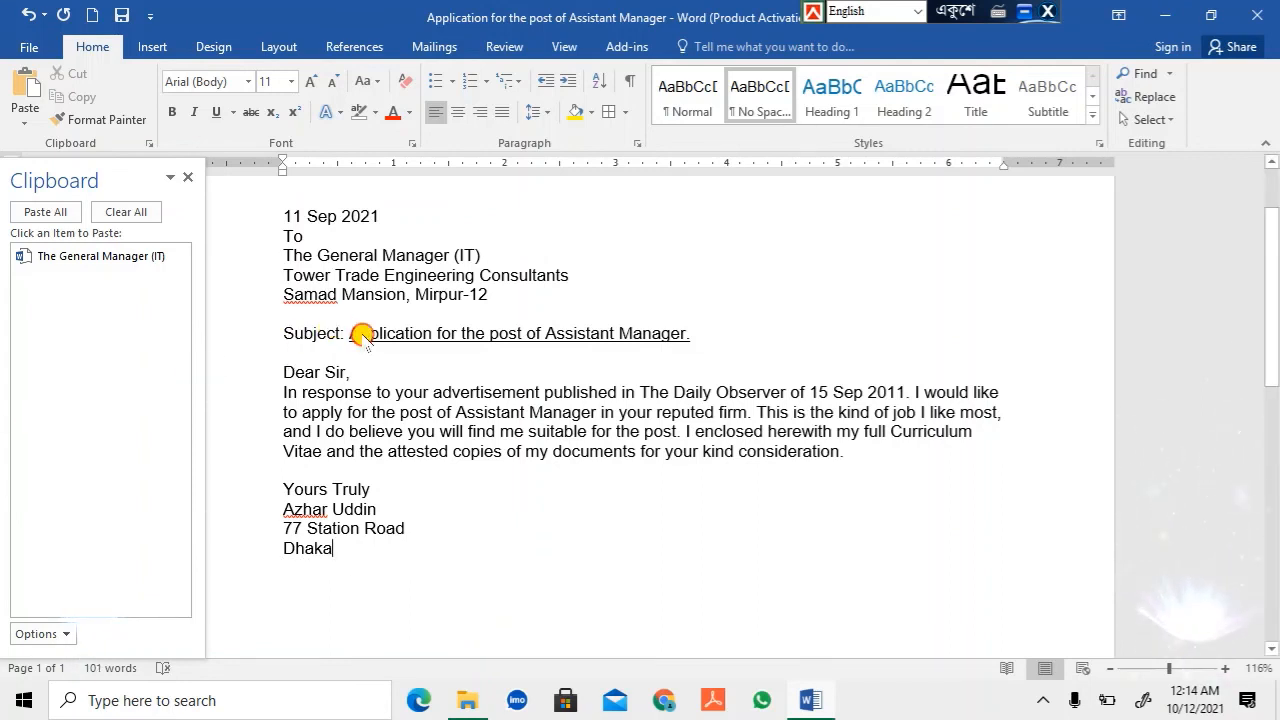
Copy the subject text "Application for the post of Assistant Manager." to the clipboard and clear the selection.
{"action": "left_click_drag", "start_coordinate": [361, 335], "coordinate": [702, 337]}
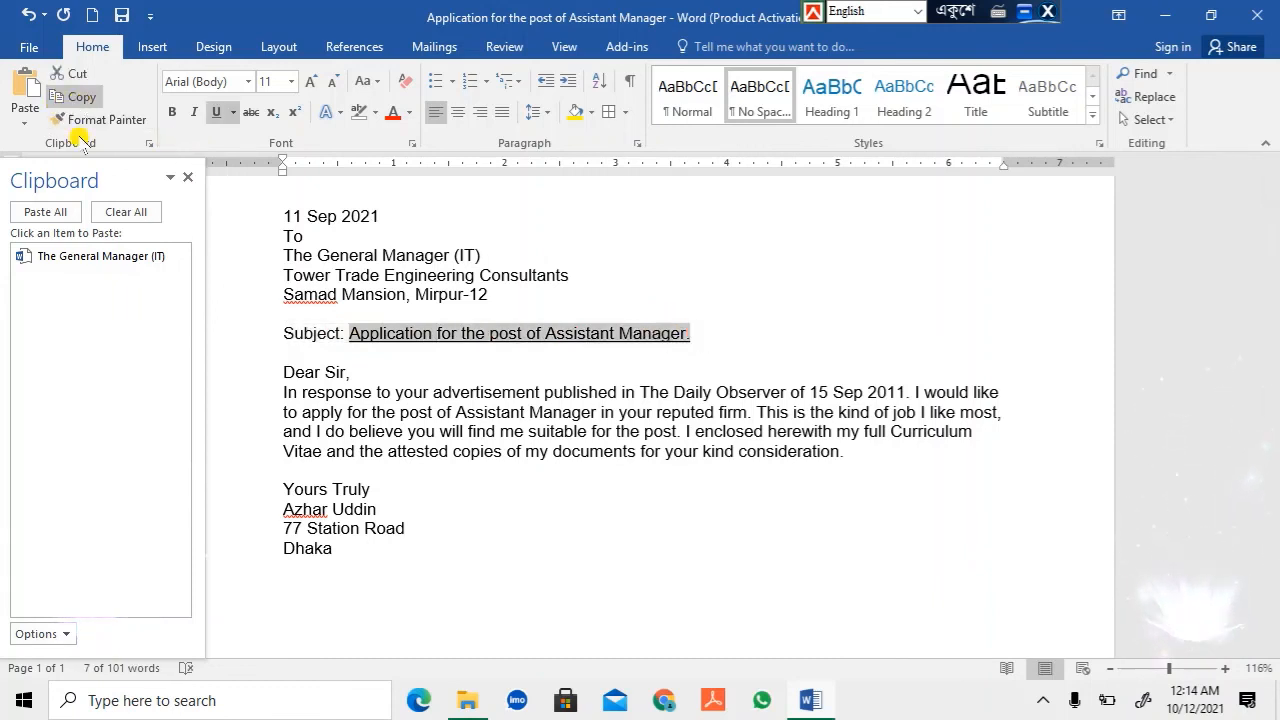
{"action": "left_click", "coordinate": [75, 97]}
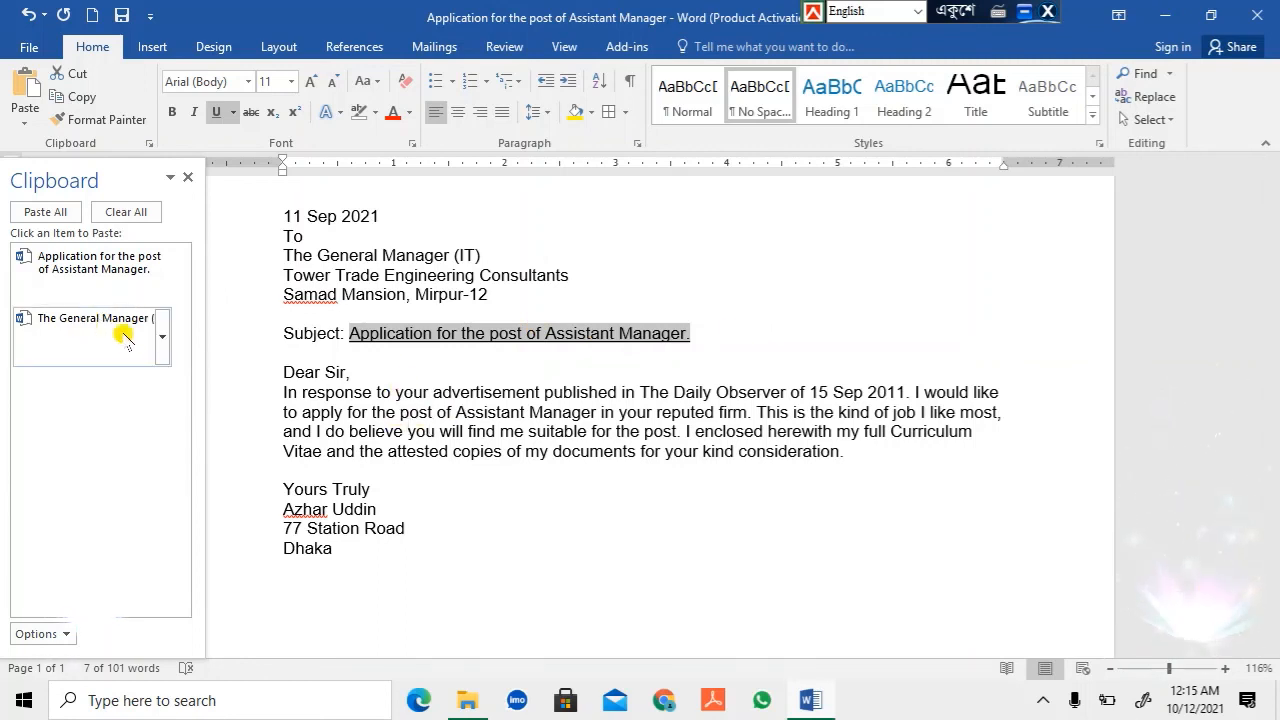
{"action": "left_click", "coordinate": [848, 458]}
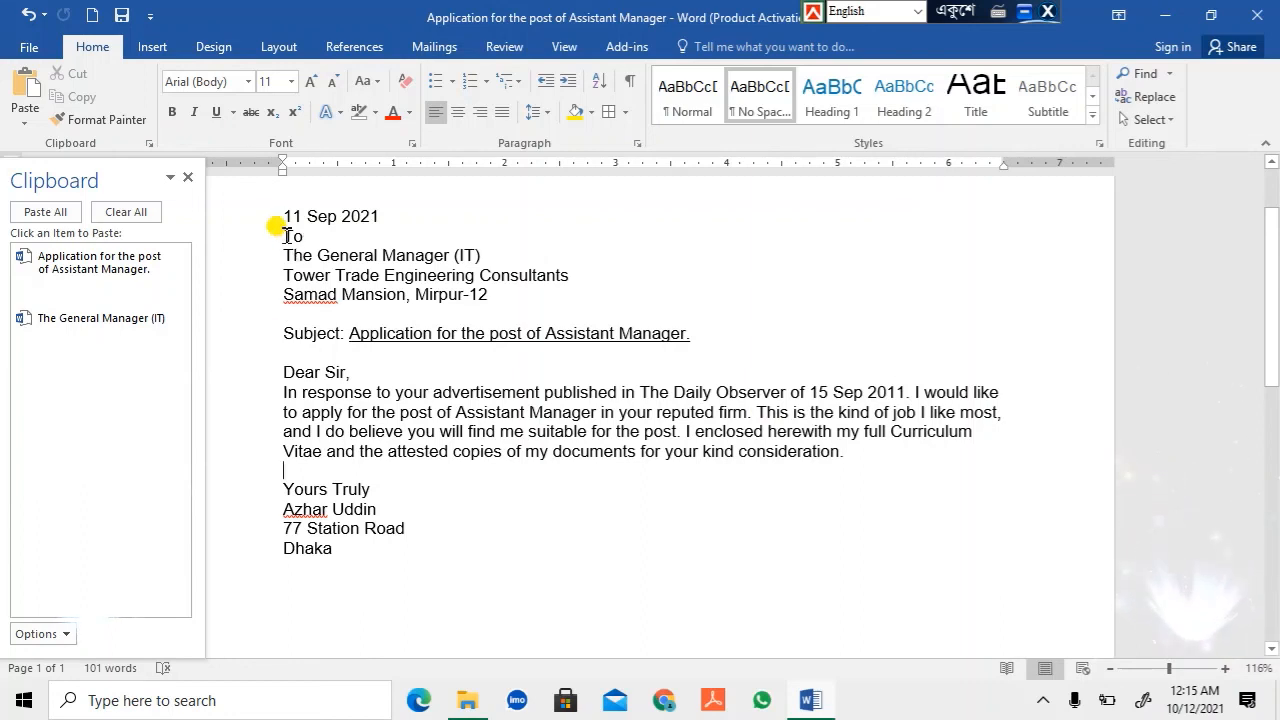
Copy the whole letter, from the date line to "Dhaka", to the clipboard and clear the selection.
{"action": "left_click_drag", "start_coordinate": [283, 235], "coordinate": [613, 490]}
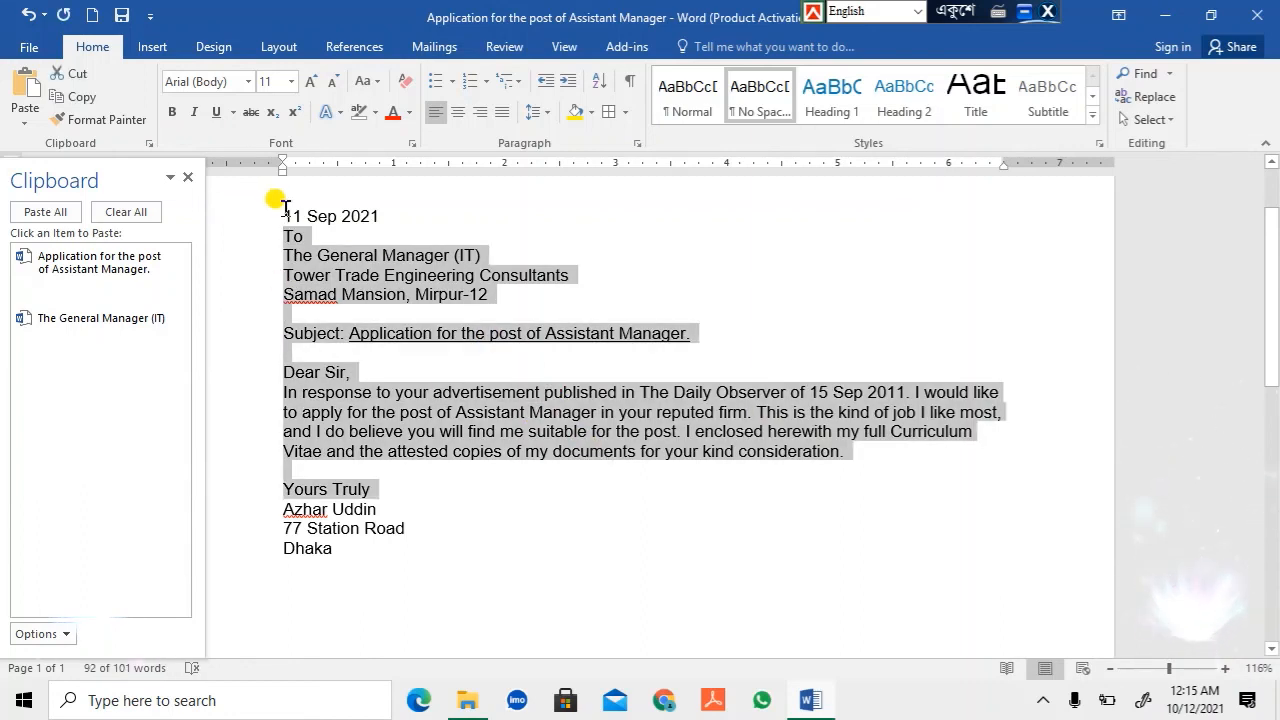
{"action": "left_click_drag", "start_coordinate": [313, 228], "coordinate": [577, 554]}
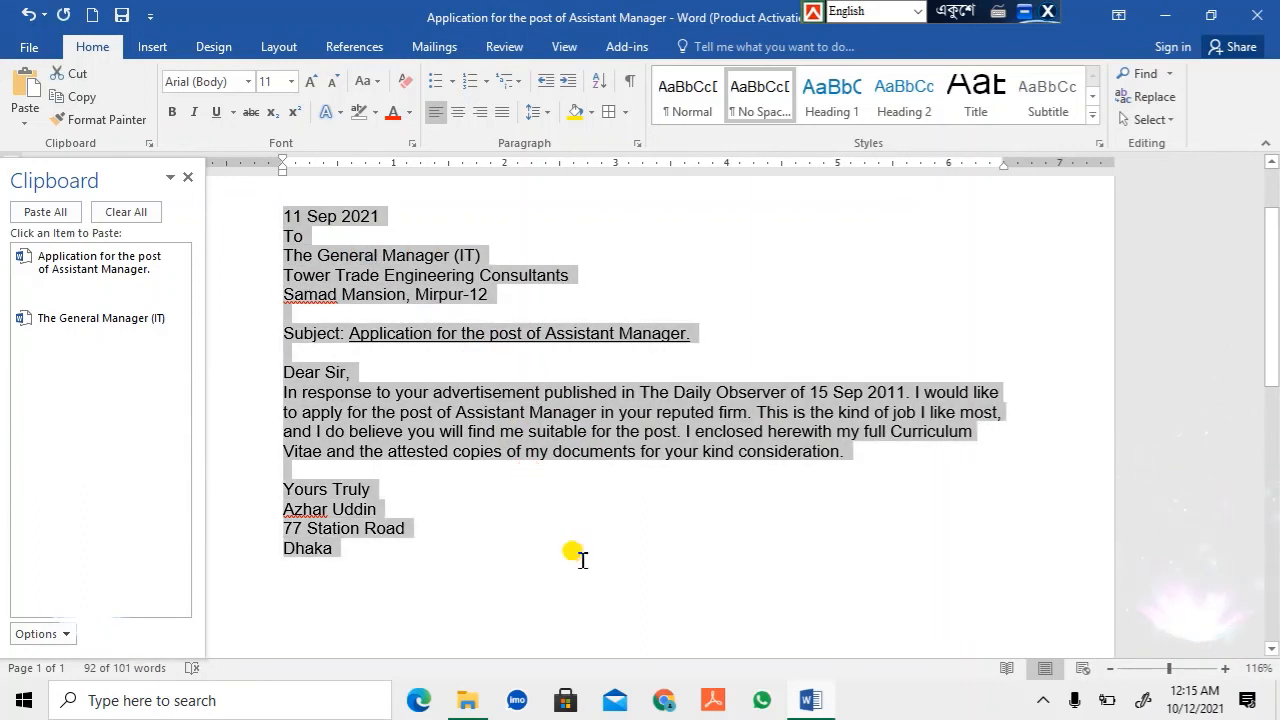
{"action": "left_click", "coordinate": [86, 104]}
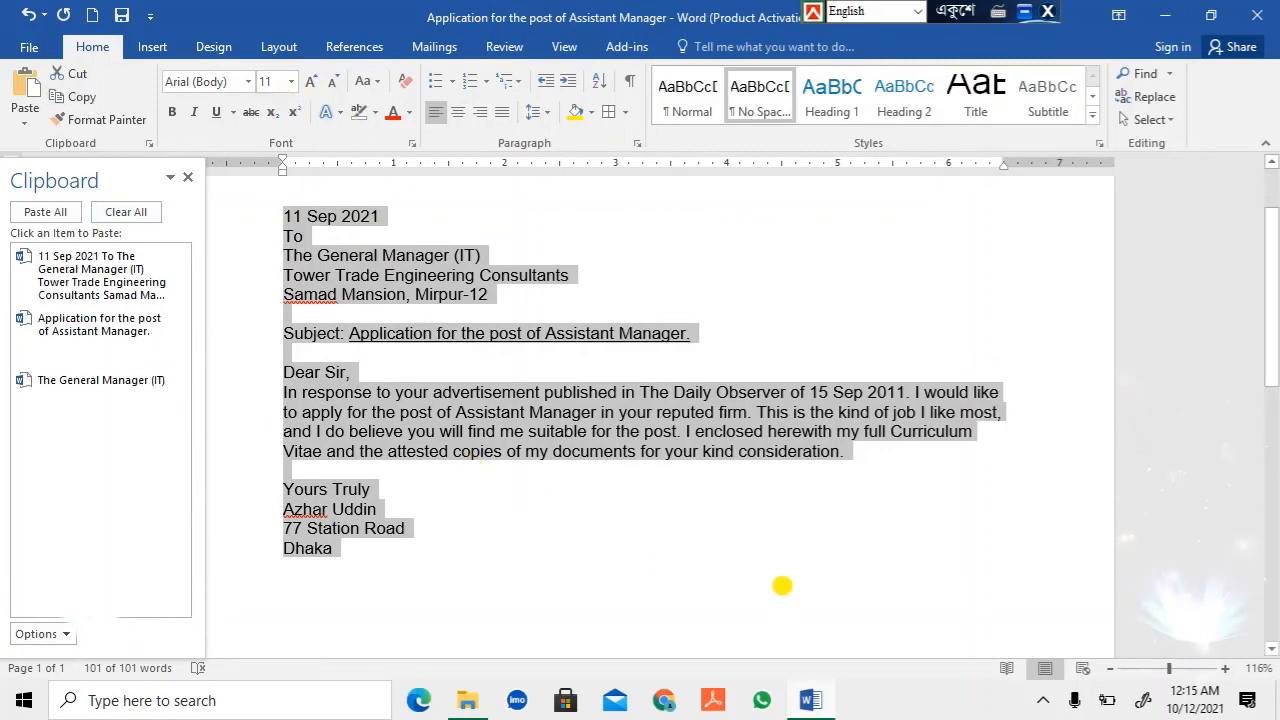
{"action": "left_click", "coordinate": [746, 572]}
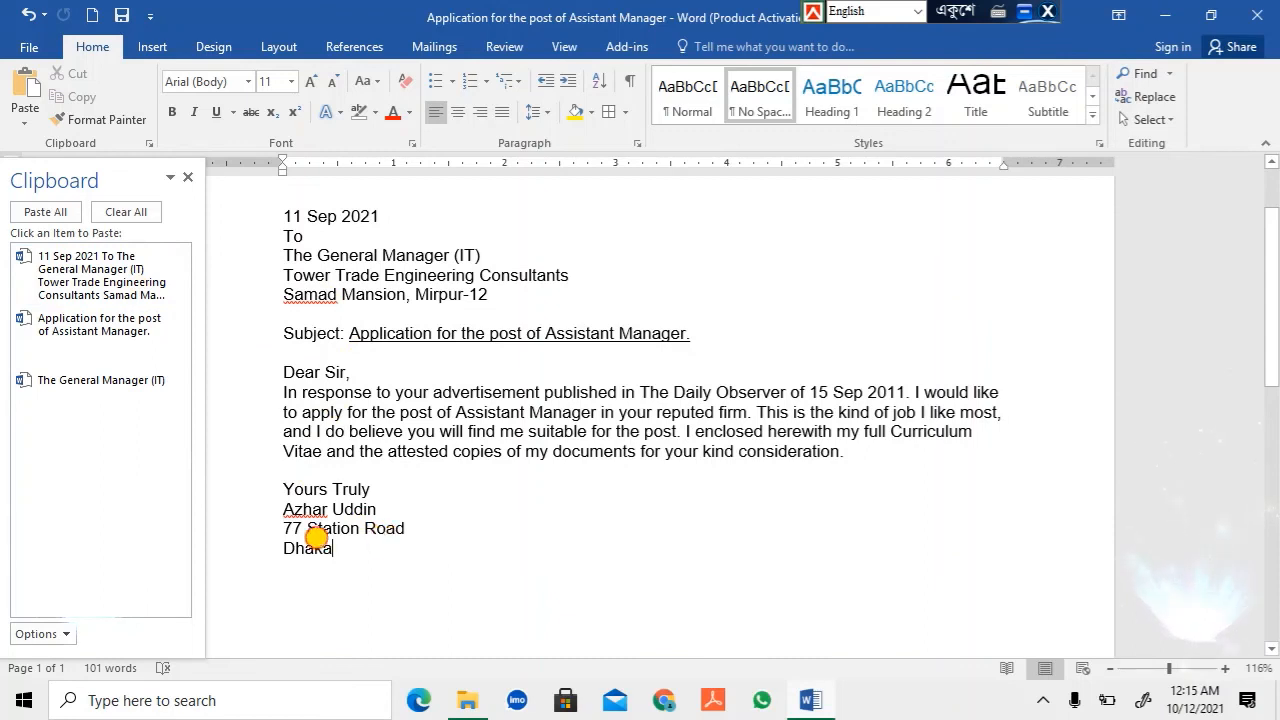
Delete all of the letter's text and paste it back from the full-letter item on the clipboard.
{"action": "left_click_drag", "start_coordinate": [309, 540], "coordinate": [205, 113]}
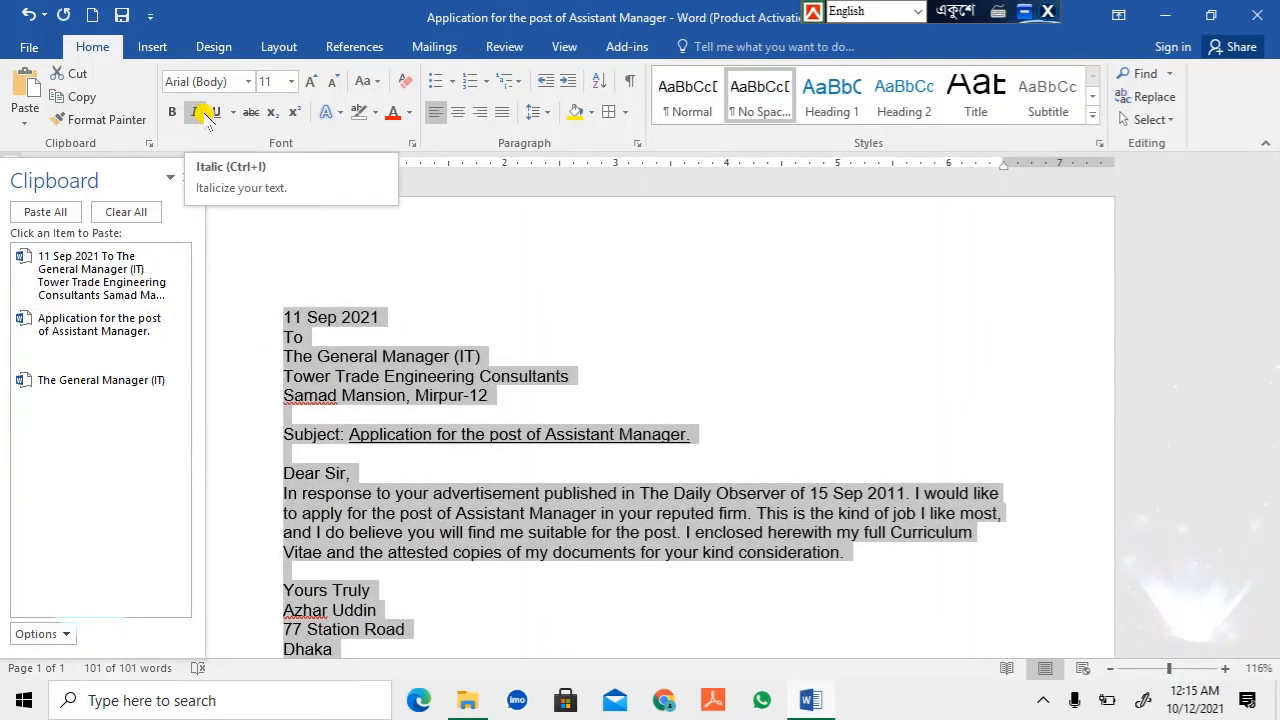
{"action": "key", "text": "Delete"}
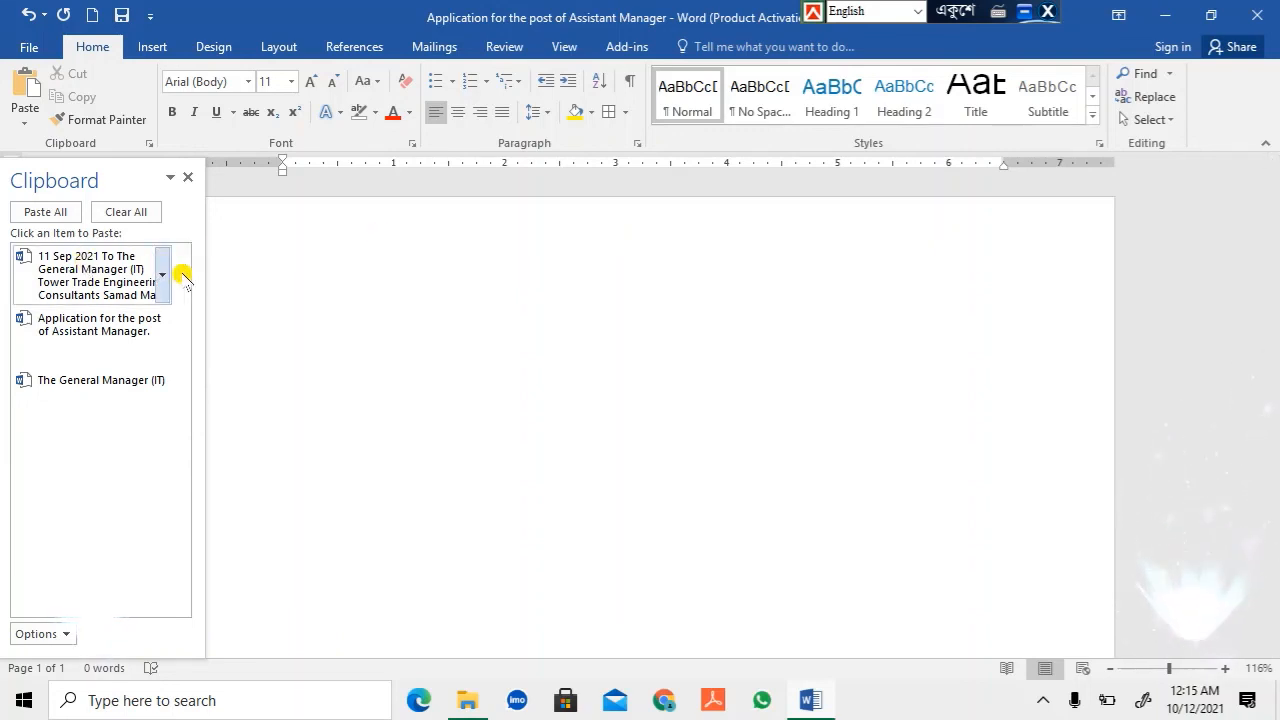
{"action": "left_click", "coordinate": [72, 262]}
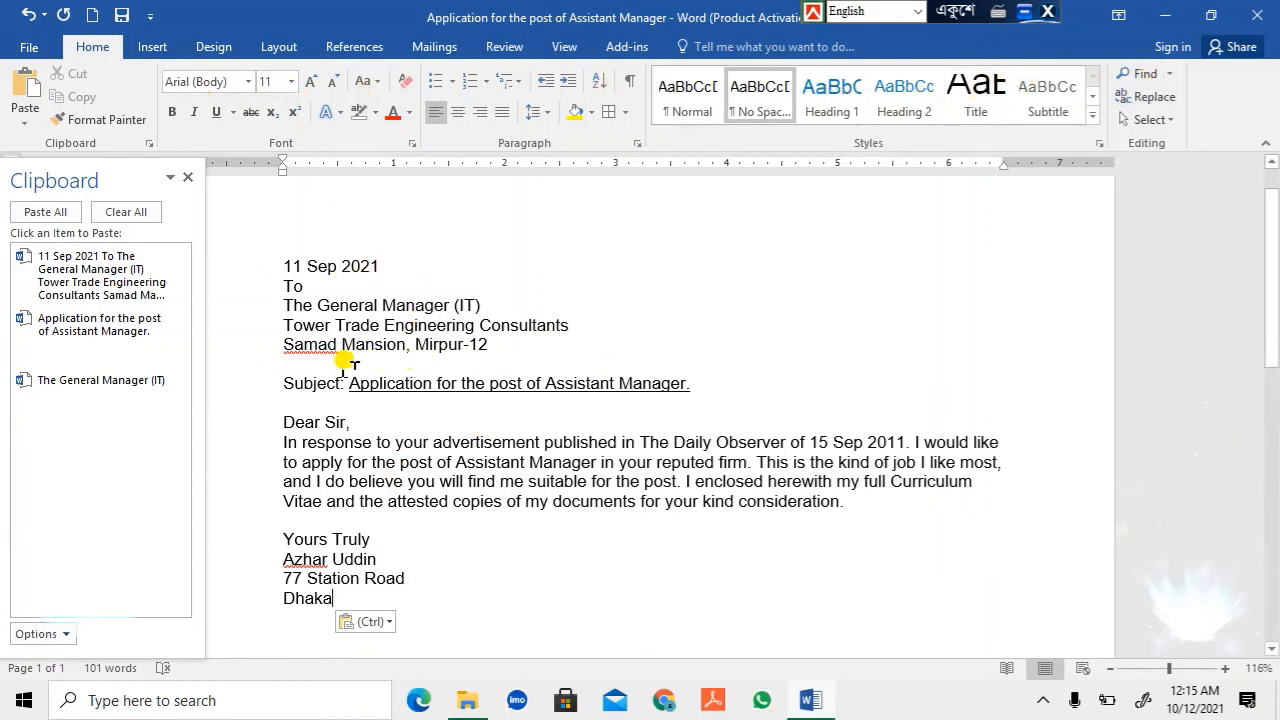
Add extra blank lines between the recipient's address and the Subject line and view the line spacing choices without applying one.
{"action": "left_click", "coordinate": [509, 345]}
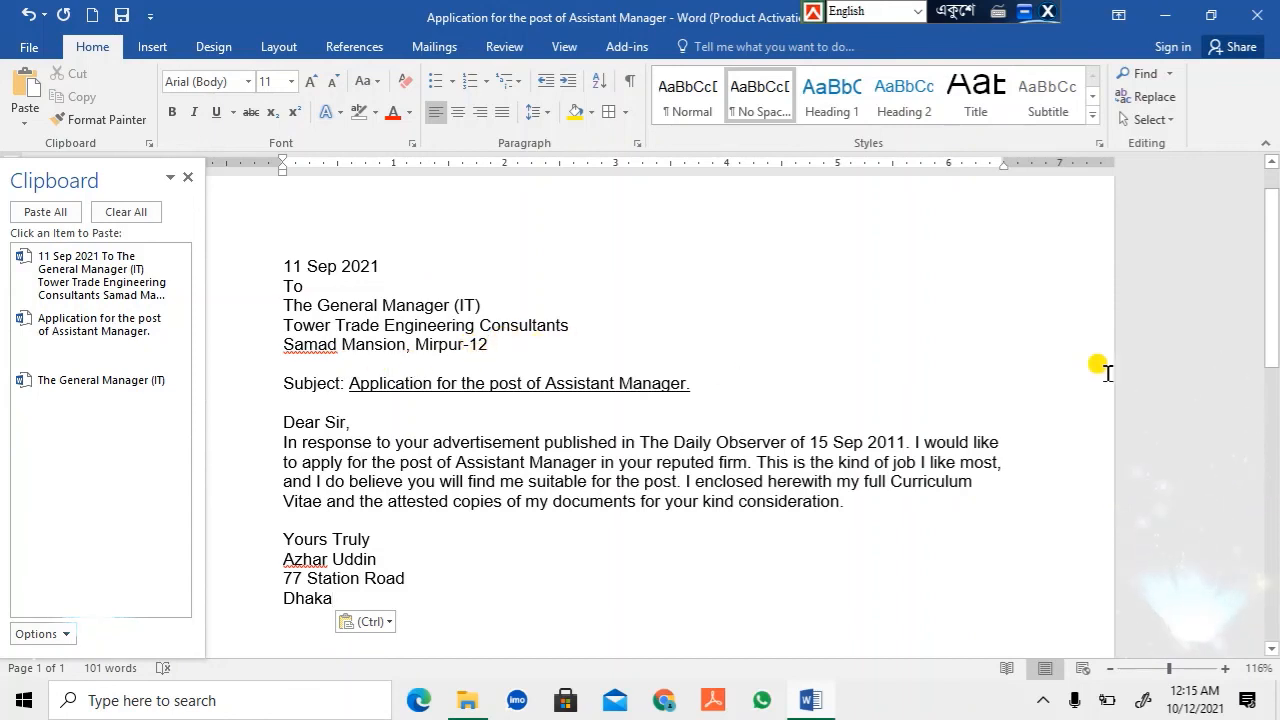
{"action": "key", "text": "Return"}
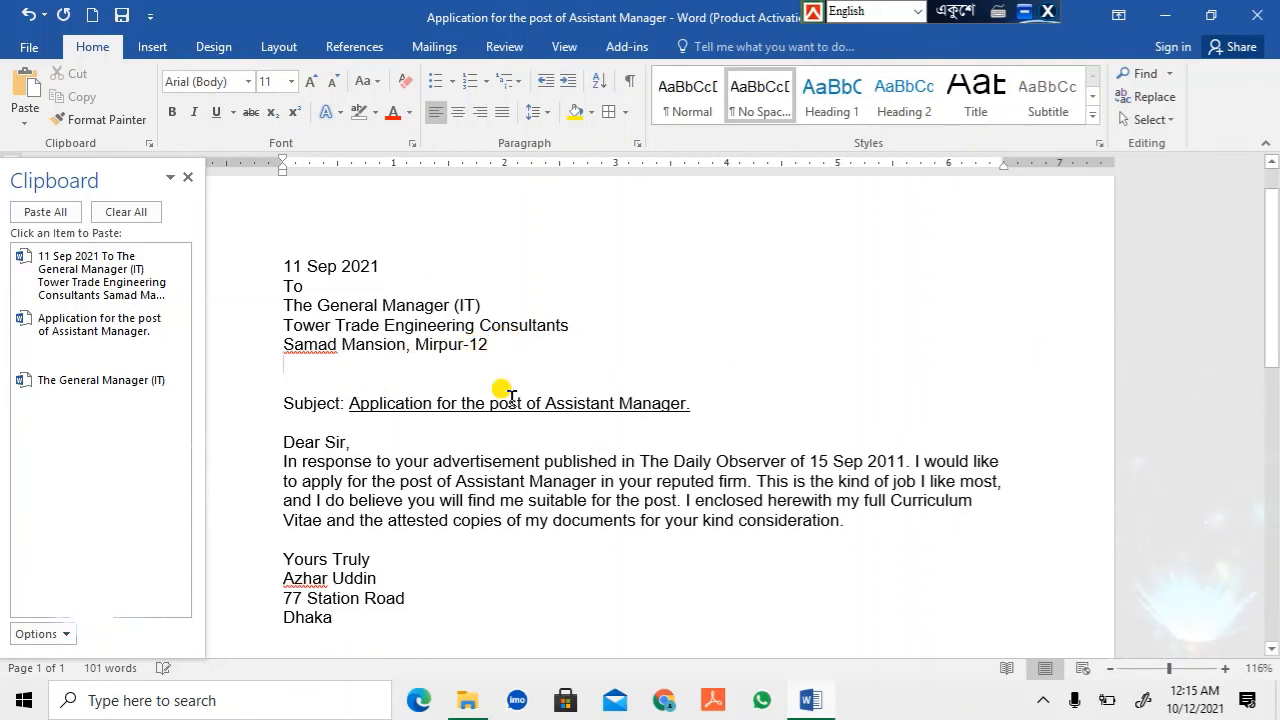
{"action": "key", "text": "Return"}
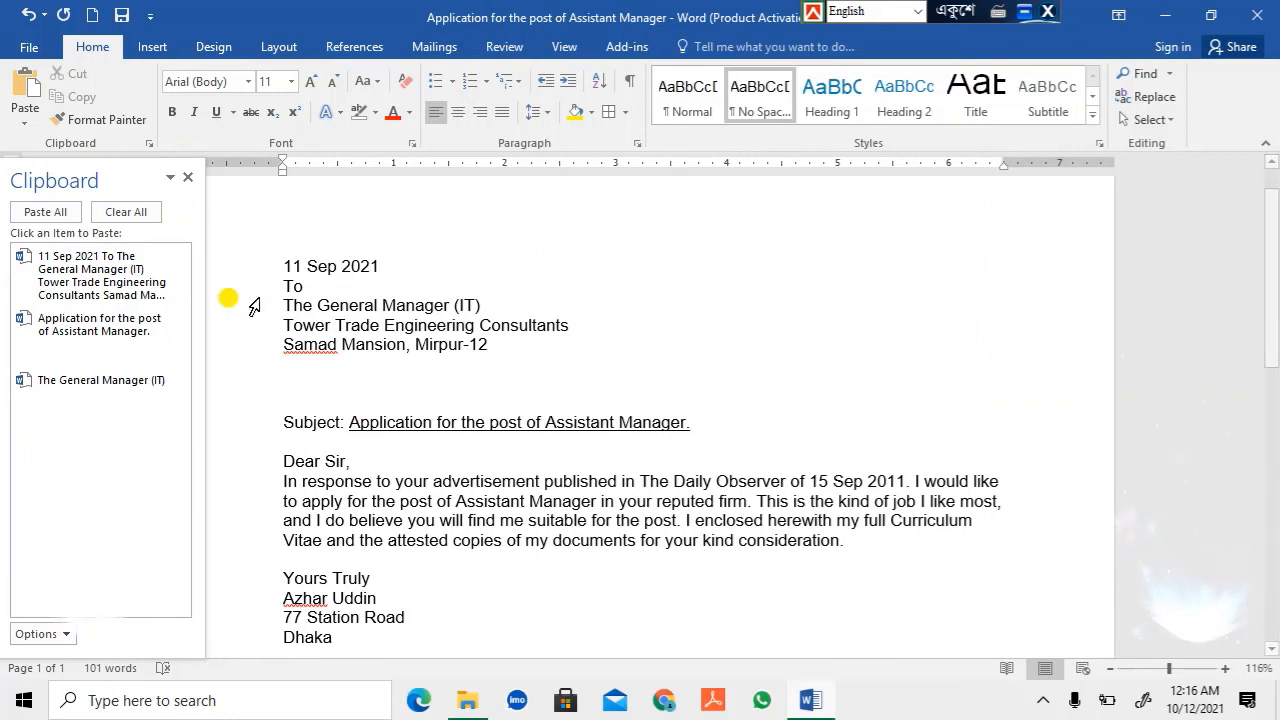
{"action": "left_click", "coordinate": [214, 366]}
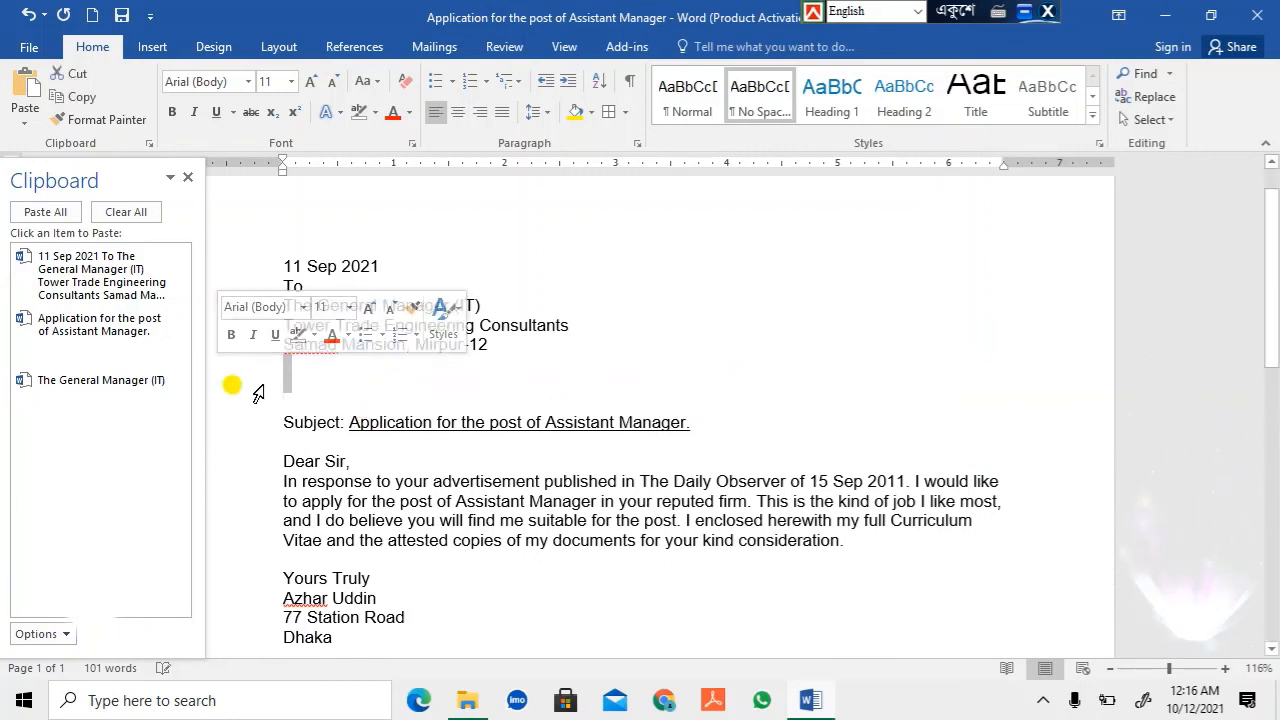
{"action": "left_click", "coordinate": [310, 374]}
{"action": "left_click", "coordinate": [306, 371]}
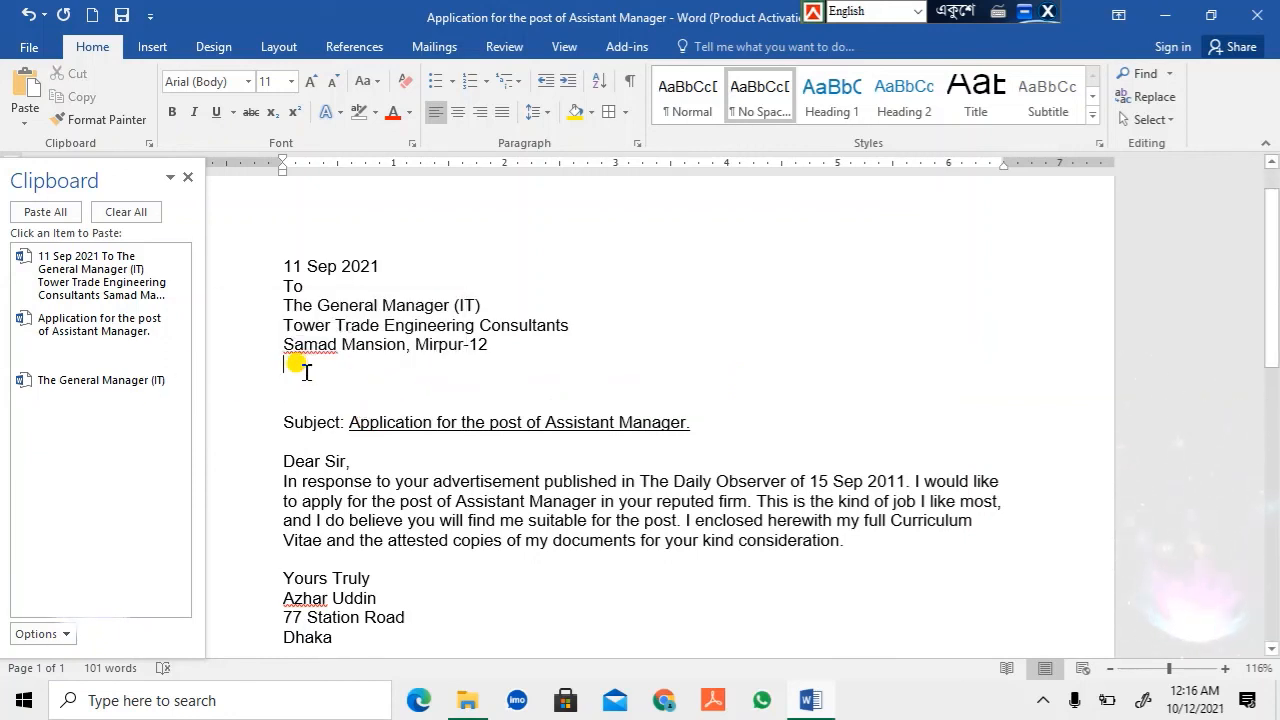
{"action": "left_click", "coordinate": [543, 114]}
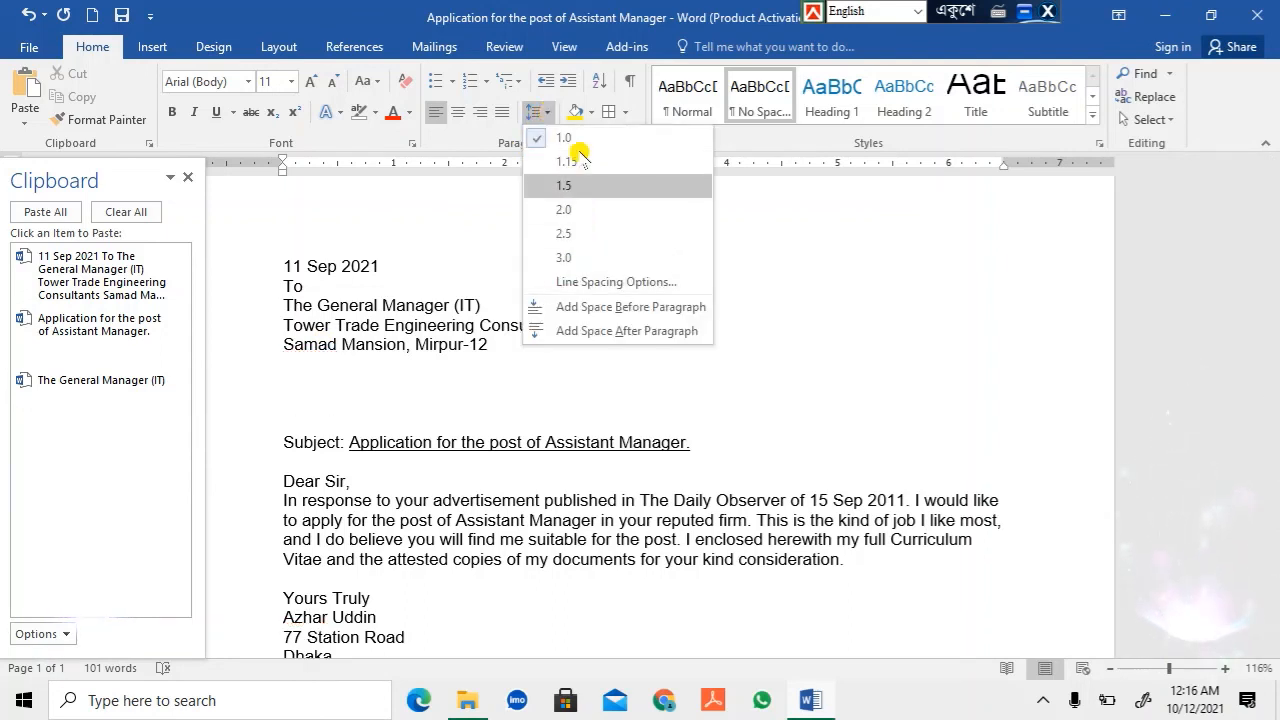
{"action": "left_click", "coordinate": [296, 376]}
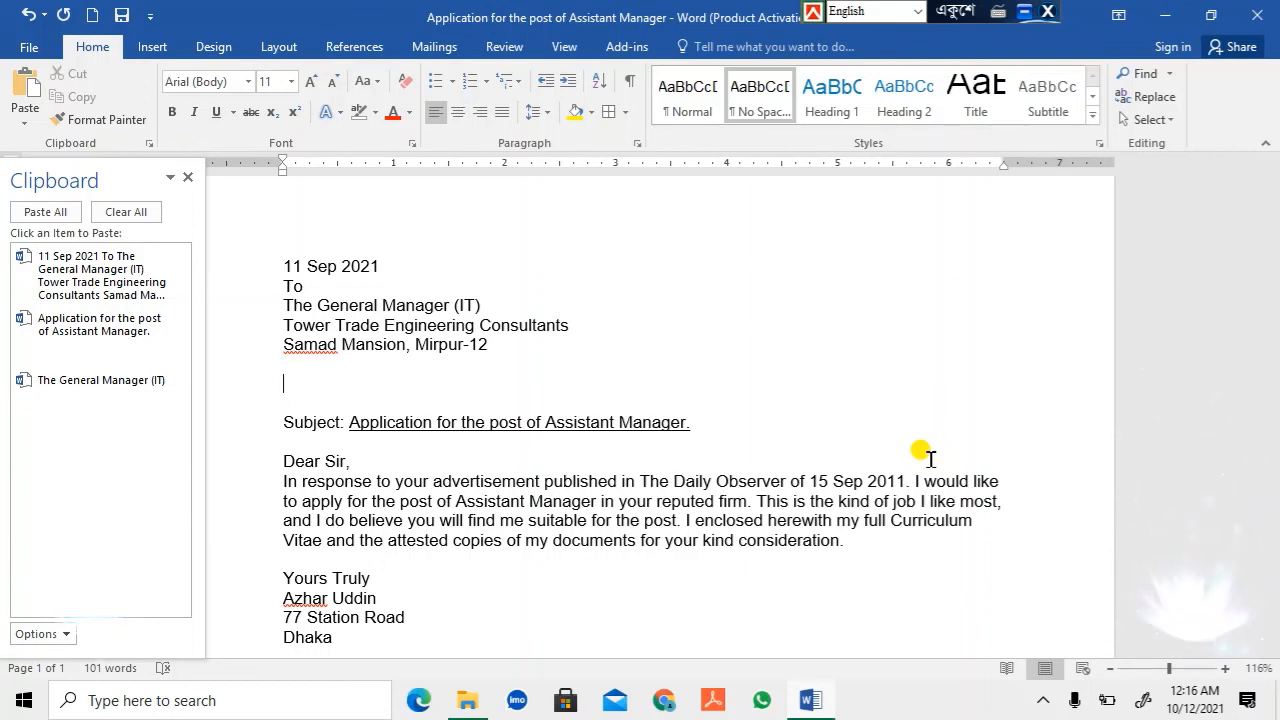
Remove all blank lines between the recipient's address and the Subject line.
{"action": "left_click", "coordinate": [285, 386]}
{"action": "left_click", "coordinate": [290, 401]}
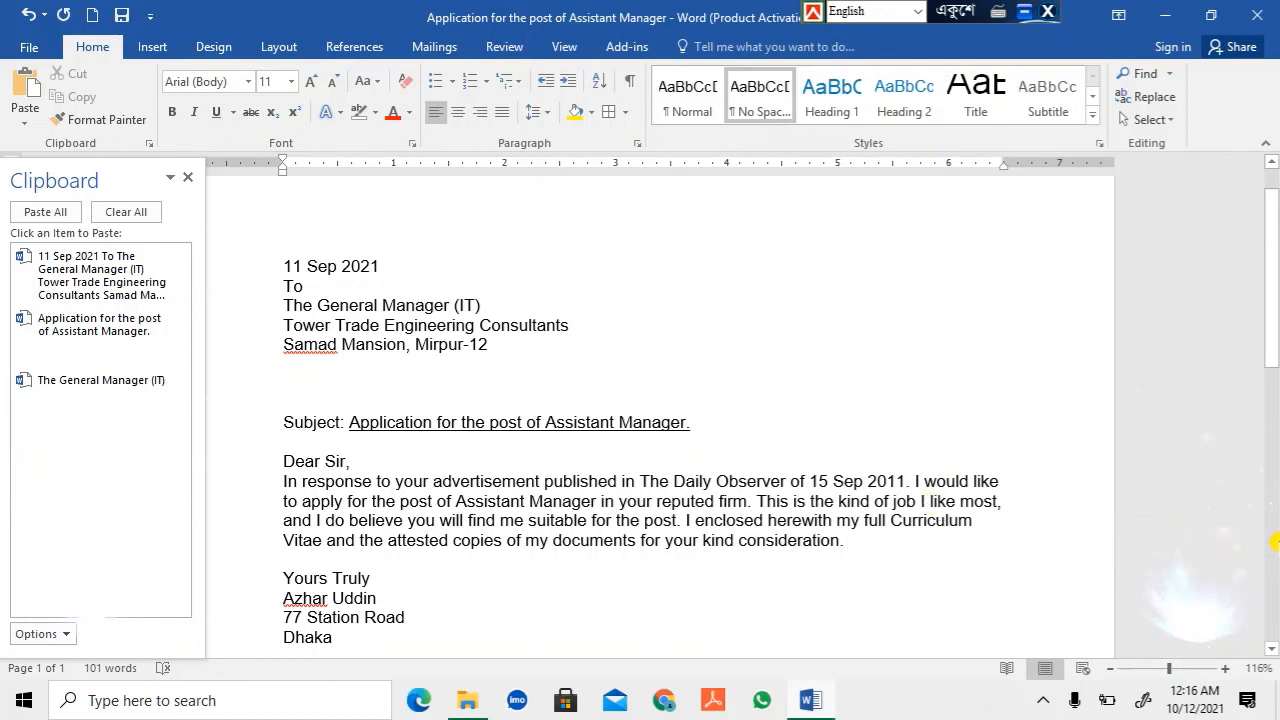
{"action": "key", "text": "BackSpace"}
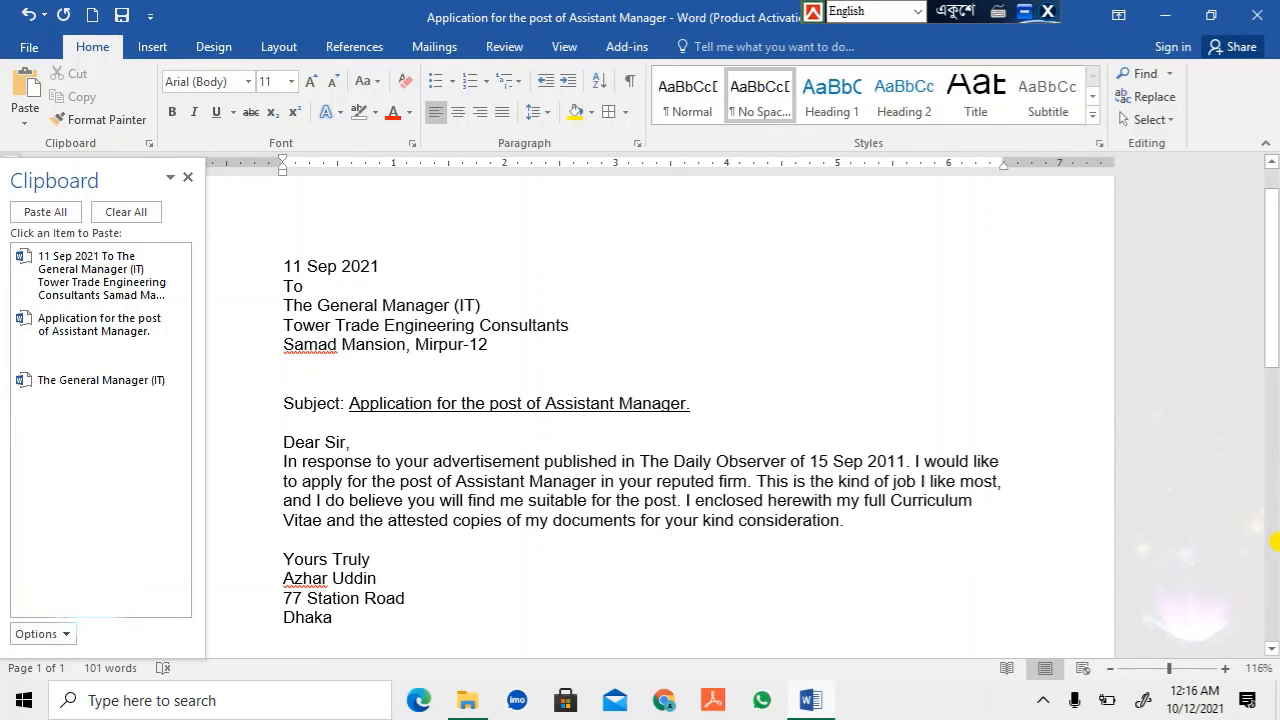
{"action": "key", "text": "BackSpace"}
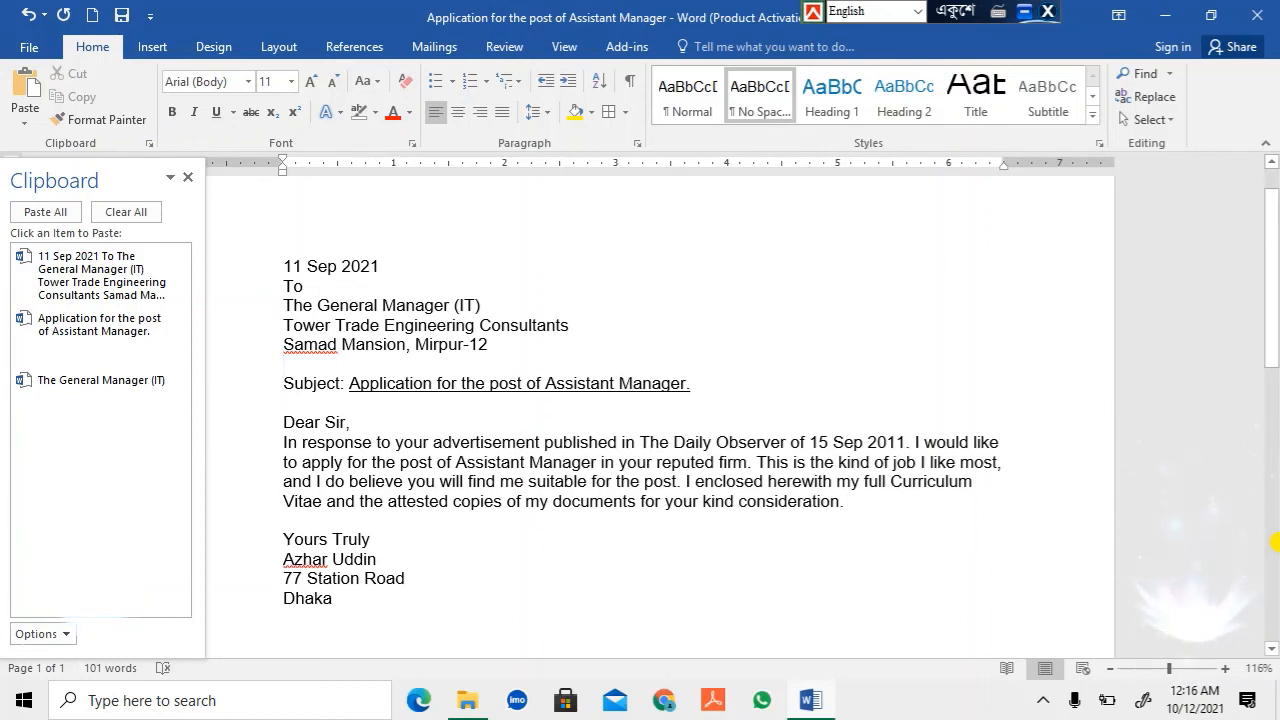
{"action": "key", "text": "BackSpace"}
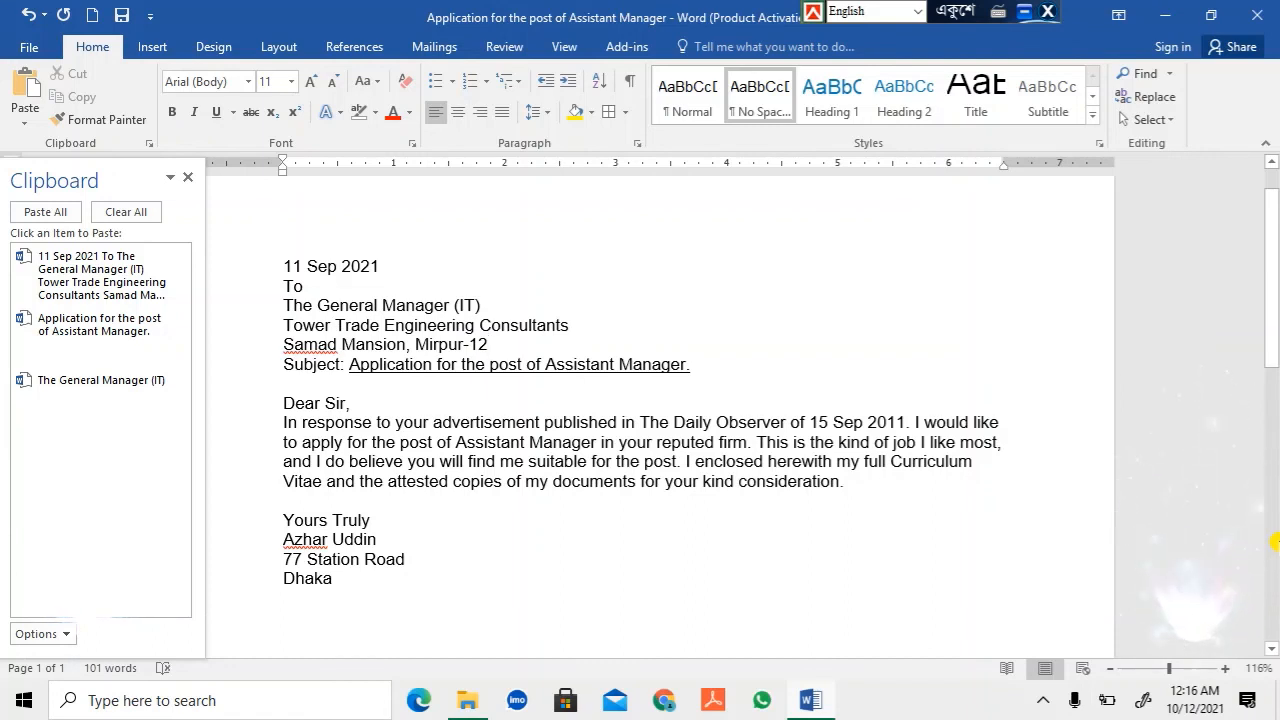
Join the Subject line to the end of the address, and split it off again with one blank line in between.
{"action": "left_click", "coordinate": [284, 360]}
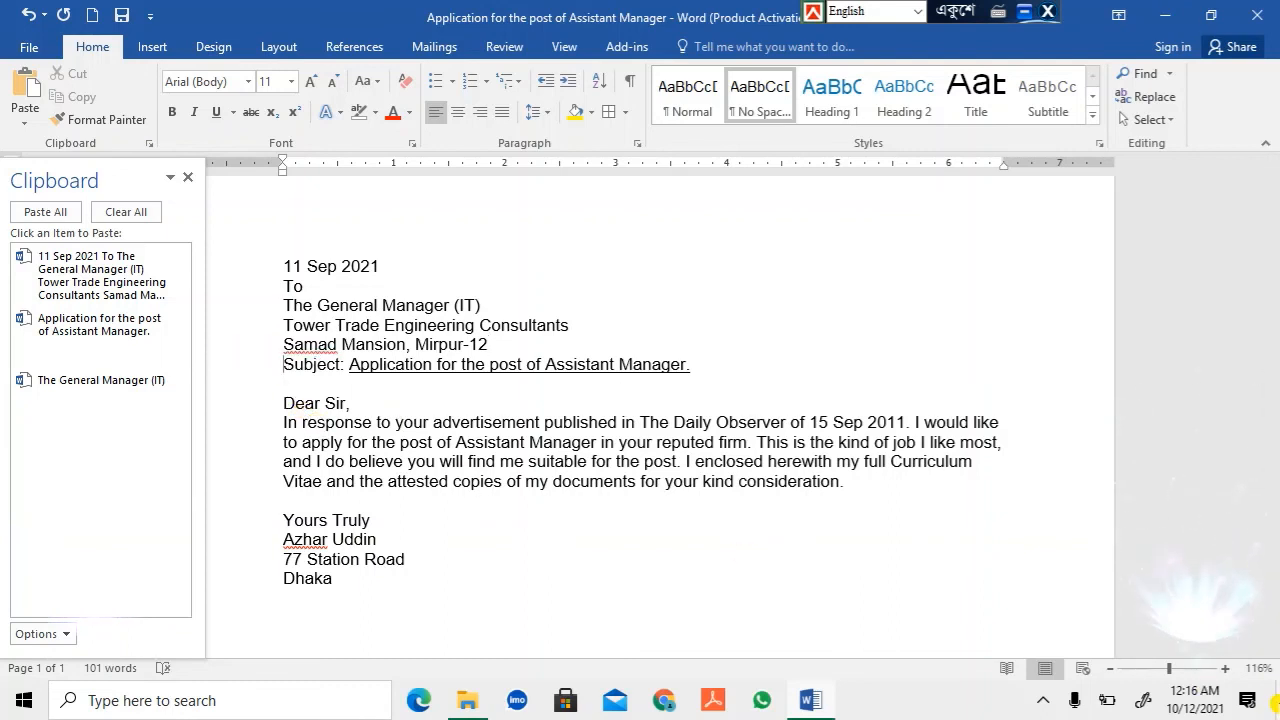
{"action": "key", "text": "BackSpace"}
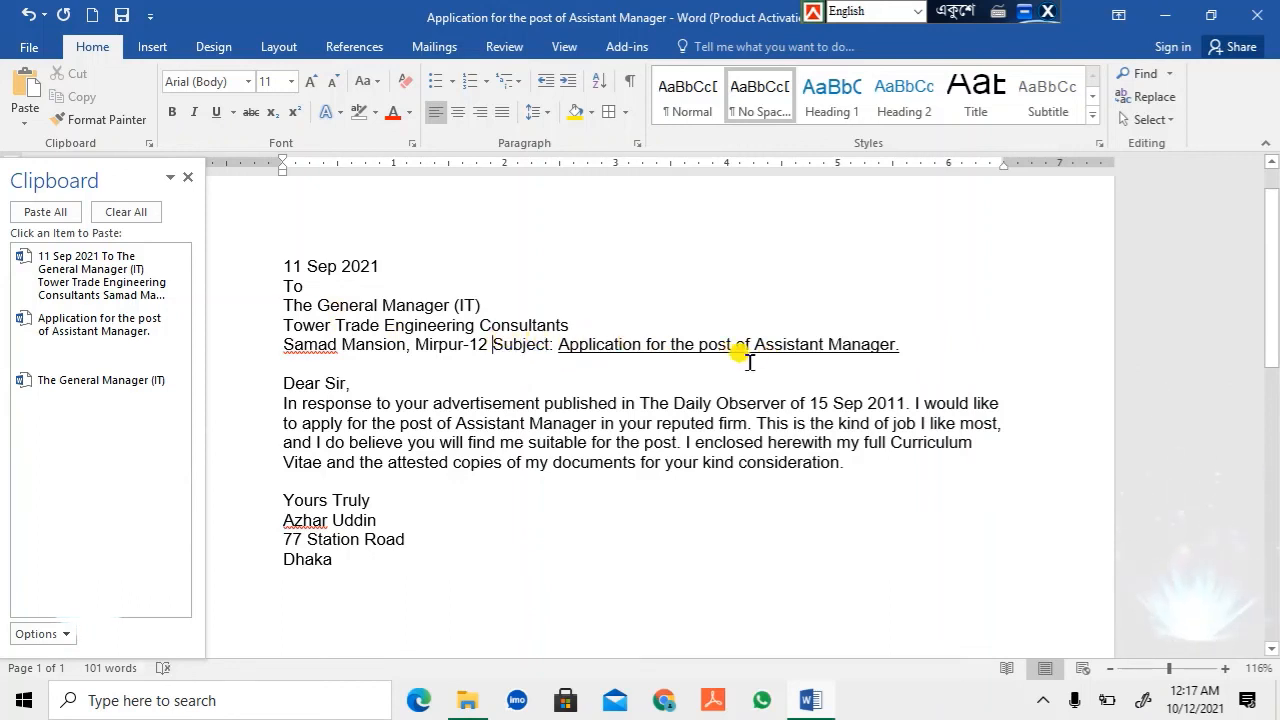
{"action": "key", "text": "Return"}
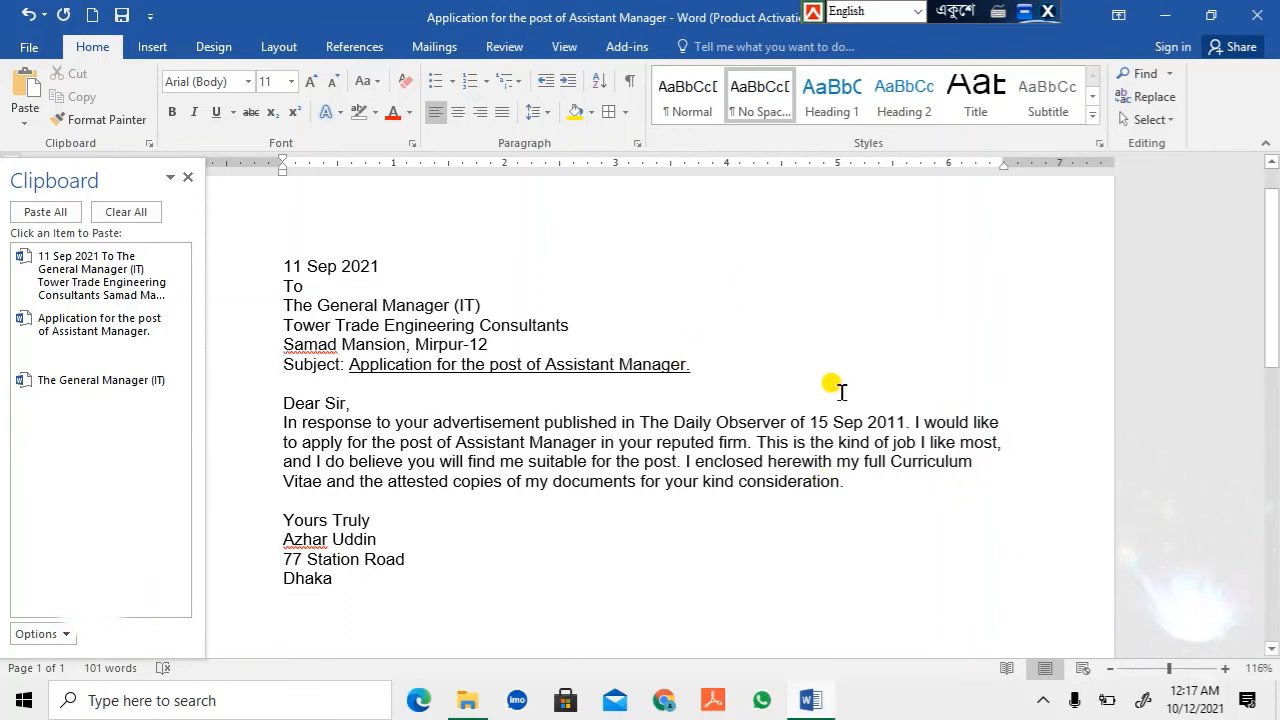
{"action": "key", "text": "Return"}
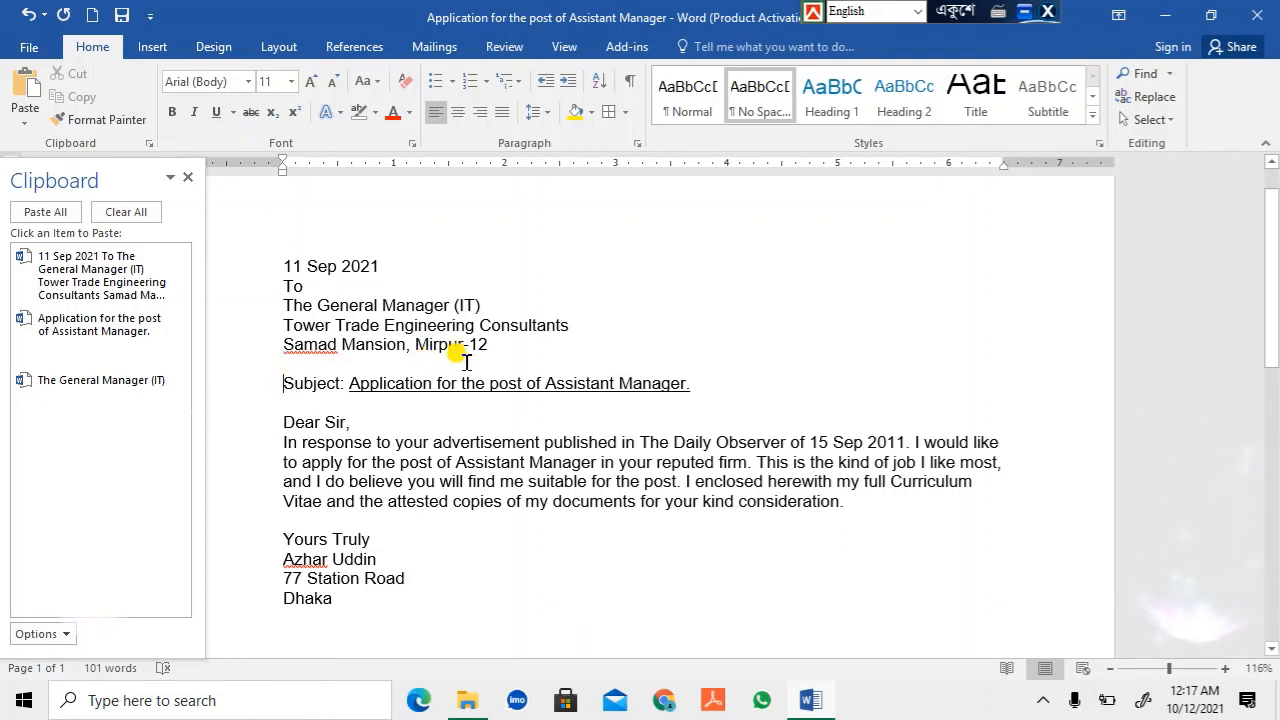
Indent the three recipient address lines below To by one tab stop, one line at a time.
{"action": "left_click", "coordinate": [497, 346]}
{"action": "left_click", "coordinate": [585, 411]}
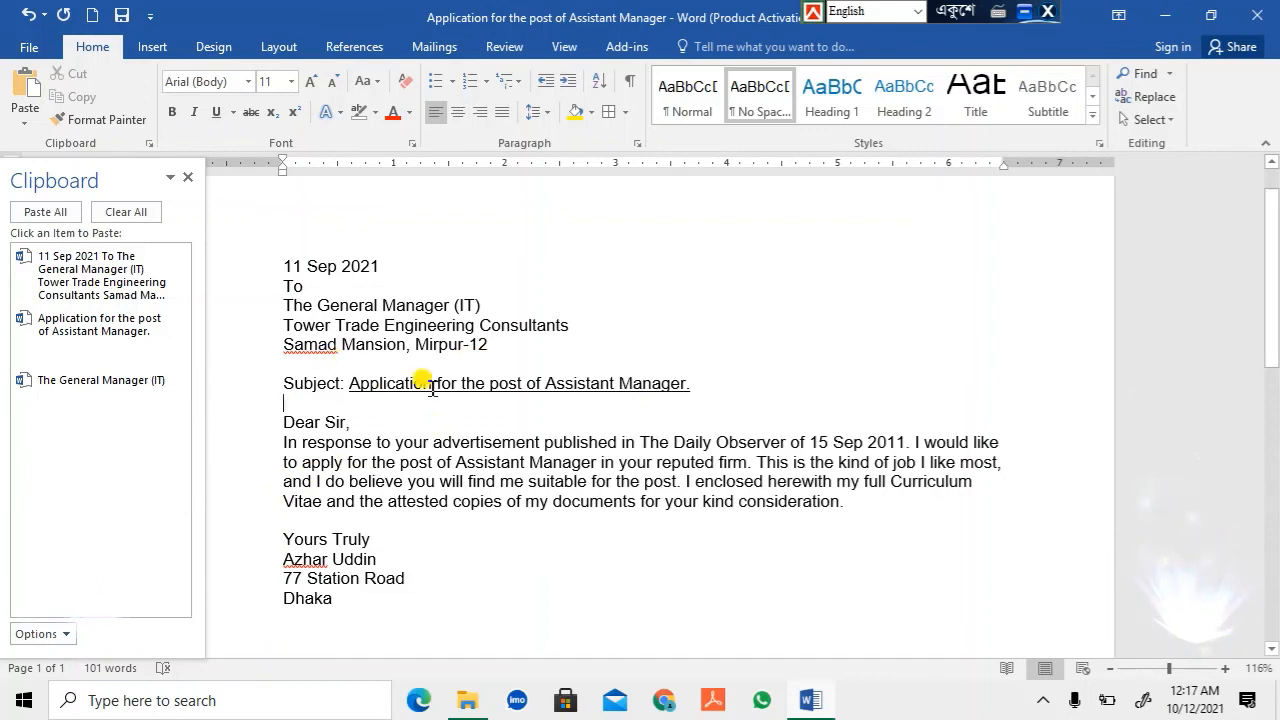
{"action": "left_click_drag", "start_coordinate": [283, 305], "coordinate": [491, 323]}
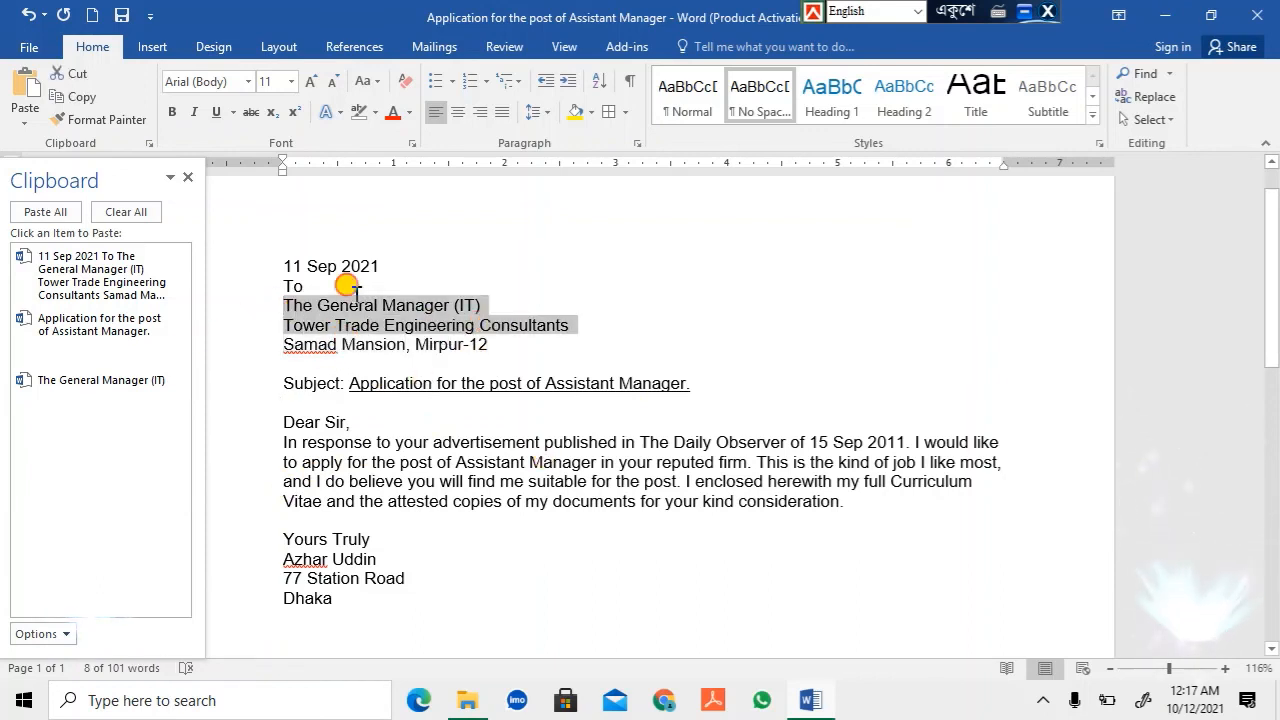
{"action": "left_click", "coordinate": [283, 299]}
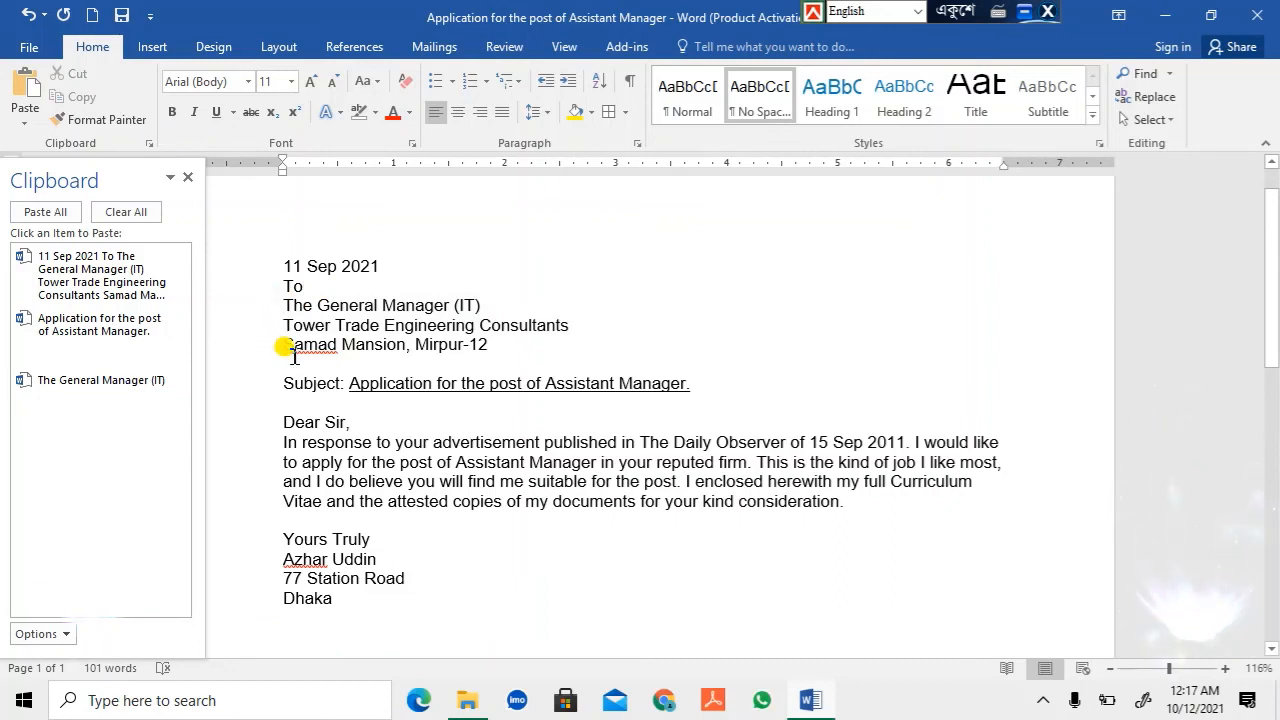
{"action": "key", "text": "Tab"}
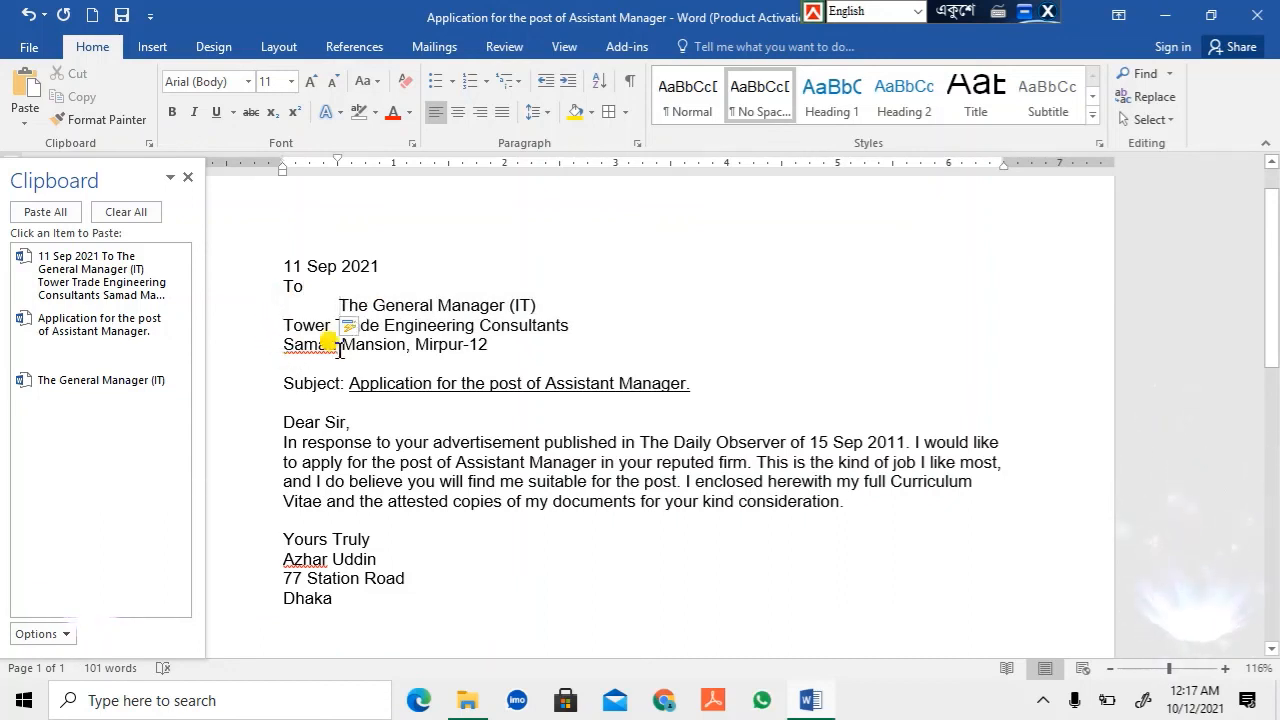
{"action": "left_click", "coordinate": [284, 326]}
{"action": "key", "text": "Tab"}
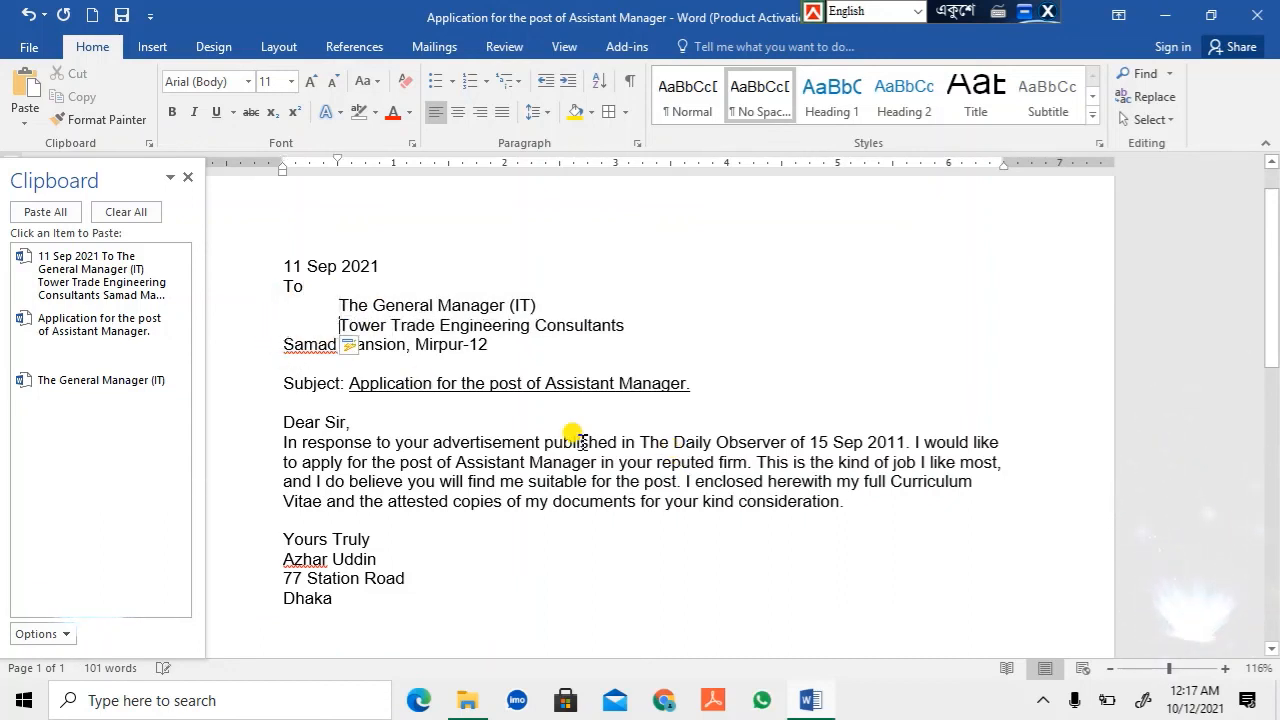
{"action": "left_click", "coordinate": [281, 344]}
{"action": "key", "text": "Tab"}
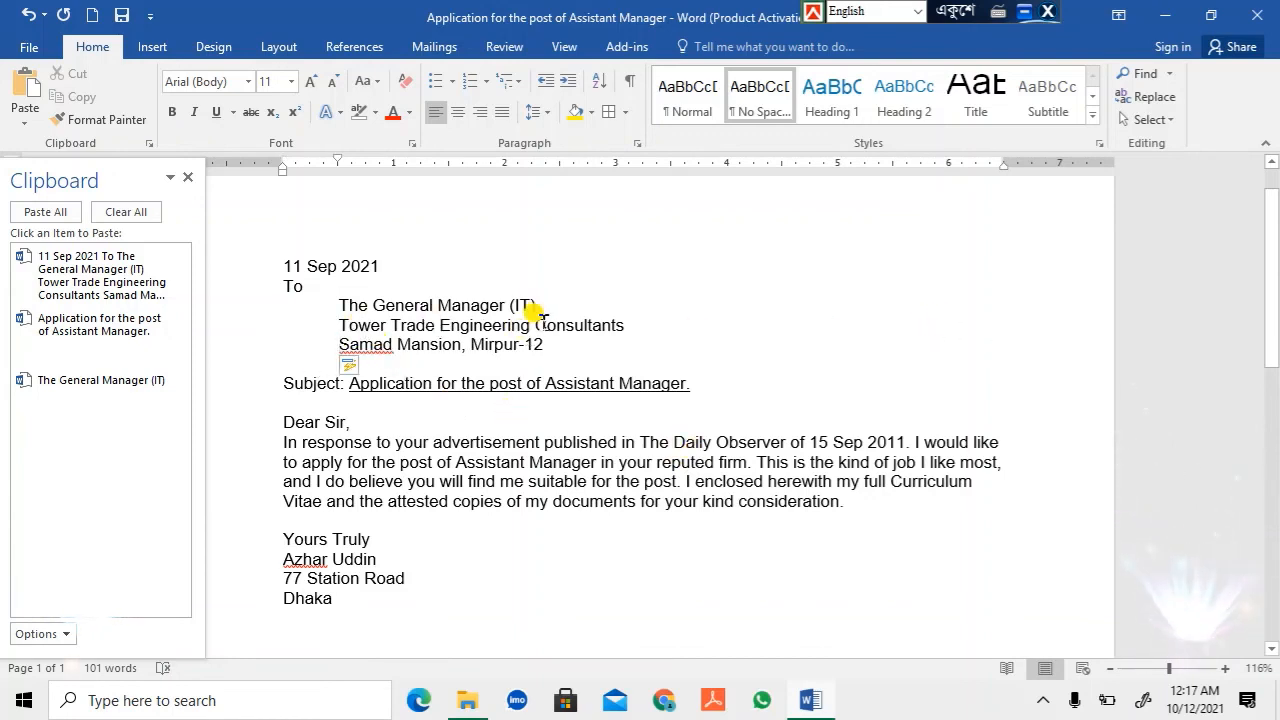
Remove the indent from each of the three recipient address lines, trying both backspacing and Decrease Indent on the first one.
{"action": "left_click", "coordinate": [343, 308]}
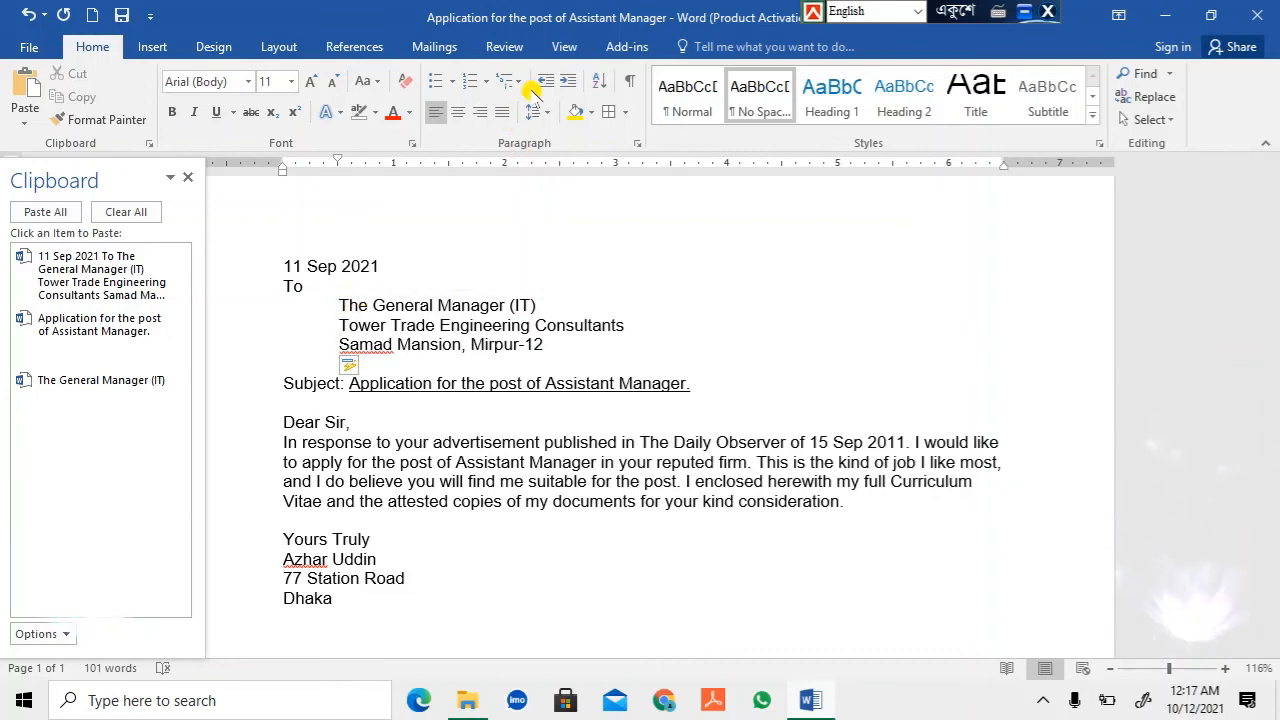
{"action": "key", "text": "BackSpace"}
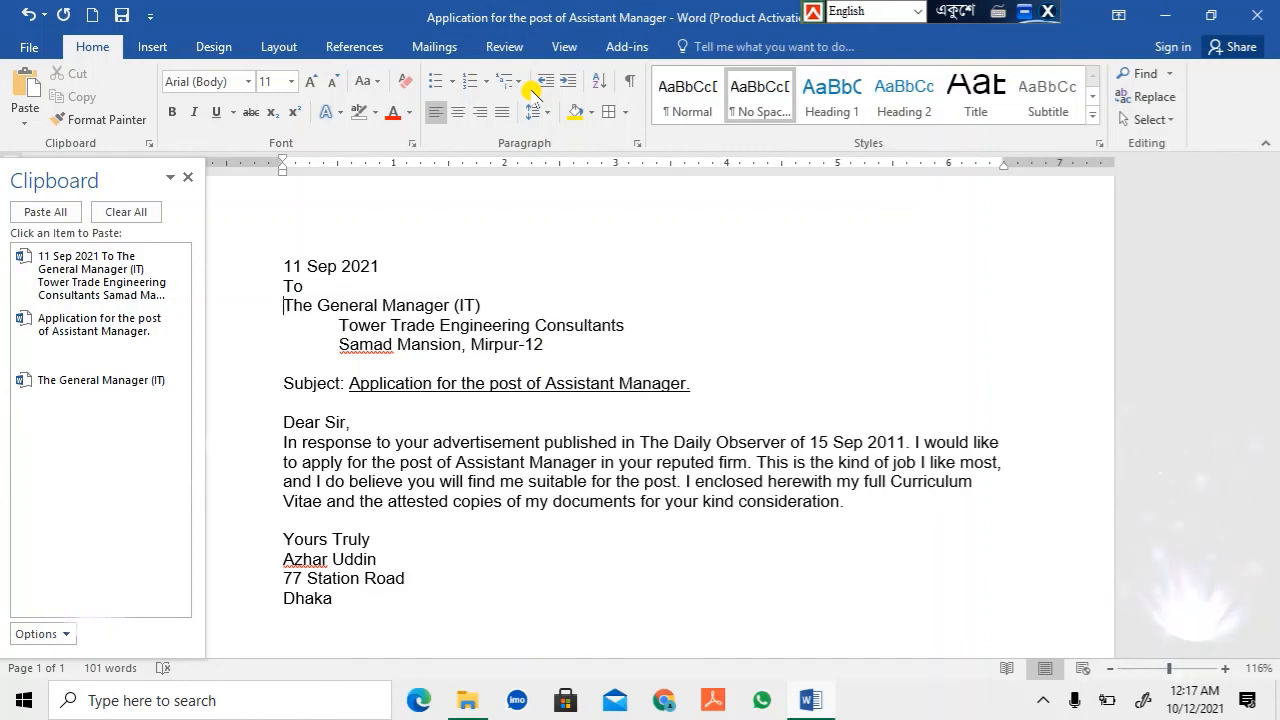
{"action": "key", "text": "Tab"}
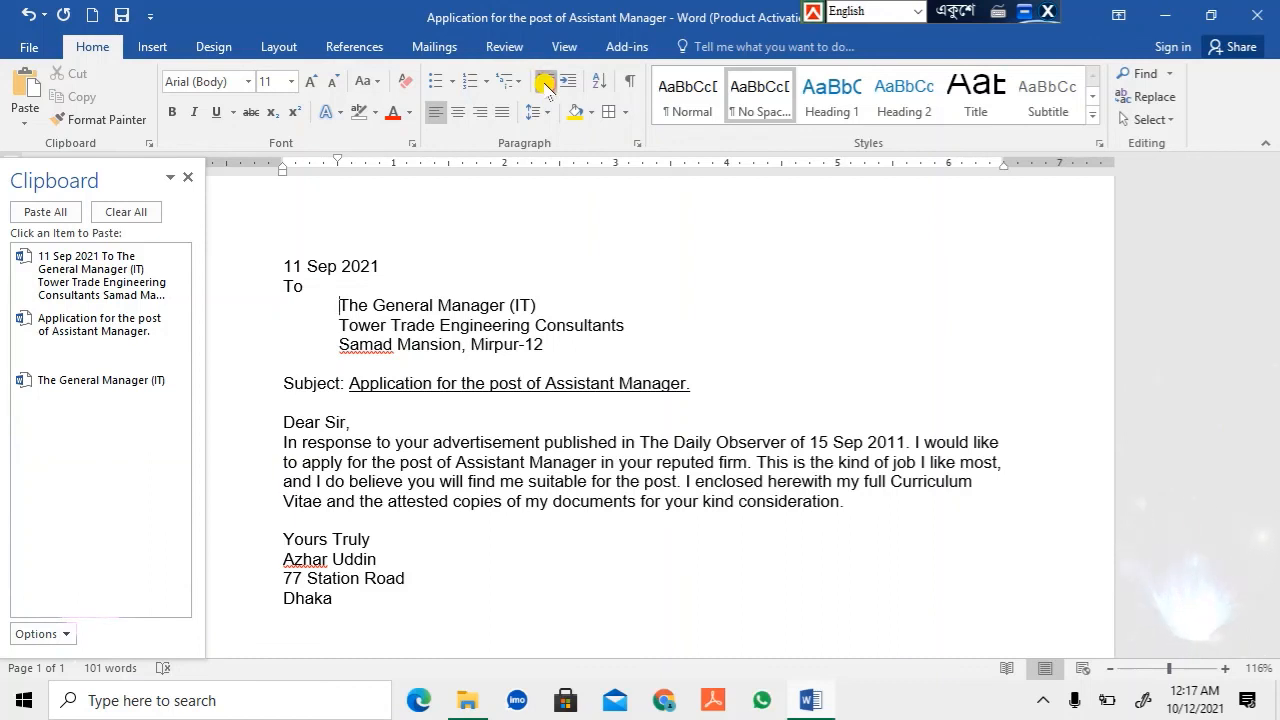
{"action": "left_click", "coordinate": [544, 84]}
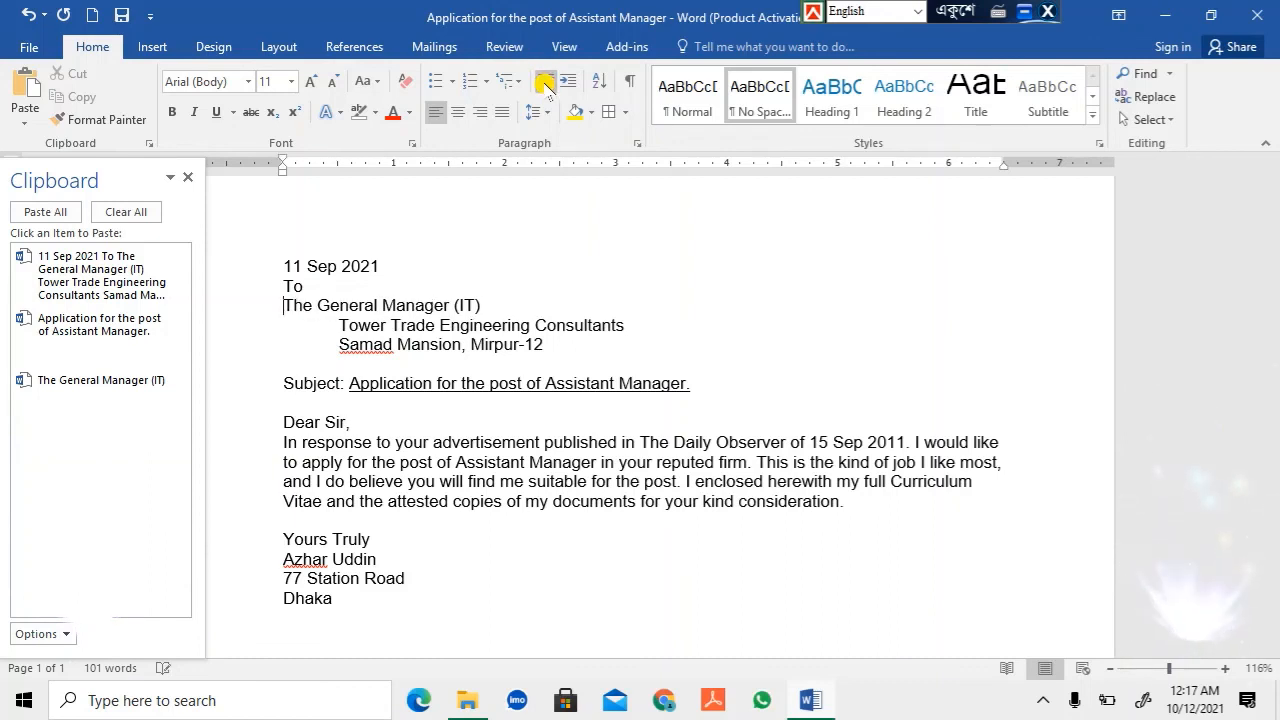
{"action": "left_click", "coordinate": [336, 326]}
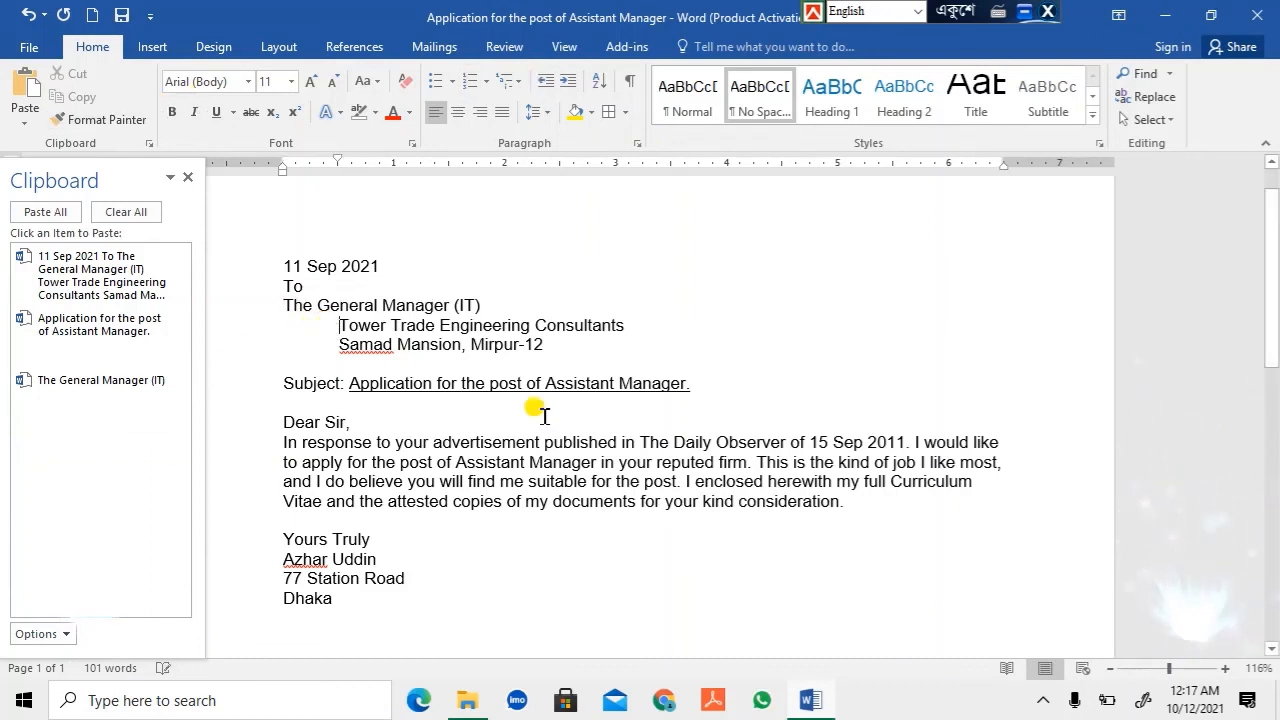
{"action": "key", "text": "BackSpace"}
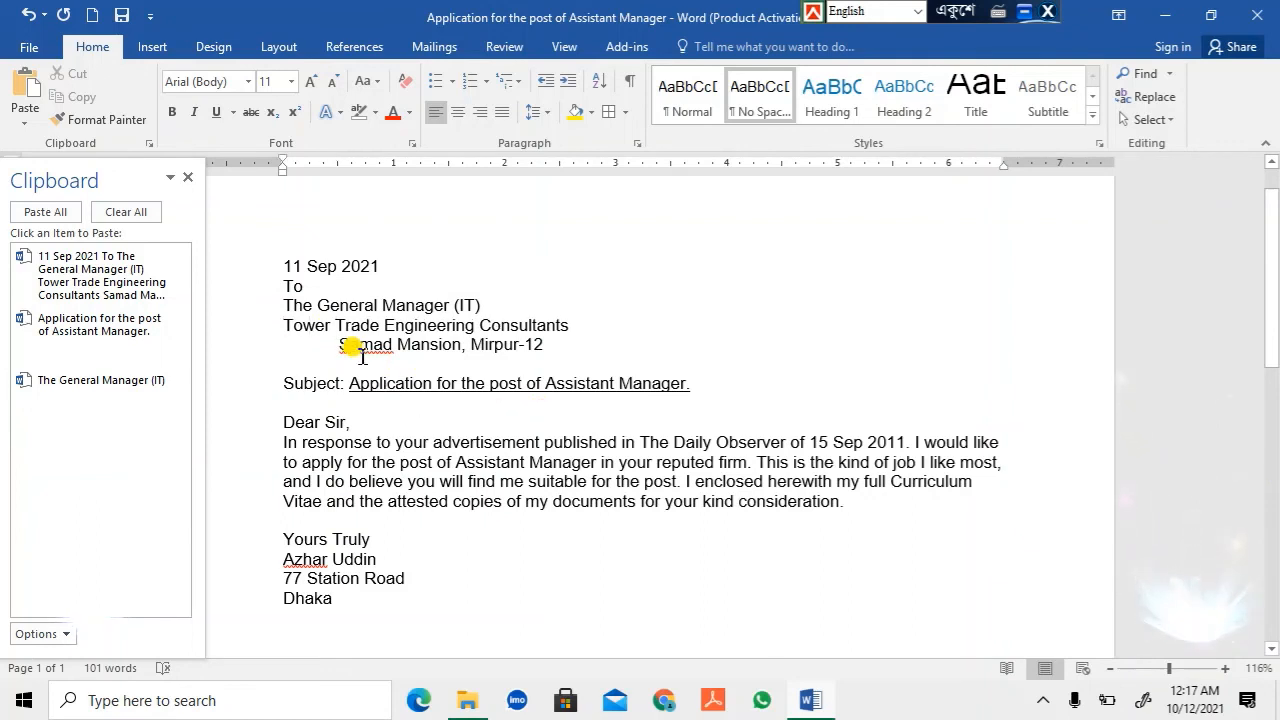
{"action": "left_click", "coordinate": [341, 346]}
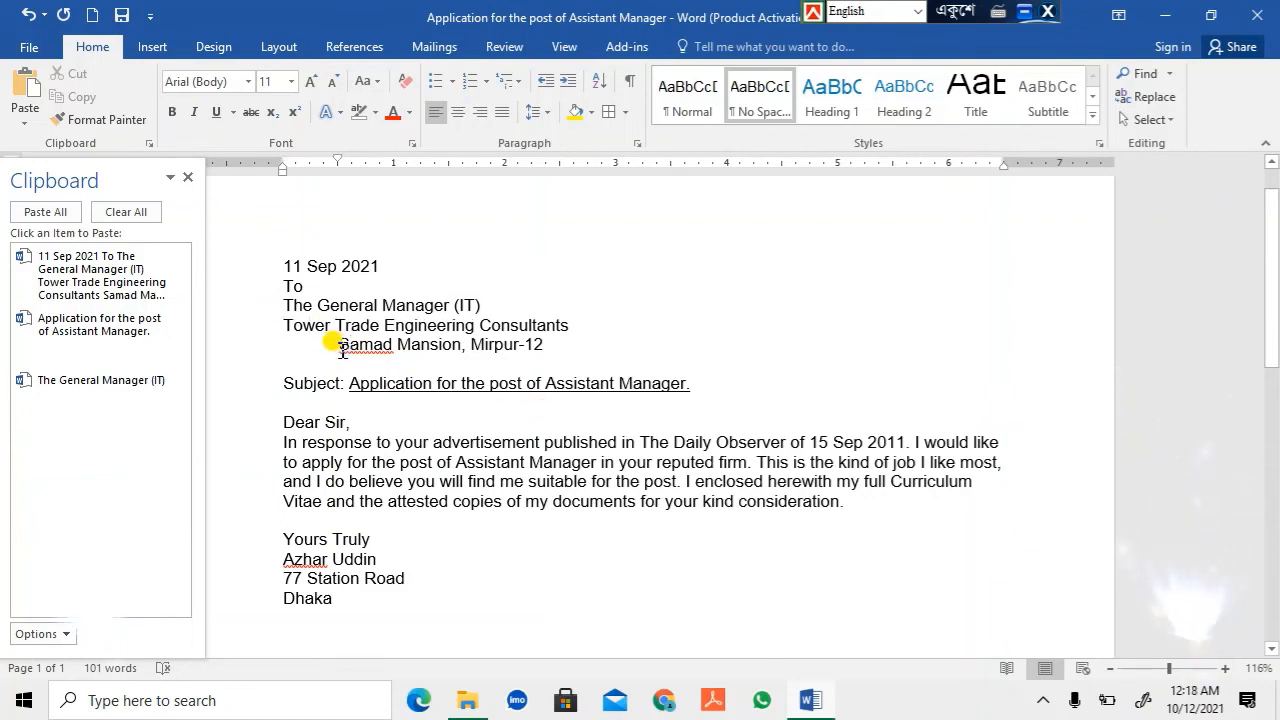
{"action": "key", "text": "BackSpace"}
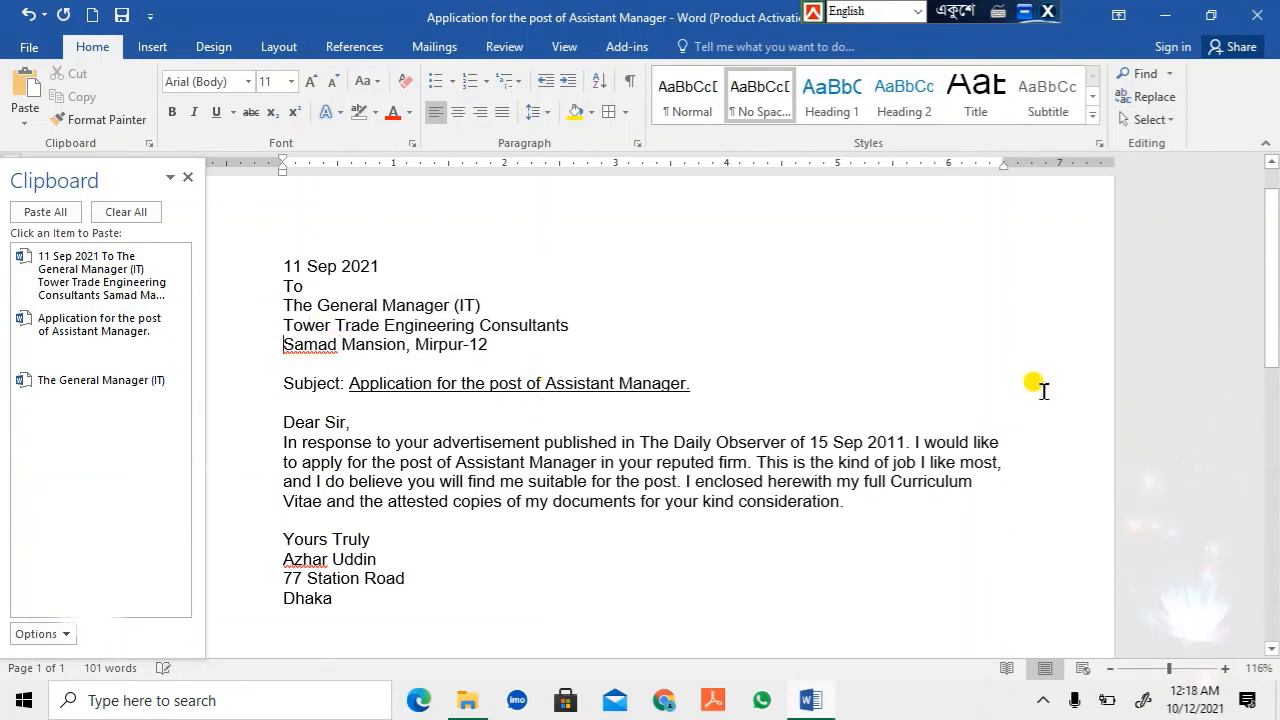
Indent all three recipient address lines together by two levels, to the 1-inch mark.
{"action": "left_click_drag", "start_coordinate": [283, 308], "coordinate": [517, 340]}
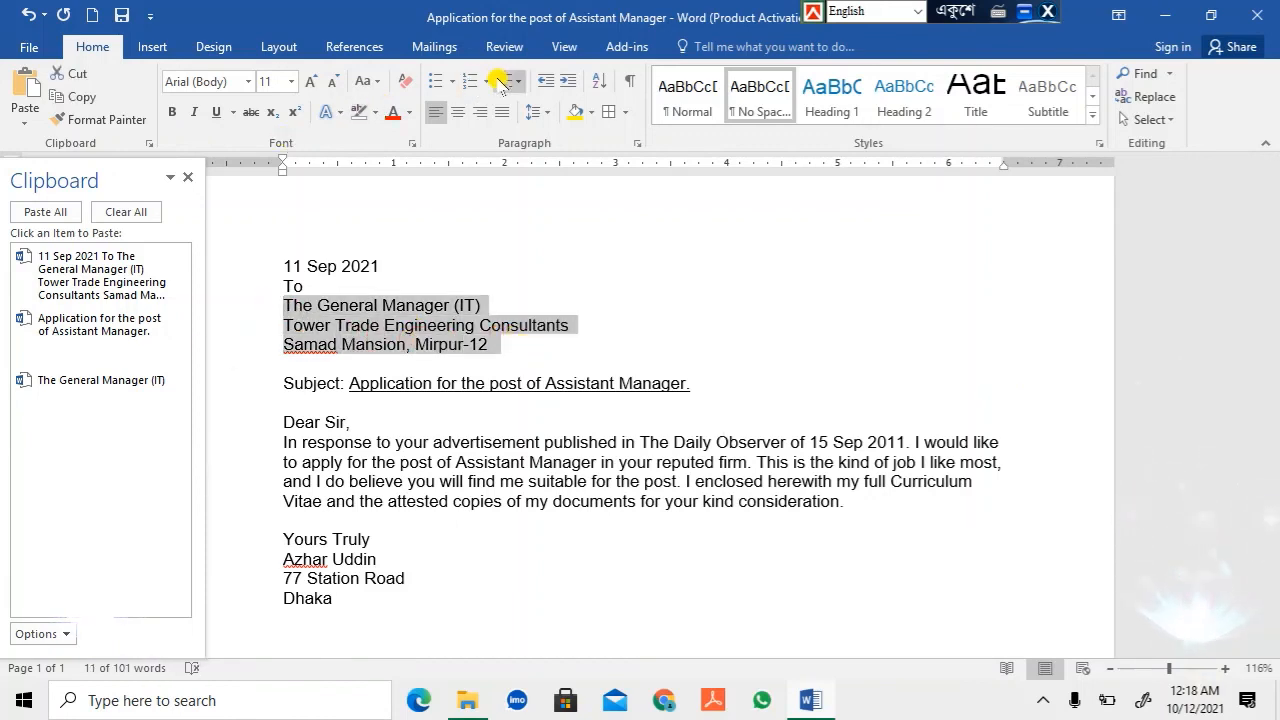
{"action": "key", "text": "Tab"}
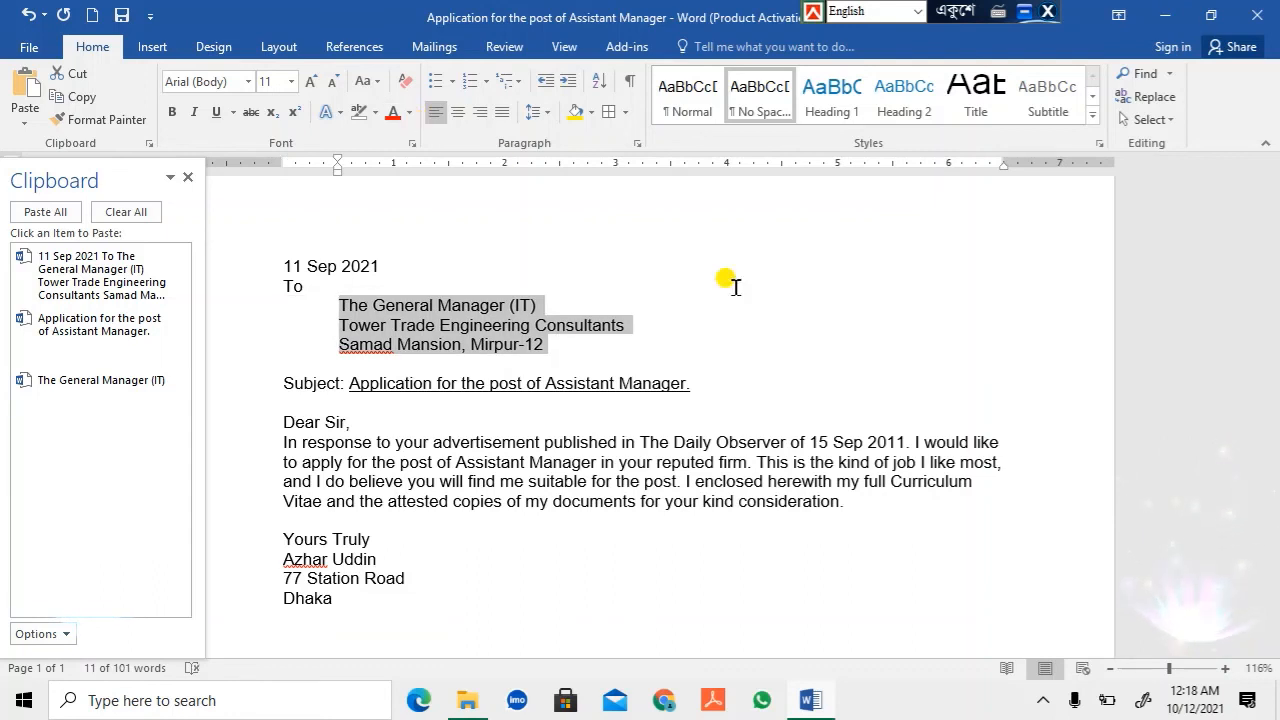
{"action": "key", "text": "Tab"}
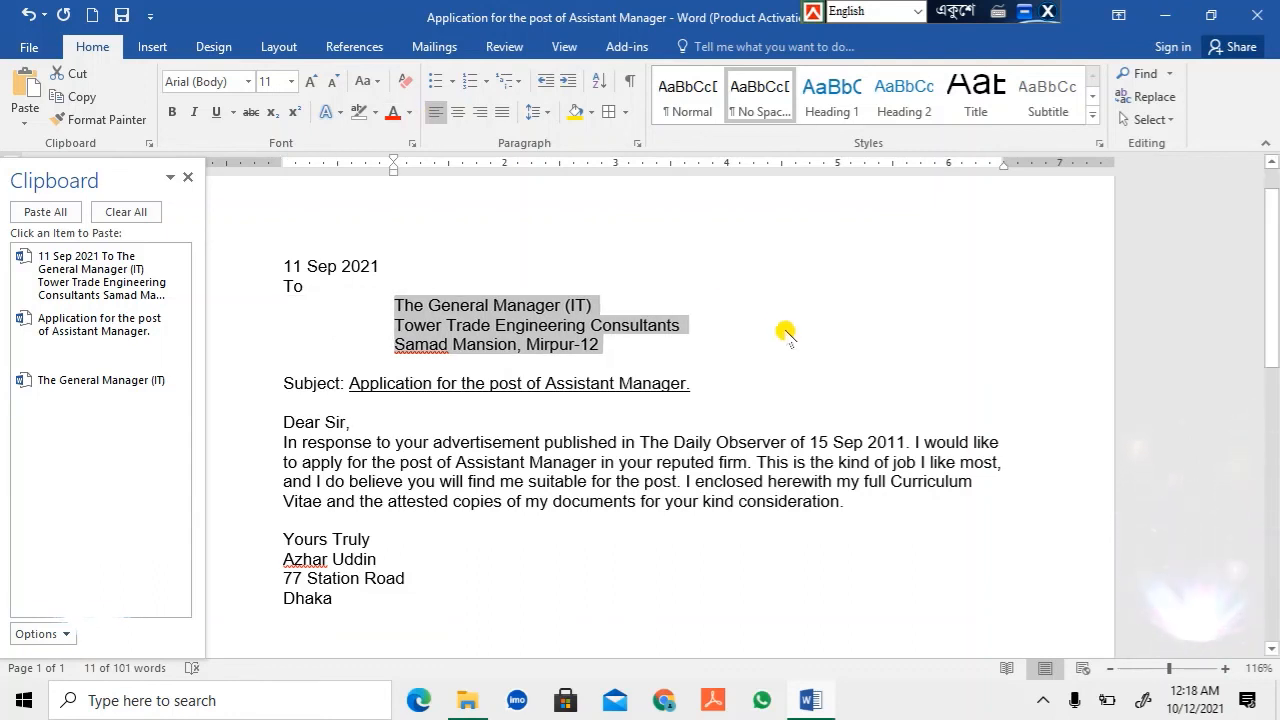
{"action": "left_click", "coordinate": [780, 332]}
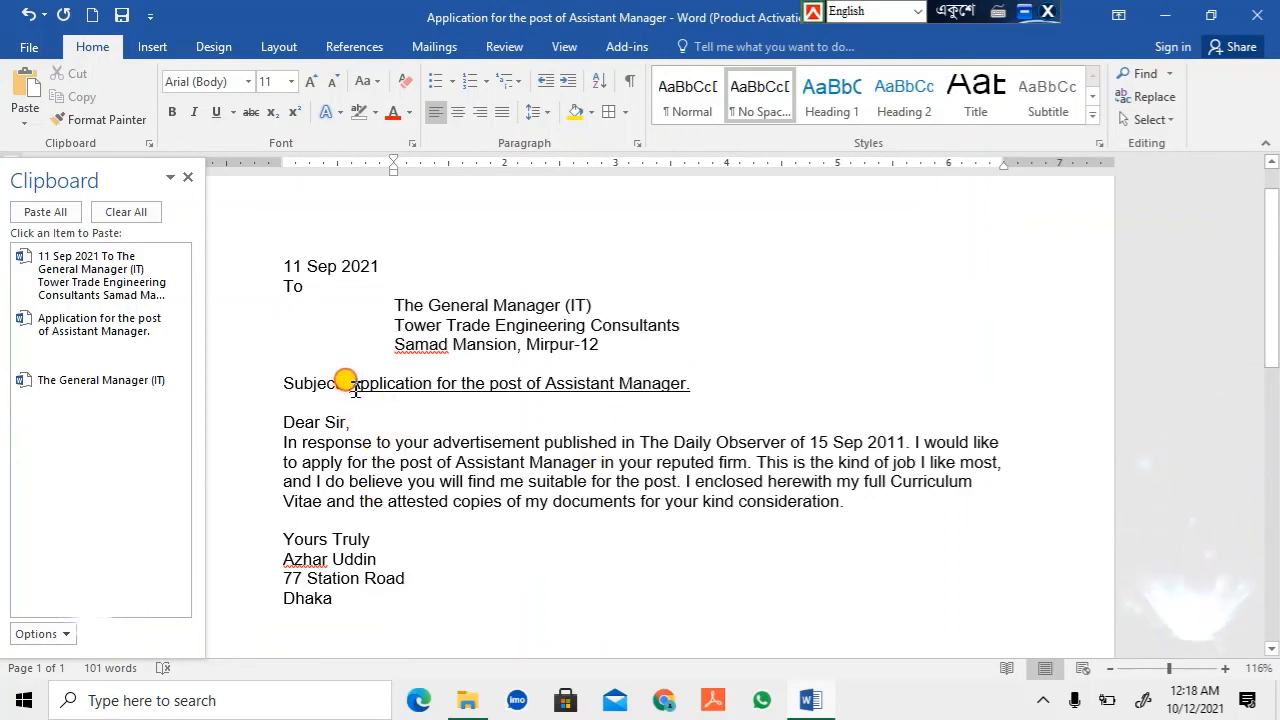
Try pasting the copied letter over the word Application in the Subject line, and undo the paste.
{"action": "left_click_drag", "start_coordinate": [347, 388], "coordinate": [423, 390]}
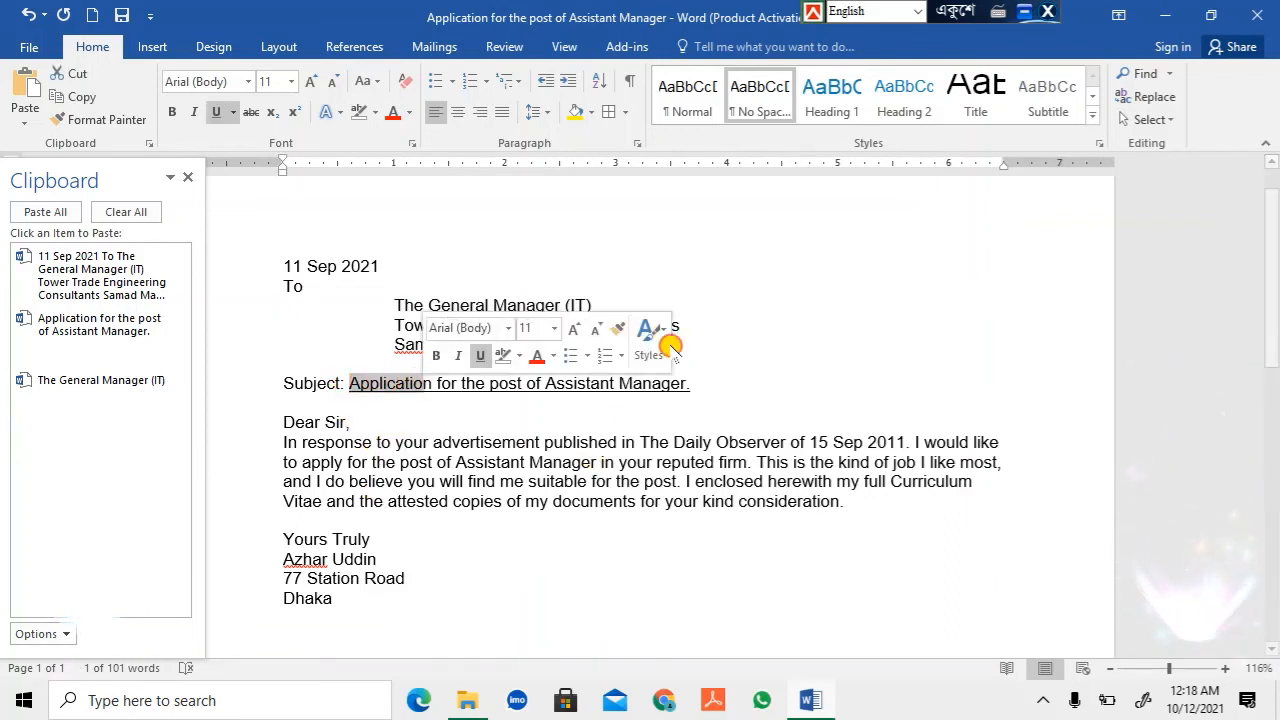
{"action": "right_click", "coordinate": [400, 383]}
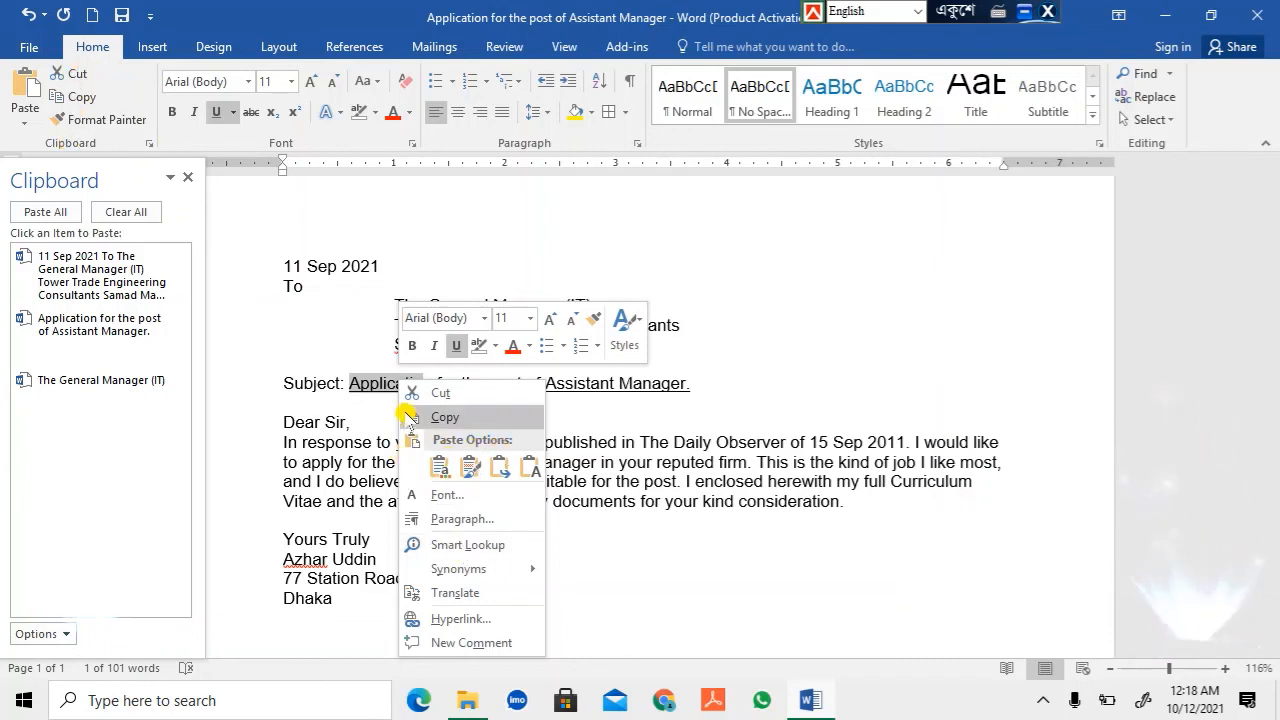
{"action": "left_click", "coordinate": [440, 466]}
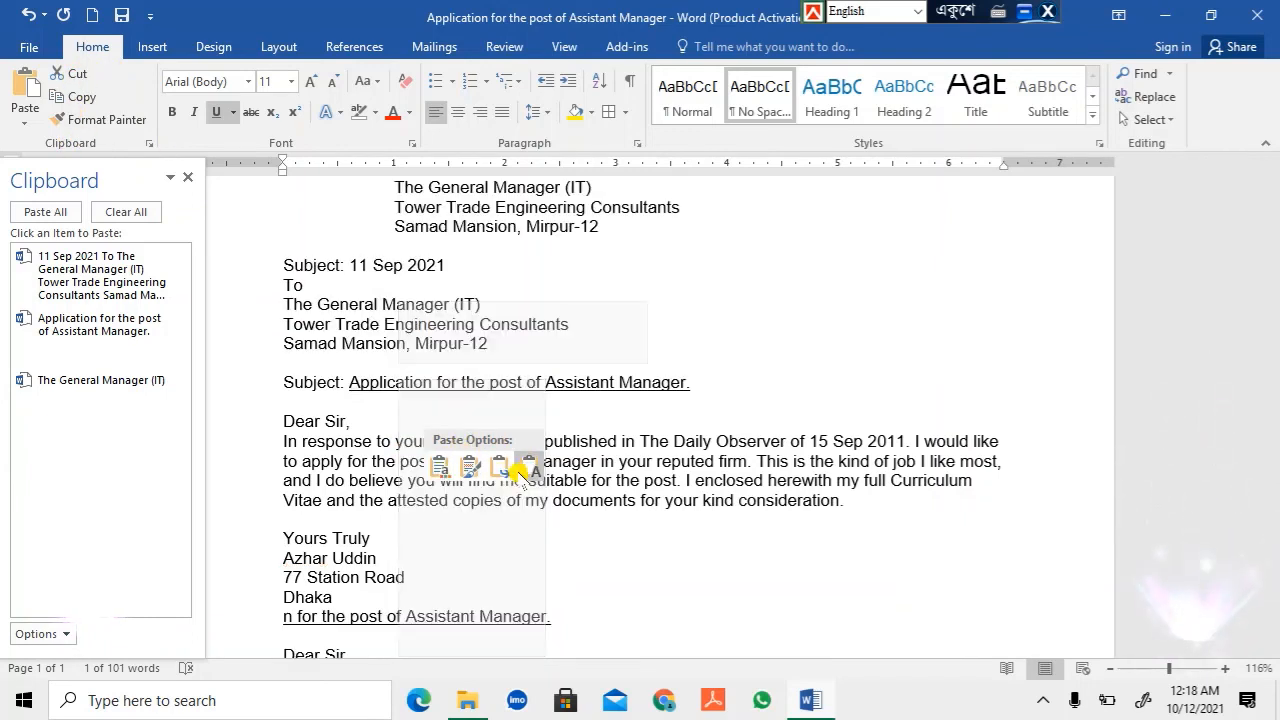
{"action": "key", "text": "ctrl+z"}
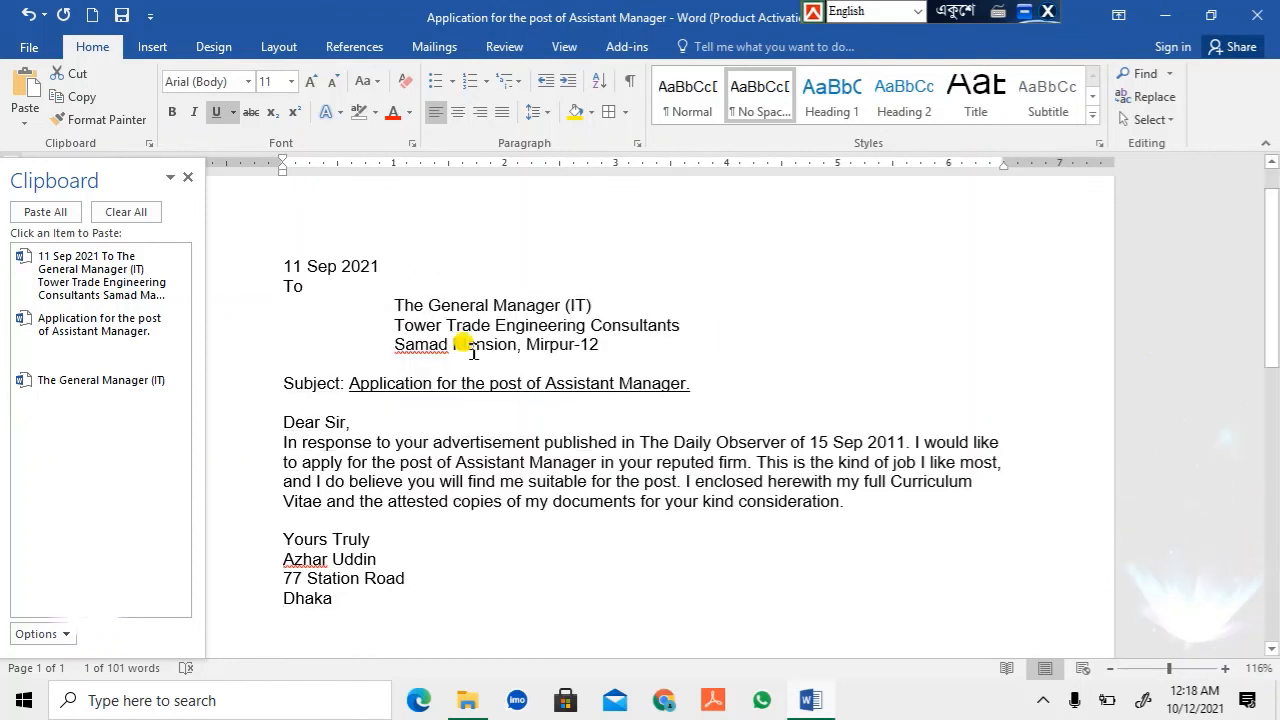
Copy the line "The General Manager (IT)" and paste it below Dhaka at the letter's end, keeping source formatting.
{"action": "left_click", "coordinate": [400, 306]}
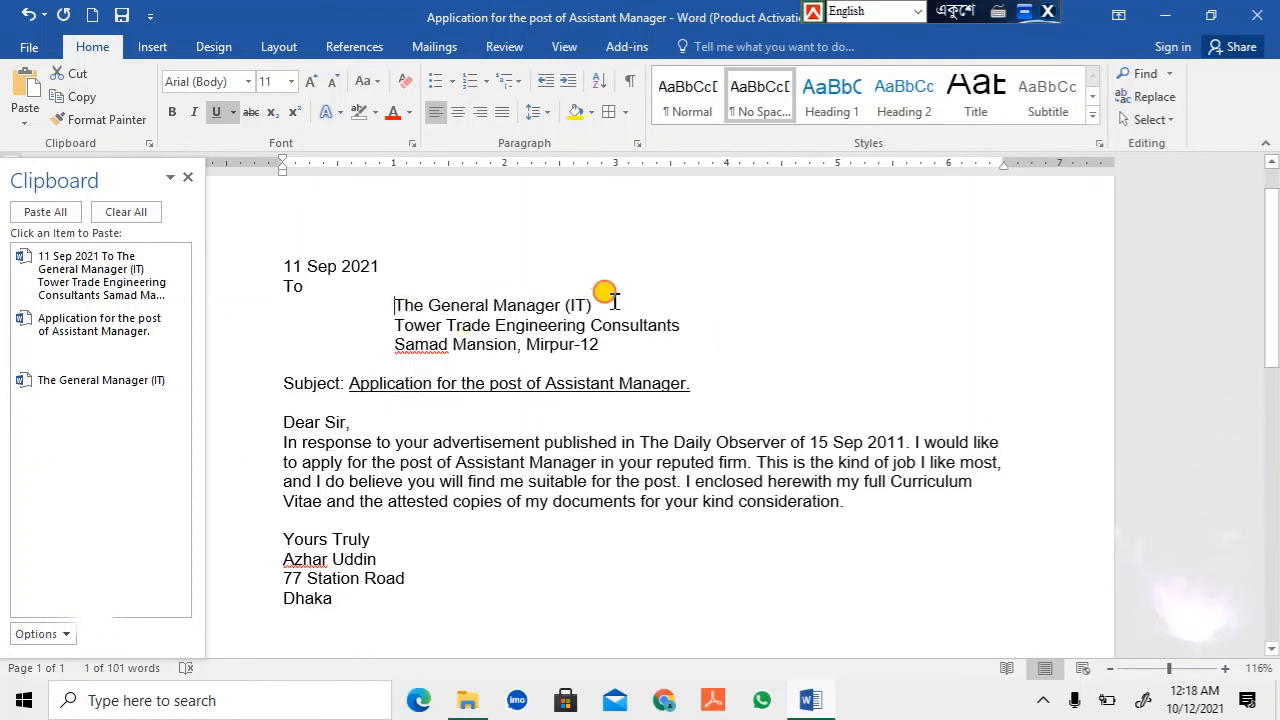
{"action": "left_click", "coordinate": [604, 304], "text": "shift"}
{"action": "right_click", "coordinate": [566, 304]}
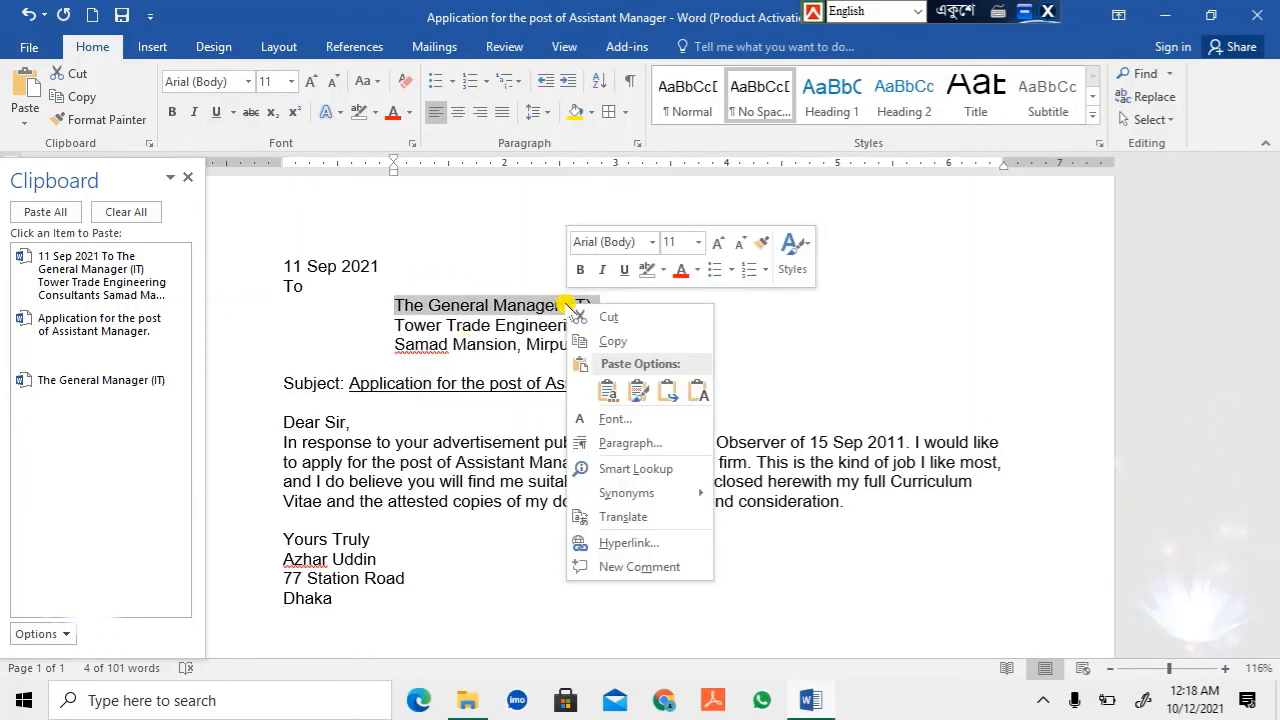
{"action": "left_click", "coordinate": [614, 342]}
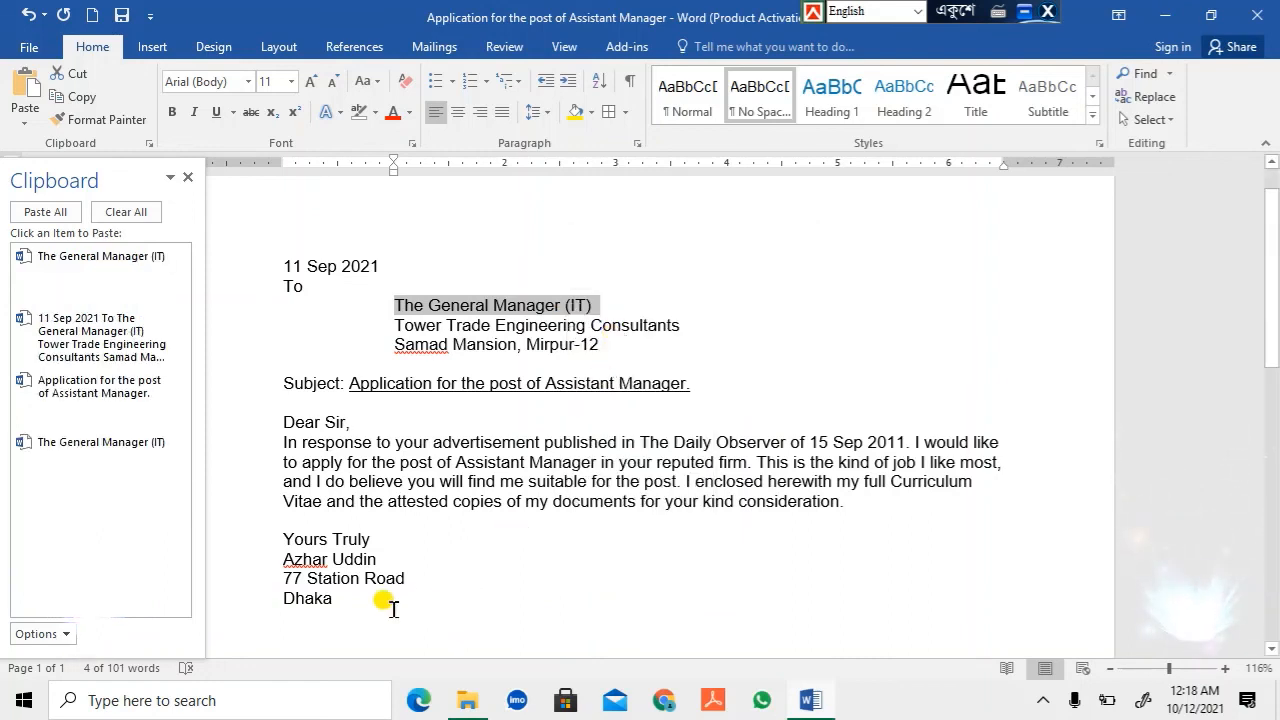
{"action": "left_click", "coordinate": [338, 622]}
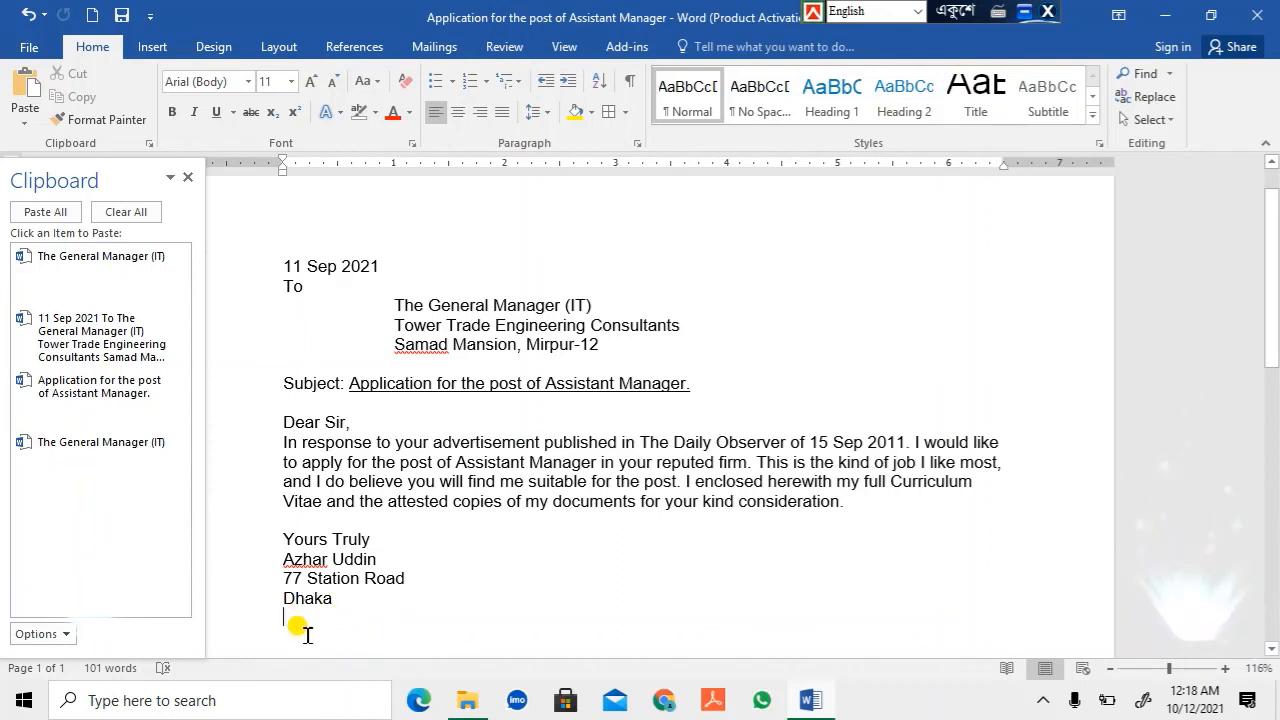
{"action": "right_click", "coordinate": [300, 628]}
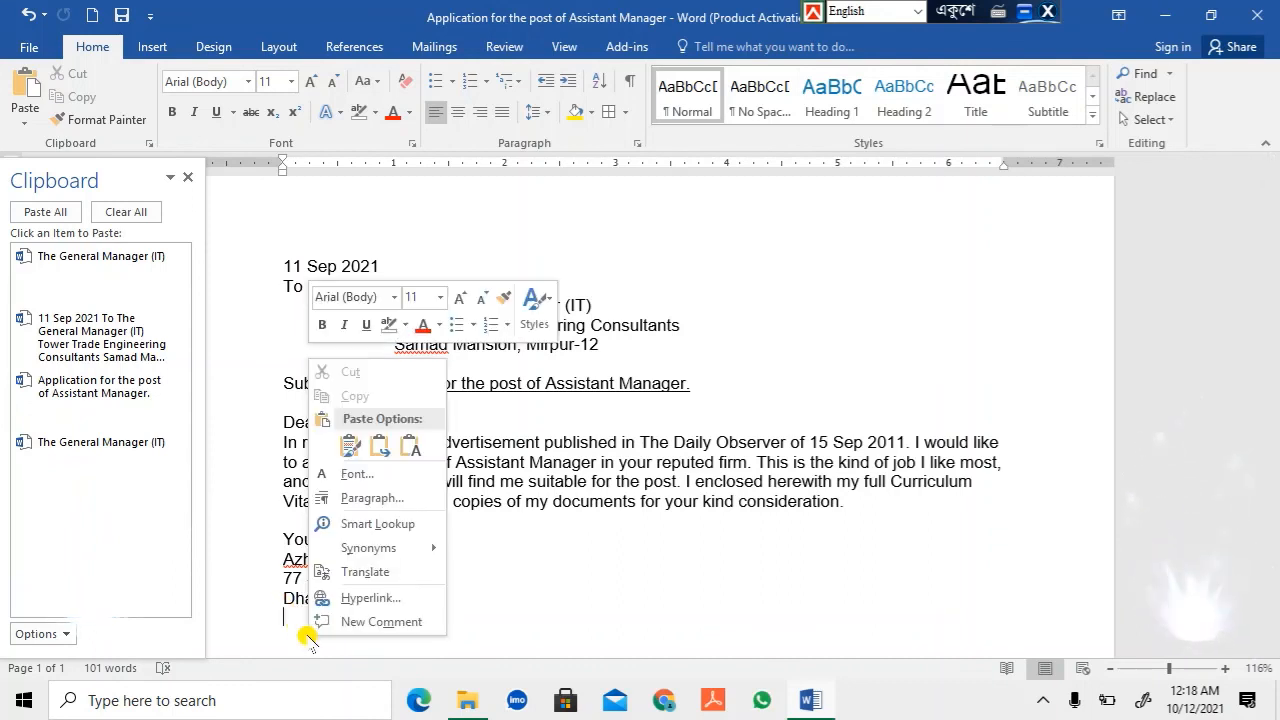
{"action": "left_click", "coordinate": [352, 447]}
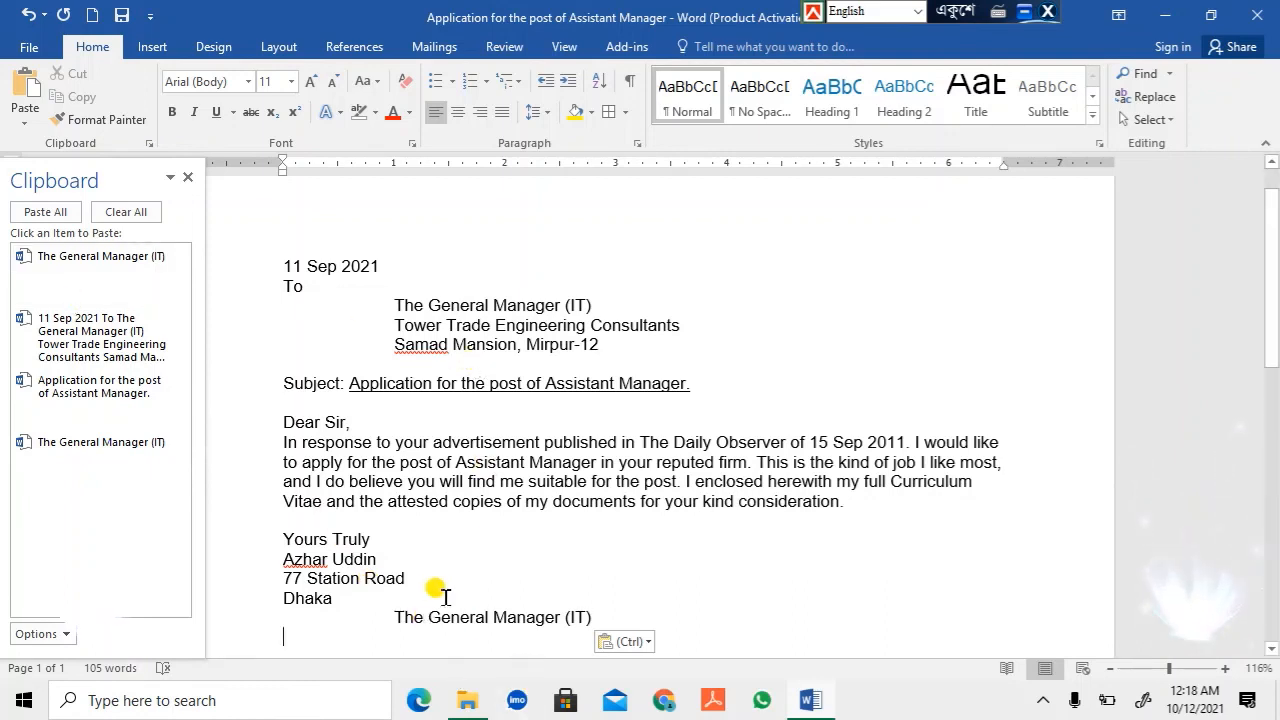
Place a copy of the bottom "The General Manager (IT)" line directly under the Subject line, and delete that copy.
{"action": "left_click_drag", "start_coordinate": [396, 617], "coordinate": [607, 610]}
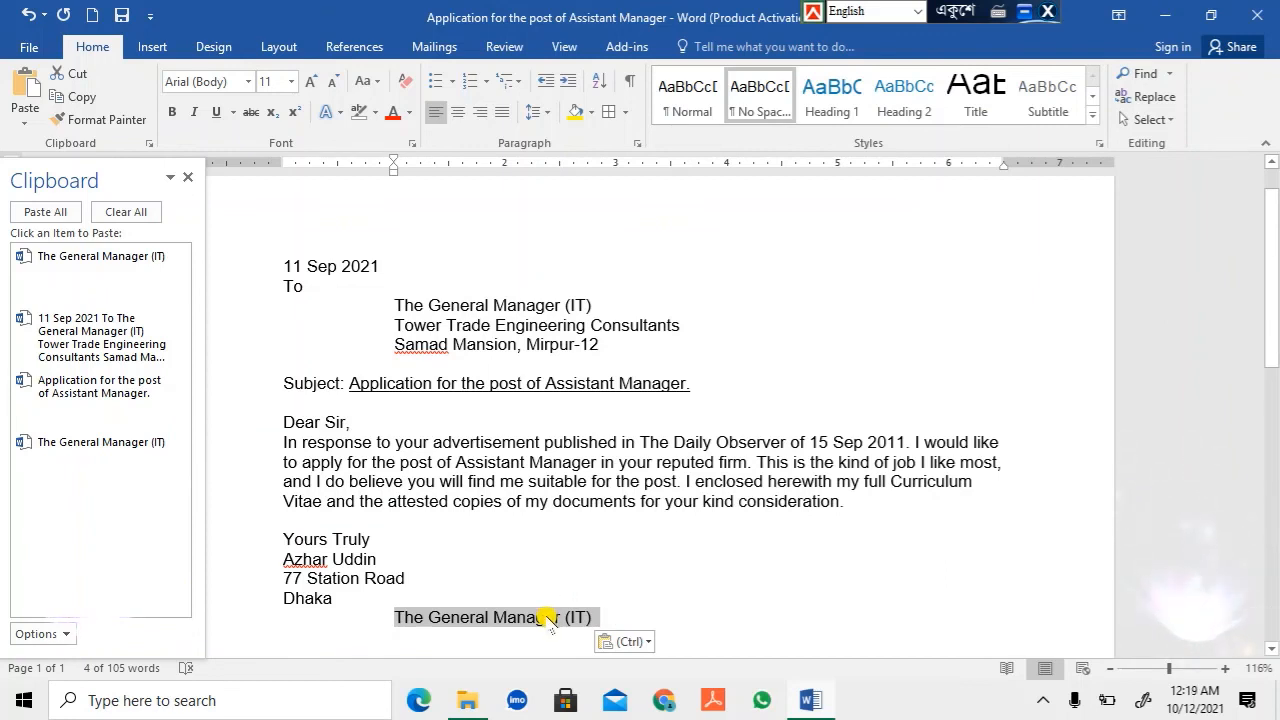
{"action": "left_click_drag", "start_coordinate": [547, 617], "coordinate": [398, 410]}
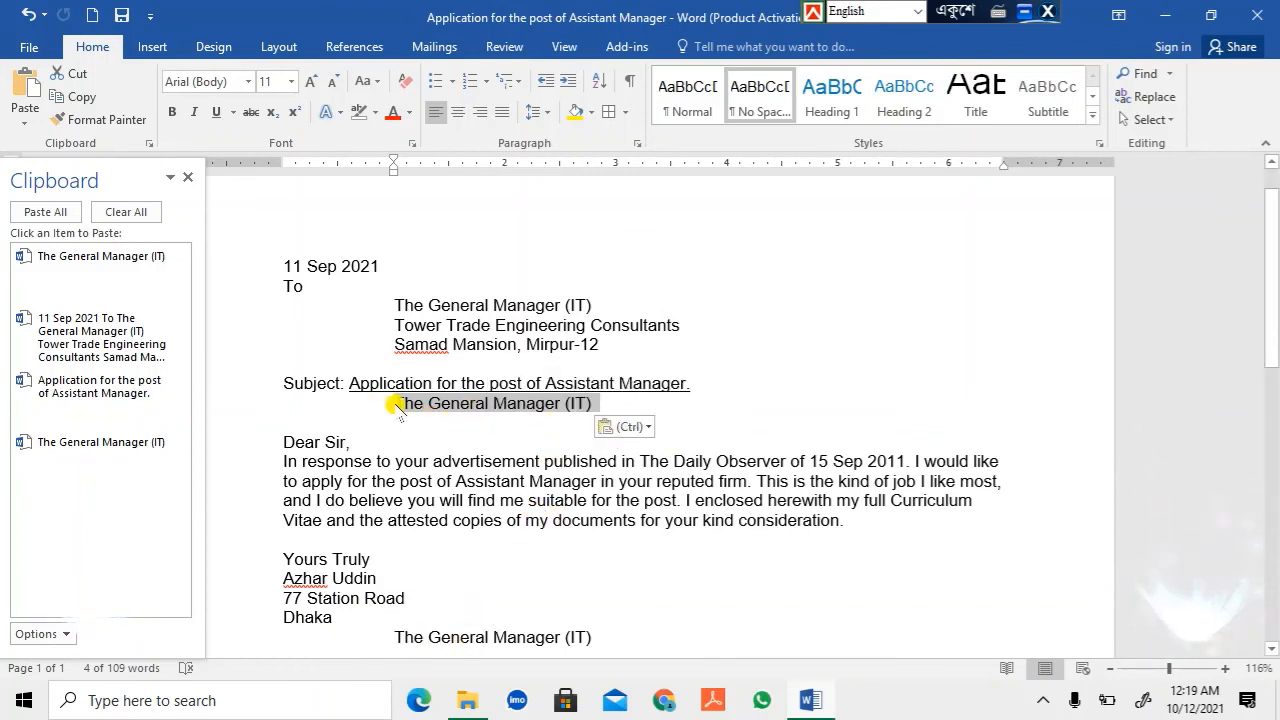
{"action": "key", "text": "Delete"}
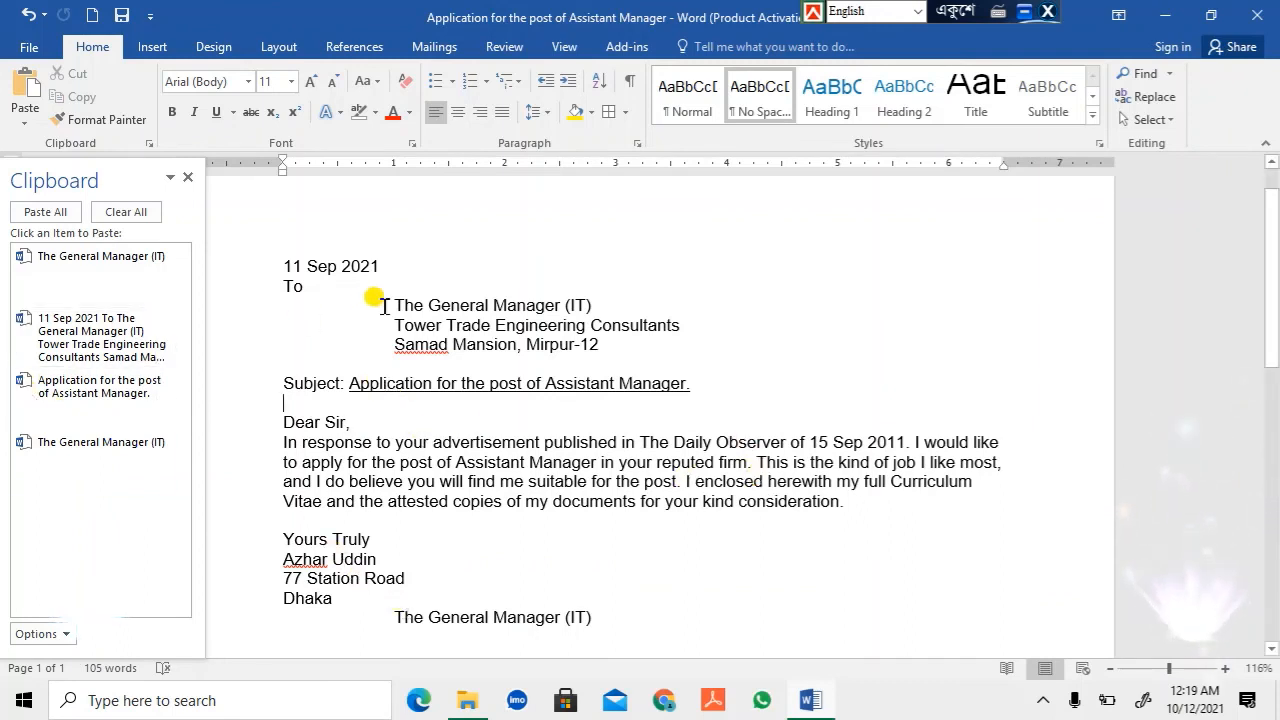
Move "The General Manager (IT)" from the recipient address to the end of the letter, below its pasted copy.
{"action": "left_click_drag", "start_coordinate": [389, 305], "coordinate": [620, 298]}
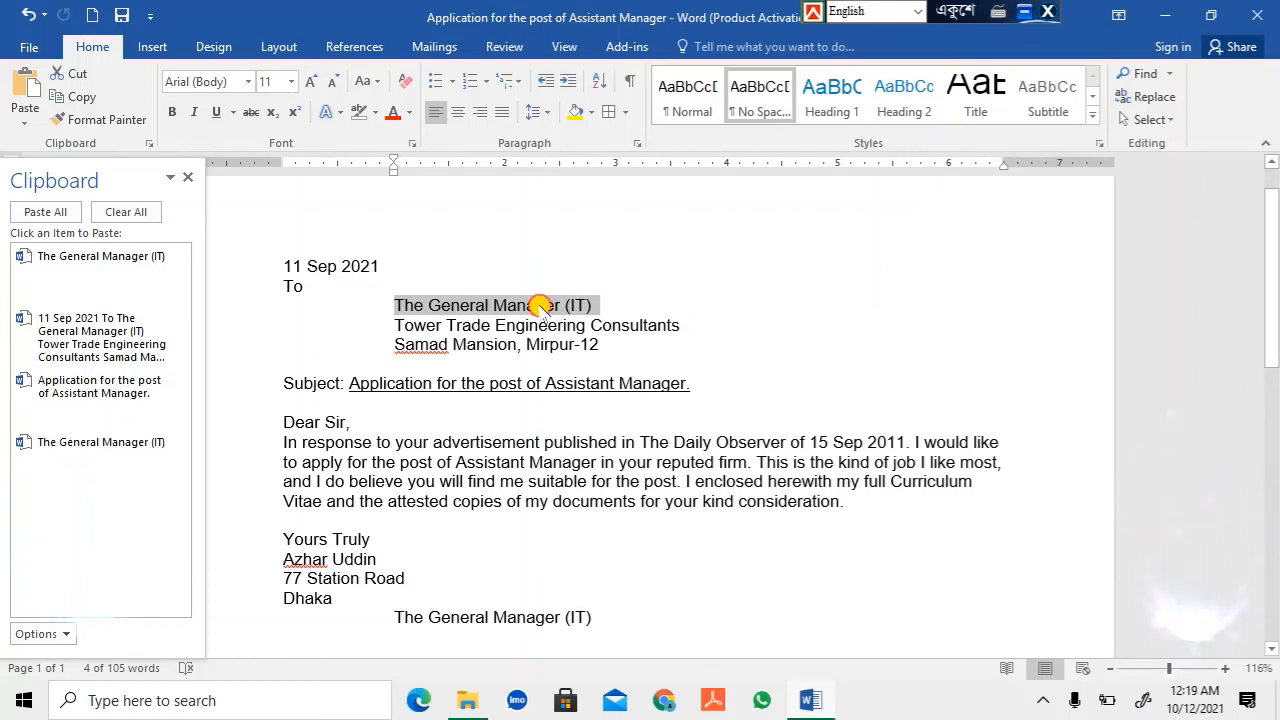
{"action": "left_click_drag", "start_coordinate": [541, 305], "coordinate": [343, 563]}
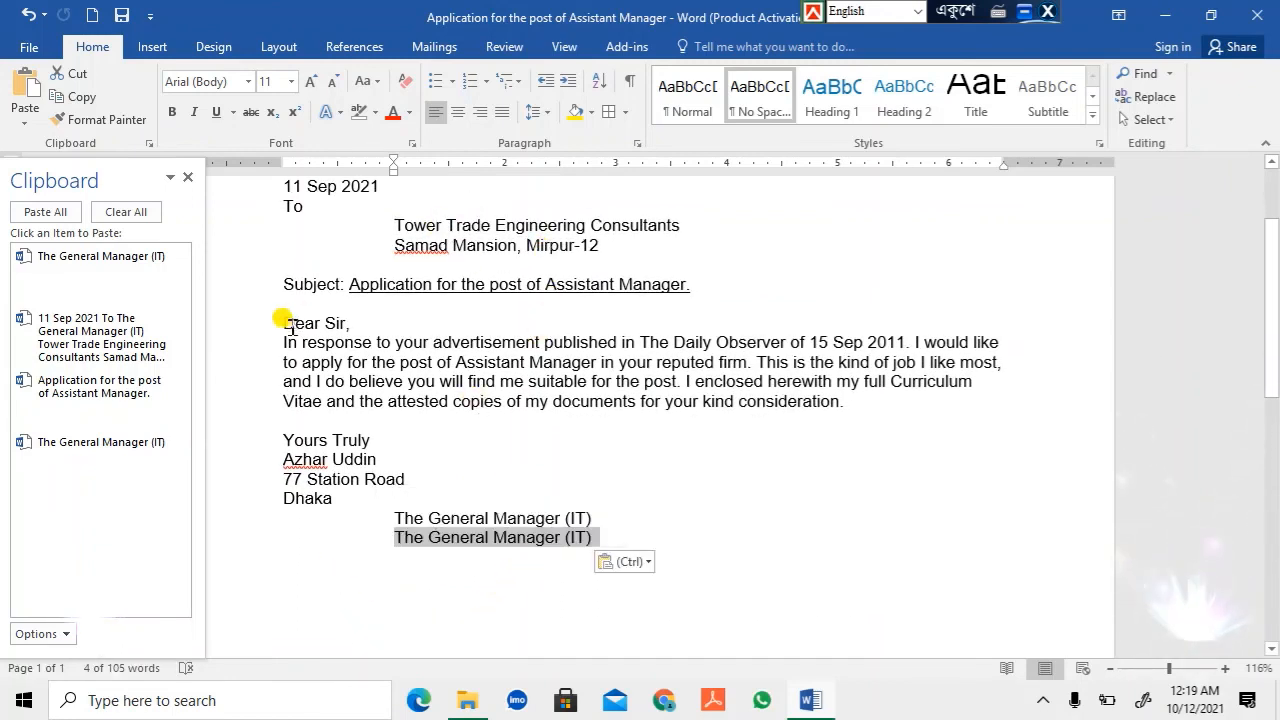
{"action": "scroll", "coordinate": [922, 430], "scroll_direction": "up", "scroll_amount": 2}
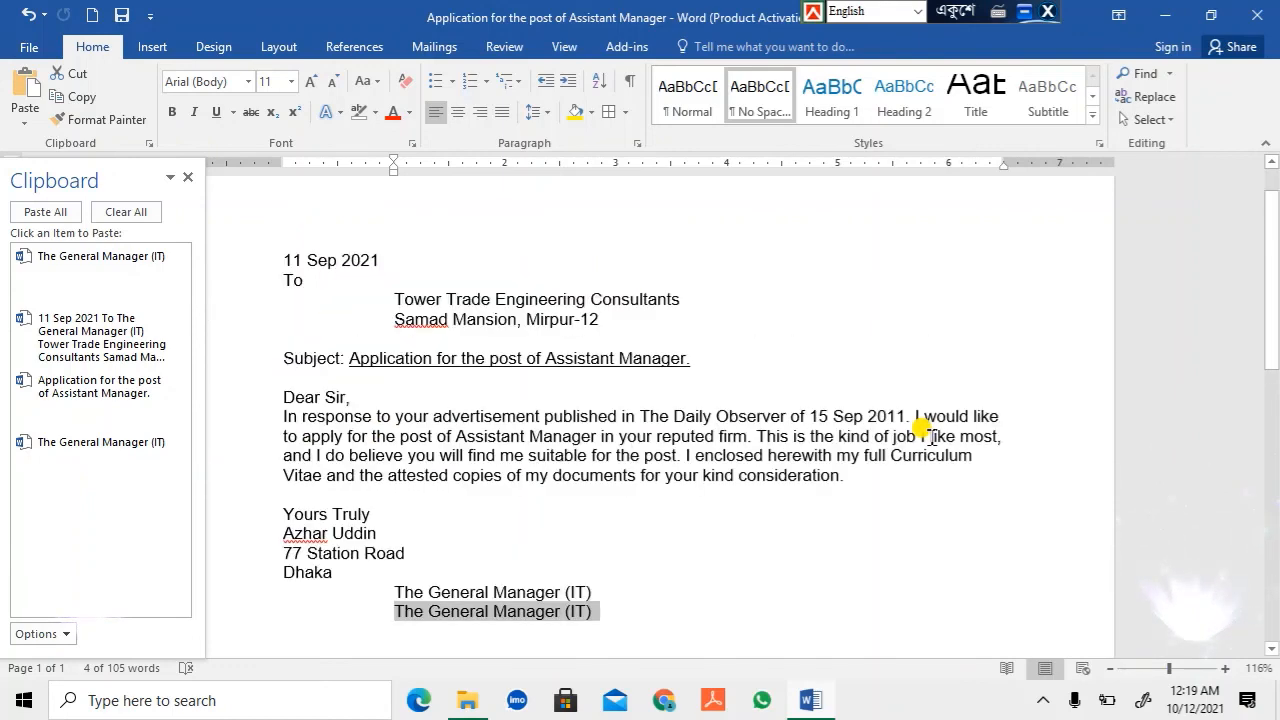
{"action": "scroll", "coordinate": [931, 437], "scroll_direction": "up", "scroll_amount": 2}
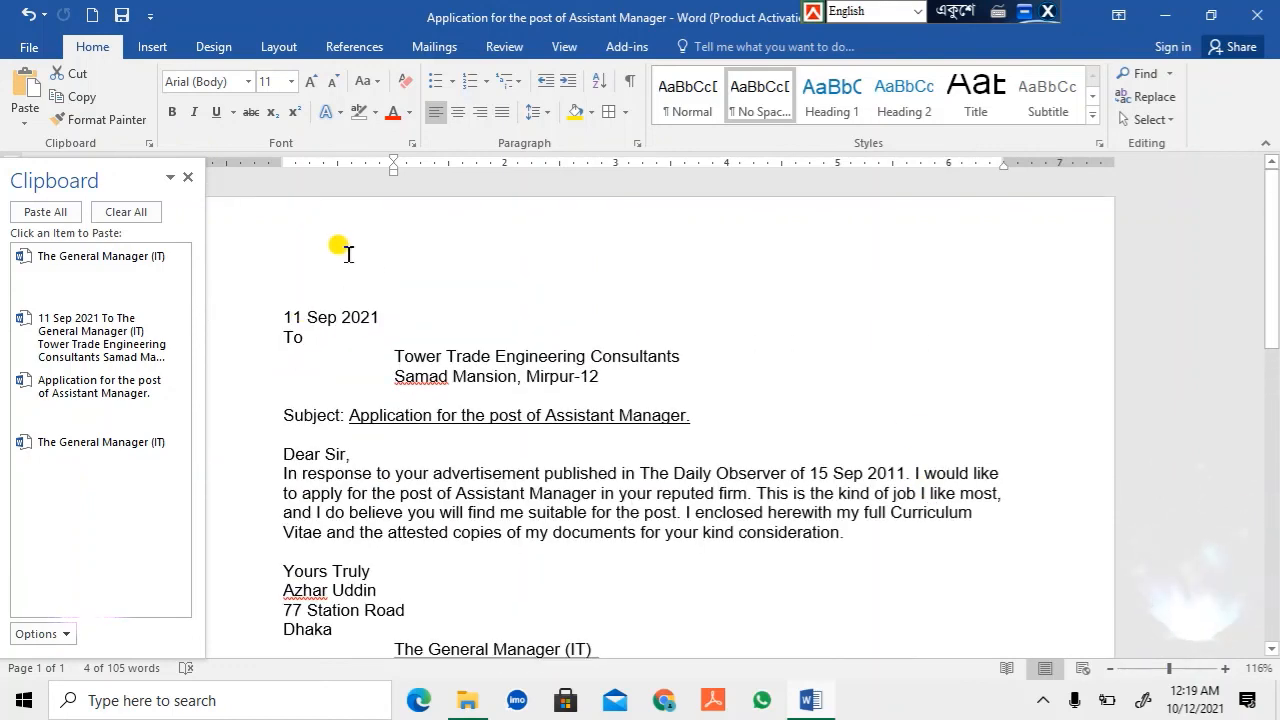
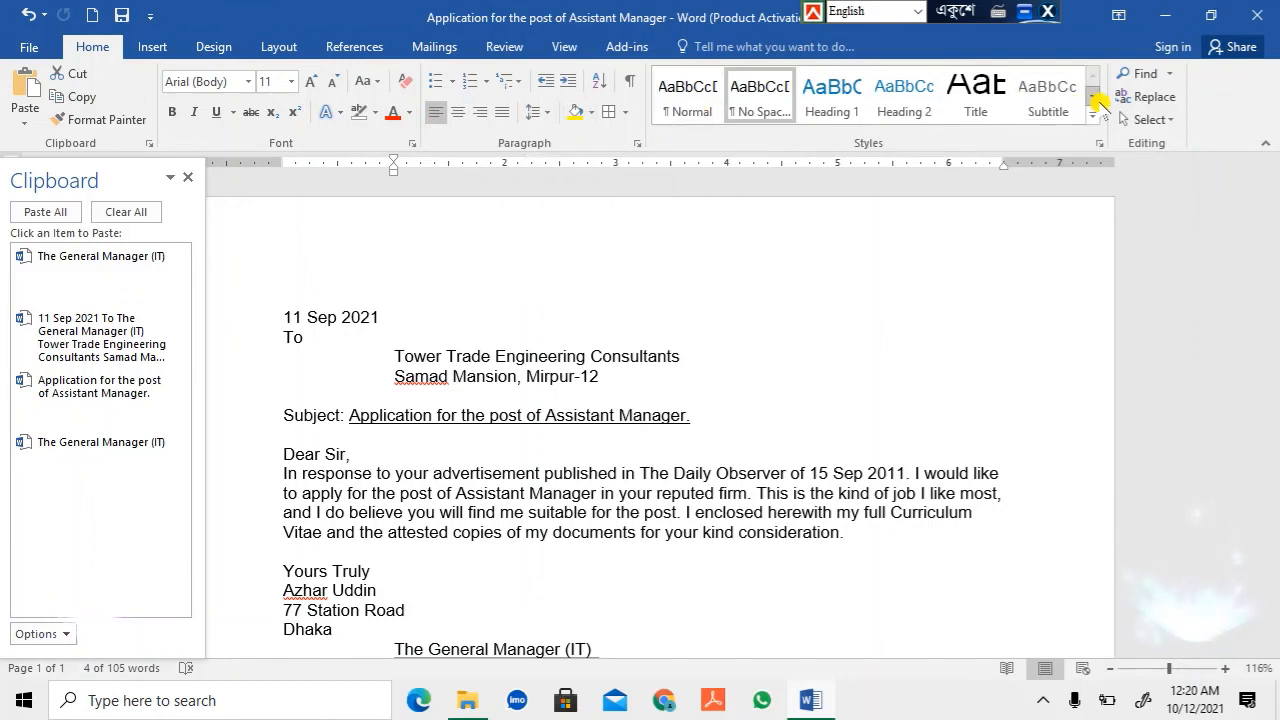
Try the Heading 1 style on the last "The General Manager (IT)" line, and set it back to No Spacing.
{"action": "left_click", "coordinate": [160, 47]}
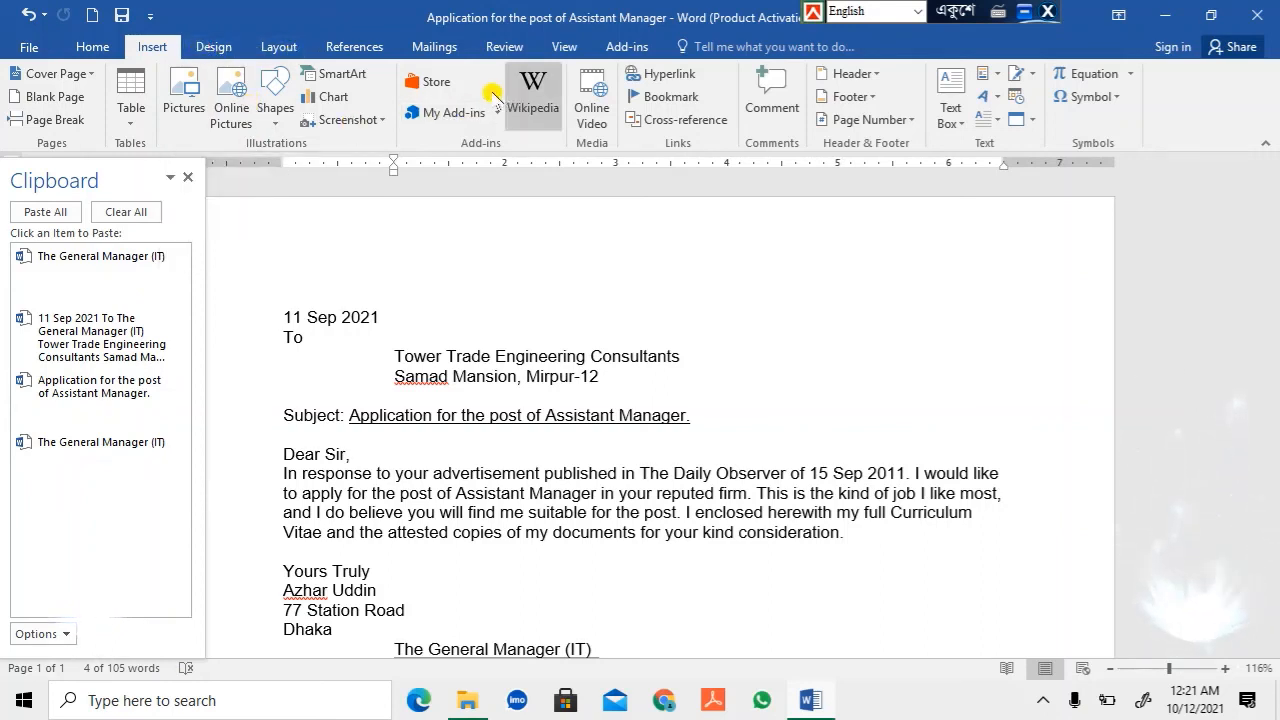
{"action": "left_click", "coordinate": [92, 48]}
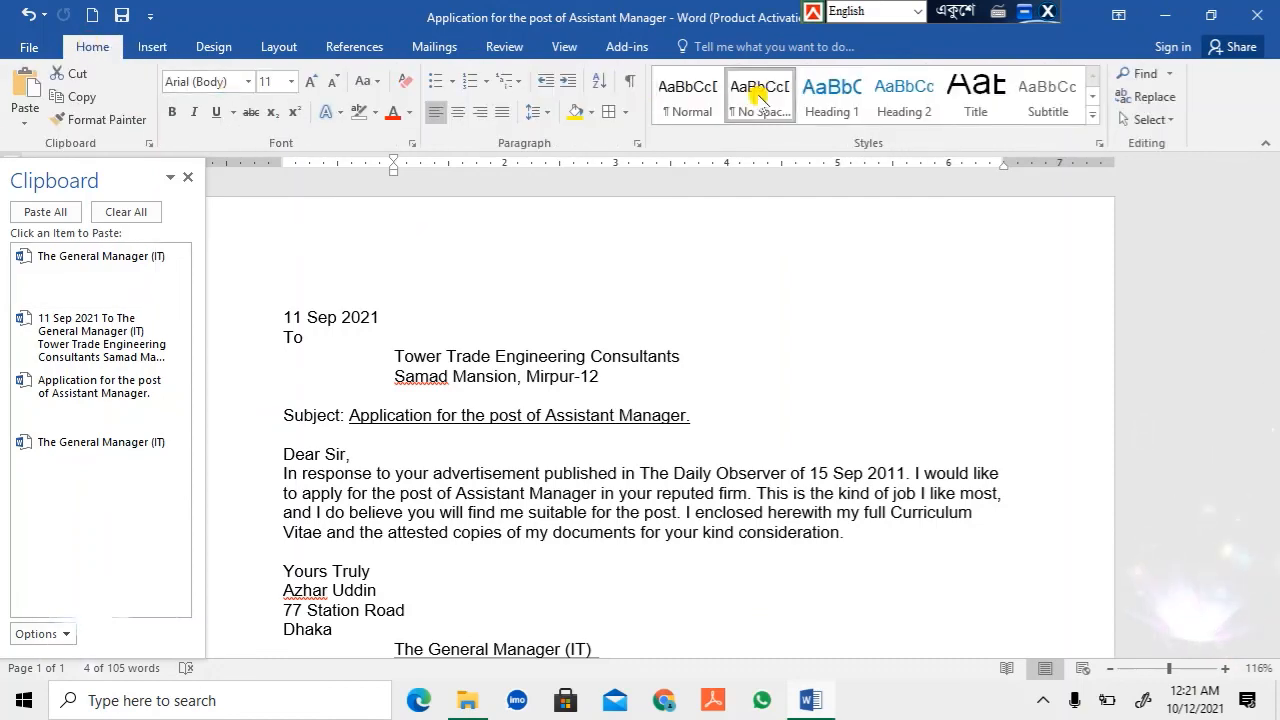
{"action": "left_click", "coordinate": [806, 92]}
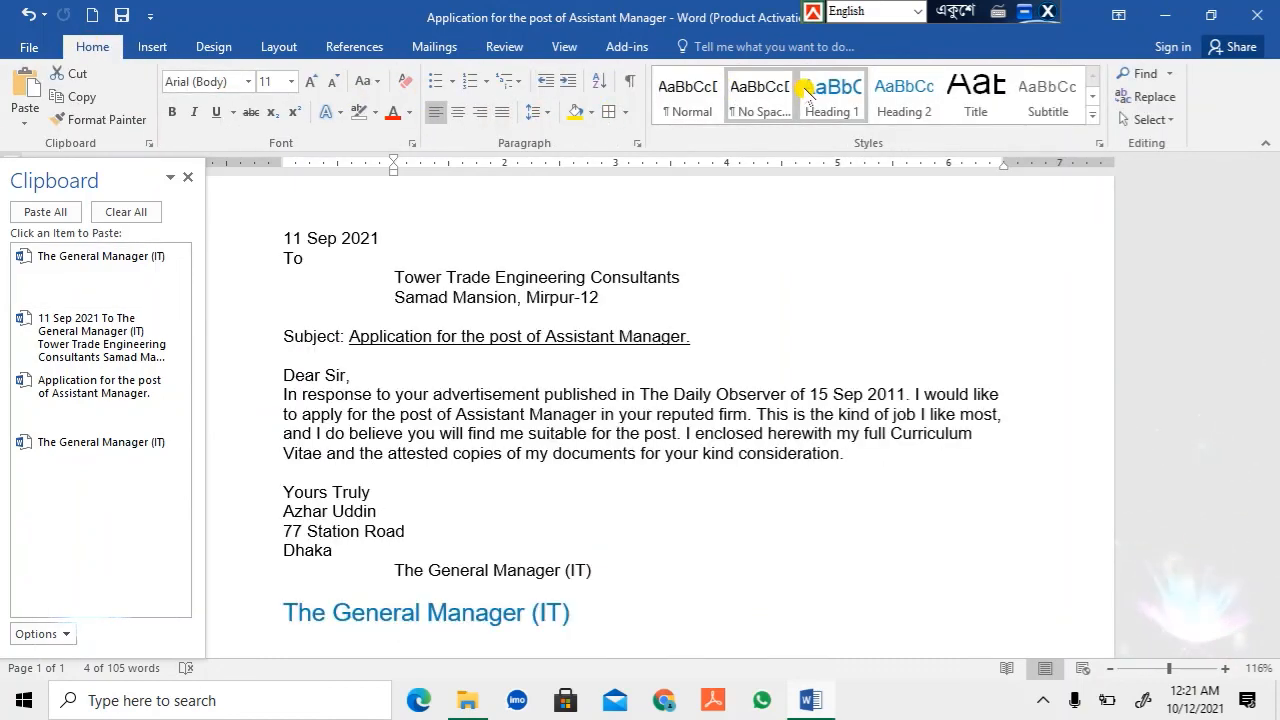
{"action": "left_click", "coordinate": [756, 88]}
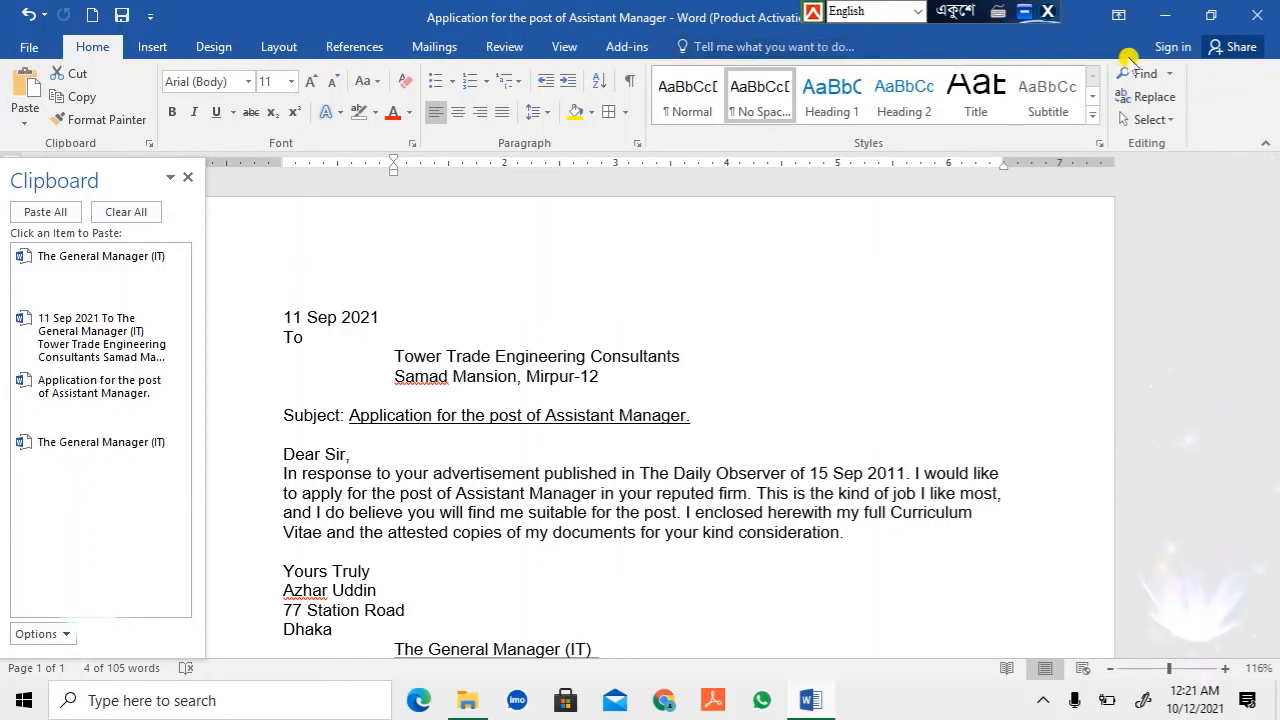
Close the Clipboard pane and save the application letter.
{"action": "left_click", "coordinate": [188, 175]}
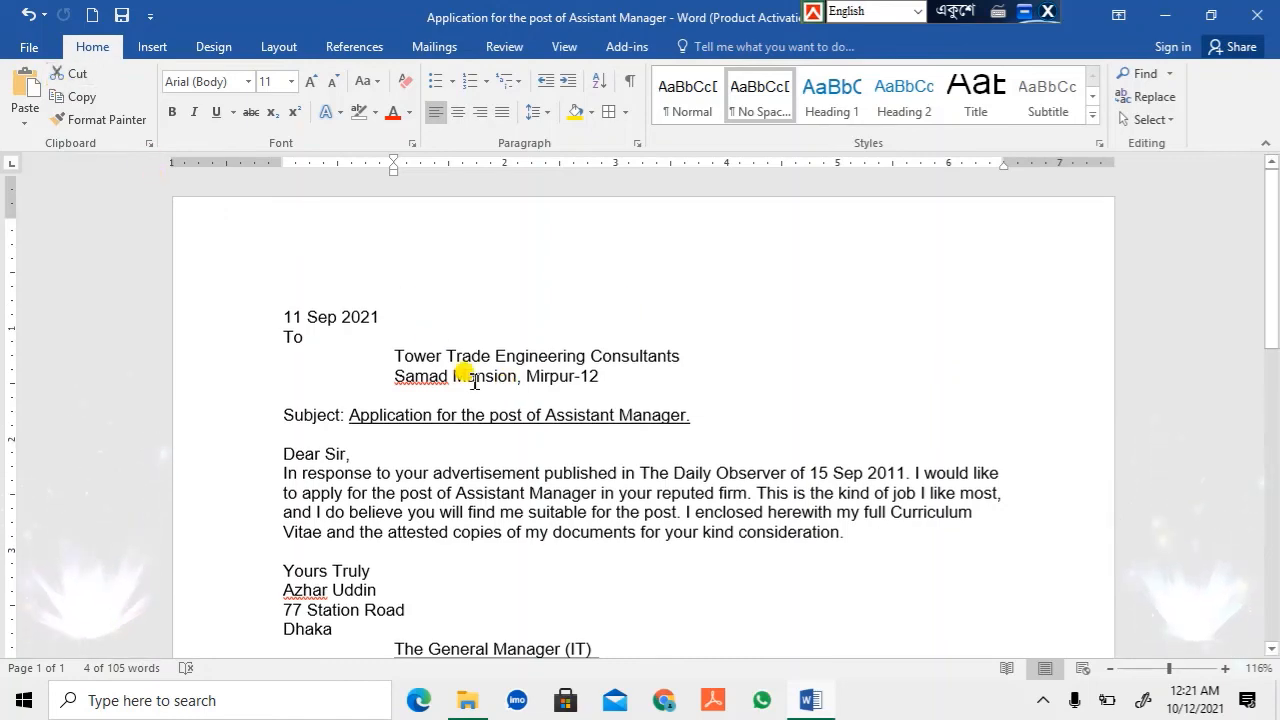
{"action": "scroll", "coordinate": [472, 380], "scroll_direction": "down", "scroll_amount": 5}
{"action": "scroll", "coordinate": [472, 380], "scroll_direction": "up", "scroll_amount": 5}
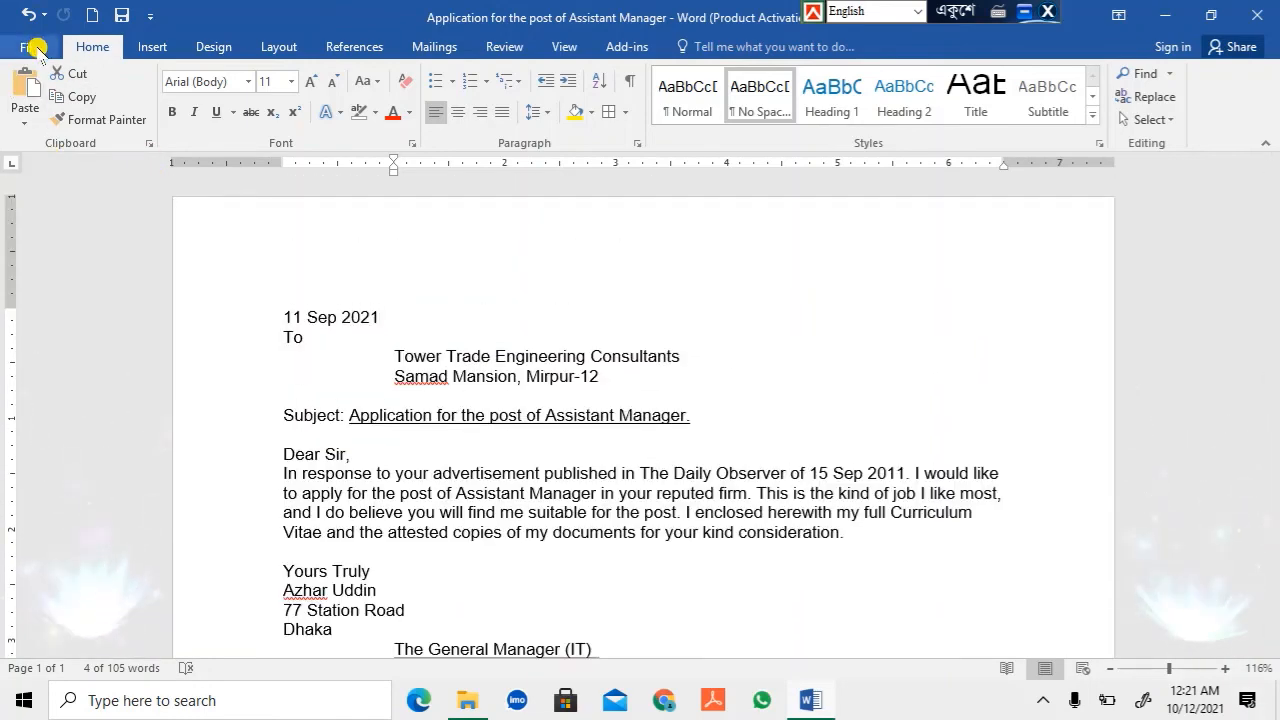
{"action": "left_click", "coordinate": [120, 15]}
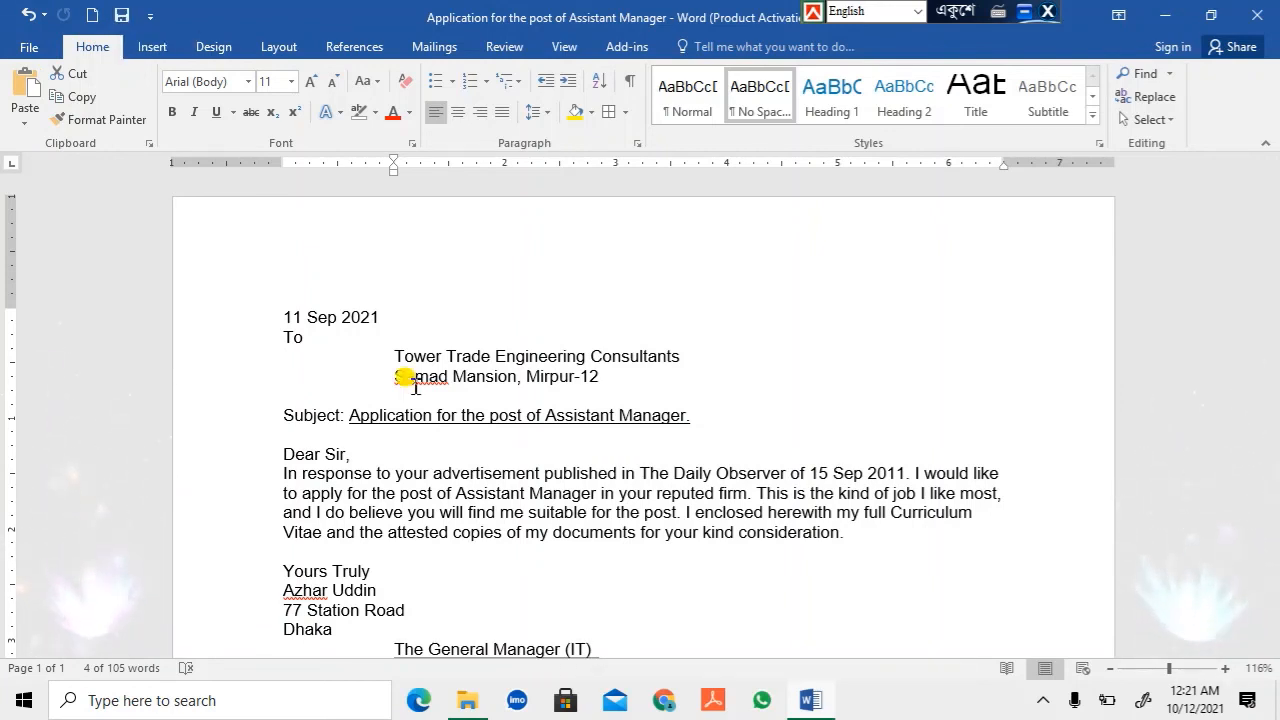
Begin exporting the letter as a PDF/XPS document, keeping PDF as the file type.
{"action": "left_click", "coordinate": [31, 47]}
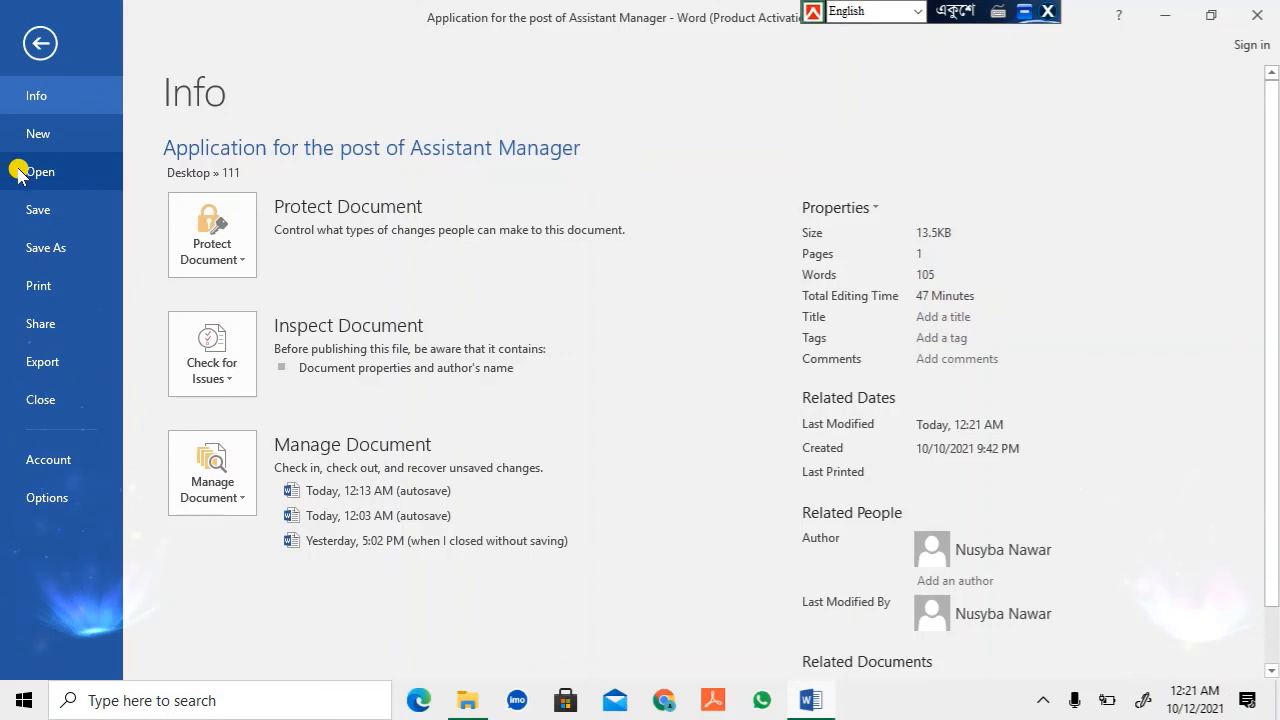
{"action": "left_click", "coordinate": [46, 250]}
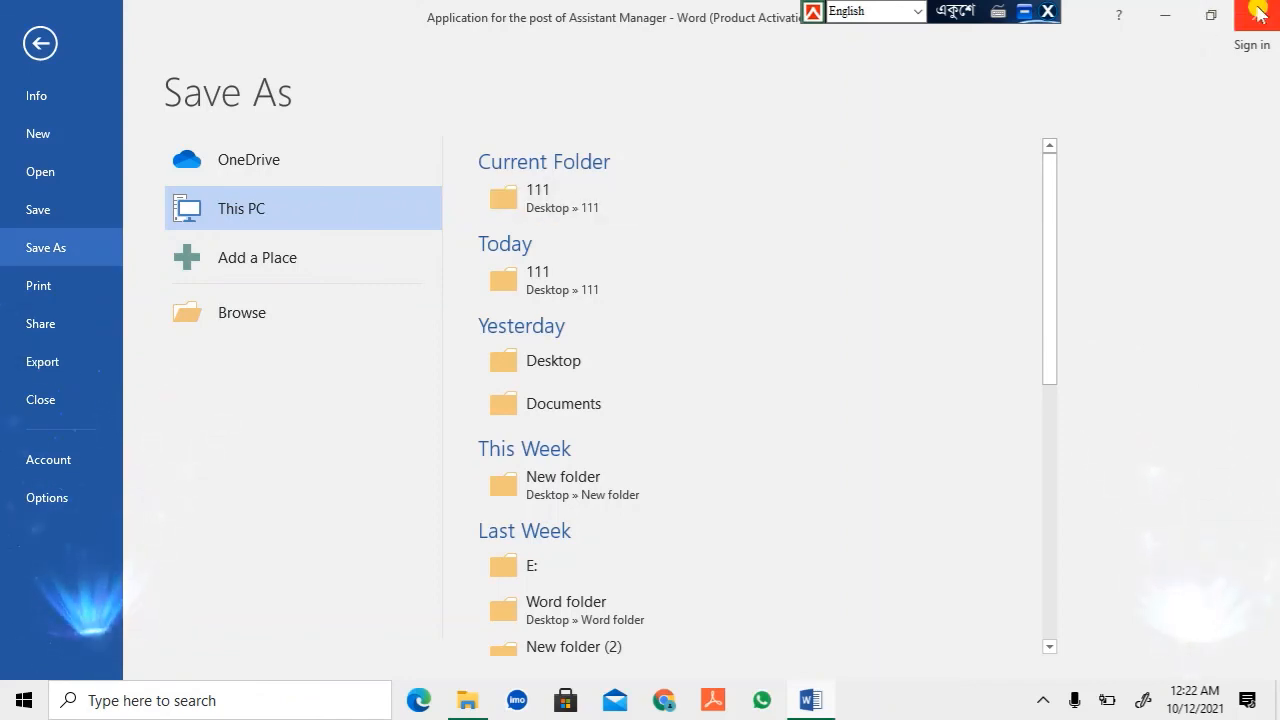
{"action": "left_click", "coordinate": [57, 363]}
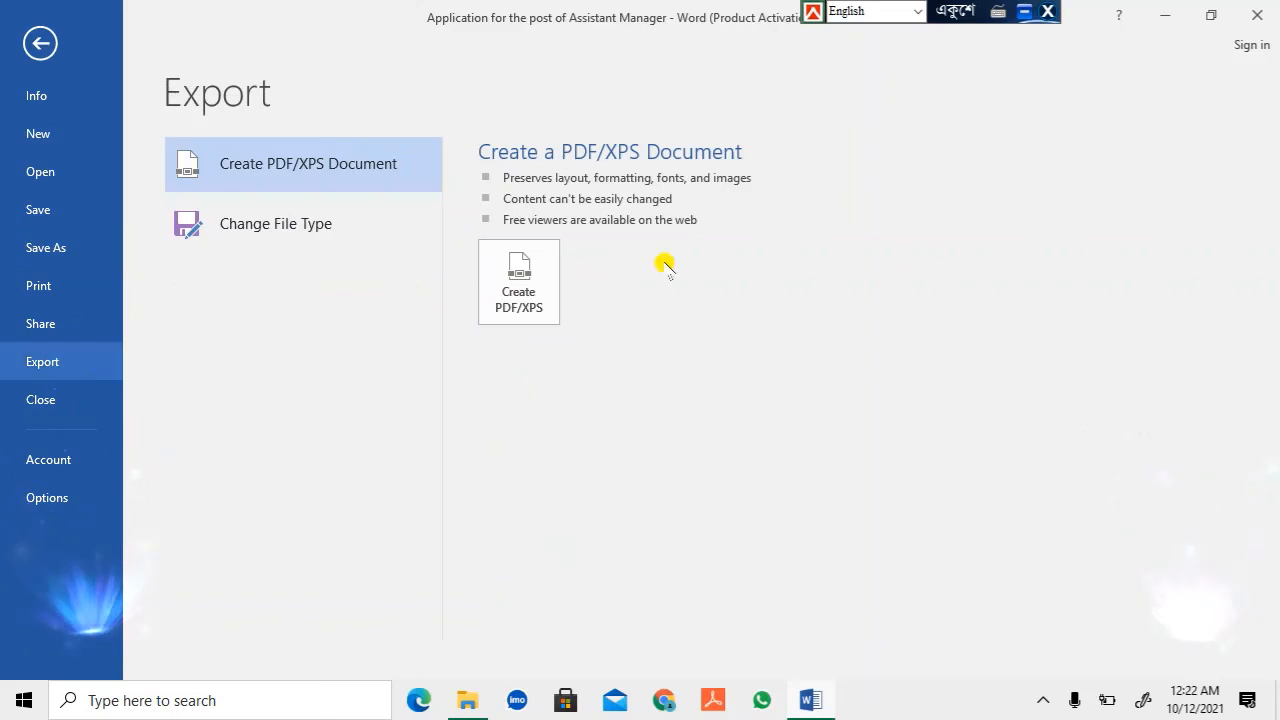
{"action": "left_click", "coordinate": [521, 292]}
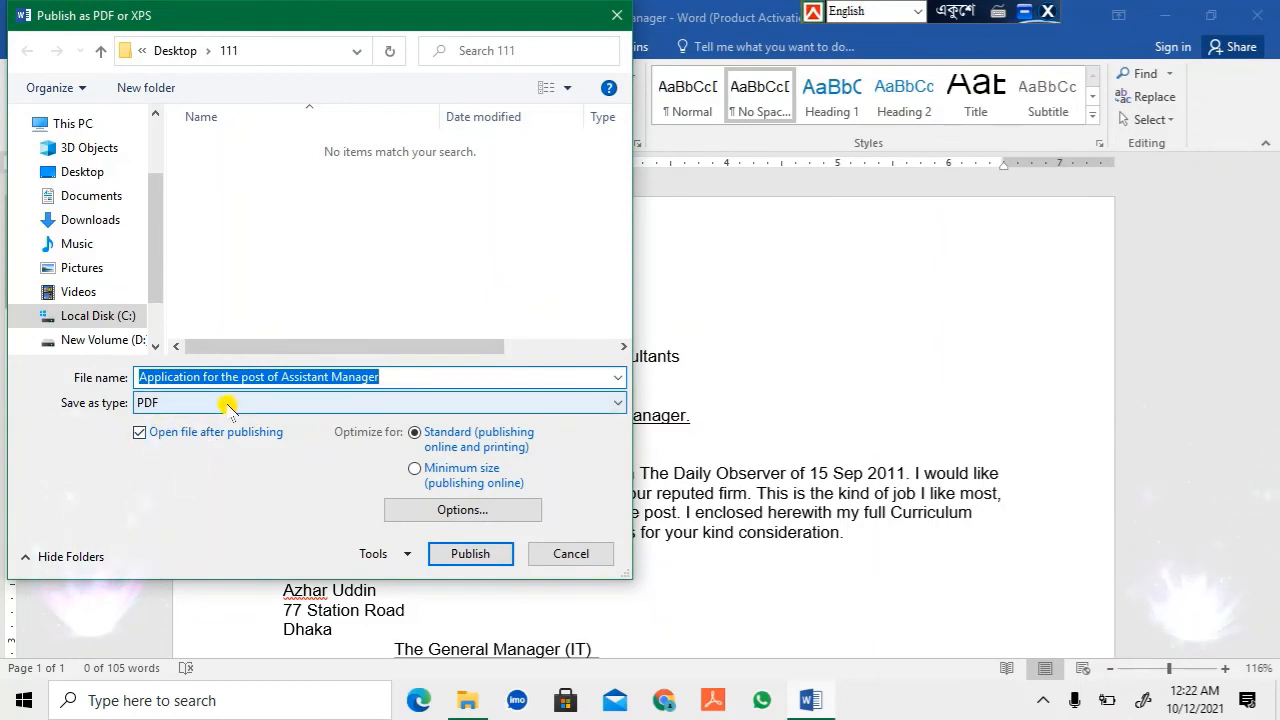
{"action": "left_click", "coordinate": [598, 398]}
{"action": "left_click", "coordinate": [605, 398]}
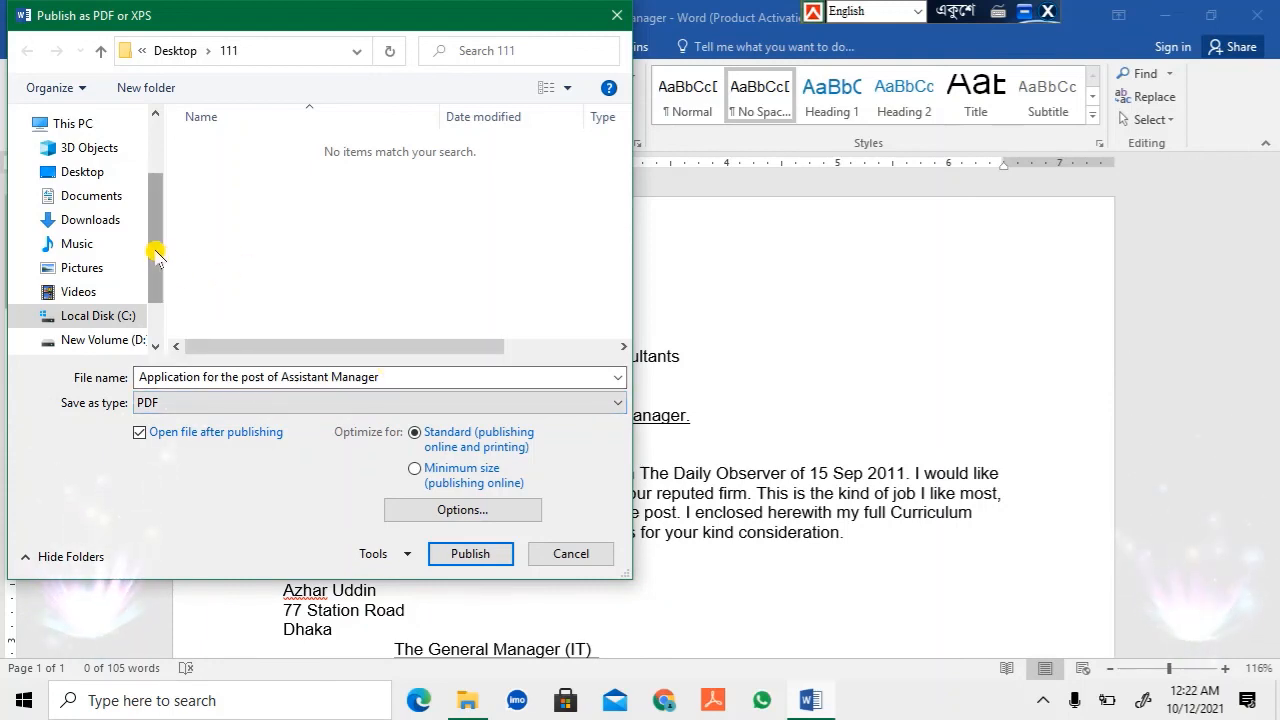
Publish the PDF to the Desktop under the name "Application for the post of Assistant Manager".
{"action": "left_click_drag", "start_coordinate": [154, 251], "coordinate": [186, 283]}
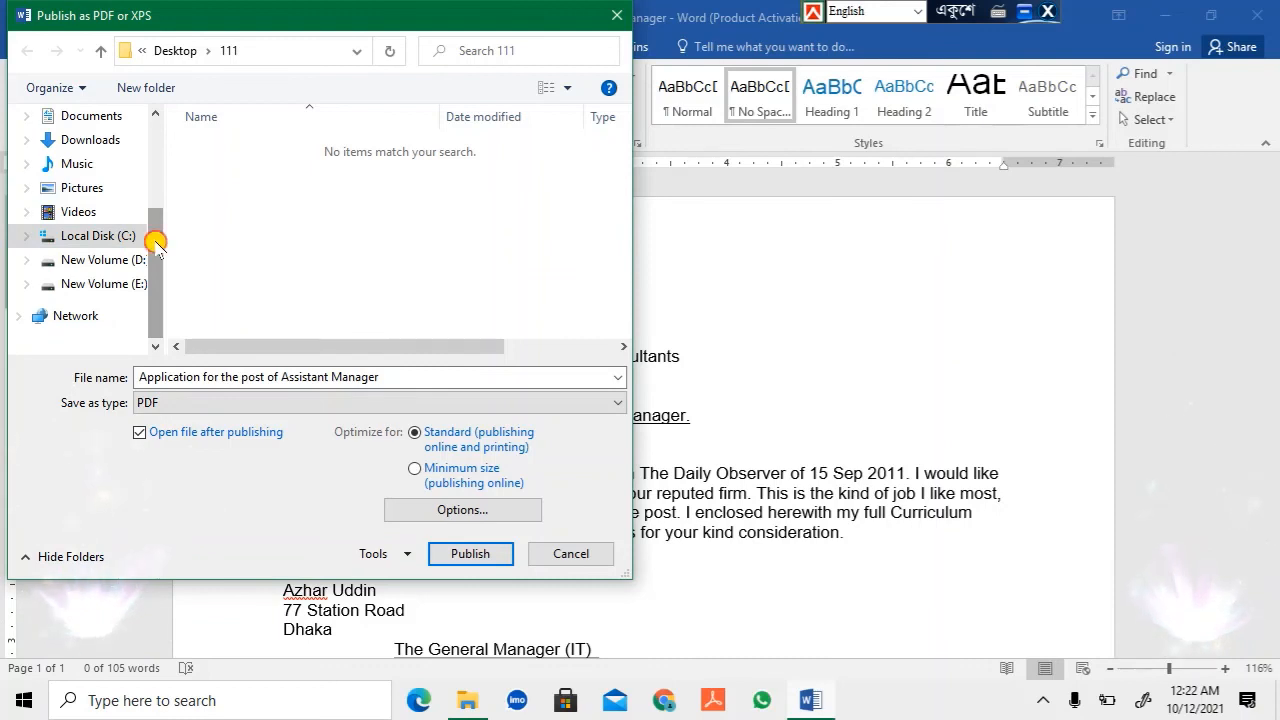
{"action": "left_click_drag", "start_coordinate": [155, 243], "coordinate": [154, 163]}
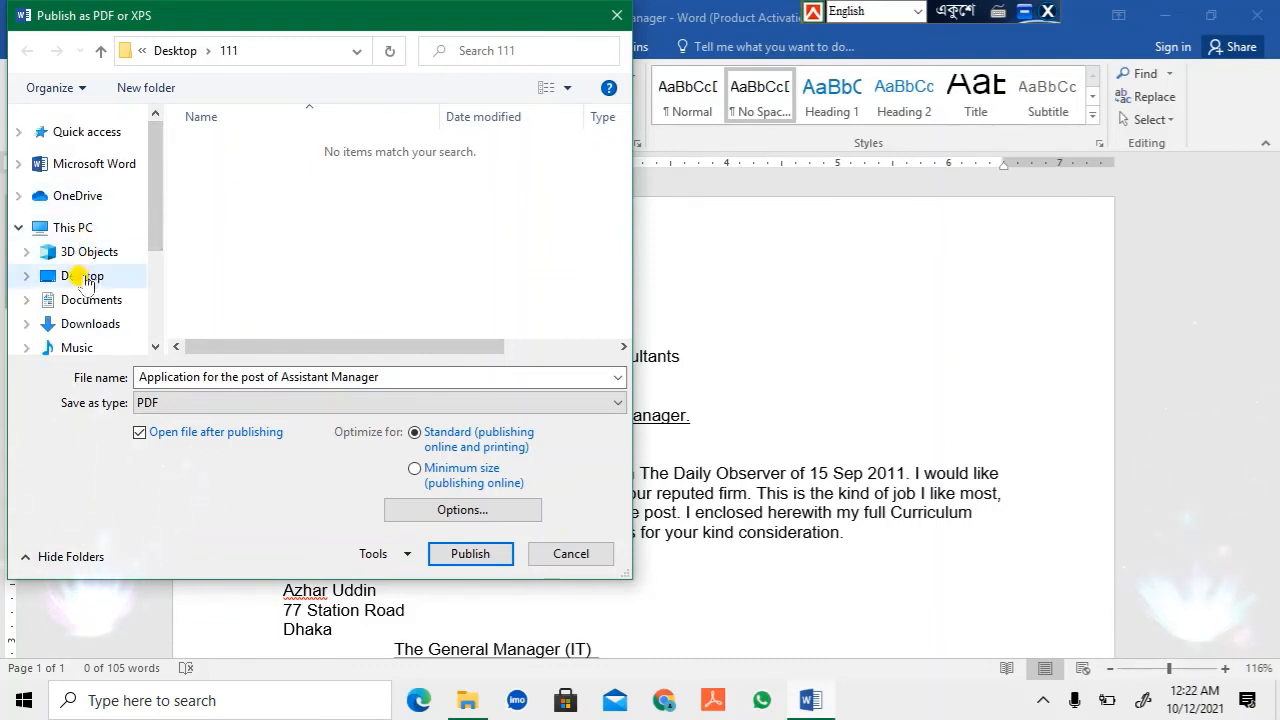
{"action": "left_click", "coordinate": [84, 280]}
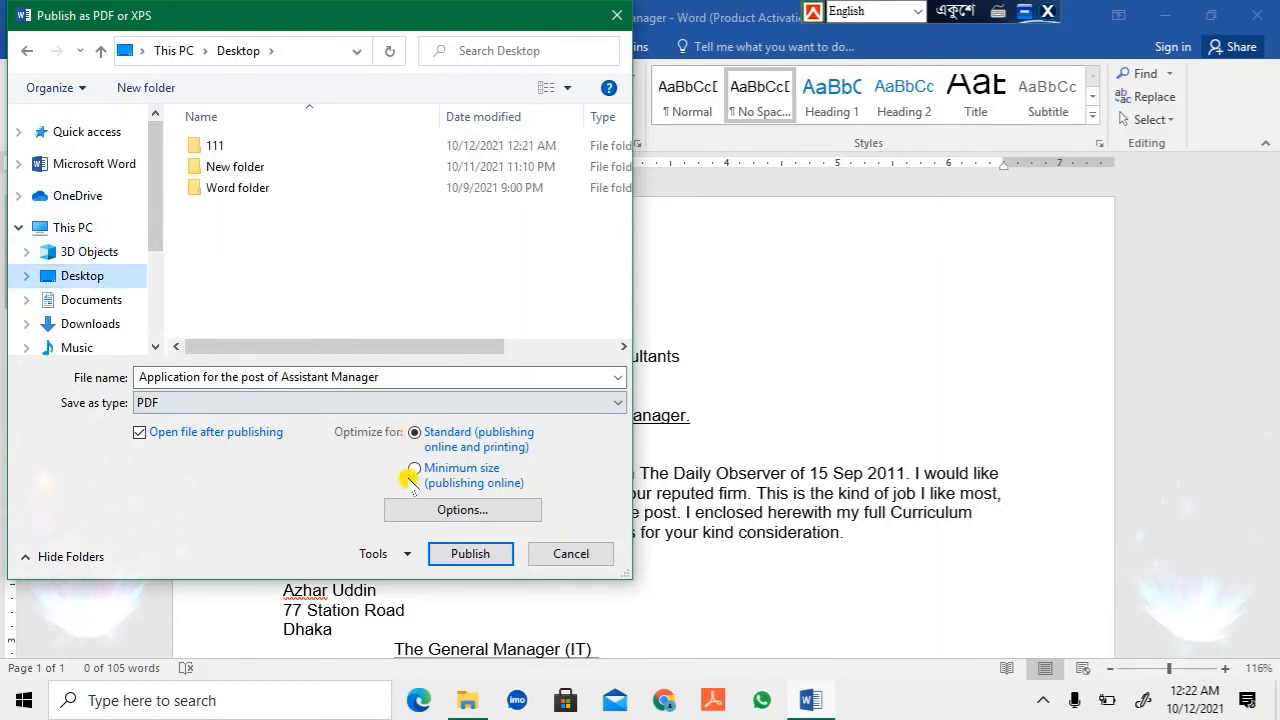
{"action": "left_click", "coordinate": [469, 556]}
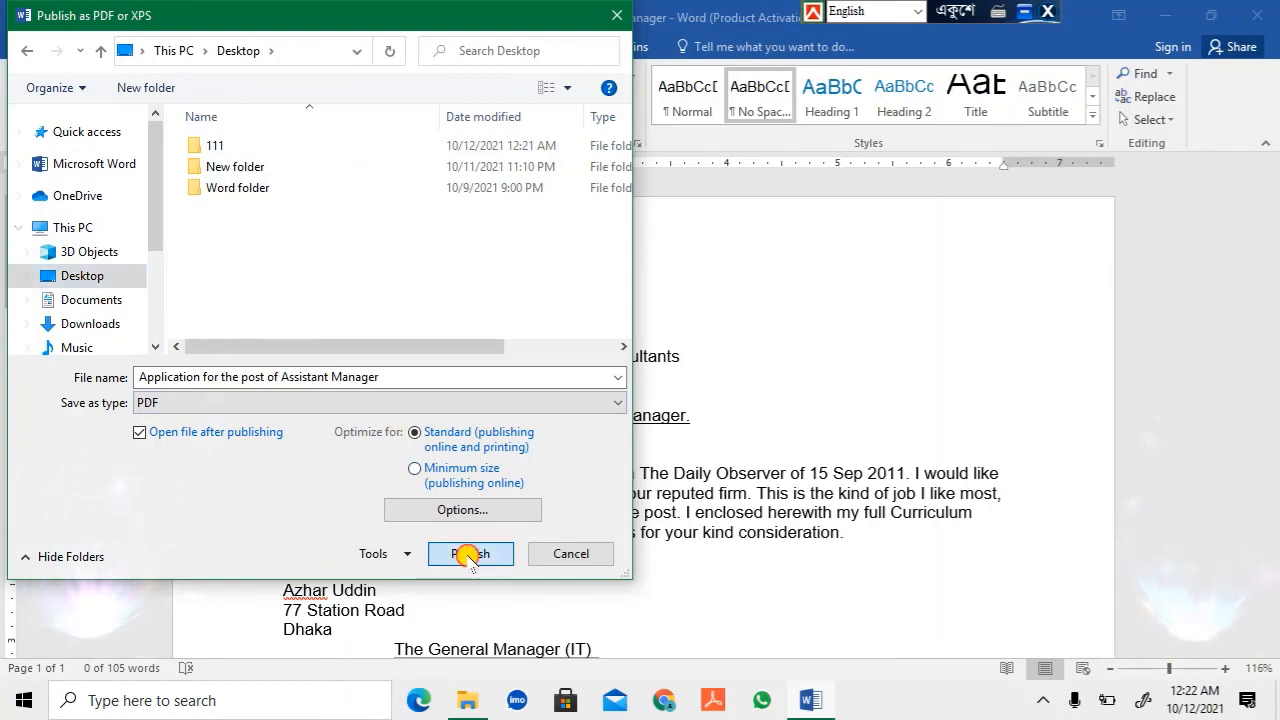
{"action": "left_click", "coordinate": [400, 555]}
{"action": "left_click", "coordinate": [469, 553]}
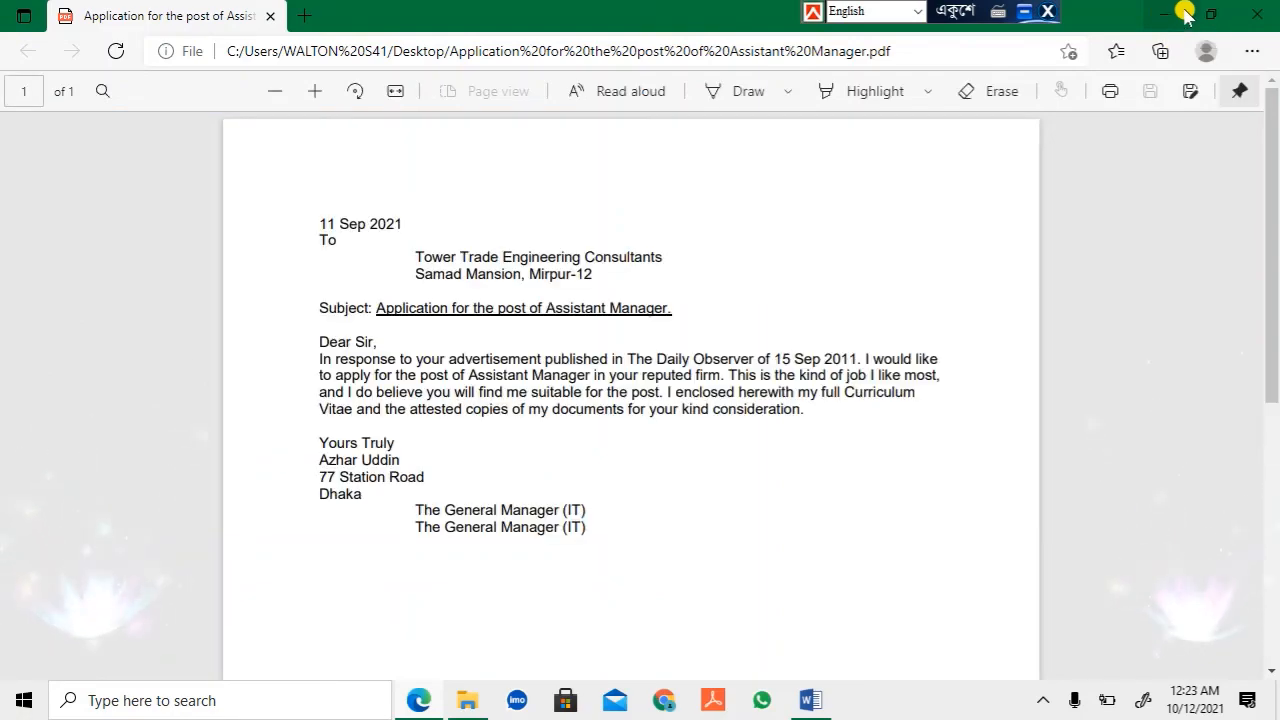
Close the published PDF, the Word document and the 111 folder window to return to the desktop.
{"action": "left_click", "coordinate": [1258, 14]}
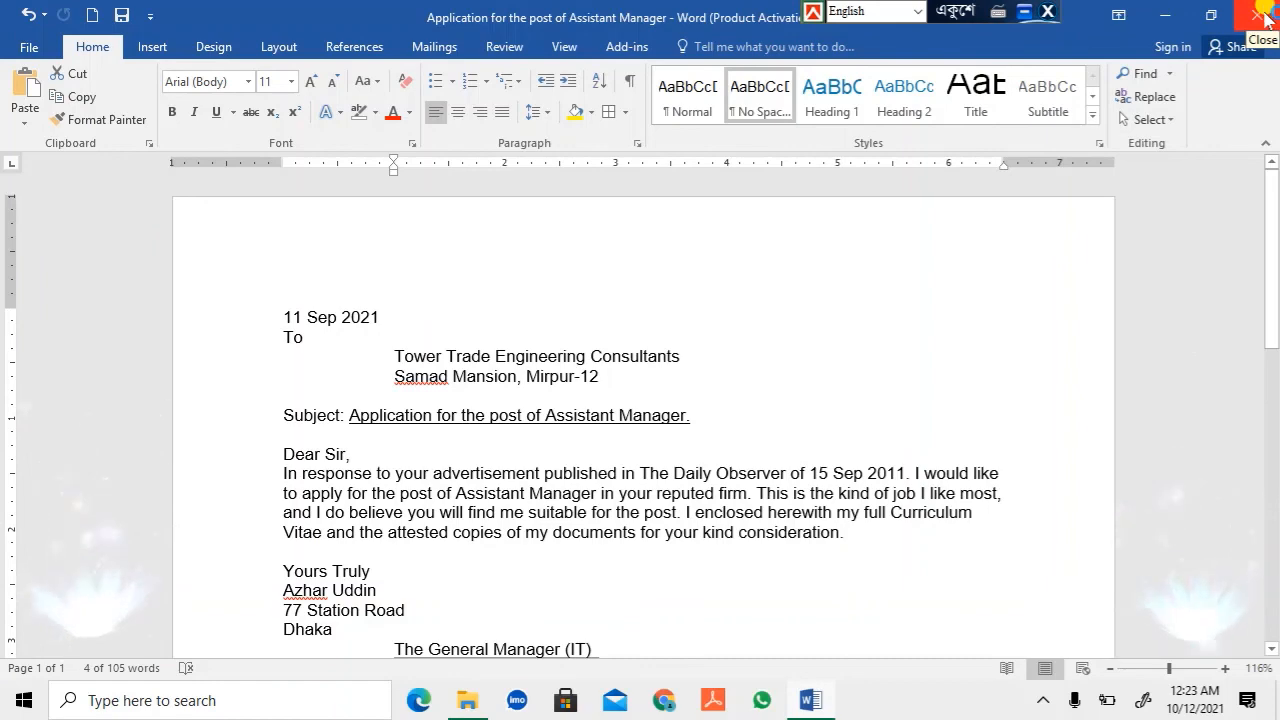
{"action": "left_click", "coordinate": [1260, 14]}
{"action": "left_click", "coordinate": [1260, 14]}
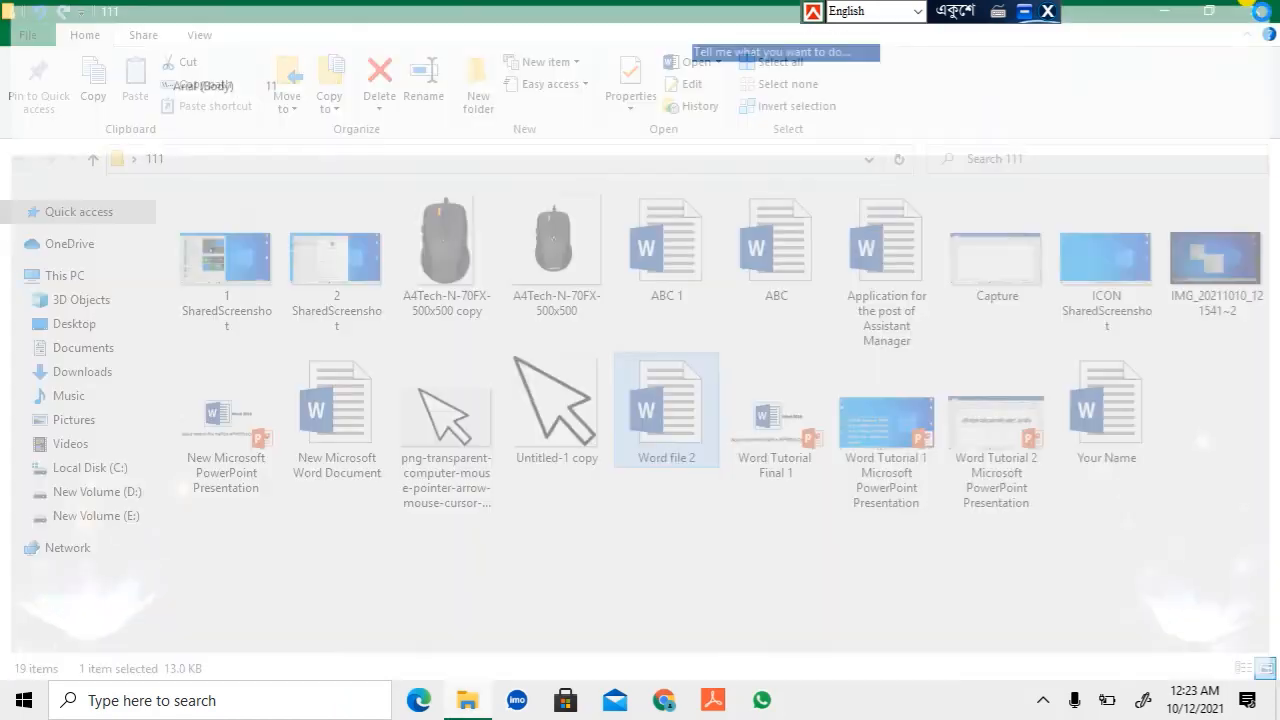
{"action": "left_click", "coordinate": [1260, 14]}
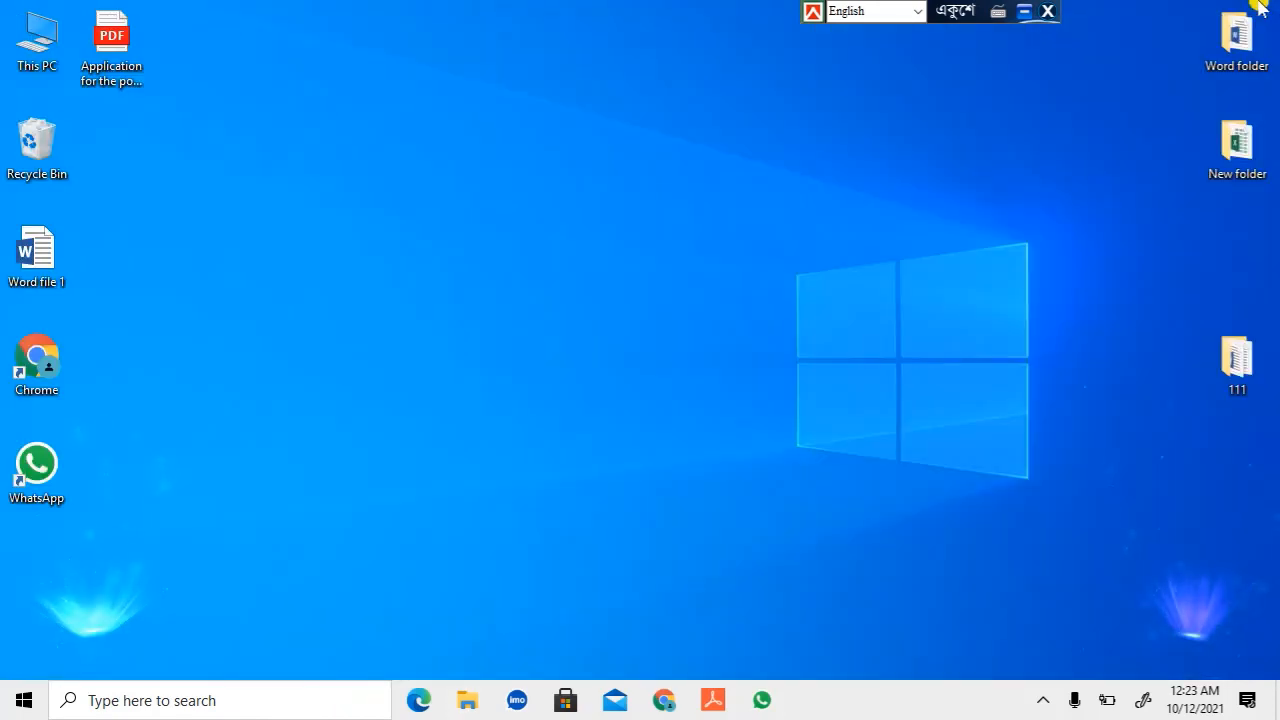
Locate the exported PDF on the desktop, view the contents of folder 111, and minimize the folder window.
{"action": "left_click", "coordinate": [112, 38]}
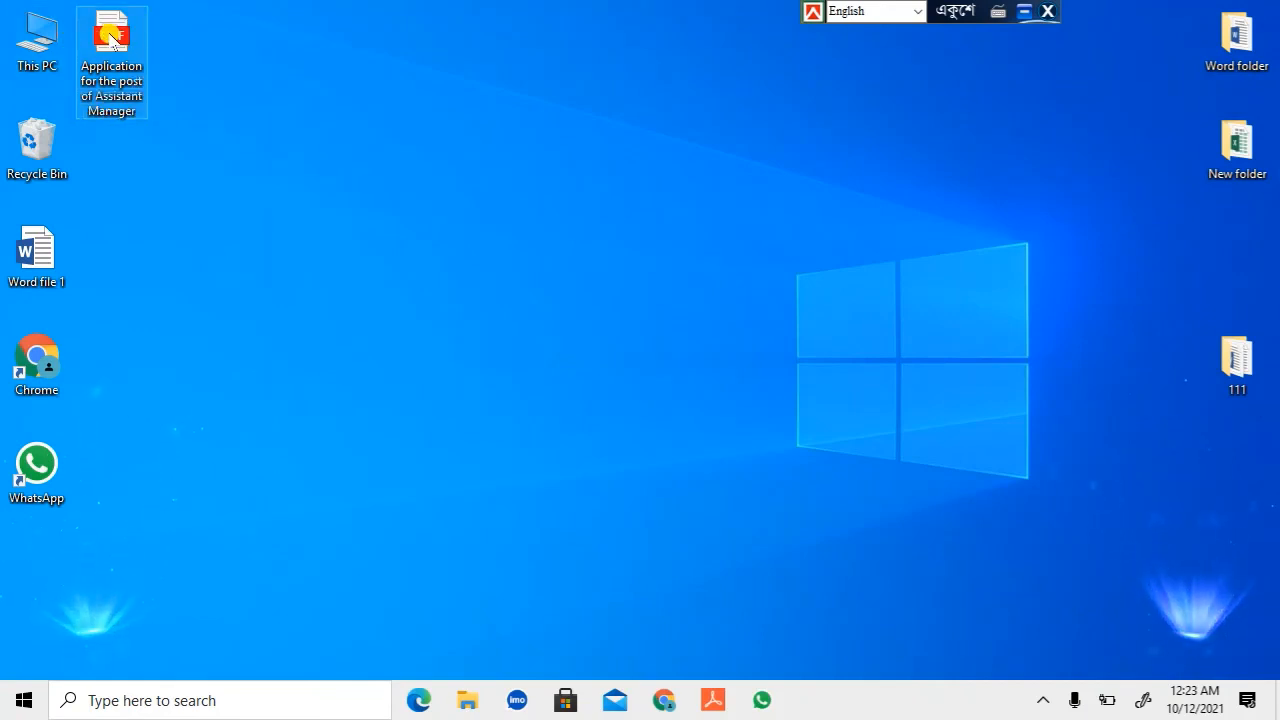
{"action": "left_click", "coordinate": [1236, 362]}
{"action": "double_click", "coordinate": [1236, 362]}
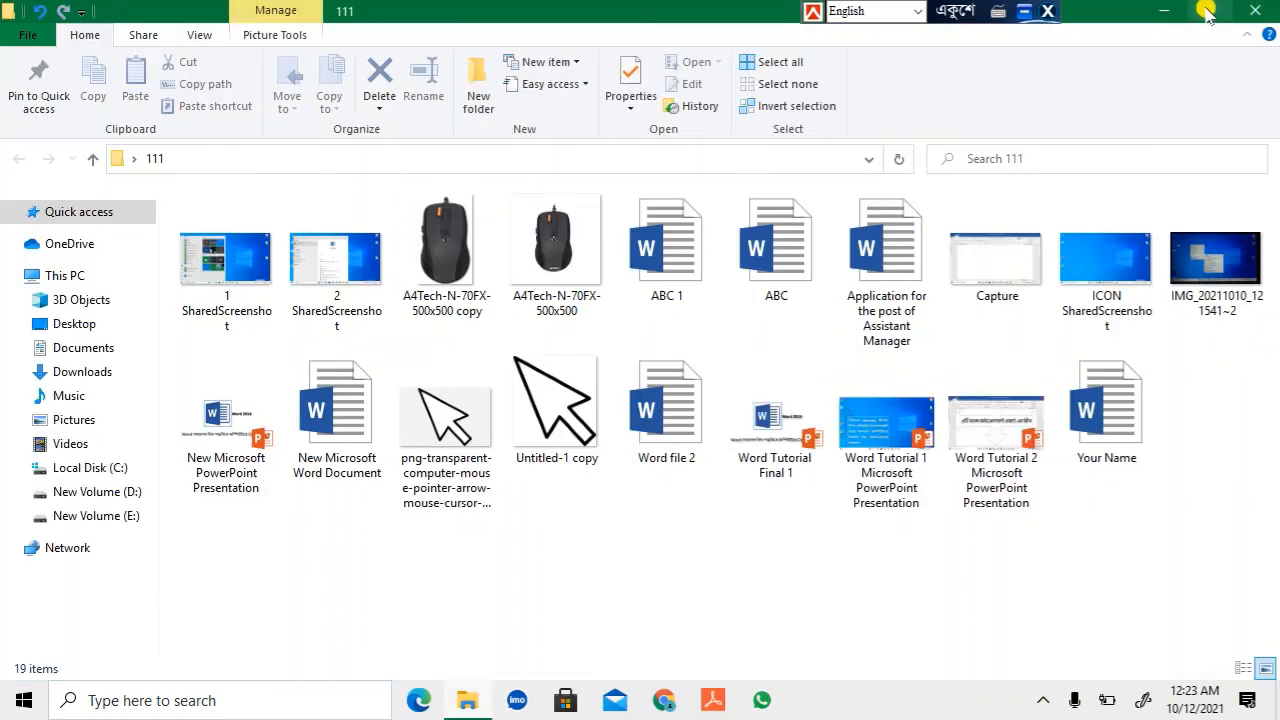
{"action": "left_click", "coordinate": [1207, 12]}
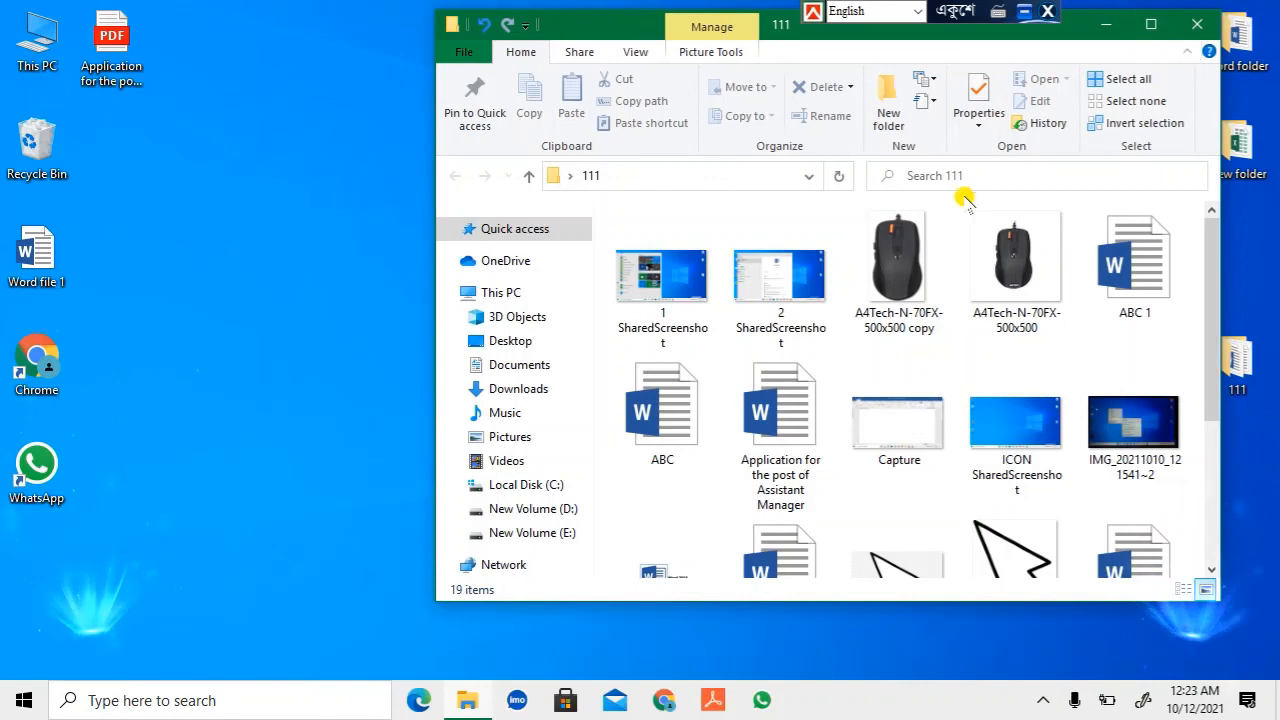
{"action": "left_click", "coordinate": [1149, 26]}
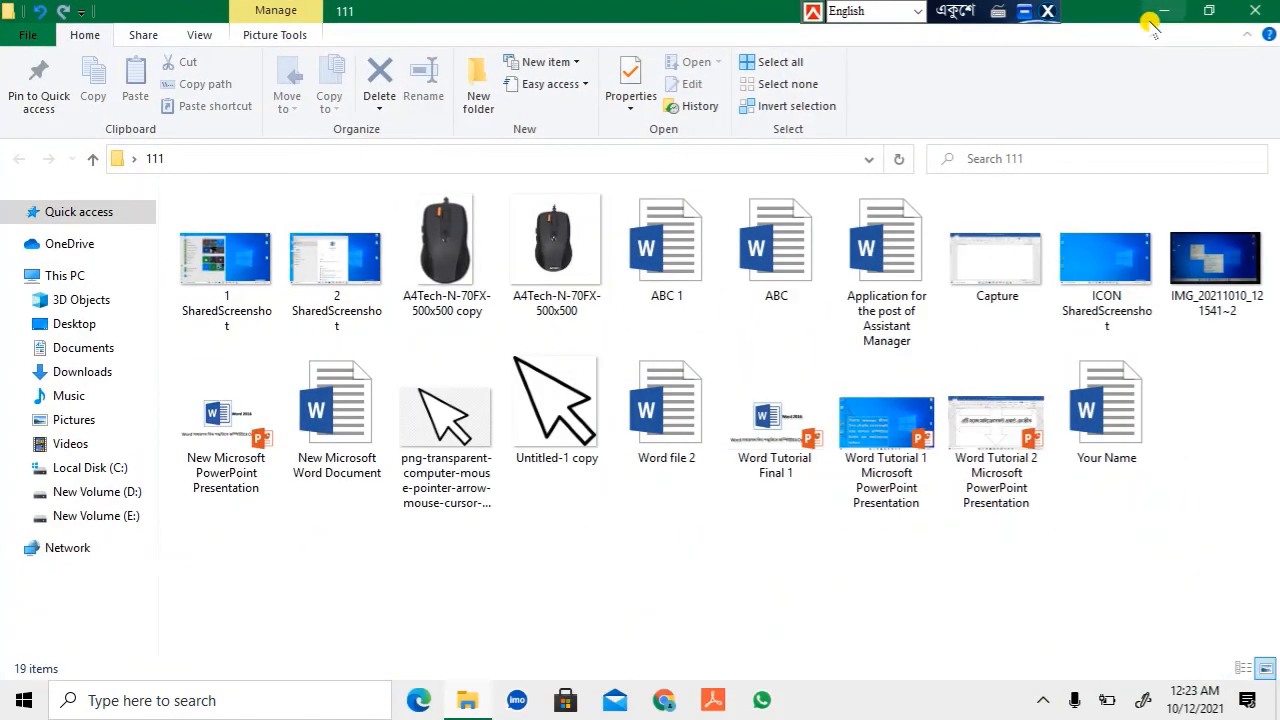
{"action": "left_click", "coordinate": [1165, 12]}
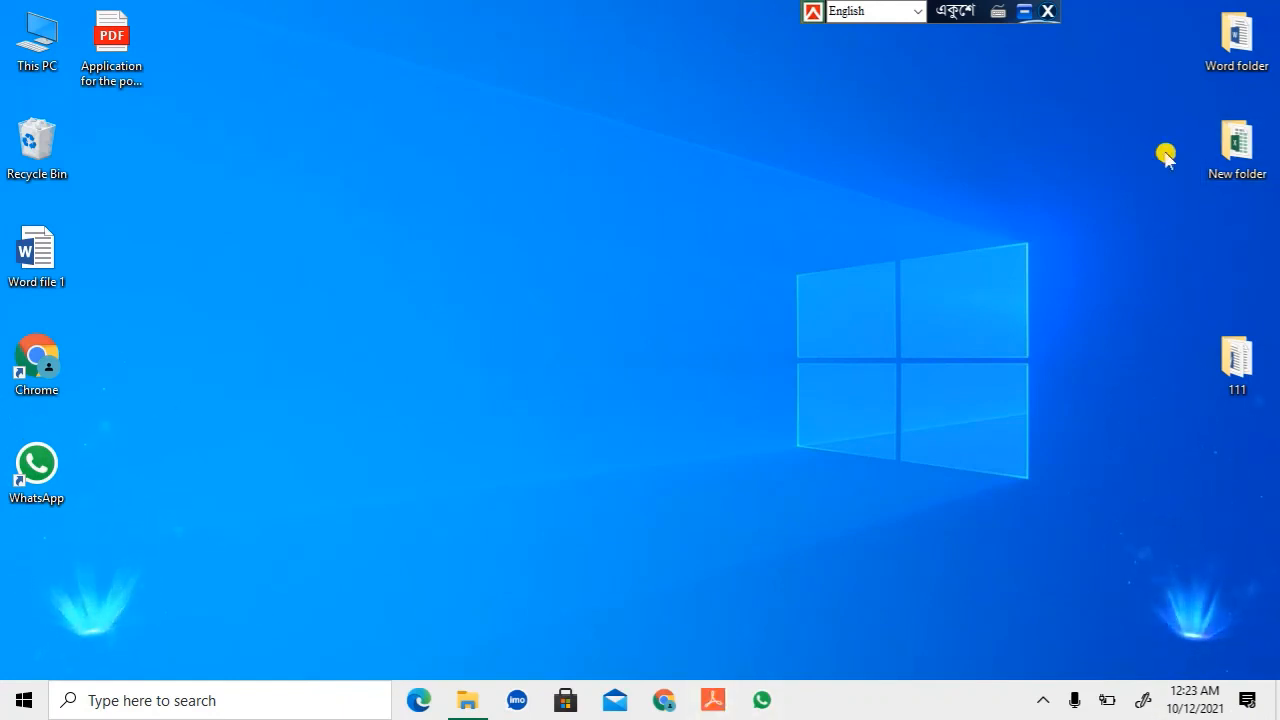
Open Free PDF Reader with its blank document, reposition its window, and close it.
{"action": "left_click", "coordinate": [713, 700]}
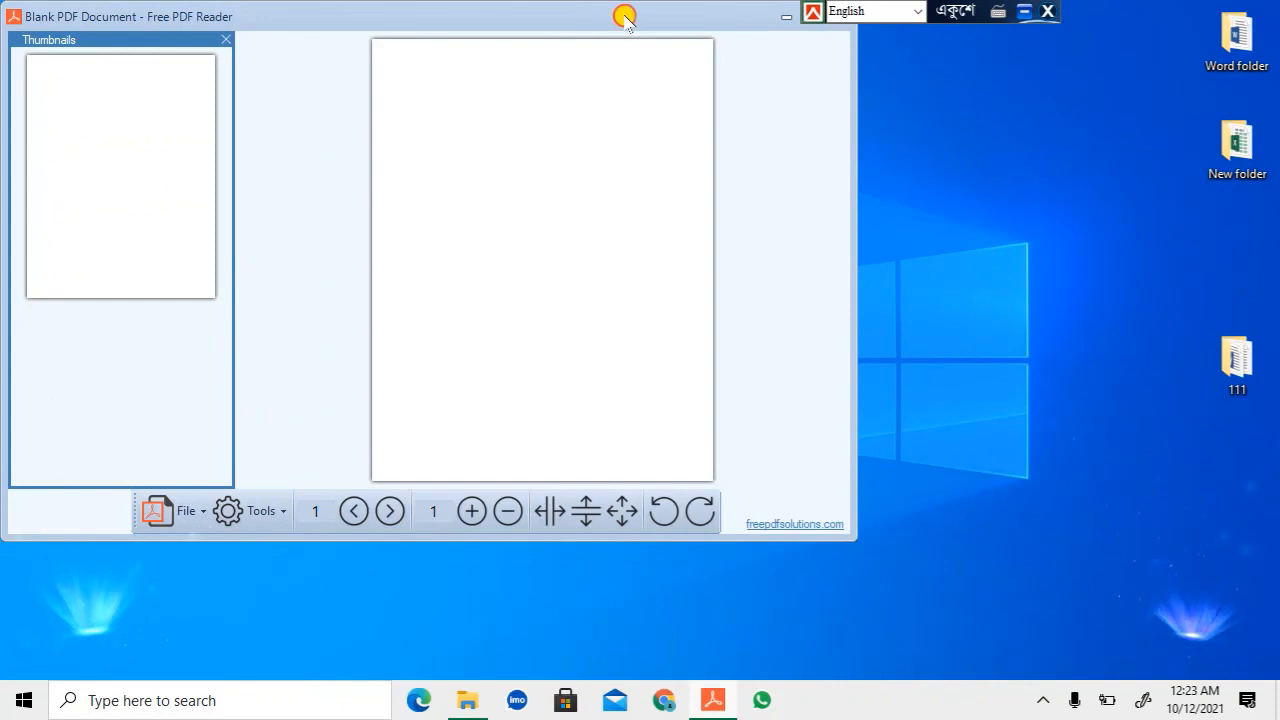
{"action": "left_click_drag", "start_coordinate": [624, 16], "coordinate": [848, 177]}
{"action": "left_click", "coordinate": [1066, 177]}
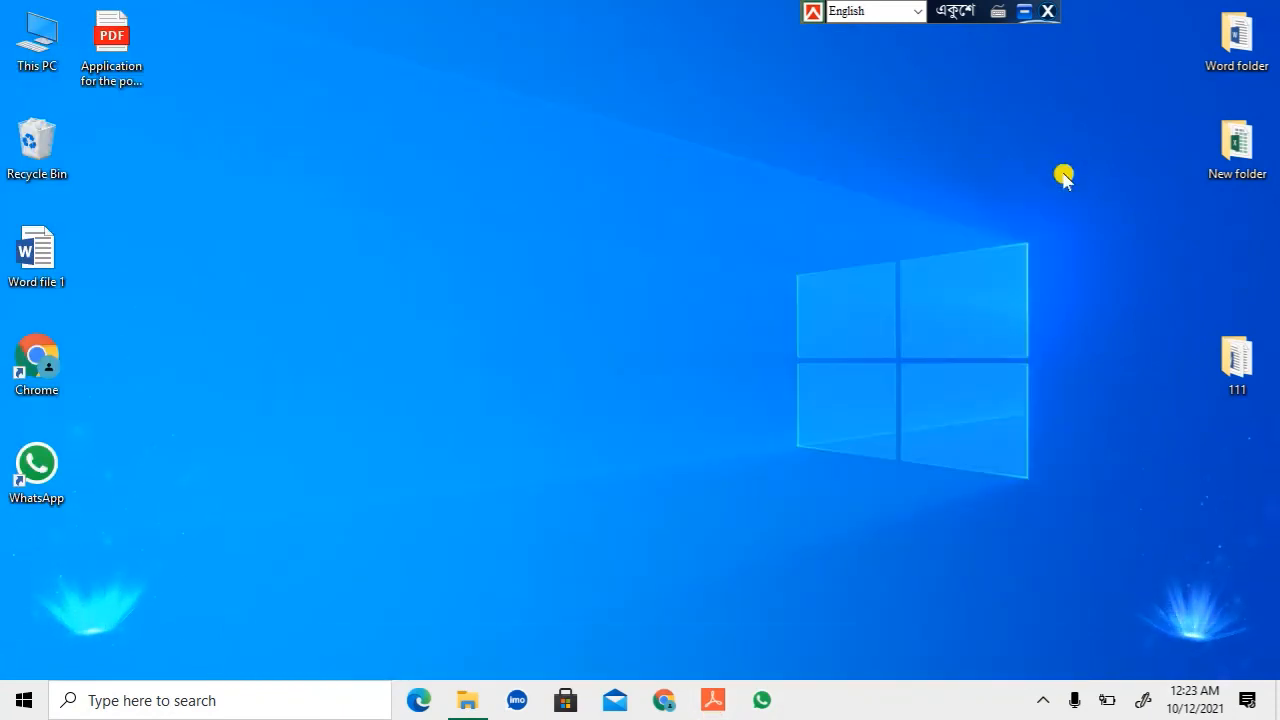
Open the Word file "Application for the post of Assistant Manager" from folder 111, and close the document and the folder.
{"action": "double_click", "coordinate": [1233, 367]}
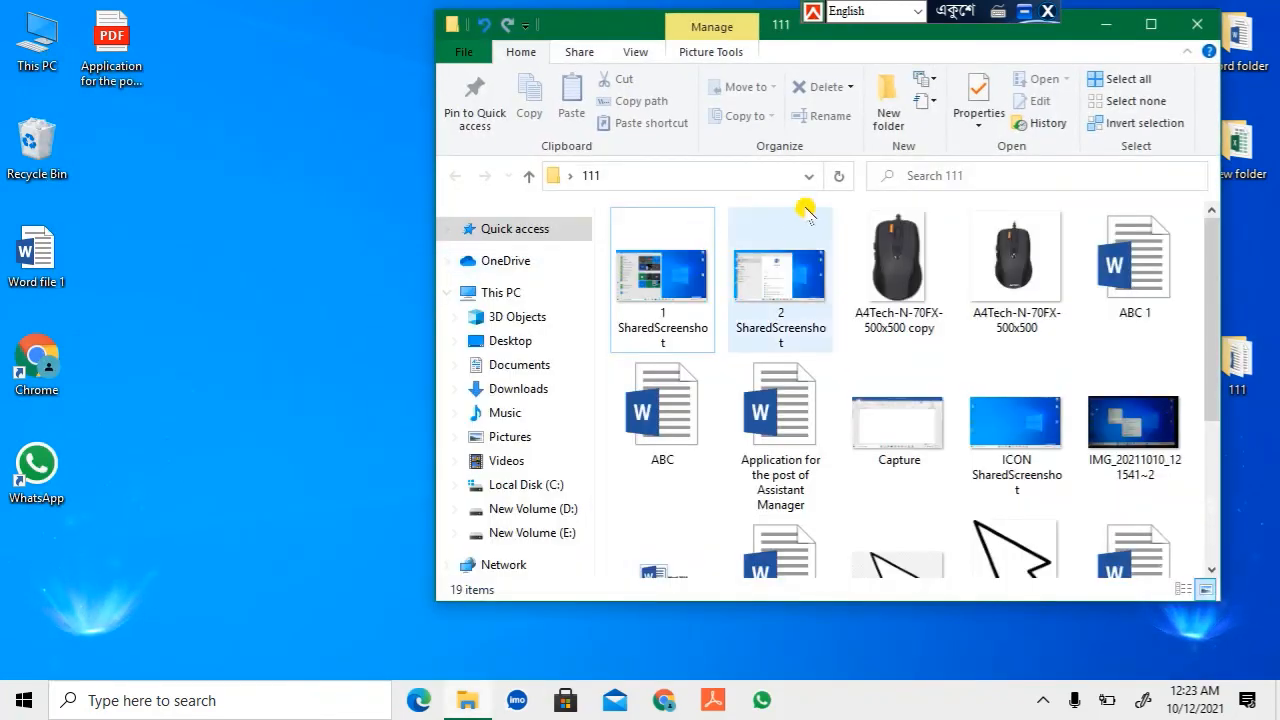
{"action": "left_click", "coordinate": [1152, 26]}
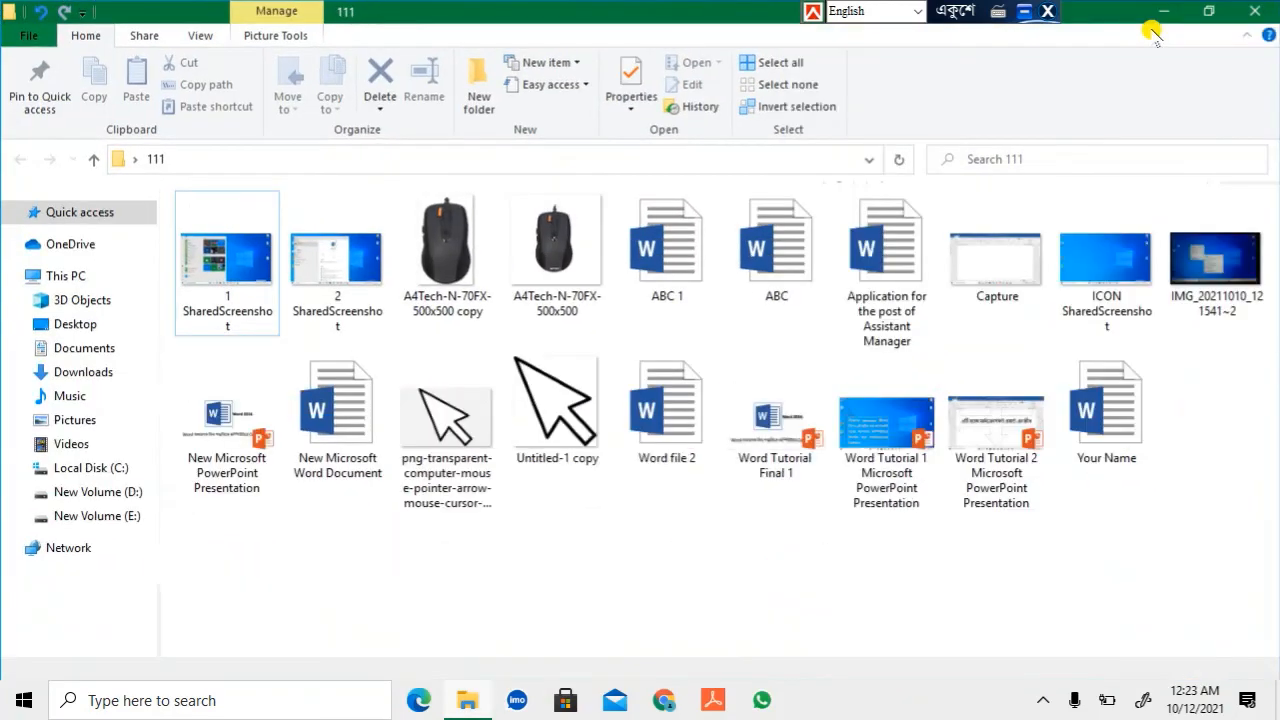
{"action": "left_click", "coordinate": [921, 241]}
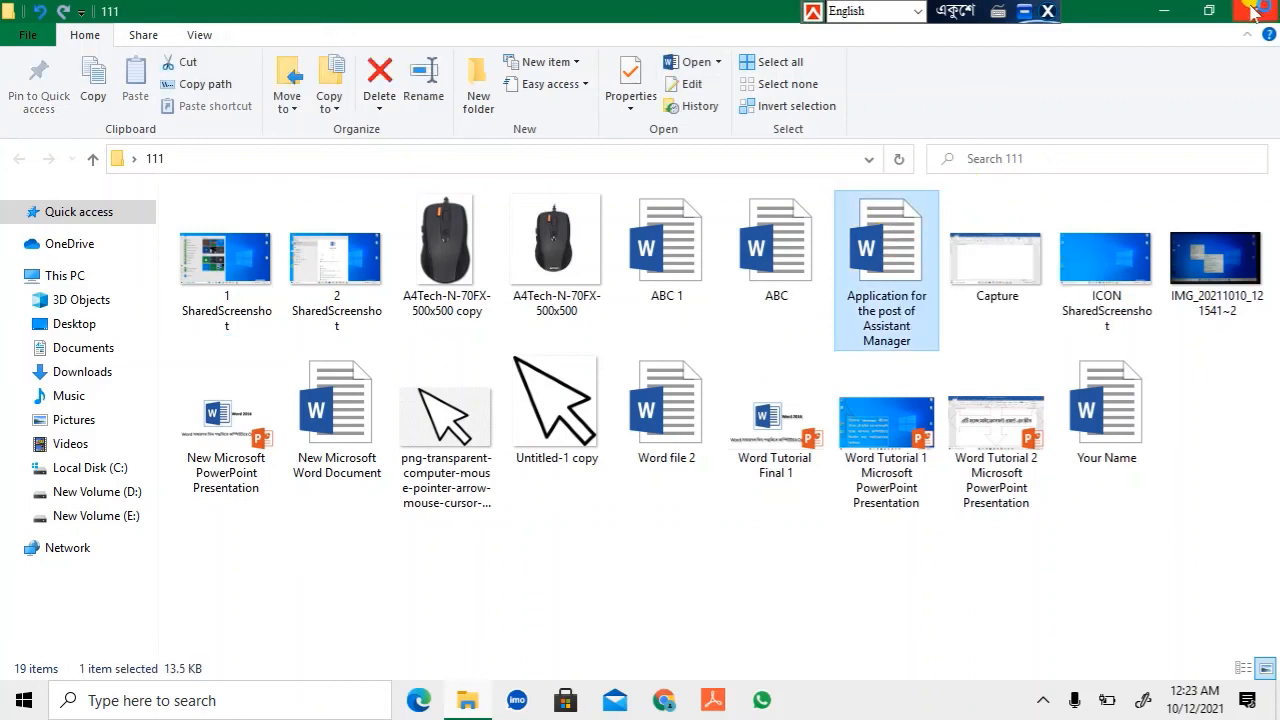
{"action": "double_click", "coordinate": [900, 315]}
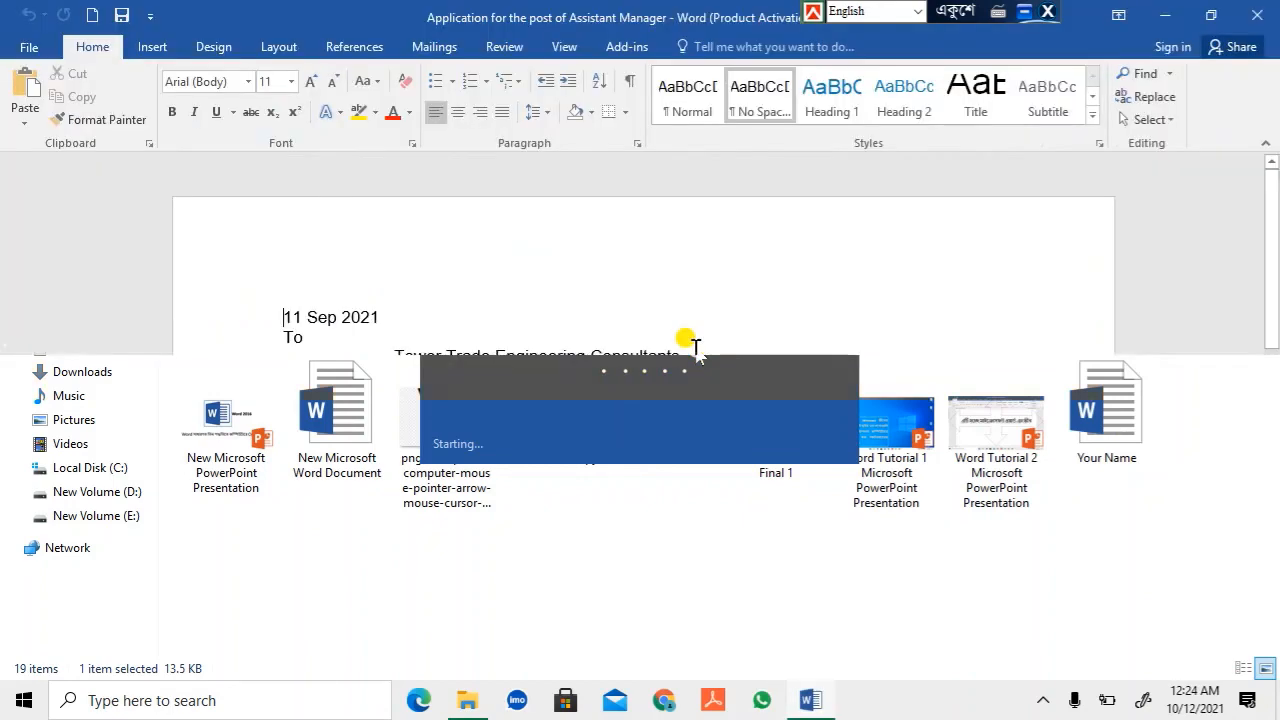
{"action": "left_click", "coordinate": [1253, 17]}
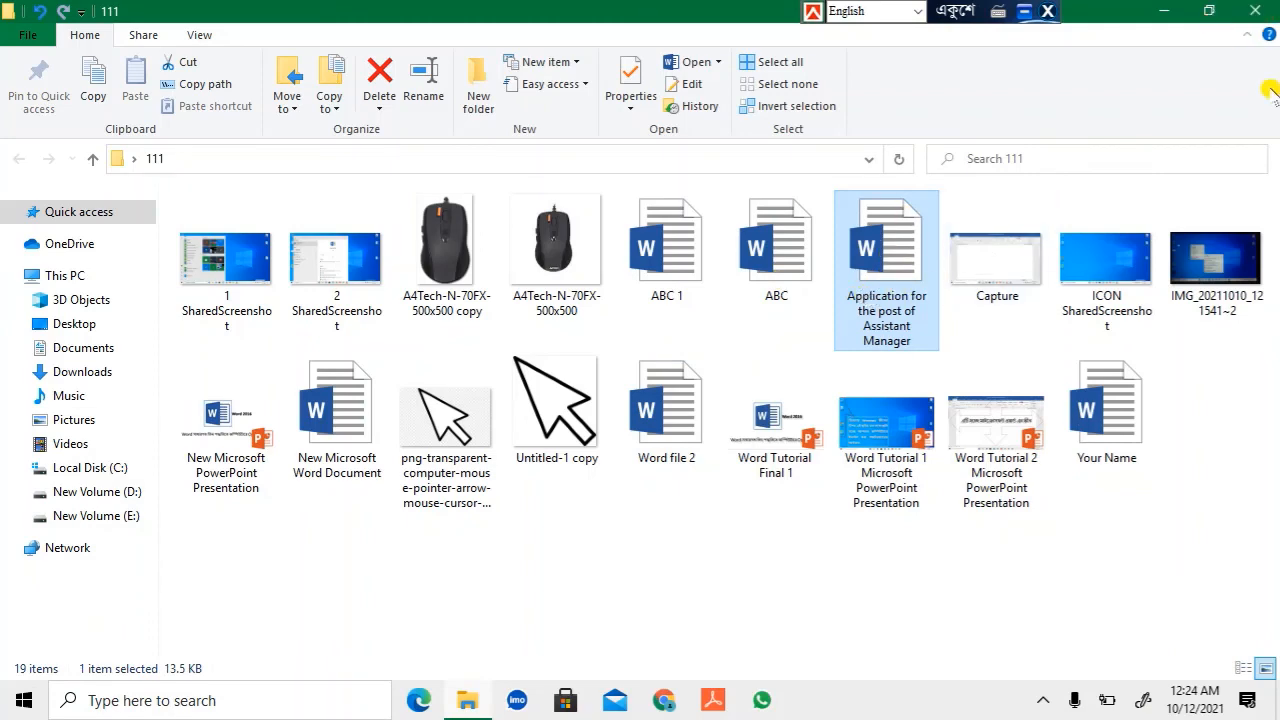
{"action": "left_click", "coordinate": [1255, 12]}
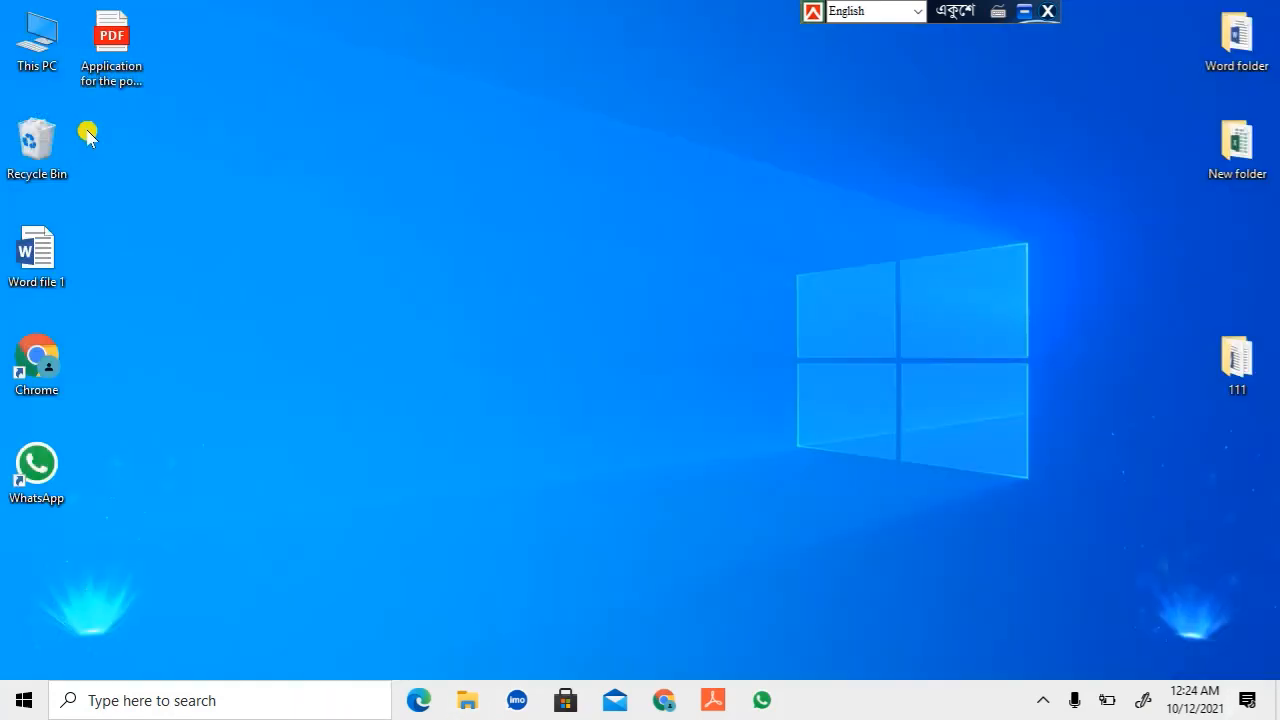
Open the exported application letter PDF from the desktop.
{"action": "double_click", "coordinate": [117, 40]}
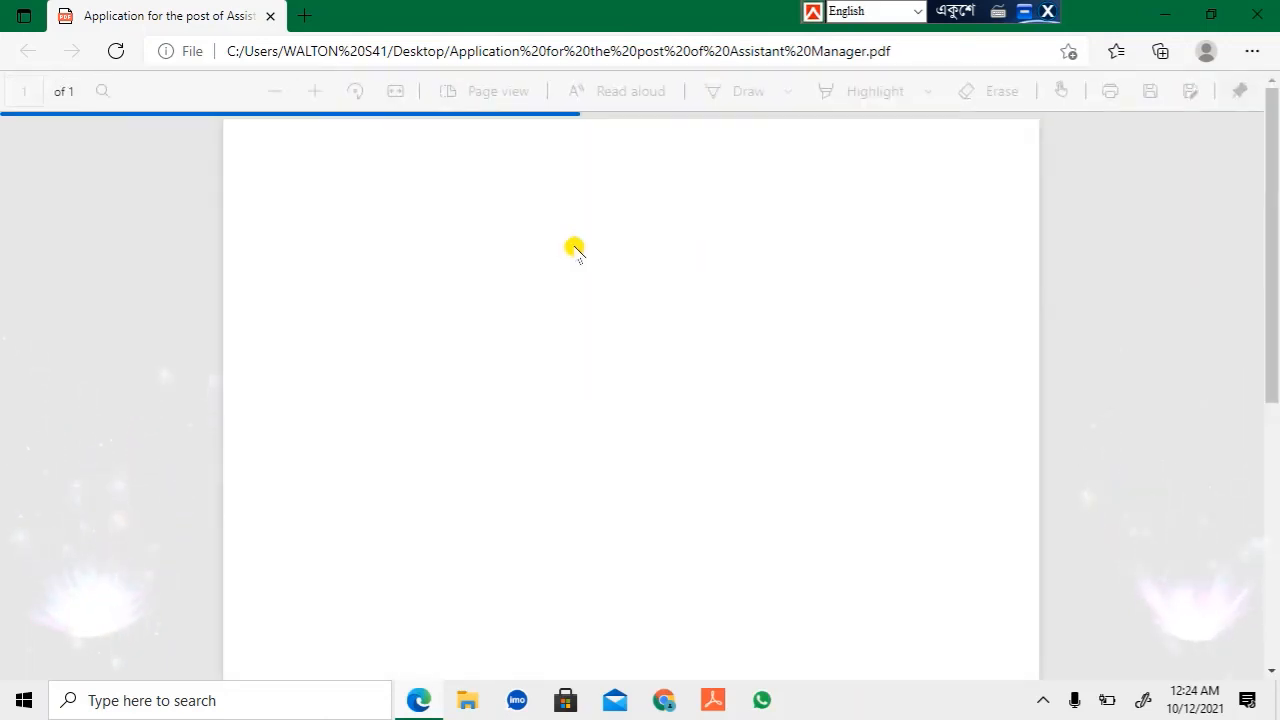
Examine the exported application letter PDF from its header to the end of the page, and close it.
{"action": "scroll", "coordinate": [571, 275], "scroll_direction": "down", "scroll_amount": 5}
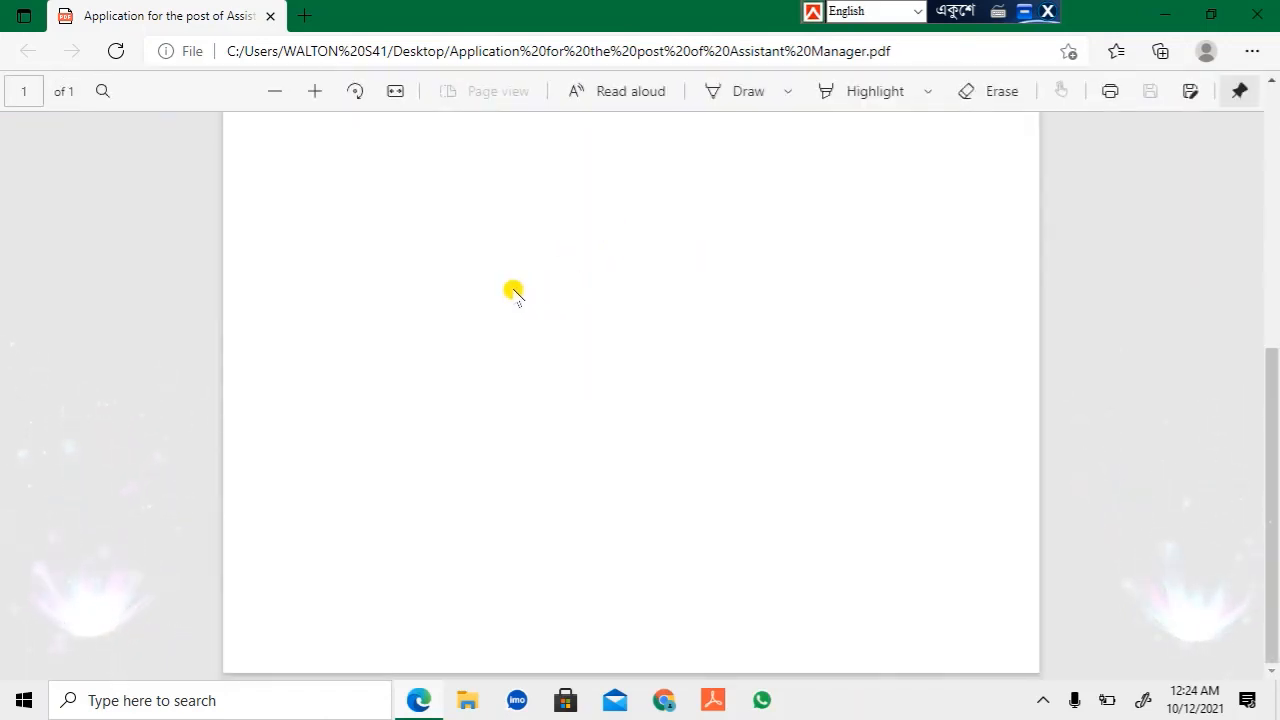
{"action": "scroll", "coordinate": [650, 296], "scroll_direction": "up", "scroll_amount": 5}
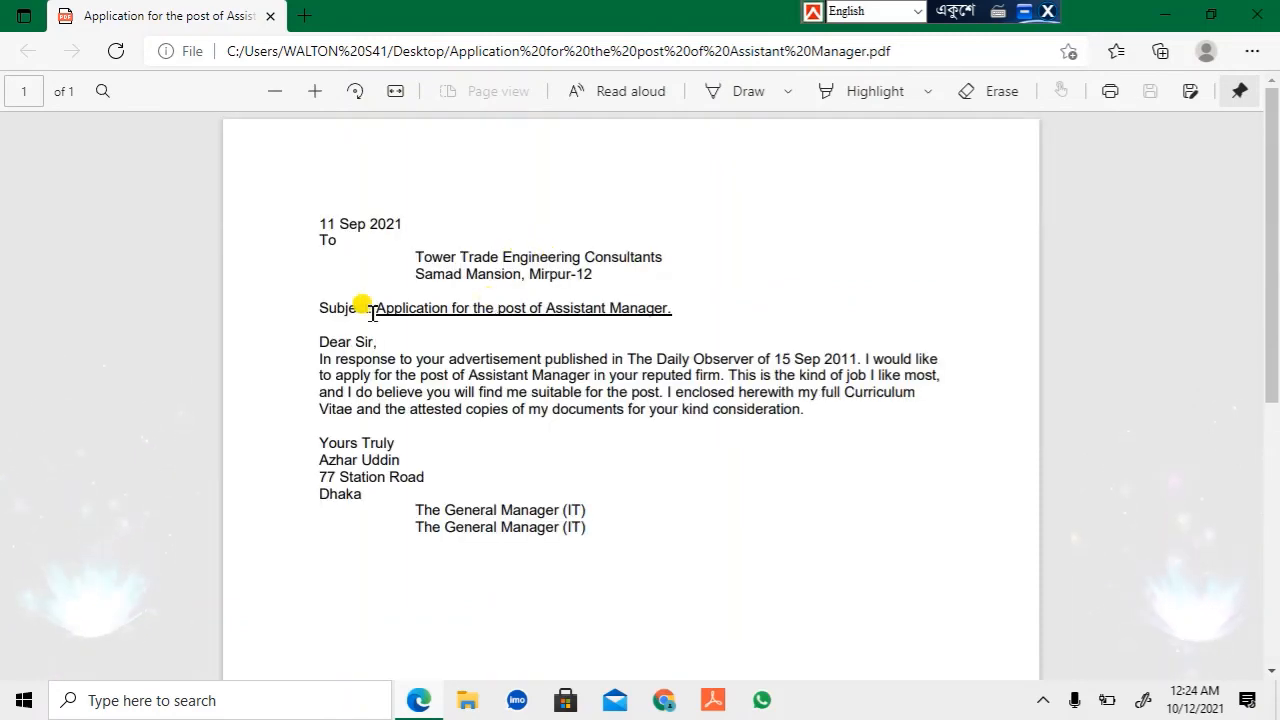
{"action": "scroll", "coordinate": [597, 294], "scroll_direction": "down", "scroll_amount": 5}
{"action": "scroll", "coordinate": [593, 297], "scroll_direction": "up", "scroll_amount": 5}
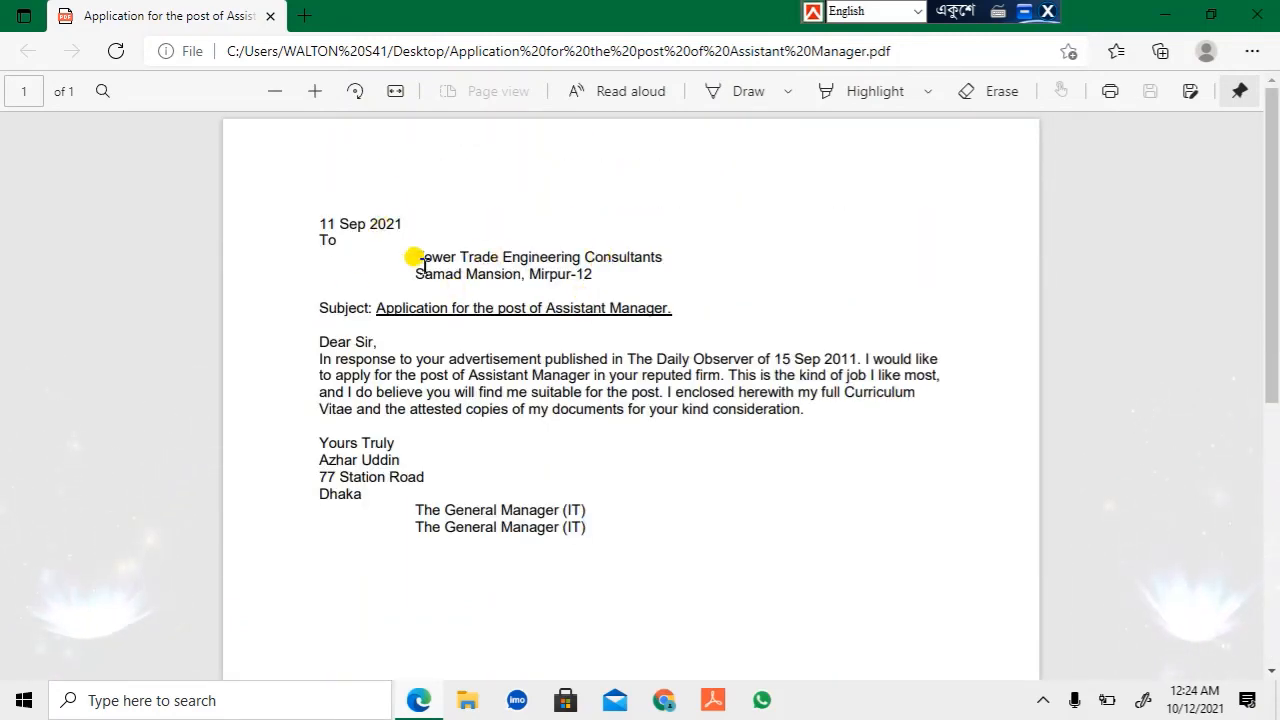
{"action": "left_click_drag", "start_coordinate": [449, 376], "coordinate": [445, 376]}
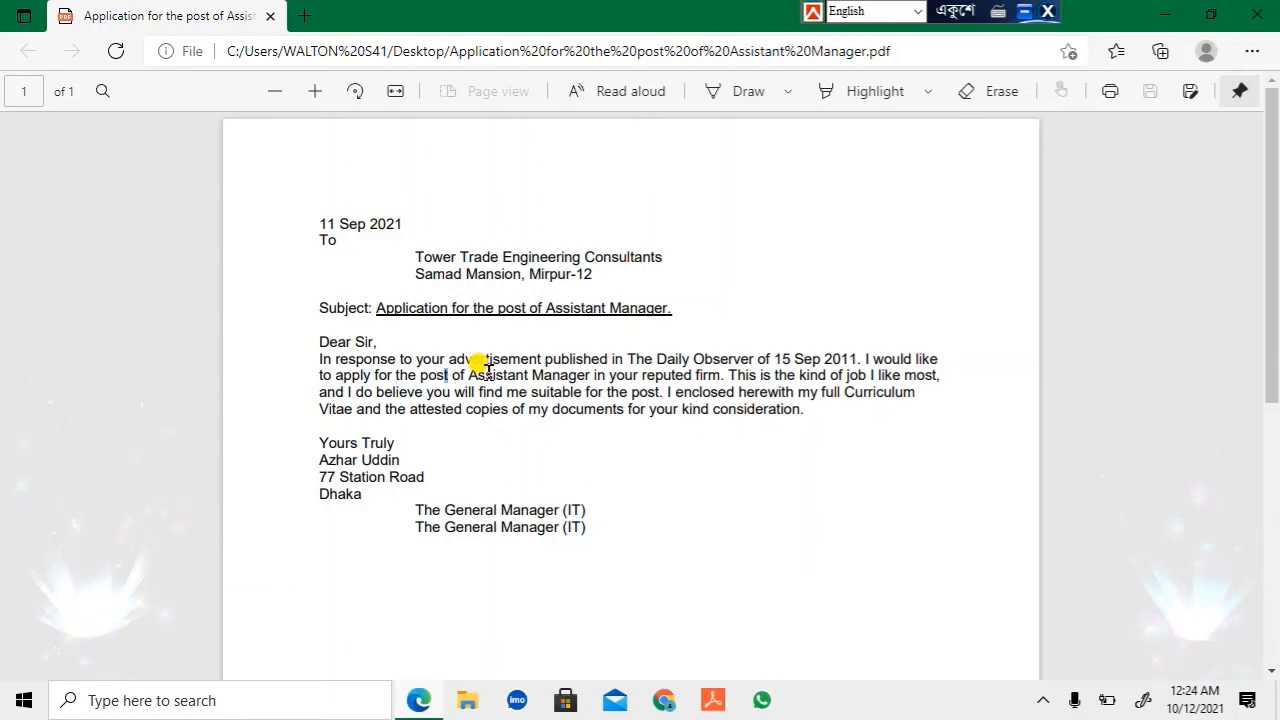
{"action": "left_click", "coordinate": [1268, 8]}
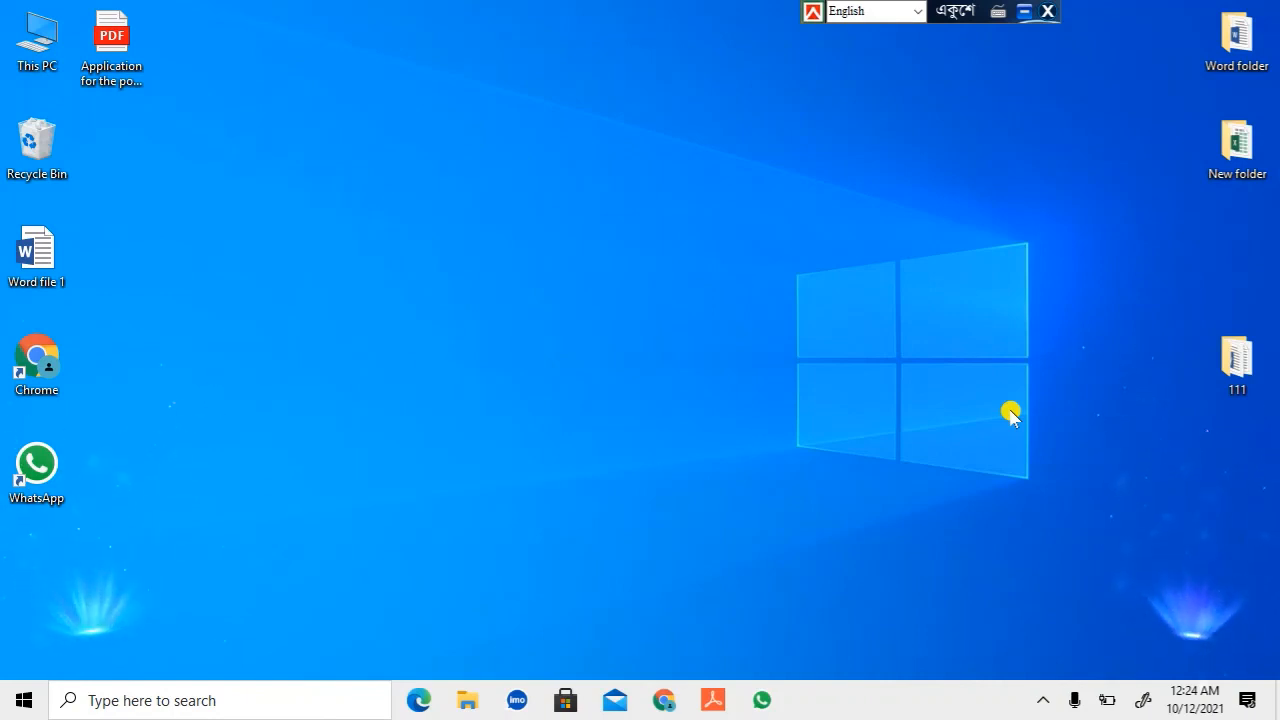
Open "Word file 1" from the desktop in Word without activating Office, and look over the Insert and Home commands.
{"action": "double_click", "coordinate": [52, 254]}
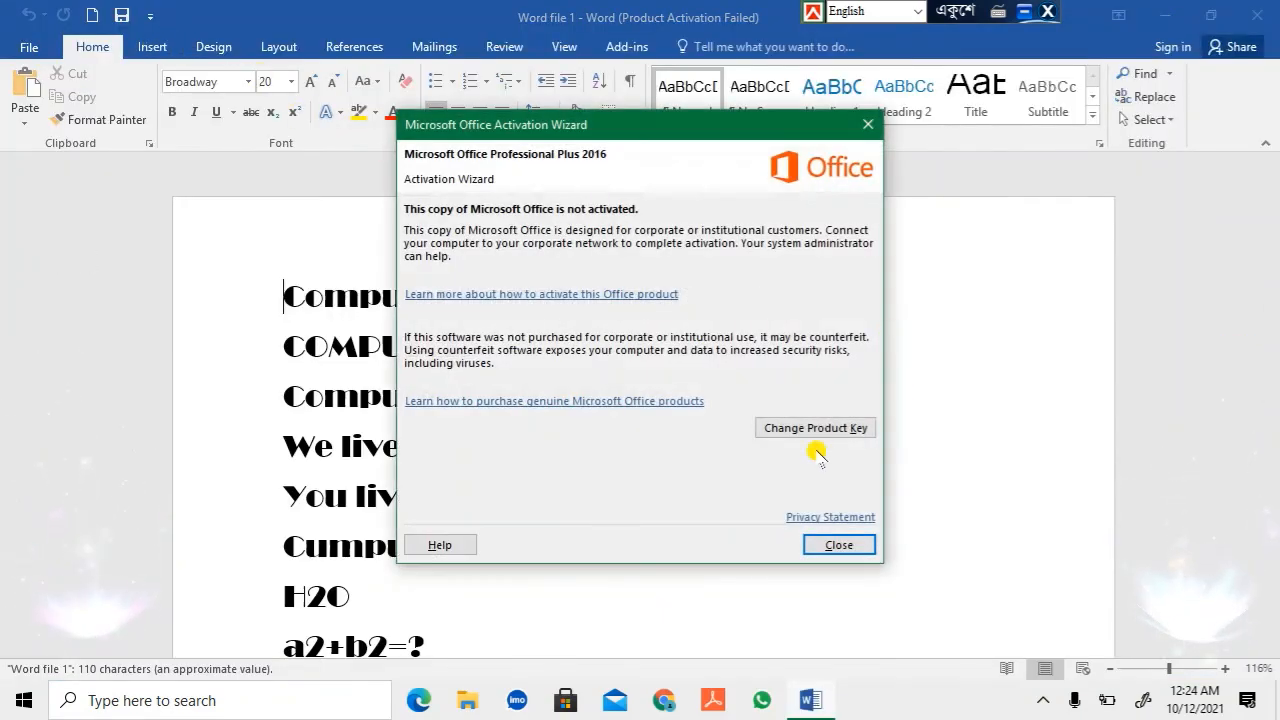
{"action": "left_click", "coordinate": [822, 545]}
{"action": "left_click", "coordinate": [152, 48]}
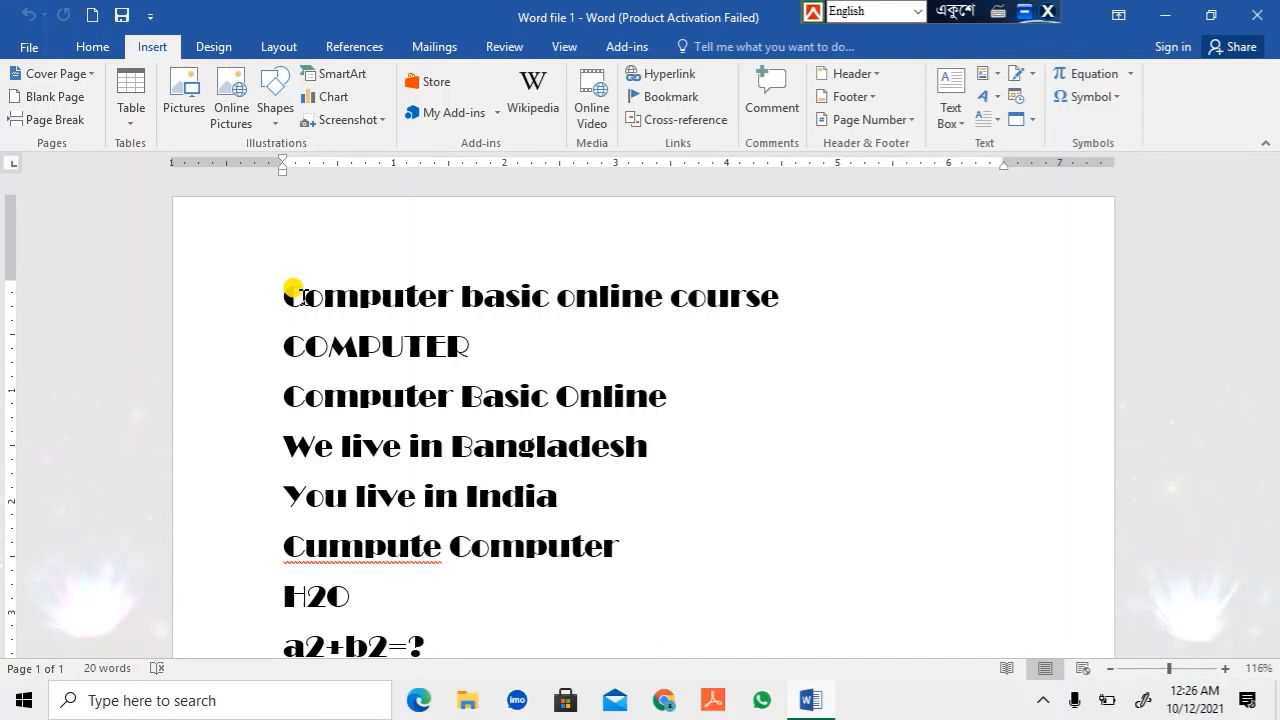
{"action": "left_click", "coordinate": [88, 50]}
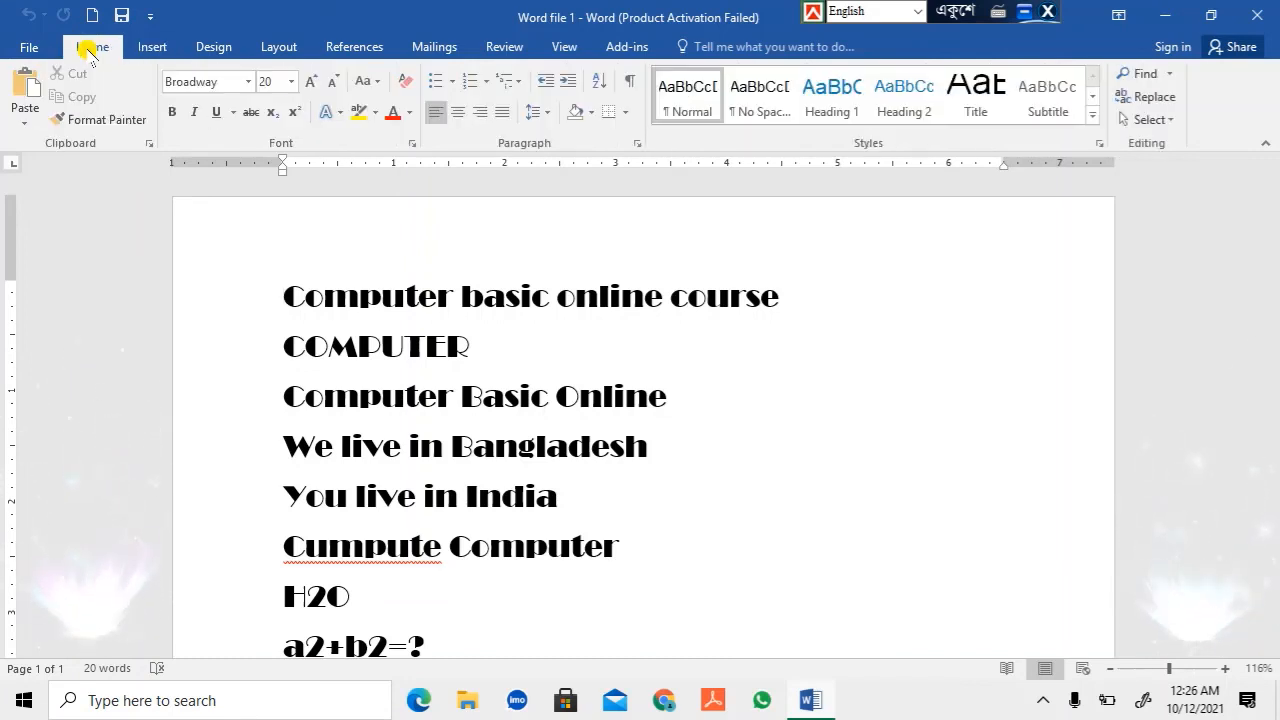